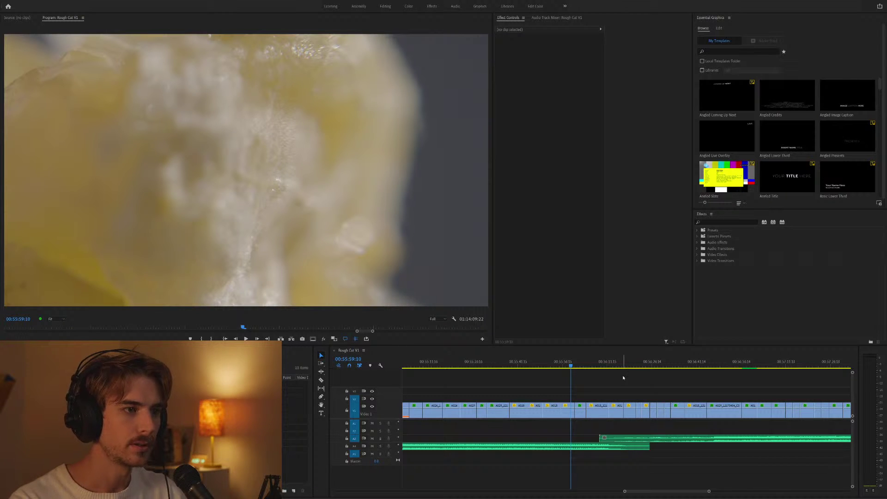
Play back the rough cut from about 00:55:44 to check the picture and music through the audio overlap.
drag(555, 366, 526, 367)
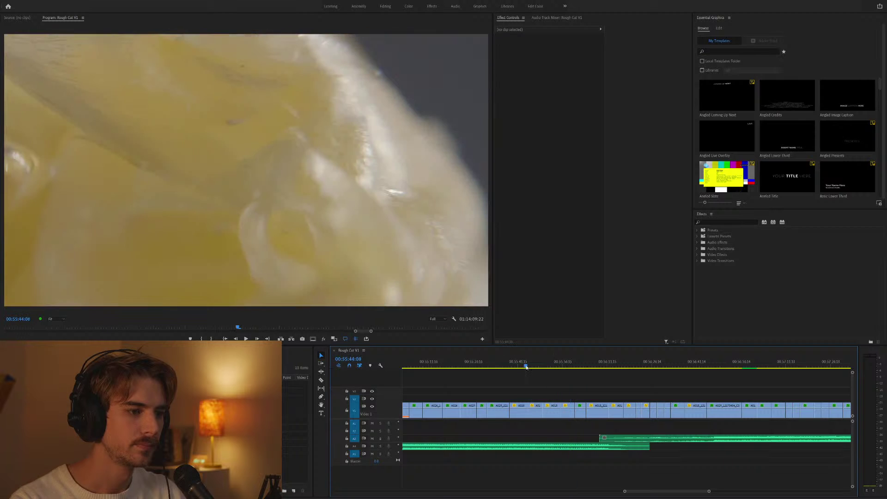
key(space)
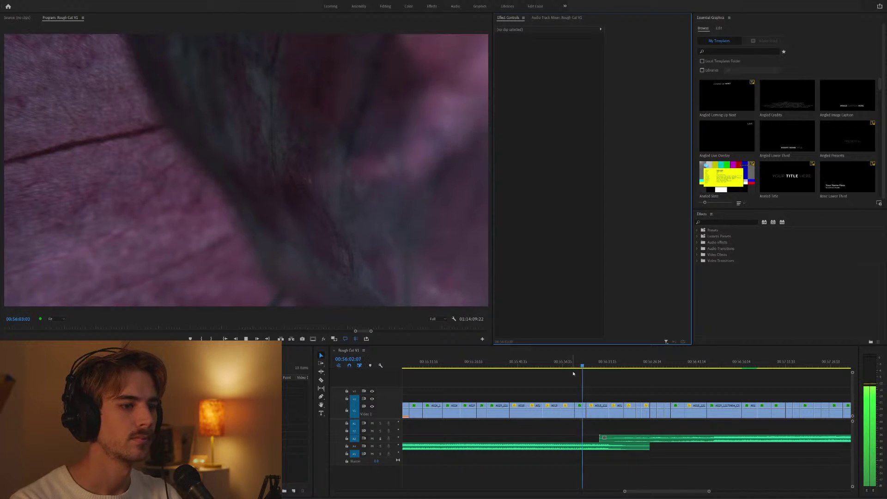
key(minus)
key(minus)
key(minus)
key(space)
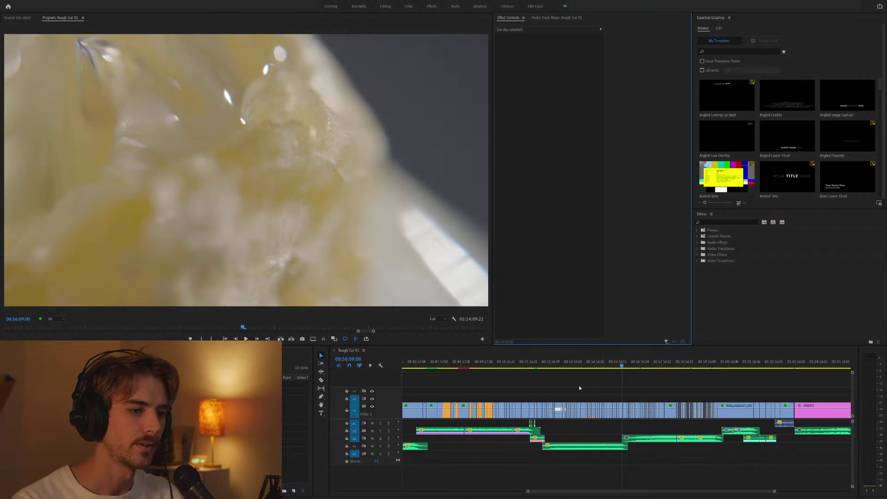
Examine how the clips and music beds are laid out across the later sections, from the pink credits clip back to about 00:45:50.
scroll(589, 388, down, 4)
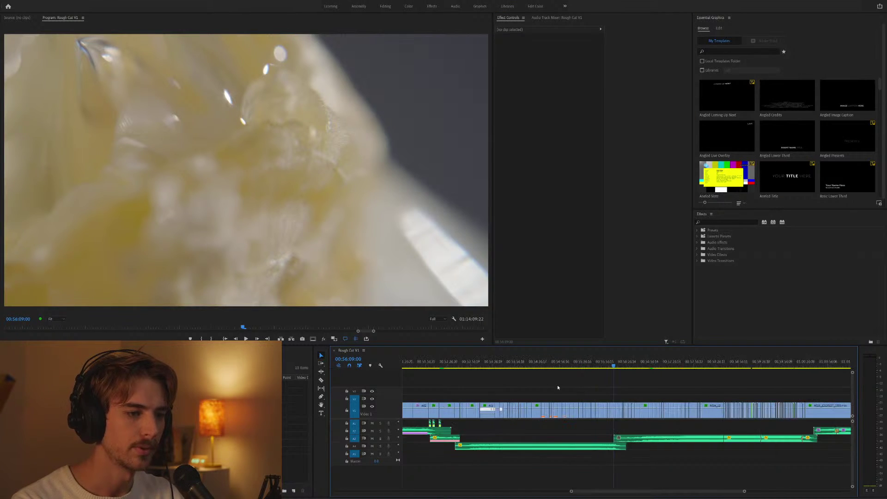
key(Up)
key(Up)
scroll(703, 371, down, 3)
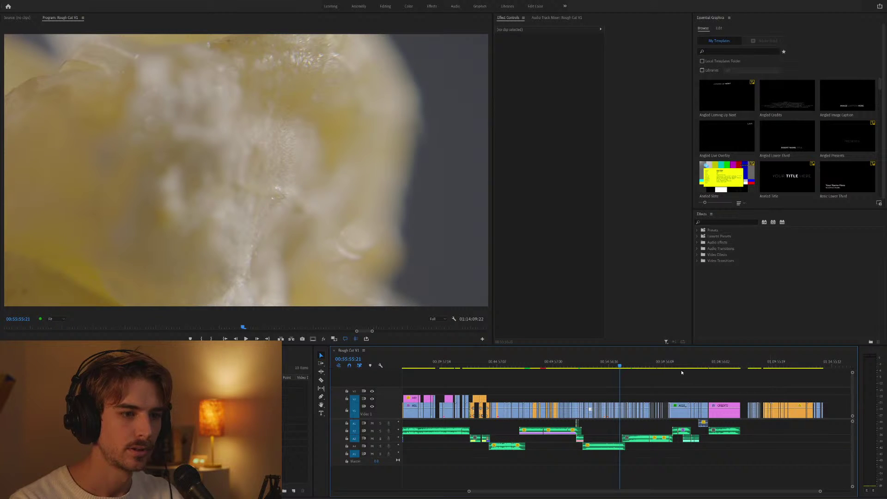
click(707, 363)
scroll(707, 363, up, 5)
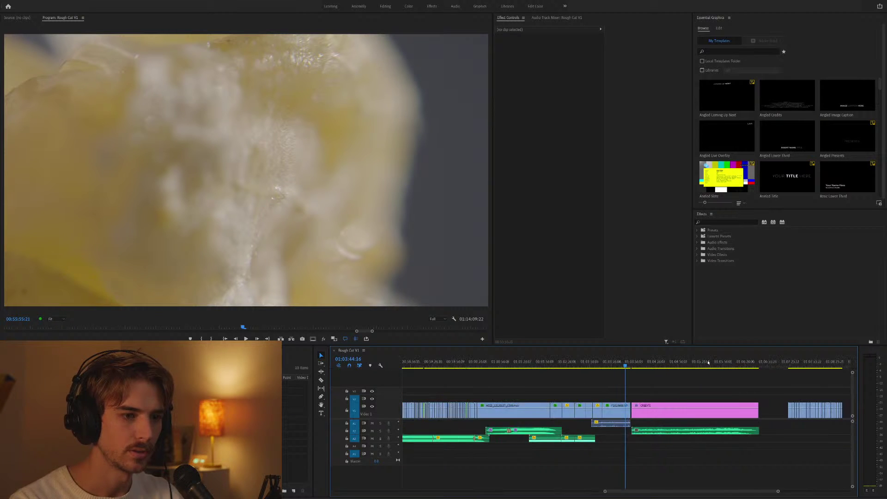
drag(707, 362, 560, 367)
scroll(633, 365, down, 5)
scroll(561, 365, up, 3)
scroll(533, 363, down, 3)
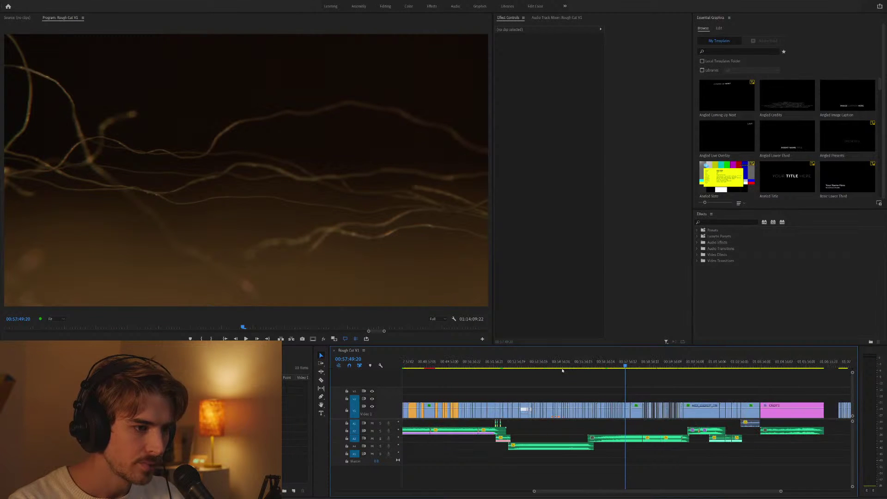
click(498, 361)
scroll(498, 361, up, 5)
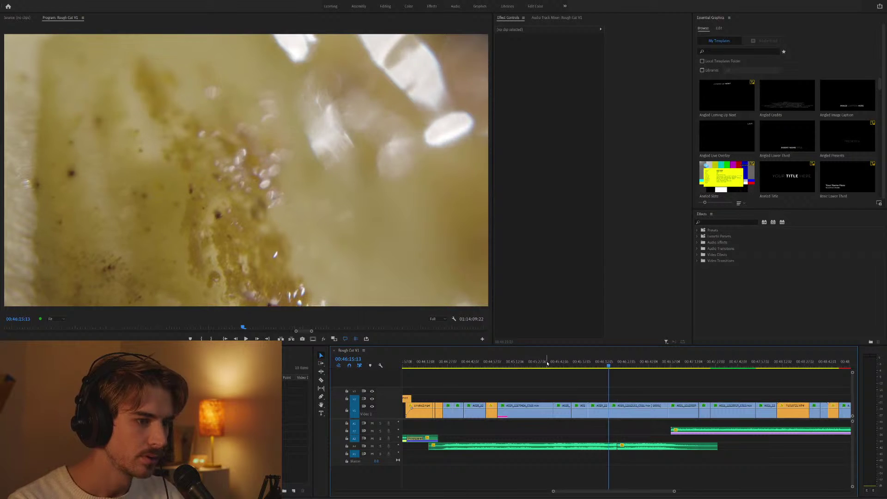
scroll(544, 365, down, 5)
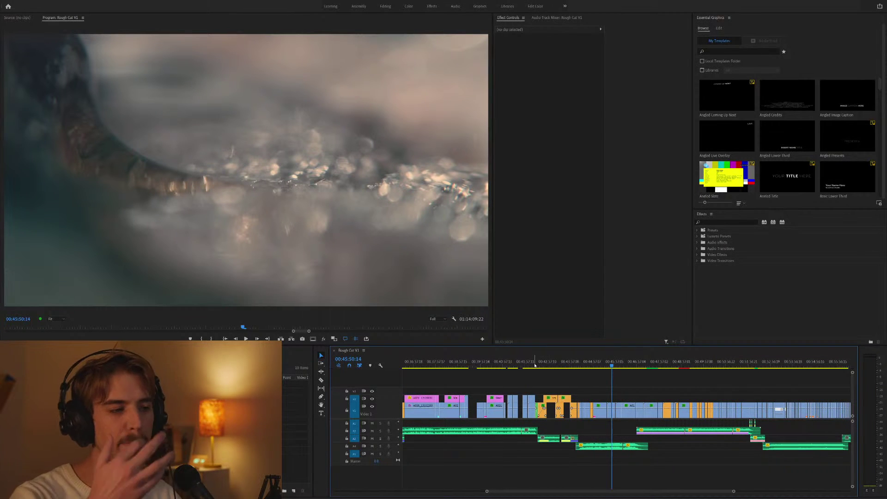
scroll(535, 355, up, 1)
scroll(485, 425, down, 4)
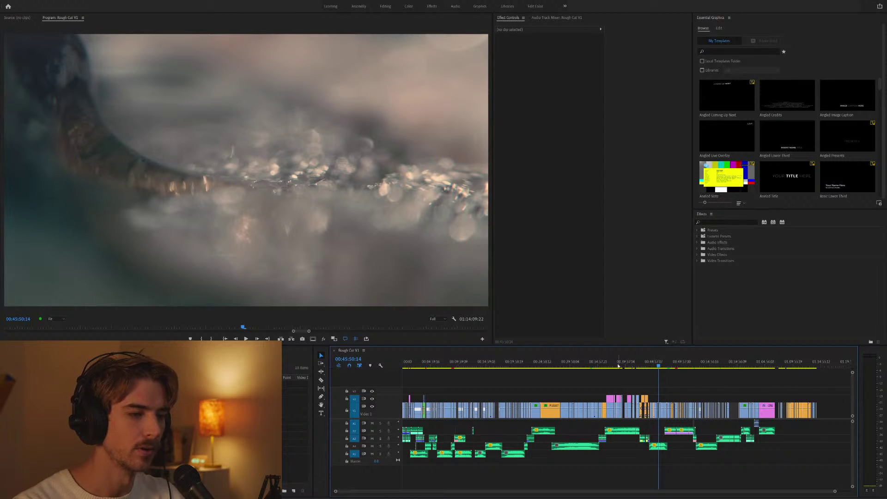
Go to the early part of the sequence and view the cut at about 00:08:46 close up.
click(450, 369)
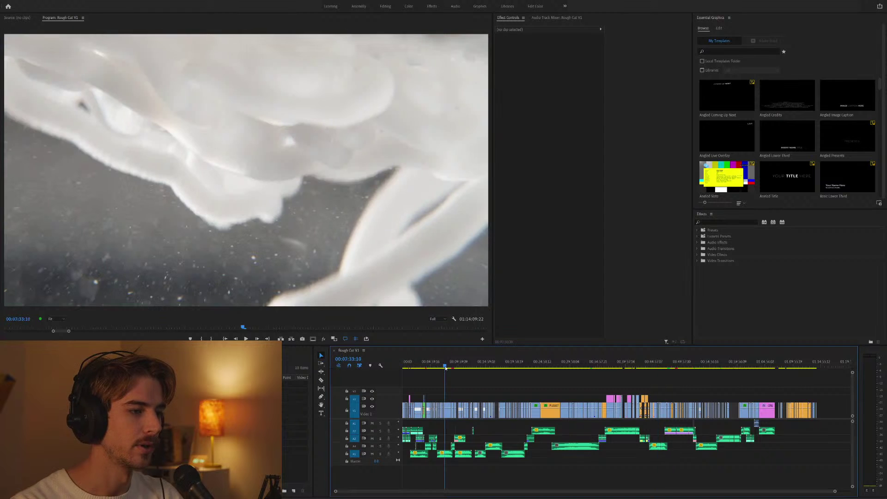
key(equal)
key(equal)
key(equal)
click(684, 365)
key(equal)
key(equal)
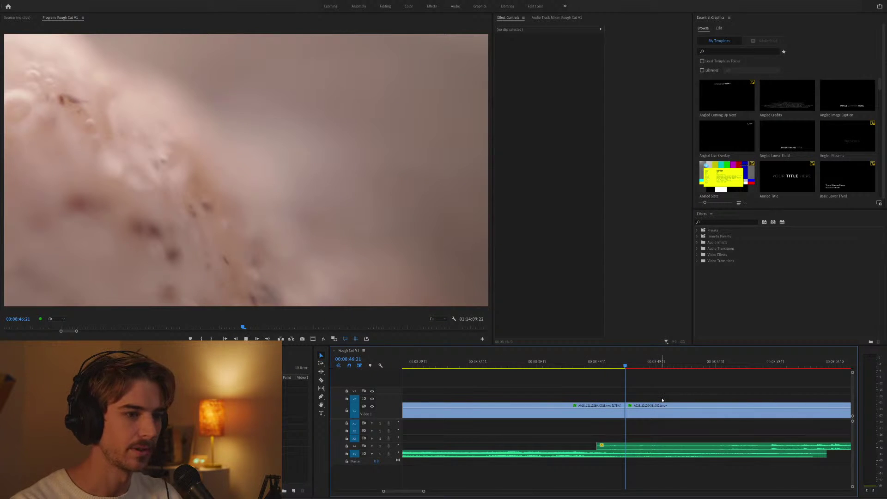
Select the video clip starting at about 00:08:46, collapse its Lumetri Color settings and inspect its Warp Stabilizer effect.
key(space)
key(minus)
click(636, 368)
click(639, 405)
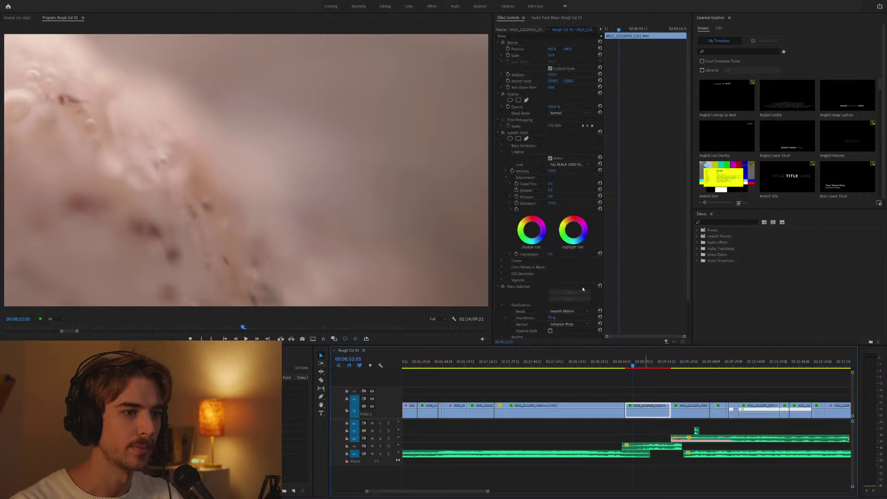
click(498, 133)
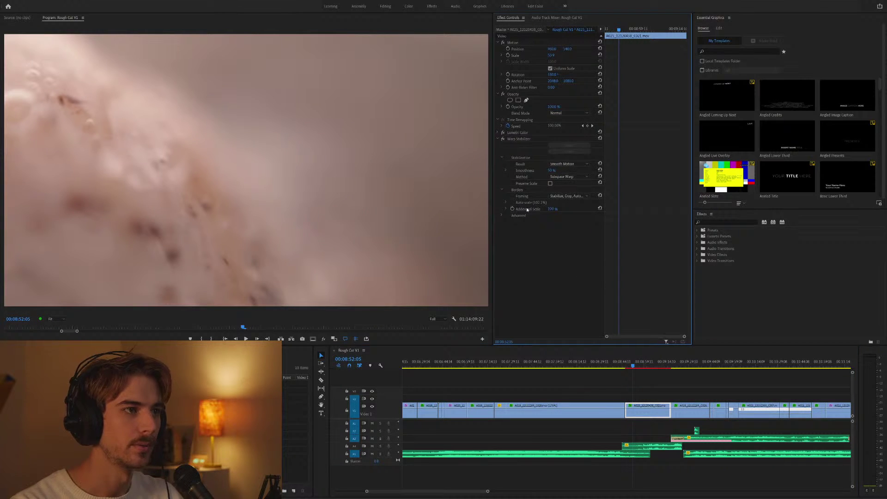
click(524, 139)
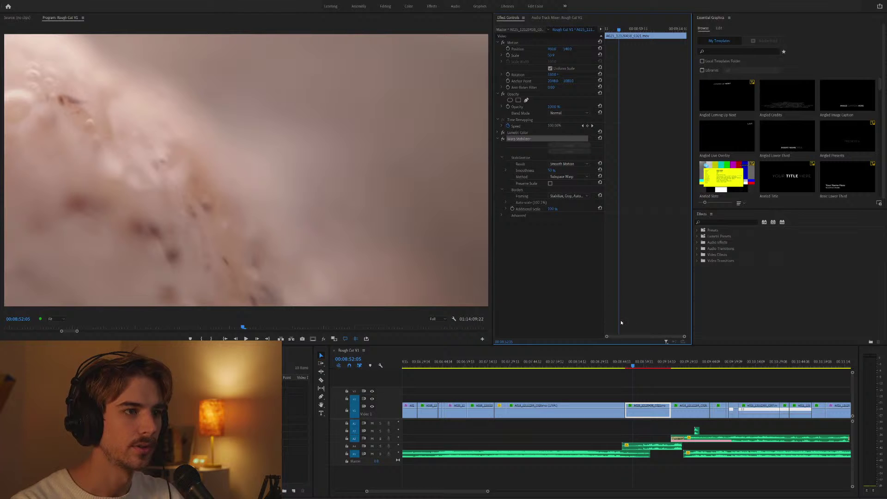
Step through the following cuts from about 00:09:16 to 00:10:30, checking the shots and the audio beneath them.
key(Down)
key(equal)
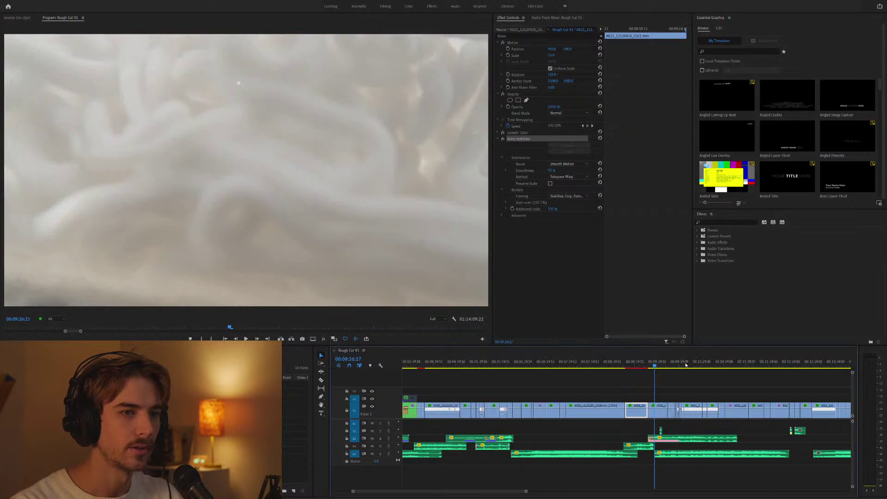
key(Down)
key(minus)
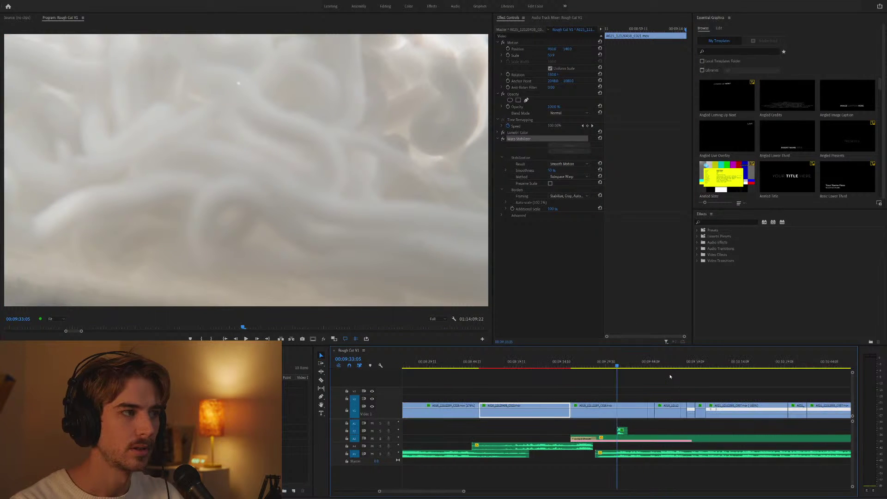
key(Down)
key(Down)
key(equal)
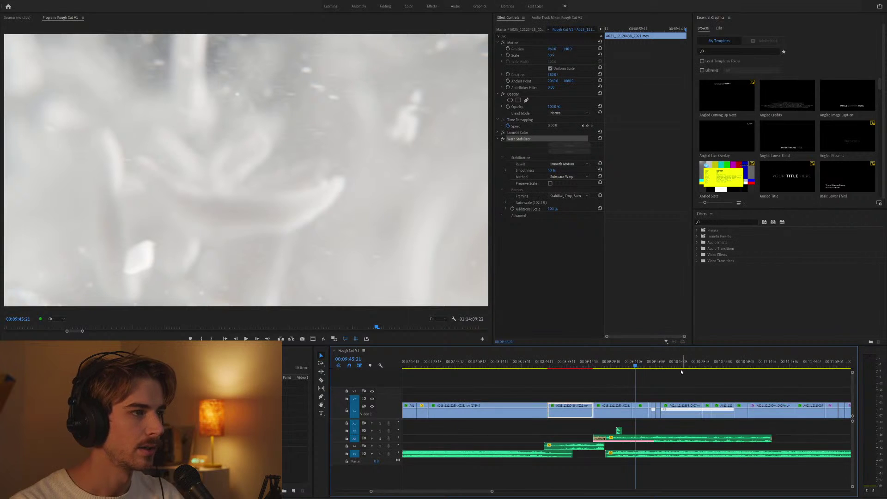
key(equal)
key(Down)
key(minus)
drag(649, 365, 659, 364)
key(minus)
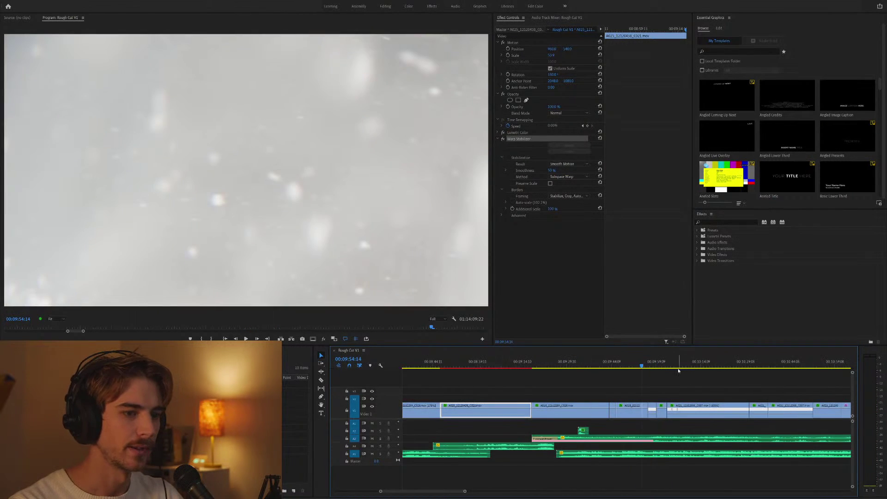
key(Down)
key(Down)
key(equal)
key(equal)
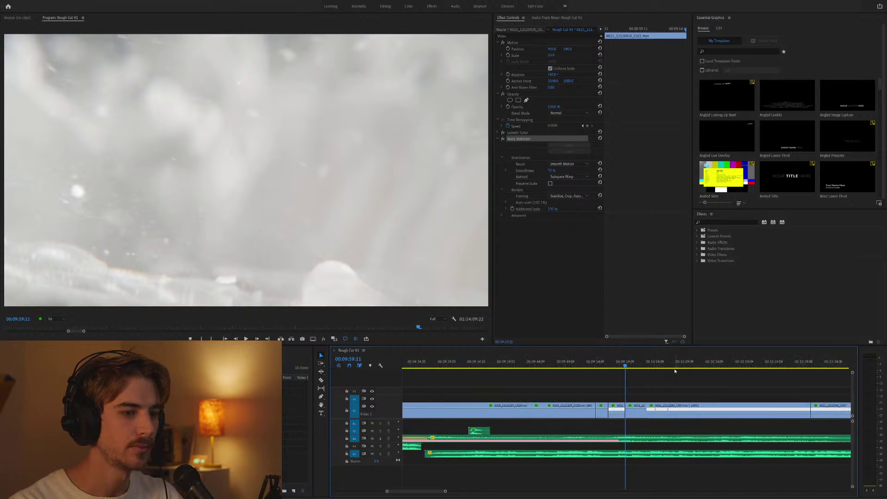
scroll(638, 384, right, 5)
drag(510, 365, 544, 366)
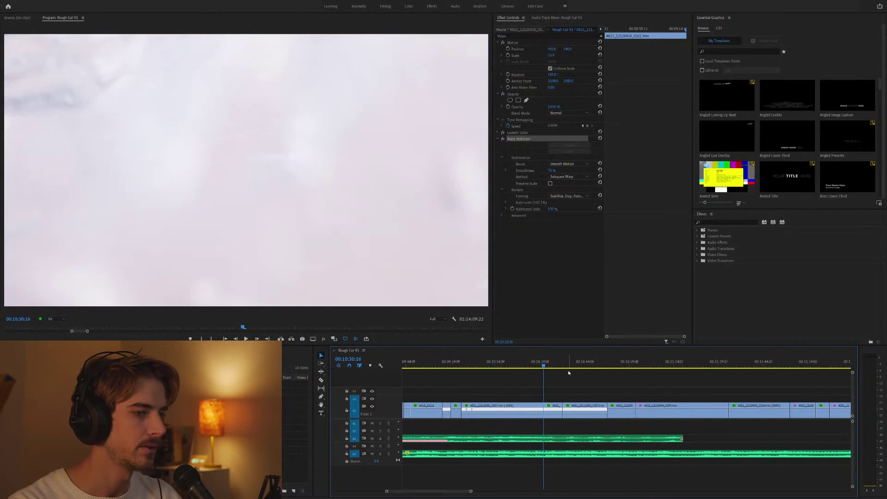
Play the sequence from about 00:10:30 with no clip selected and listen to the overlapping ambient tracks.
key(backslash)
key(space)
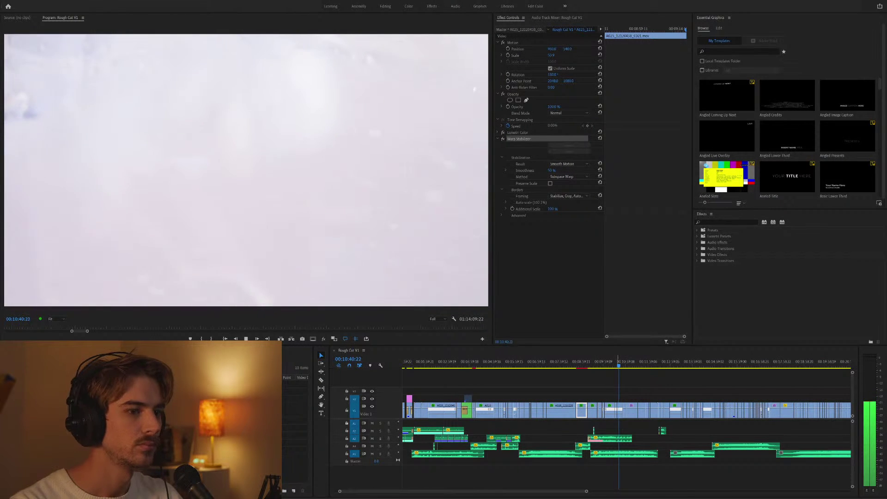
key(ctrl+shift+a)
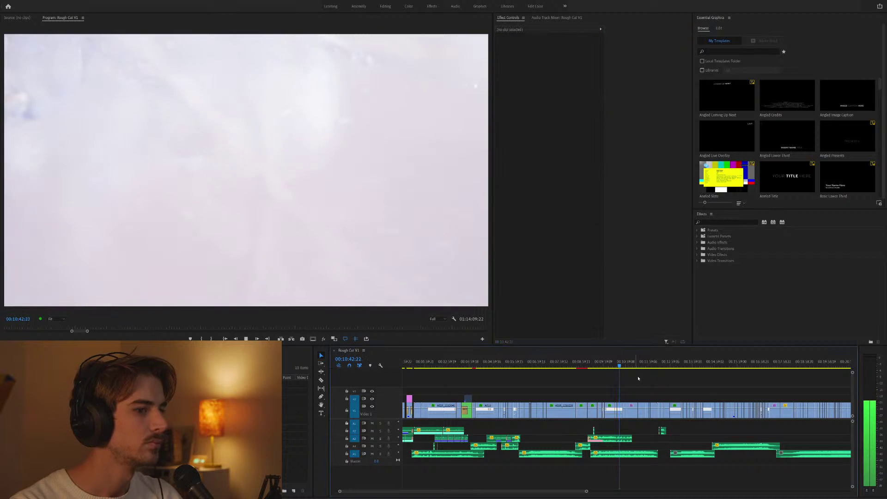
key(space)
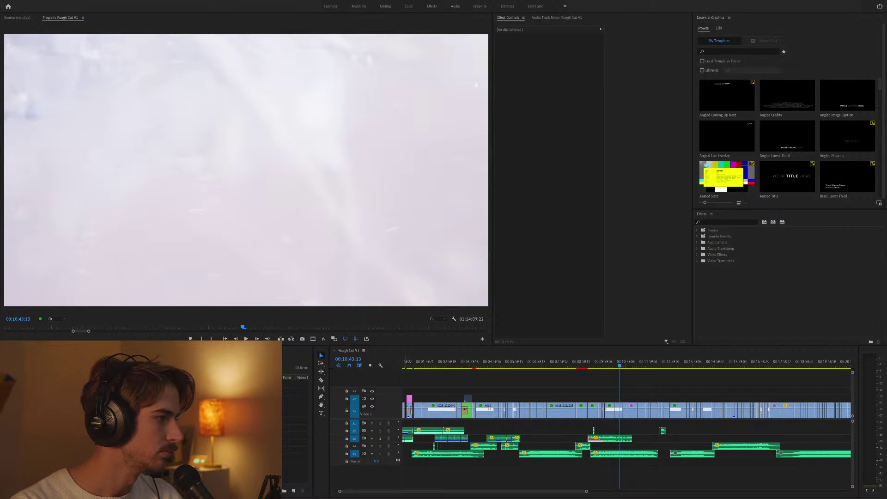
click(398, 439)
key(space)
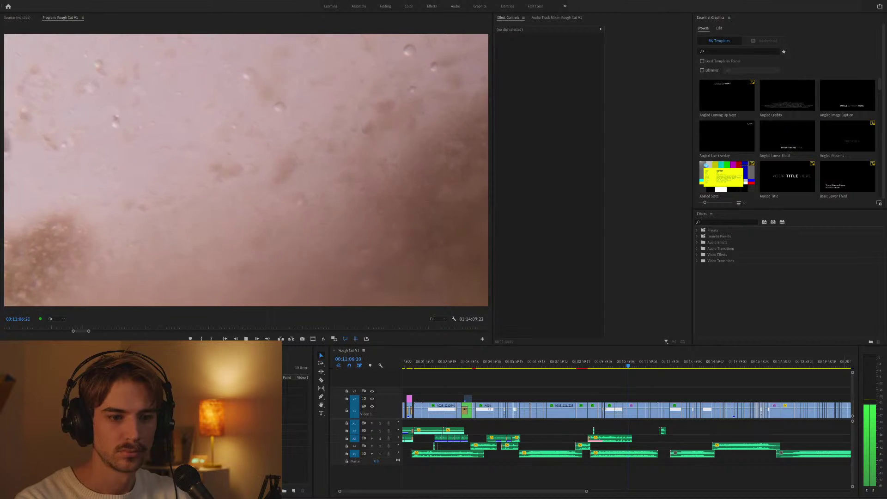
click(649, 426)
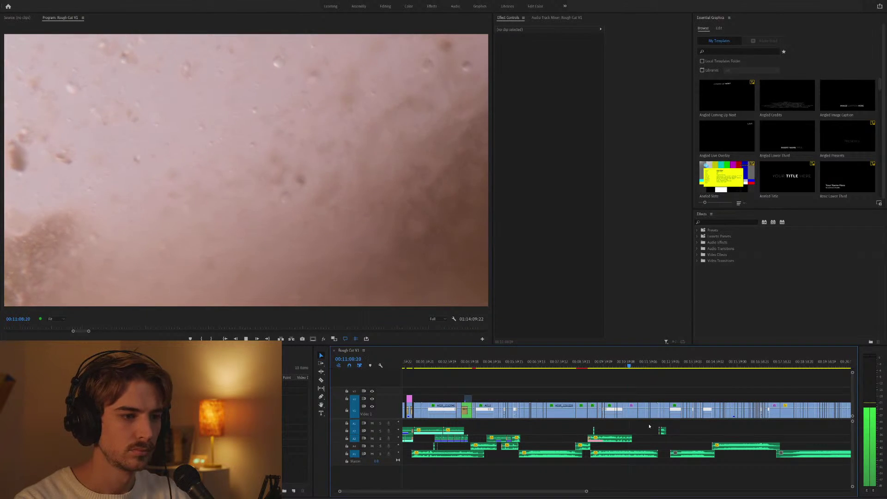
click(649, 424)
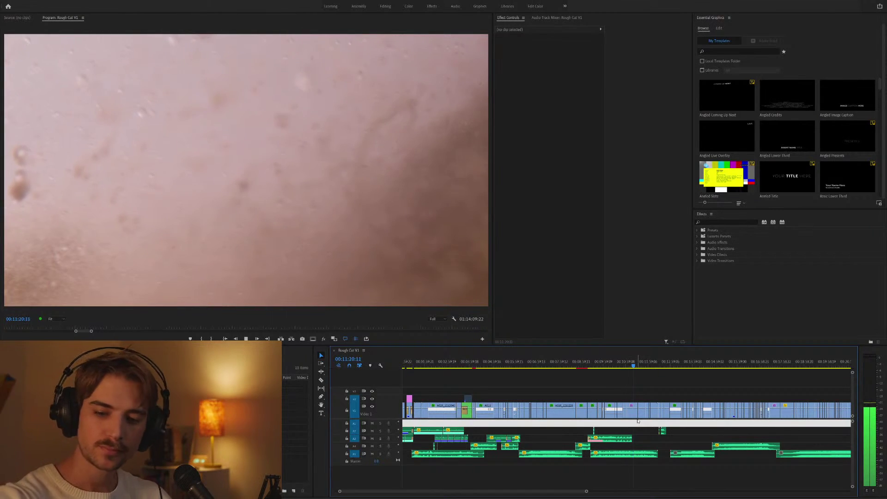
Examine the gap between the two long audio beds, from about 00:12:23 to 00:12:53.
key(equal)
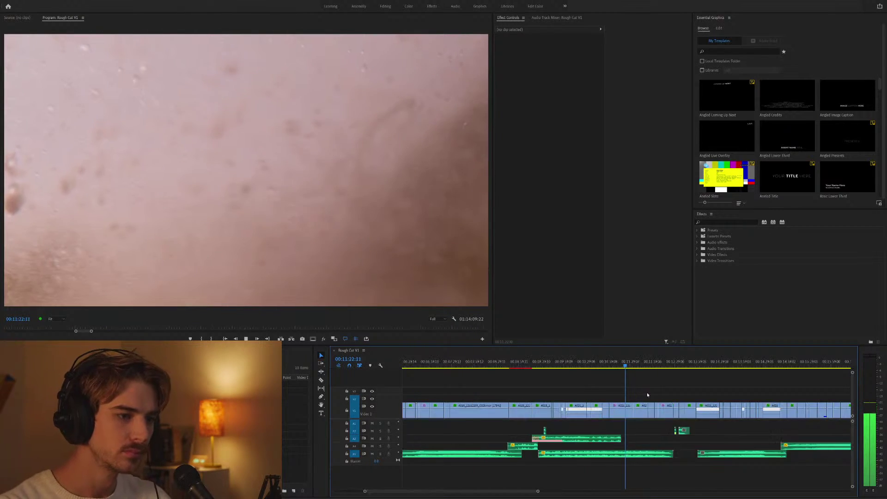
scroll(644, 390, down, 2)
scroll(637, 380, up, 1)
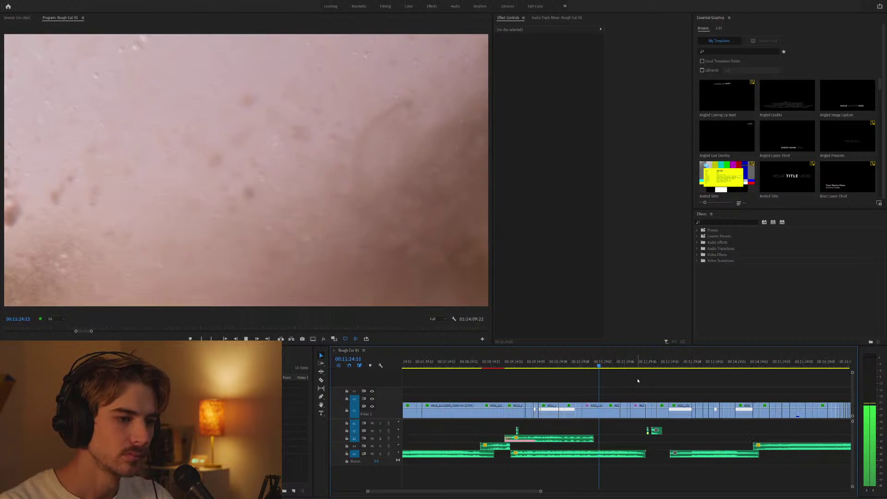
click(635, 364)
key(equal)
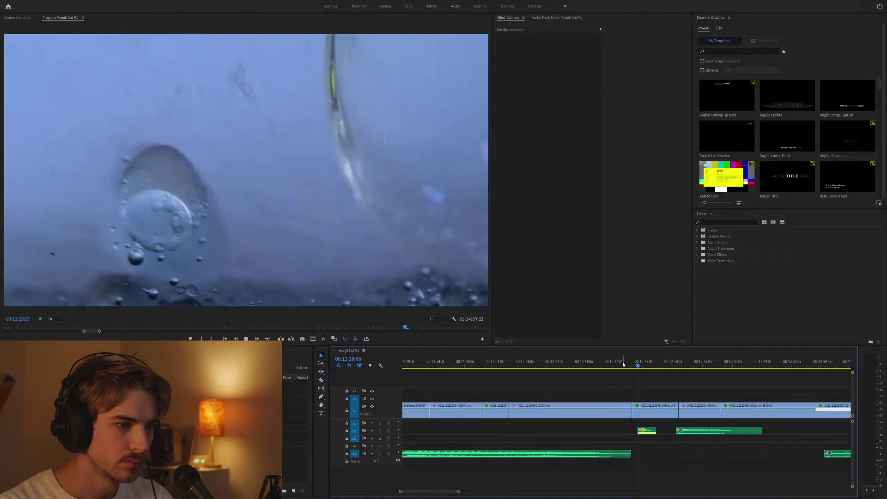
key(minus)
click(617, 365)
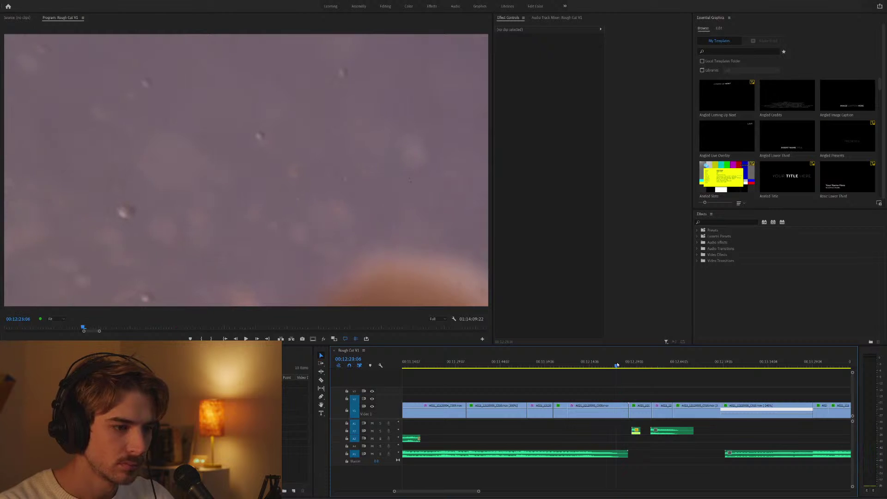
key(minus)
drag(622, 364, 669, 365)
key(equal)
key(minus)
key(minus)
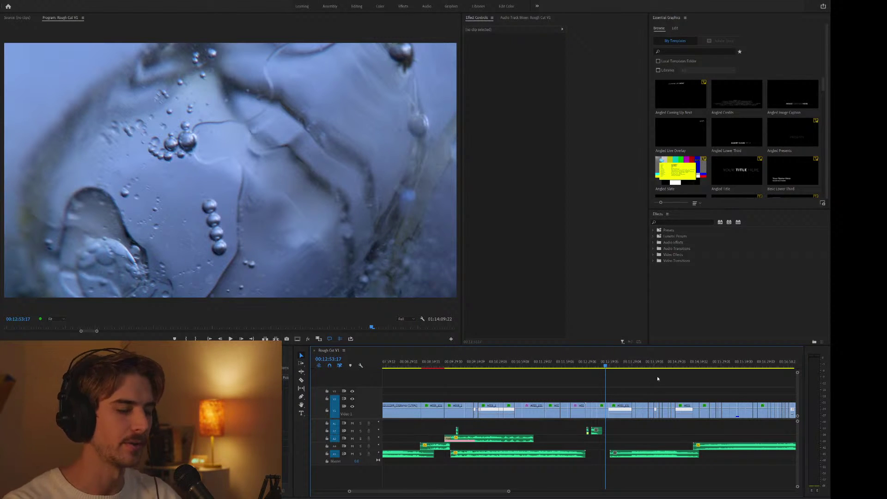
Place the static ambient atmosphere audio clip on a new bottom audio track, bridging the gap from about 00:12:16, and cue playback at 00:12:21:00.
key(equal)
key(equal)
key(equal)
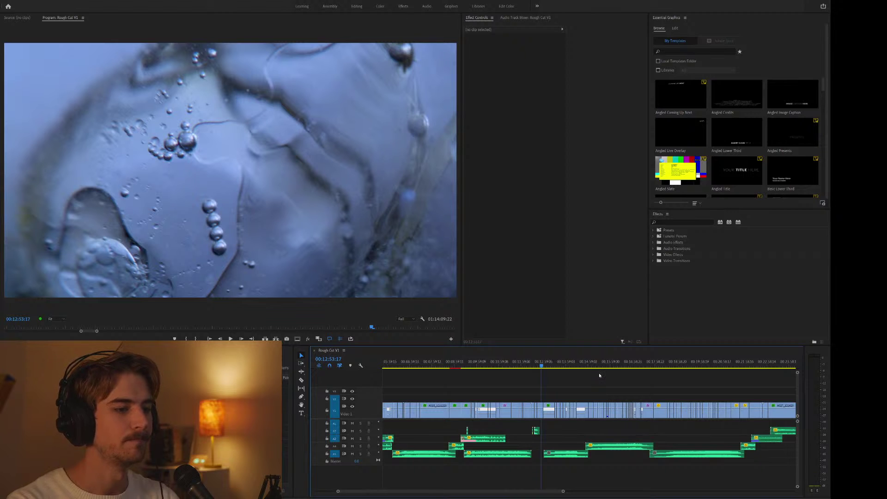
key(equal)
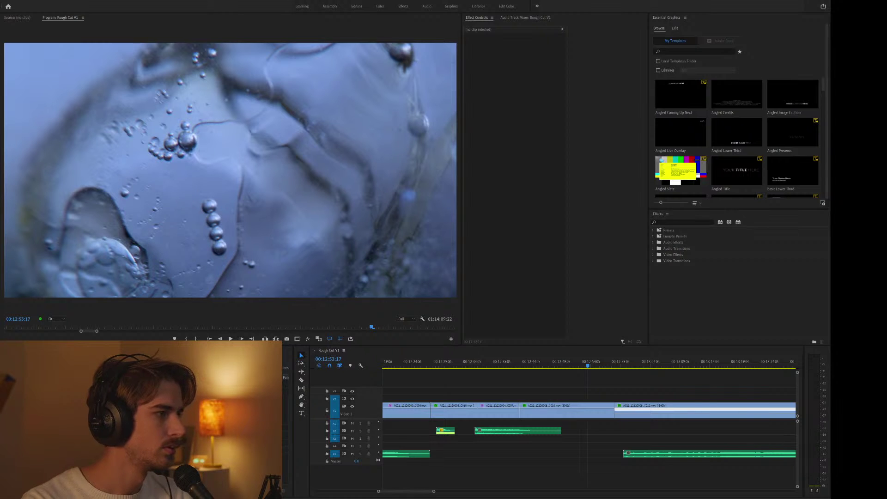
drag(647, 407, 446, 464)
key(minus)
key(minus)
drag(604, 463, 593, 463)
key(equal)
click(492, 366)
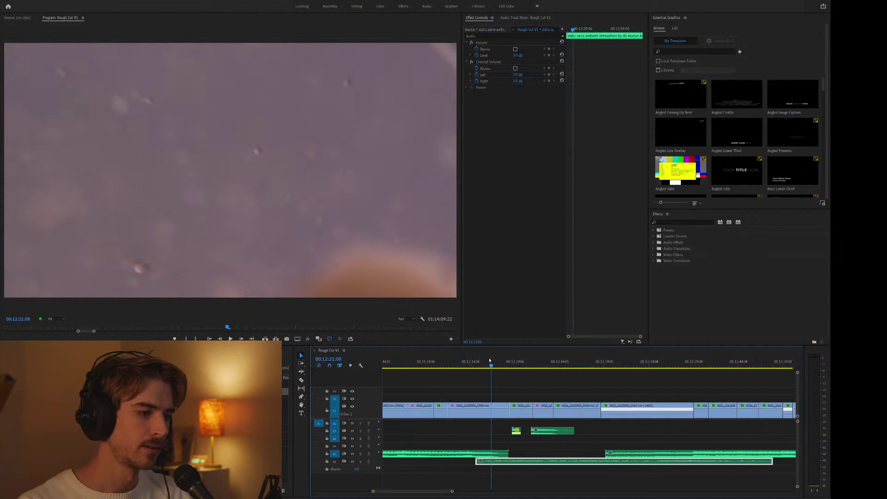
Expand the bottom audio track and lower the volume of the static ambient atmosphere clip while playing from 00:12:21.
double_click(379, 461)
key(equal)
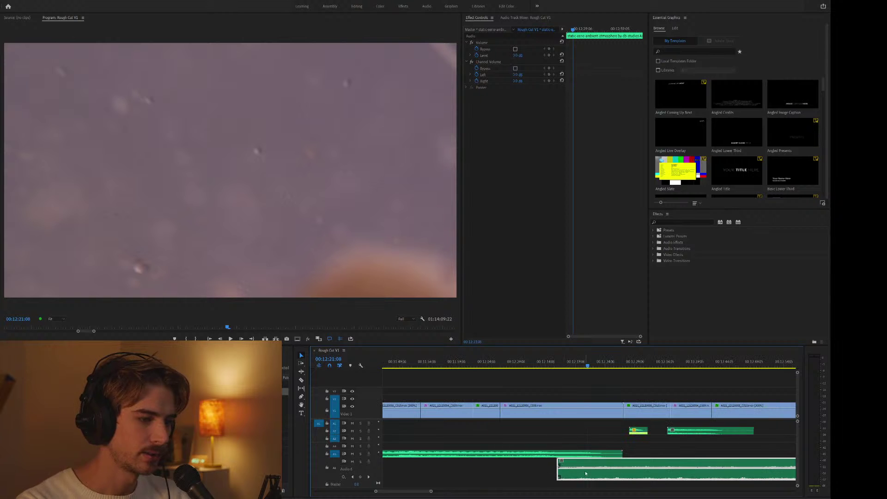
key(space)
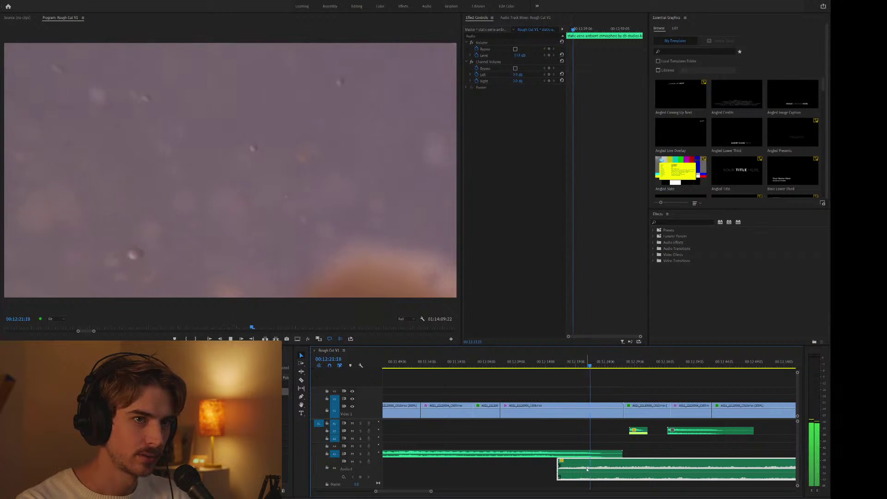
key(minus)
key(minus)
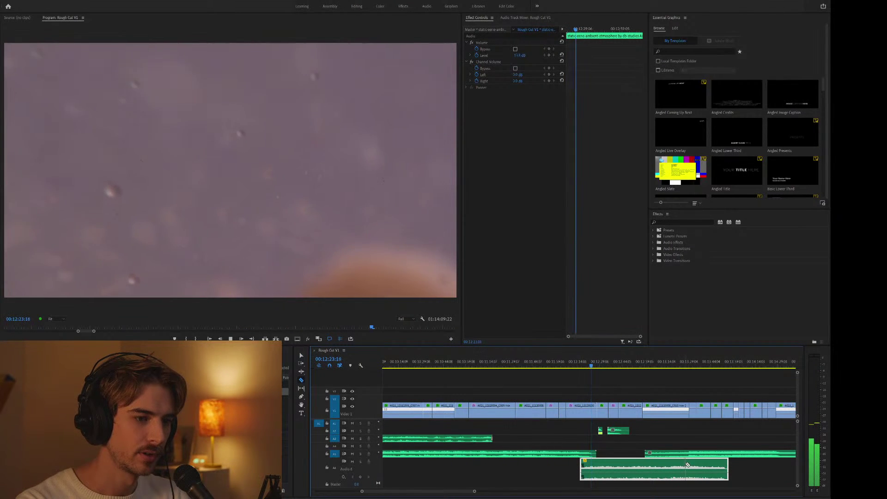
Cut the static ambient atmosphere clip at about 00:13:27 and delete the tail after the cut.
ctrl+click(688, 467)
click(699, 467)
key(Delete)
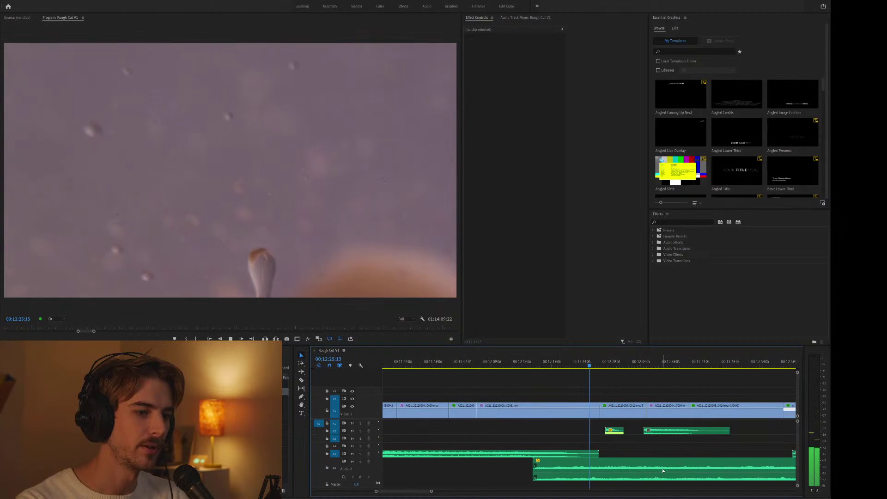
Move the static ambient atmosphere clip up to the Audio 4 track and expand that track to show its waveform.
drag(653, 470, 652, 446)
key(equal)
double_click(374, 448)
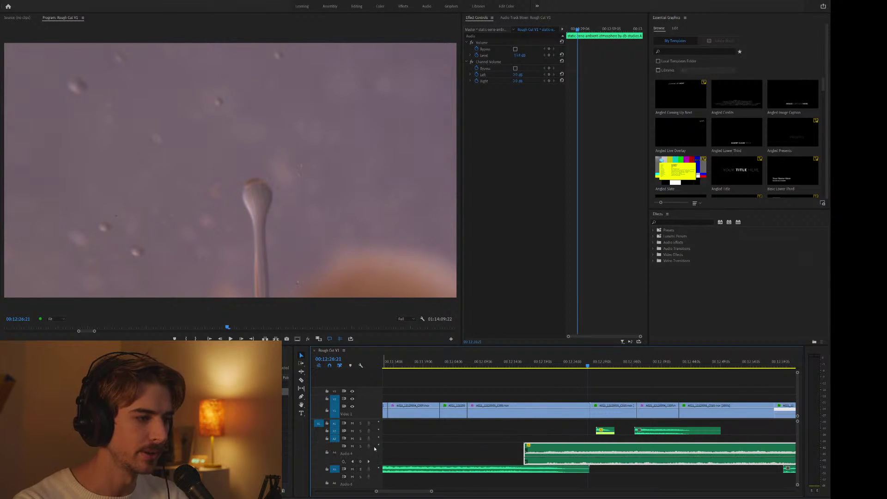
key(minus)
key(equal)
key(equal)
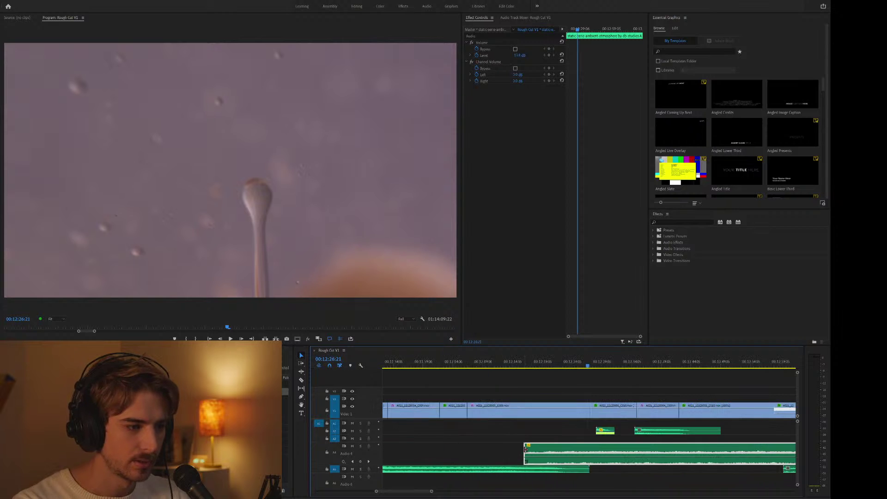
Add volume keyframes that fade in the static ambient atmosphere clip from its start at about 00:12:16, under the ending audio bed.
scroll(542, 454, down, 2)
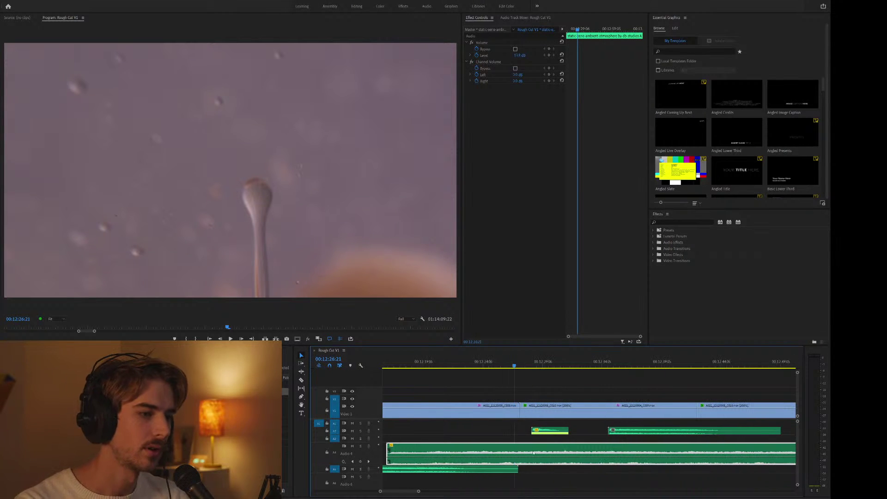
drag(502, 368, 386, 368)
key(minus)
key(minus)
key(space)
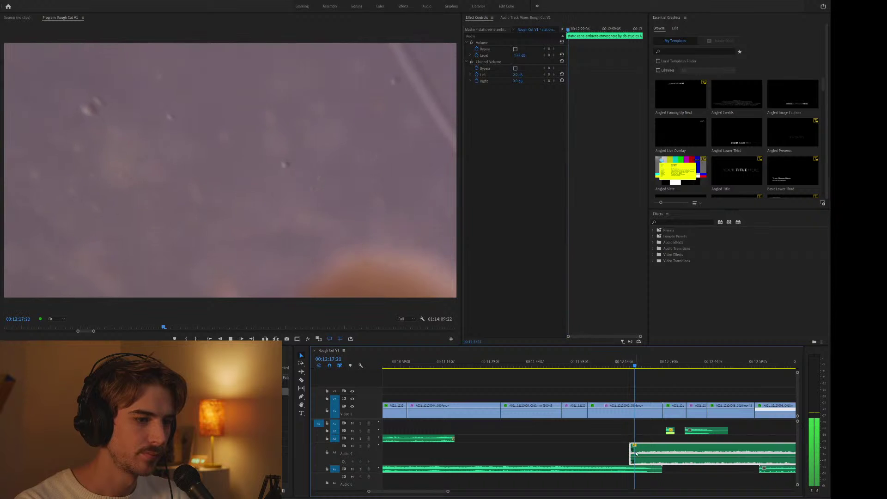
ctrl+click(660, 460)
key(space)
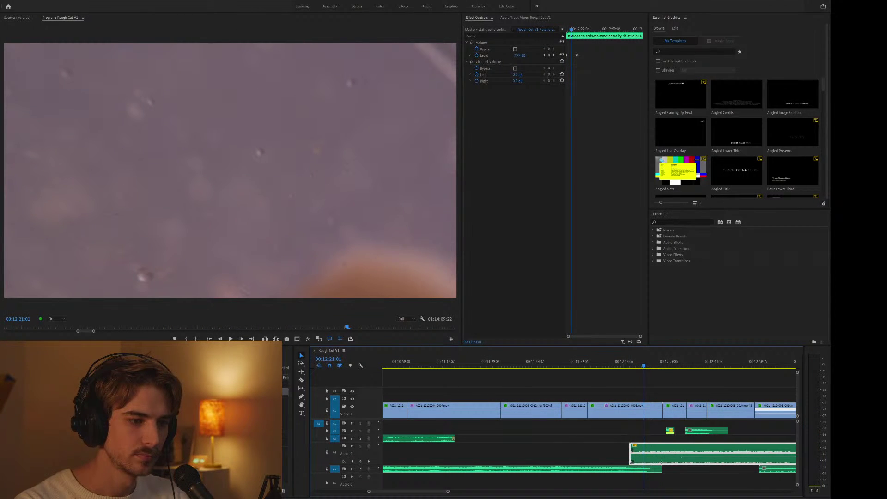
Play the fade-in of the ambient clip from about 00:12:21 past 00:12:32, listening to how it takes over from the first audio bed.
key(space)
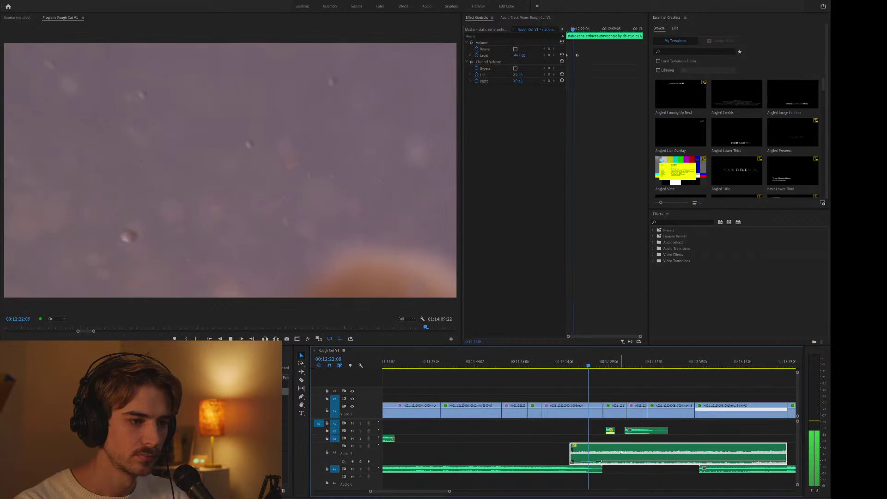
scroll(623, 452, up, 2)
click(498, 366)
key(space)
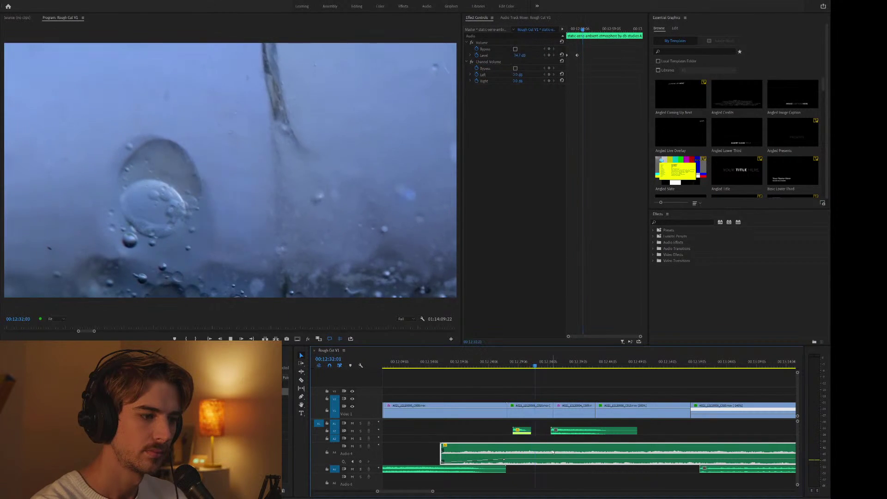
key(space)
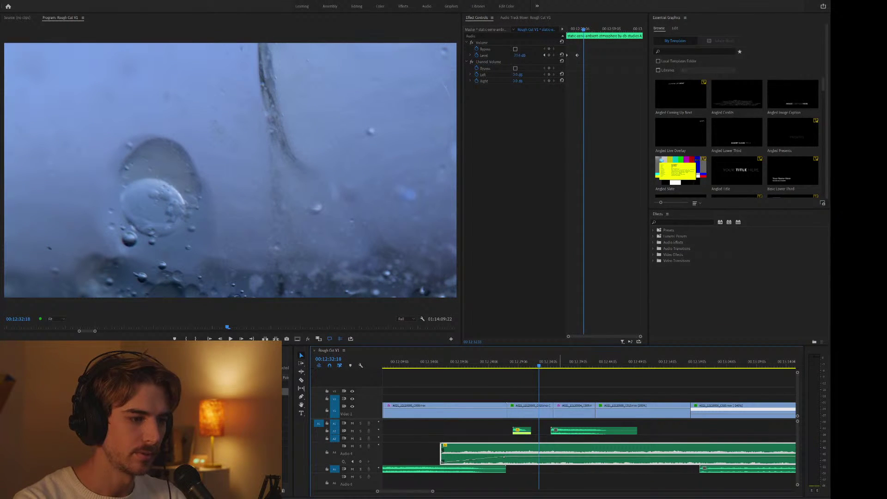
key(space)
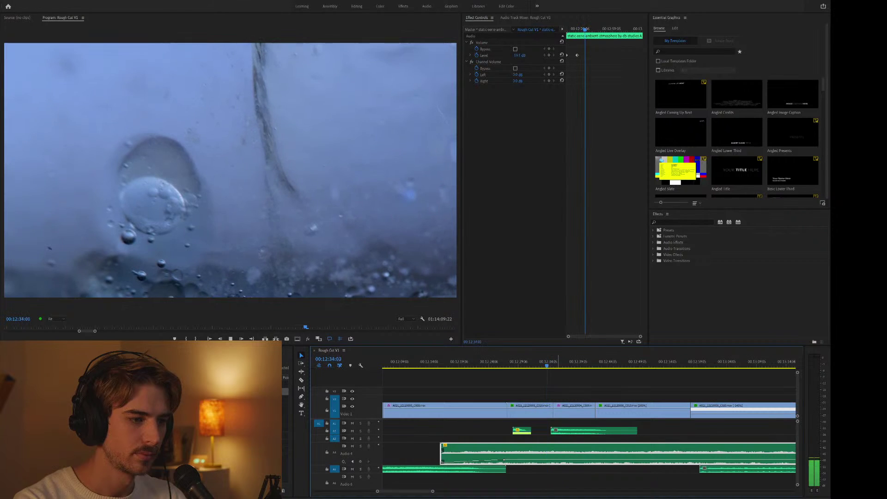
Shorten the ambient clip to end at about 00:13:11 and fade out its volume over the start of the next audio bed.
key(minus)
key(minus)
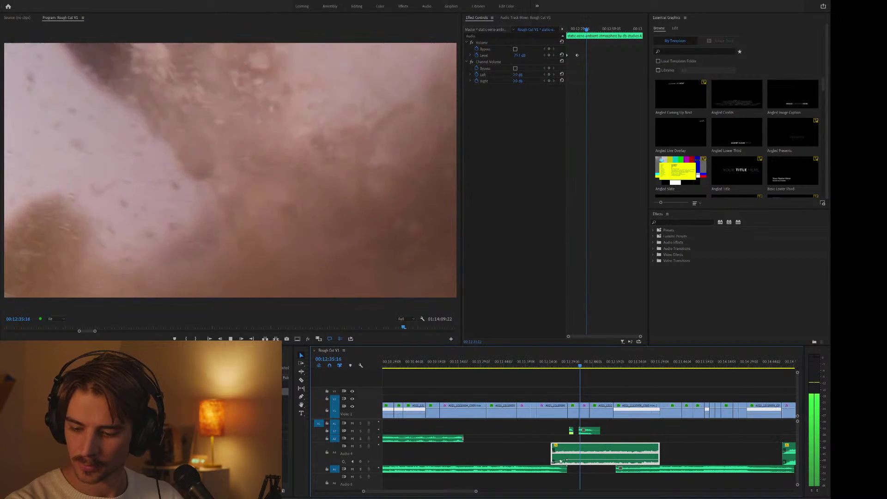
drag(634, 449, 631, 461)
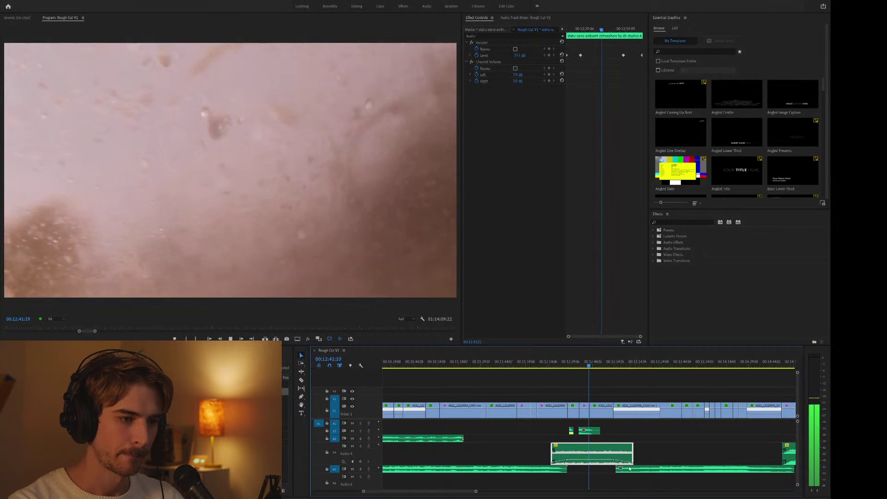
key(space)
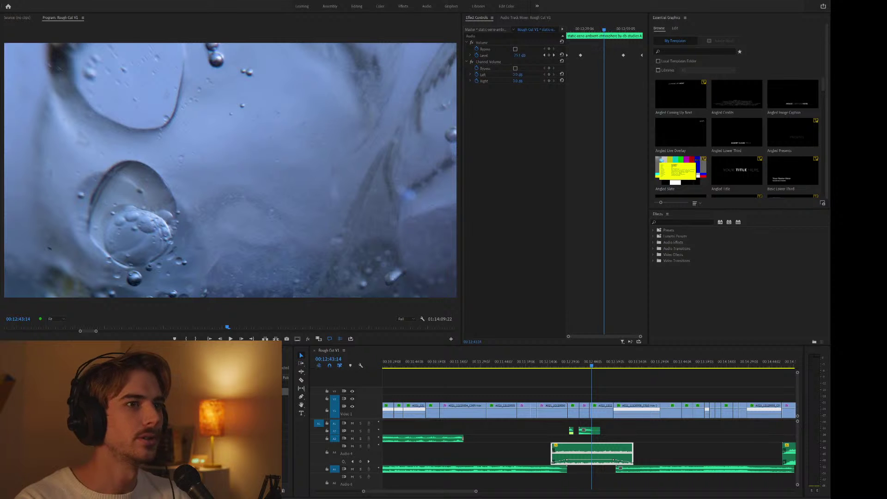
Play the sequence from about 00:12:43 to 00:13:02 with no clip selected, checking the crossfade from the ambient clip into the next audio bed.
click(612, 389)
key(space)
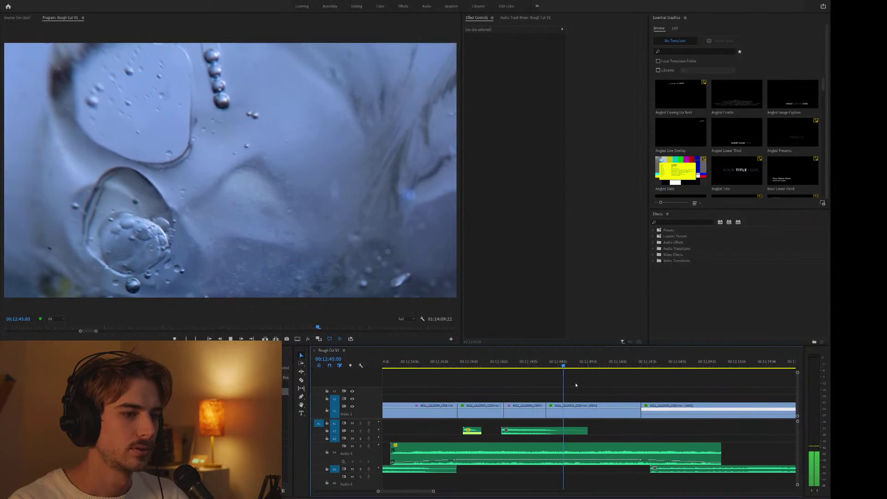
key(equal)
click(562, 364)
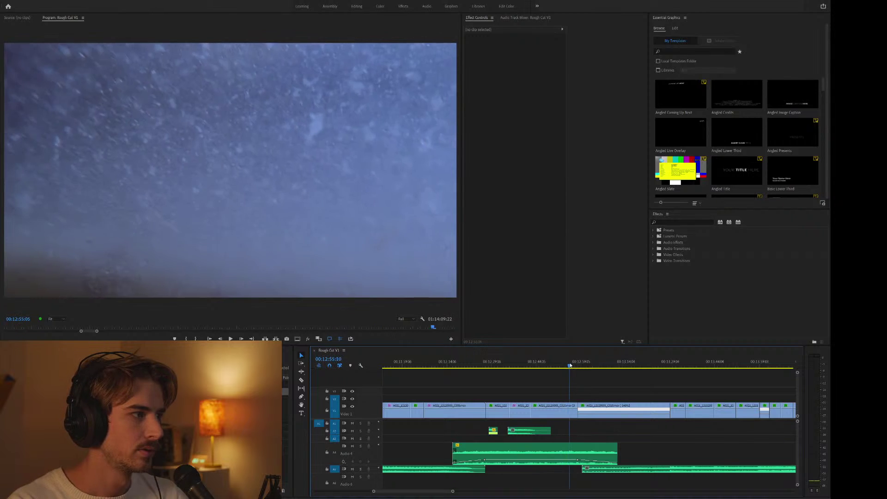
key(equal)
key(equal)
key(minus)
key(minus)
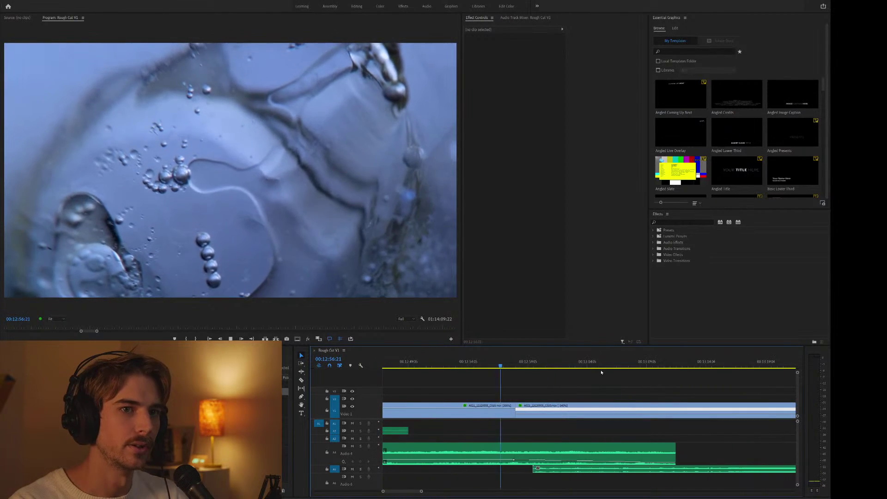
scroll(537, 376, down, 3)
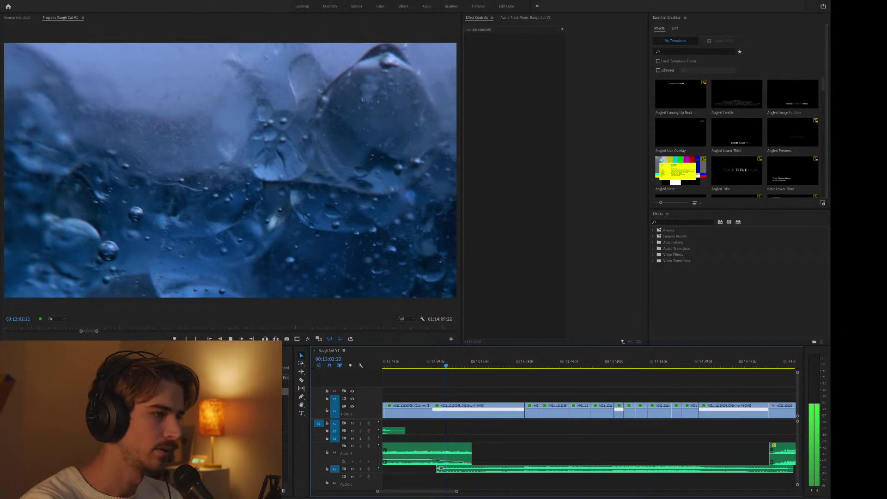
Step through the cuts from about 00:13:29 to 00:14:02, checking the shots above the audio bed.
click(524, 362)
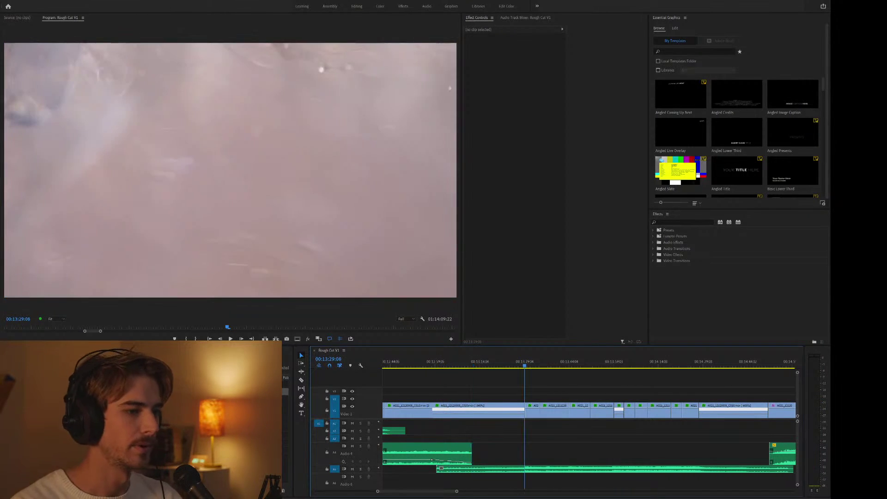
key(minus)
key(minus)
key(equal)
key(Down)
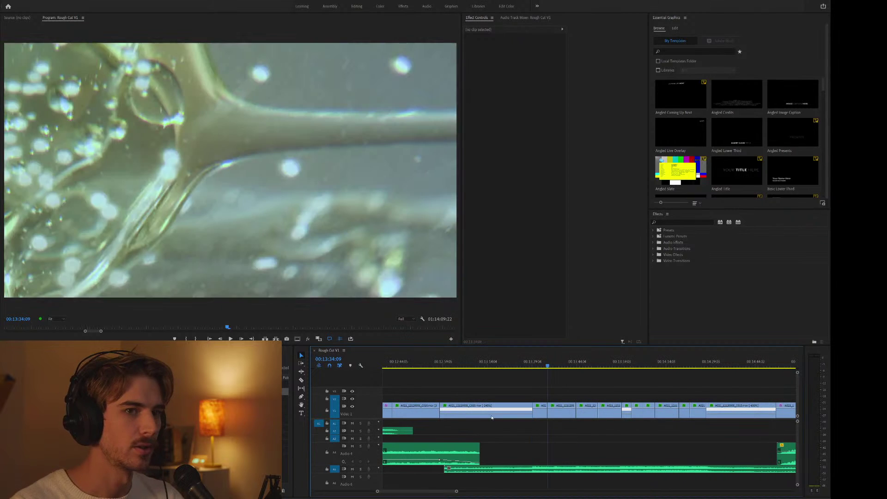
key(Down)
key(minus)
key(Down)
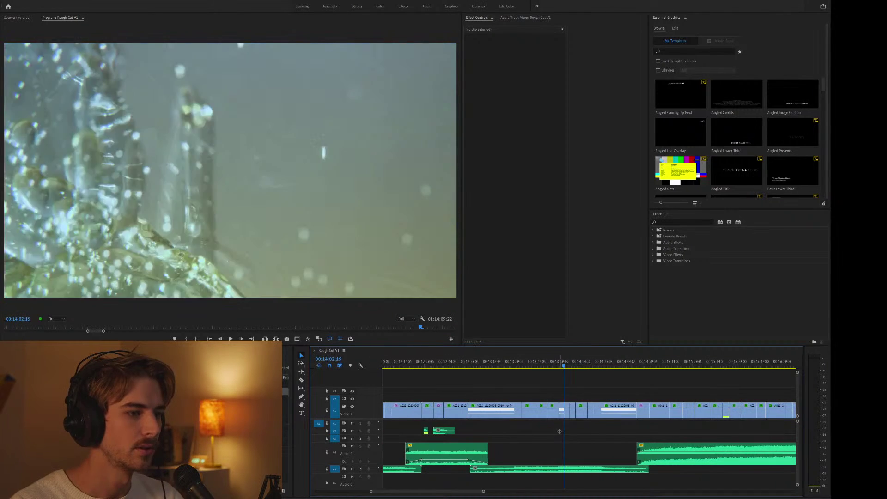
key(Down)
key(minus)
Scrub onward from about 00:14:02 to 00:17:35, examining the louder audio clip and its fade into the next bed.
drag(595, 364, 670, 364)
scroll(599, 377, down, 2)
key(equal)
key(equal)
key(minus)
key(minus)
drag(585, 364, 673, 366)
key(equal)
key(equal)
key(equal)
key(equal)
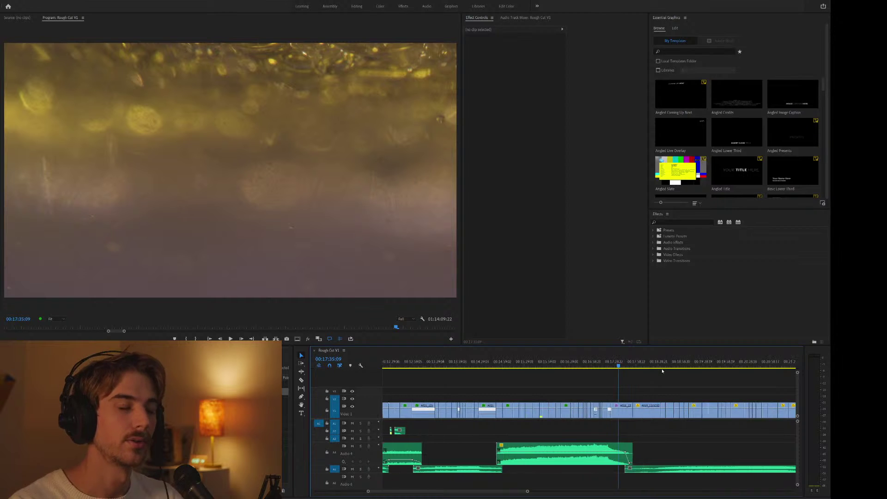
Scrub from about 00:17:35 to 00:20:00, checking the shots and the overall layout of the audio clips.
drag(588, 365, 697, 366)
key(minus)
key(minus)
key(minus)
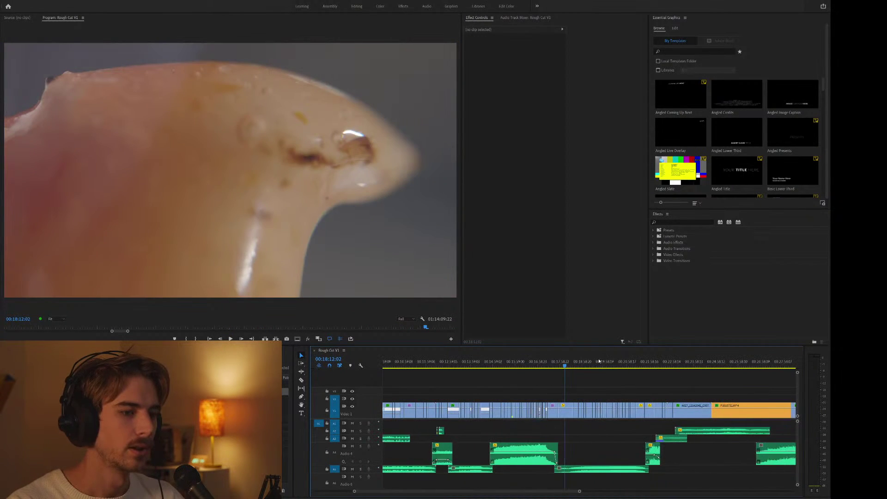
drag(577, 364, 457, 365)
key(equal)
key(equal)
key(equal)
key(minus)
Set the scale of the letterboxed video clip at 00:20:00:09 to 50 so it fills the frame.
click(528, 413)
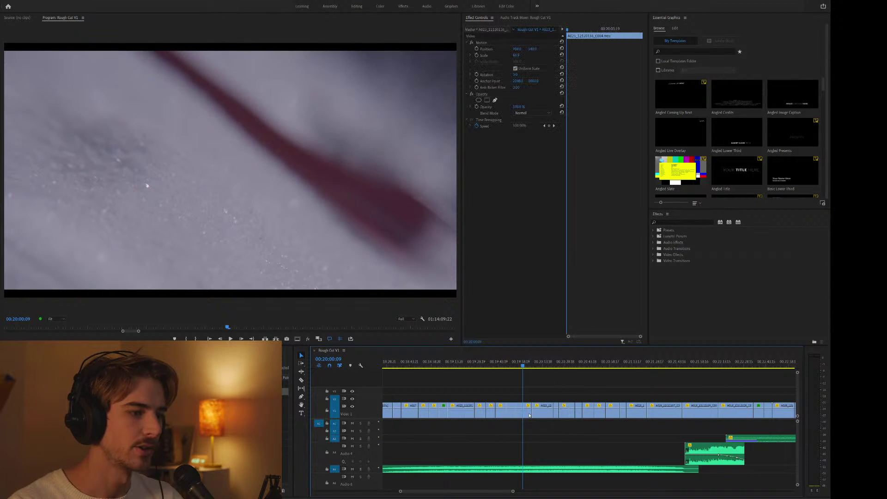
click(516, 55)
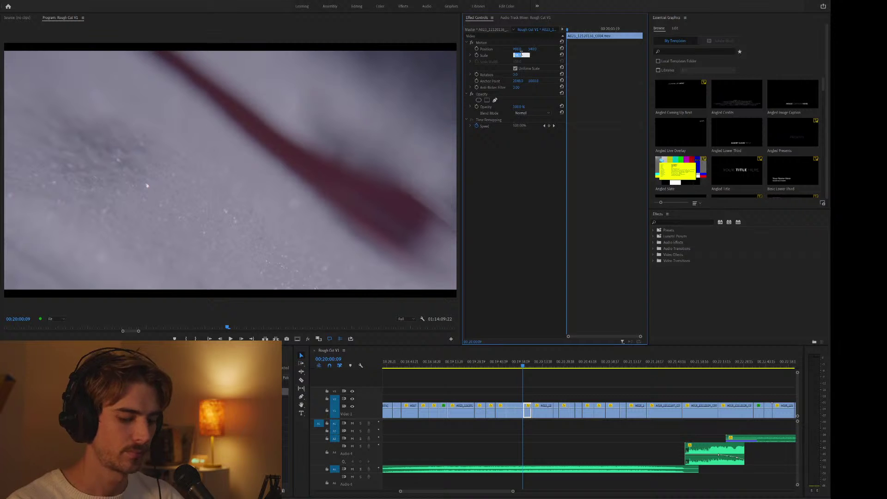
text(50)
key(Return)
key(Return)
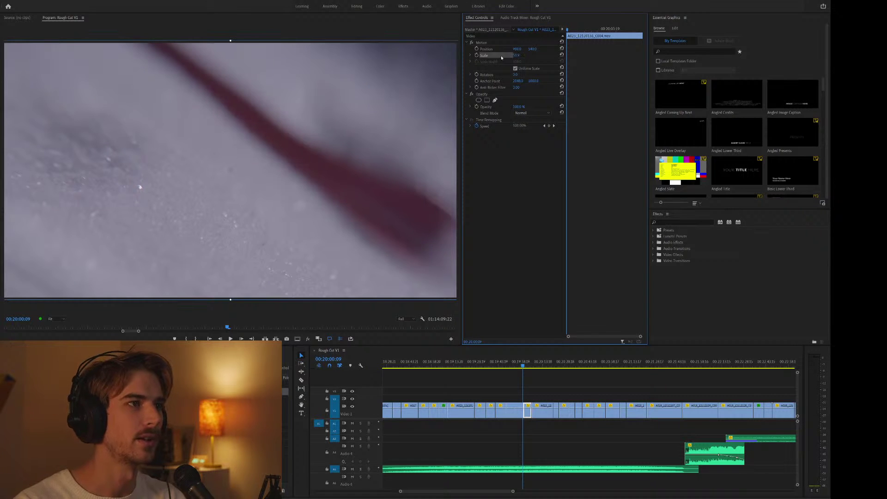
Set the scale of the preceding letterboxed clip at 00:19:54:13 to 50 as well.
click(532, 380)
click(532, 380)
key(Up)
key(Down)
key(Up)
key(Down)
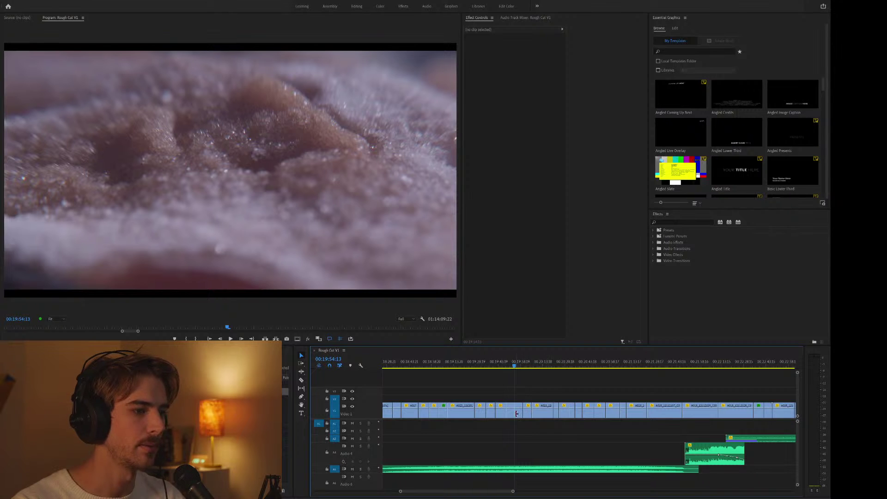
click(516, 413)
click(519, 55)
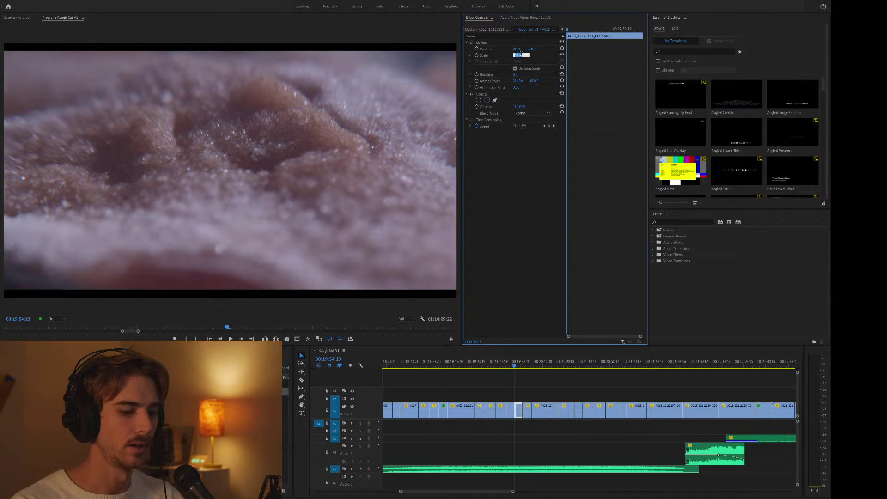
text(50)
key(Return)
Step back through the earlier cuts from 00:19:54, checking that the shots fill the frame.
click(534, 391)
key(Up)
key(Up)
key(Up)
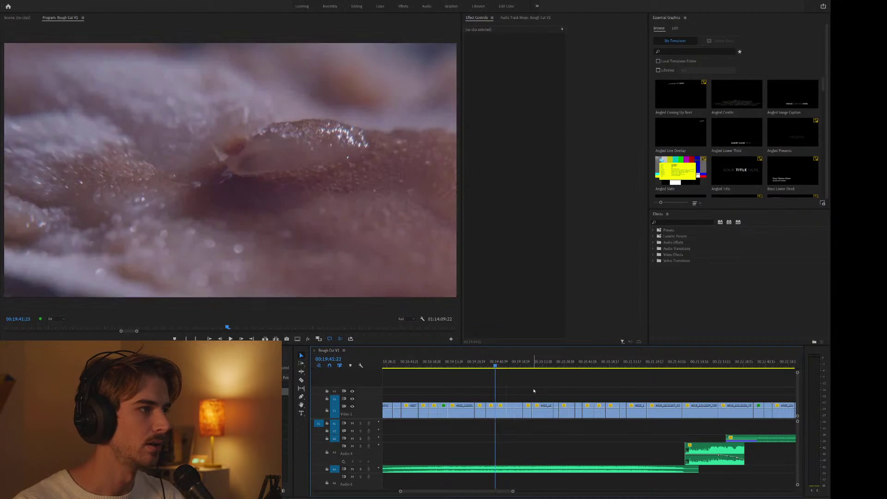
key(Up)
key(Up)
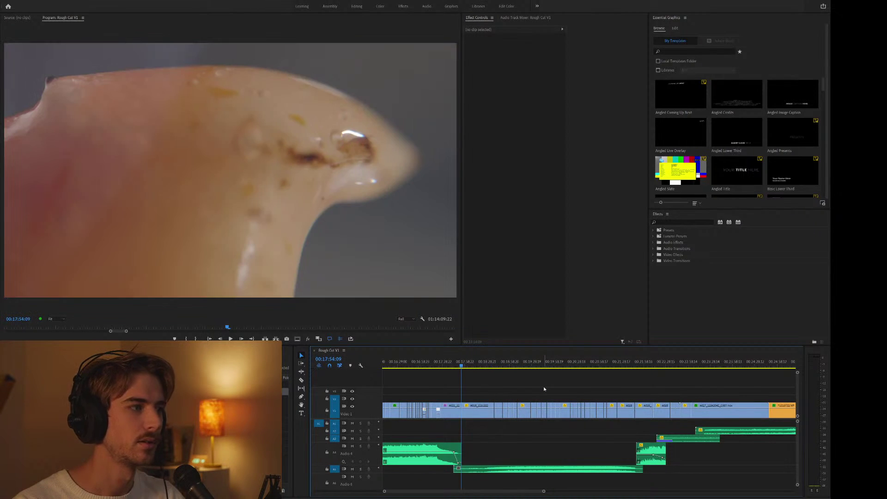
Scrub between about 00:17:54 and 00:18:50, reviewing the shots and the long audio bed beneath them.
key(=)
drag(522, 366, 717, 370)
key(minus)
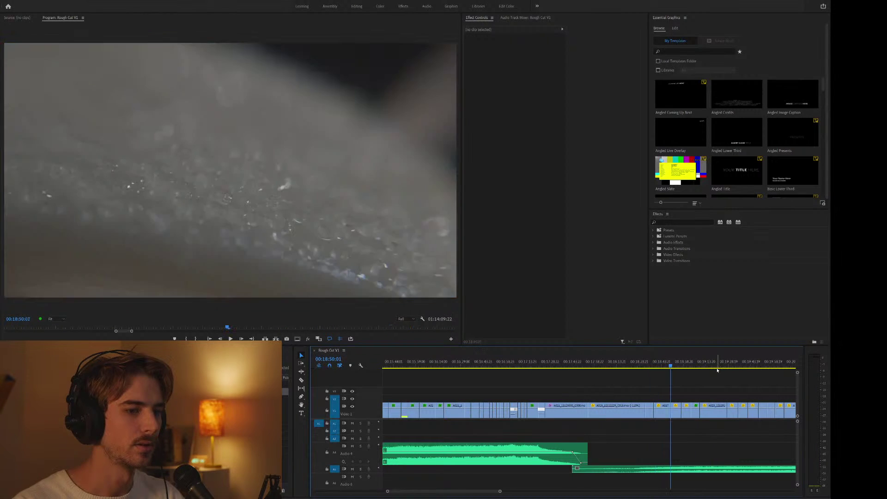
key(minus)
key(minus)
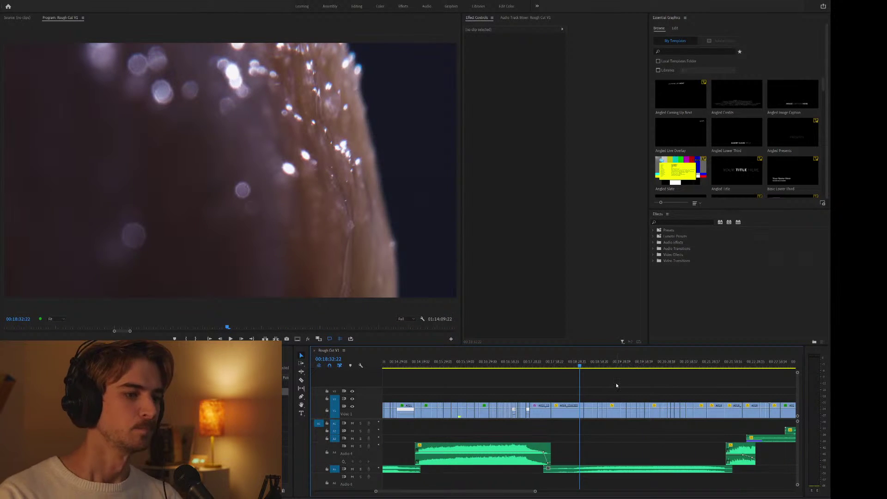
key(=)
key(=)
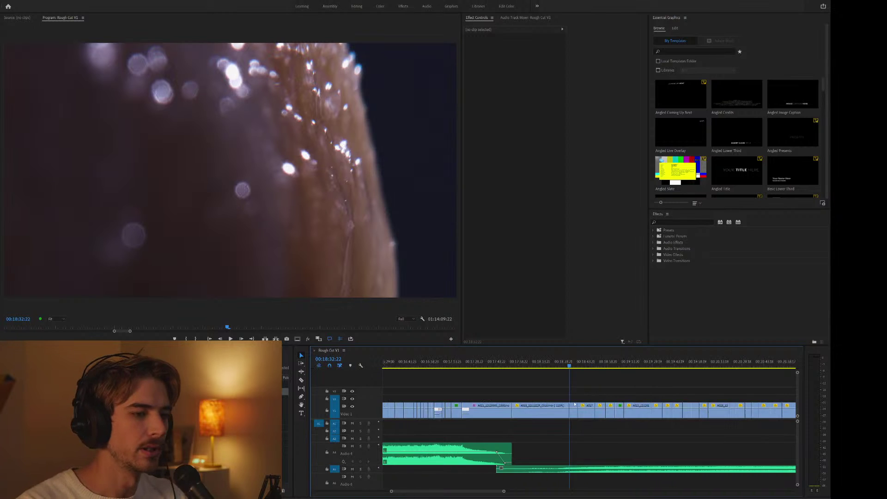
Review the shots between about 00:18:38 and 00:20:00:09, playing back part of the audio bed on the way.
scroll(536, 407, down, 3)
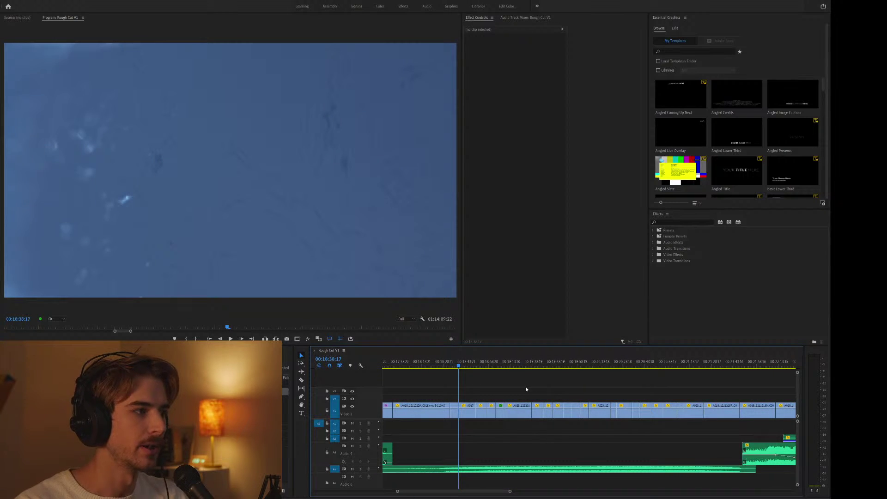
key(minus)
drag(535, 365, 572, 366)
key(space)
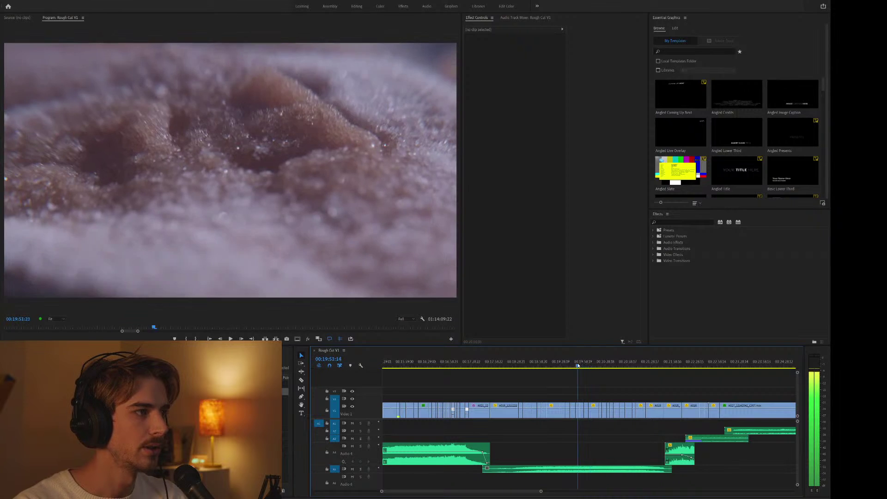
click(566, 365)
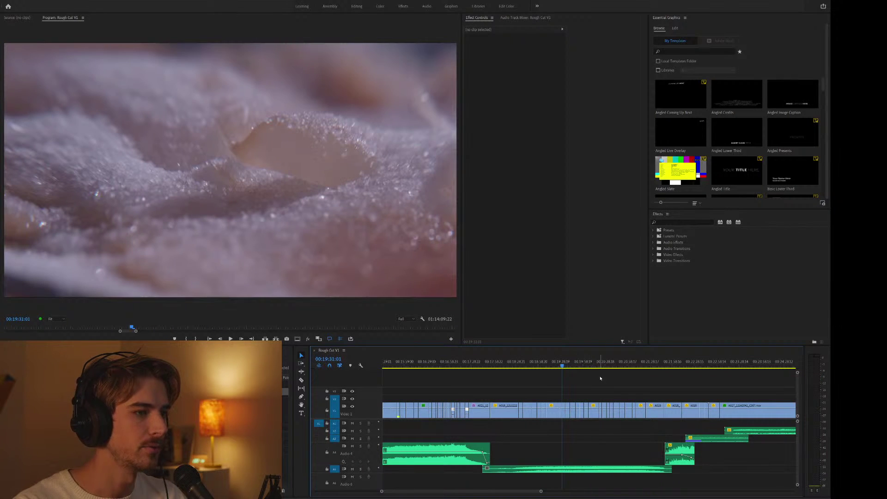
scroll(594, 376, down, 3)
key(Down)
key(Down)
key(Down)
key(Down)
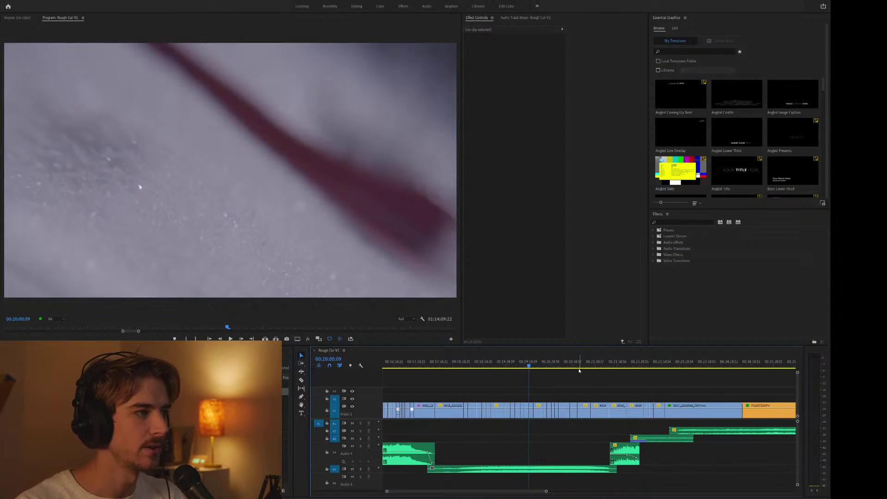
Step forward through the cuts from 00:20:00:09 to 00:21:47:09, checking that each shot fills the frame.
scroll(579, 370, down, 4)
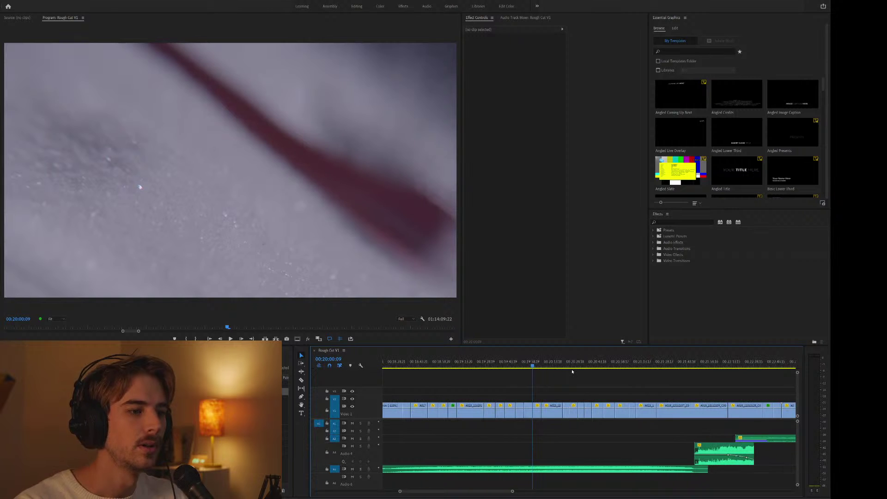
key(Down)
key(Down)
key(minus)
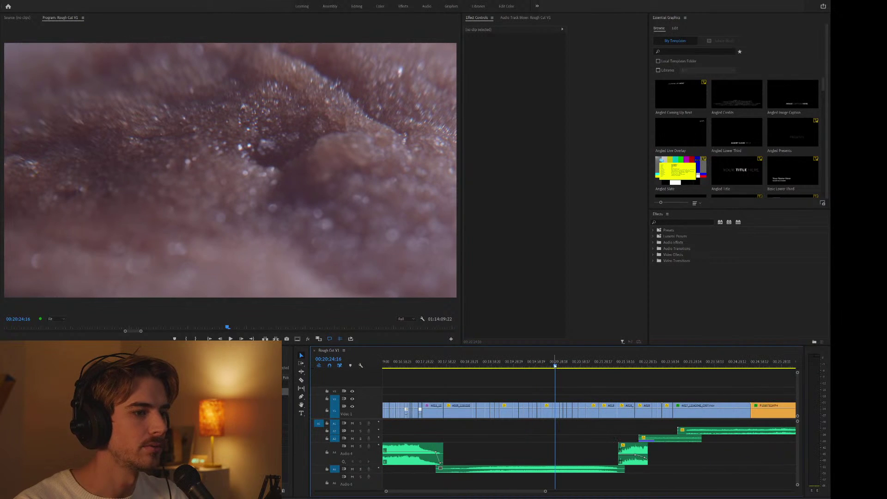
key(Down)
key(Down)
key(Down)
key(Down)
key(Down)
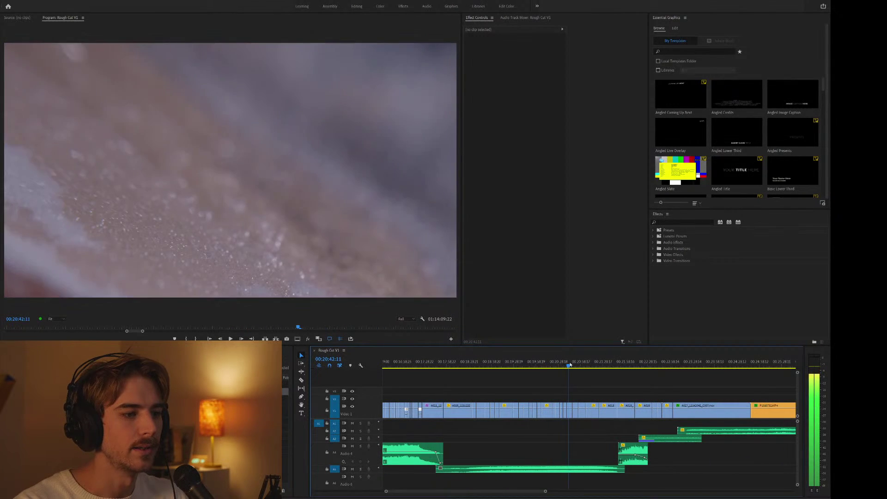
key(Down)
key(Down)
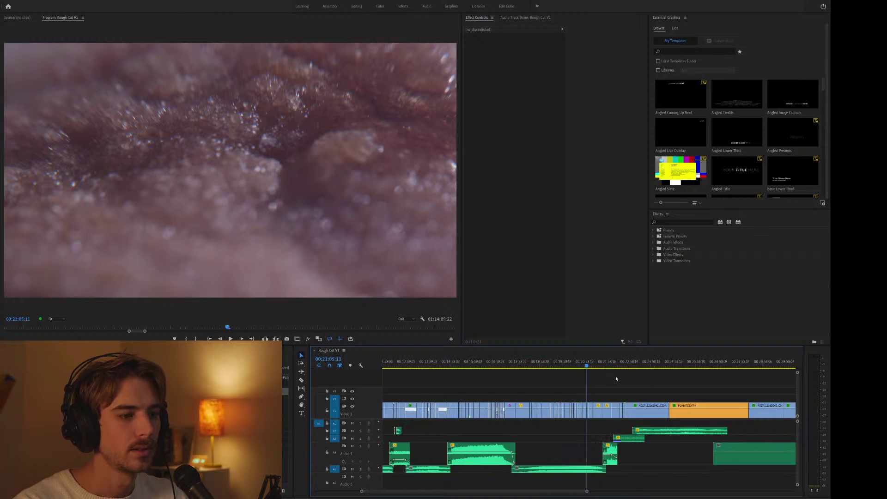
key(Down)
key(Down)
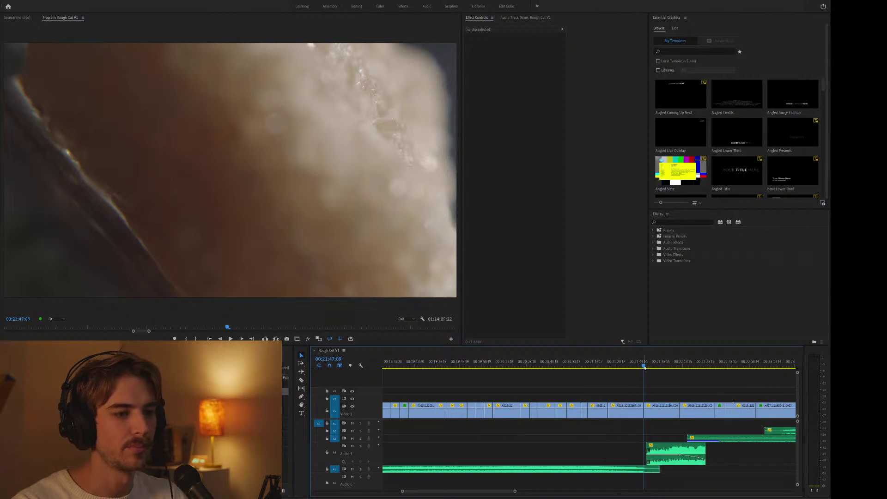
Play the audio handover from 00:21:47:09 and review the overlapping sound clips up to about 00:22:11:14.
key(equal)
key(equal)
key(equal)
key(space)
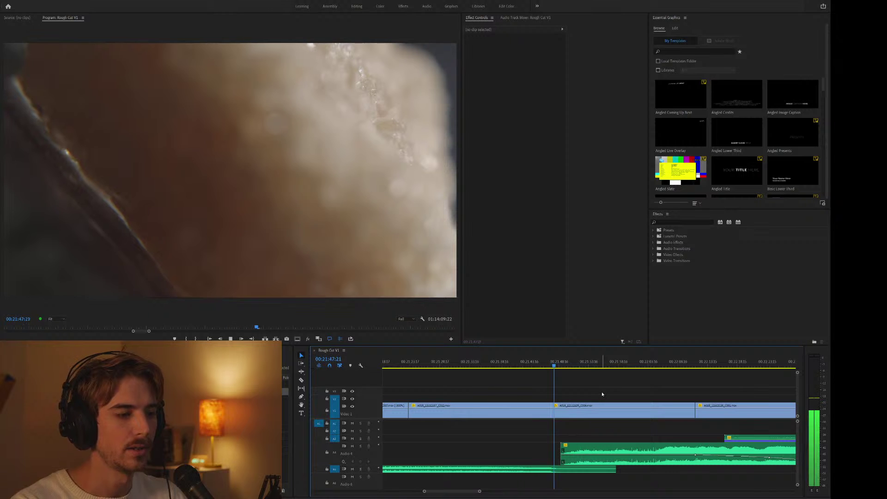
key(minus)
key(minus)
key(minus)
scroll(601, 393, down, 3)
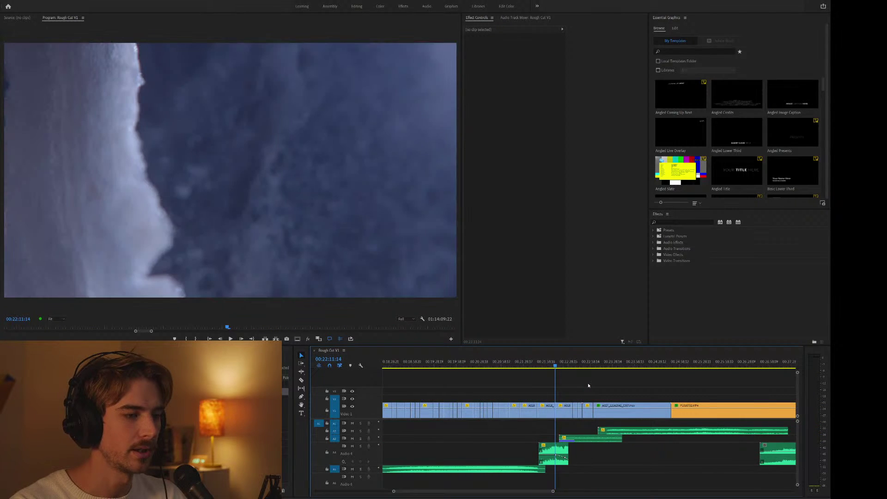
key(minus)
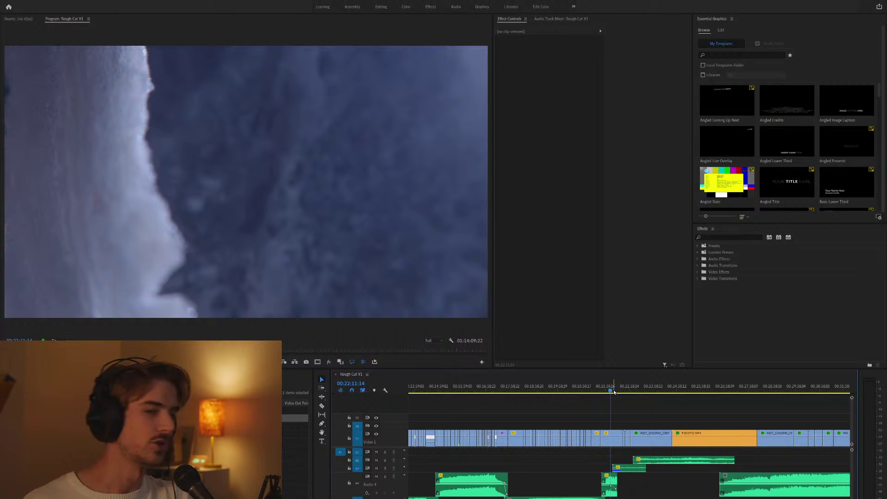
Survey the surrounding timeline and scrub on to about 00:22:47, reviewing the shots after the audio handover.
key(minus)
key(minus)
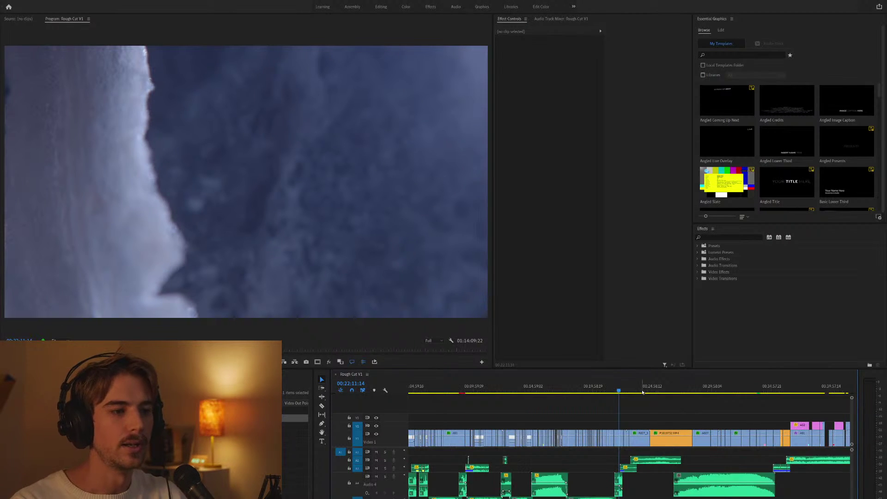
key(=)
key(=)
key(=)
click(598, 390)
drag(598, 389, 622, 387)
key(minus)
key(minus)
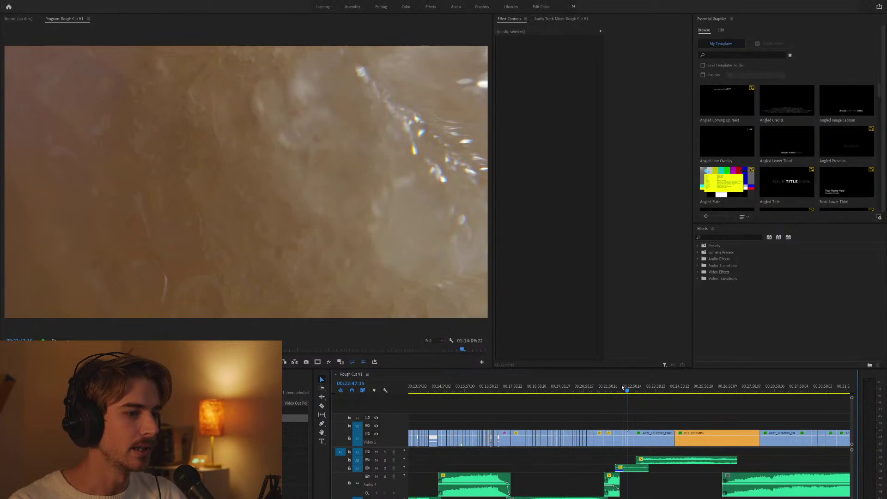
Go back to the cut at 00:22:42:04 and select the short video clip starting there to inspect its Motion settings.
key(=)
key(=)
click(618, 389)
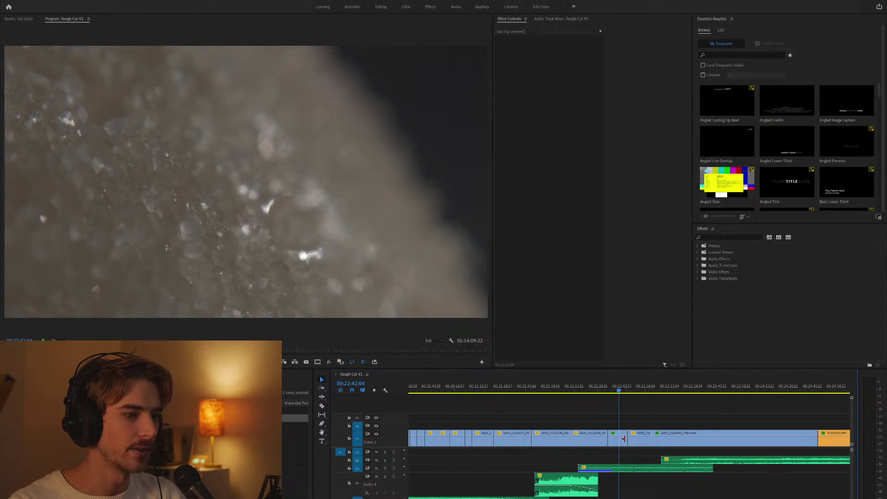
click(625, 442)
key(=)
key(=)
key(=)
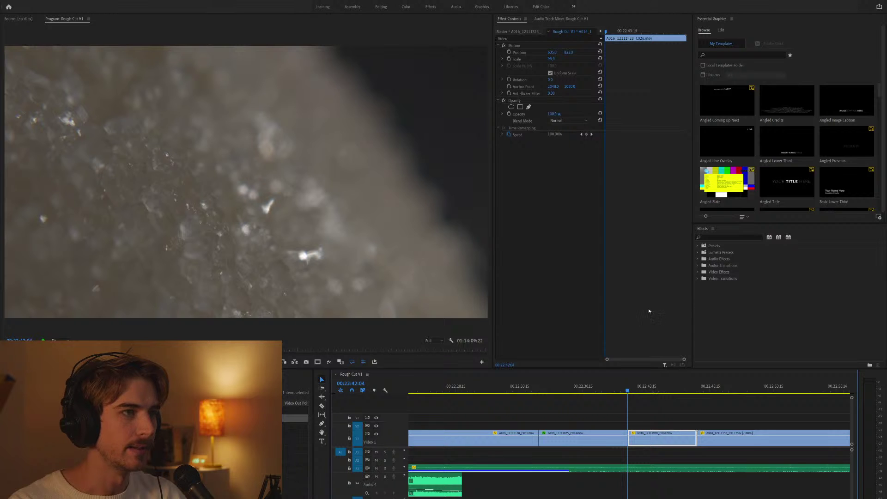
Continue through the shots from 00:22:42:04 to the start of the long orange clip at 00:24:47:05.
key(Down)
key(minus)
key(Down)
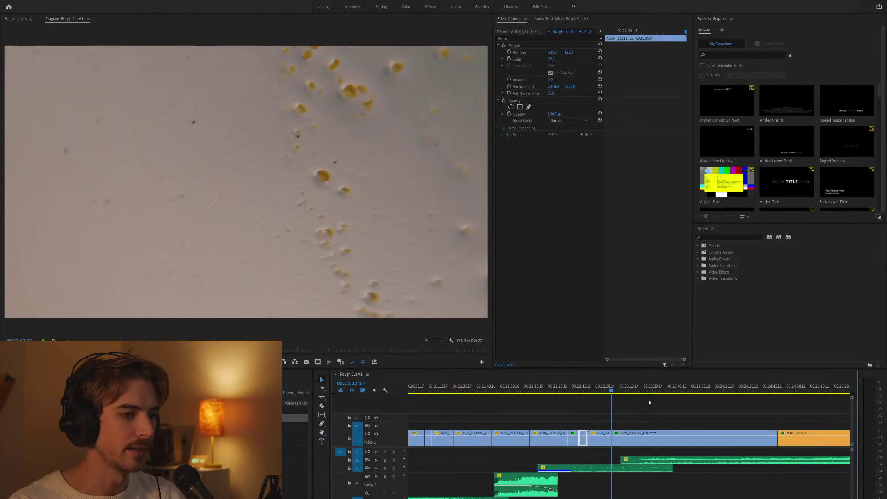
key(minus)
key(Down)
key(minus)
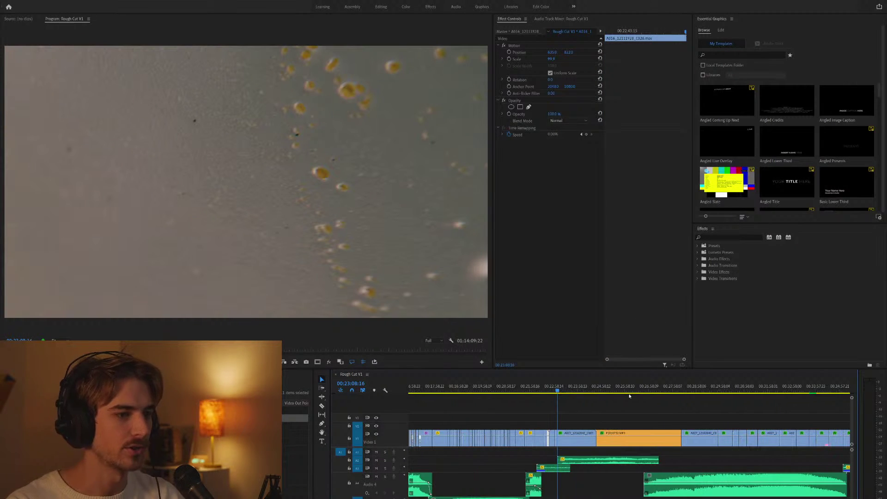
click(585, 389)
drag(585, 389, 593, 390)
key(minus)
key(Down)
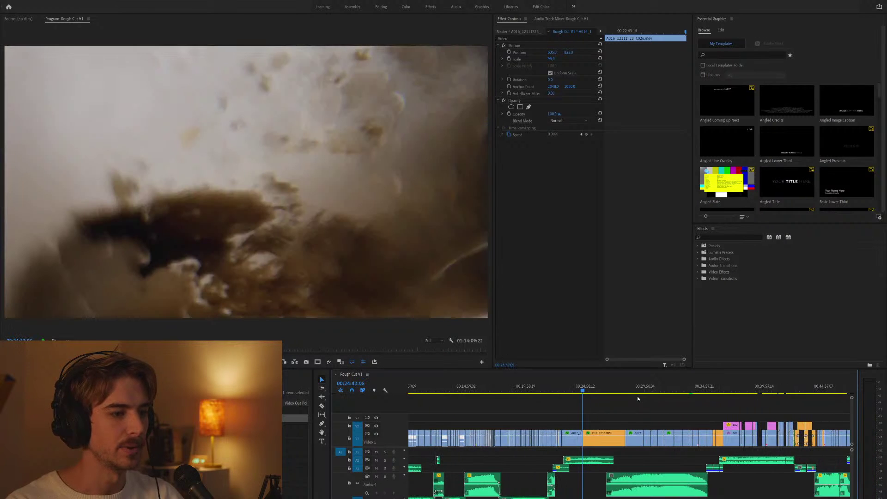
Move past the long orange clip to the cut at 00:28:20:22 and examine the audio coverage around it.
key(equal)
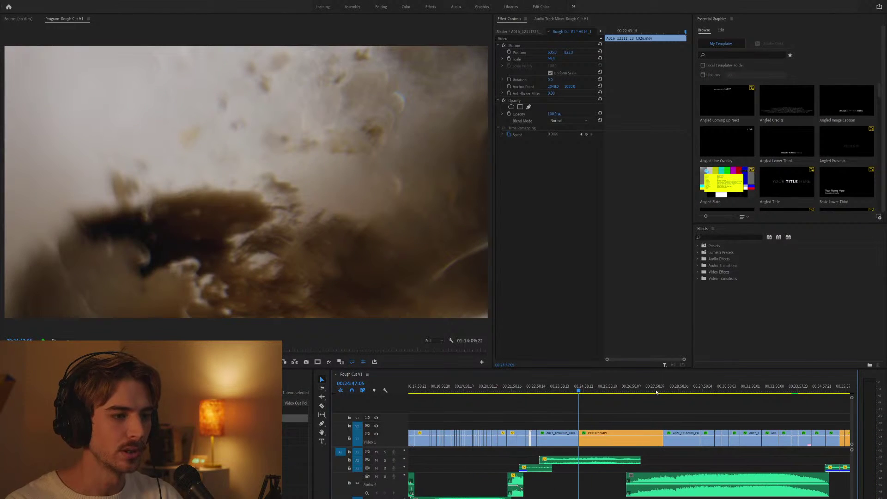
key(Down)
key(Down)
key(minus)
key(equal)
key(equal)
key(equal)
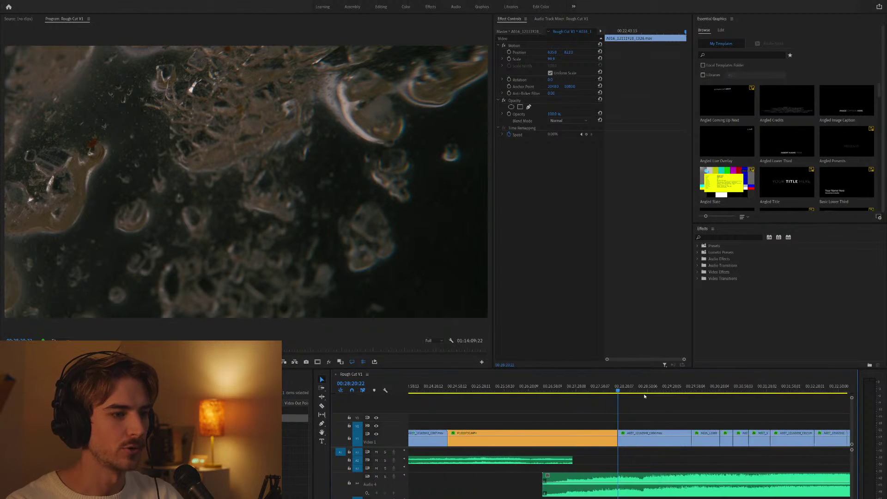
key(minus)
key(minus)
key(minus)
key(minus)
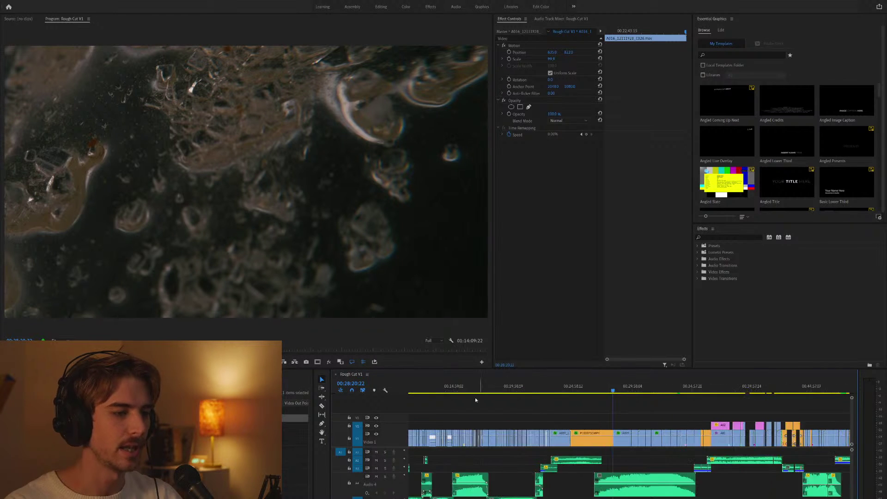
Return to the beginning of the sequence and review the opening shots up to about 00:01:49:05.
key(Home)
key(equal)
key(equal)
key(equal)
key(equal)
drag(420, 391, 476, 390)
key(Down)
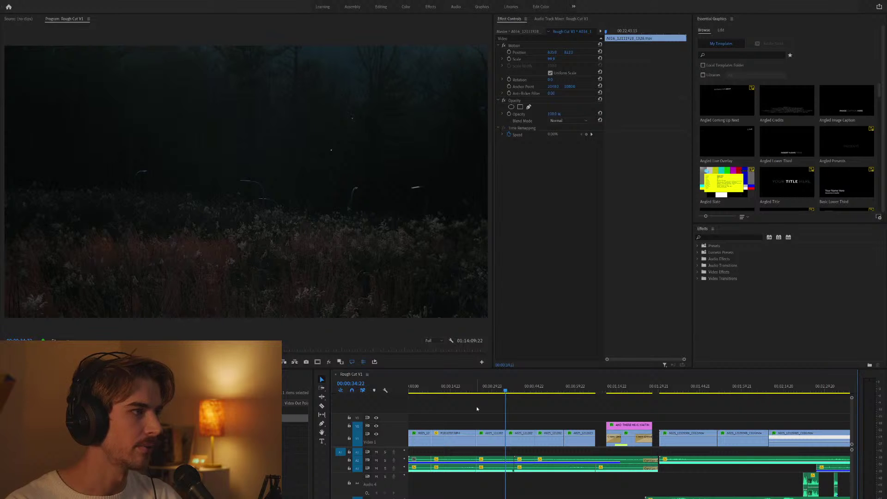
key(minus)
click(560, 388)
key(minus)
key(minus)
key(minus)
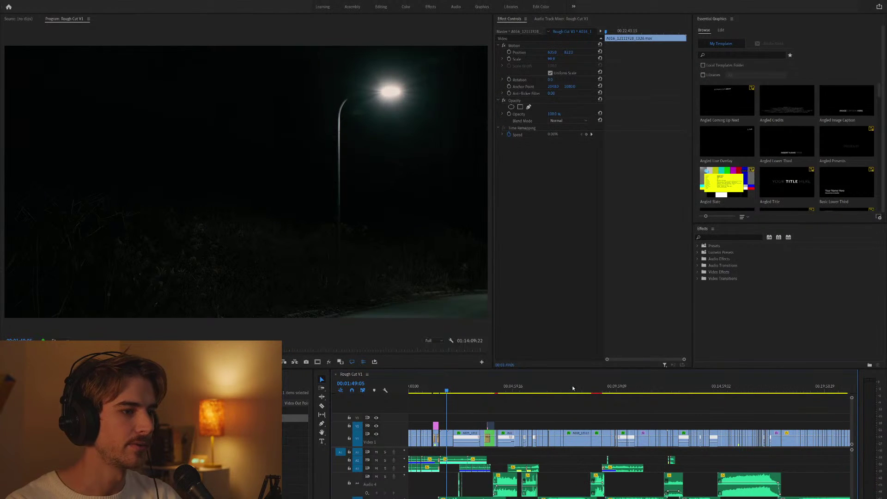
Jump to 00:16:51:00 and survey how the ambient audio clips are laid out through the following section.
click(585, 386)
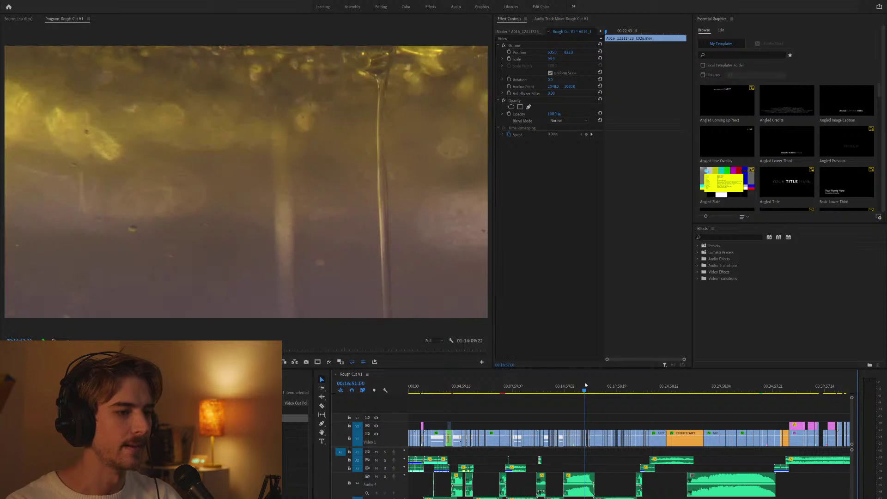
key(equal)
key(equal)
key(equal)
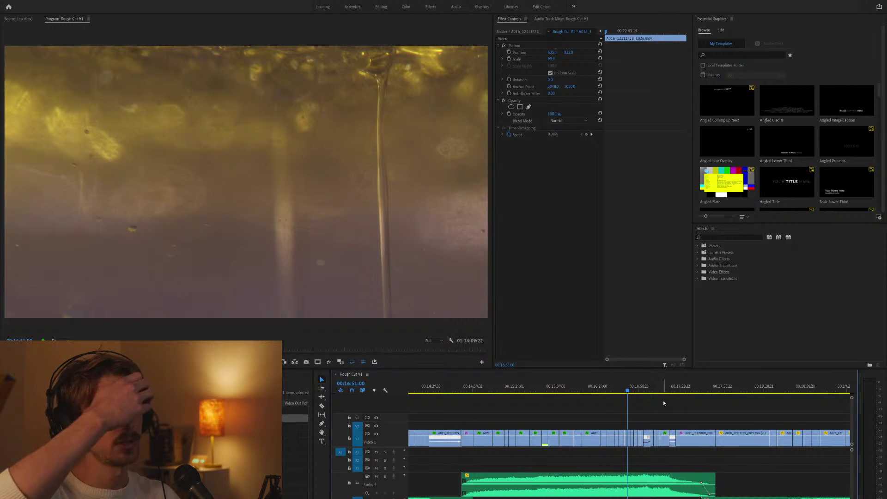
key(minus)
scroll(564, 384, right, 2)
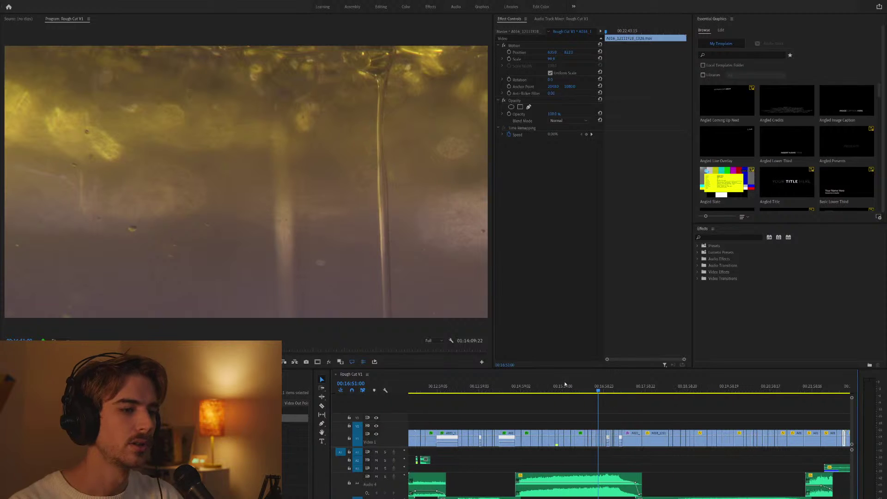
scroll(578, 398, right, 2)
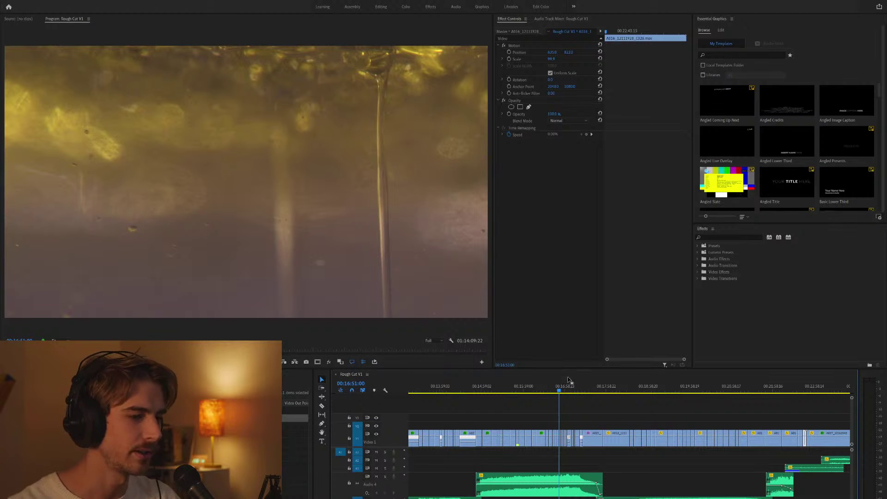
scroll(513, 397, down, 5)
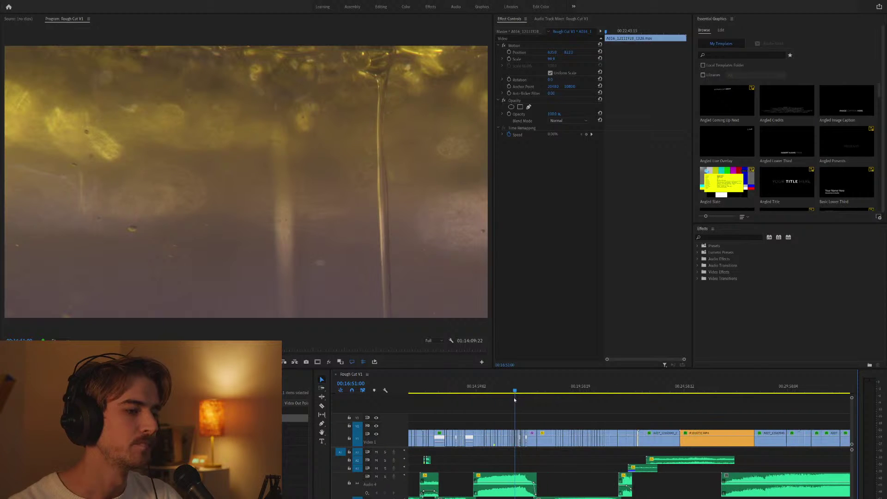
scroll(514, 397, down, 1)
scroll(528, 410, down, 1)
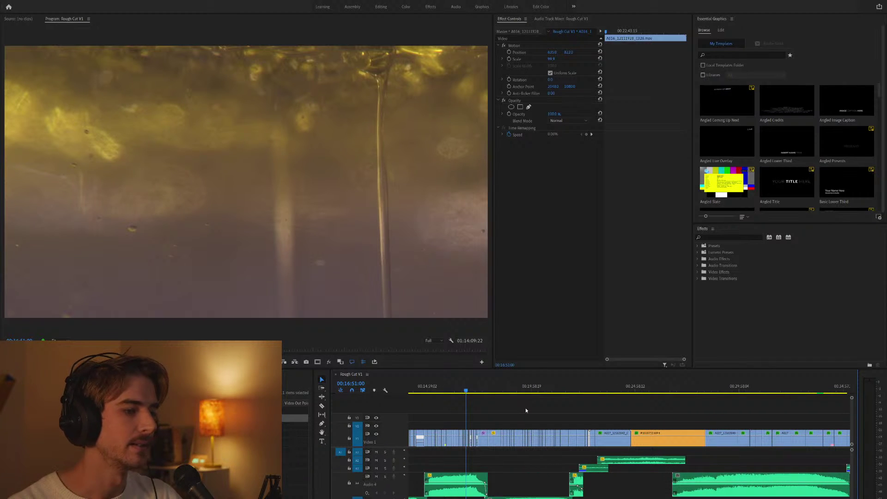
scroll(525, 407, down, 1)
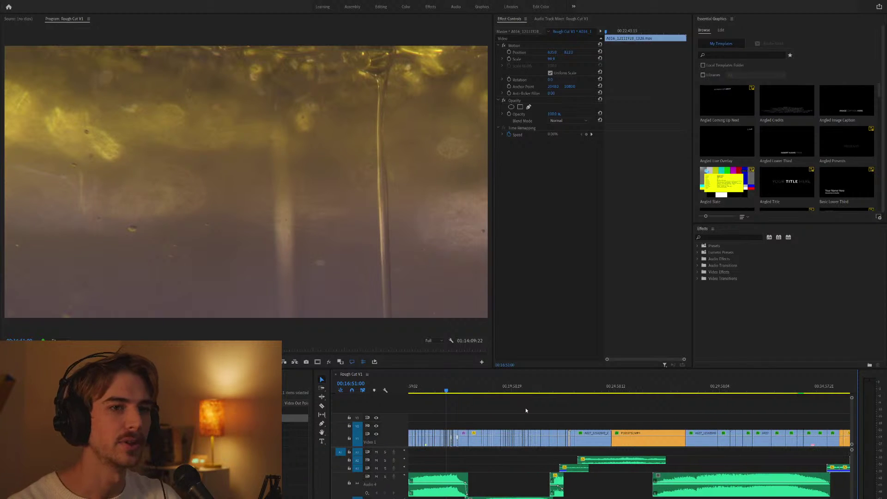
Scrub and play from about 00:17:43 to 00:21:48, reviewing the long audio bed and the sound clip that follows it.
click(466, 393)
scroll(503, 399, down, 1)
key(=)
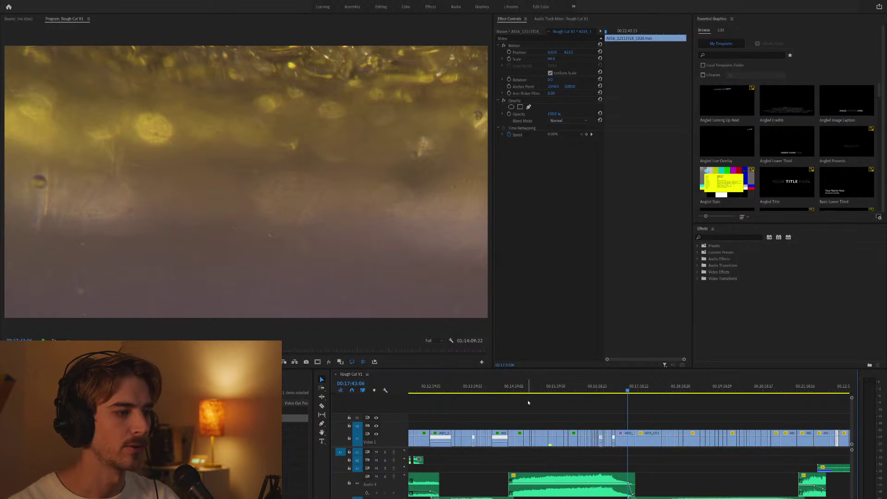
scroll(545, 401, down, 2)
key(=)
drag(635, 387, 697, 388)
key(minus)
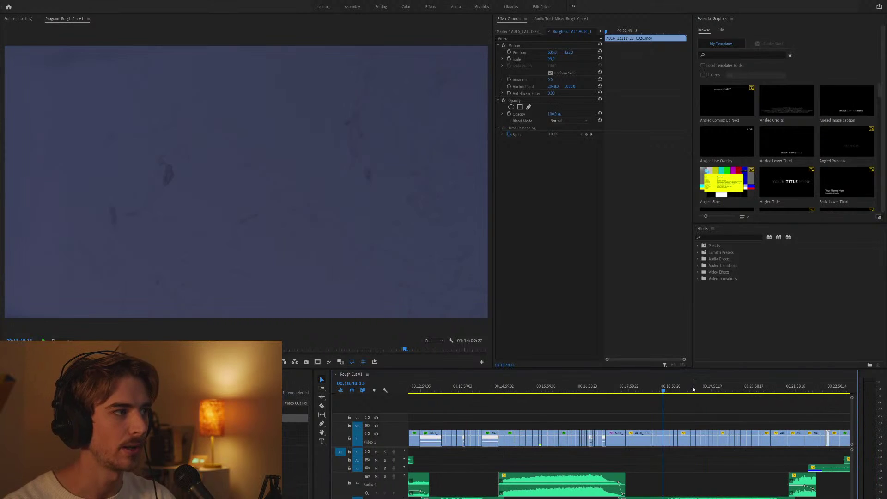
key(space)
click(736, 388)
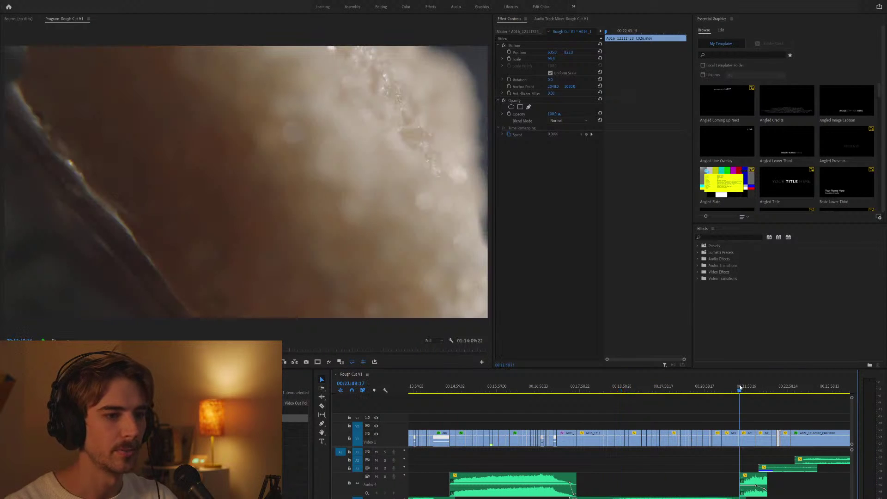
click(728, 387)
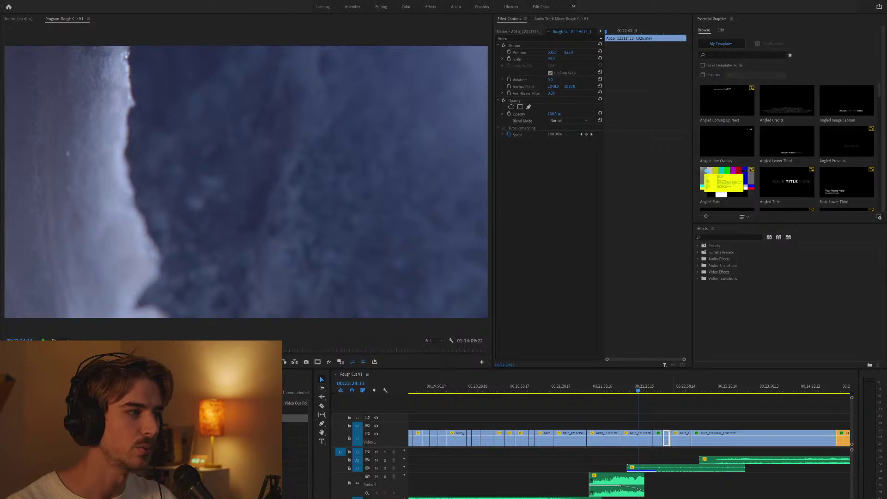
Move cut by cut from about 00:22:29:04 to the start of the orange clip at 00:24:47:05, reviewing the shots and audio coverage.
click(656, 404)
scroll(655, 404, down, 3)
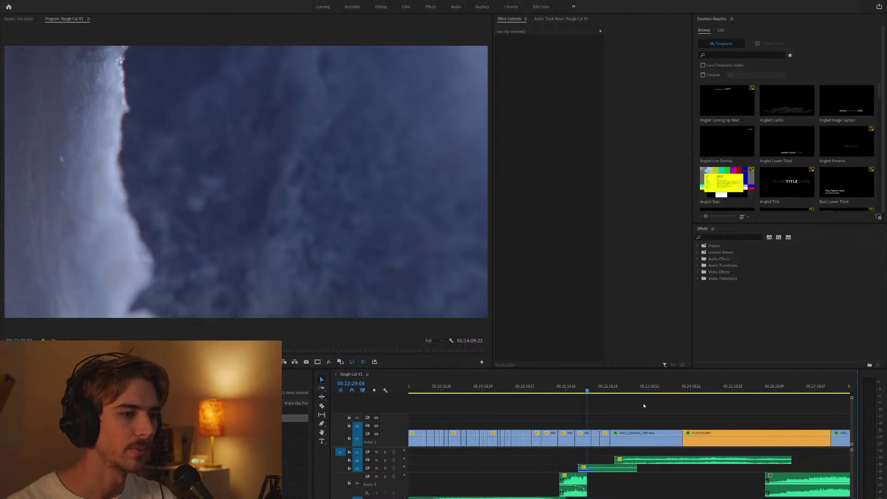
key(Down)
key(Down)
key(Down)
key(Down)
key(Down)
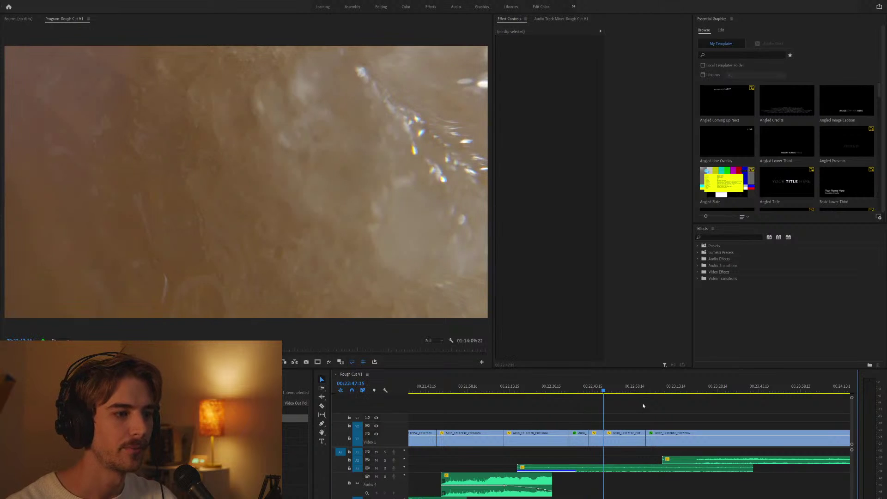
scroll(643, 406, down, 3)
key(Down)
key(Down)
key(Down)
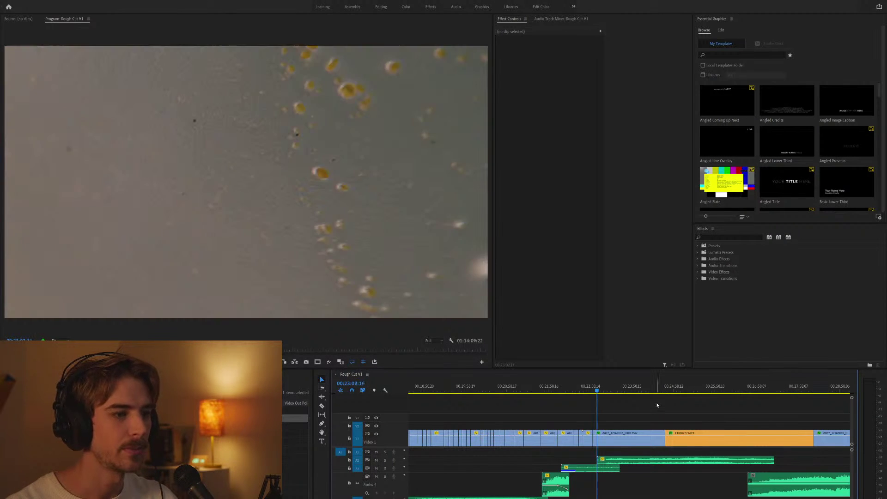
scroll(657, 405, up, 3)
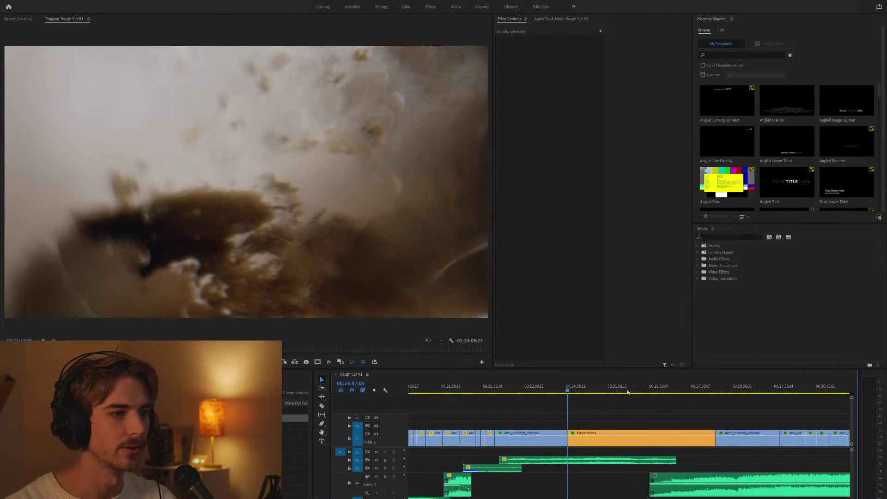
Play the start of the orange clip and examine how the overlapping ambient audio clips beneath it lead into the following section.
key(space)
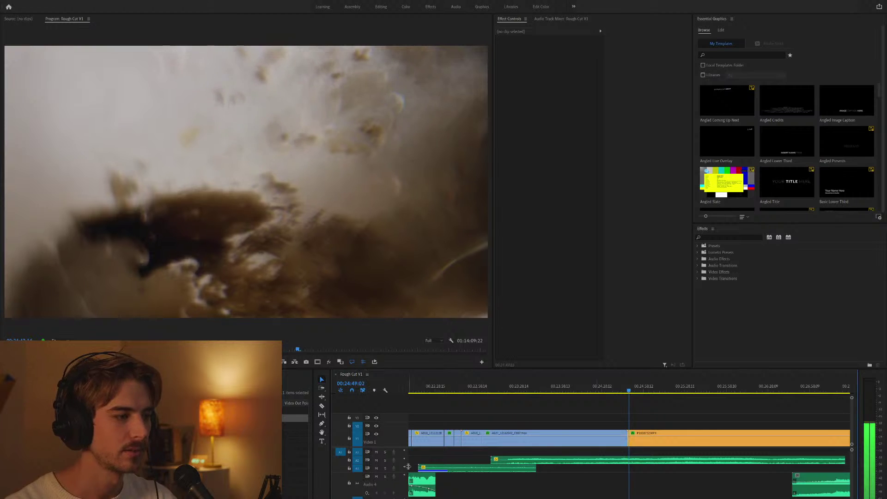
scroll(404, 461, up, 2)
scroll(685, 468, down, 3)
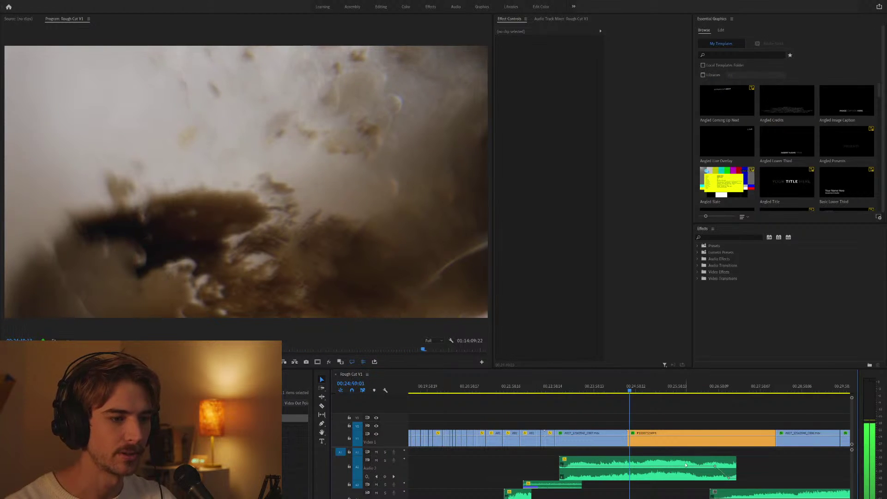
scroll(685, 468, down, 5)
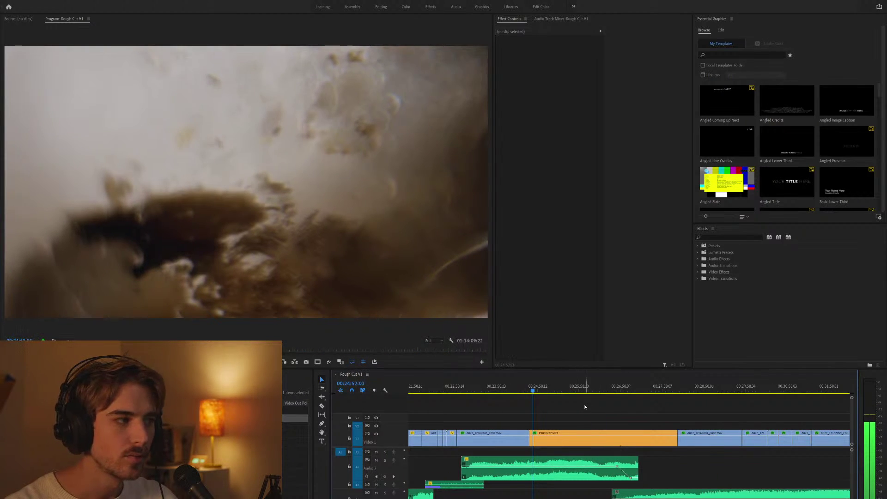
scroll(578, 408, down, 2)
scroll(559, 403, down, 1)
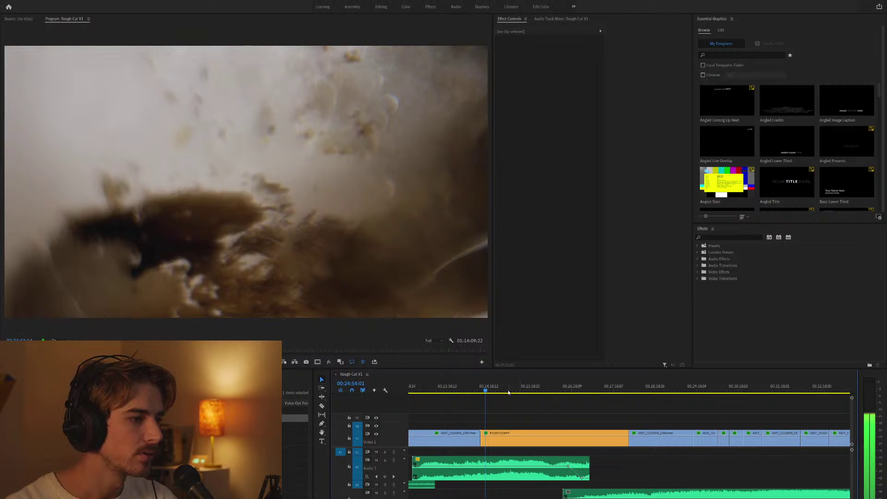
scroll(504, 392, down, 2)
scroll(504, 392, down, 4)
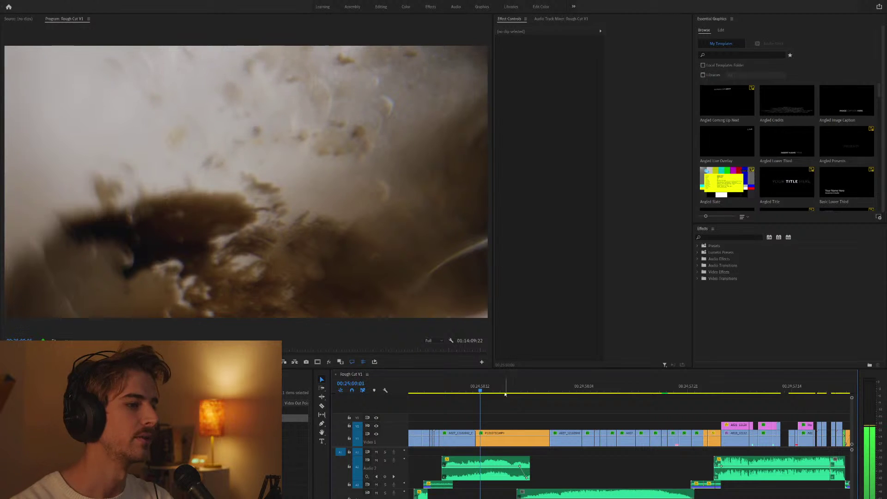
scroll(501, 395, up, 5)
scroll(501, 398, down, 3)
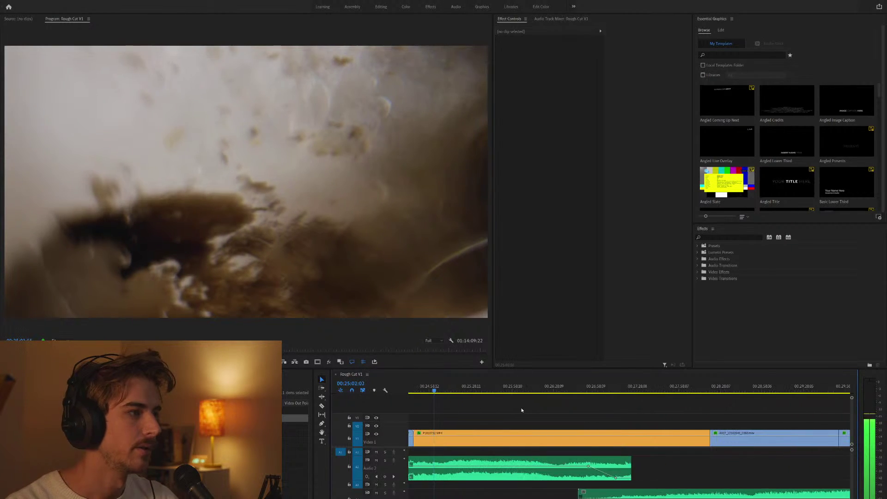
scroll(507, 405, down, 2)
scroll(496, 404, right, 1)
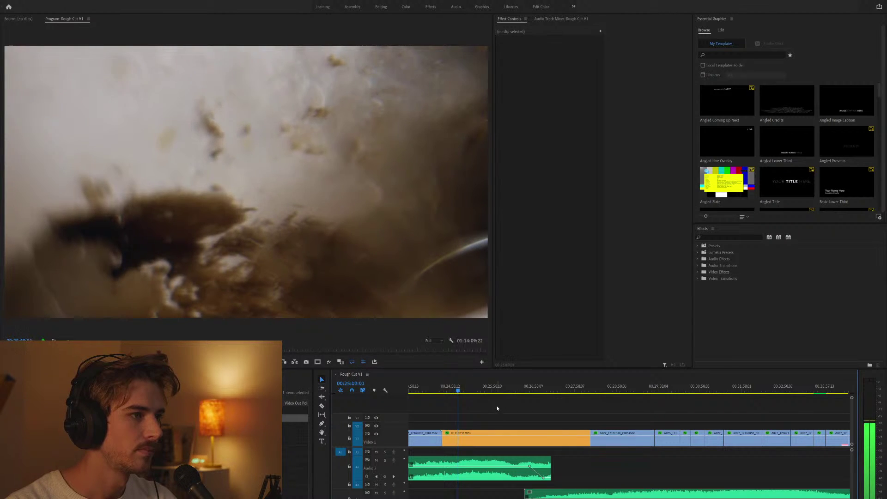
Enable Scale and Position keyframing on the orange clip and place both keyframes at the clip's end.
click(502, 443)
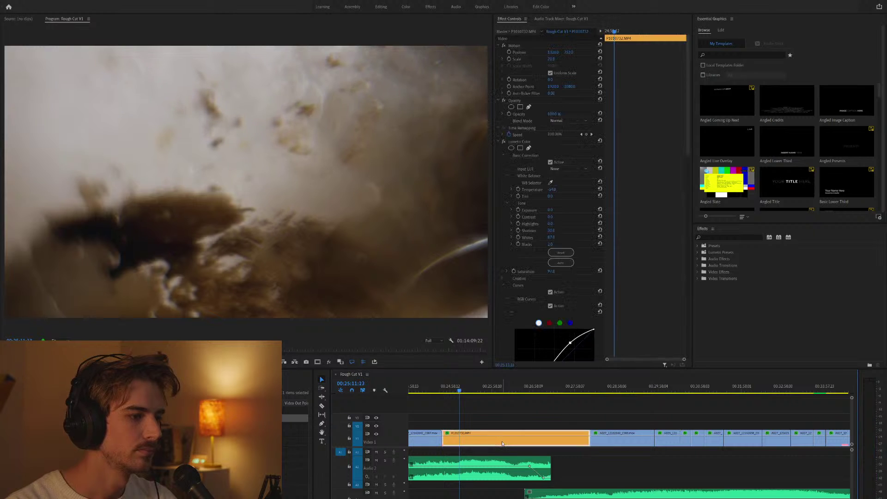
key(Up)
click(509, 58)
click(509, 51)
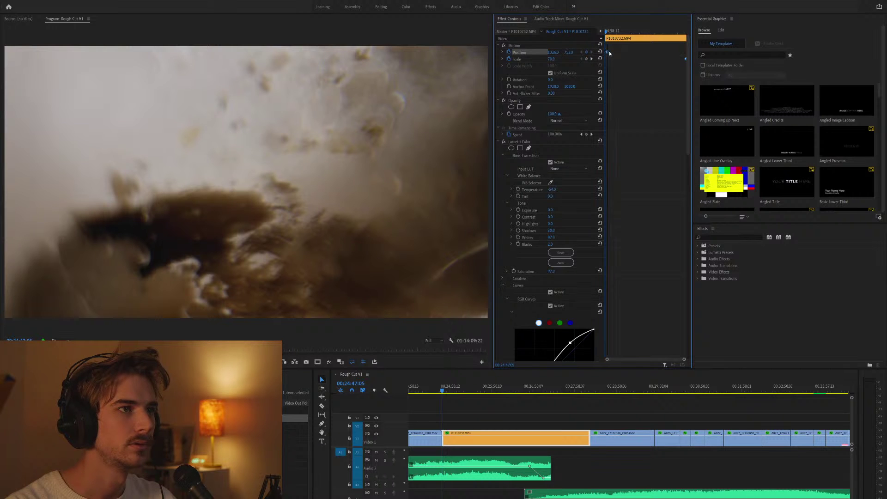
Set the orange clip's starting Scale to 65, reposition the image to fill the frame, and play back the start of the move.
click(552, 58)
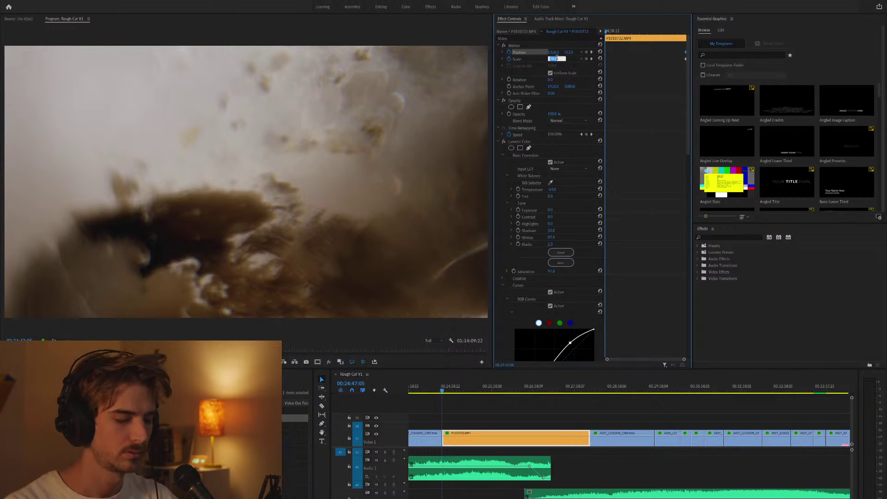
text(65)
key(Return)
drag(568, 51, 548, 52)
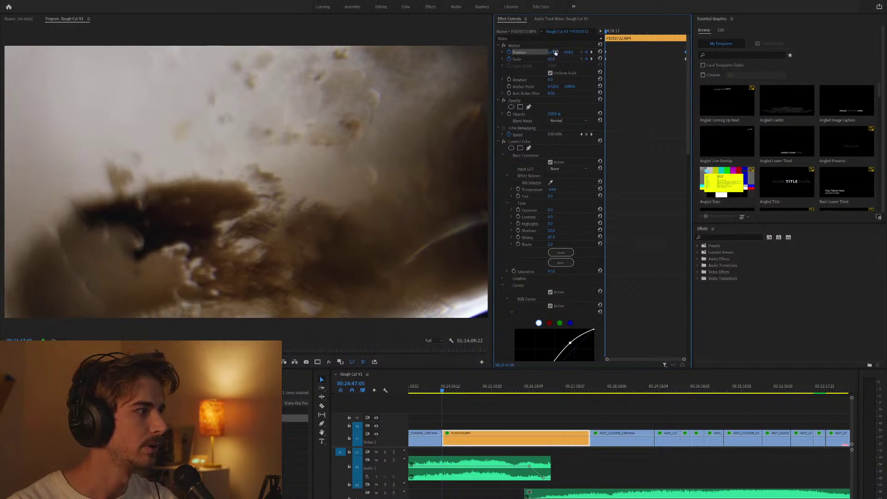
click(535, 412)
key(space)
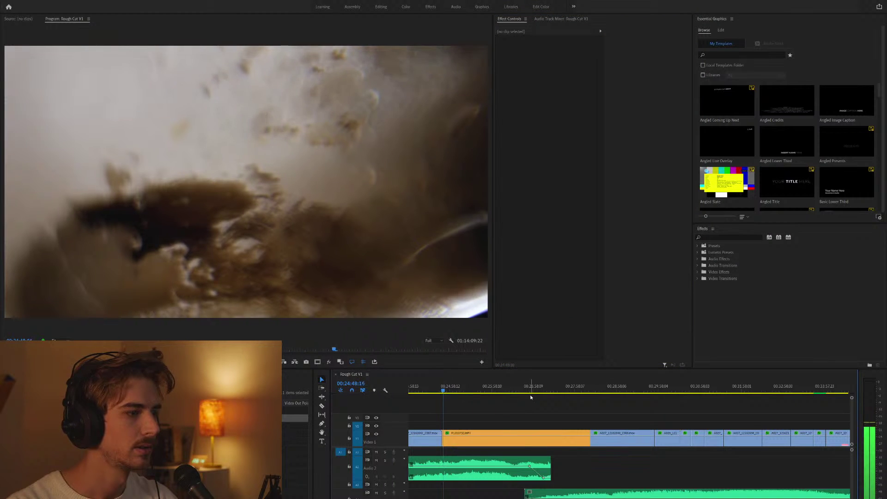
key(space)
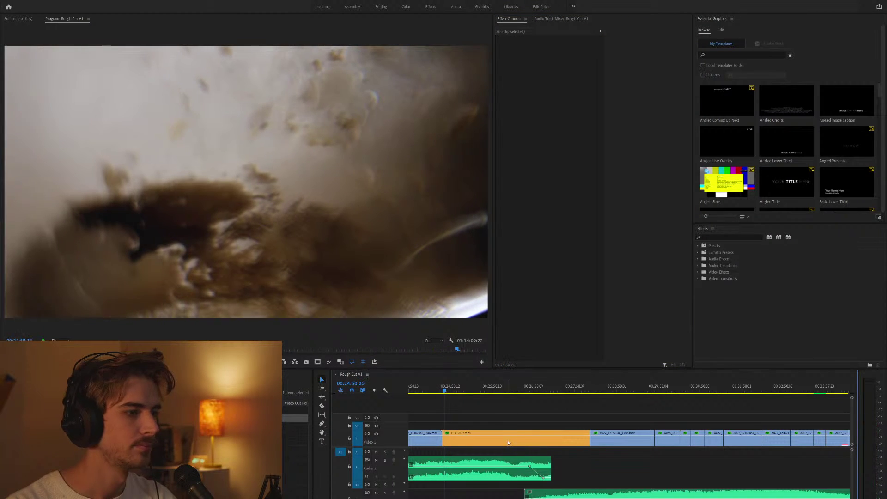
Raise the upper part of the orange clip's RGB curve and cool its Lumetri Temperature to about -114.
click(508, 441)
scroll(547, 257, down, 3)
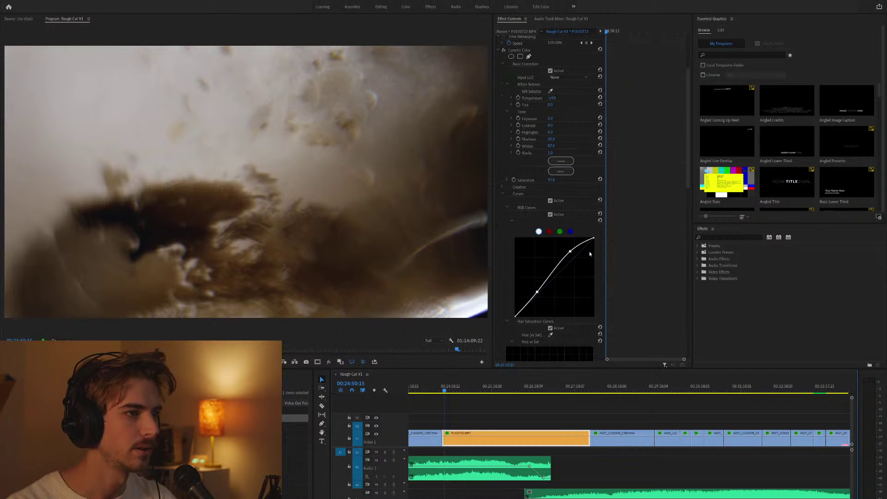
drag(571, 254, 566, 248)
key(space)
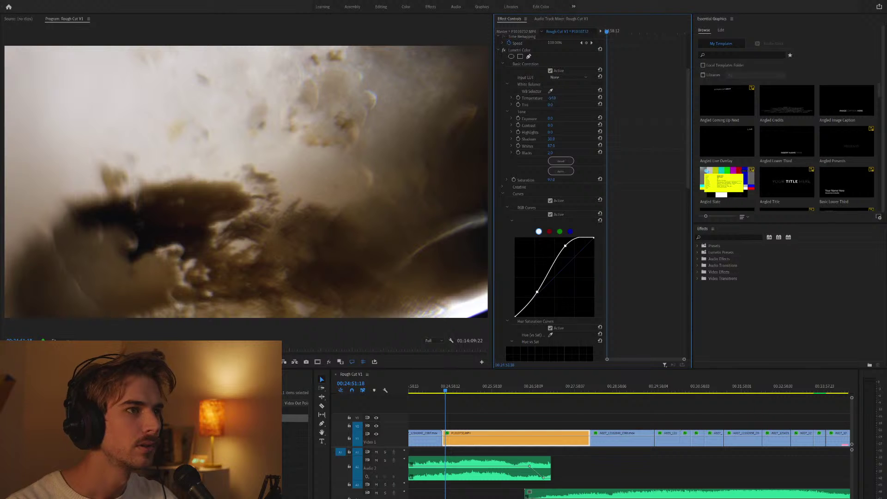
drag(551, 98, 504, 97)
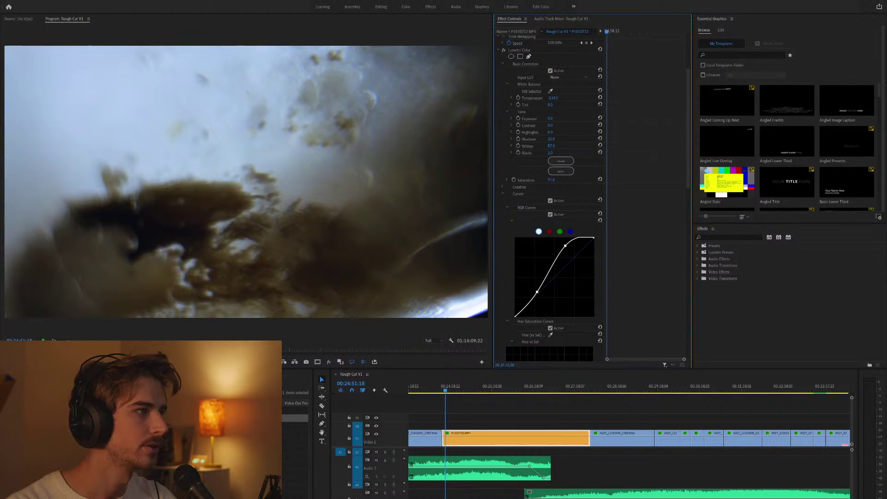
Examine the orange clip's remaining Lumetri Color settings, from the hue saturation curves down to Vignette, while it plays.
scroll(519, 219, down, 3)
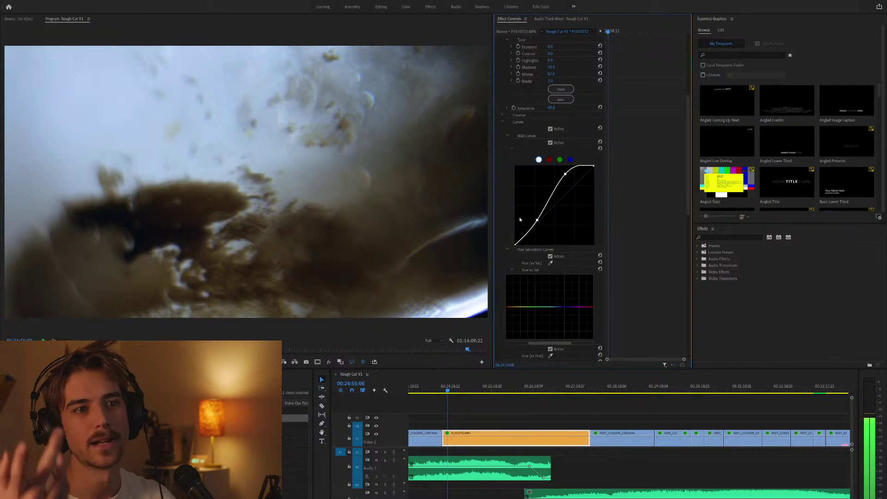
scroll(519, 217, down, 1)
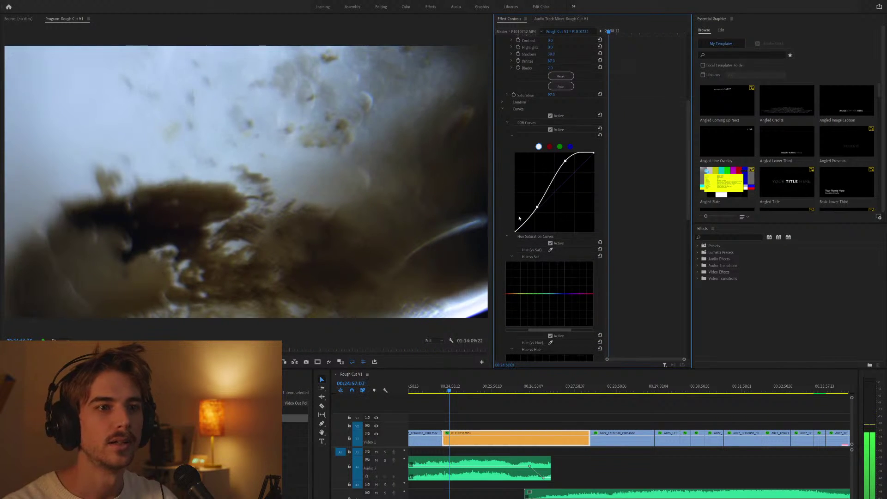
scroll(519, 218, down, 6)
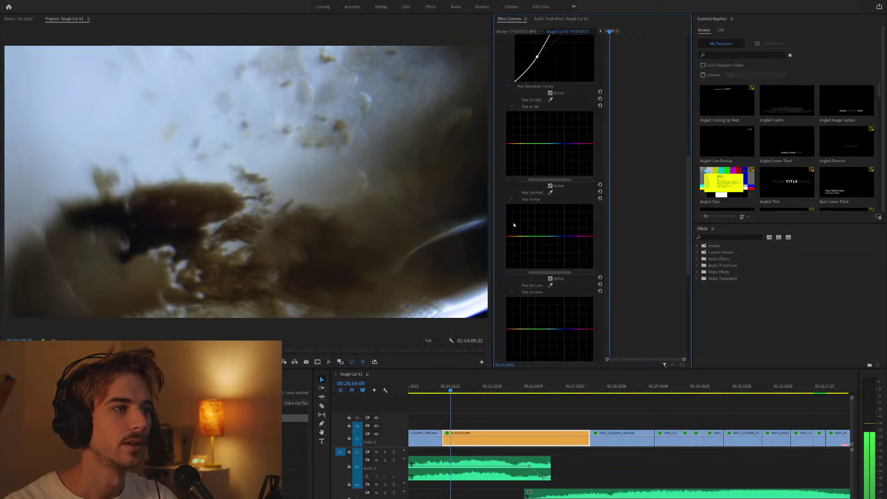
scroll(514, 225, down, 4)
drag(688, 183, 688, 245)
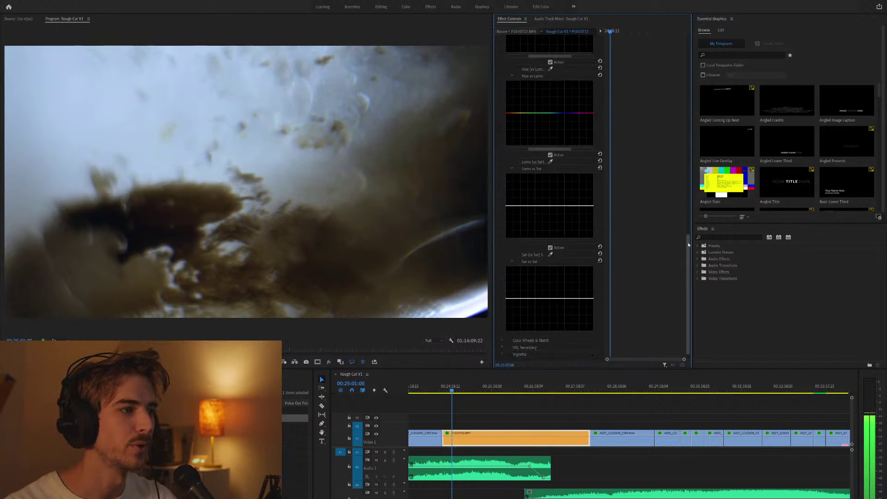
Go to the blue clip following the orange one at 00:28:38:11 and shape its RGB curve into a gentle contrast S-curve.
drag(451, 392, 604, 393)
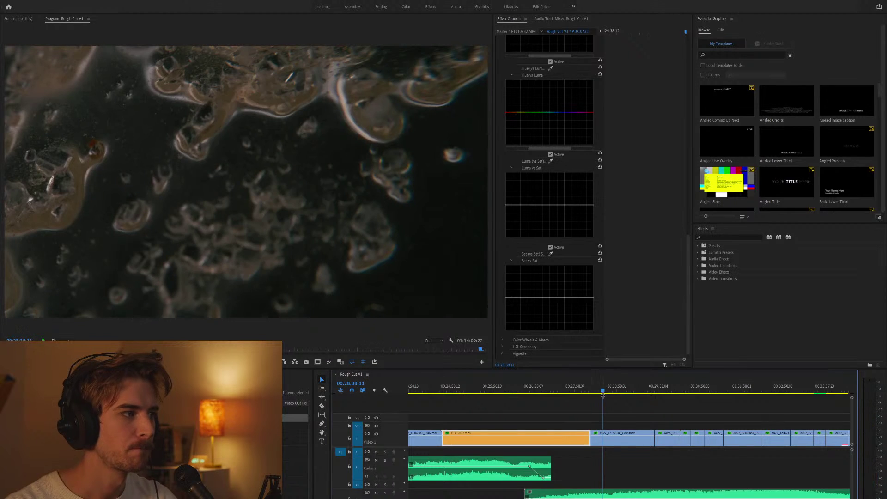
key(minus)
click(624, 438)
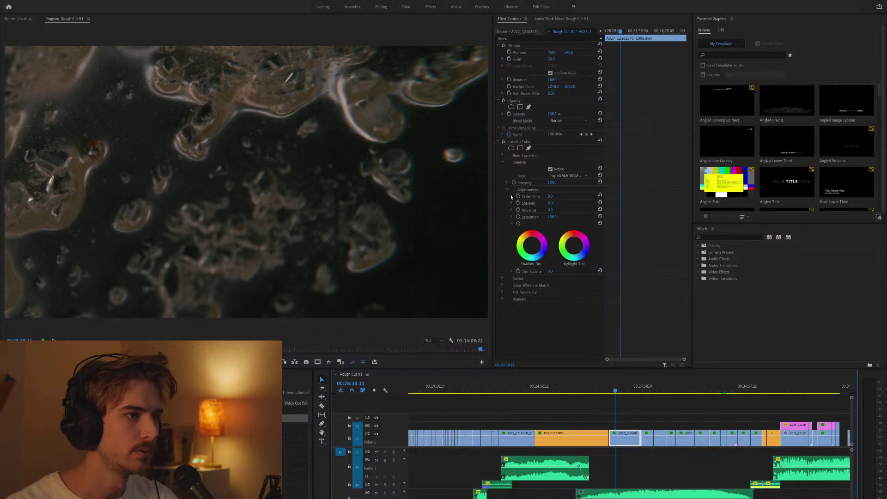
click(507, 279)
scroll(582, 275, down, 3)
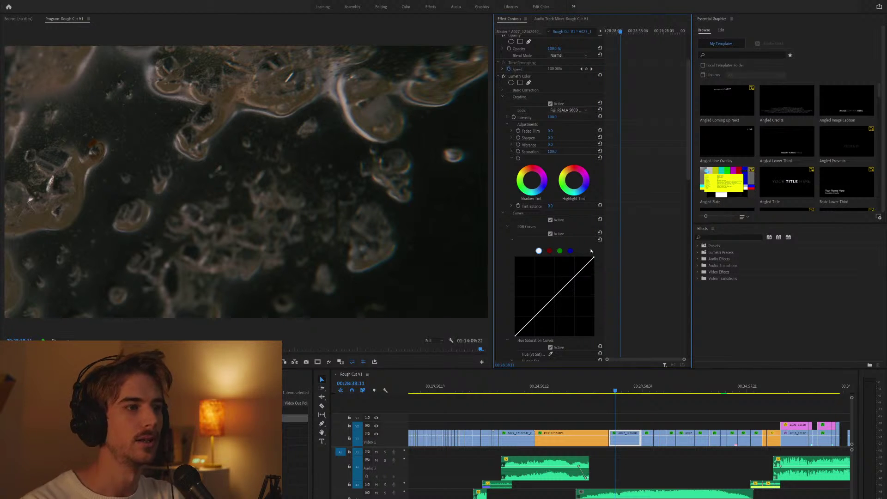
drag(572, 278, 573, 267)
drag(534, 312, 533, 316)
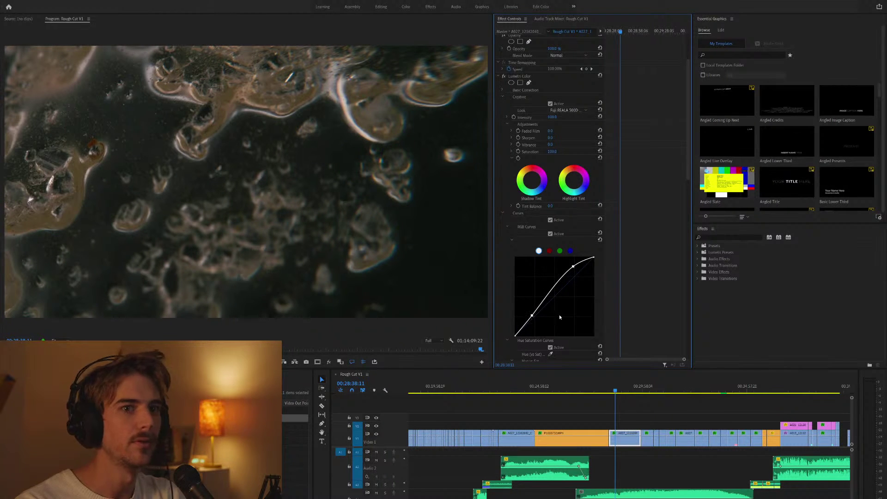
scroll(600, 292, down, 5)
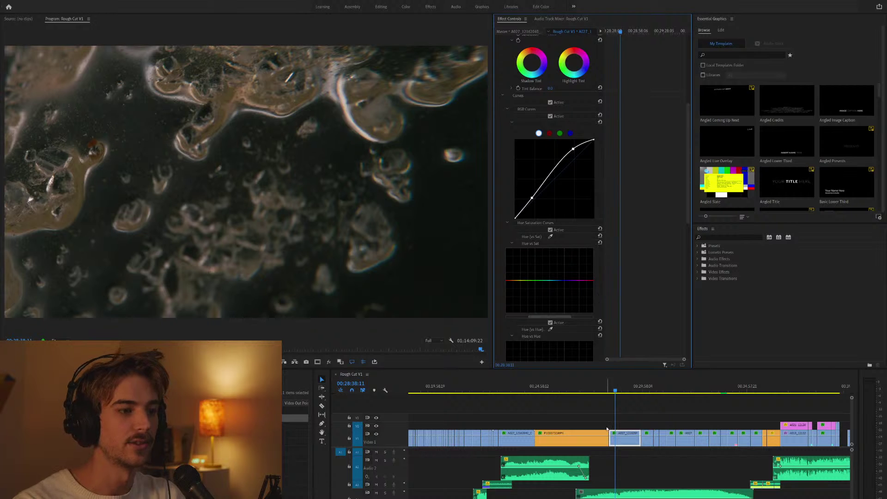
Scrub through the graded droplets shot and advance to the start of the next clip at 00:29:53:16.
click(631, 409)
drag(616, 391, 626, 391)
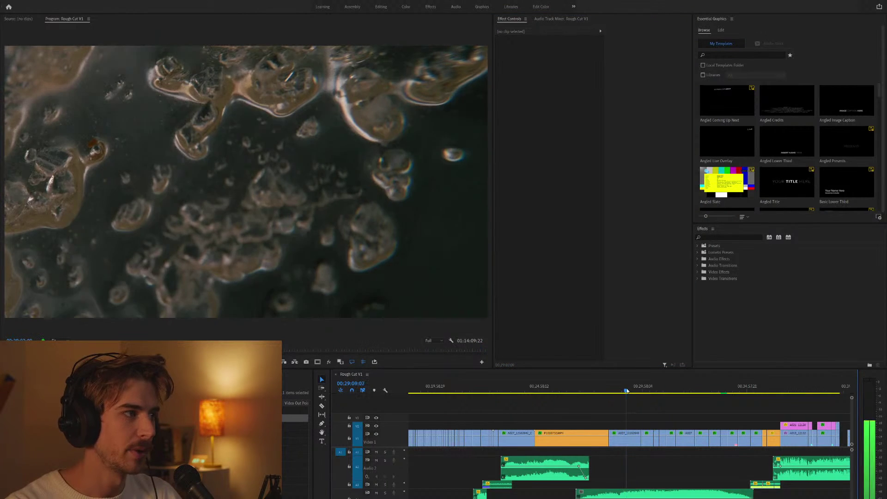
scroll(627, 390, up, 2)
click(649, 392)
scroll(619, 404, up, 1)
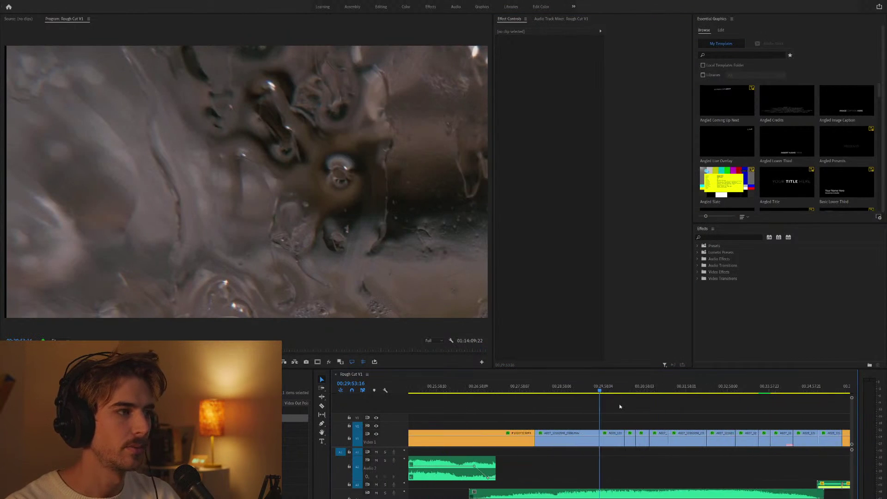
Shape an S-curve in the RGB curves of the clip at 00:29:53:16, lifting the highlights and lowering the shadows.
click(609, 442)
click(501, 276)
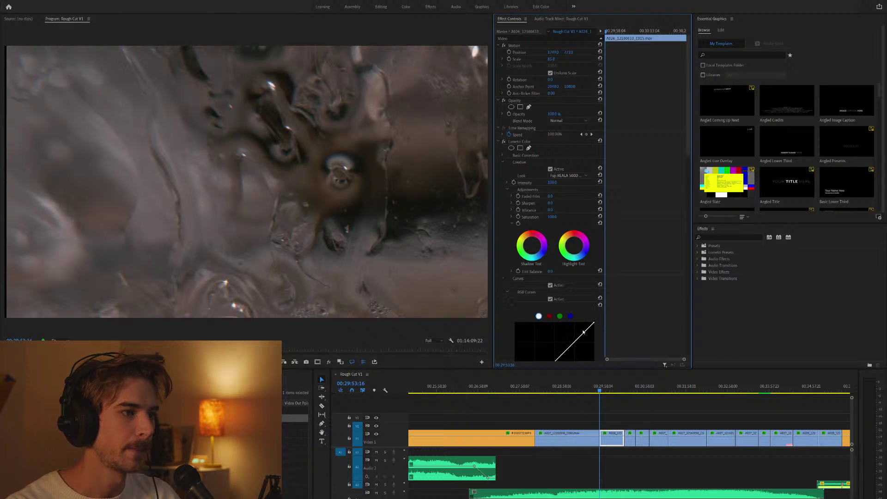
scroll(571, 269, down, 3)
drag(573, 267, 571, 259)
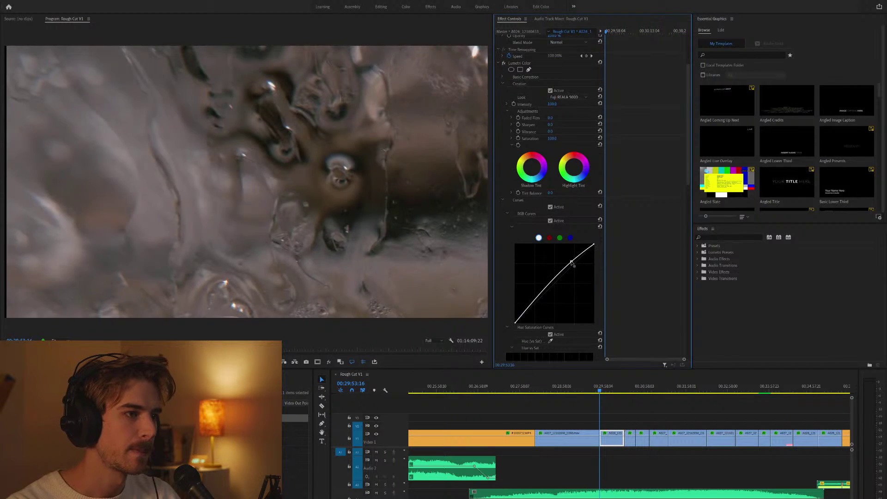
drag(535, 299, 534, 301)
drag(571, 263, 570, 257)
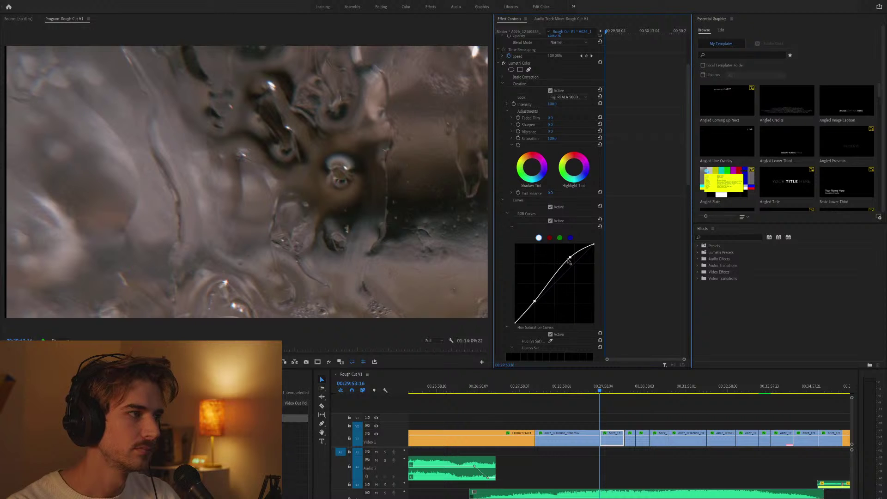
drag(534, 301, 534, 303)
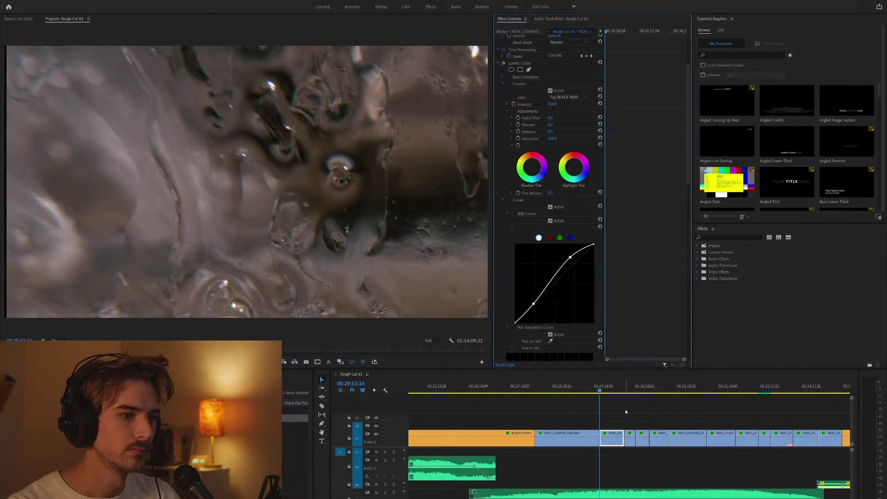
Steepen the existing RGB curve of the dark crystals clip at 00:30:29:14 by shifting its highlight and shadow points toward the darker tones.
click(625, 410)
scroll(624, 408, right, 5)
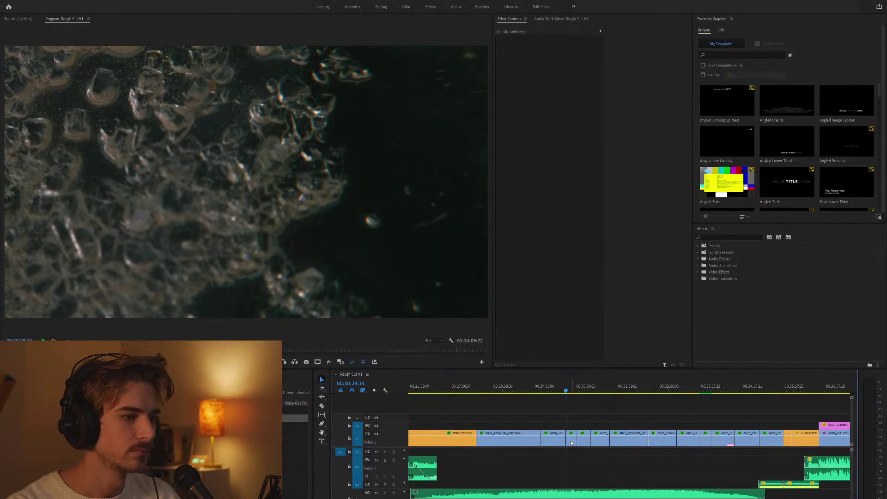
click(571, 443)
scroll(579, 324, down, 5)
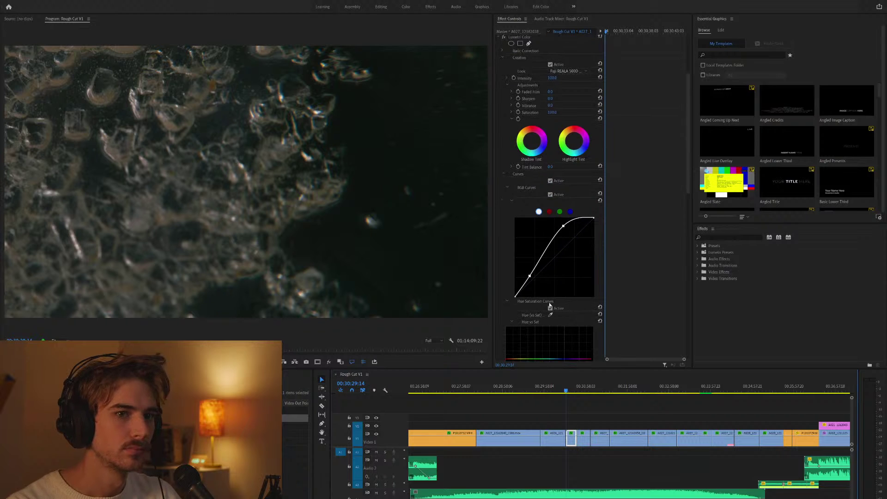
drag(530, 276, 530, 277)
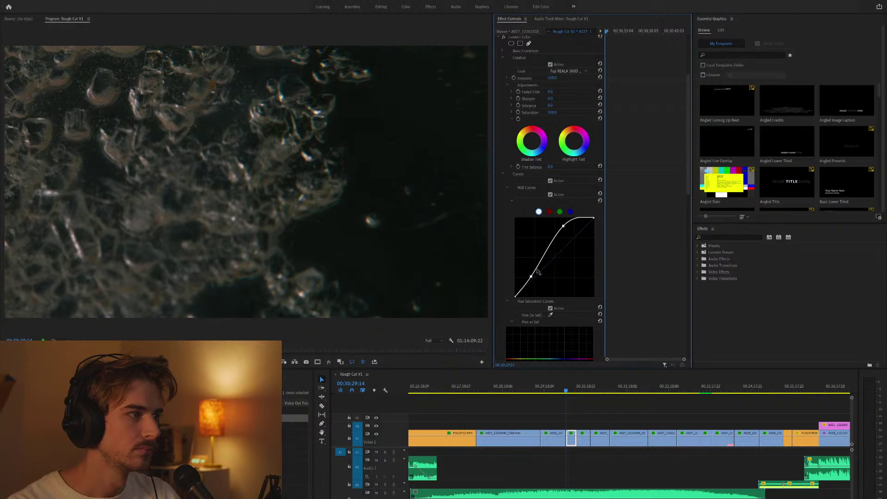
drag(562, 226, 551, 229)
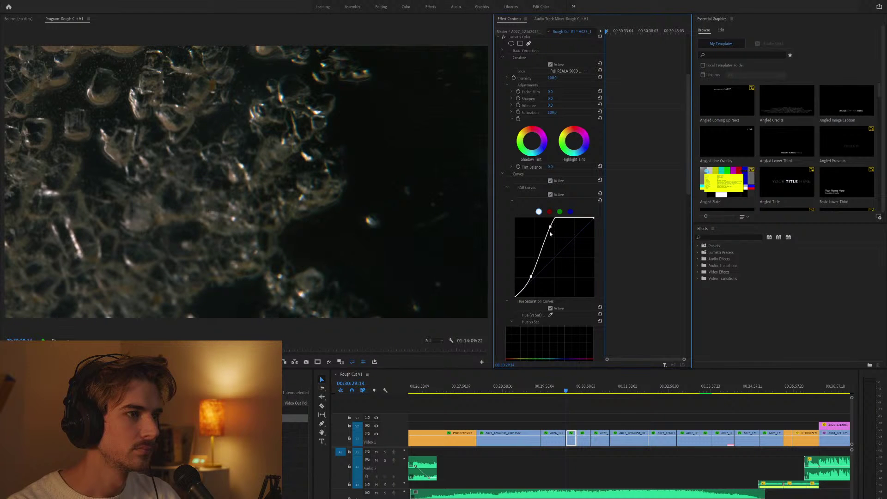
drag(532, 277, 526, 287)
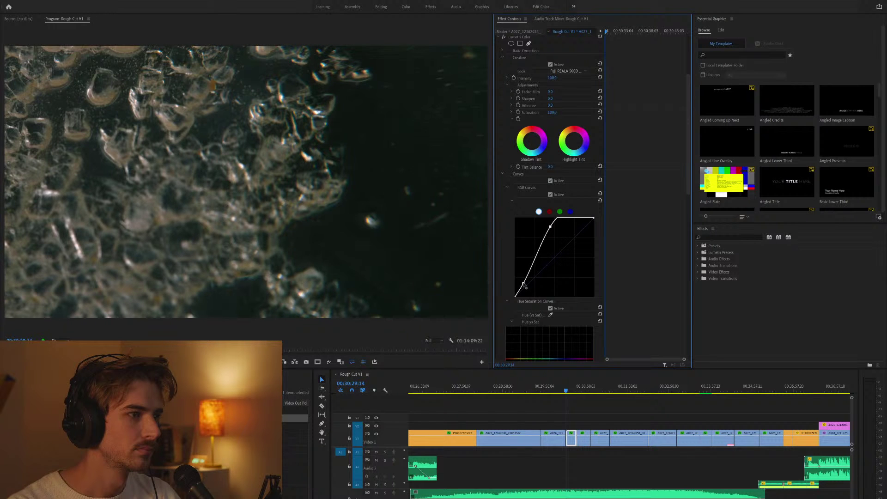
Shape an S-curve in the Lumetri RGB curves of the clip at 00:30:45:16, lifting the highlights and lowering the shadows.
click(591, 409)
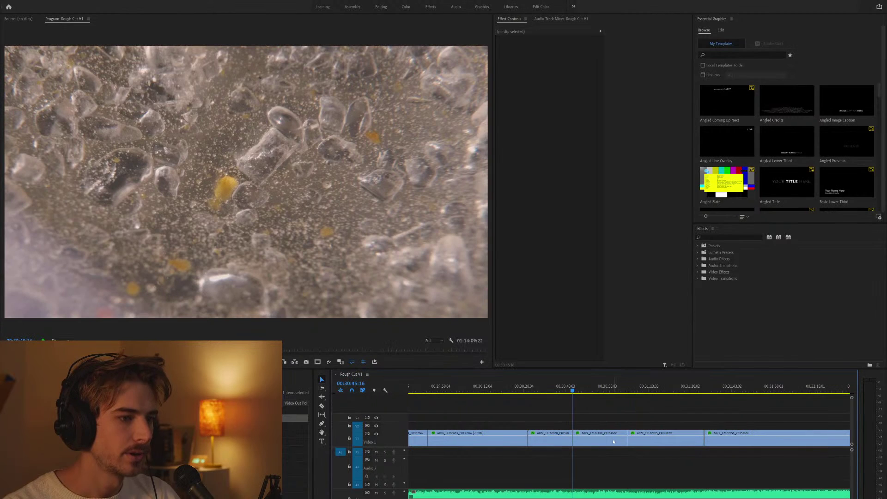
click(599, 438)
click(518, 278)
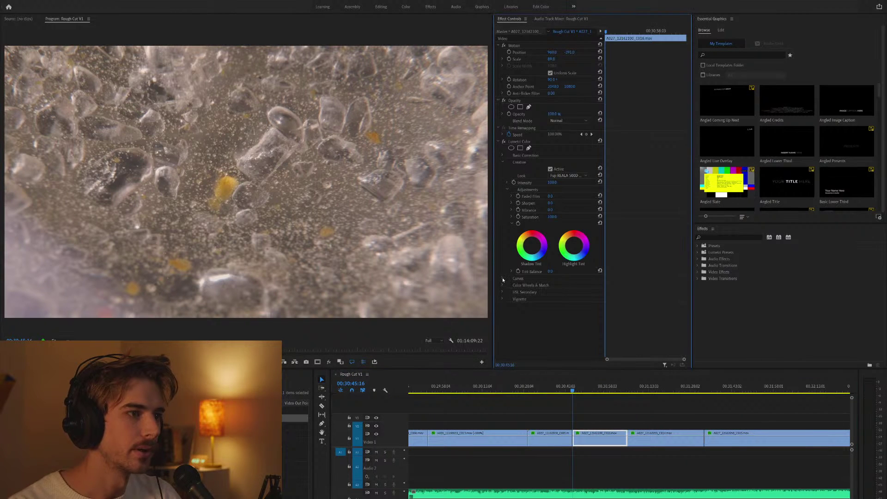
scroll(512, 244, down, 3)
scroll(512, 244, down, 3)
drag(576, 233, 571, 229)
drag(532, 269, 533, 280)
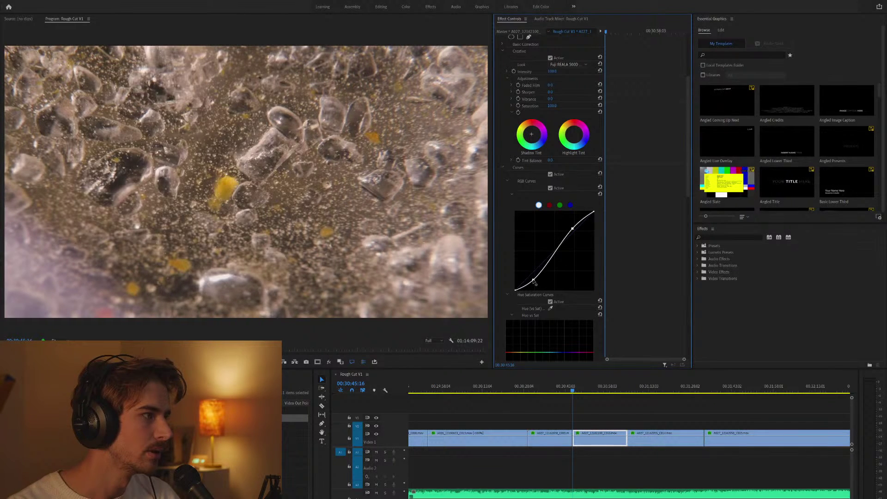
Preview the clip at 00:30:45:16, search the effects for "warp" and apply Warp Stabilizer to the clip.
key(space)
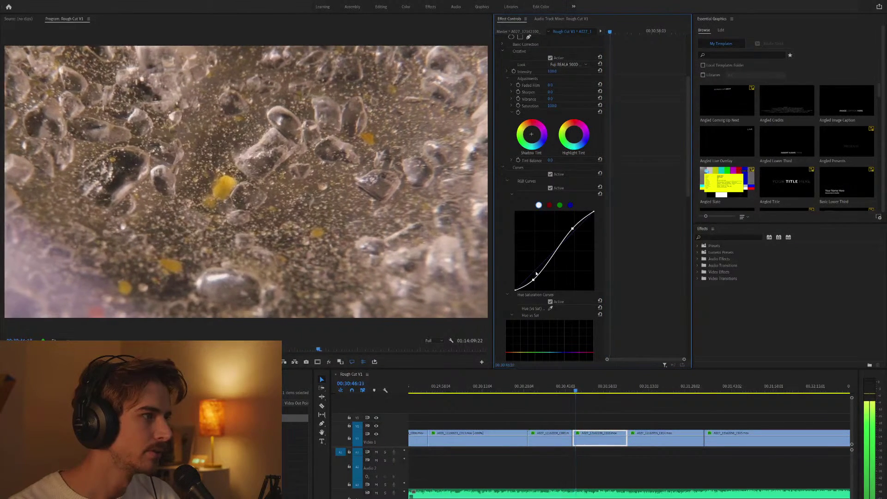
click(720, 237)
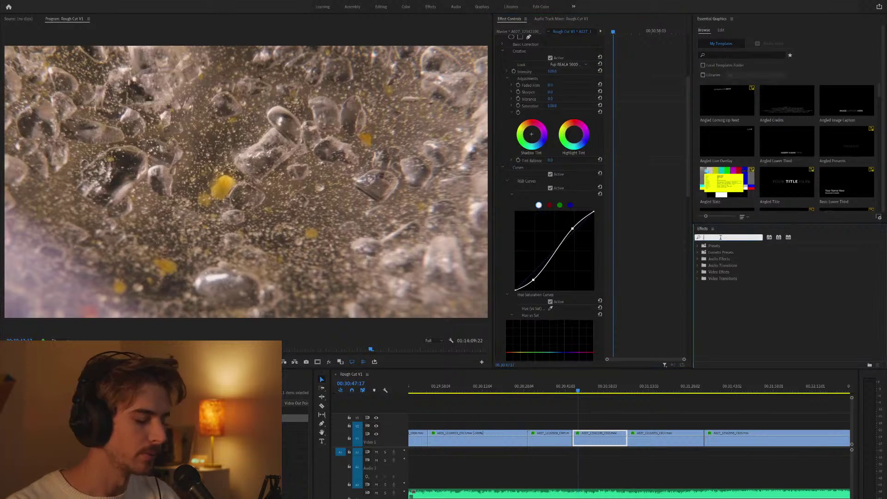
text(warp)
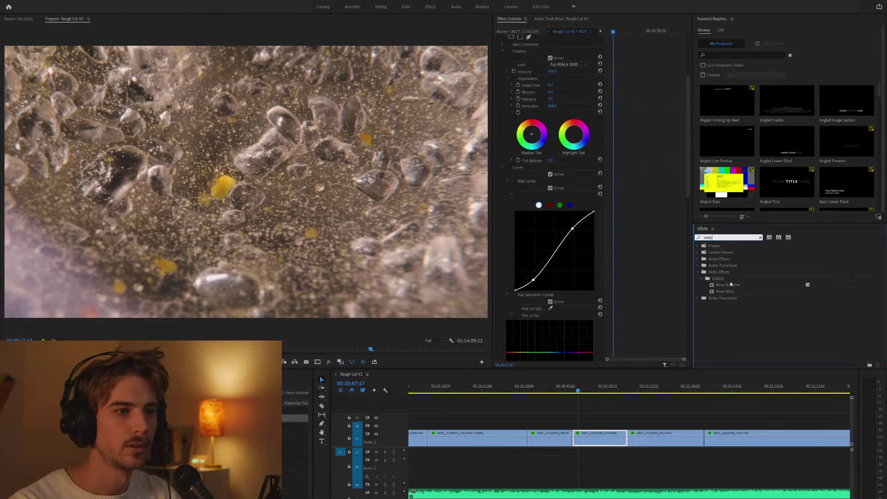
click(721, 285)
drag(598, 431, 598, 432)
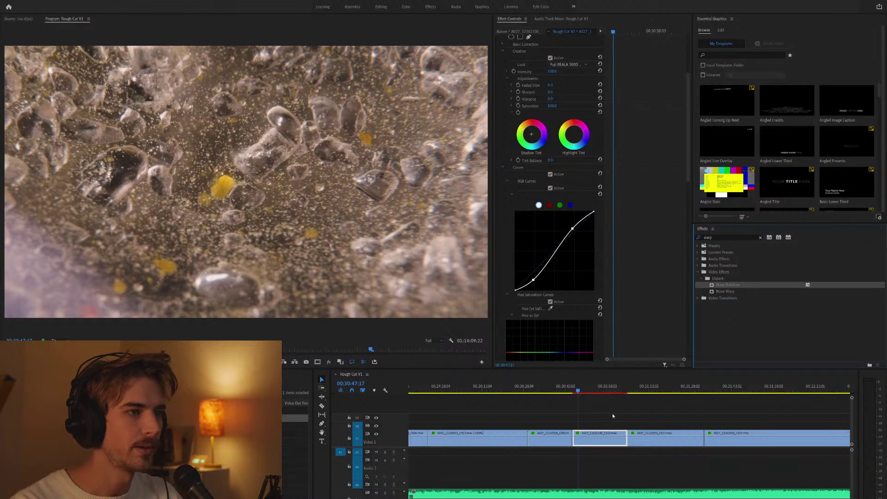
click(611, 413)
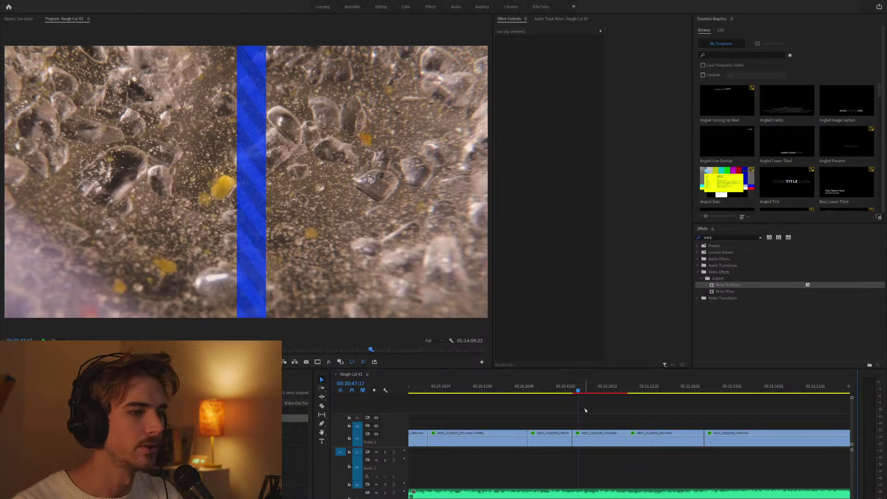
Return to the stabilized clip at 00:30:45:16, collapse its Lumetri Color effect and widen the settings area to inspect Warp Stabilizer's progress.
scroll(630, 401, up, 1)
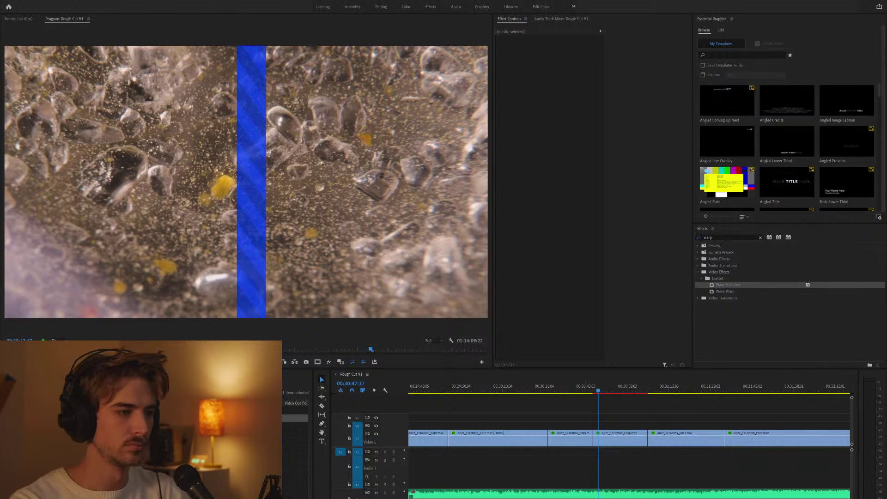
click(647, 392)
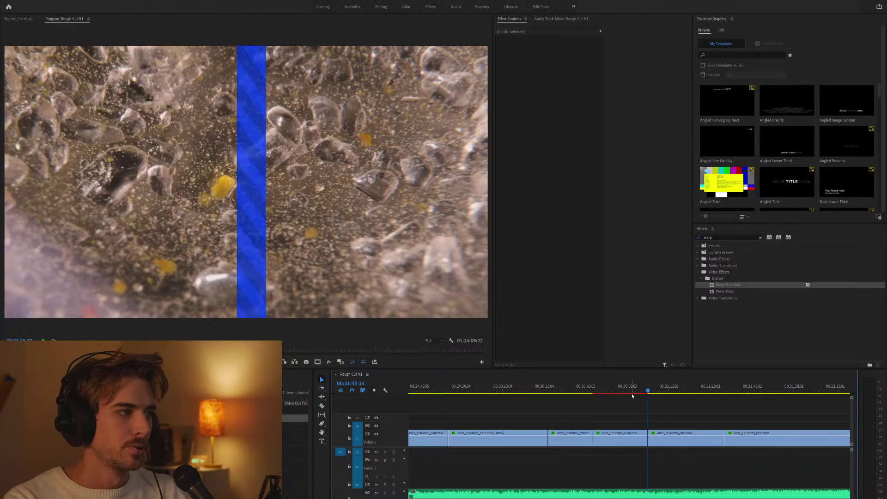
key(minus)
key(minus)
key(equal)
key(equal)
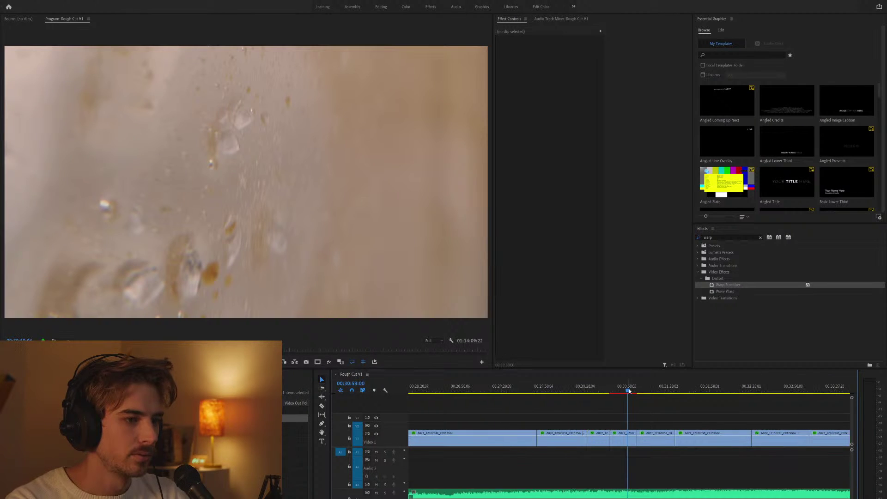
click(625, 439)
key(Up)
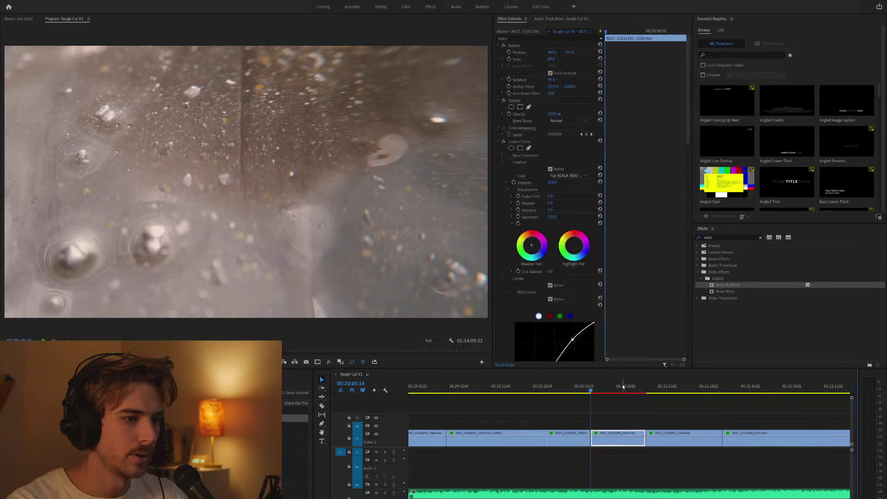
key(Right)
key(Right)
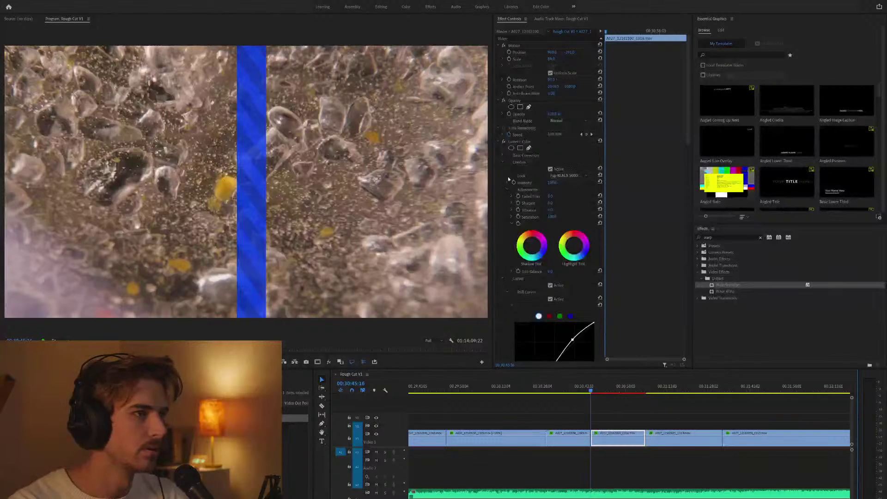
click(499, 141)
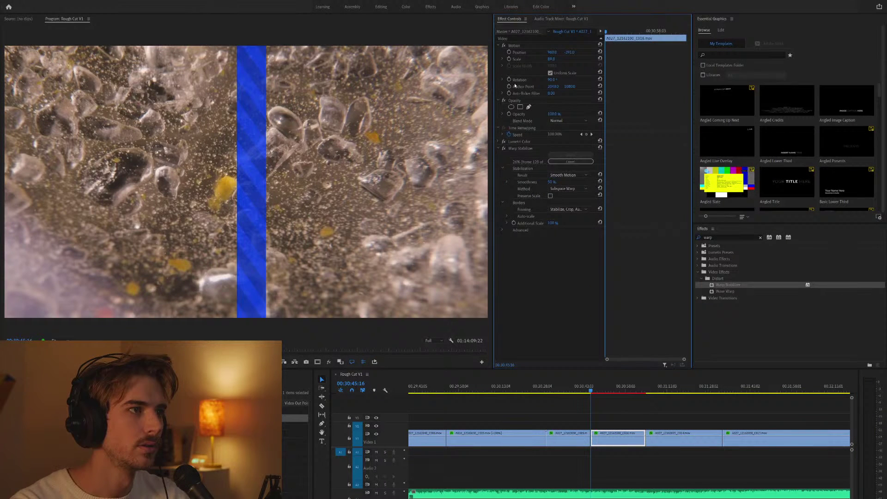
drag(605, 53, 646, 59)
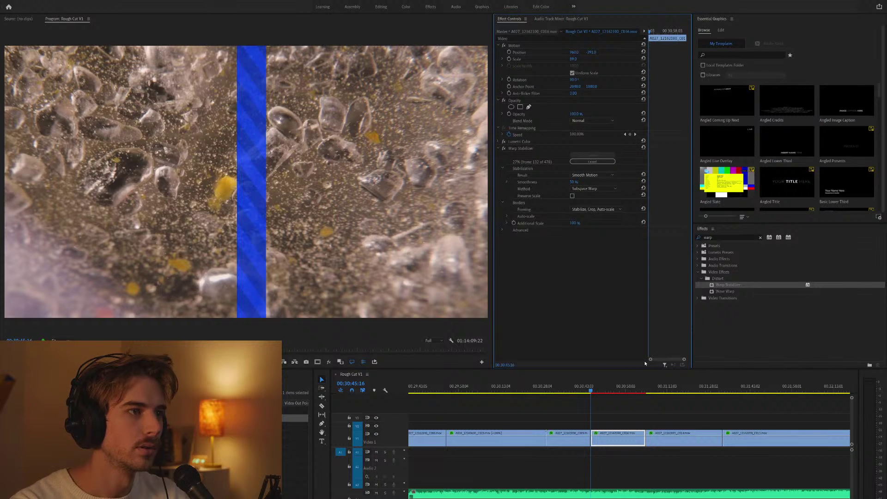
Shape a gentle contrast S-curve in the RGB curves of the bubbles clip directly after the stabilized one.
drag(639, 395, 685, 406)
key(minus)
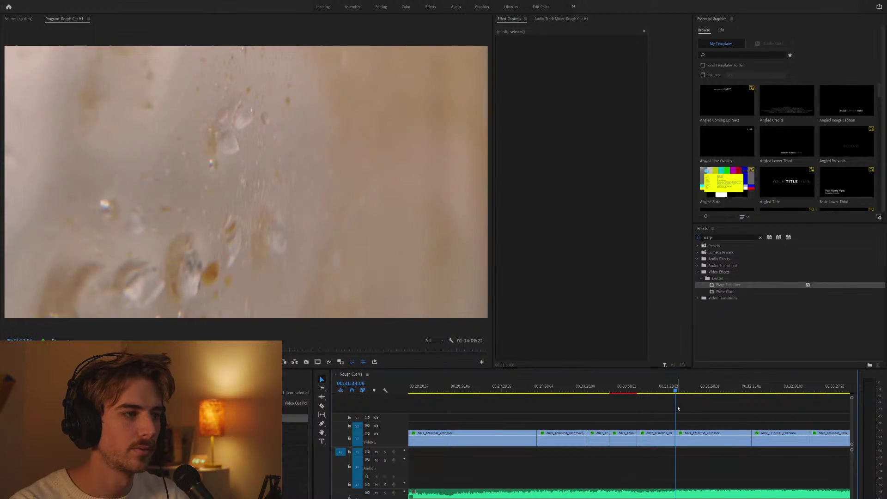
key(Up)
key(equal)
key(equal)
key(equal)
click(664, 443)
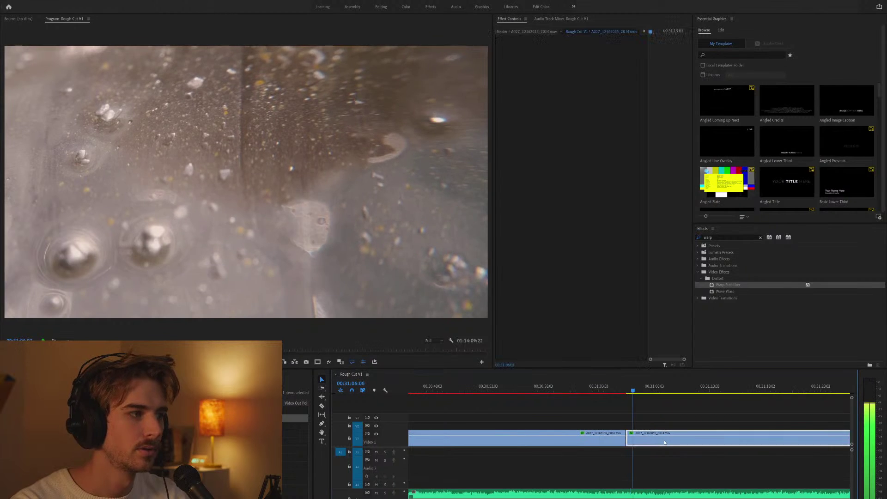
key(space)
key(minus)
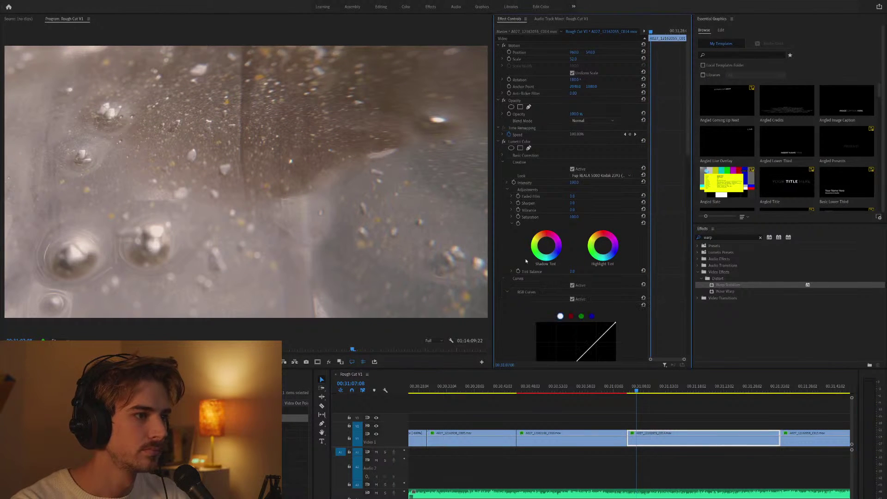
scroll(520, 267, down, 4)
drag(601, 251, 599, 250)
click(567, 280)
drag(553, 299, 554, 303)
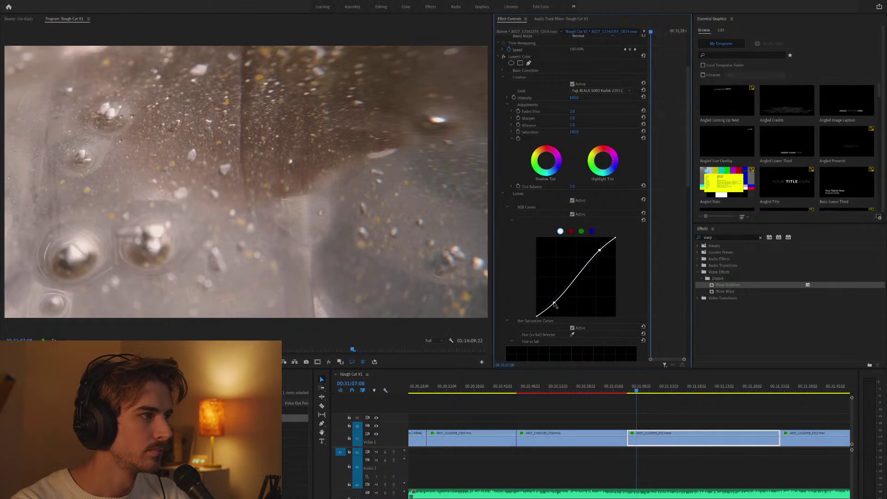
Preview the graded bubbles shot and advance to the start of the next clip at 00:31:33:06.
key(space)
click(669, 407)
key(minus)
click(654, 391)
click(665, 391)
key(equal)
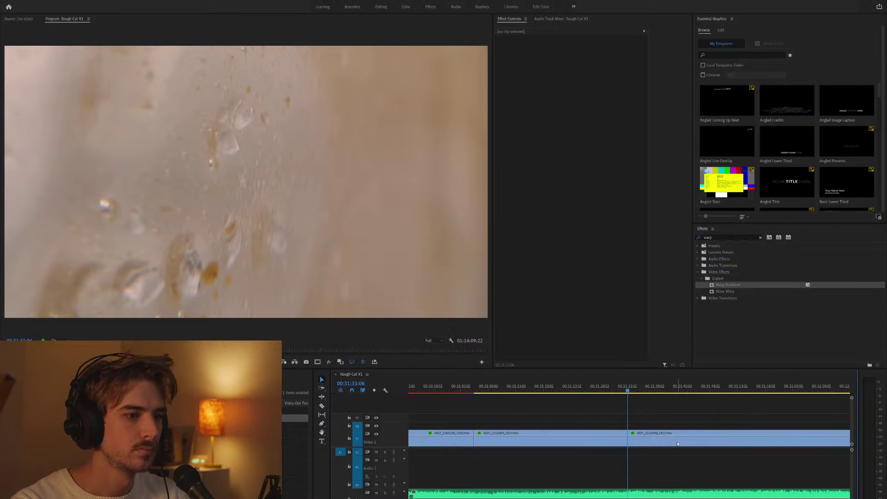
Shape an S-curve in the RGB curves of the clip at 00:31:33:06 while it plays, raising highlights and lowering shadows.
click(678, 444)
key(space)
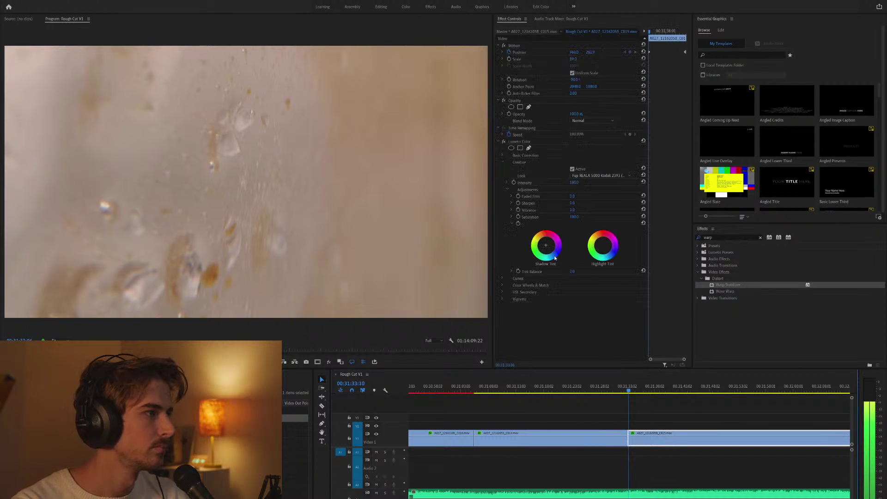
key(space)
click(503, 278)
key(space)
scroll(524, 294, down, 3)
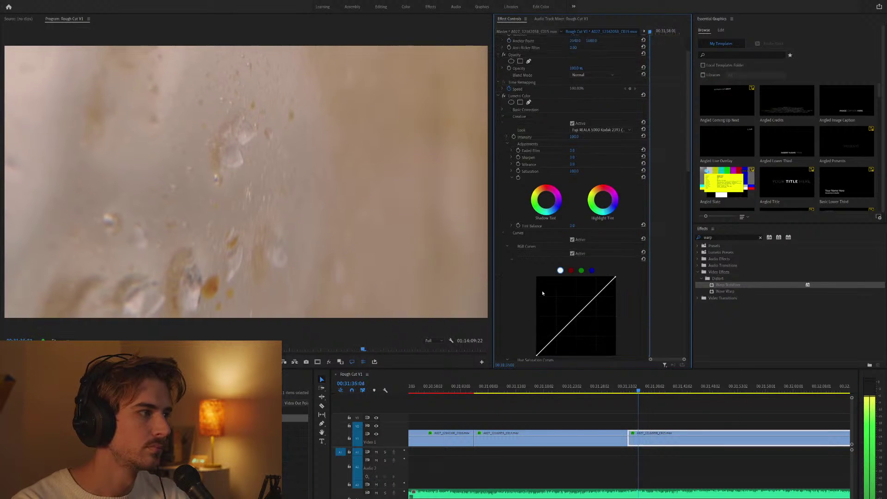
click(599, 278)
click(564, 311)
drag(564, 310, 561, 323)
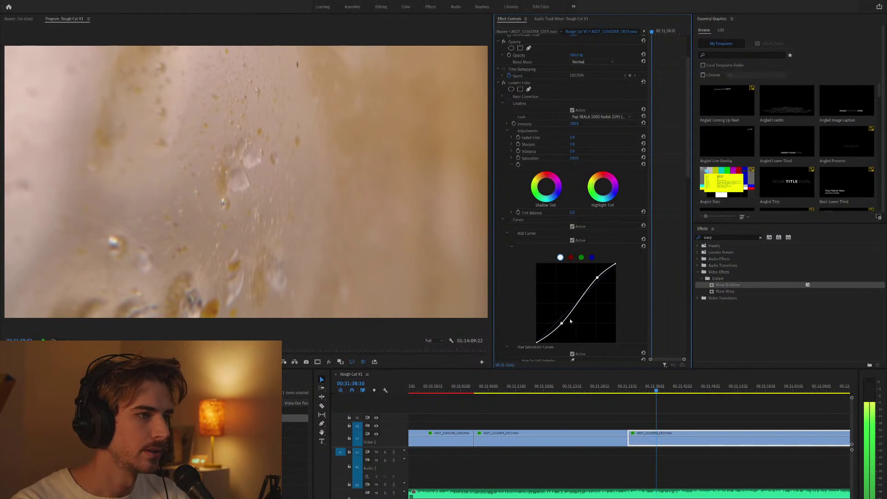
Go to the clip at 00:32:28:07 and bend its RGB curve, raising the highlights and anchoring the shadows for more contrast.
click(708, 415)
key(minus)
click(656, 390)
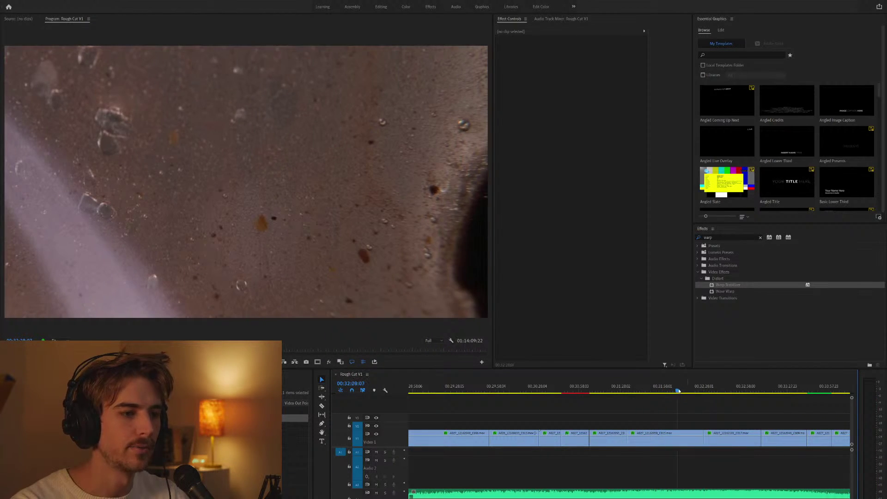
key(equal)
key(Down)
key(minus)
key(d)
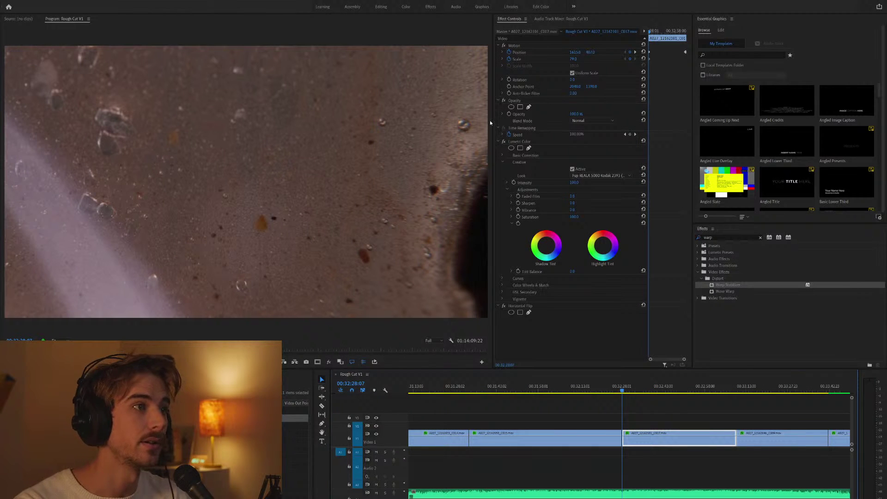
click(502, 278)
scroll(506, 226, down, 4)
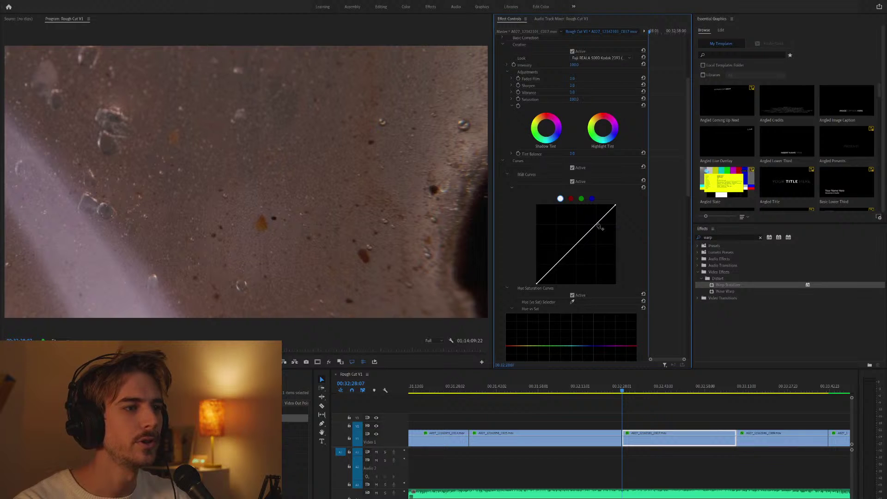
drag(597, 223, 596, 216)
drag(561, 257, 552, 268)
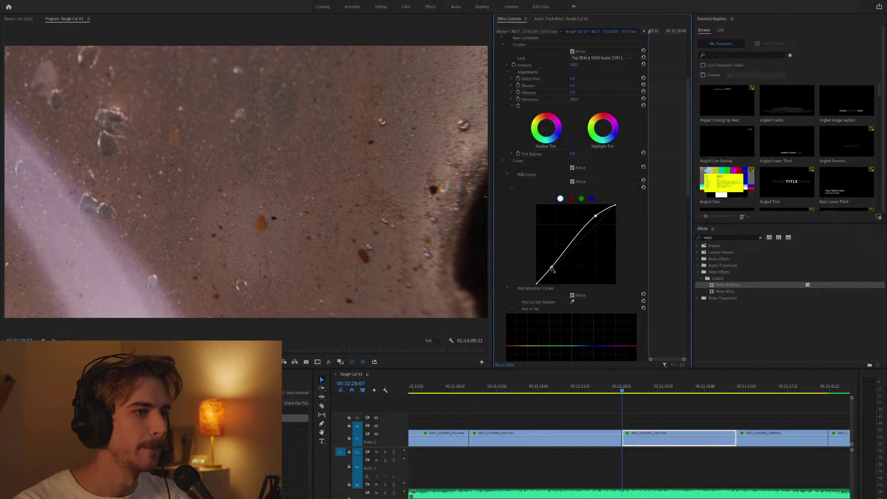
Scrub through the newly graded shot and advance to the start of the next clip at 00:33:09:13.
click(671, 428)
key(minus)
key(l)
key(l)
key(l)
key(l)
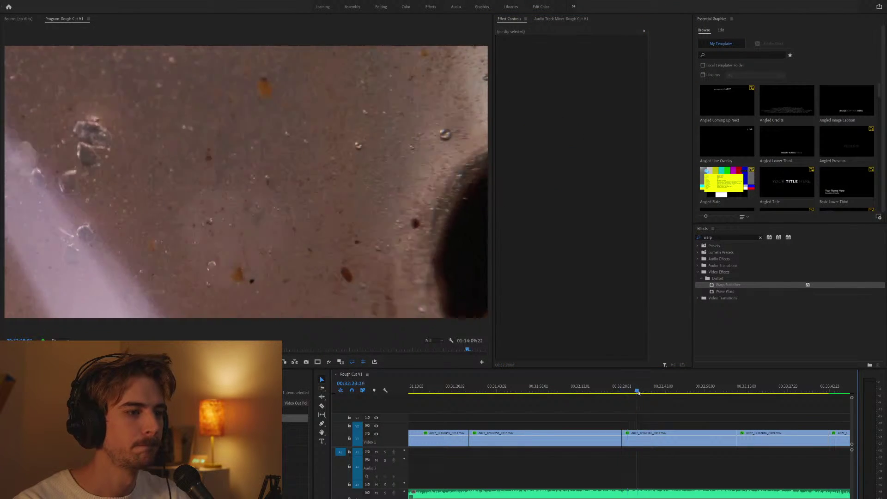
key(Down)
Lower the shadow point of the RGB curve on the clip at 00:33:09:13 for deeper blacks.
scroll(616, 406, down, 5)
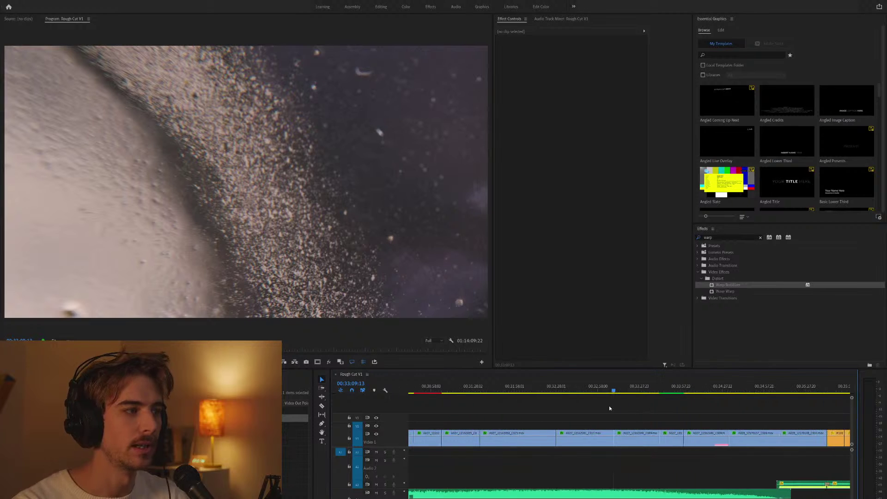
click(588, 444)
scroll(547, 275, down, 4)
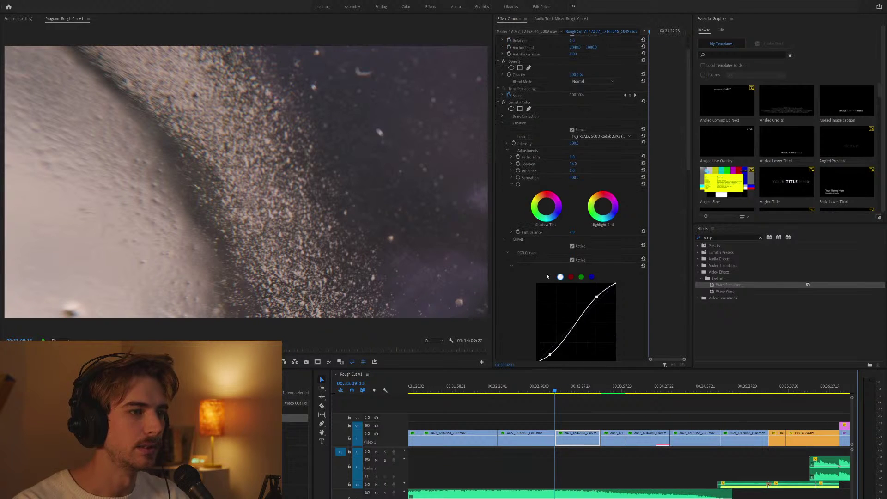
drag(550, 322, 552, 325)
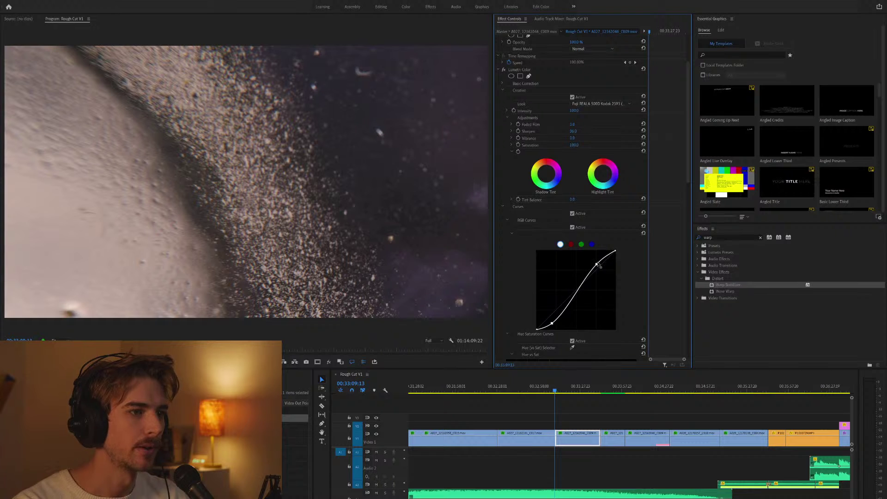
click(626, 414)
Go to the clip at 00:33:42:14 and steepen its Lumetri RGB curve, raising the highlights and lowering the shadows.
key(Down)
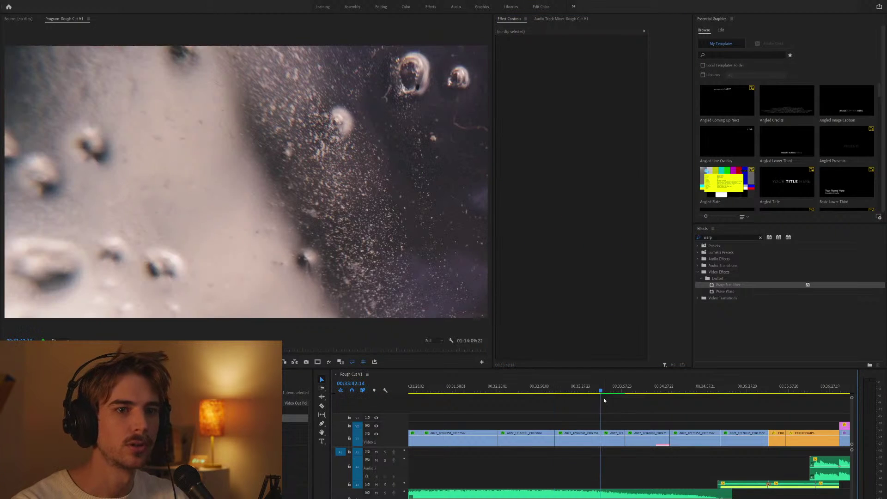
key(minus)
scroll(582, 422, down, 1)
click(602, 441)
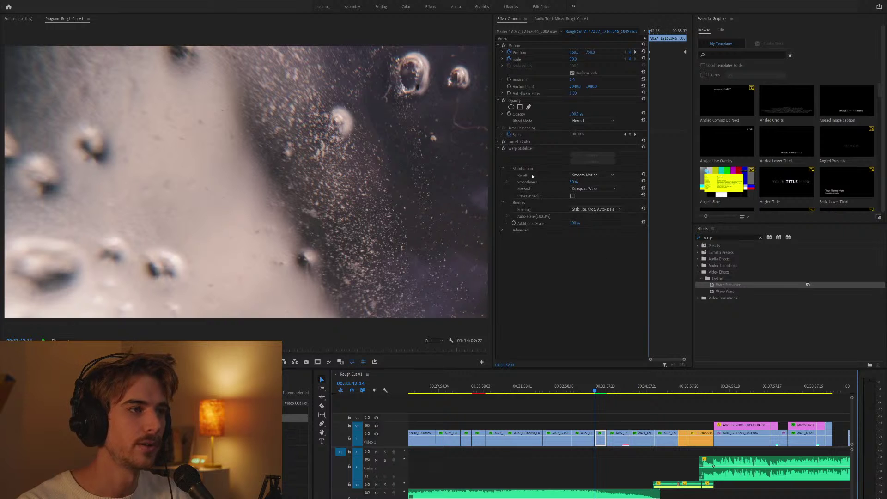
click(499, 141)
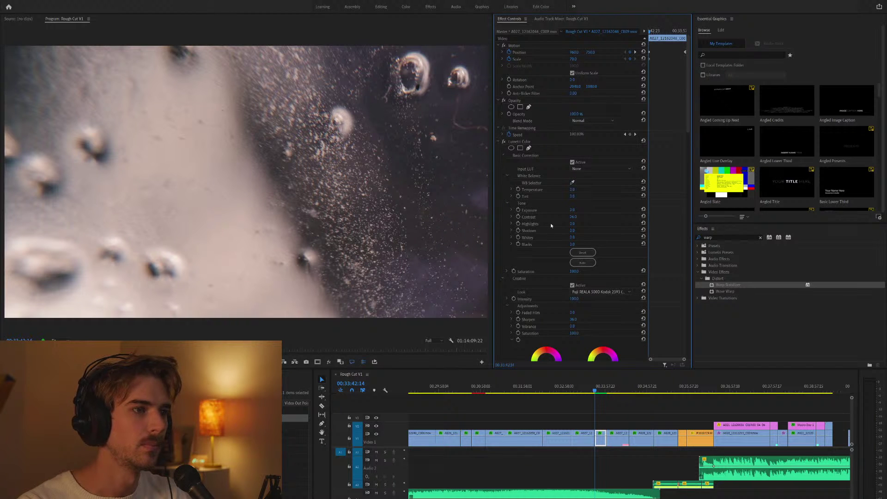
scroll(554, 223, down, 5)
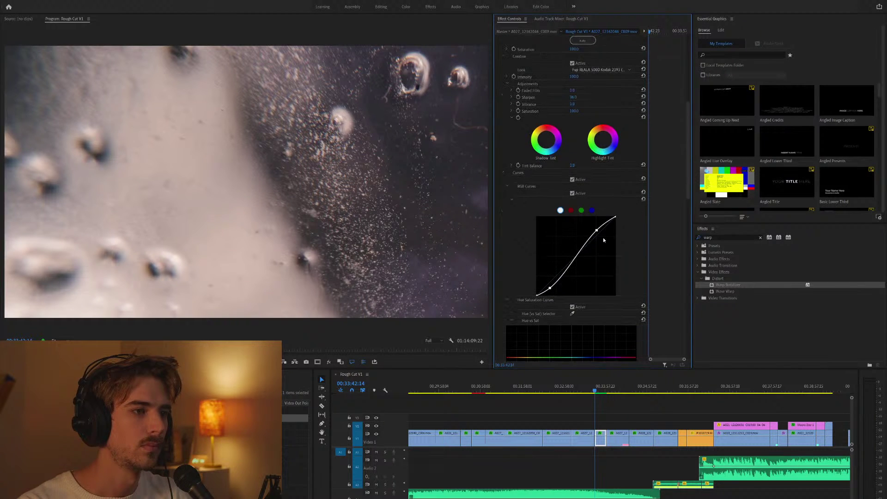
drag(598, 232, 594, 230)
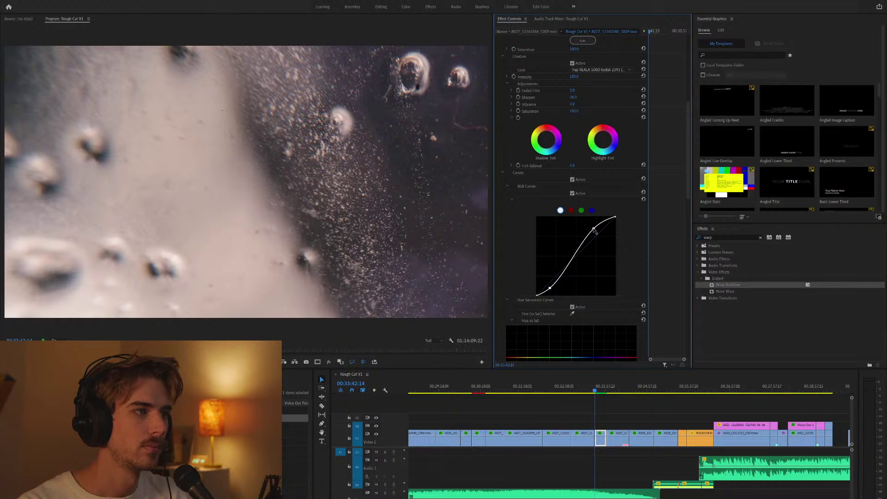
drag(550, 288, 546, 292)
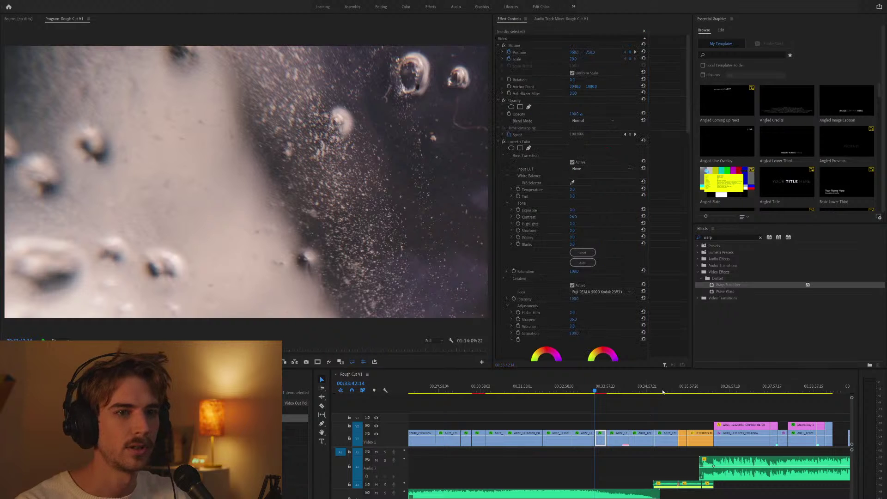
Advance to the clip at 00:33:59:23 and strengthen its RGB S-curve, shifting the highlight point left and pulling the shadow point down.
key(Down)
key(equal)
click(626, 413)
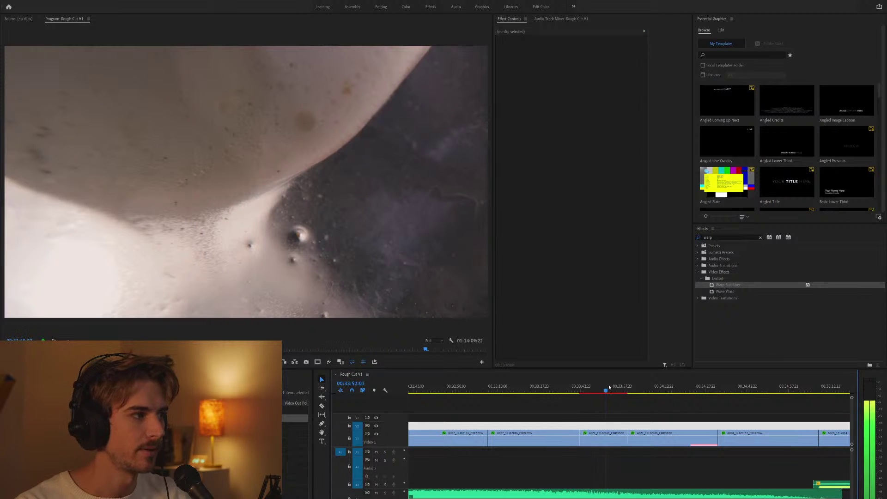
click(666, 443)
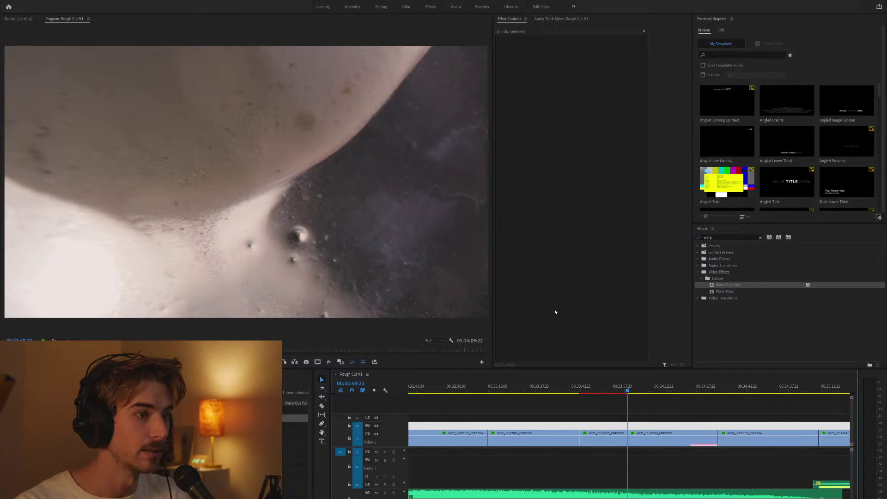
scroll(524, 286, down, 3)
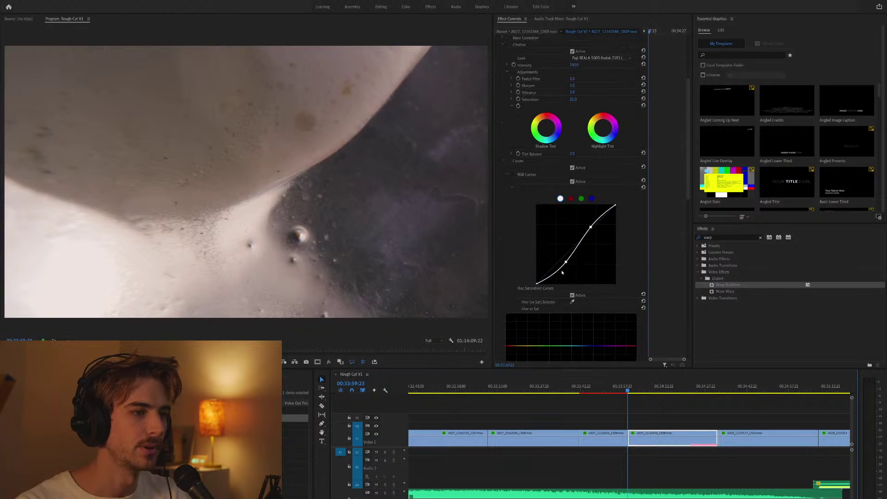
drag(590, 226, 587, 228)
drag(565, 262, 566, 265)
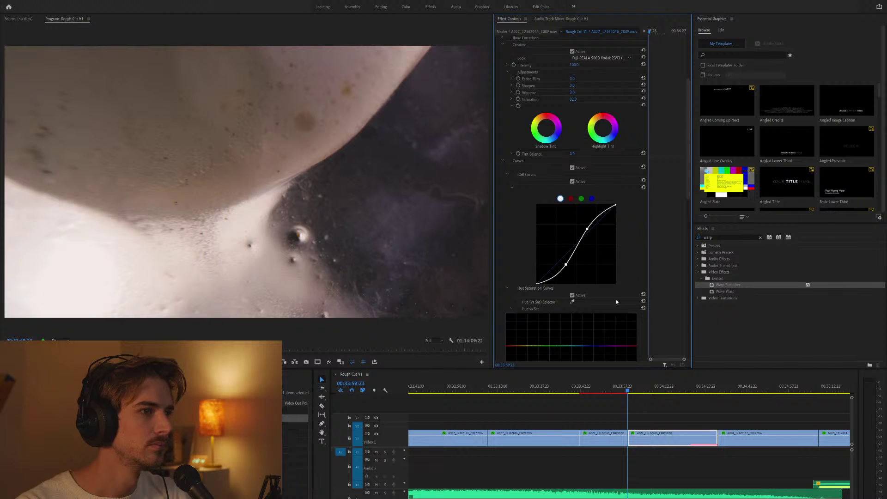
Move on to the clip at 00:34:32:12 and play and scrub through it to check its motion.
click(675, 417)
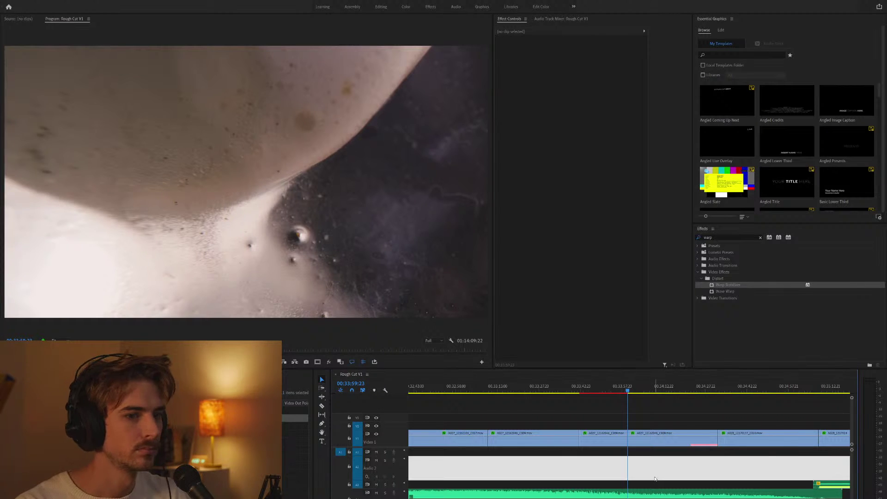
key(Down)
key(minus)
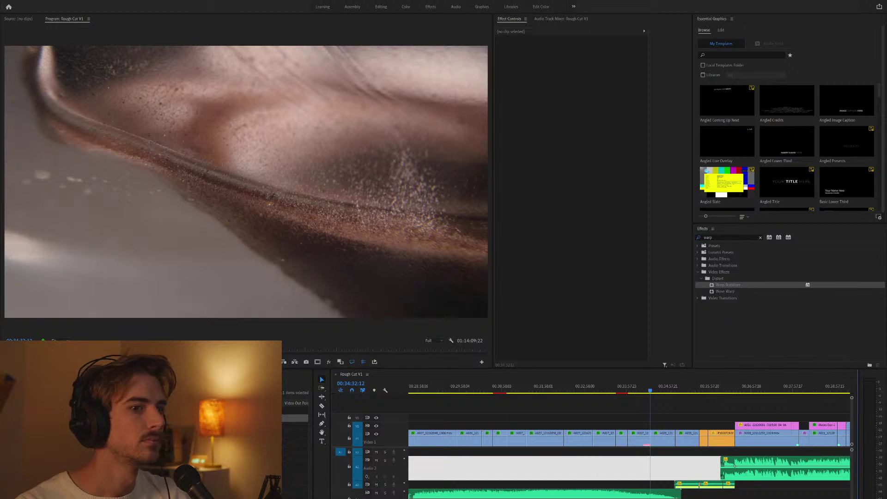
key(equal)
key(equal)
key(equal)
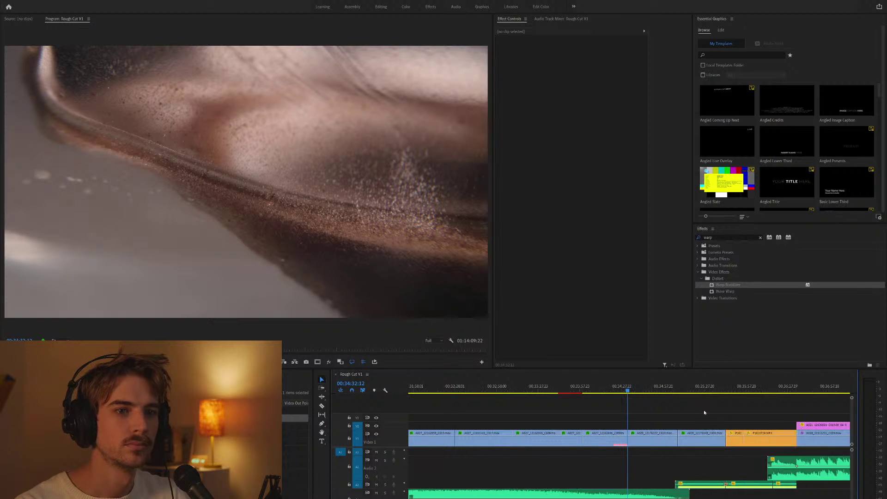
key(minus)
key(space)
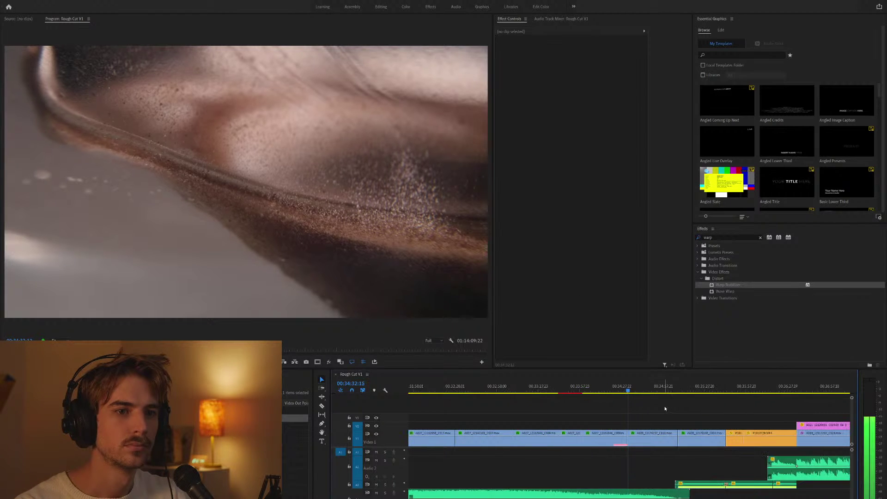
key(equal)
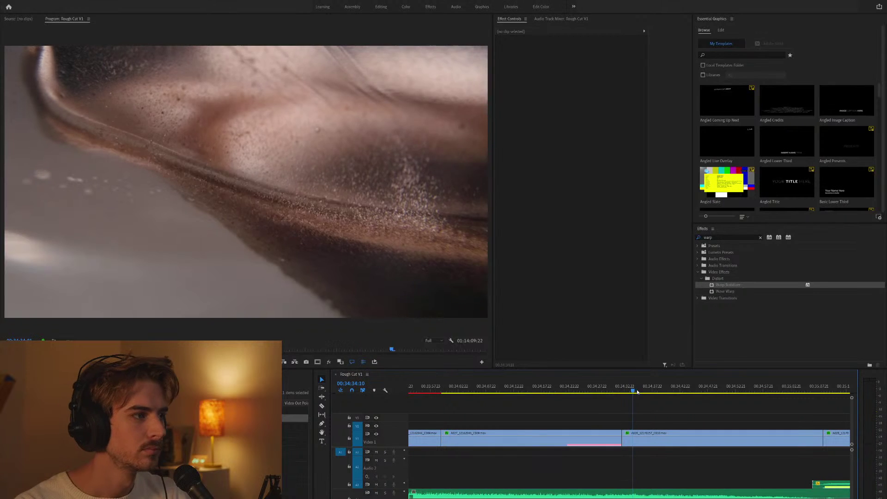
drag(675, 392, 723, 391)
Replay the clip at 00:34:32:12 from its start and apply Warp Stabilizer to it.
key(Up)
key(space)
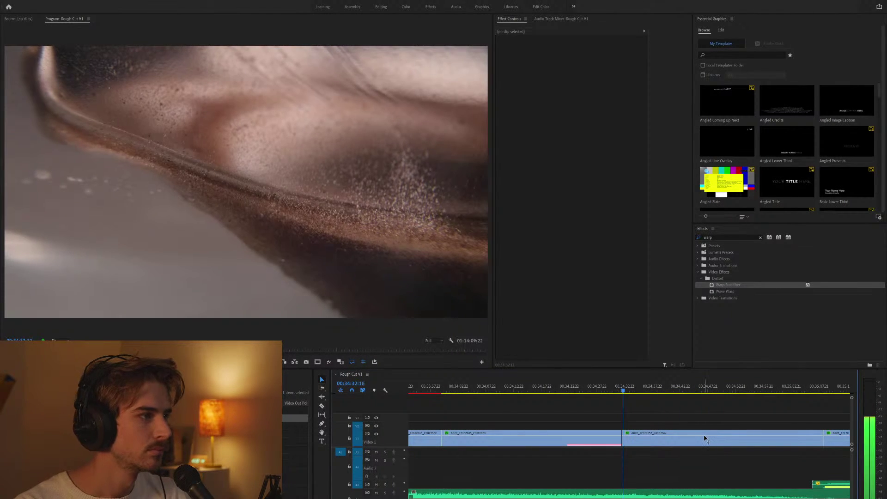
click(704, 437)
drag(734, 285, 714, 438)
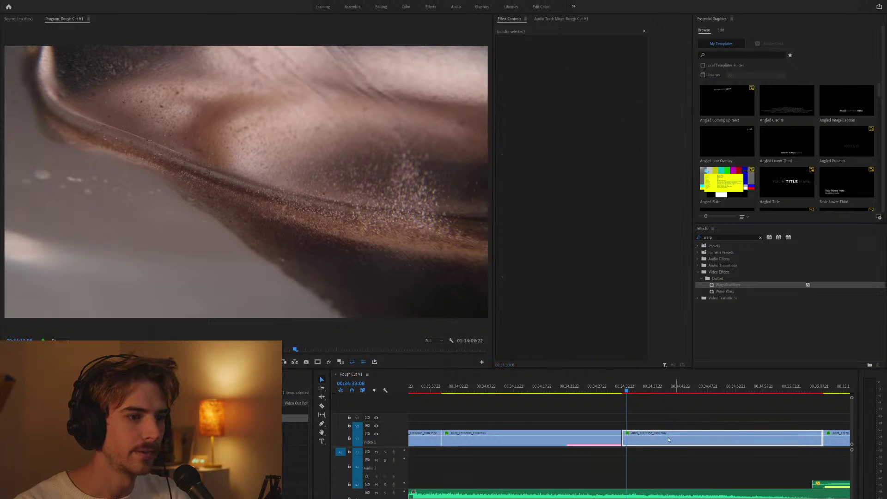
Reset the stabilized clip's Lumetri Blacks and lower the shadow point of its RGB curve instead.
scroll(550, 322, down, 2)
scroll(550, 322, down, 2)
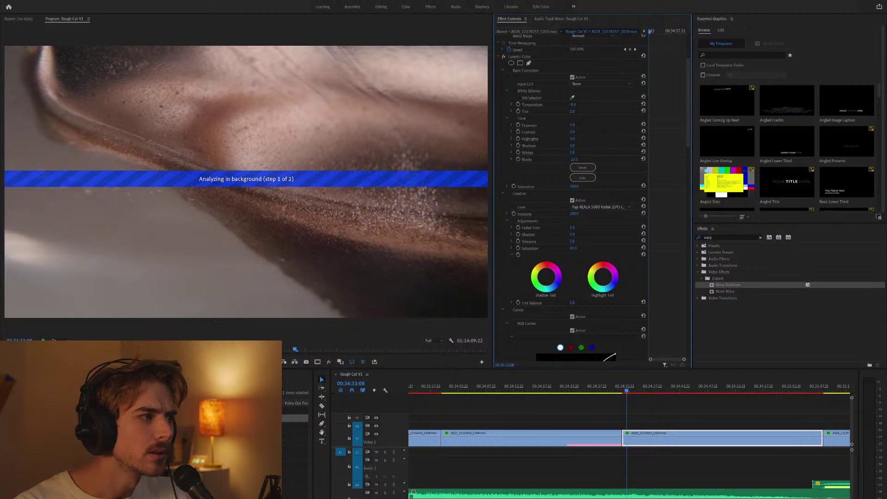
drag(626, 390, 637, 390)
click(644, 158)
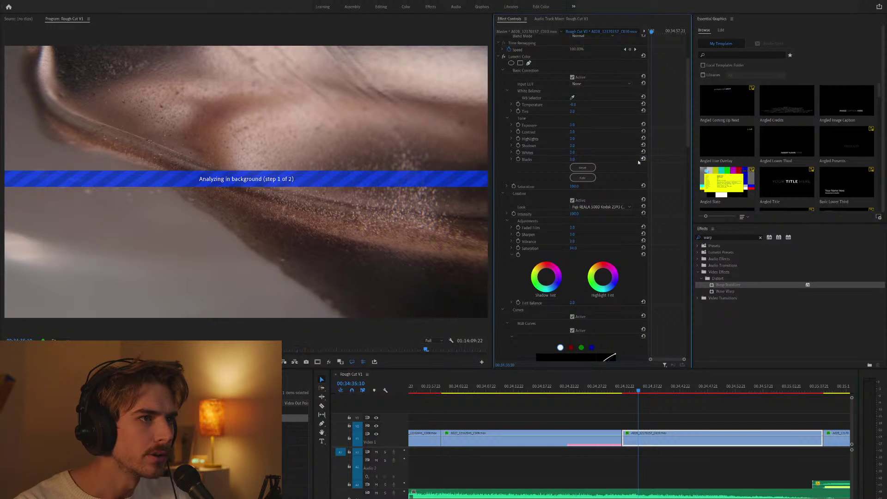
scroll(533, 182, down, 5)
drag(569, 279, 570, 283)
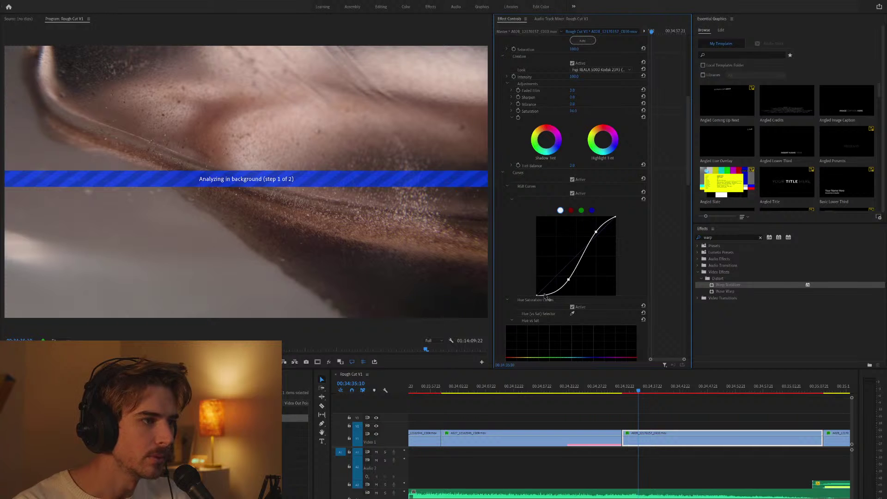
drag(568, 279, 569, 281)
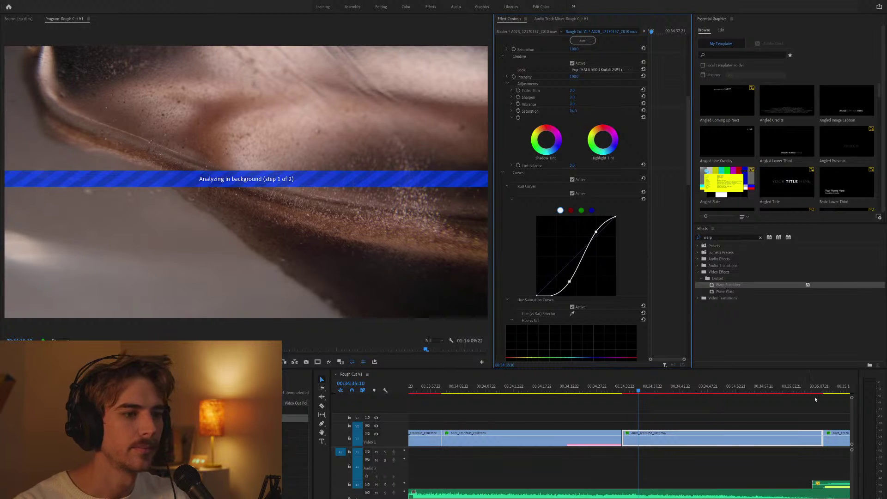
Go to the start of the next clip at 00:35:08:17 and play its opening seconds to review it.
click(835, 388)
key(minus)
key(minus)
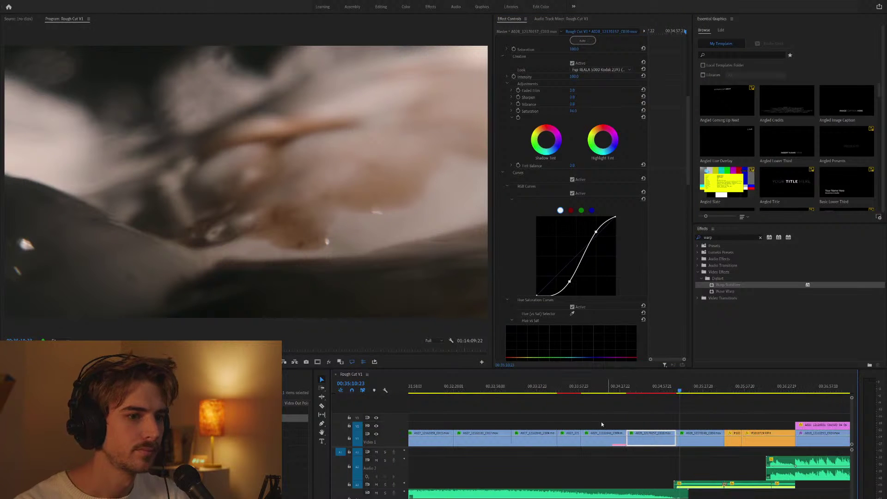
key(Up)
key(equal)
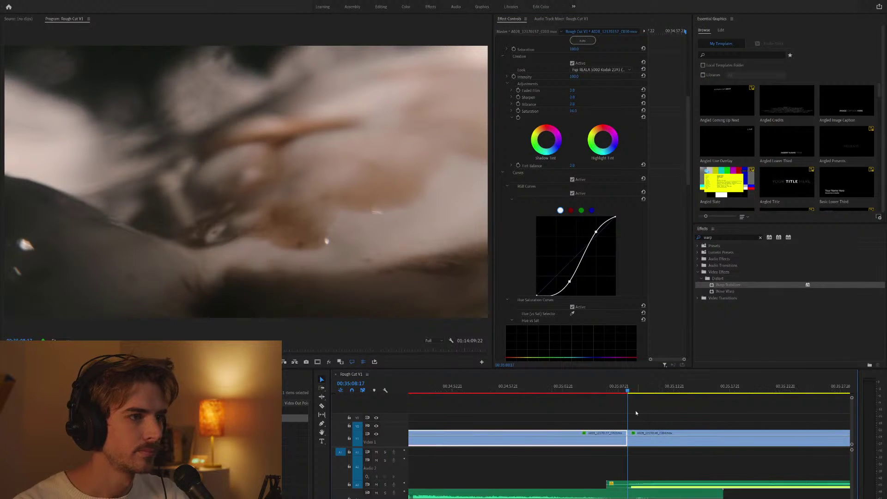
key(space)
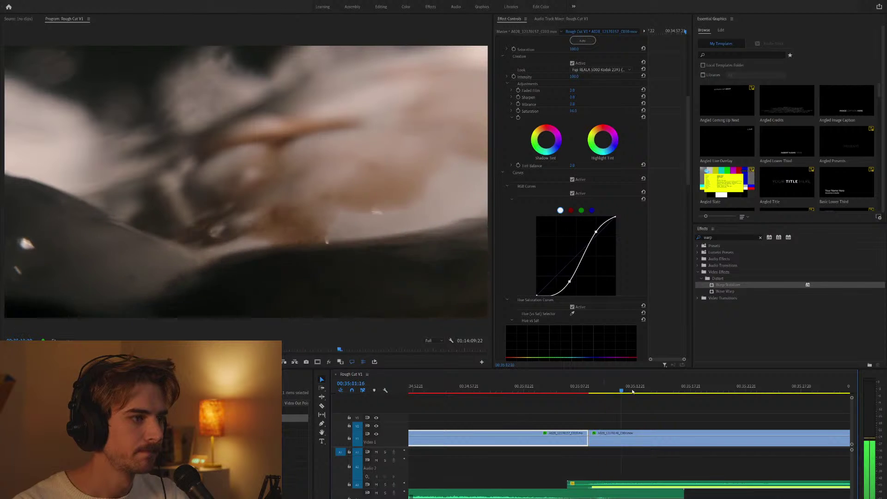
key(space)
Rebalance the RGB curve of the still-selected clip, shifting the shadow point right and lowering the highlight point slightly.
drag(569, 281, 573, 284)
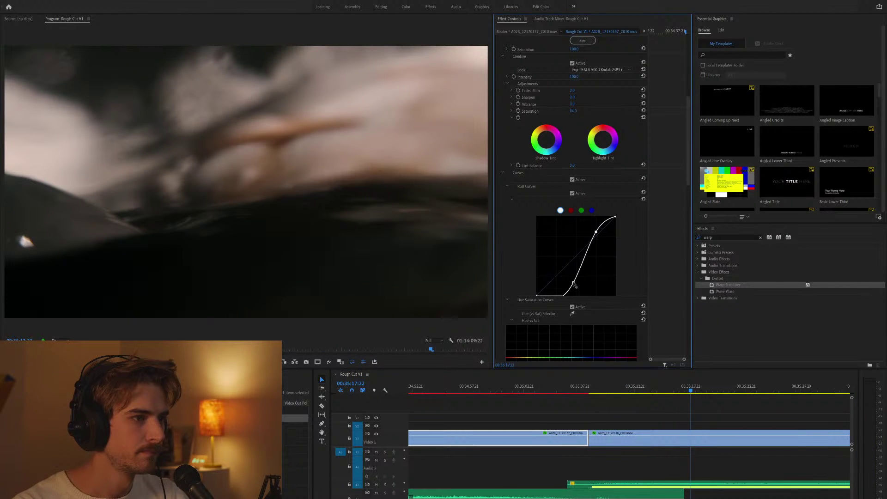
drag(595, 232, 598, 235)
drag(573, 283, 573, 281)
key(space)
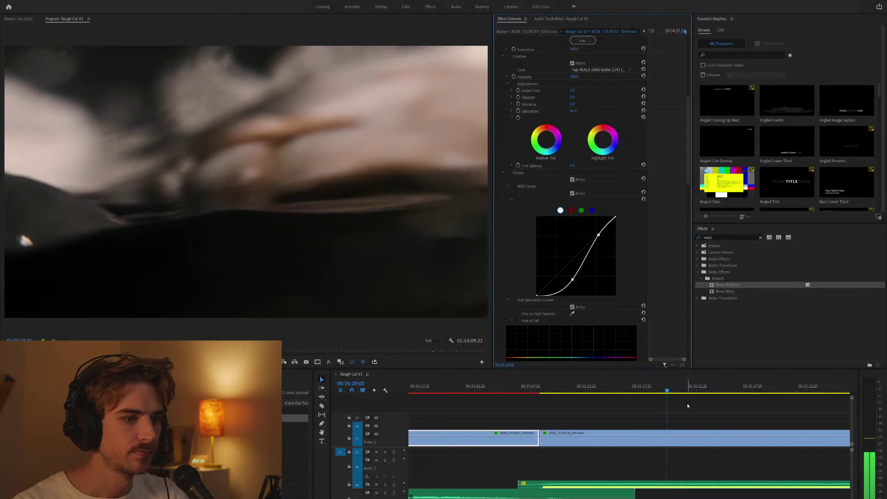
Move to the orange clip at 00:35:43:09 and play its beginning to review the footage.
click(687, 407)
key(minus)
key(minus)
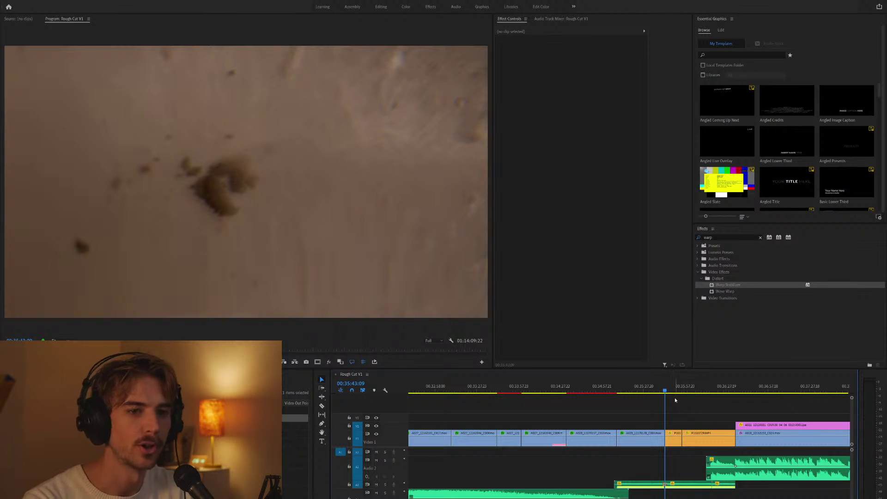
scroll(664, 400, right, 5)
scroll(618, 401, up, 4)
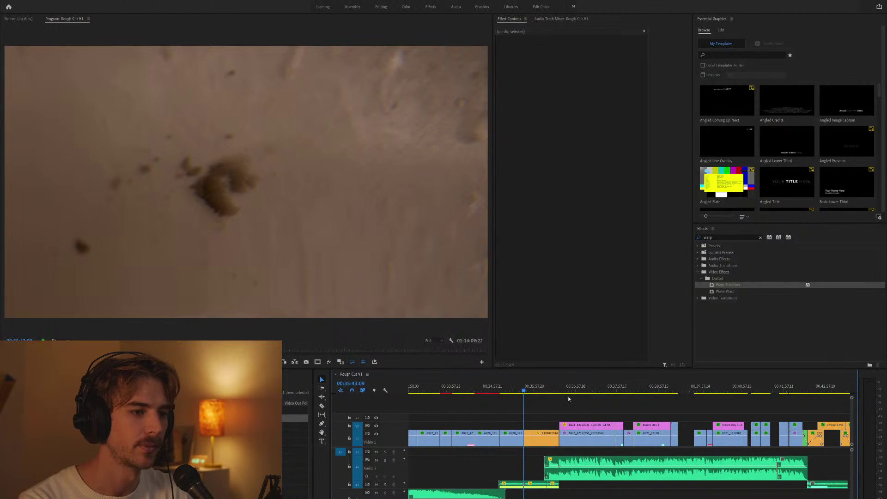
key(space)
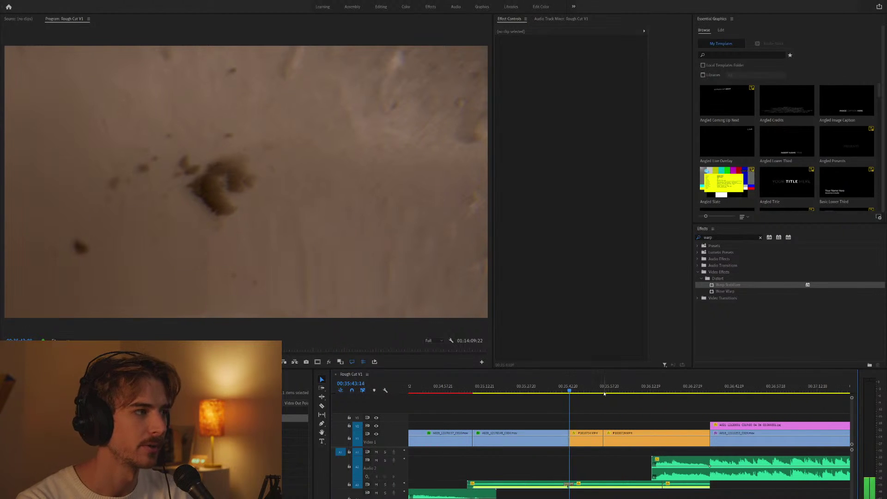
Find the Lumetri Color effect and apply it to the first orange clip, at 00:35:45:12.
click(585, 438)
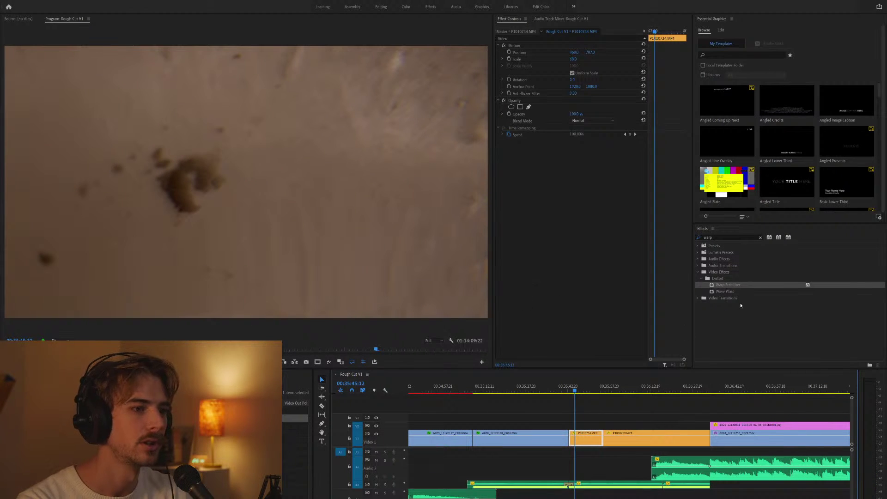
click(720, 237)
text(l)
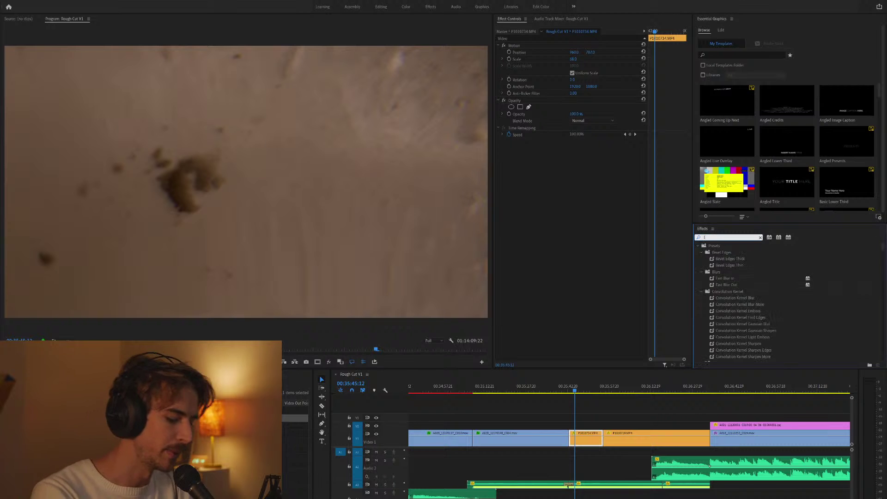
text(imiter)
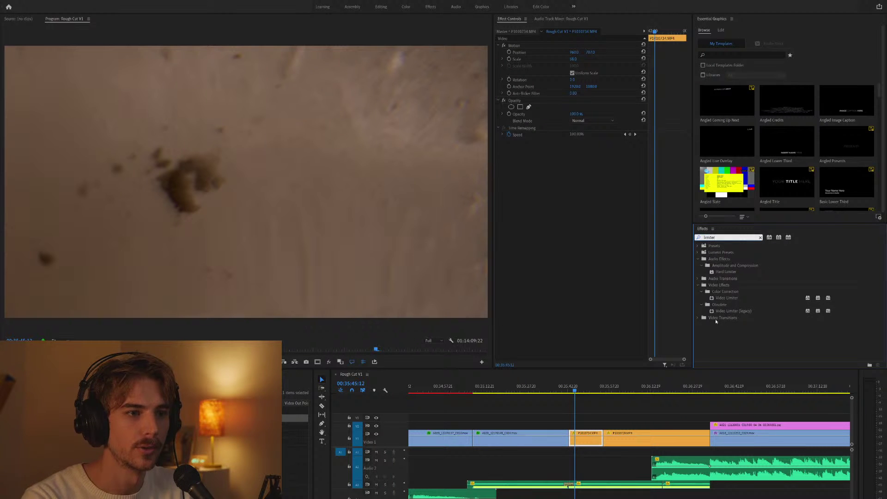
drag(712, 237, 695, 239)
text(lim)
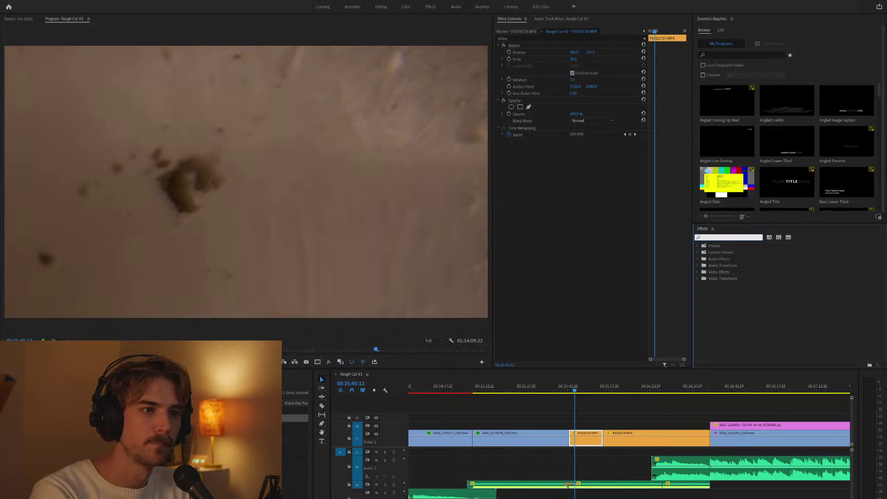
text(lumetri color)
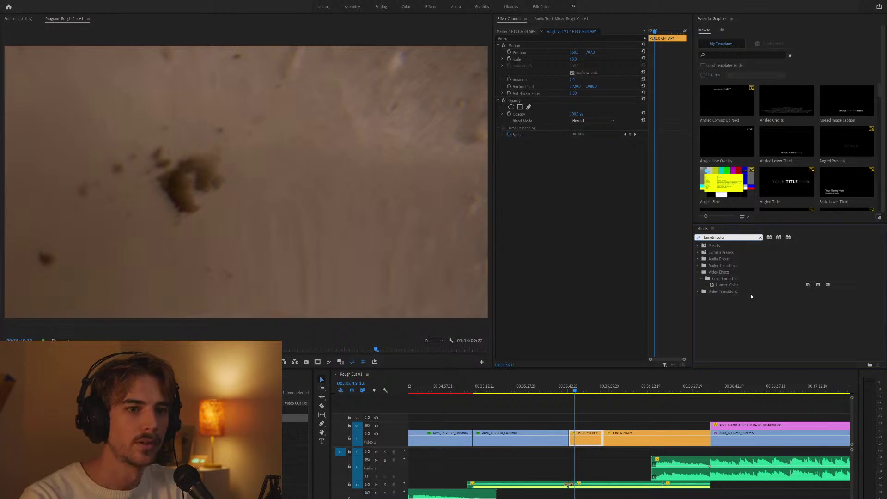
drag(733, 286, 567, 257)
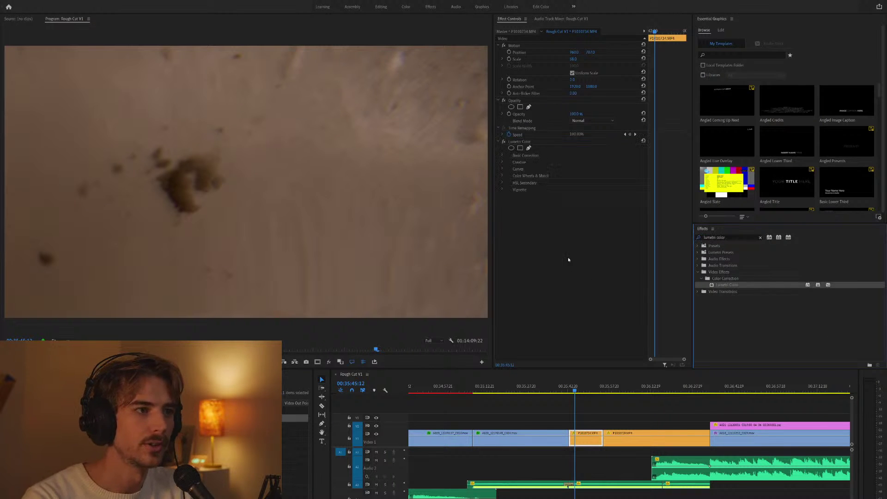
Shape the orange clip's Lumetri RGB curve for more contrast, raising the highlights, pulling down the lower midtones and shifting the black point right.
click(501, 168)
scroll(573, 207, down, 2)
drag(599, 192, 593, 185)
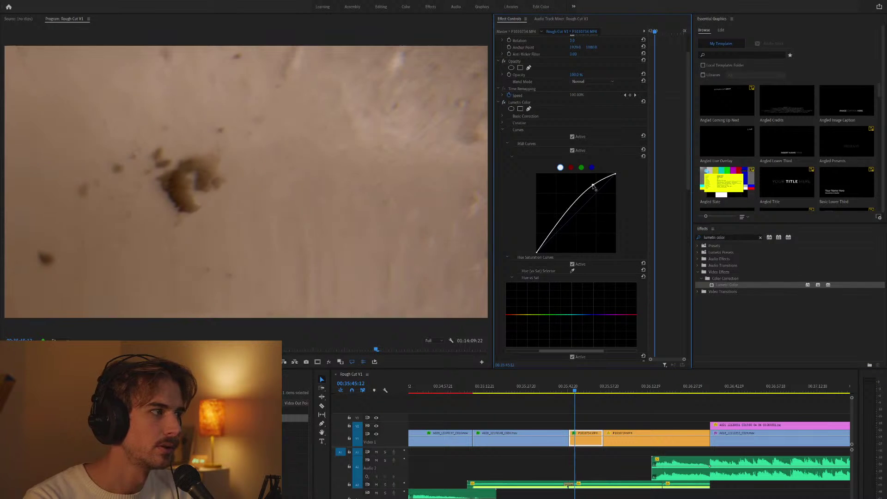
drag(564, 220, 558, 230)
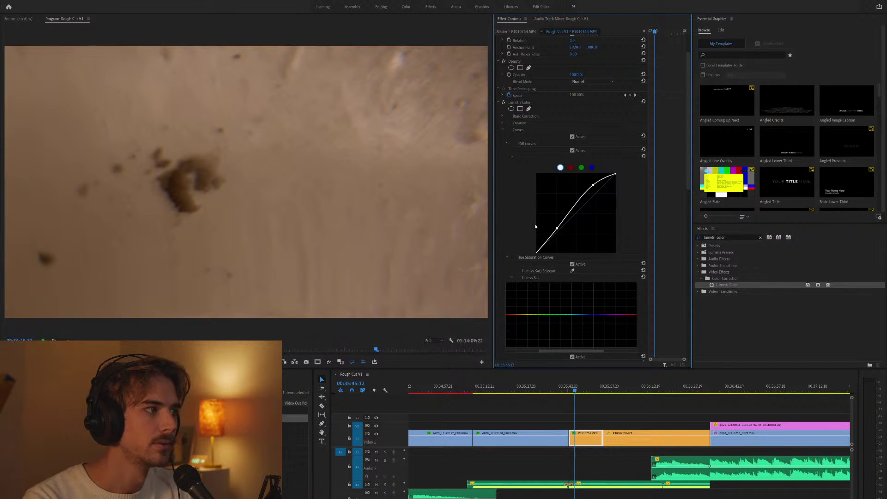
drag(538, 253, 559, 233)
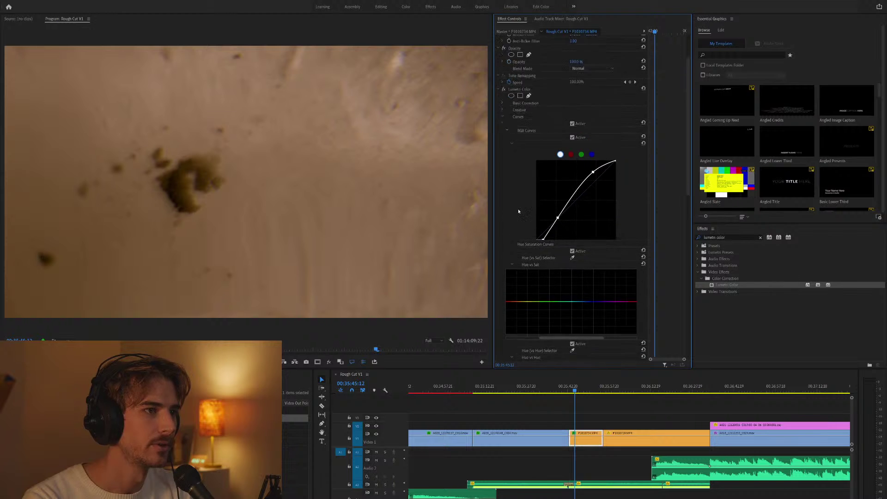
Cool the orange clip by lowering its Lumetri white balance temperature, and play it back to check.
click(527, 116)
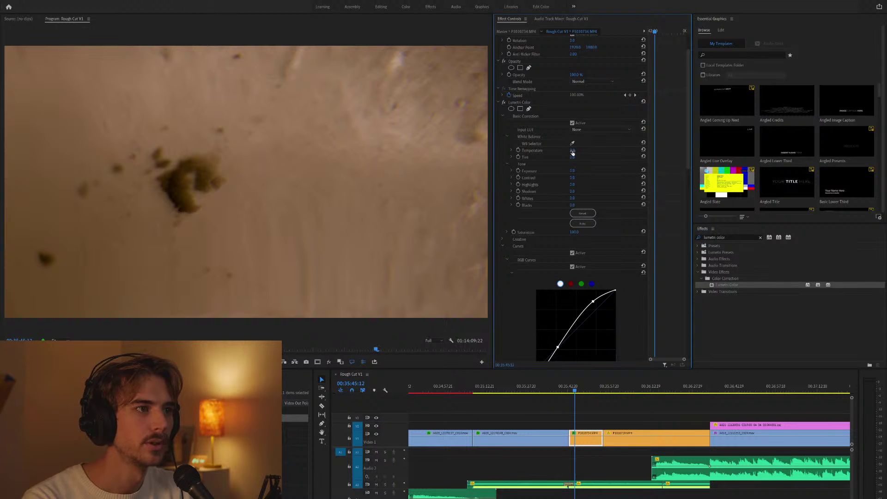
drag(573, 150, 569, 150)
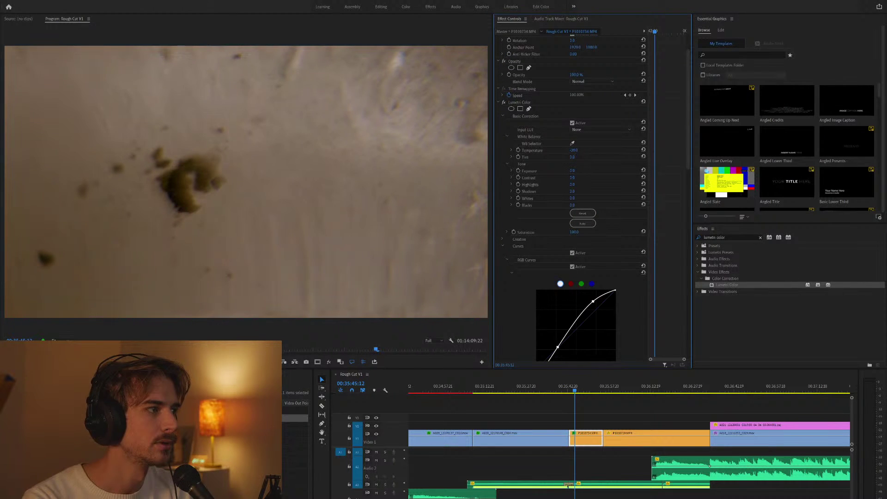
click(613, 406)
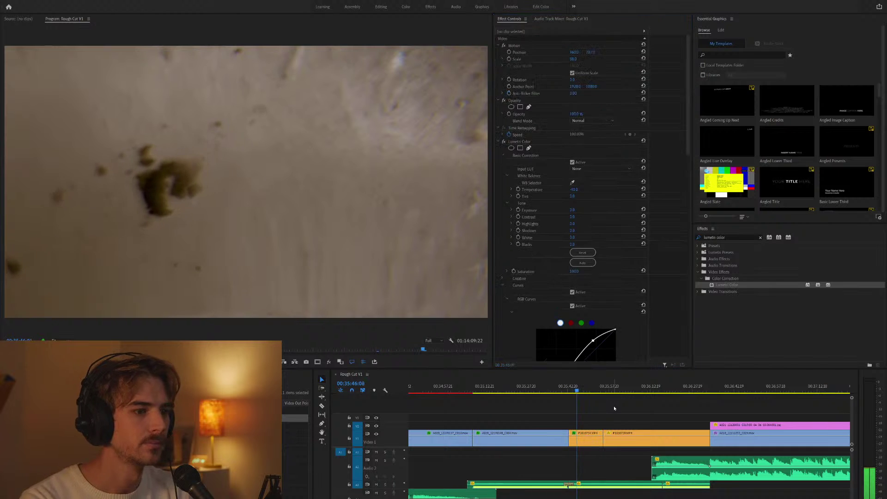
key(equal)
key(minus)
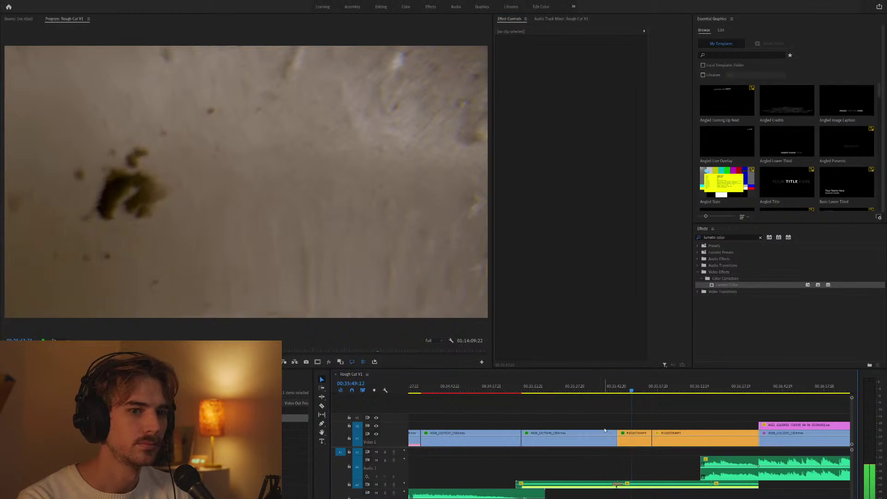
Move to the second orange clip and play through it to review the footage.
drag(639, 390, 661, 389)
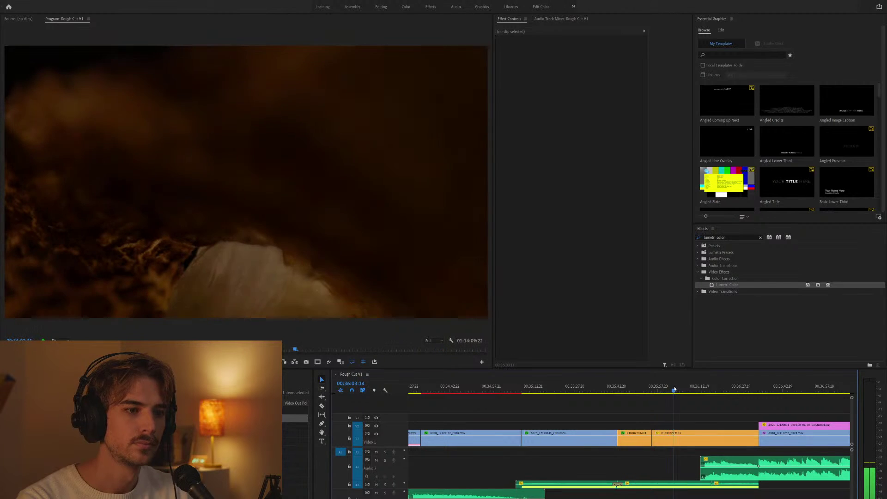
key(minus)
key(equal)
key(equal)
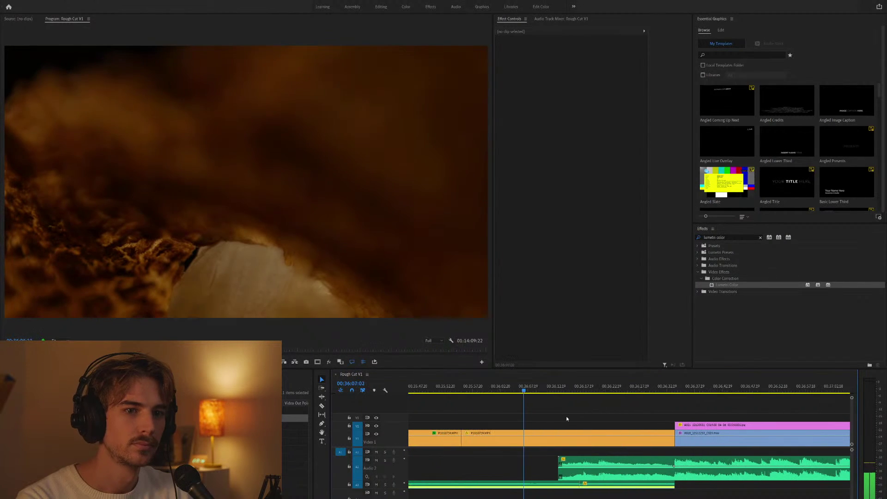
key(minus)
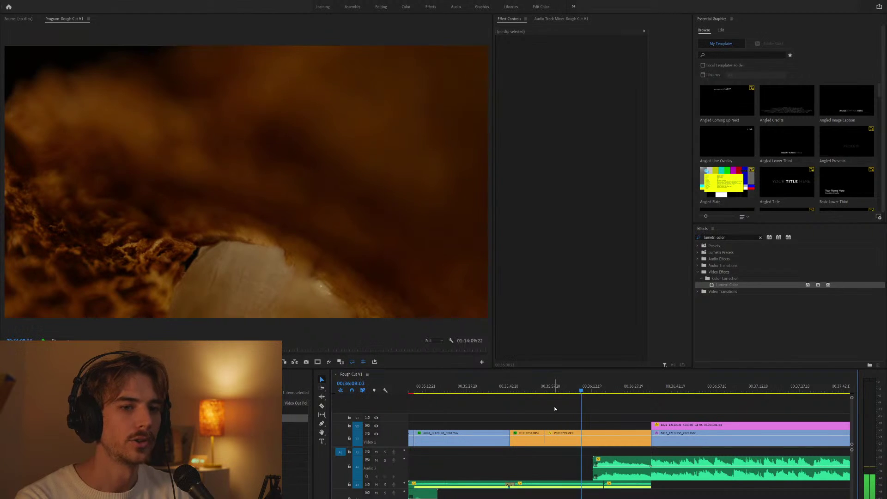
scroll(577, 399, down, 5)
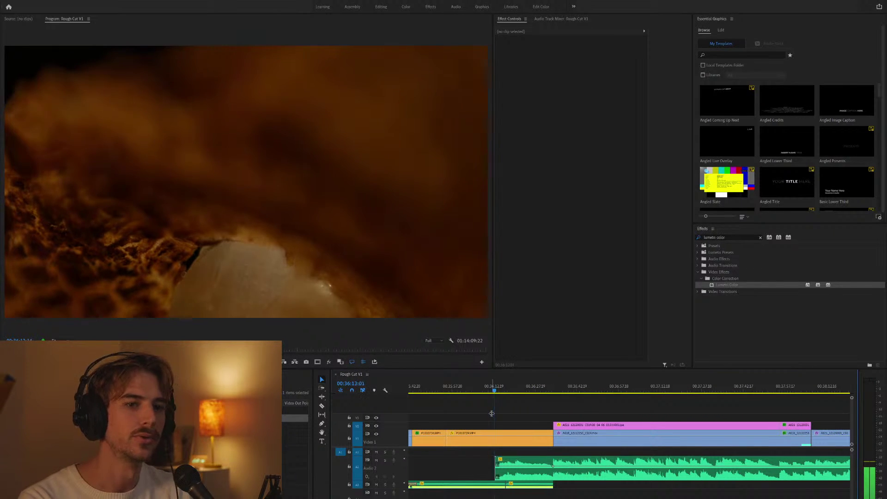
scroll(485, 412, down, 2)
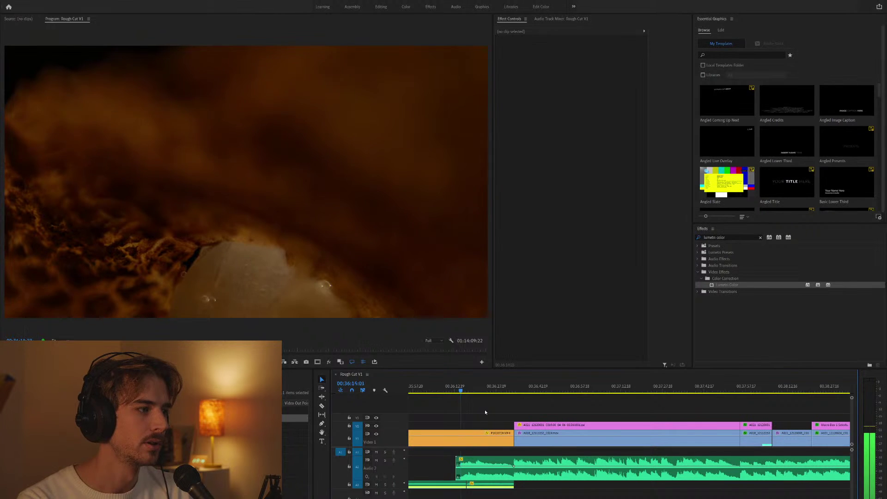
key(minus)
scroll(600, 408, up, 3)
Go to the start of the next clip at 00:36:34:07 and skim the overlaid shots up to 00:38:07:06.
key(Down)
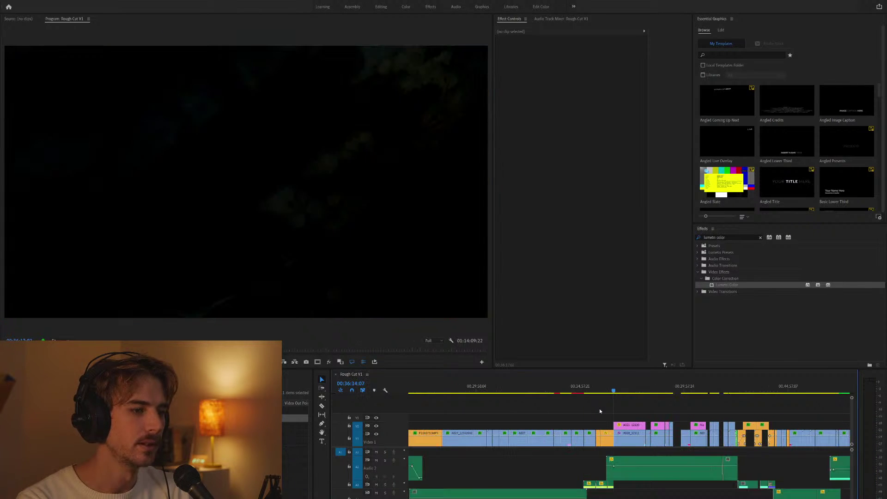
scroll(646, 407, down, 3)
drag(577, 389, 688, 389)
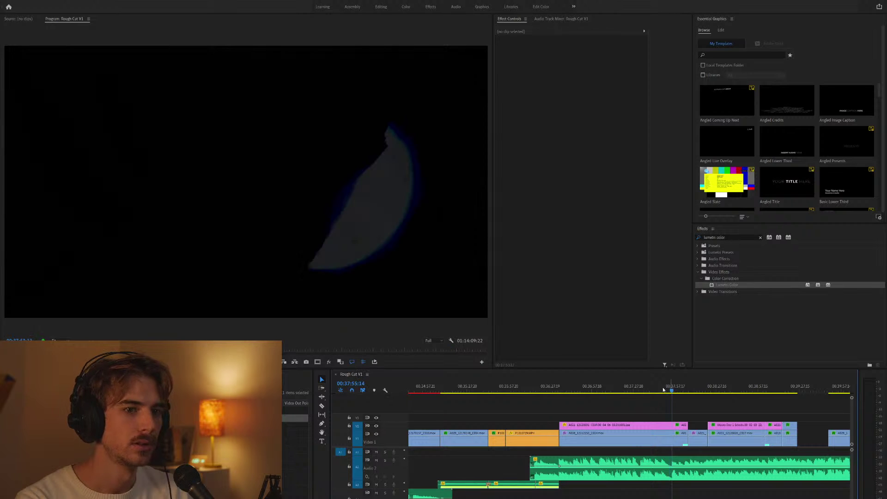
key(equal)
scroll(655, 415, down, 5)
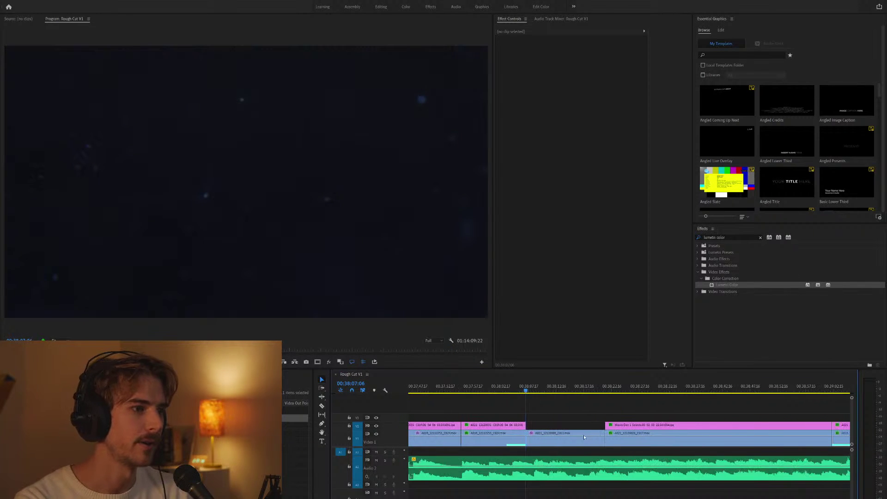
Go on to 00:40:36:05 and inspect the effects of the pink overlay clip and the blue clip beneath it.
key(minus)
key(Down)
key(minus)
click(628, 421)
scroll(646, 420, down, 5)
key(Down)
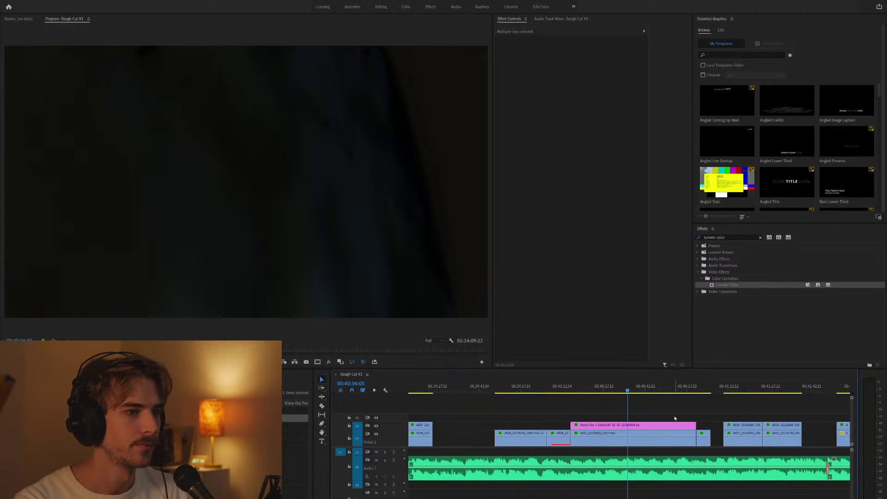
click(658, 424)
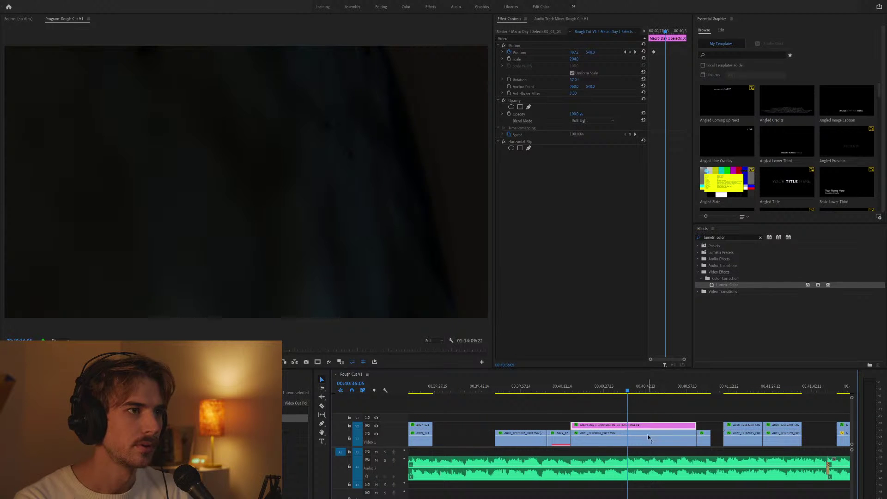
click(633, 437)
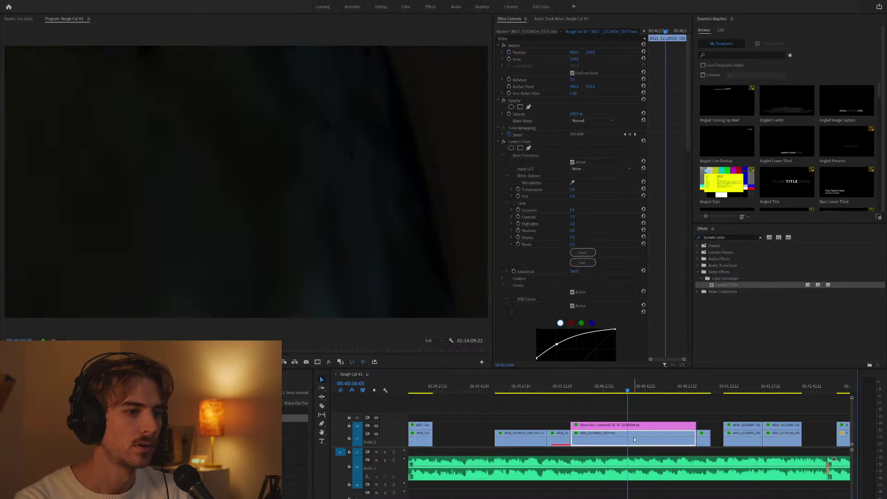
Copy the Lumetri Color effect from that blue clip and paste it onto the matching clip at 00:38:42:16.
click(606, 414)
key(minus)
click(470, 390)
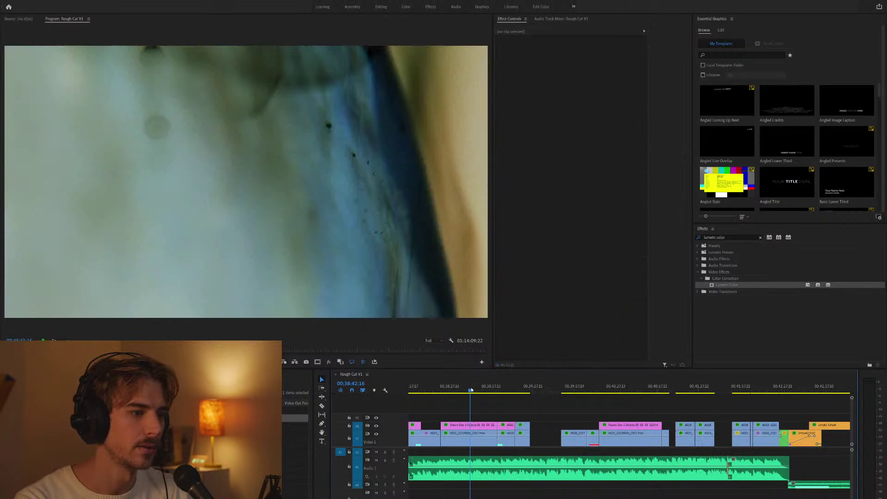
click(474, 442)
click(626, 442)
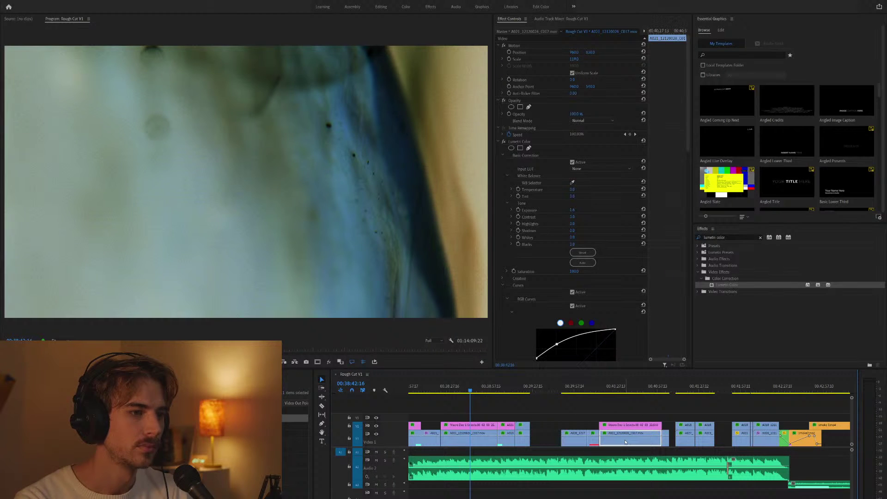
click(523, 143)
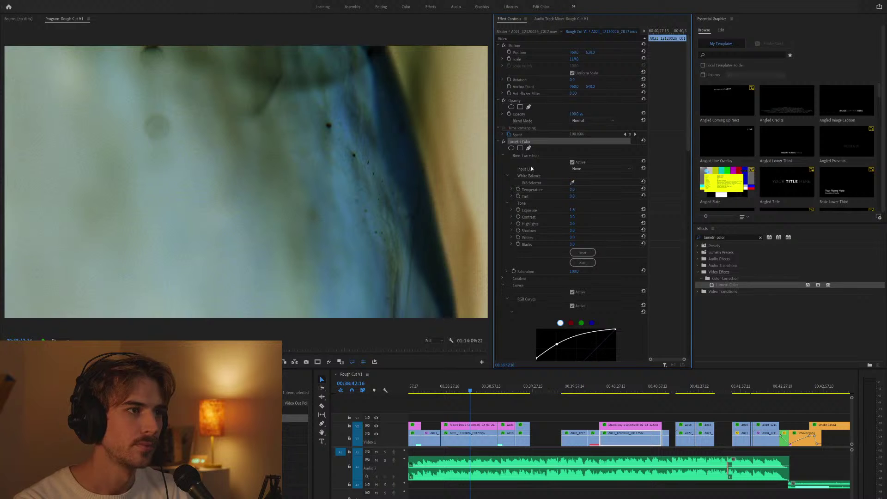
click(475, 444)
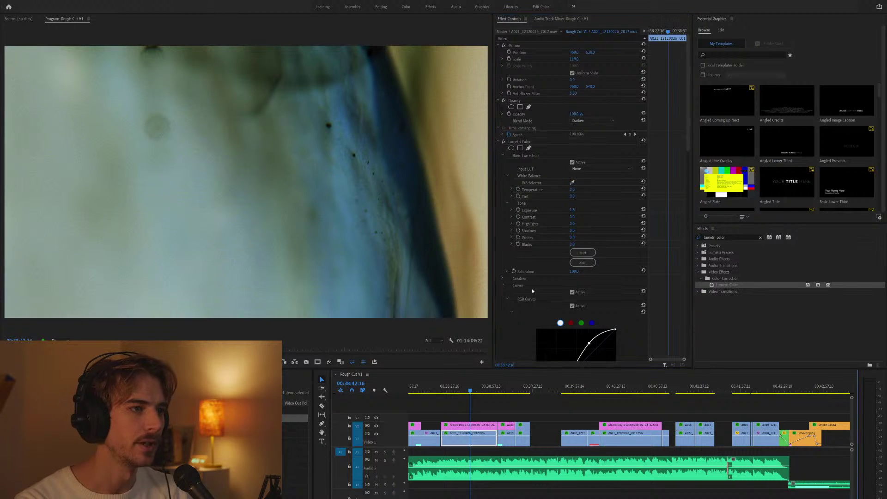
click(499, 142)
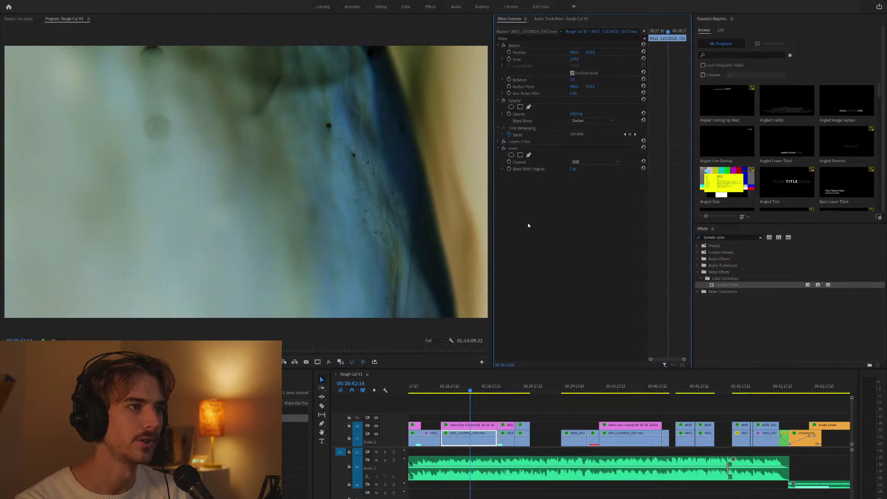
key(ctrl+v)
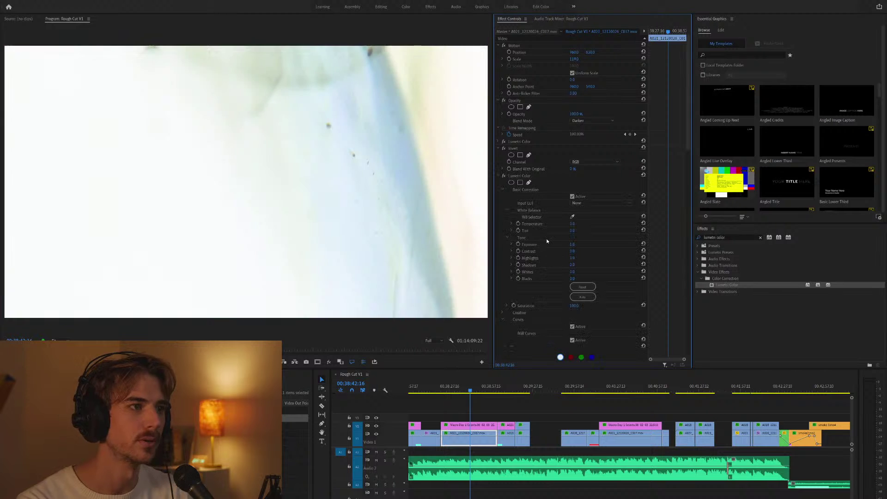
Delete the original Lumetri Color and Invert effects from the clip at 00:38:42:16, keeping only the pasted Lumetri Color.
click(526, 143)
key(Delete)
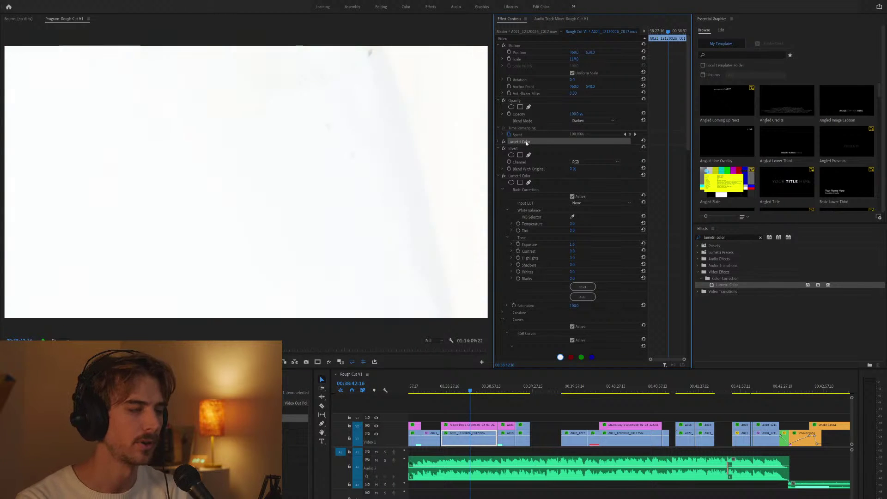
click(522, 142)
key(Delete)
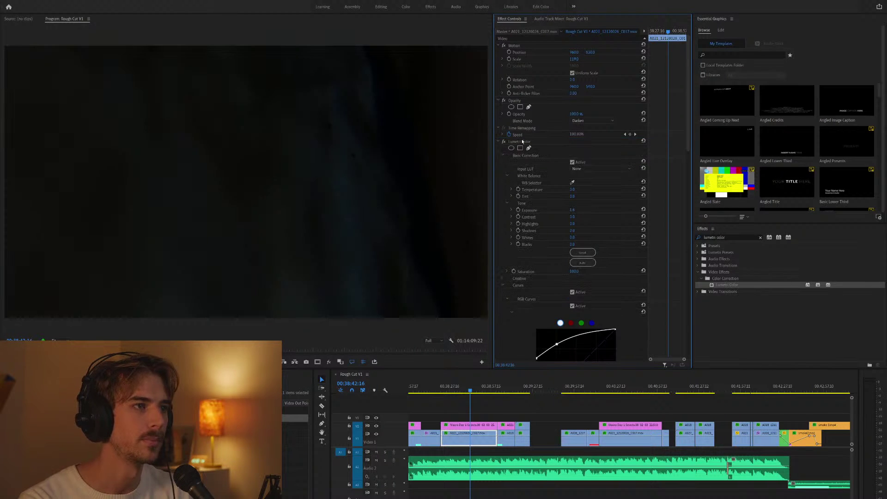
Play the regraded clip from about 00:38:28:13, check its pink overlay's effects, and skip ahead to about 00:38:59:20.
click(458, 389)
key(space)
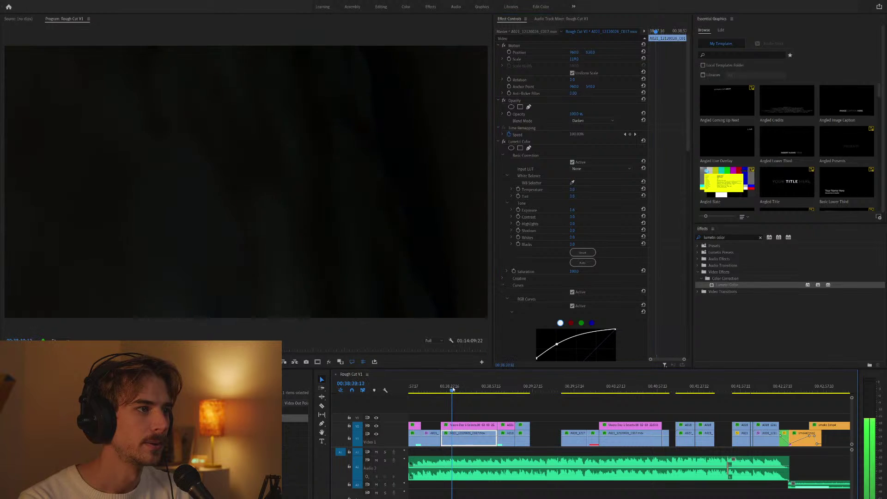
click(471, 427)
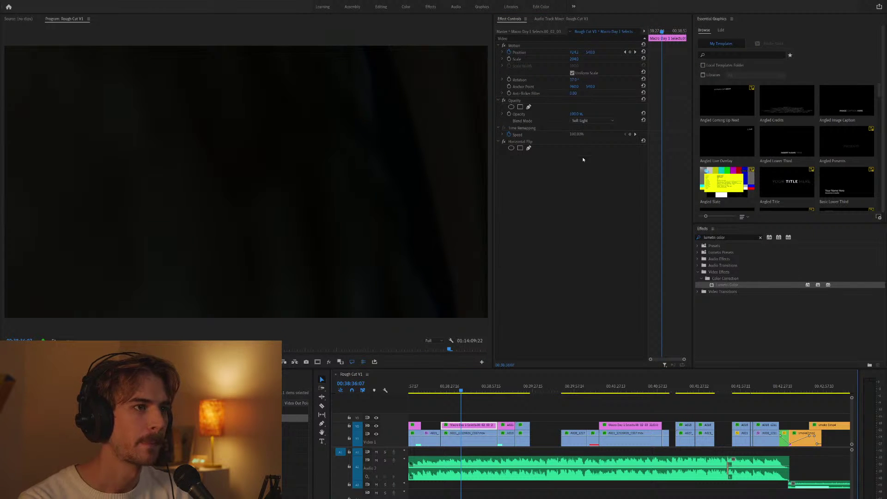
click(499, 387)
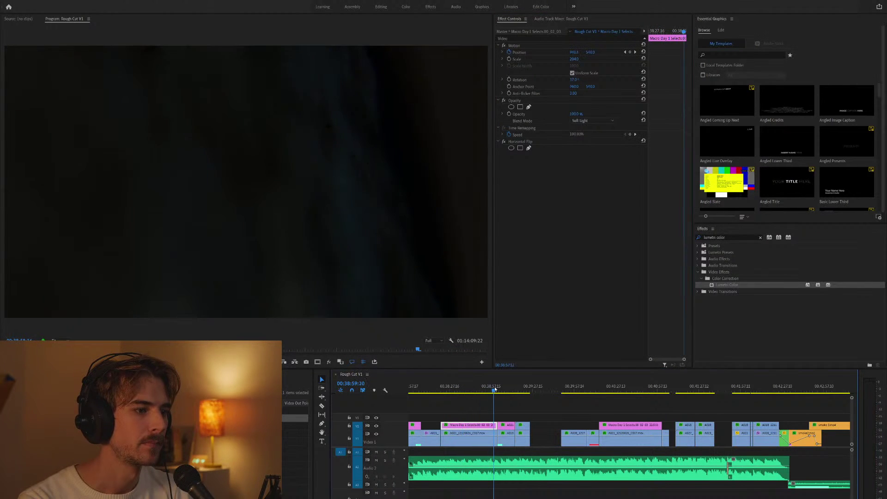
Play the shot from about 00:39:18:22 and stop on it at 00:39:21:09.
click(521, 387)
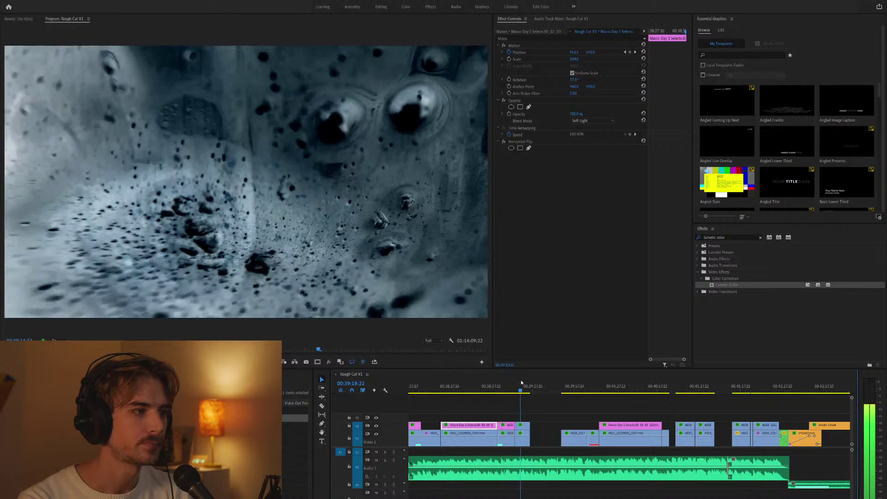
scroll(607, 441, up, 3)
key(space)
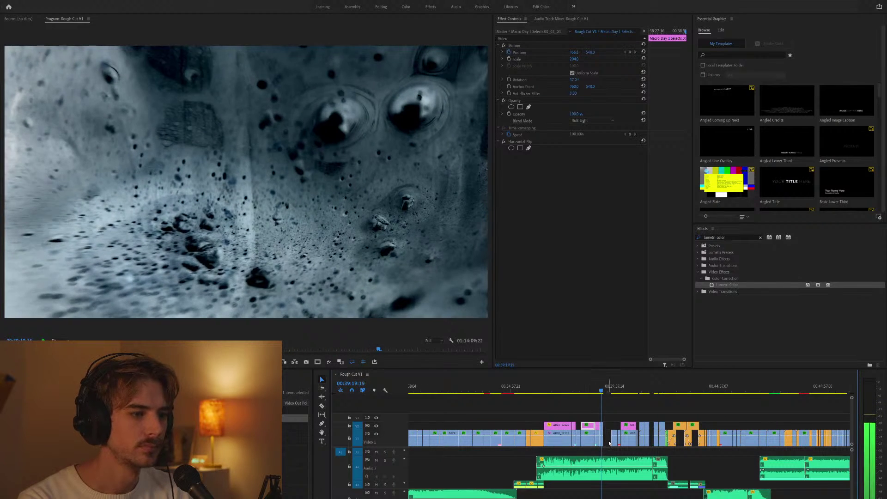
key(space)
scroll(606, 428, up, 3)
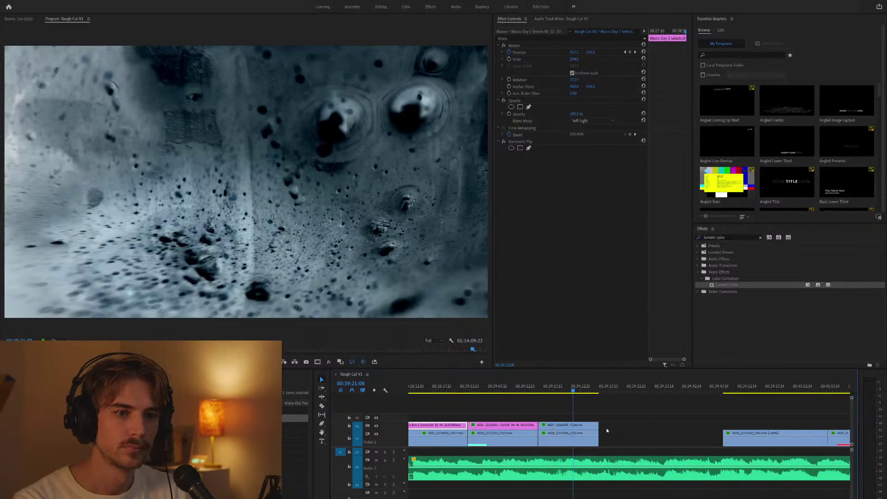
scroll(587, 423, down, 1)
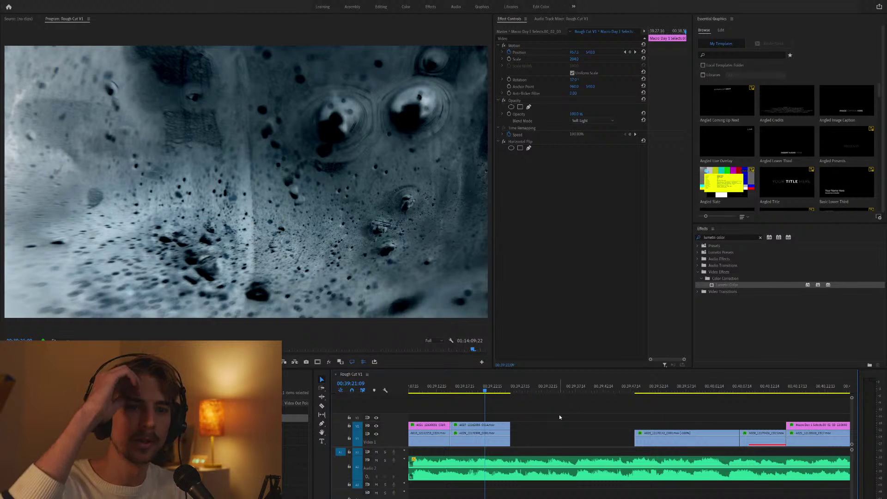
Open the Lumetri Color curves of the upper blue clip at 00:39:21:09.
click(494, 427)
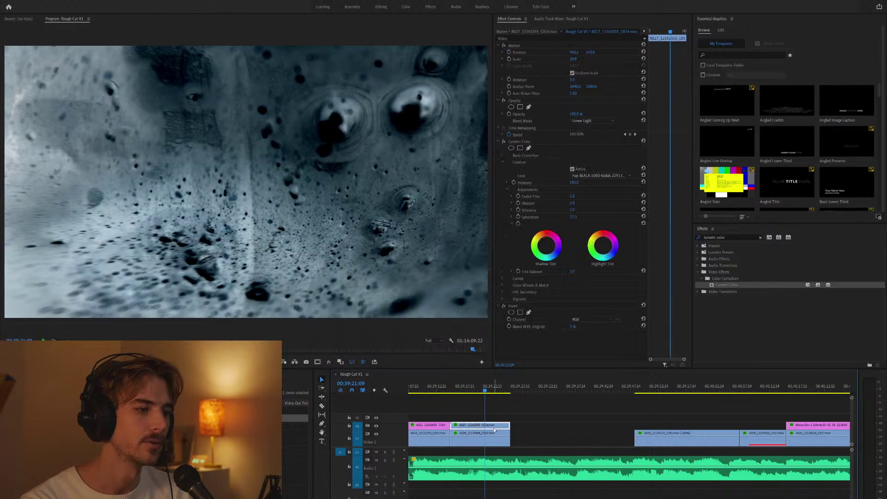
click(498, 143)
click(499, 142)
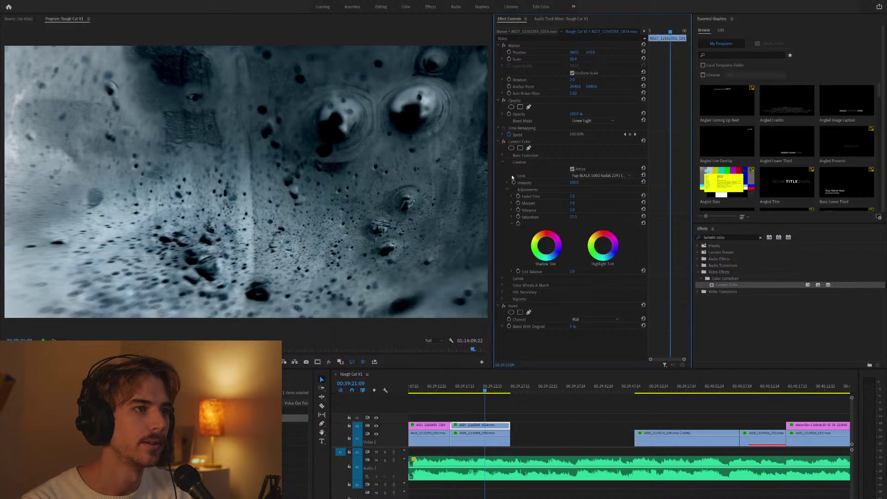
click(501, 278)
scroll(501, 257, down, 3)
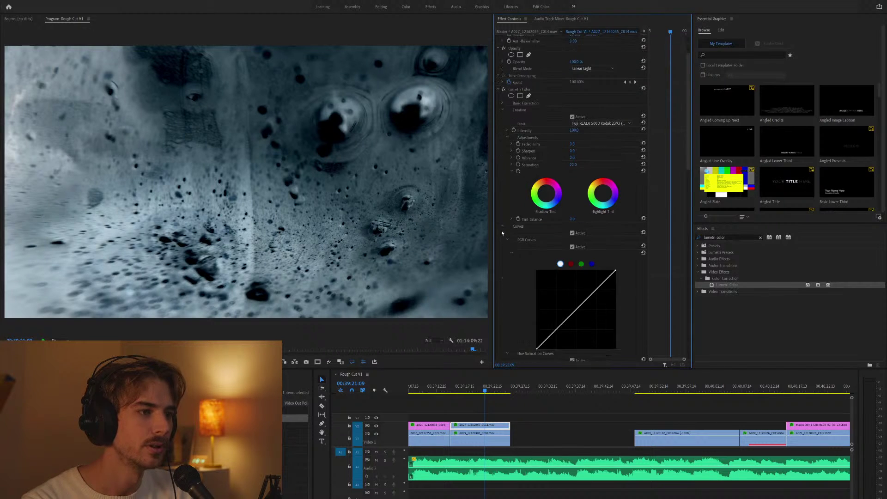
Try bowing the upper clip's RGB curve upward in the highlights and midtones, resetting the curve each time.
drag(599, 265, 587, 258)
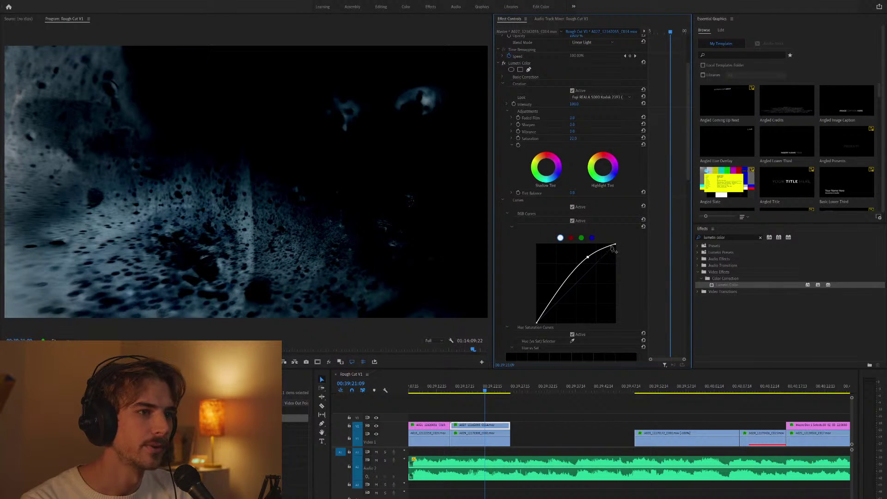
click(643, 227)
drag(584, 281, 578, 272)
key(space)
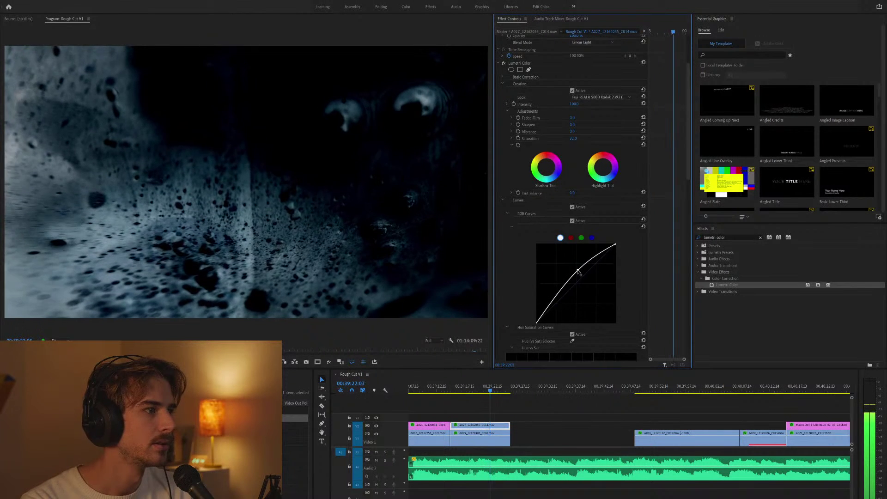
click(643, 227)
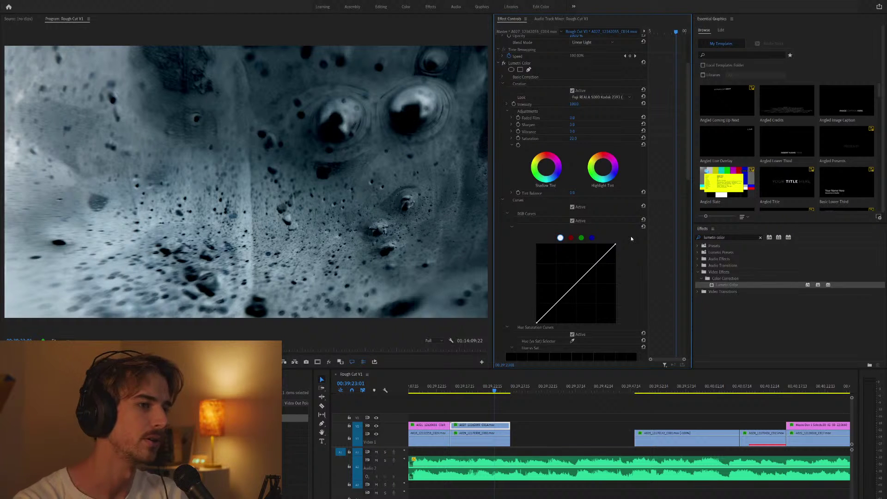
Try lifting the low end of the upper clip's RGB curve while holding its midtones with a second point.
scroll(617, 236, down, 3)
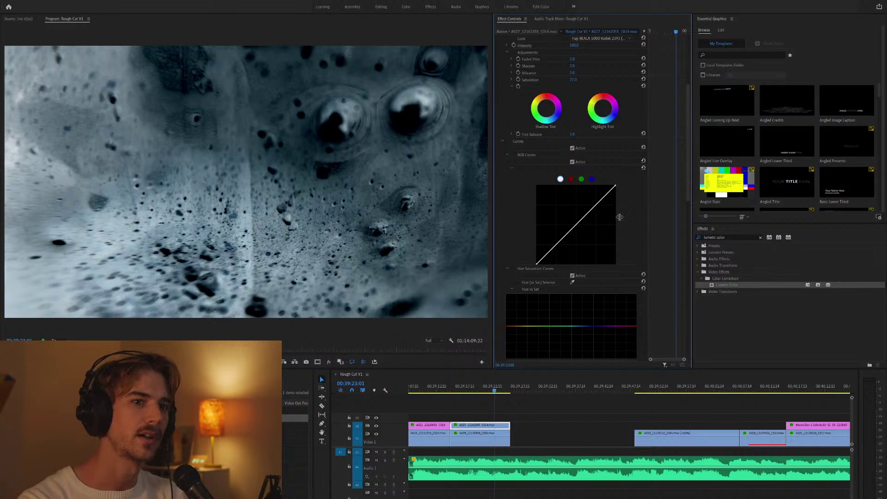
drag(615, 187, 623, 185)
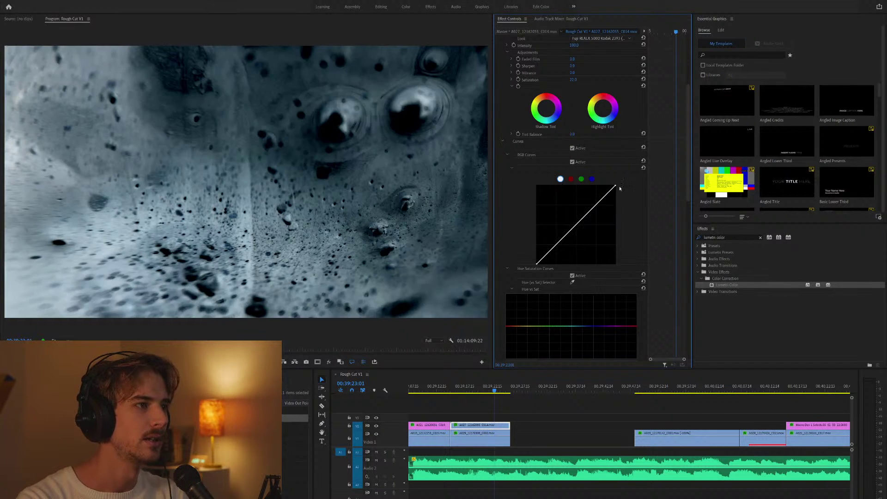
drag(548, 255, 547, 250)
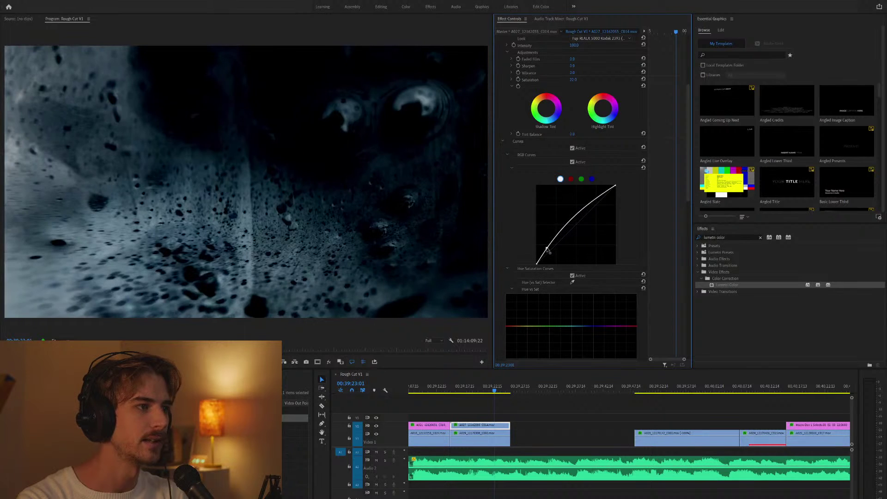
ctrl+click(580, 212)
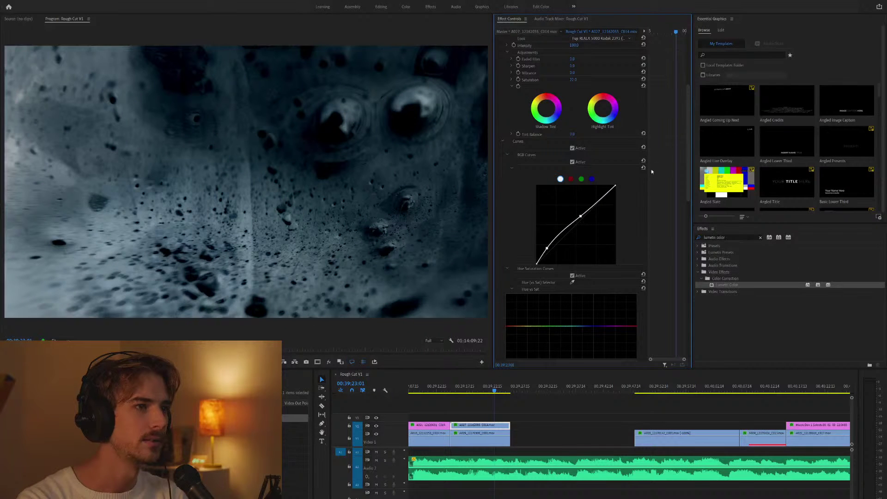
Raise the black point of the upper clip's RGB curve by over a third of its height and pull the midtones slightly down.
drag(547, 248, 529, 244)
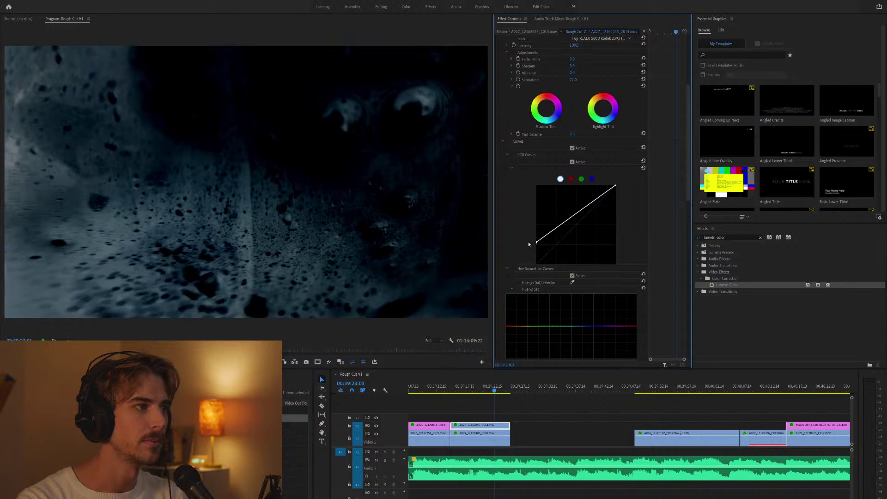
drag(575, 217, 578, 222)
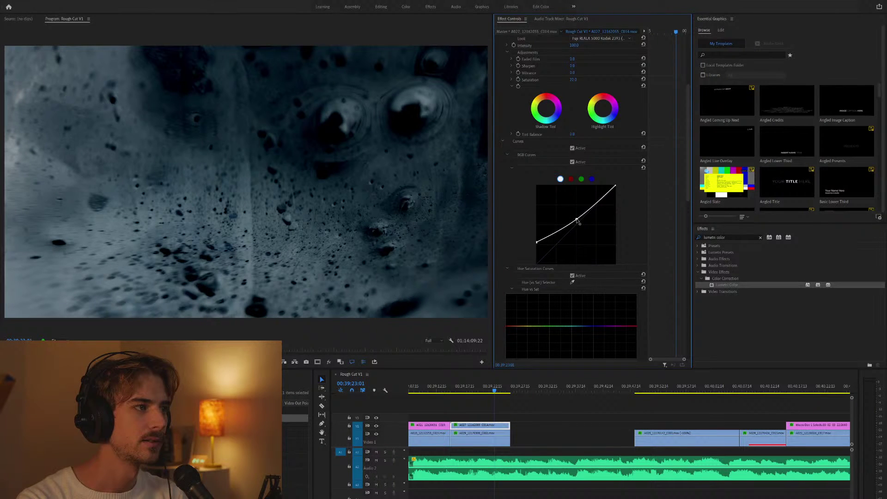
drag(536, 242, 536, 233)
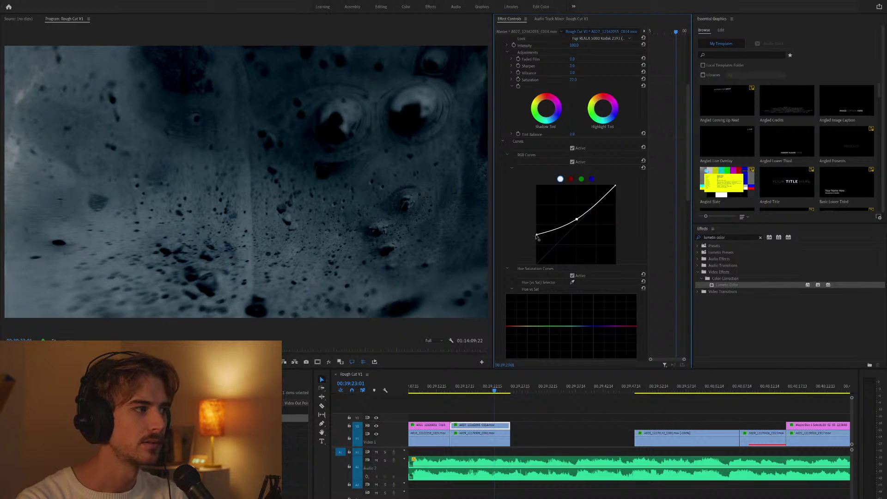
scroll(609, 187, down, 2)
scroll(609, 188, up, 2)
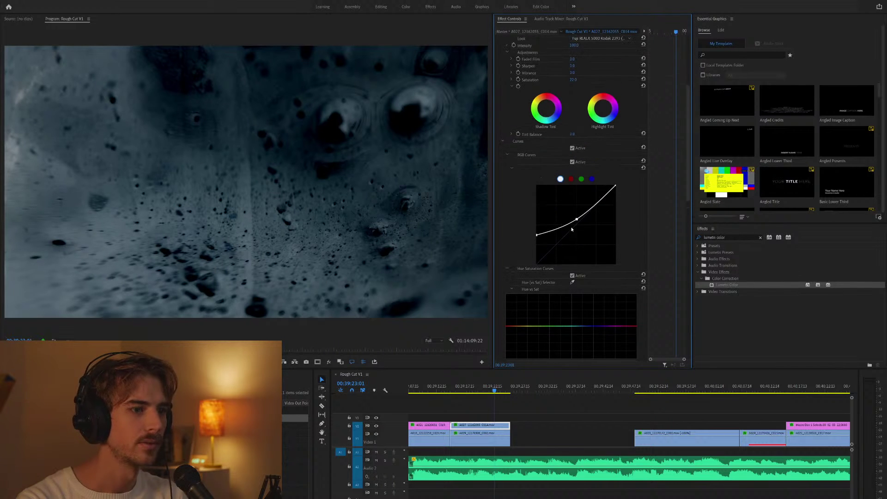
Try raising the midtones and black point of the RGB curve on the lower blue clip, resetting the curve.
click(481, 439)
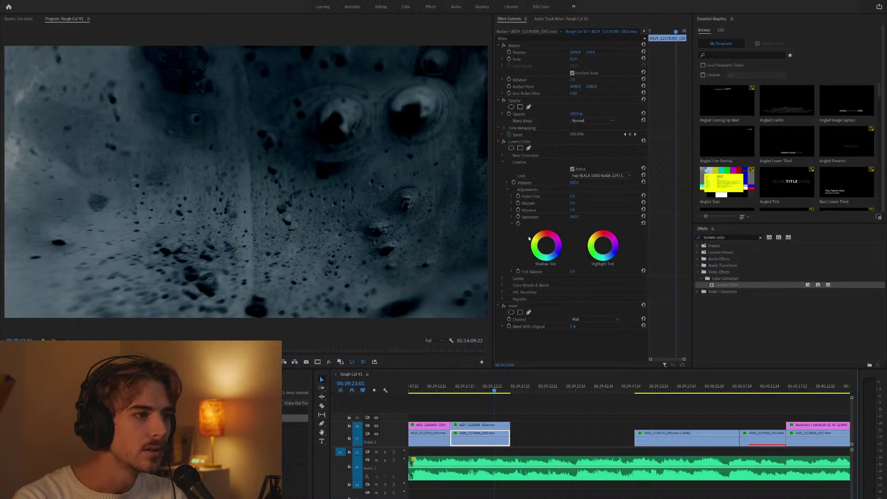
click(502, 278)
scroll(573, 258, down, 4)
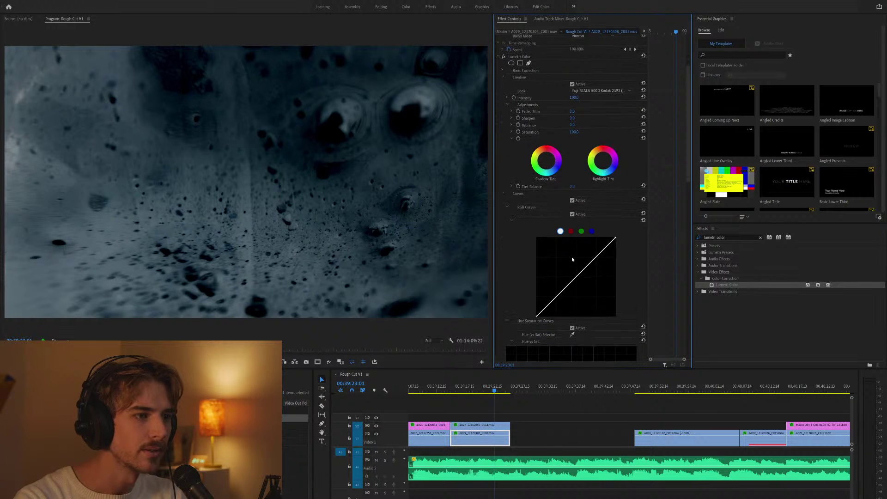
drag(581, 272, 577, 265)
click(643, 220)
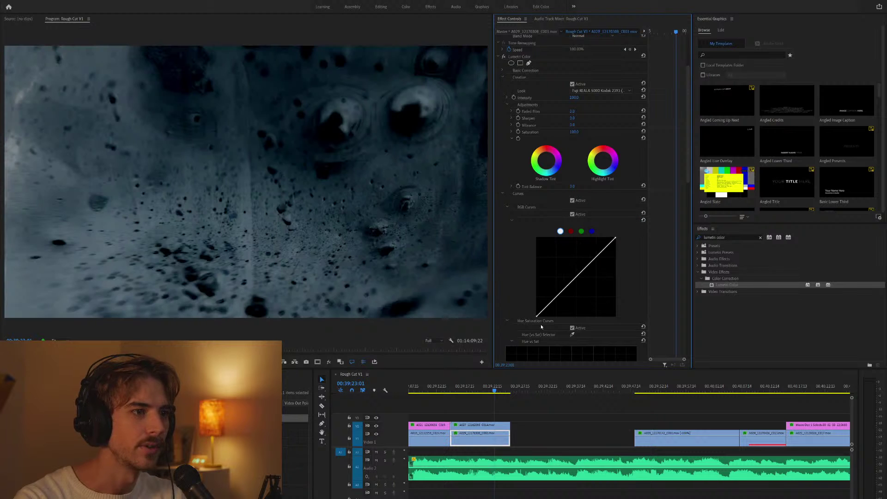
mouse_move(537, 318)
mouse_down()
mouse_move(531, 297)
mouse_move(532, 308)
mouse_up()
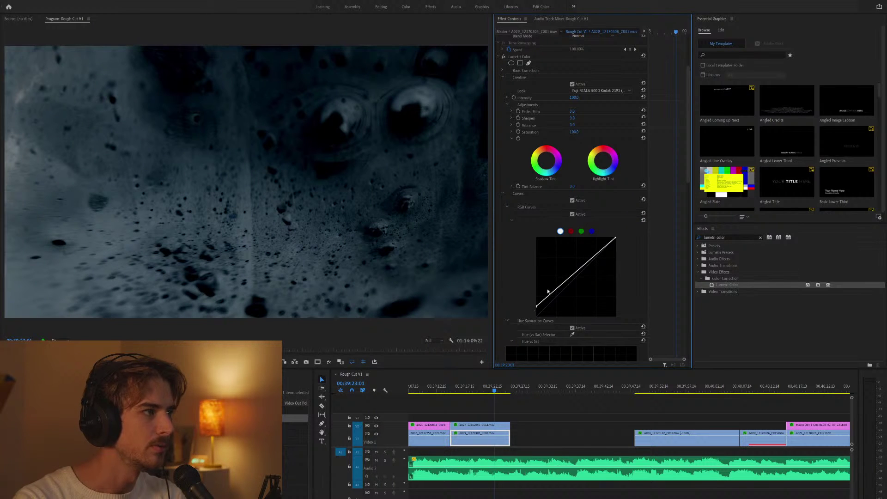
drag(536, 305, 535, 317)
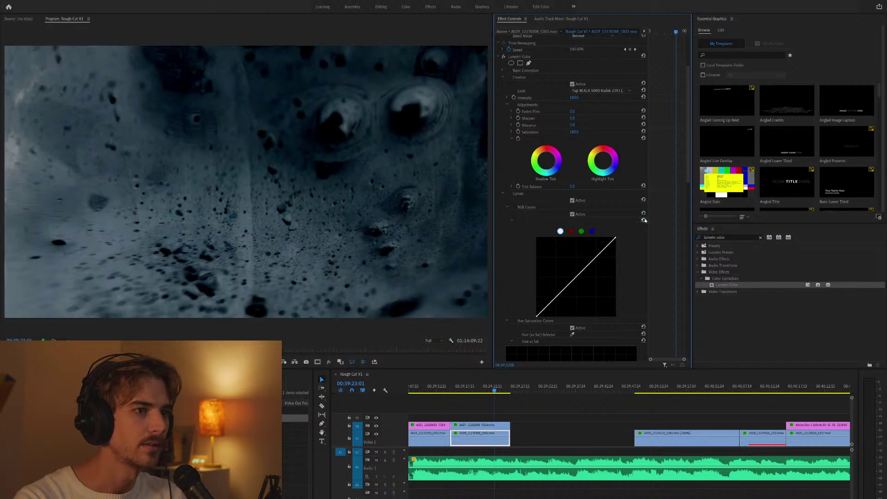
Try moving the lower clip's RGB curve black point inward with raised midtones, then reset the curve and test its white point.
scroll(540, 243, down, 3)
scroll(603, 196, down, 1)
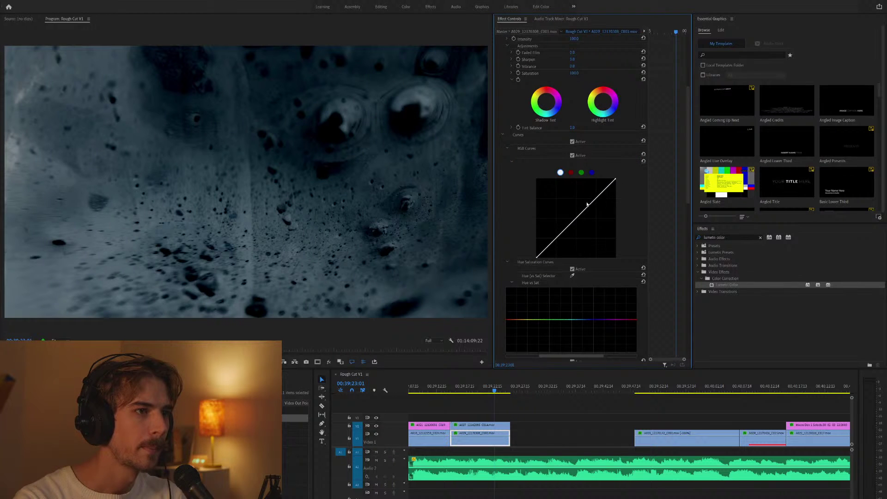
click(571, 223)
drag(537, 260, 557, 258)
mouse_move(573, 225)
mouse_down()
mouse_move(567, 214)
mouse_move(577, 217)
mouse_up()
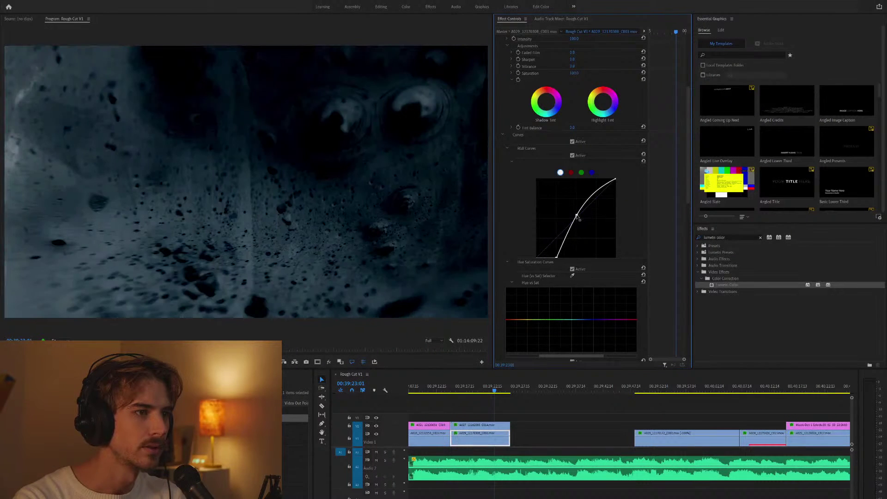
click(644, 160)
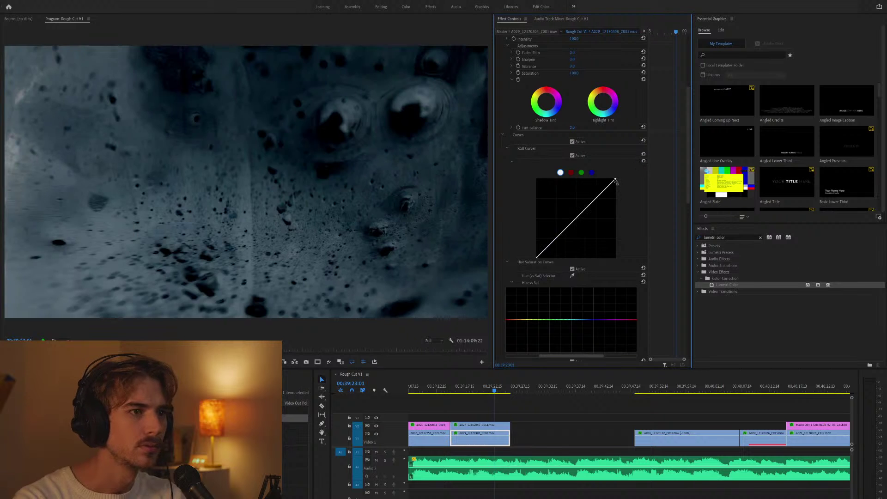
mouse_move(616, 181)
mouse_down()
mouse_move(614, 200)
mouse_move(628, 174)
mouse_up()
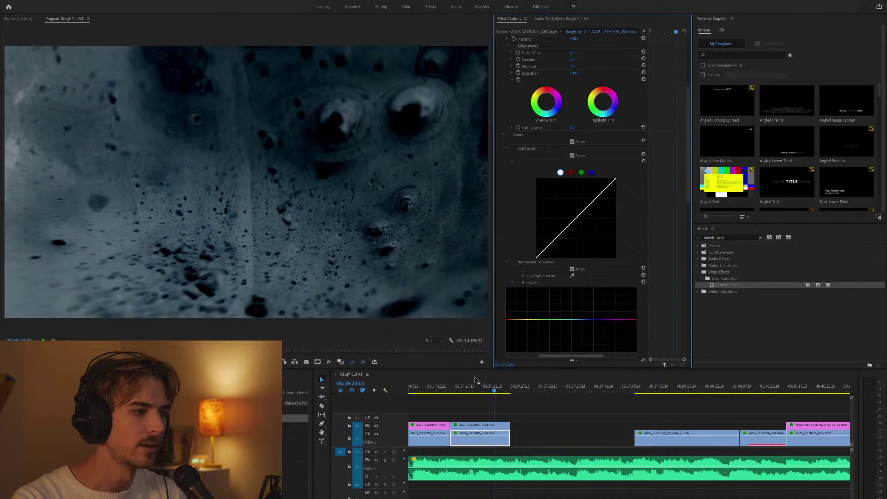
Deselect the clip and play the regraded shot from about 00:39:16:13.
click(448, 389)
mouse_move(448, 390)
mouse_down()
mouse_move(437, 389)
mouse_move(459, 387)
mouse_up()
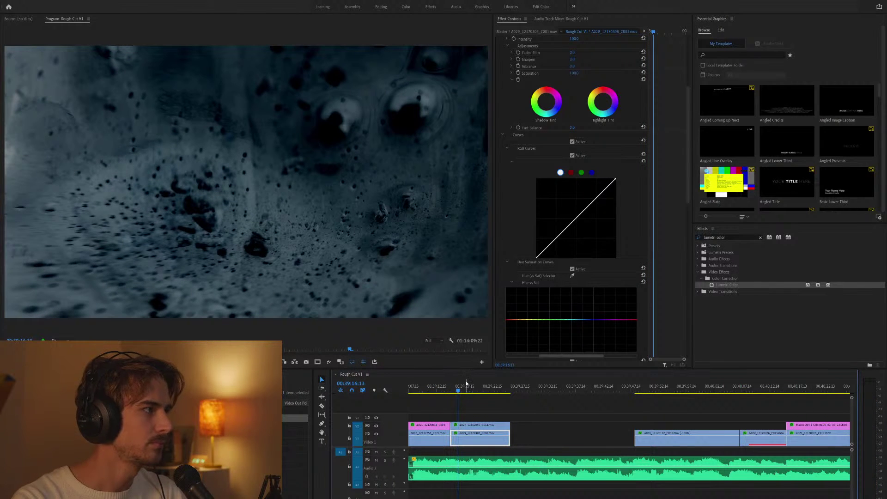
key(space)
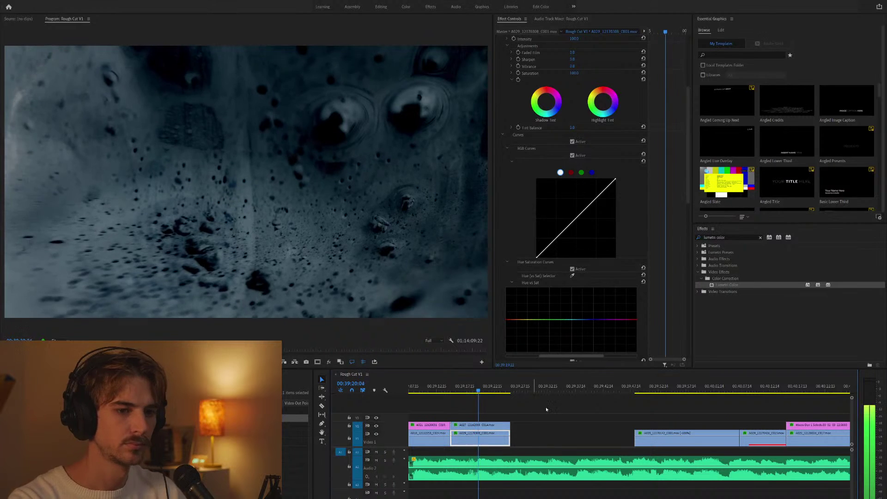
click(580, 406)
key(minus)
key(minus)
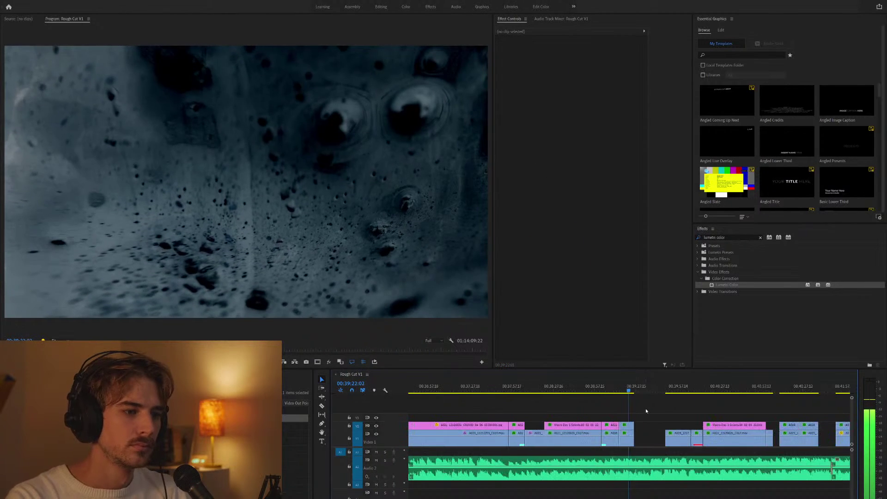
Skip to the next shot at 00:39:48:08, play it, and scrub ahead to the start of the pink overlay clip.
key(Down)
key(Down)
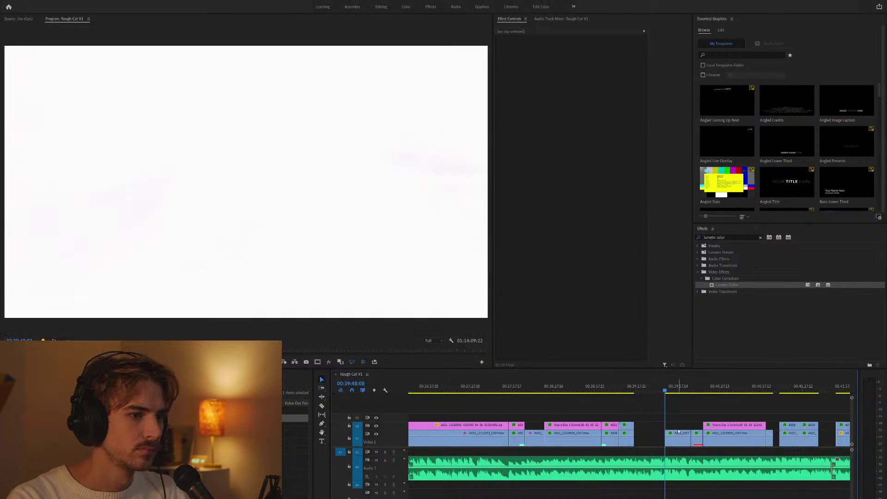
key(equal)
key(space)
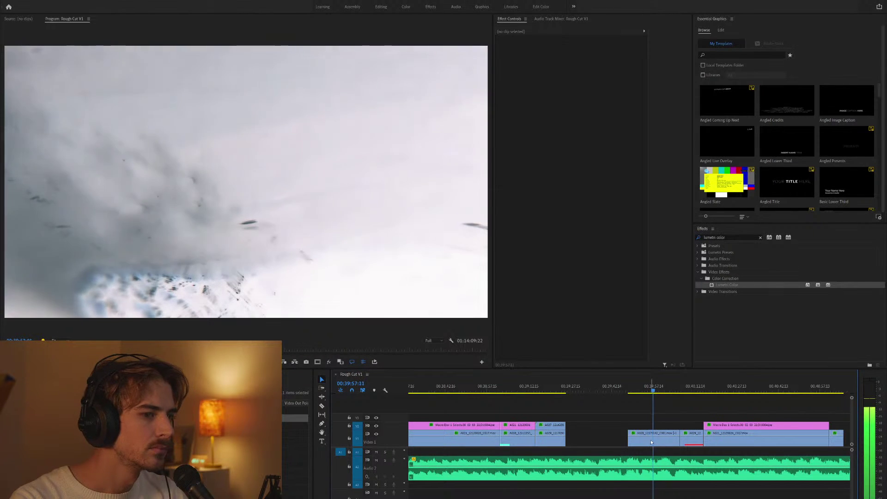
drag(656, 387, 707, 386)
Play the end of the regraded shot from 00:39:22:23 through into the gap after it.
click(557, 386)
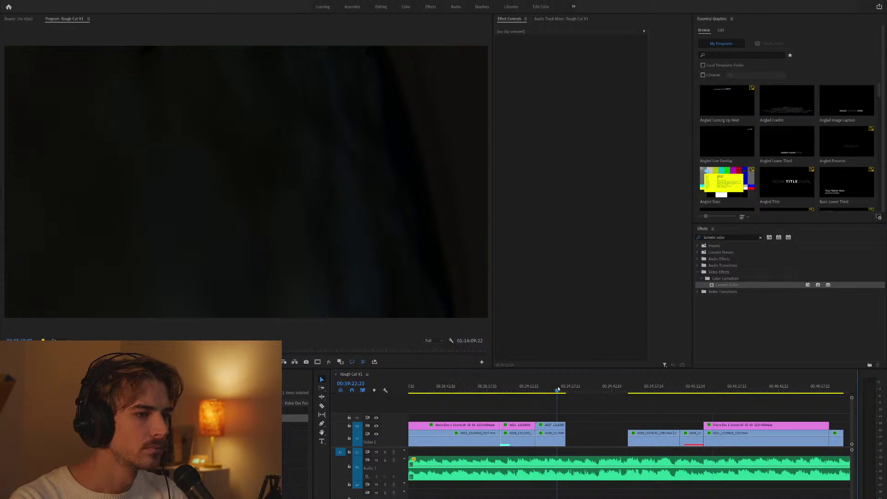
key(space)
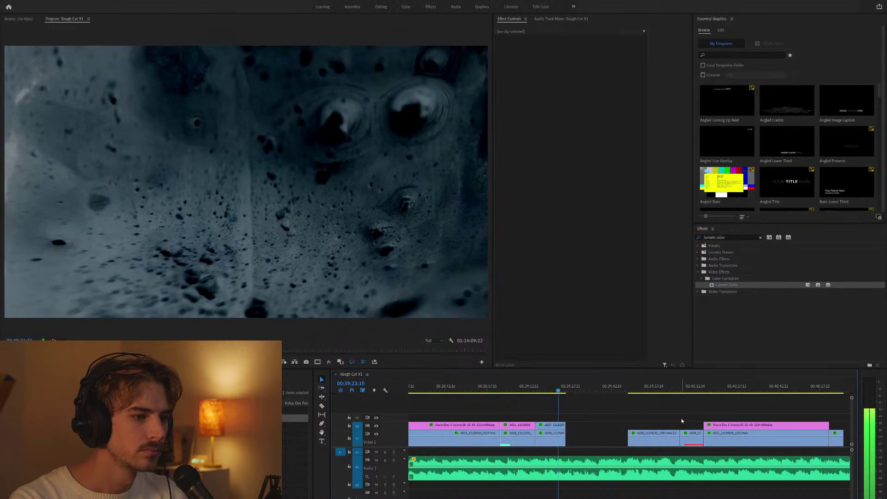
key(minus)
key(minus)
key(minus)
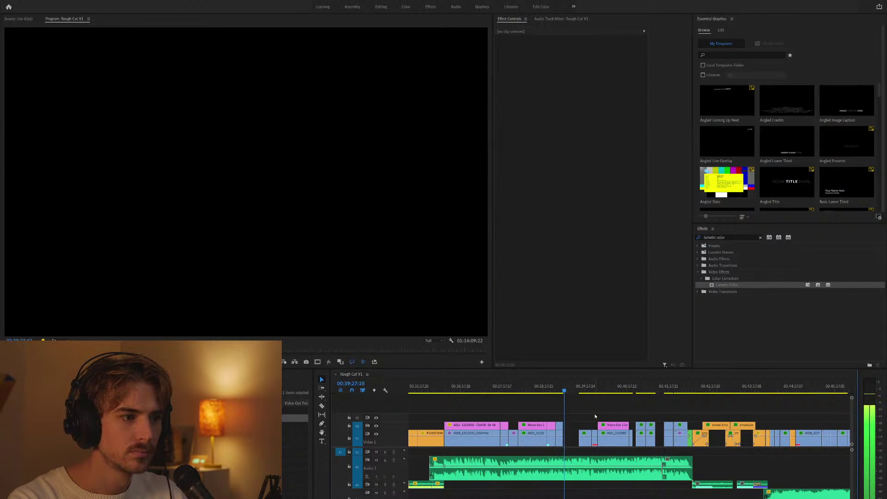
Skip ahead from the gap to the shots around 00:41:06, and return to the start of the pink overlay clip near 00:40:15.
key(equal)
key(equal)
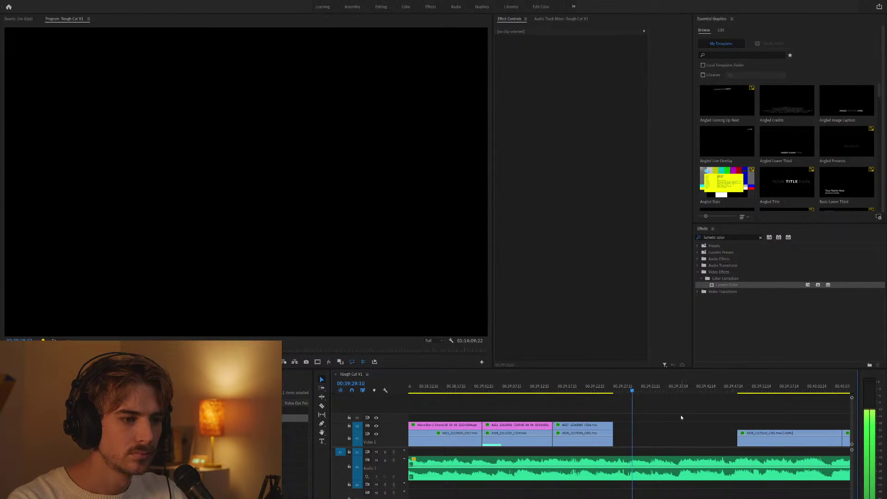
key(Down)
key(Down)
key(Down)
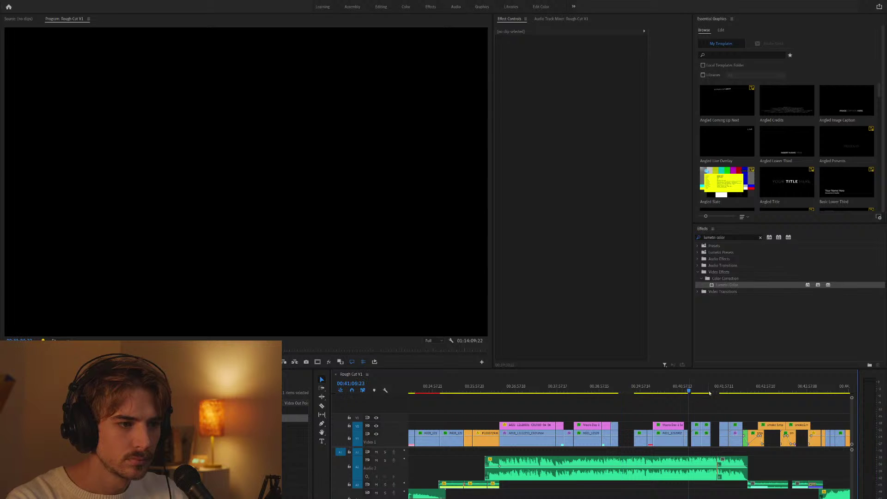
key(equal)
key(minus)
key(Up)
key(Up)
key(Up)
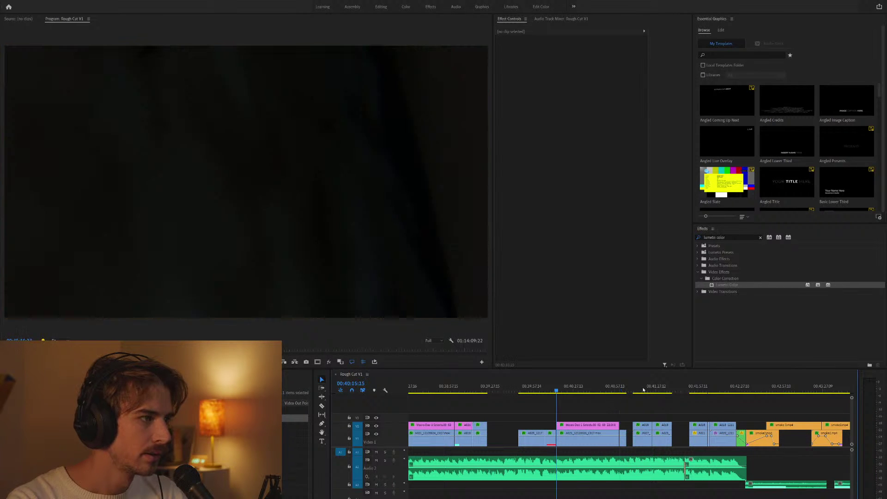
Scrub past the pink overlay clip and view the stacked shots around 00:41:24:21.
drag(617, 389, 641, 386)
key(=)
key(=)
click(674, 389)
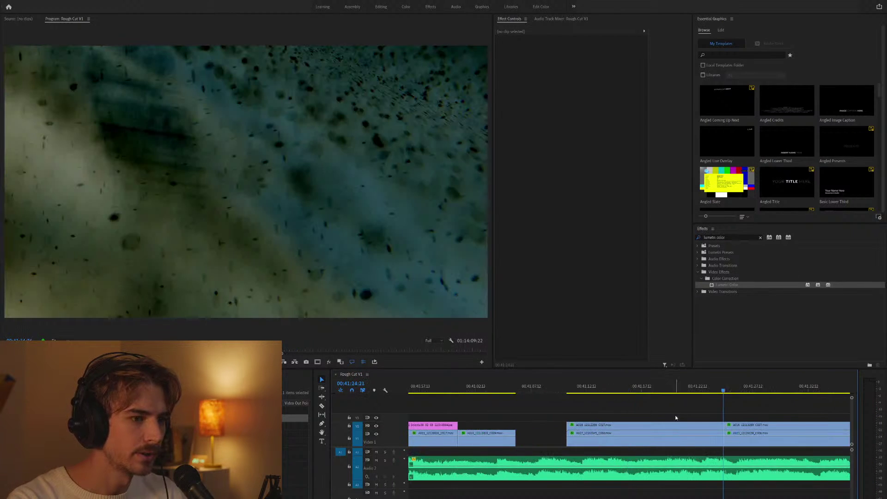
key(minus)
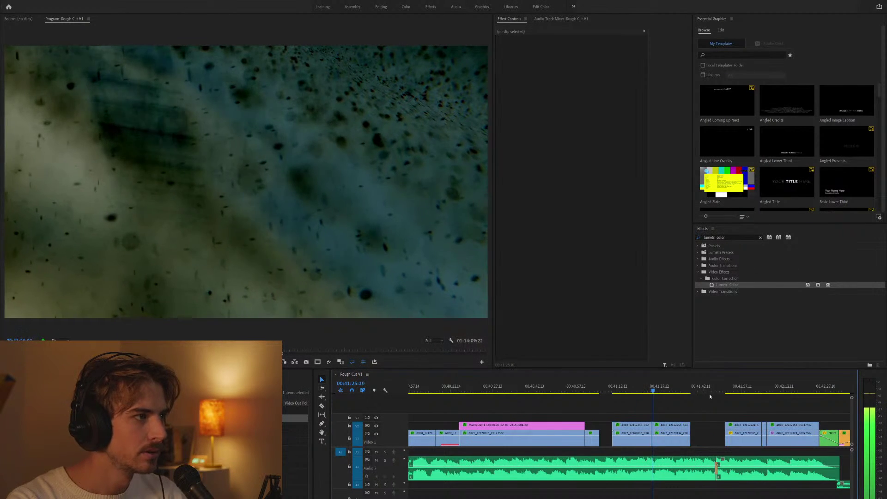
Skip to the following shots, fast-forward to about 00:42:01:20, and select the two stacked clips there.
key(Down)
key(Down)
key(l)
key(l)
key(l)
key(=)
key(=)
key(=)
key(=)
drag(751, 410, 754, 432)
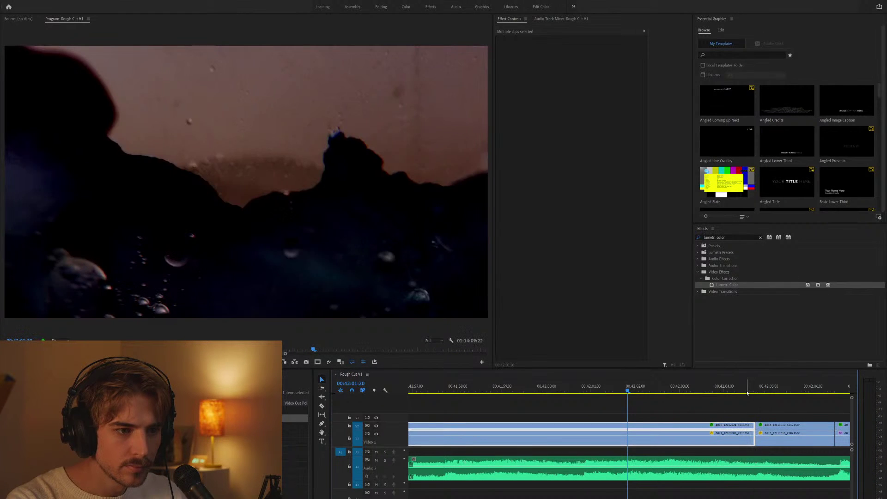
Scrub across the cut after the selected clips and view the dark blue shots up to about 00:42:06:12.
click(759, 390)
drag(759, 390, 771, 390)
key(minus)
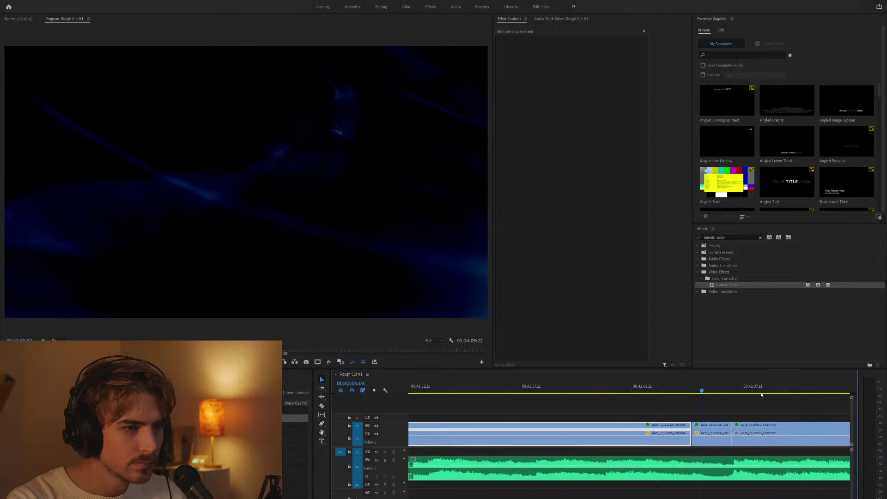
key(minus)
key(minus)
key(minus)
key(minus)
key(minus)
key(minus)
key(minus)
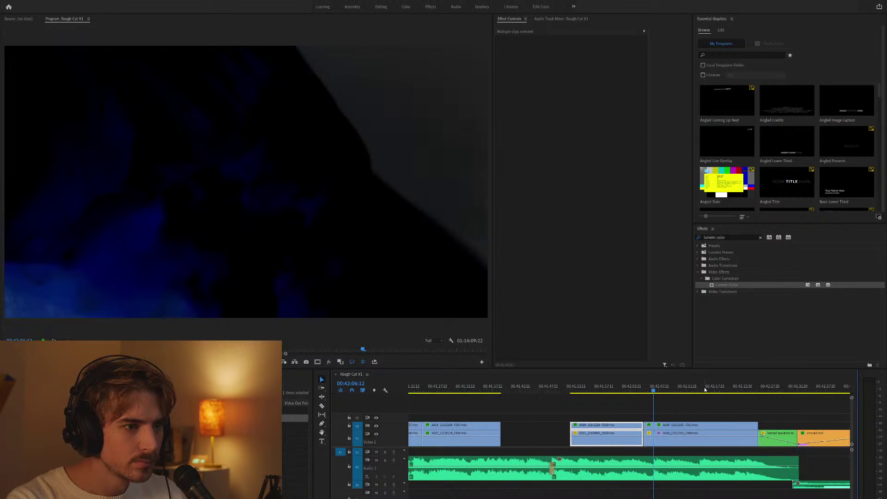
Jump to the orange clips near the end of the sequence at 01:10:36:00 and scrub to 01:10:51:17.
key(minus)
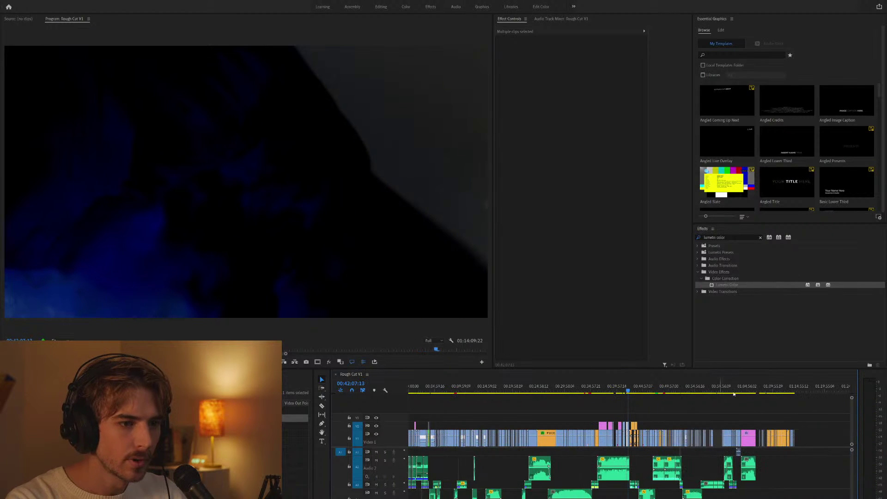
click(776, 388)
key(equal)
key(equal)
key(equal)
key(equal)
key(equal)
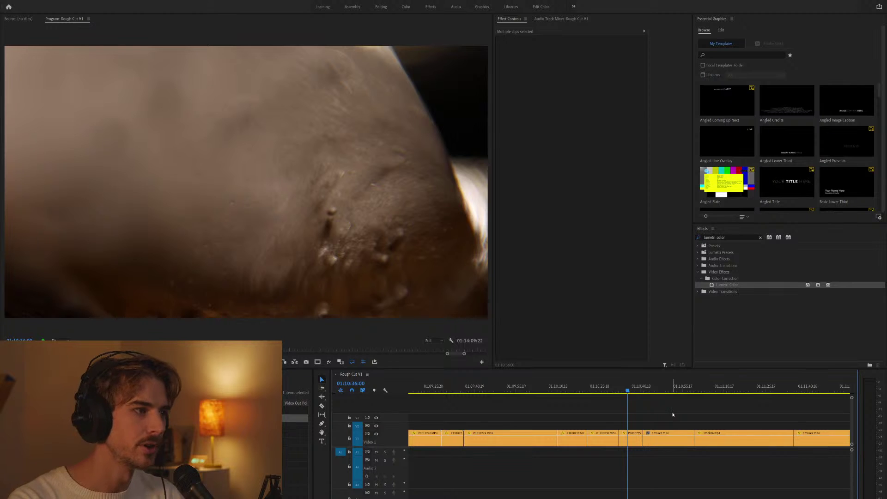
drag(643, 391, 671, 391)
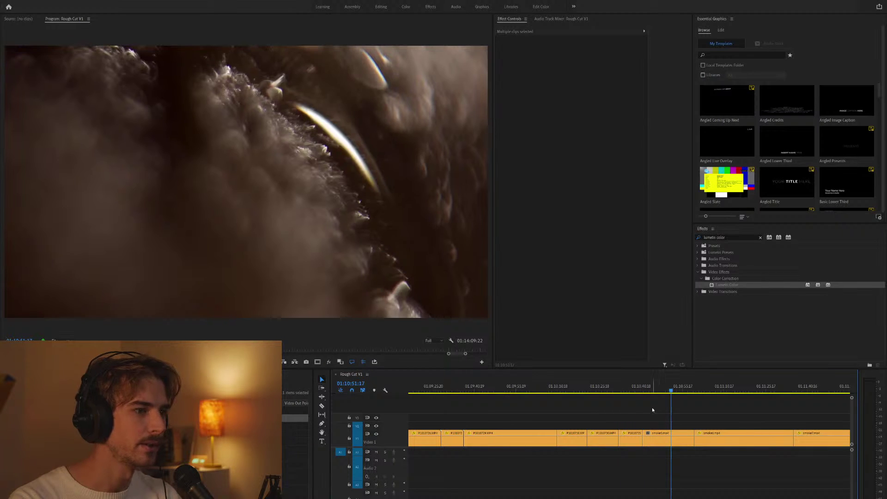
Try the Invert video effect on the clip starting at 01:10:41:10, and undo it.
key(Up)
click(675, 444)
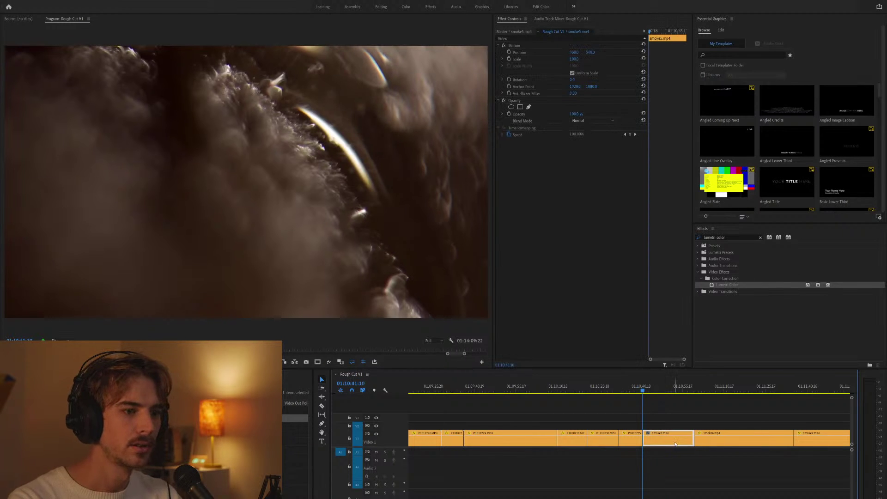
click(730, 238)
text(l)
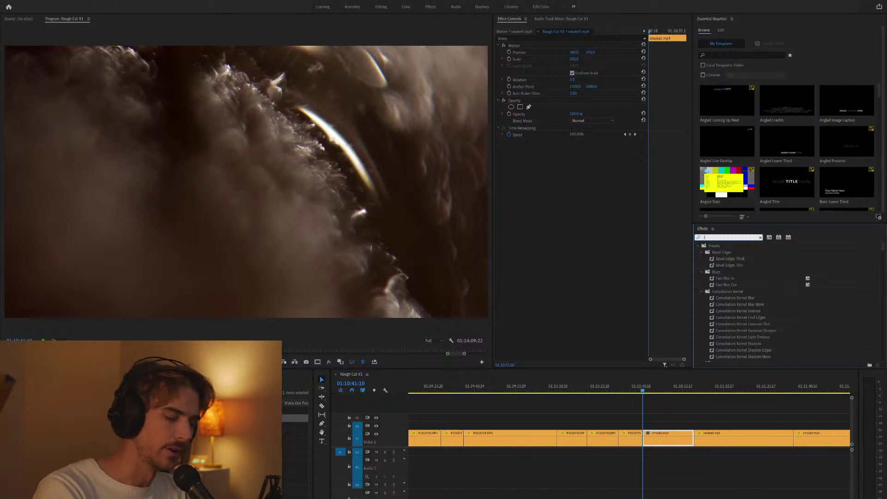
text(invert)
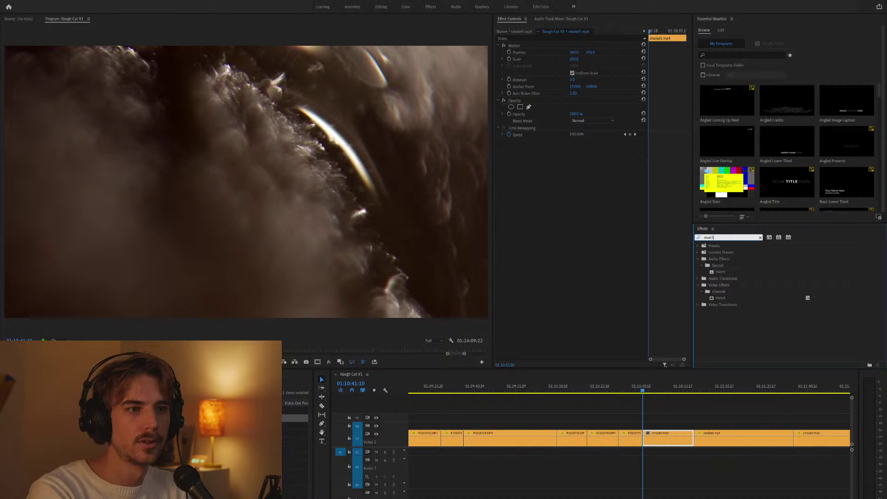
drag(720, 297, 666, 437)
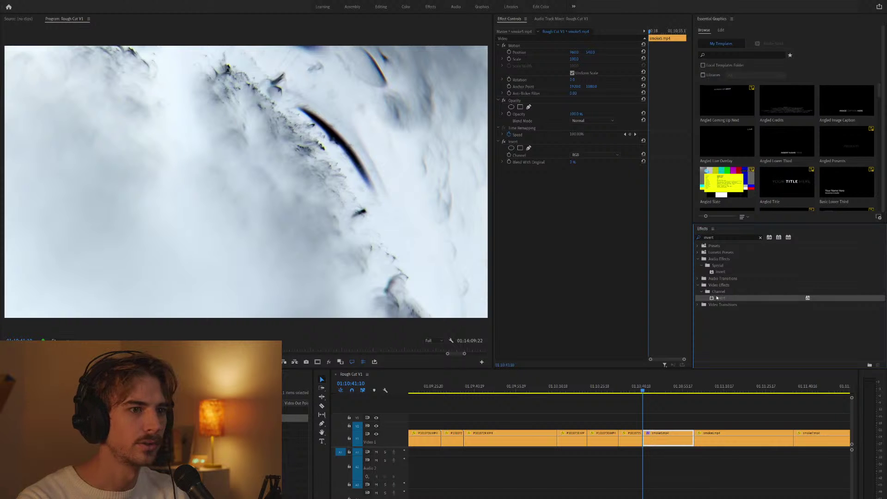
key(ctrl+z)
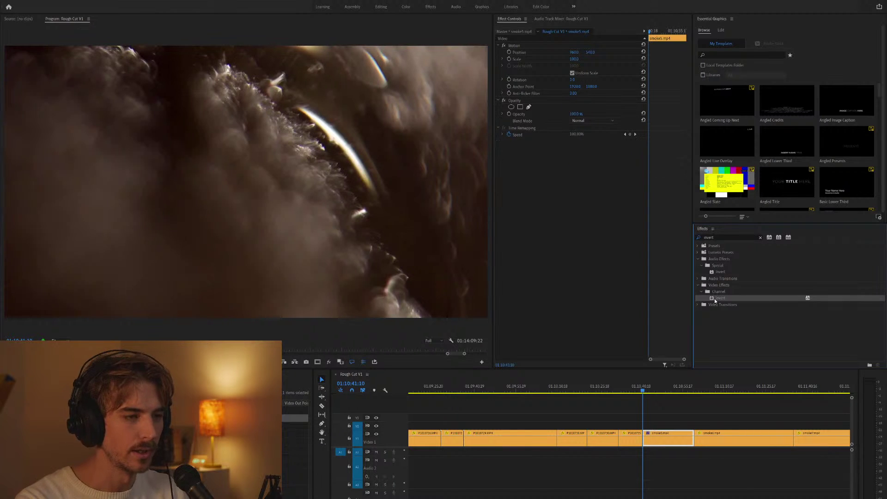
Move the playhead to 01:10:37:00 and select the short orange clip there.
click(630, 391)
click(635, 437)
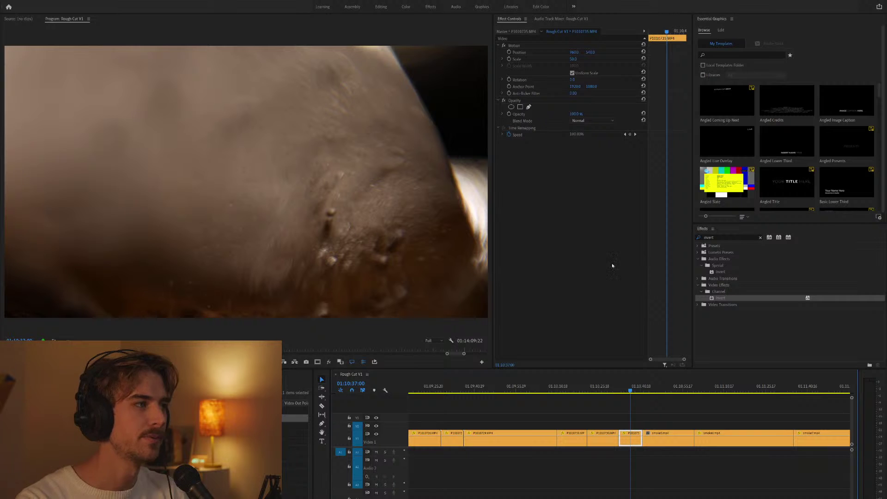
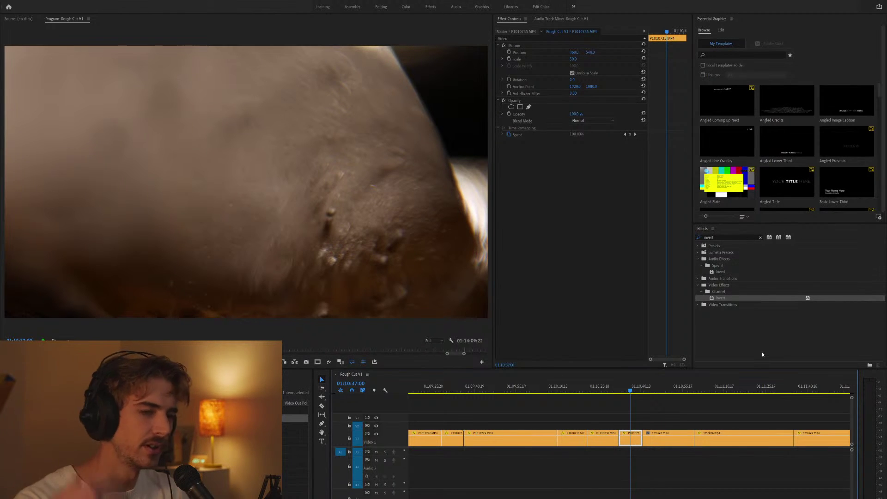
click(765, 343)
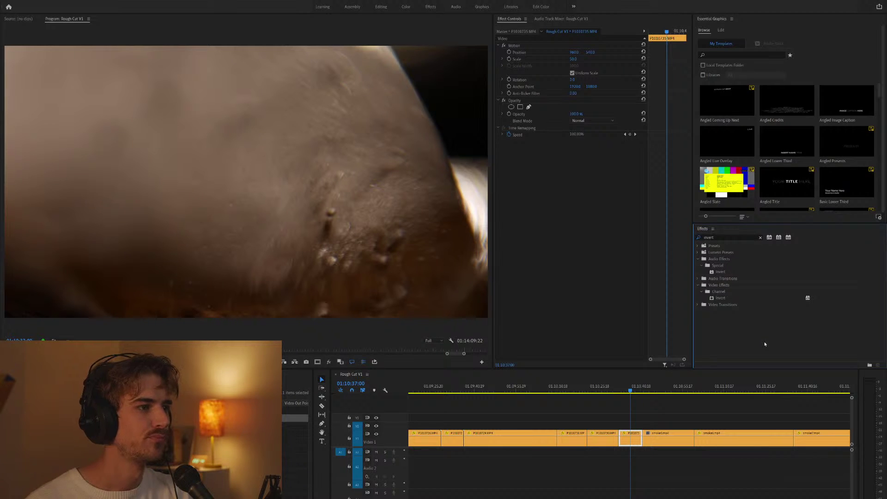
Step back through the preceding orange clips to the edit point at 01:09:13:14.
click(653, 390)
key(minus)
click(606, 389)
key(Up)
key(equal)
key(equal)
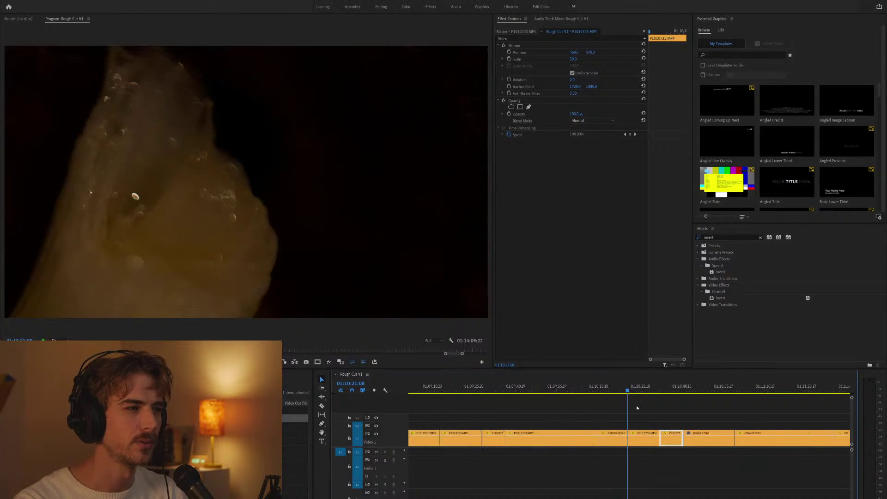
key(Up)
key(Up)
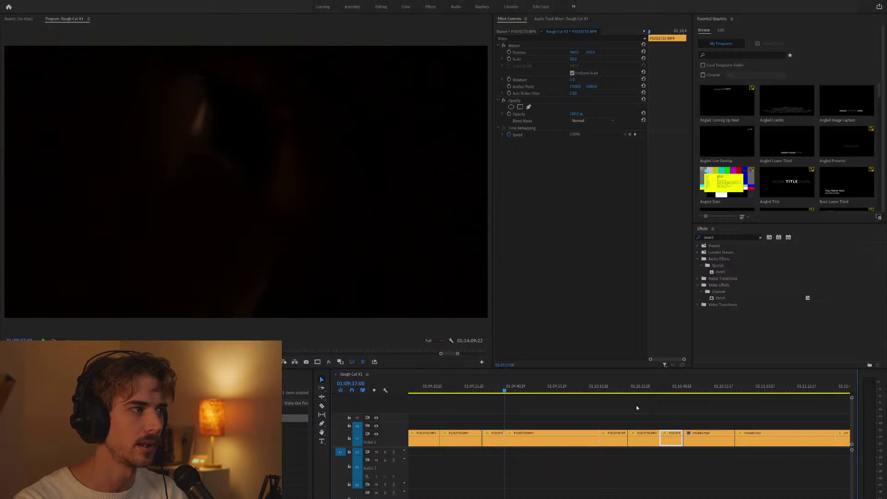
key(minus)
key(minus)
key(Up)
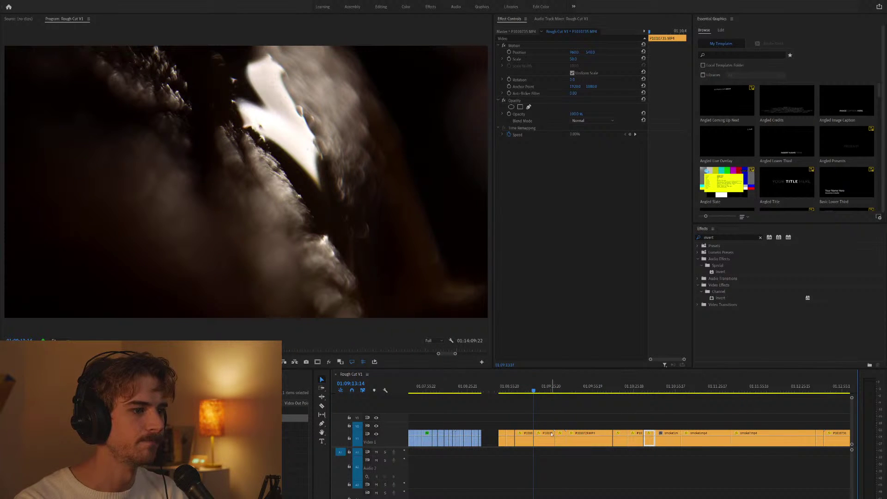
Overlay the clip from 01:09:13:14 on the shot at 01:10:33, set its blend mode to Multiply, and play the composite.
drag(543, 443, 653, 426)
key(Down)
key(equal)
key(equal)
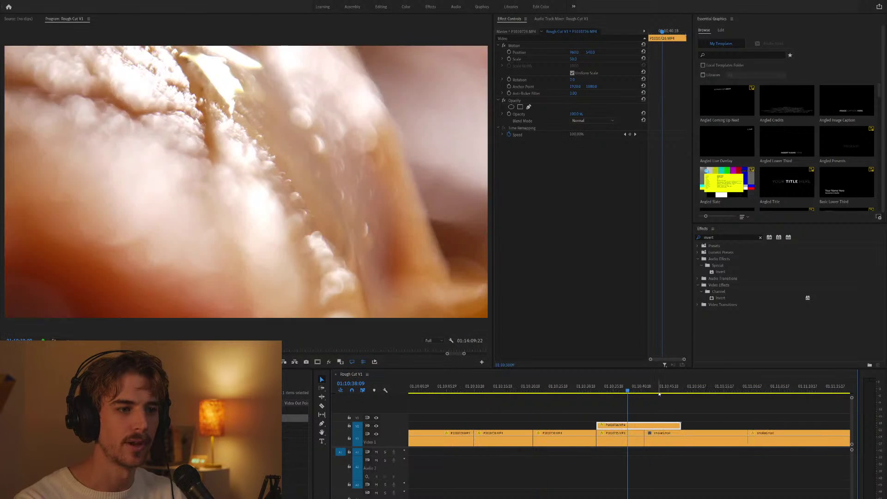
key(space)
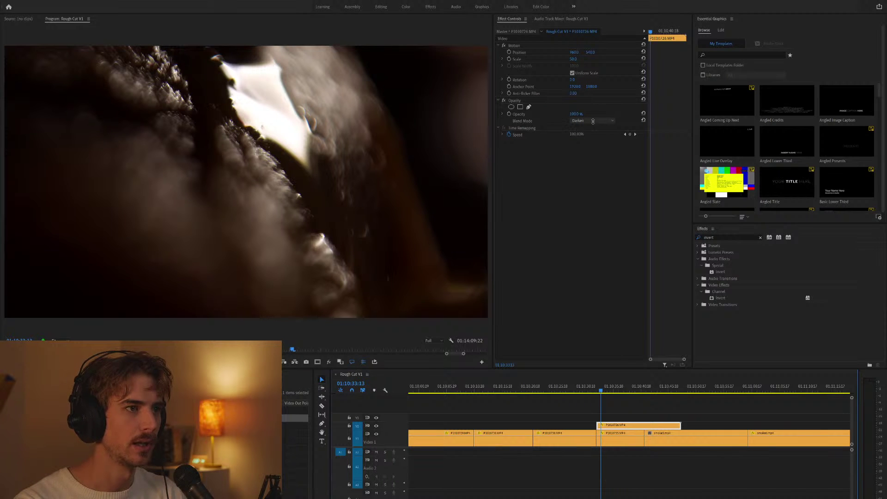
scroll(592, 121, down, 2)
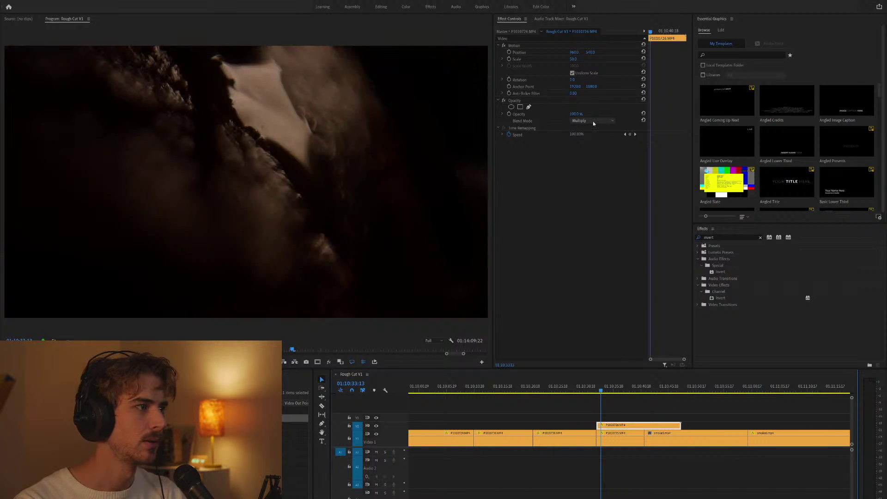
key(space)
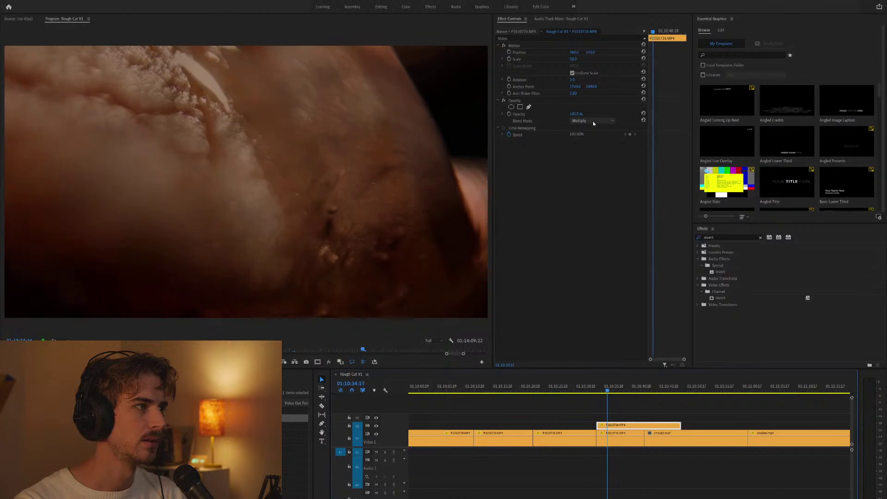
Move the overlay clip back above the gap at its original time and deselect everything.
key(minus)
drag(630, 425, 528, 432)
key(ctrl+shift+a)
key(equal)
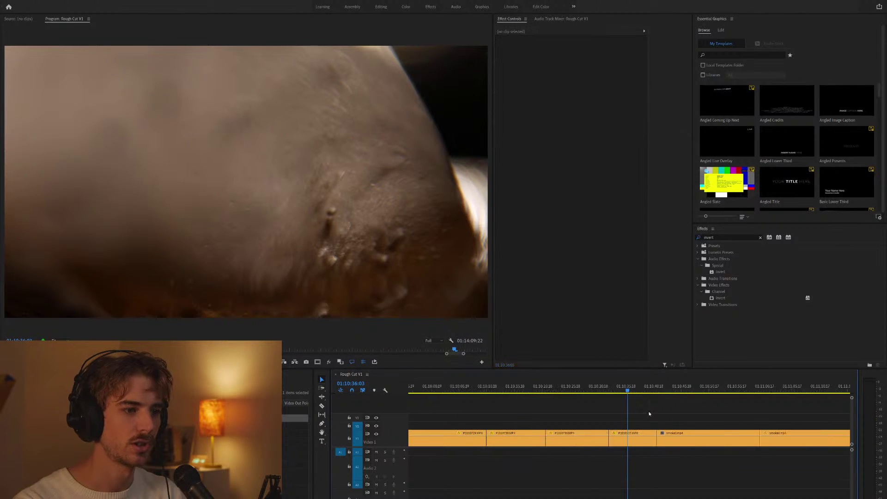
Examine the orange clips from 01:10:41:10 through 01:11:11:20 up to the start of the last one at 01:12:42:18.
click(640, 439)
key(Down)
key(minus)
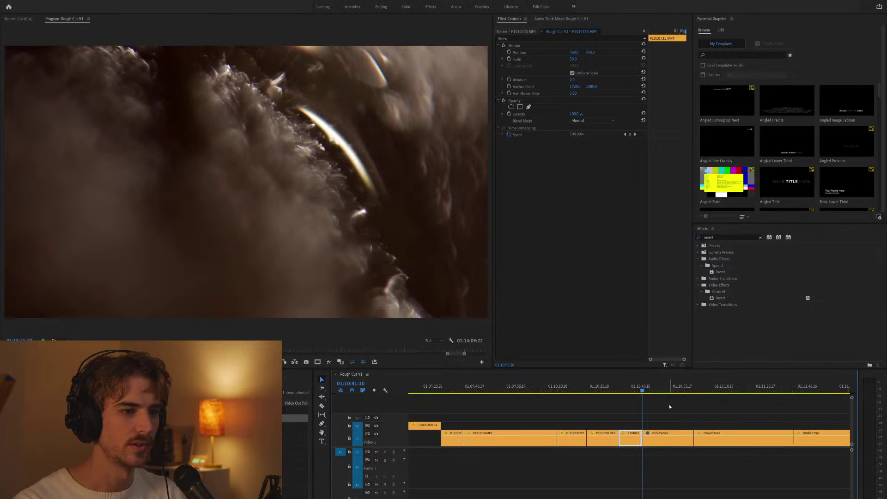
drag(676, 391, 725, 391)
key(minus)
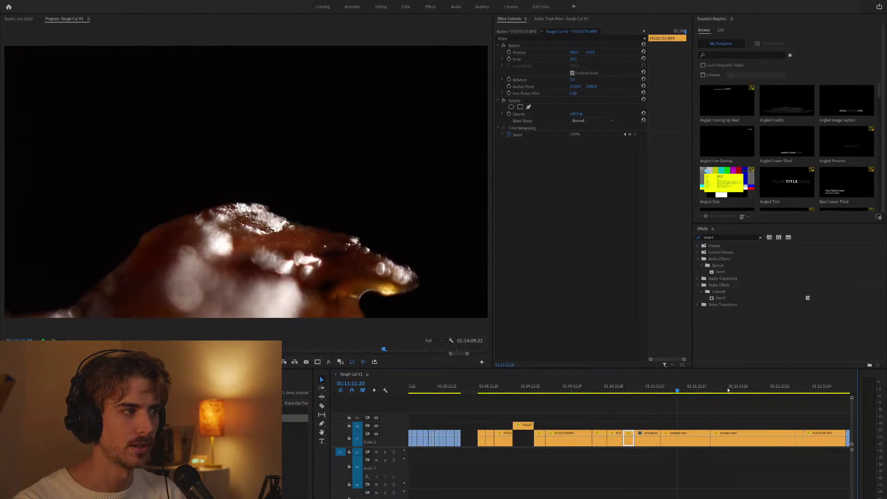
key(Down)
key(minus)
key(Down)
key(equal)
key(Down)
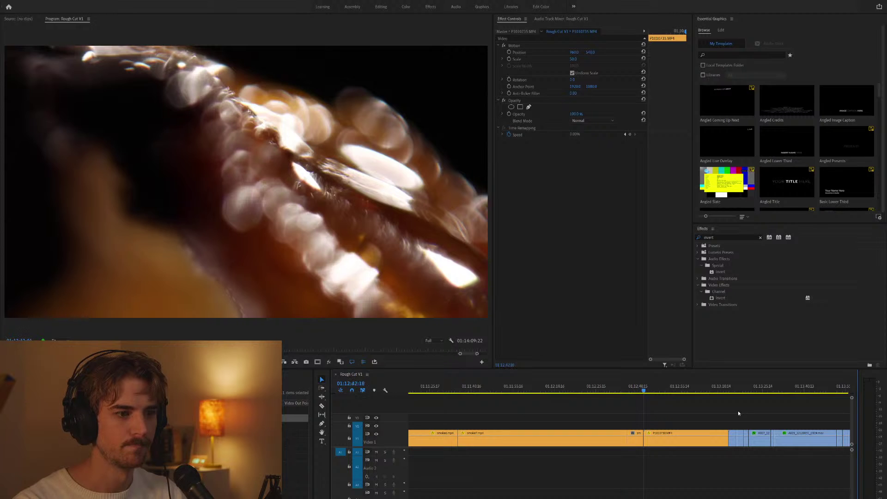
Skip ahead to the blue clips at 01:13:18:23 and play through to 01:13:26:05.
key(minus)
key(Down)
key(Down)
key(Down)
key(equal)
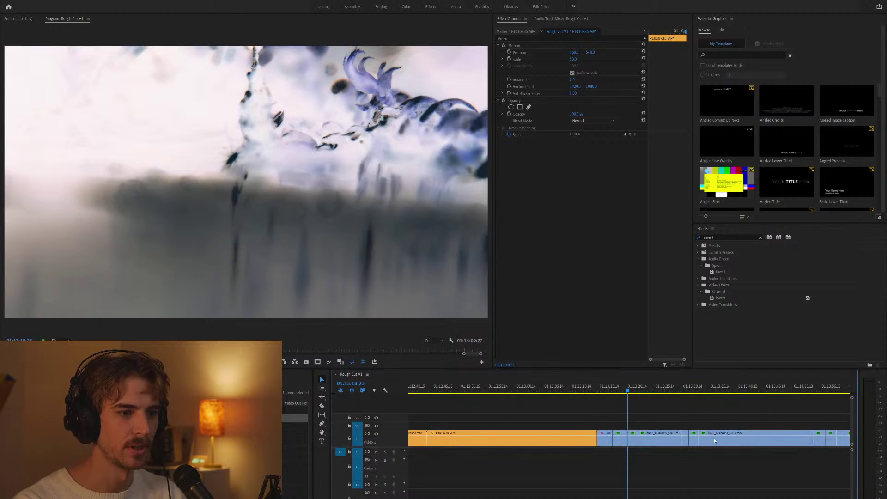
key(l)
key(l)
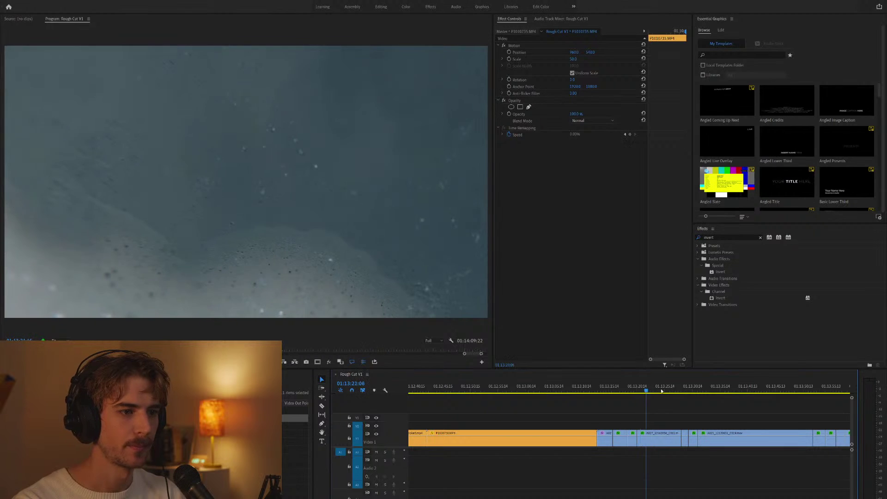
key(k)
Try adding another Invert effect to the blue clip at 01:13:26:05, and undo it.
click(721, 298)
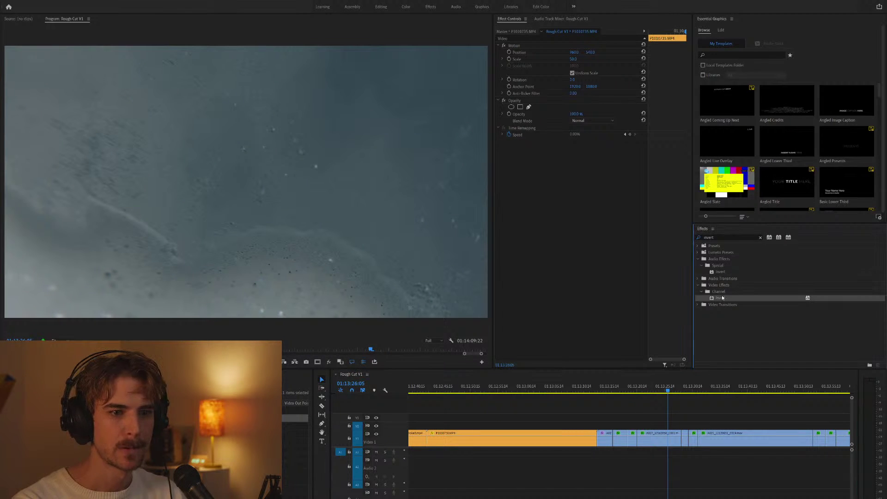
drag(680, 414, 672, 443)
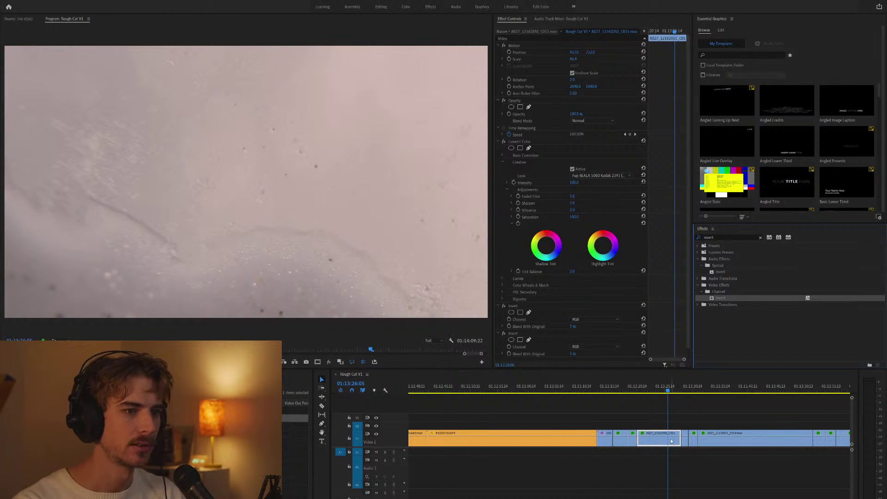
key(ctrl+z)
mouse_move(667, 391)
mouse_down()
mouse_move(693, 391)
mouse_move(667, 391)
mouse_up()
scroll(642, 420, down, 2)
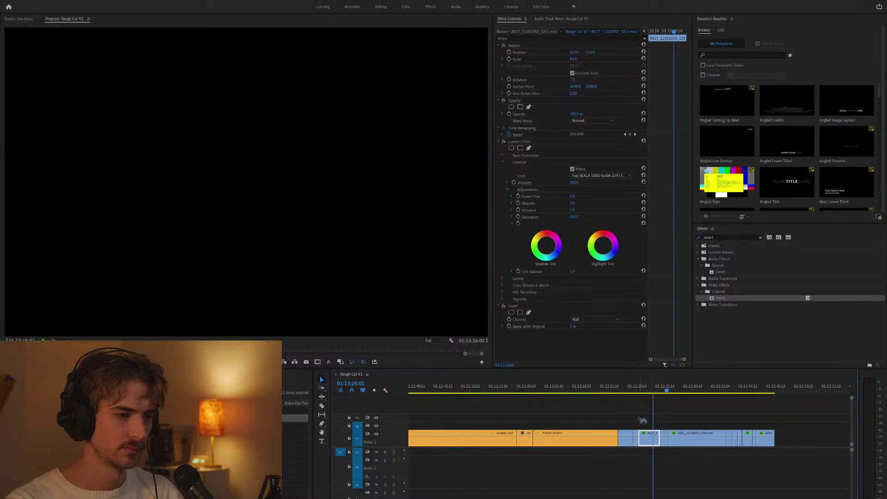
Move the overlay clip back in time so it starts above the orange smoke clip at 01:10:41:10.
scroll(642, 419, down, 3)
click(551, 390)
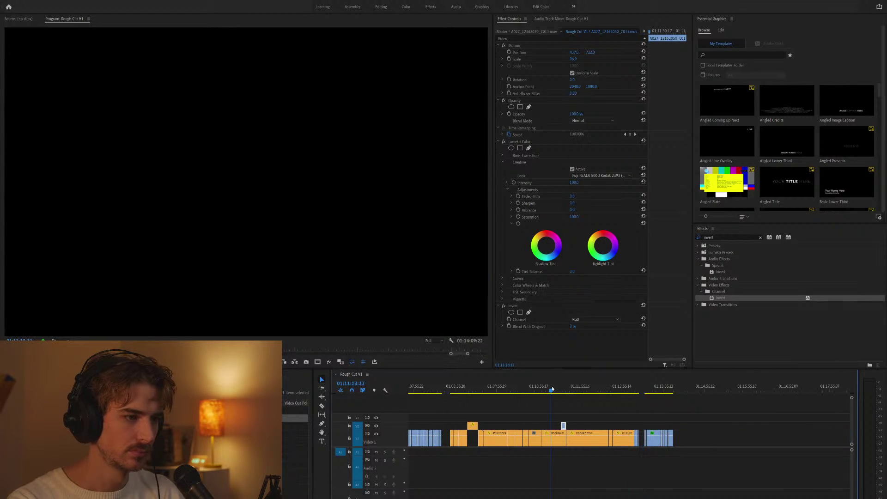
scroll(582, 394, up, 3)
click(514, 390)
scroll(656, 422, down, 2)
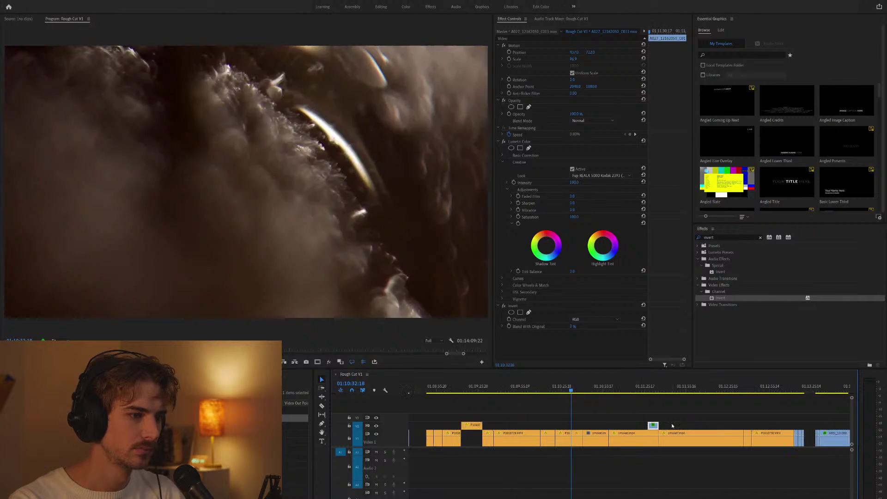
key(Down)
drag(655, 428, 601, 427)
key(=)
key(=)
key(=)
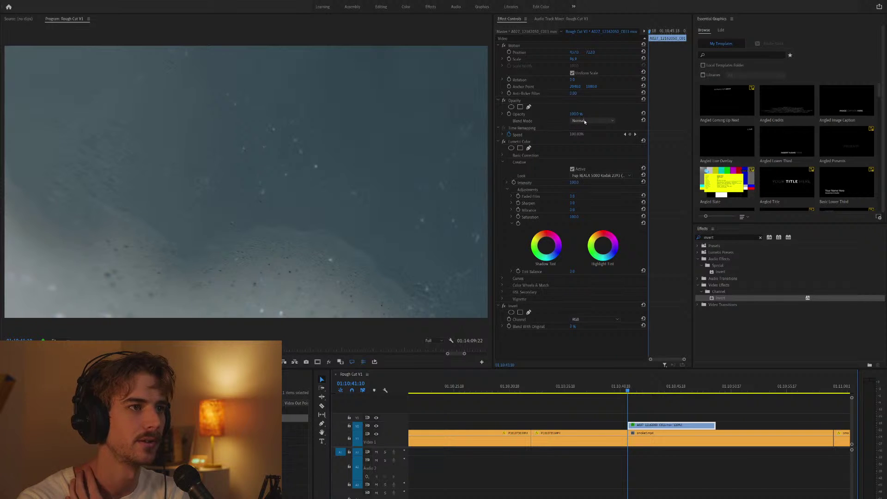
Set the overlay clip's blend mode to Multiply and play the result over the smoke clip.
scroll(584, 120, down, 2)
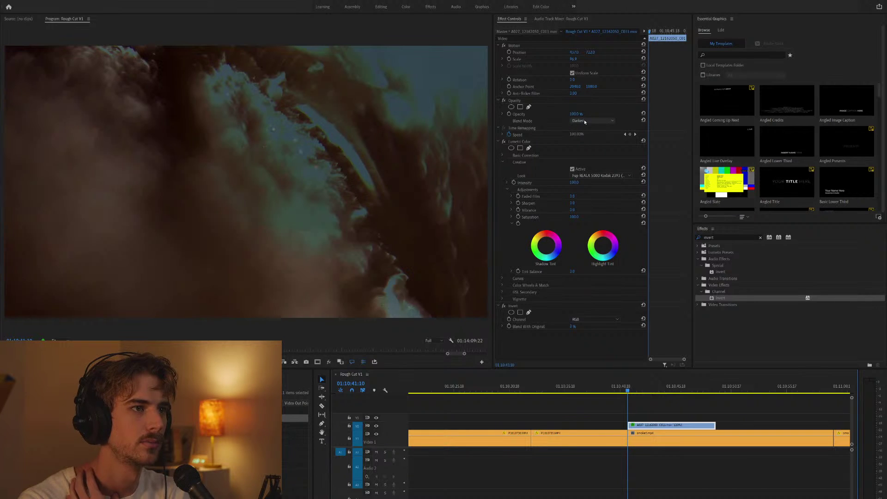
scroll(584, 120, down, 1)
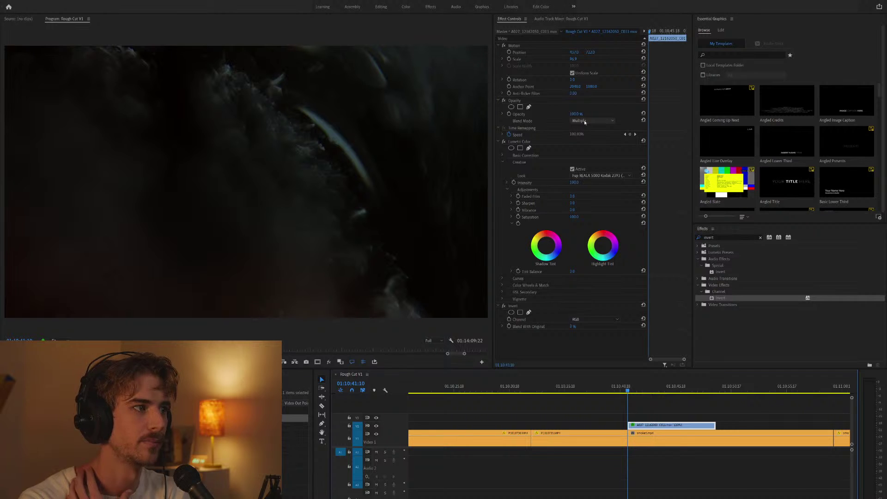
key(space)
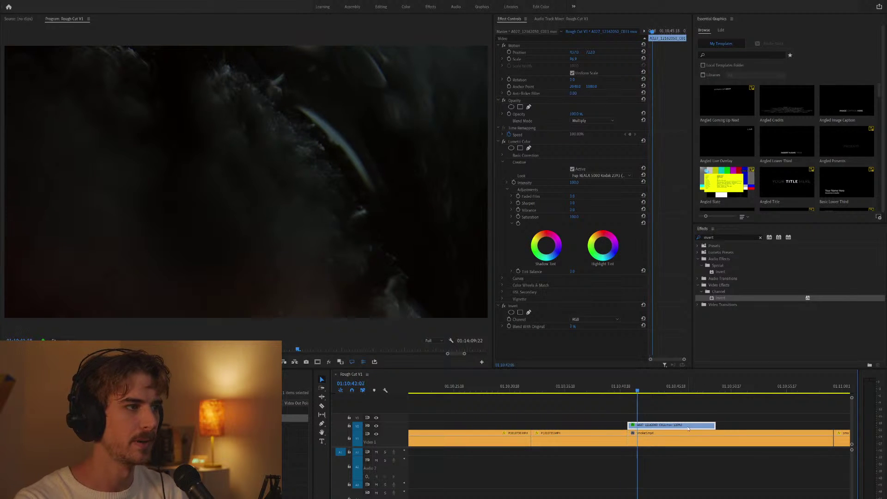
Split the orange smoke clip where the overlay clip ends, at 01:10:49:09.
scroll(688, 428, up, 3)
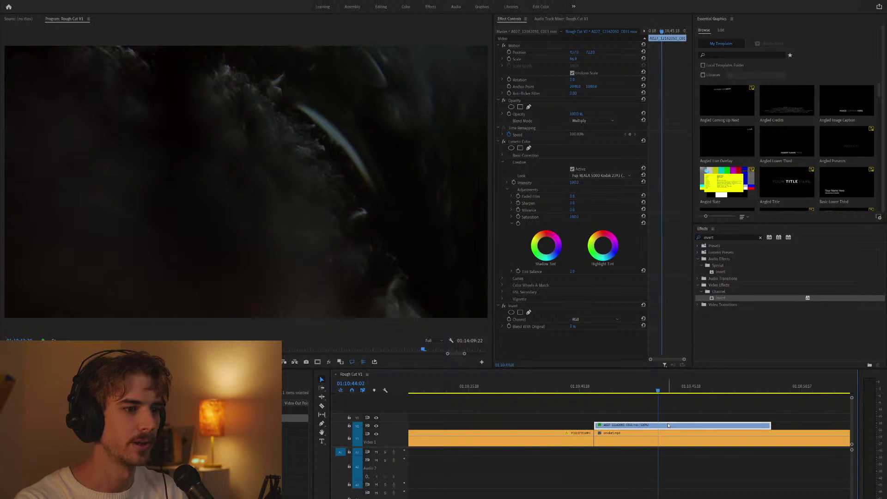
scroll(668, 425, down, 4)
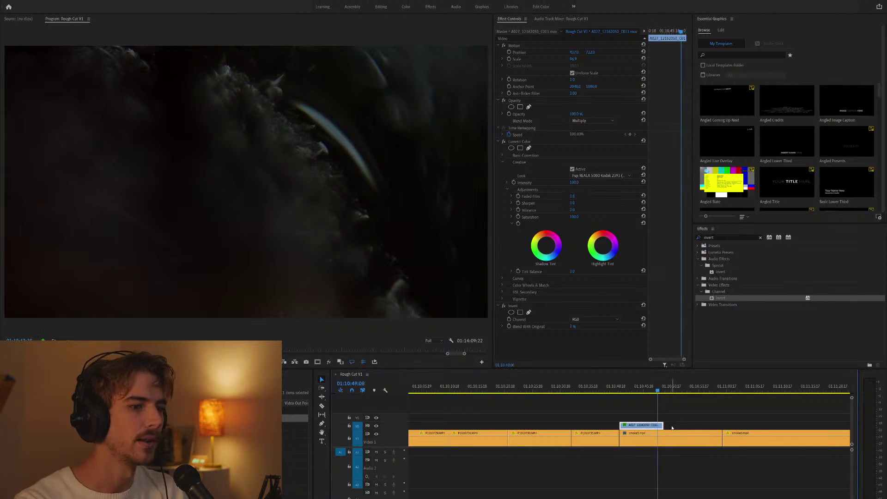
key(space)
key(ctrl+k)
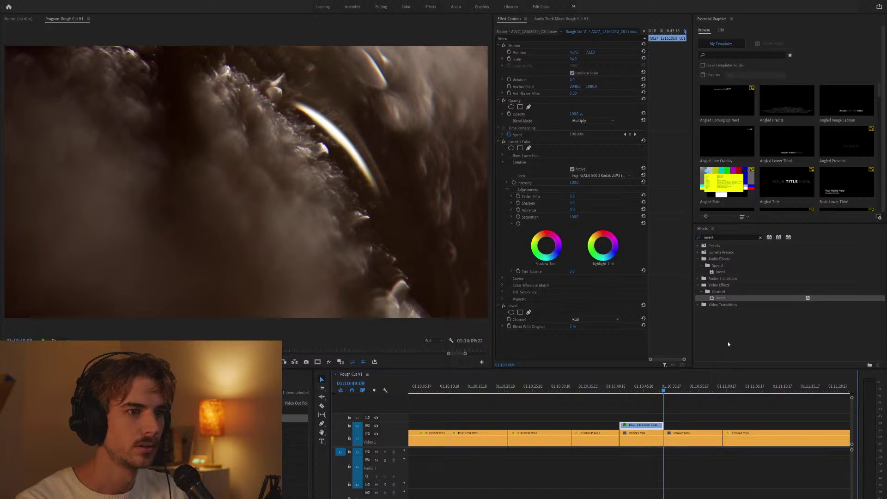
Search the effects for "warp" and apply Warp Stabilizer to the overlay clip.
click(760, 237)
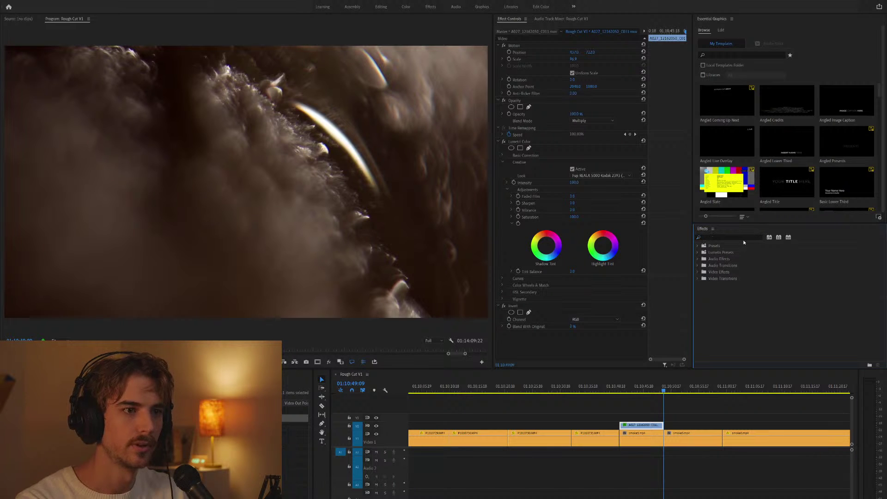
click(743, 239)
text(warp)
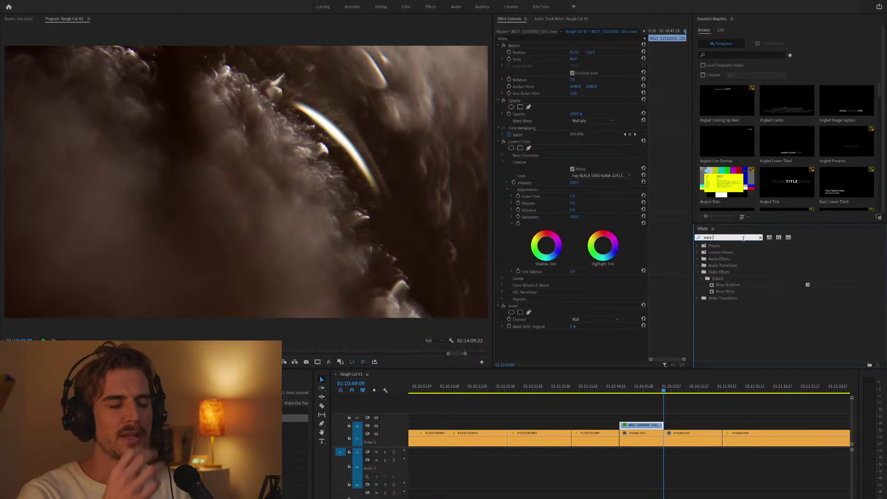
drag(725, 285, 642, 441)
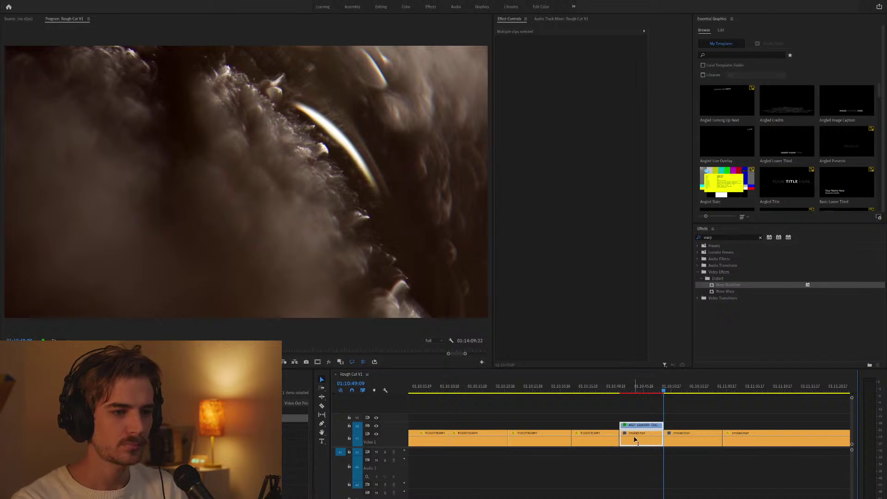
Reset the overlay clip to normal speed so that Warp Stabilizer can be used on it.
click(638, 390)
click(646, 419)
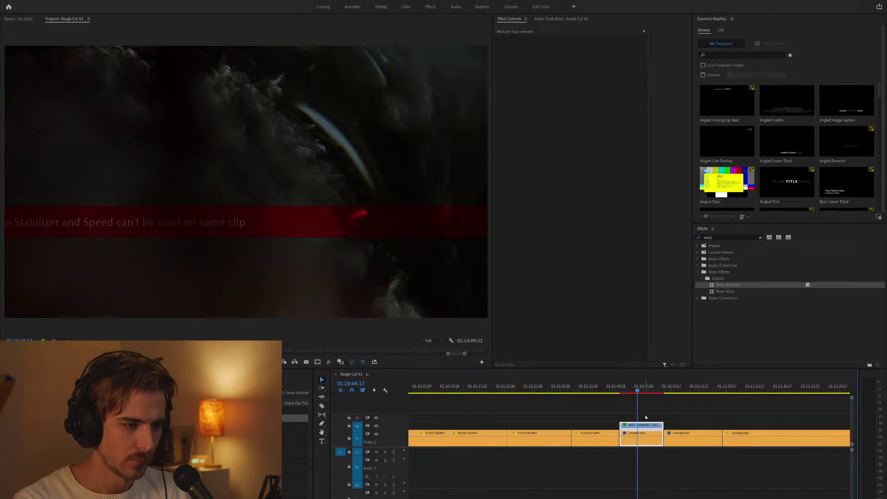
scroll(645, 422, up, 5)
click(643, 426)
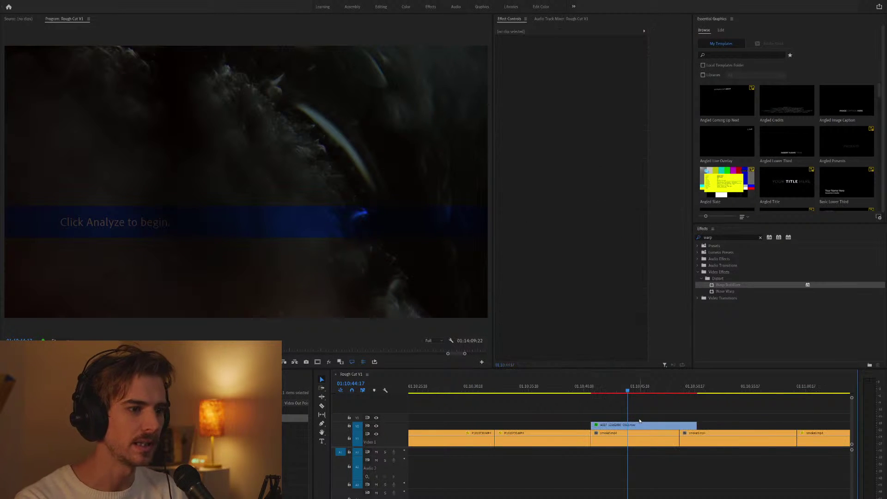
Extend the cut smoke clip beneath the overlay so that it ends together with the overlay clip.
click(640, 424)
key(b)
mouse_move(681, 438)
mouse_down()
mouse_move(697, 439)
mouse_move(680, 439)
mouse_up()
key(v)
Move the overlay and its smoke clip together into the earlier gap, starting at 00:39:27:15, directly after the blue clips.
drag(680, 407, 650, 445)
key(minus)
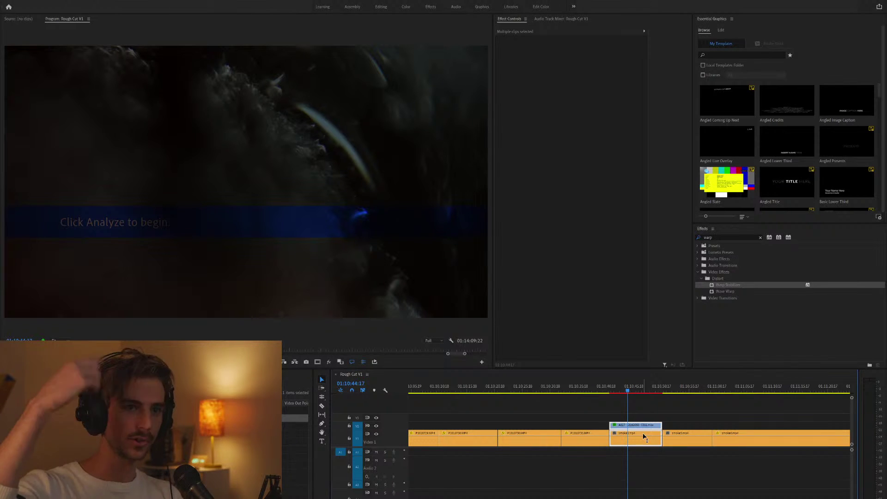
drag(644, 436, 630, 446)
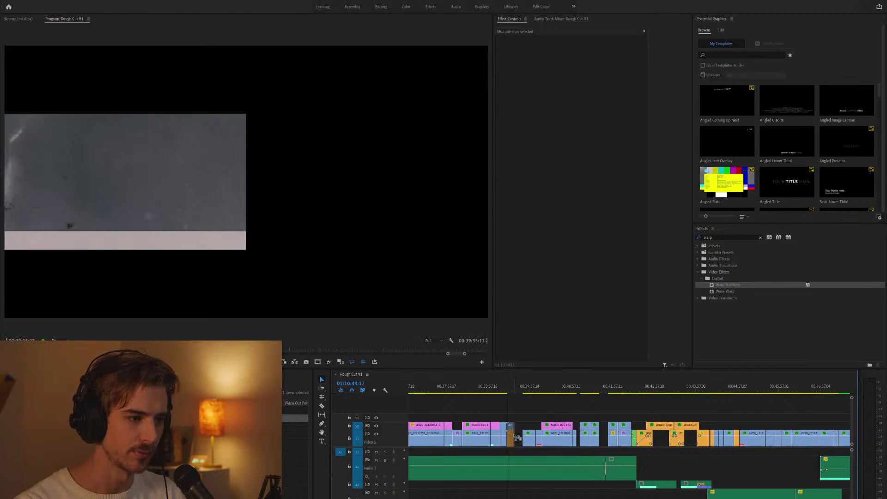
scroll(516, 437, up, 3)
mouse_move(517, 437)
mouse_down()
mouse_move(526, 443)
mouse_move(508, 441)
mouse_up()
click(503, 388)
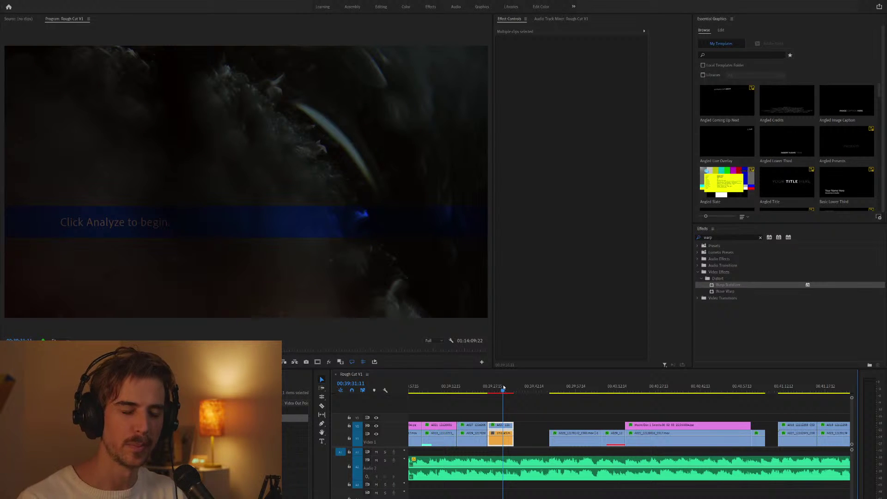
key(=)
Start the Warp Stabilizer analysis on the moved overlay clip and collapse the effect's settings.
click(620, 414)
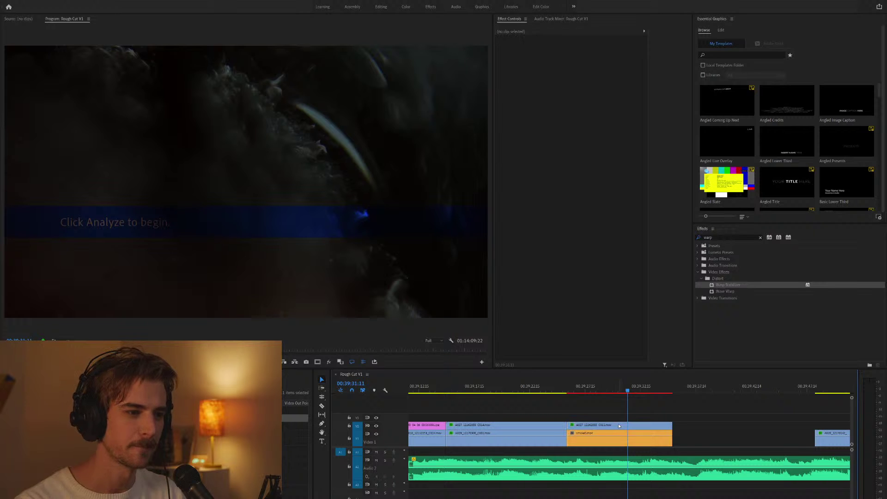
click(618, 426)
click(497, 305)
click(498, 312)
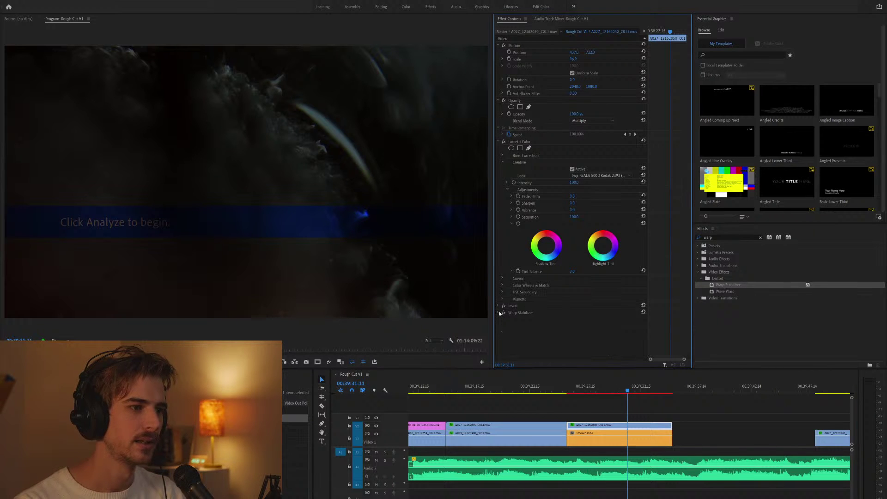
click(499, 313)
scroll(532, 277, down, 2)
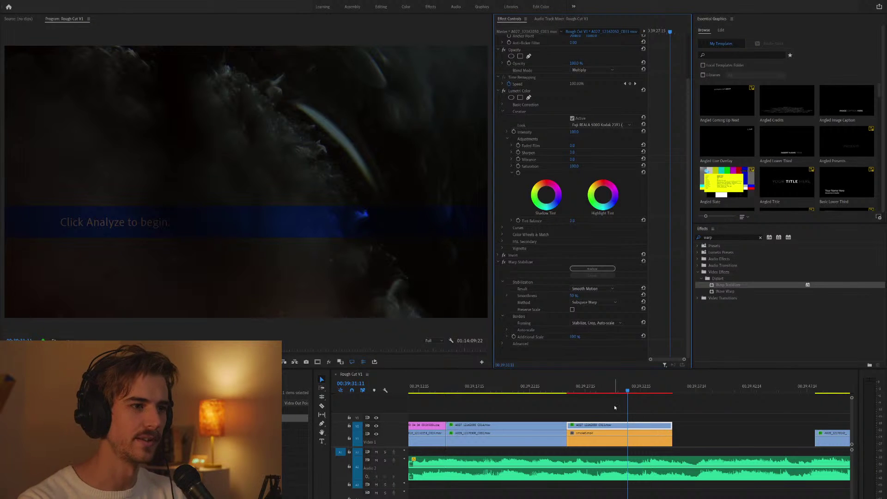
click(609, 426)
click(592, 268)
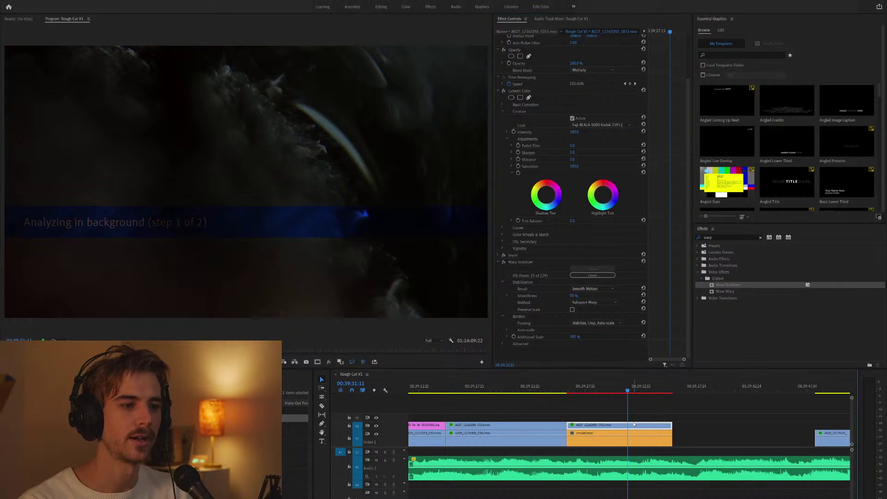
key(ctrl+shift+a)
click(636, 424)
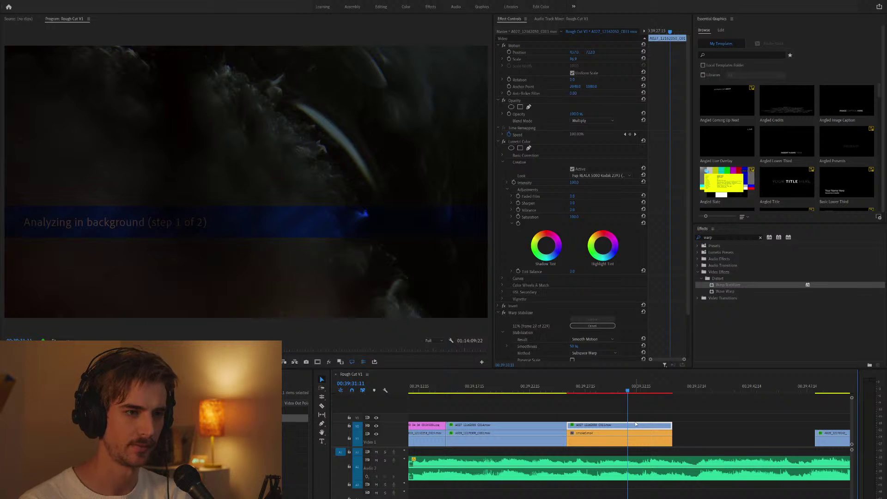
click(498, 313)
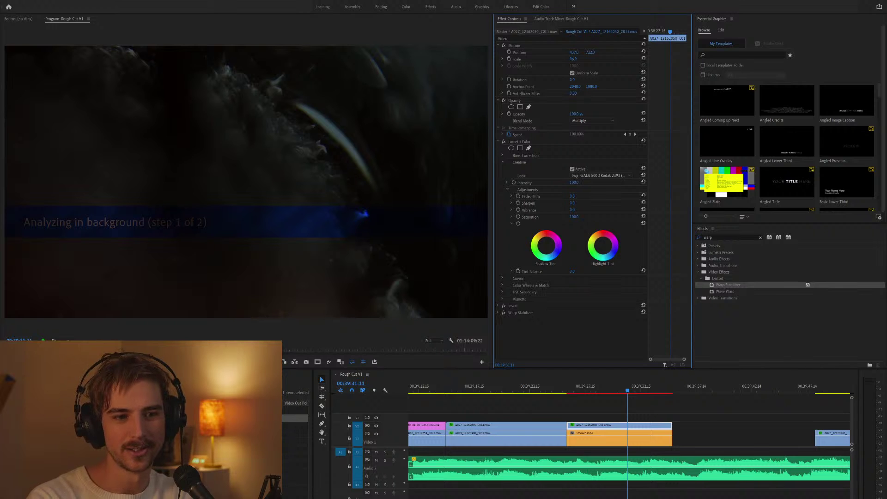
click(497, 305)
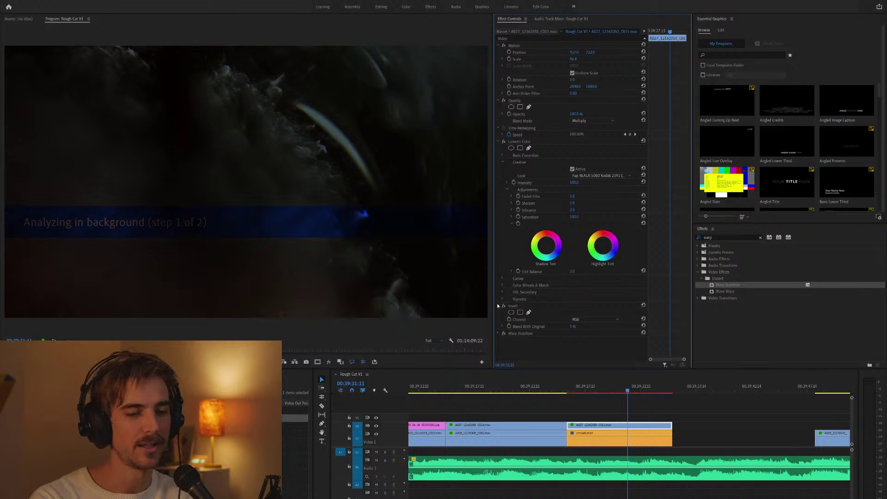
click(498, 305)
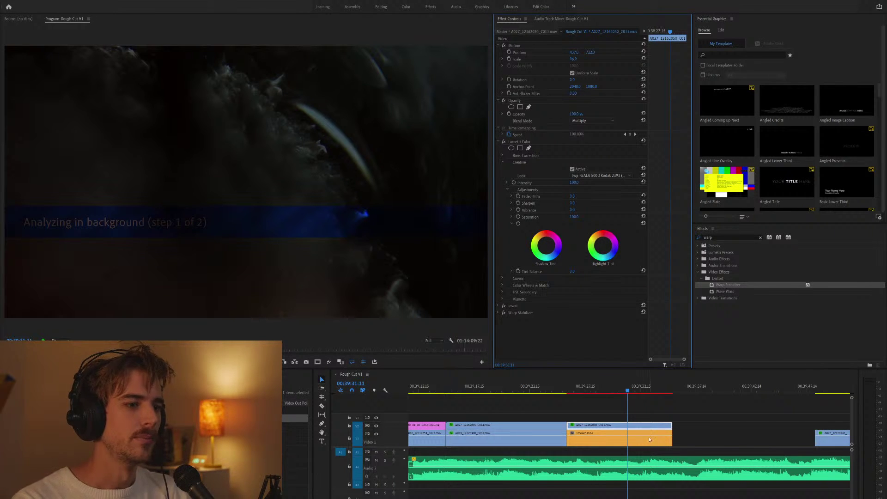
click(640, 414)
click(641, 425)
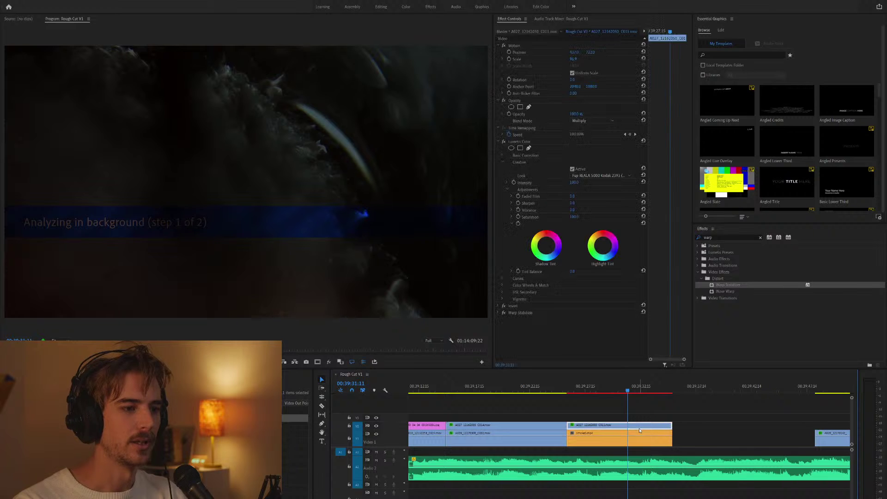
click(498, 306)
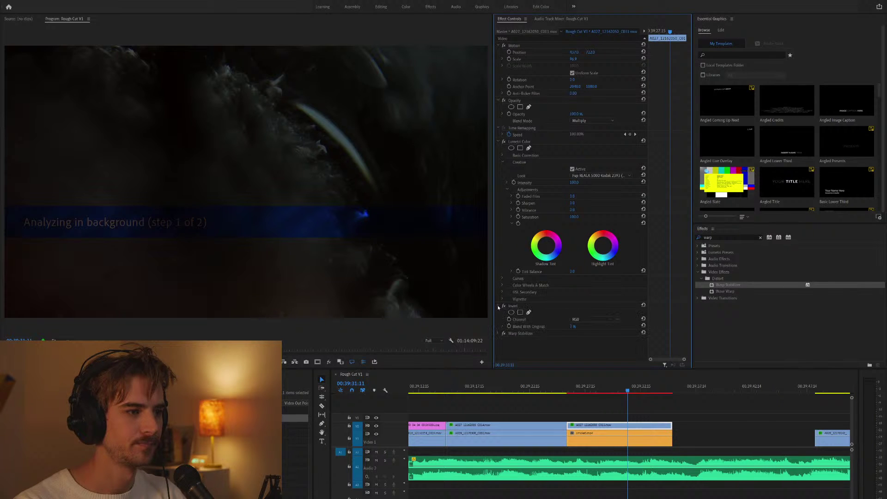
click(499, 306)
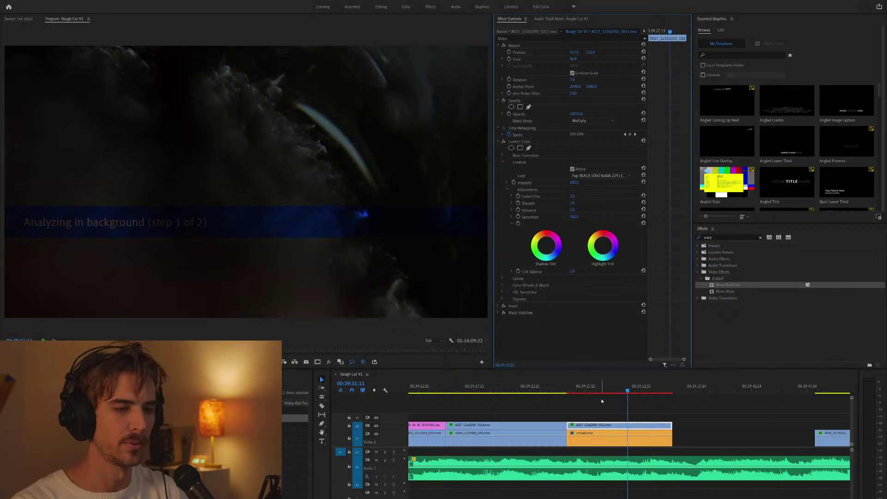
Play briefly from 00:39:31:11 and jump ahead to the blue clips after the gap, at 00:39:48:08.
scroll(633, 398, down, 2)
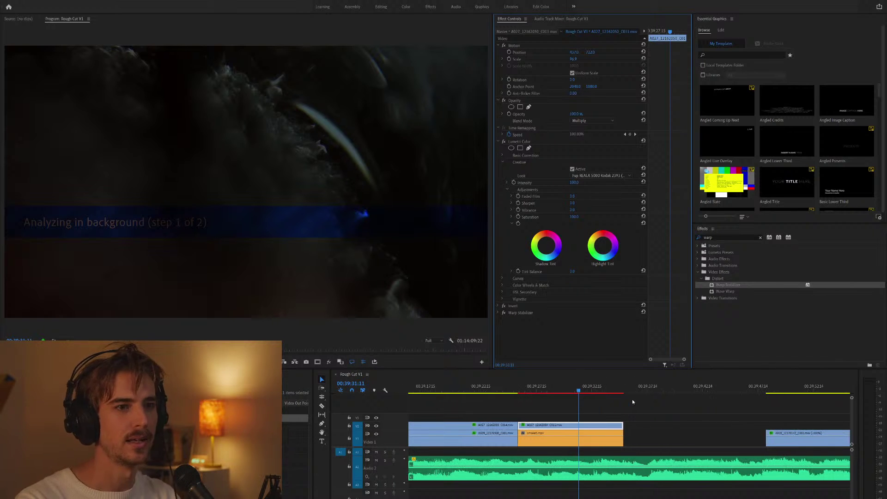
scroll(625, 410, down, 2)
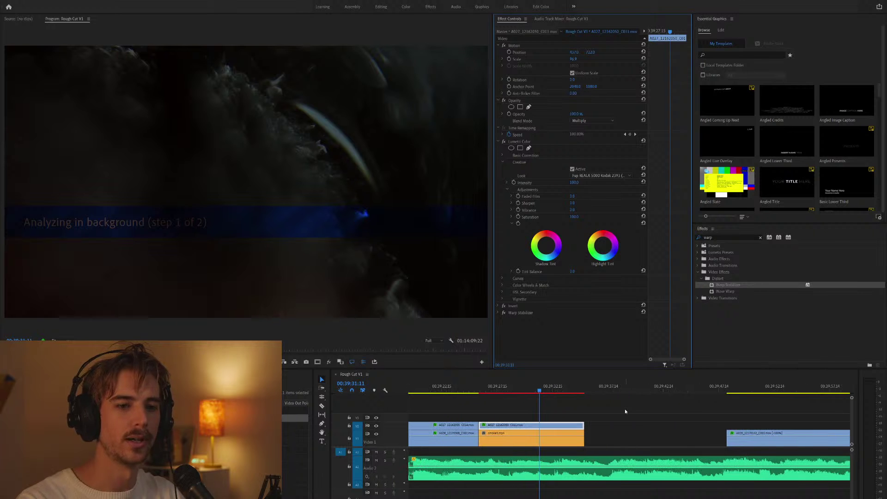
click(624, 411)
key(space)
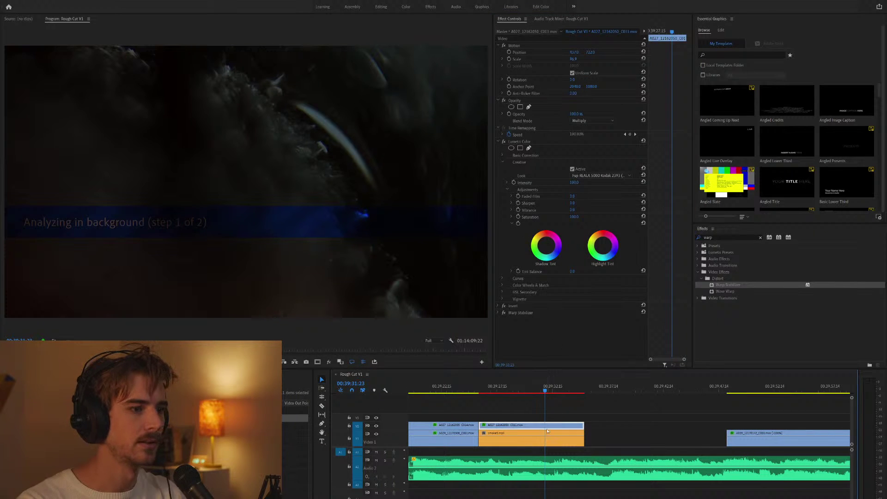
click(573, 438)
scroll(591, 411, down, 3)
key(Up)
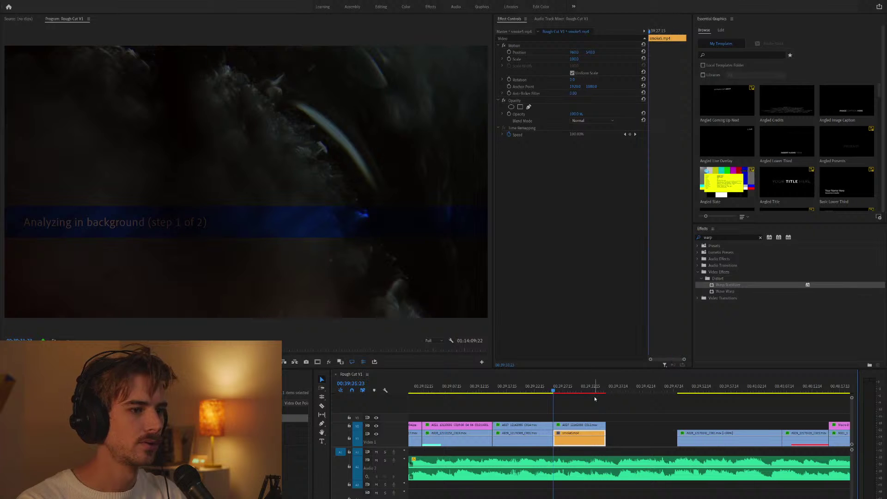
scroll(601, 397, down, 2)
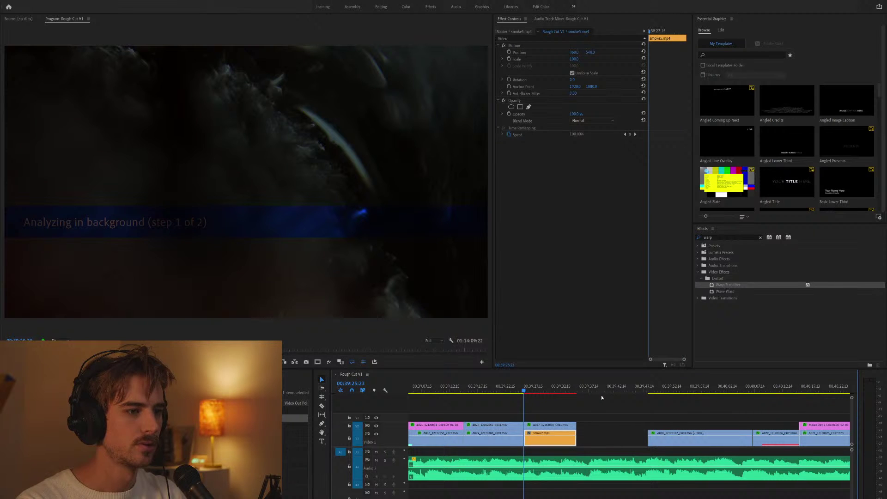
scroll(601, 397, down, 3)
key(Down)
key(Down)
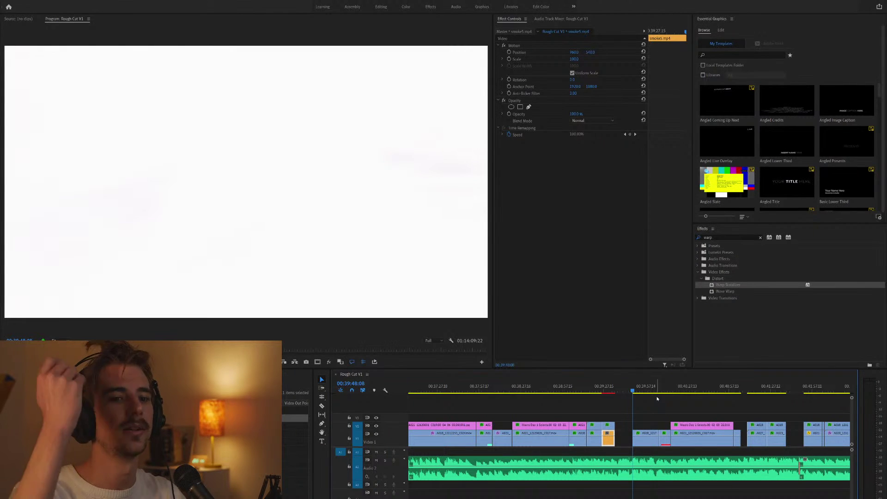
scroll(655, 396, up, 3)
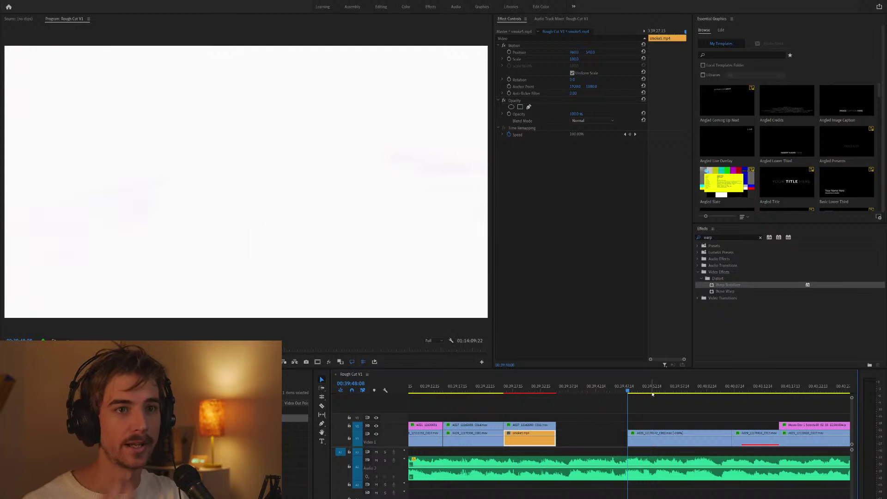
Look over the sequence around the gap before 00:39:48:08 and across the clips that follow it.
key(minus)
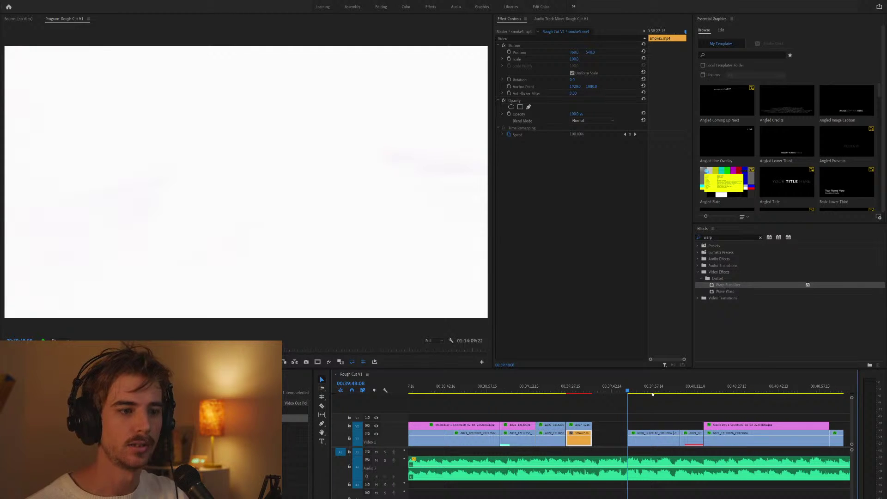
scroll(658, 401, down, 4)
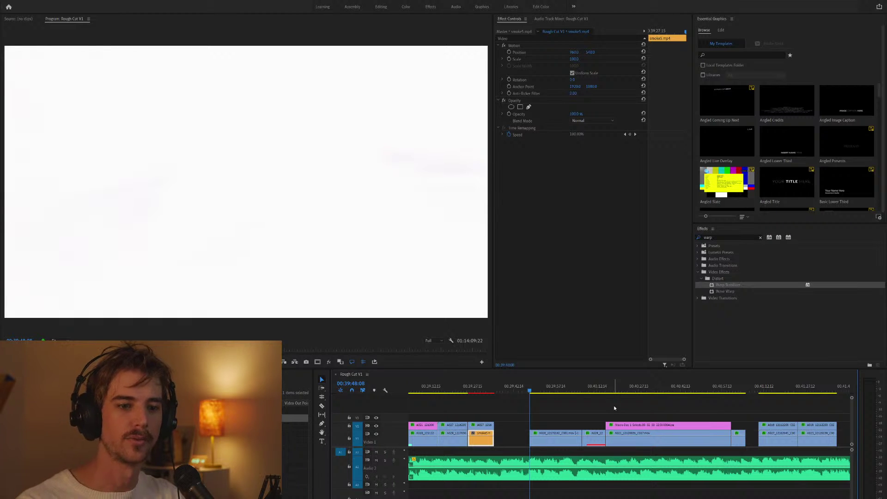
scroll(773, 396, down, 5)
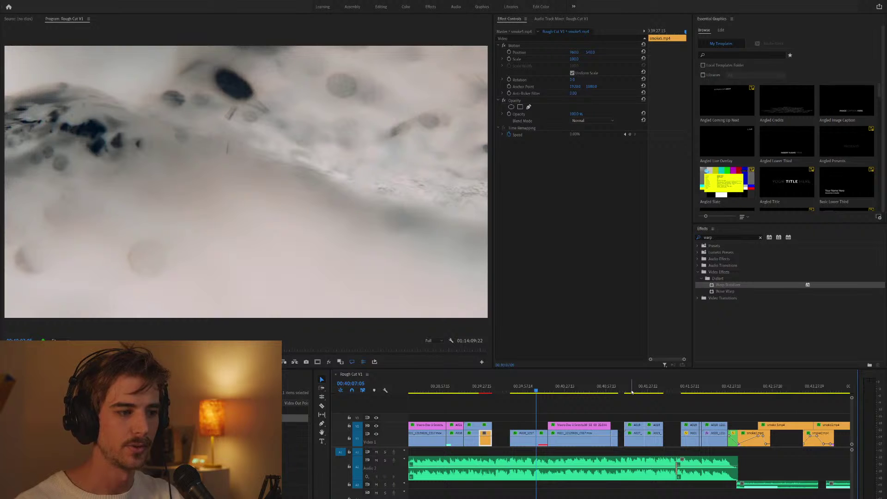
scroll(633, 391, up, 5)
scroll(632, 392, down, 2)
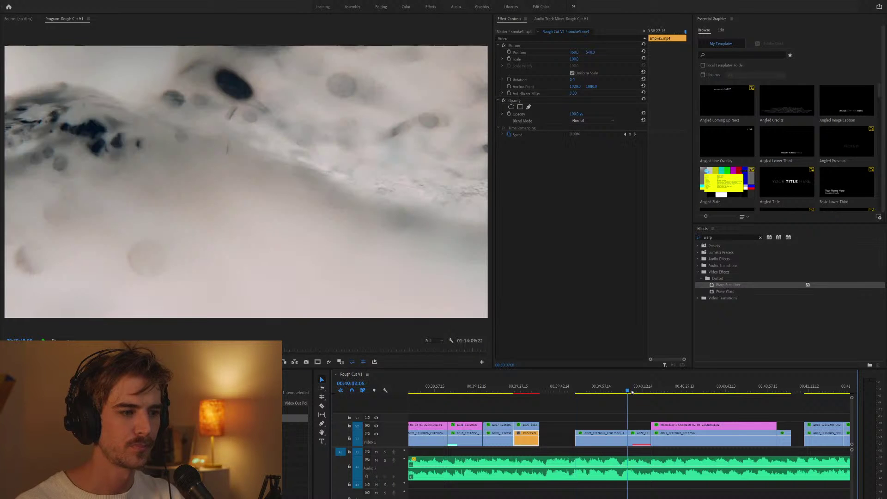
scroll(628, 392, down, 2)
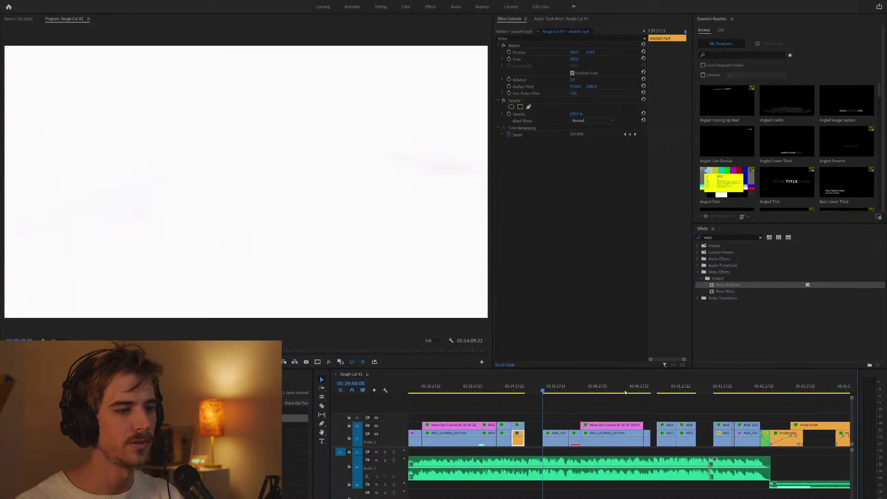
scroll(625, 391, down, 5)
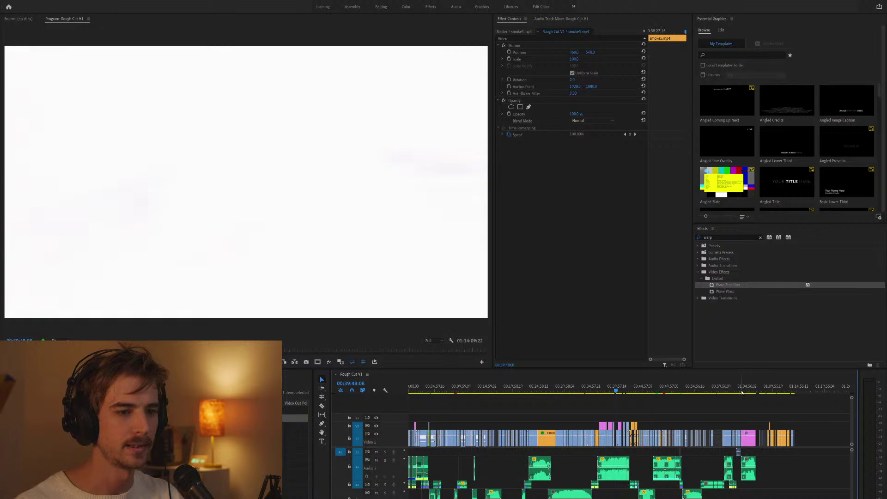
Review the spare blue clips at the very end of the sequence, stepping back from 01:14:01:22 to 01:13:28:15.
click(793, 392)
scroll(793, 392, up, 5)
click(622, 389)
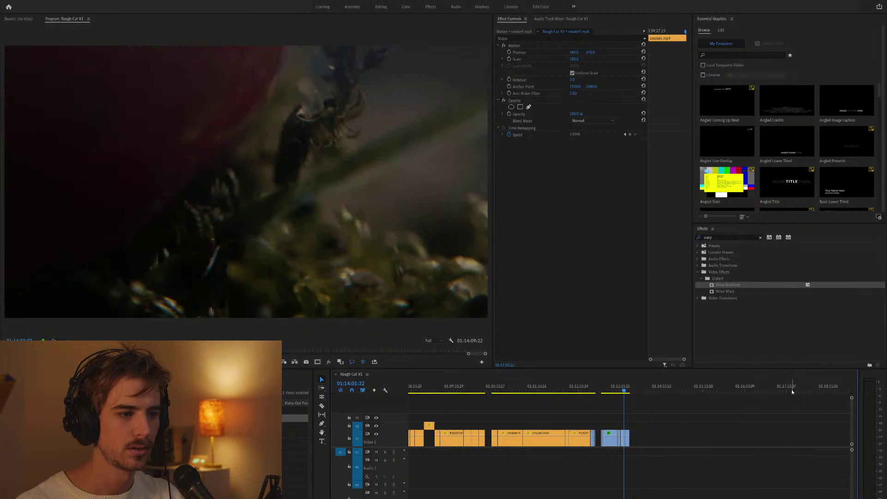
scroll(693, 405, up, 5)
scroll(690, 402, down, 2)
key(Up)
key(Up)
key(Up)
key(Up)
click(584, 402)
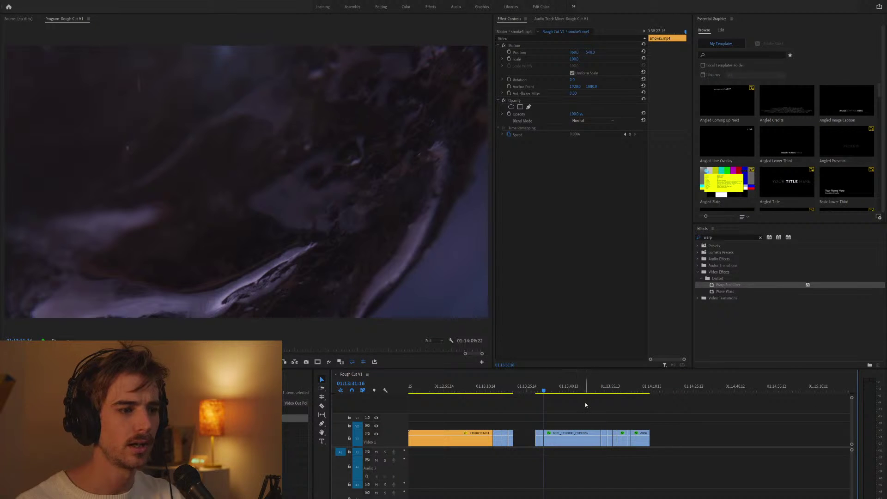
scroll(584, 403, down, 2)
click(584, 405)
key(Up)
key(Up)
key(Up)
scroll(585, 405, up, 3)
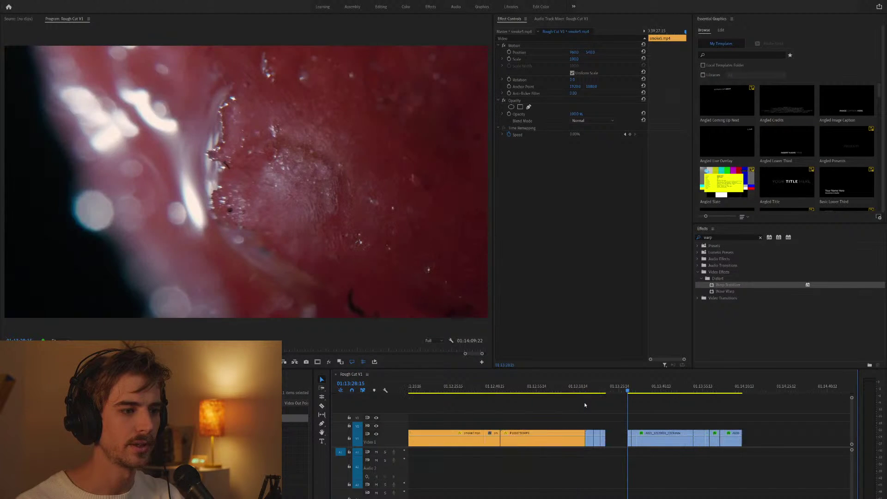
Step back through the spare orange smoke clips before the final blue group, as far as 01:10:59:23.
scroll(585, 405, down, 2)
key(Up)
scroll(585, 405, down, 2)
key(Up)
key(Up)
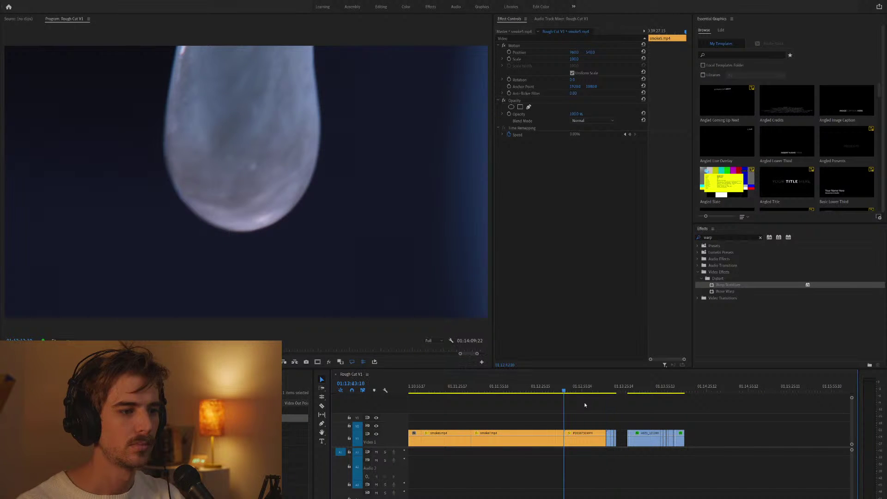
scroll(585, 404, down, 2)
key(Up)
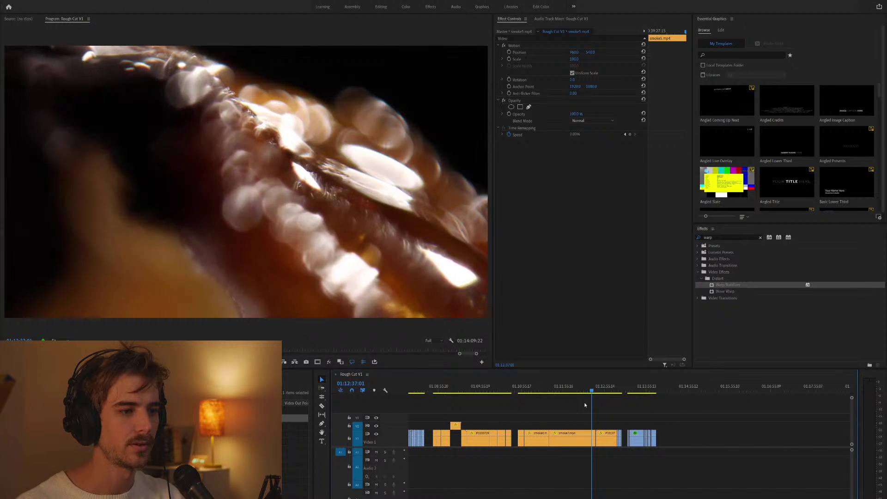
scroll(584, 404, up, 3)
key(Up)
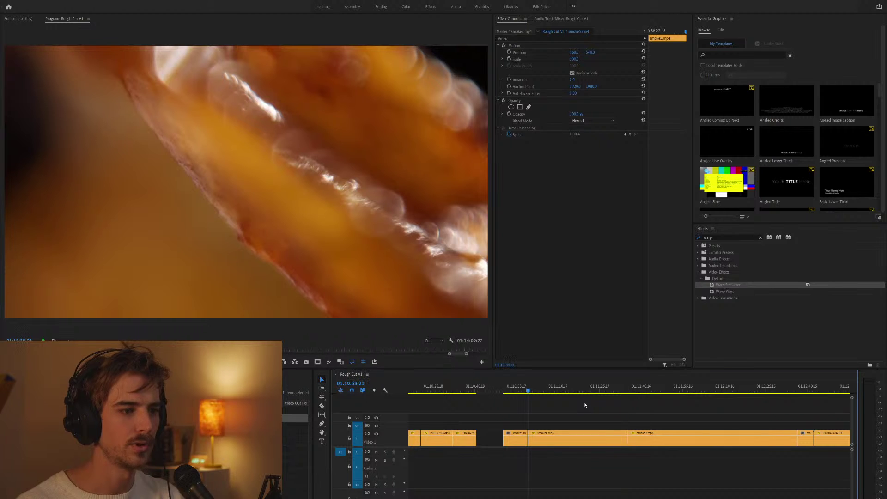
key(Up)
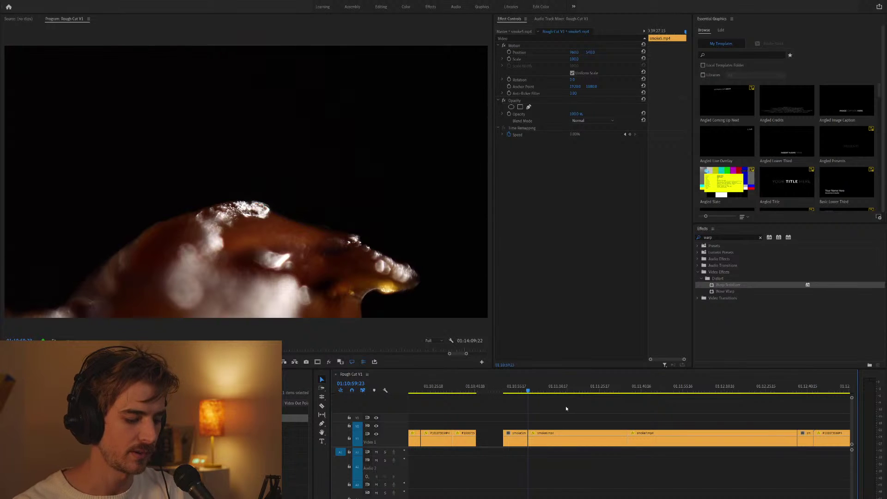
Scrub the earlier group of spare orange clips for a suitable gap filler, stopping at 01:08:56:14.
click(535, 391)
drag(541, 390, 571, 391)
key(minus)
key(equal)
key(minus)
key(minus)
click(558, 390)
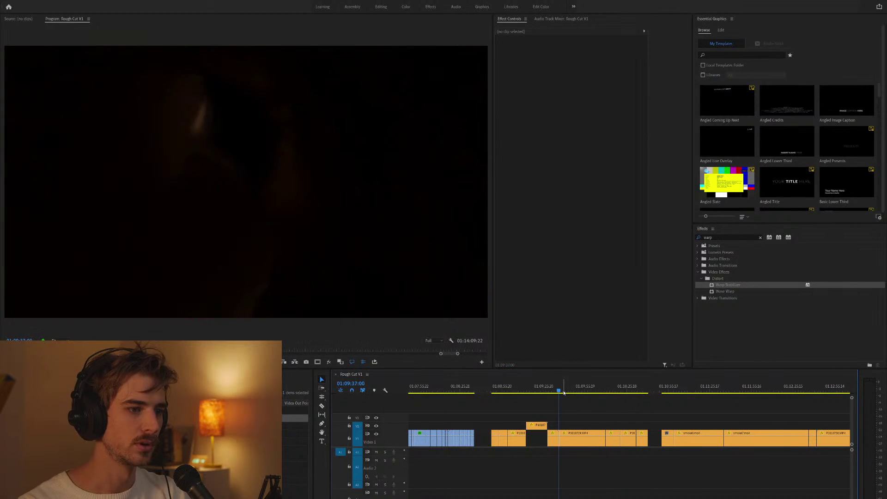
click(571, 391)
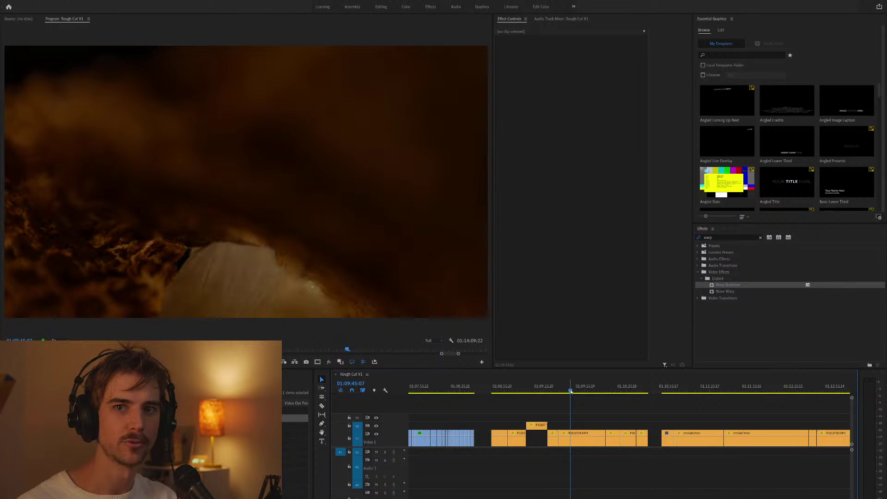
drag(567, 390, 540, 392)
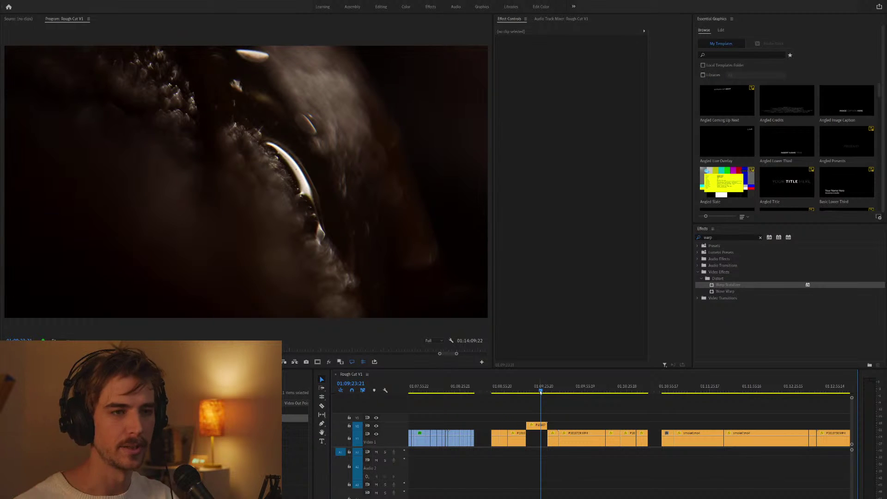
click(514, 391)
drag(514, 391, 502, 393)
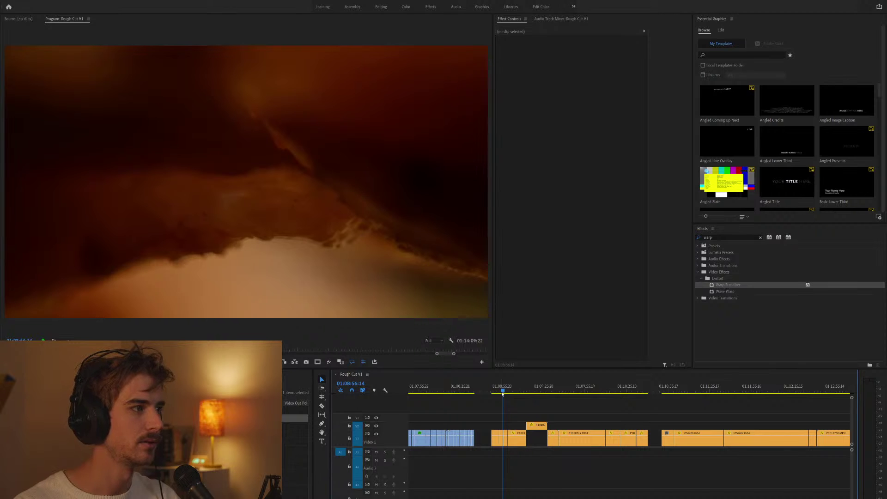
Move the spare clip P1010725.MP4 from 01:08:56:14 into the gap at 00:39:35:12, directly after the combined smoke shot.
click(503, 442)
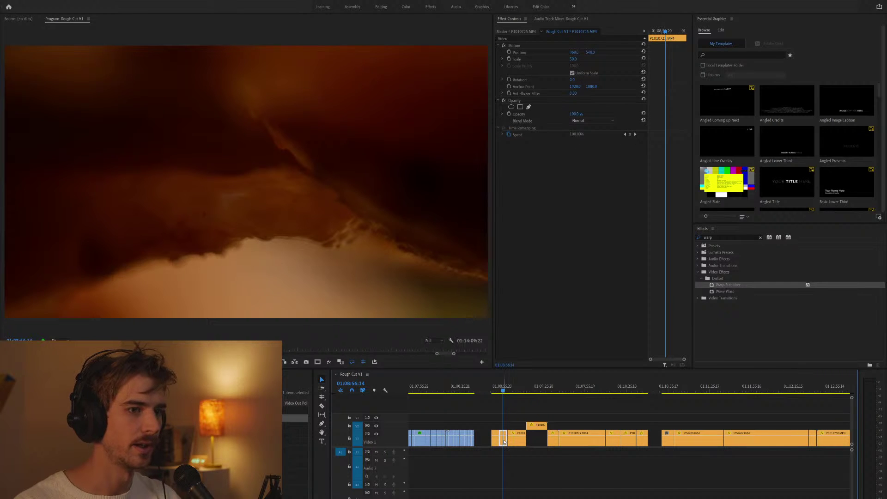
drag(503, 442, 499, 442)
key(minus)
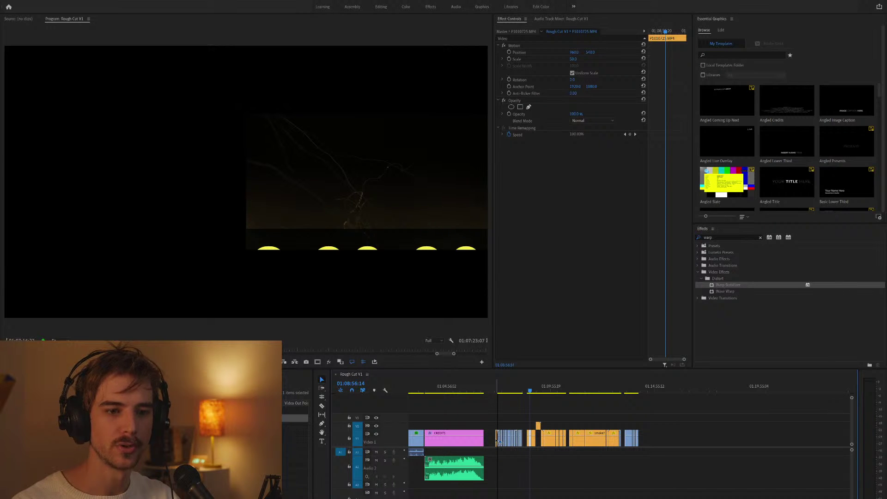
drag(498, 442, 816, 437)
key(minus)
key(equal)
key(equal)
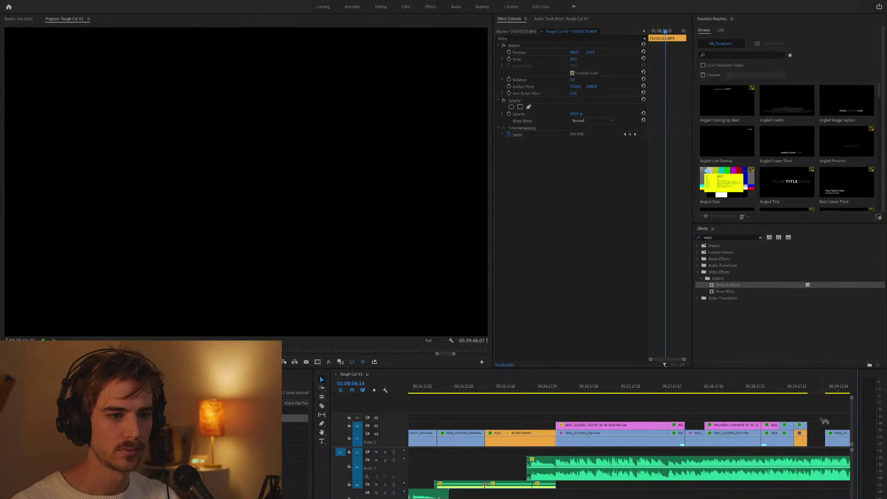
key(equal)
key(equal)
key(equal)
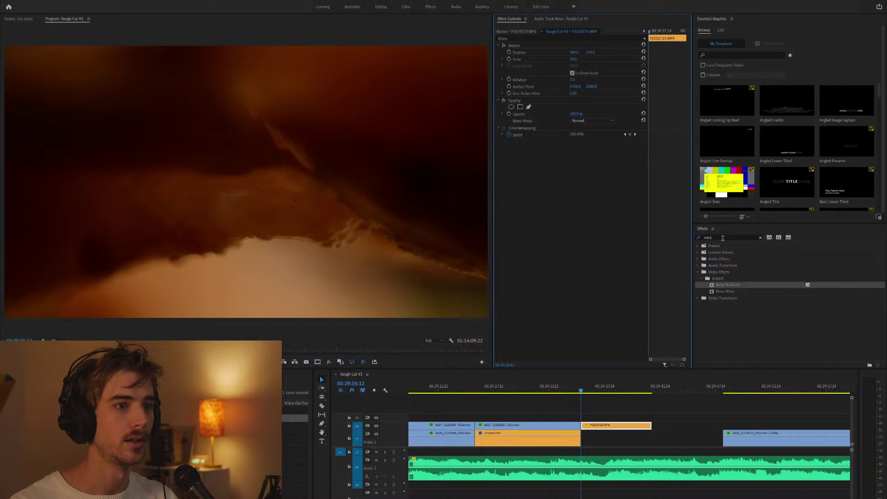
Apply Lumetri Color to P1010725.MP4 and darken it by pulling the upper part of its white RGB curve down.
key(shift+7)
text(bl)
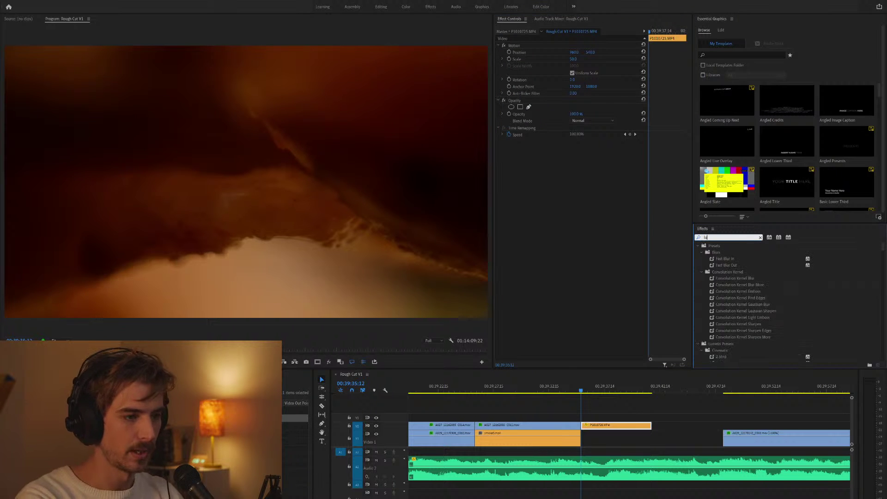
text(met)
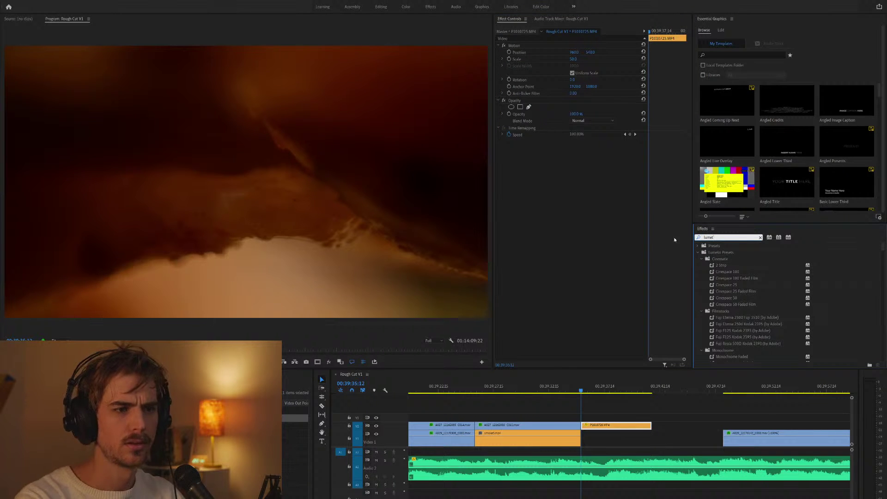
text(ri colo)
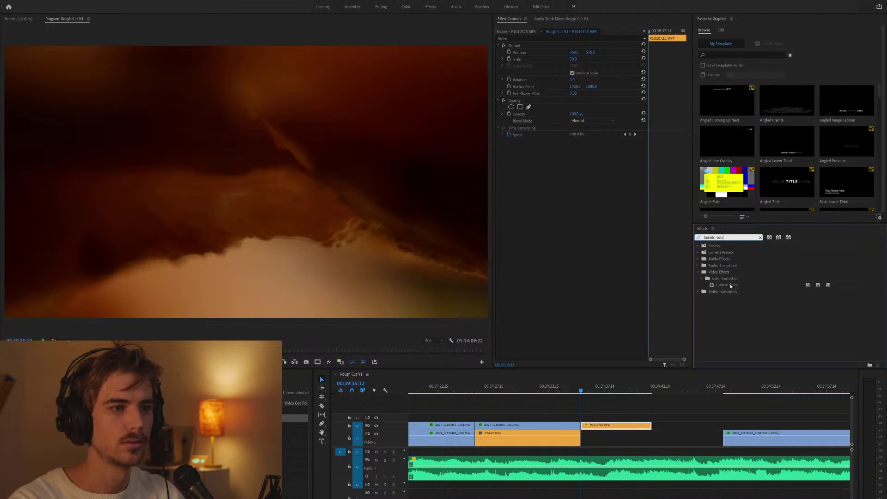
drag(726, 284, 634, 427)
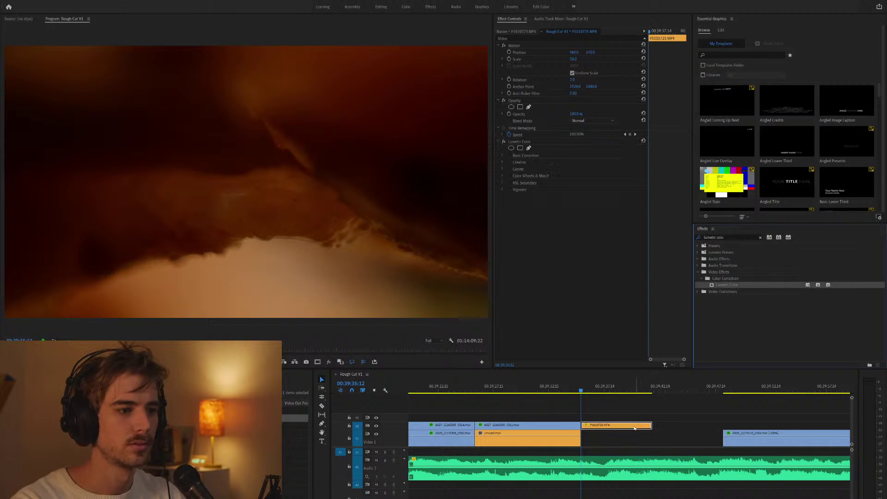
click(501, 169)
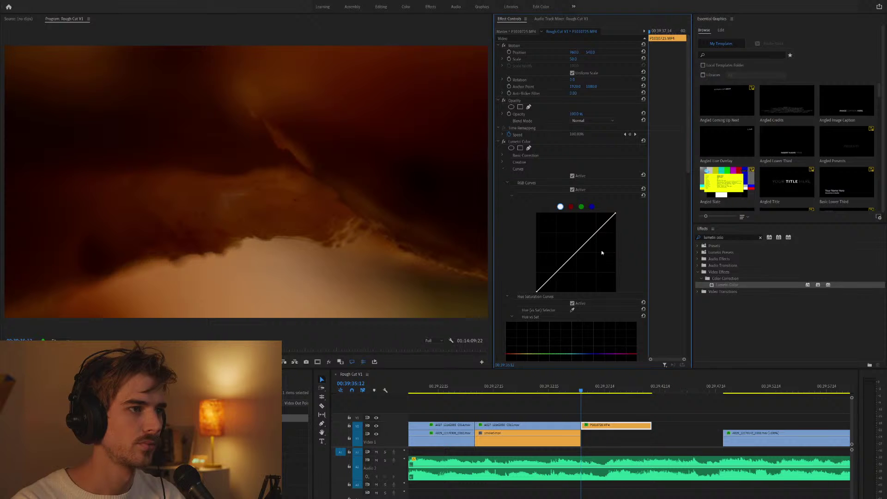
drag(593, 235, 596, 249)
Play the cut into the darkened clip from 00:39:34:17, and replay the combined smoke shot from its start at 00:39:25:22.
click(580, 395)
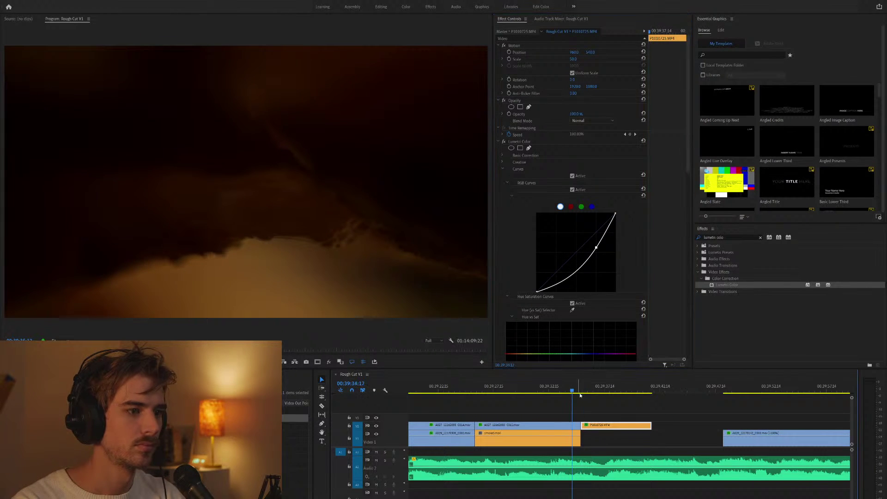
key(space)
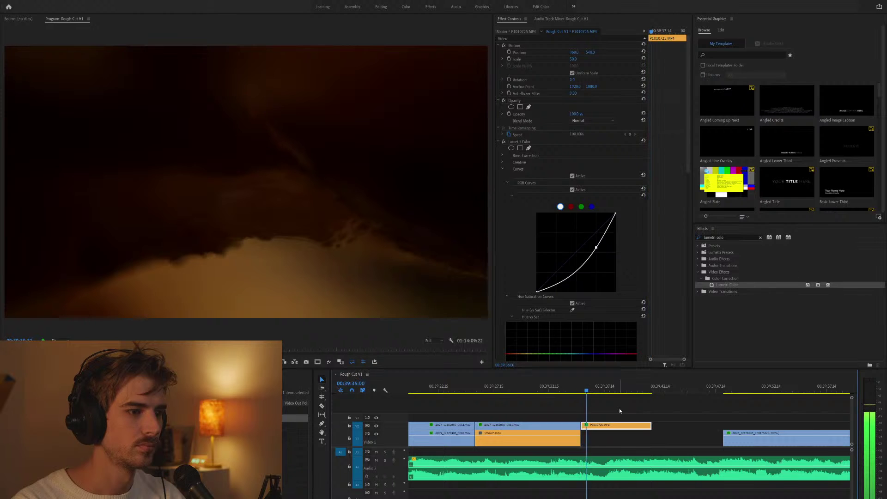
key(Up)
key(Up)
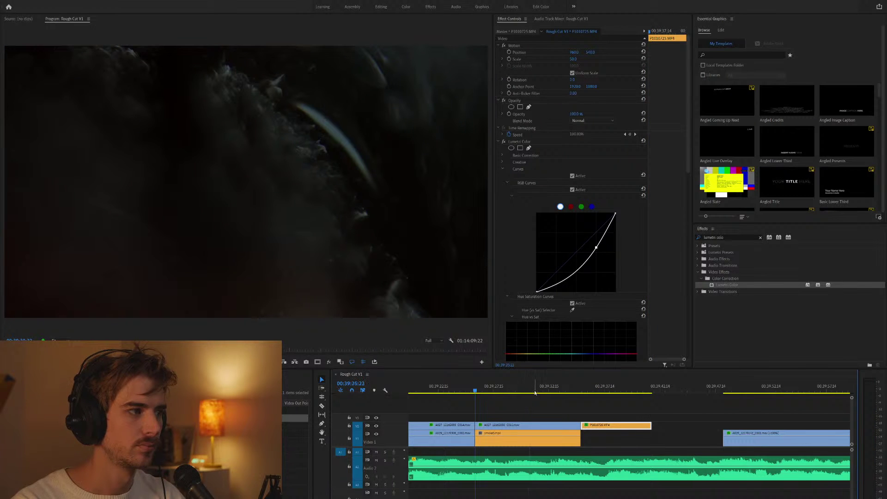
key(space)
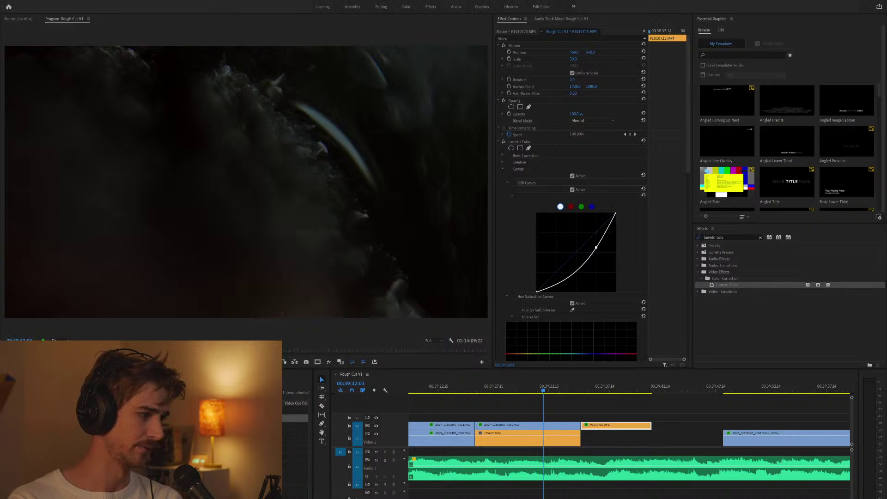
Move the darkened clip down to the lowest video track, directly after the smoke clip, play across the cut and clear the selection.
key(ctrl+shift+a)
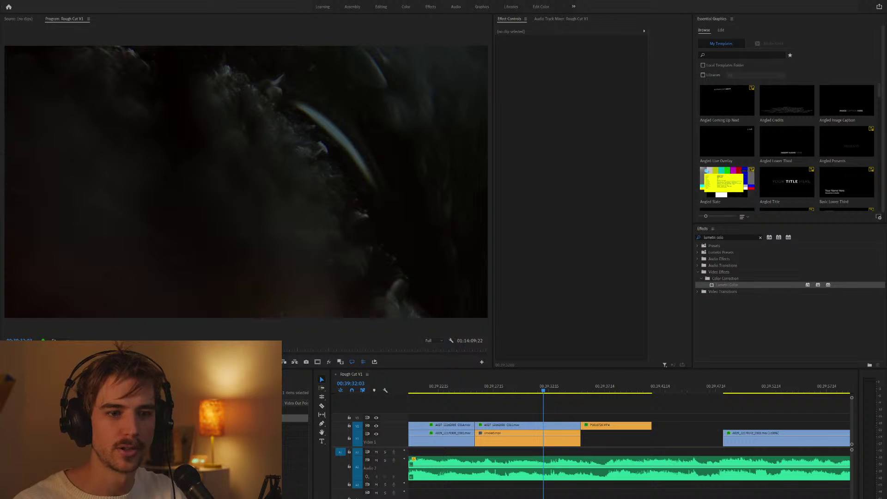
scroll(628, 434, down, 2)
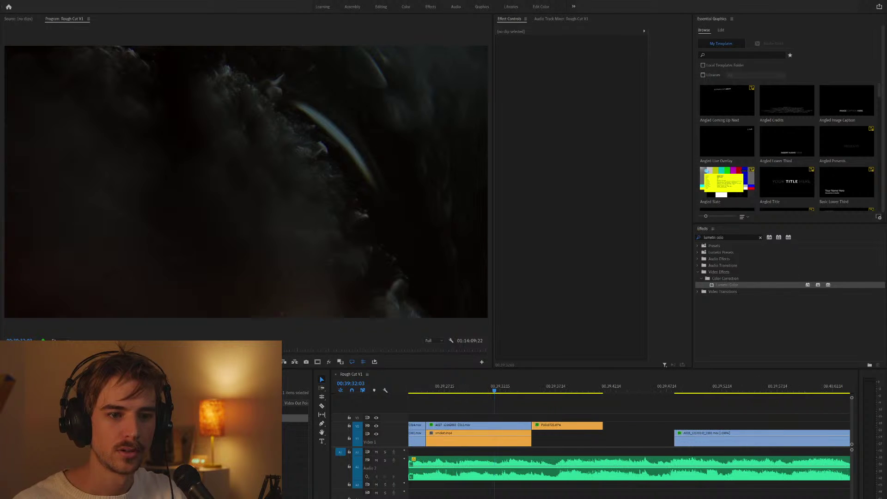
scroll(628, 434, down, 1)
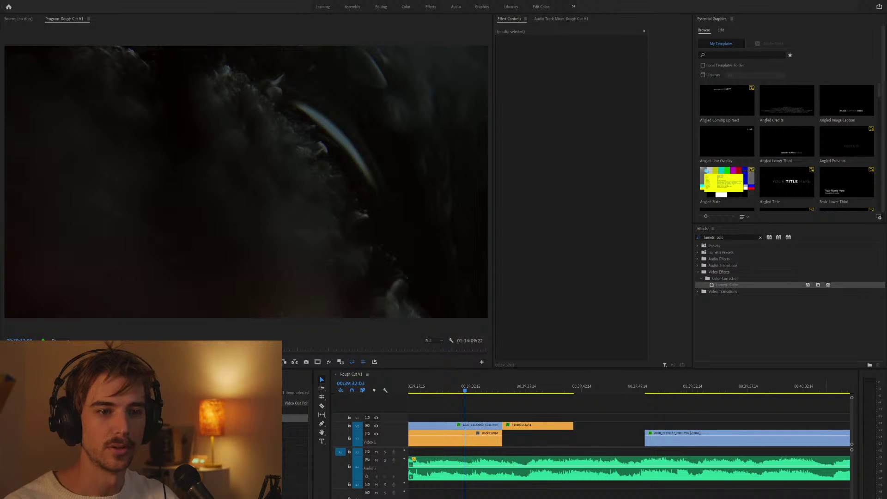
scroll(809, 402, down, 10)
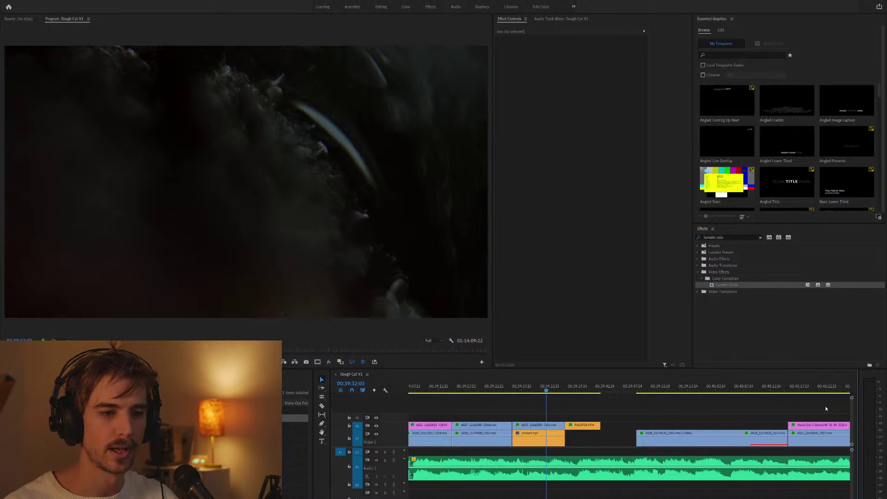
scroll(809, 392, up, 10)
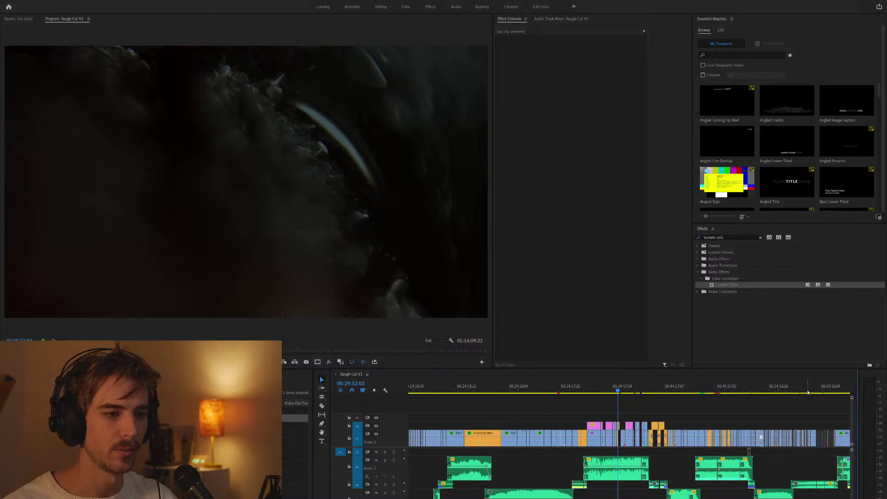
key(space)
drag(667, 425, 662, 440)
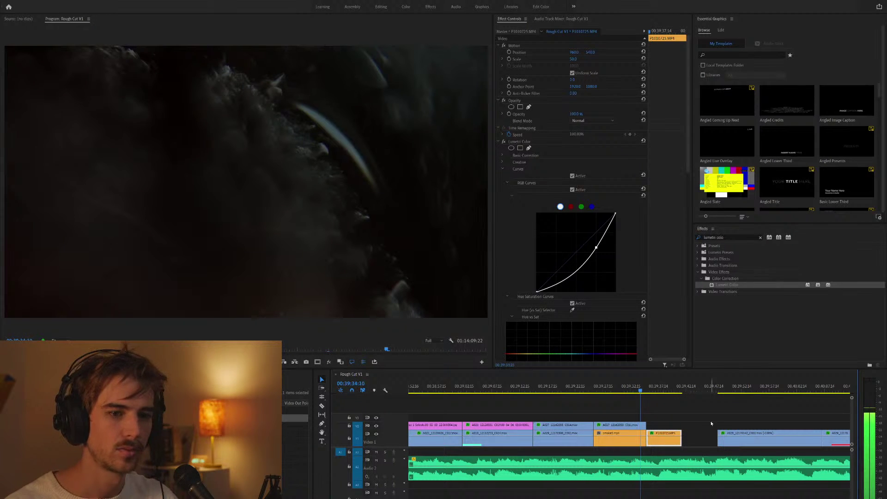
scroll(713, 418, down, 1)
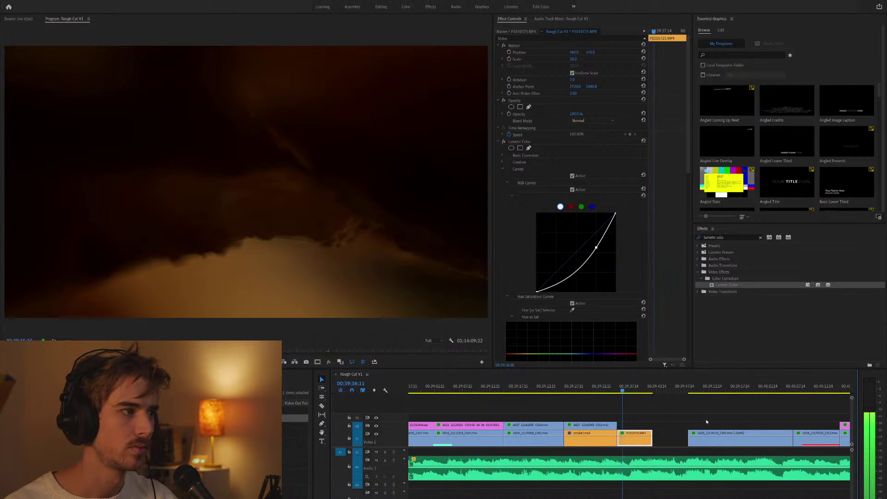
click(687, 421)
scroll(687, 421, down, 3)
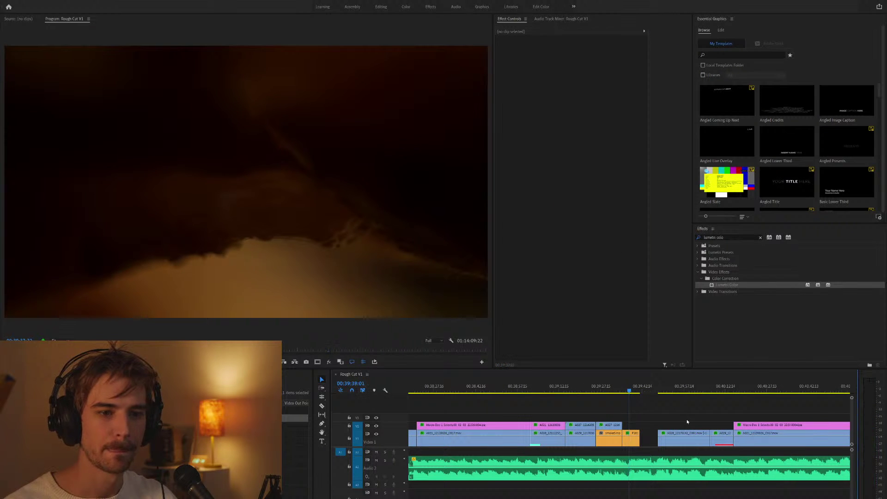
Go to the end of the Rough Cut V1 sequence and step back to the clip at 01:13:58:01.
scroll(777, 411, down, 6)
scroll(777, 411, down, 5)
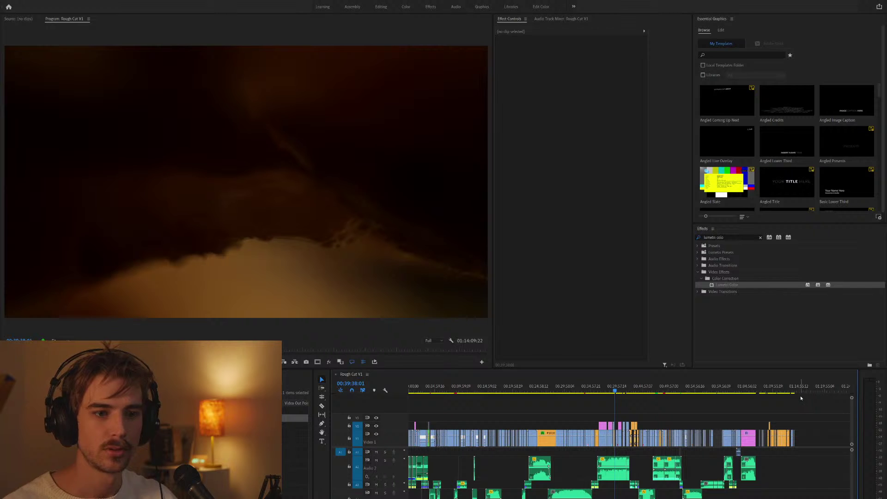
click(797, 389)
scroll(798, 387, up, 5)
key(Up)
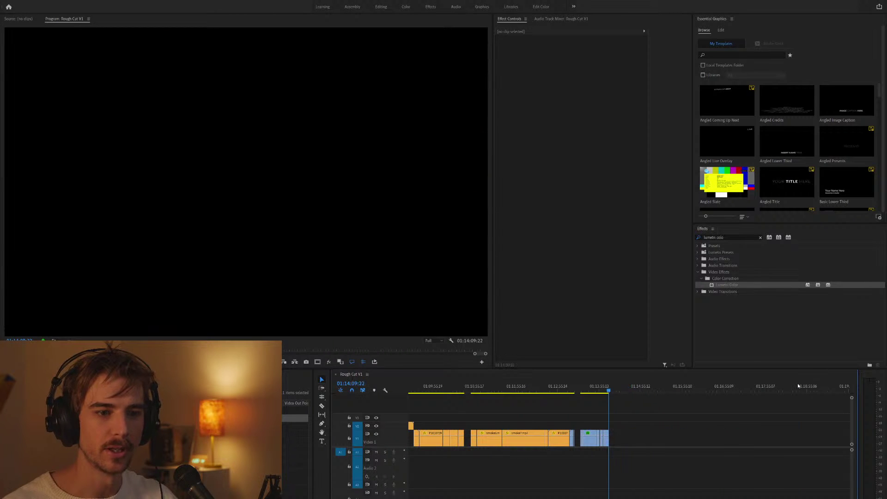
scroll(780, 399, down, 2)
key(Up)
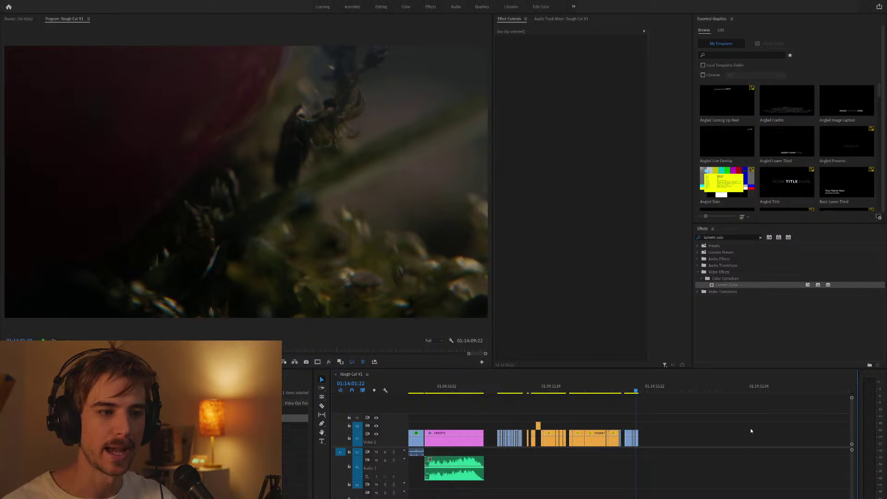
key(Up)
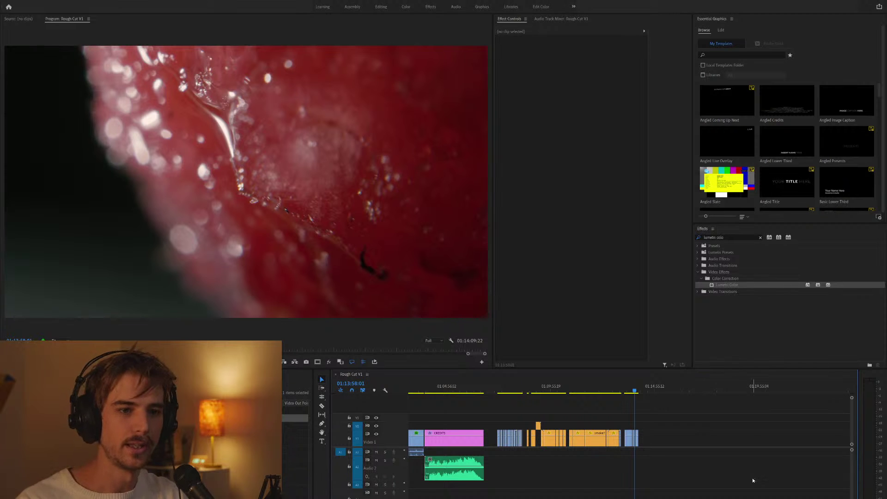
Review the last group of macro clips cut by cut, going back to its first frame at 01:13:29:15.
key(equal)
key(equal)
key(equal)
key(Up)
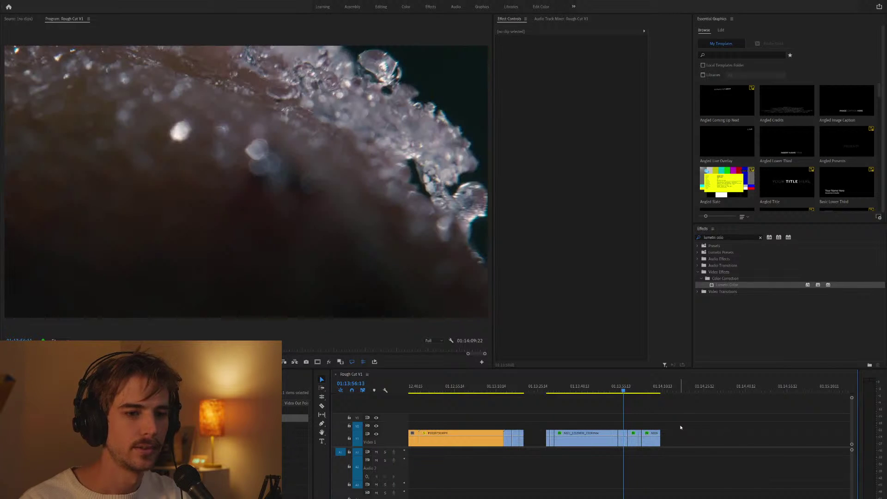
key(minus)
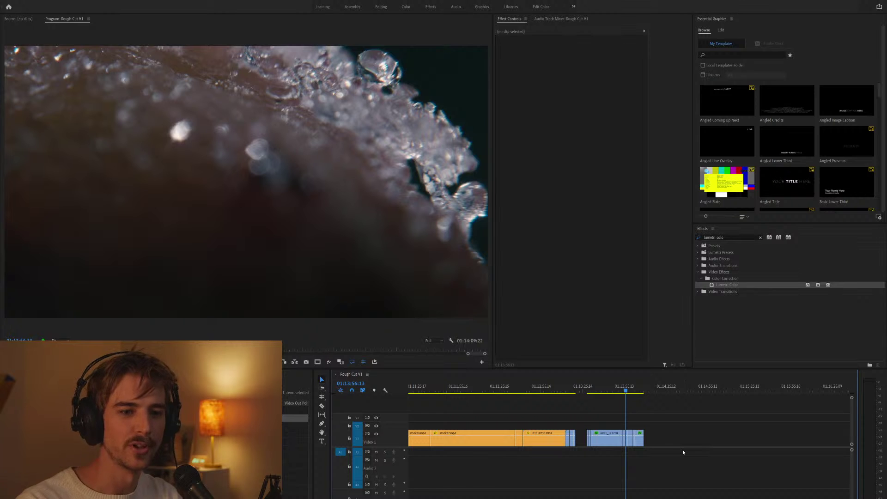
key(minus)
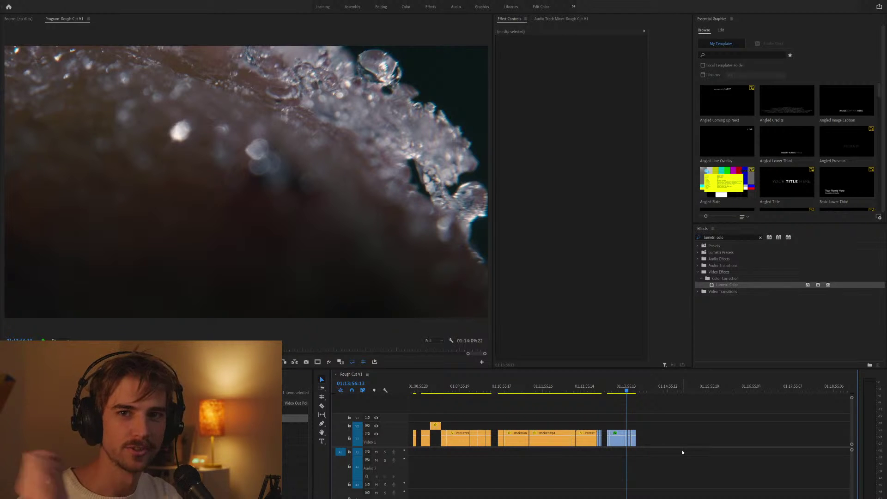
key(equal)
key(equal)
key(equal)
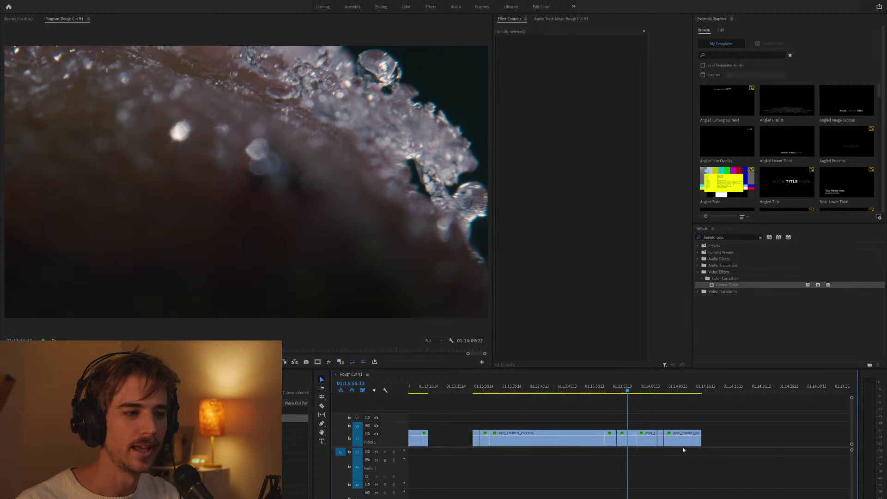
key(Up)
key(minus)
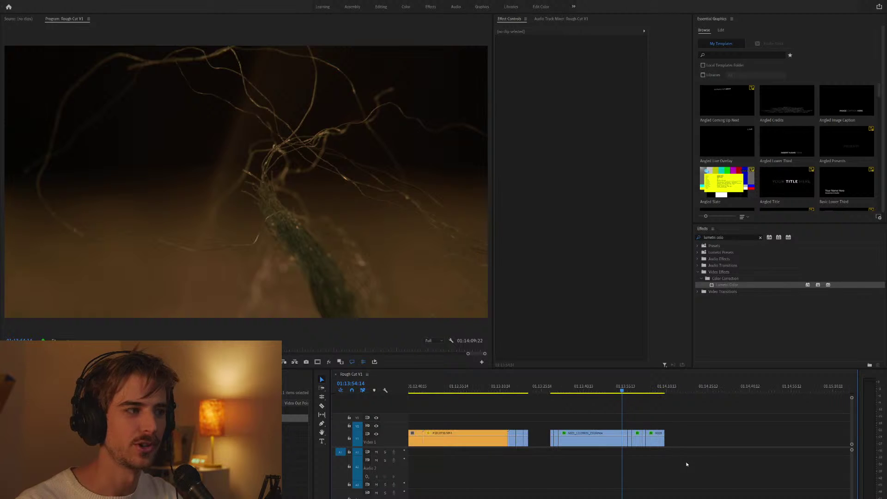
key(Up)
key(Up)
key(equal)
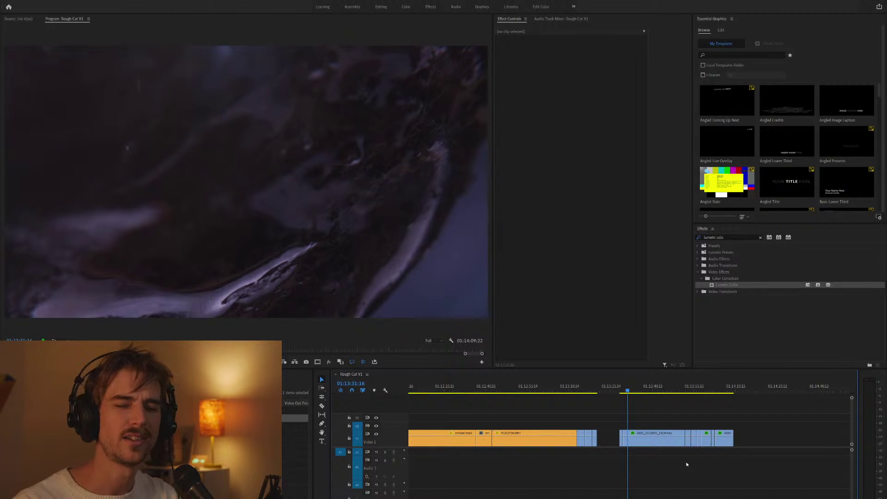
key(Up)
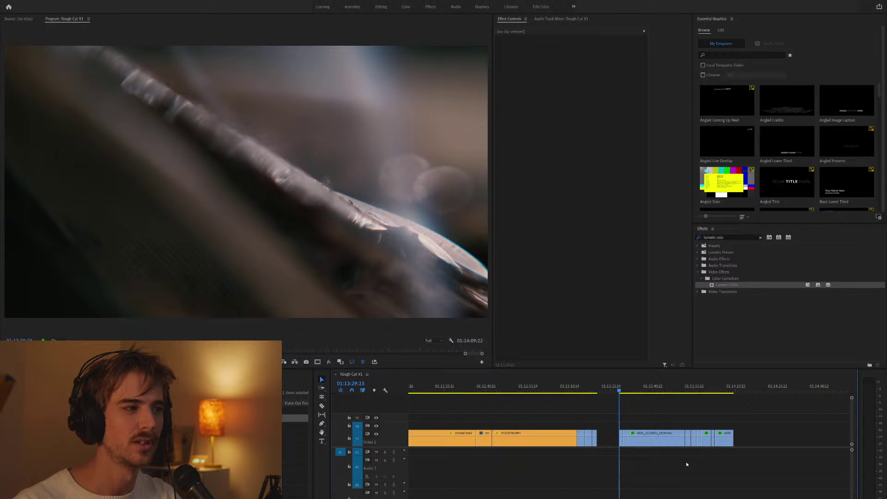
Step back through the short macro shots and orange-labelled clips before the gap, as far as 01:10:32:18.
key(Up)
key(minus)
key(Up)
key(Up)
key(Up)
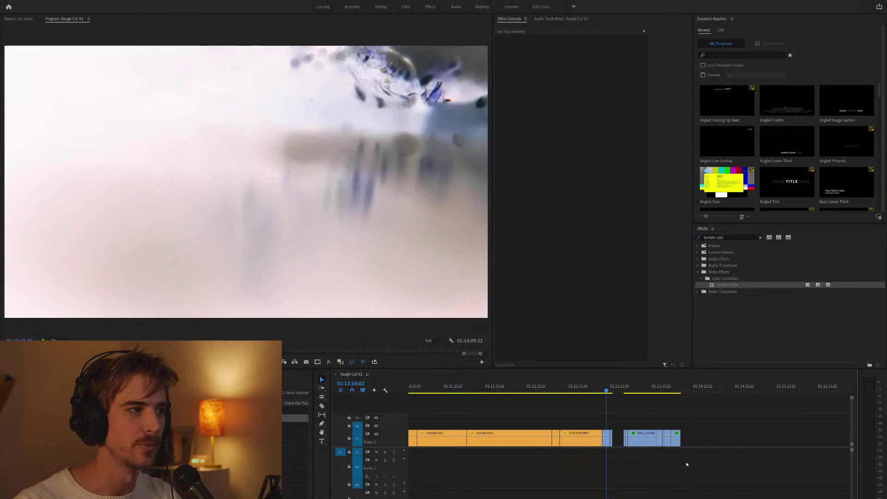
key(equal)
key(Up)
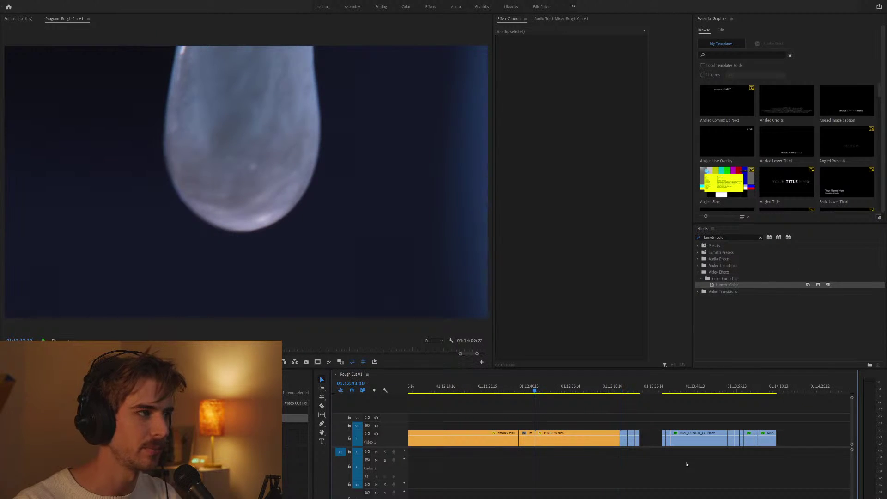
key(Up)
key(minus)
key(Up)
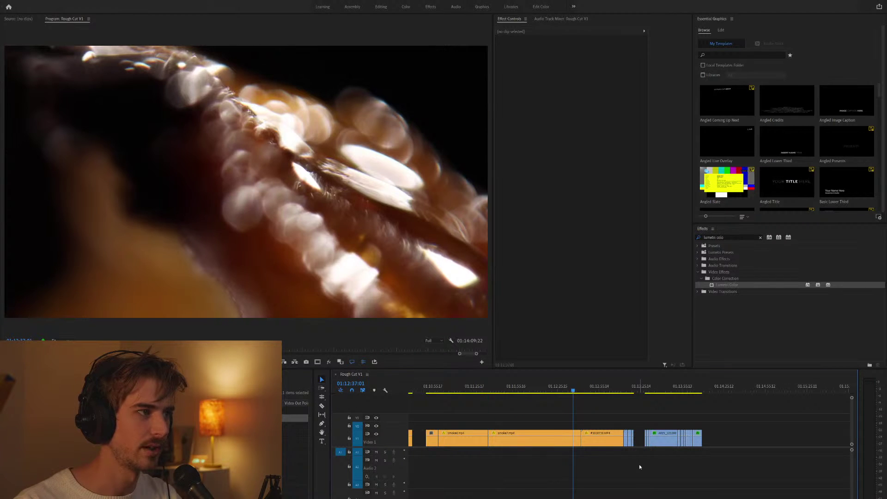
key(minus)
key(Up)
key(Up)
key(Up)
key(Up)
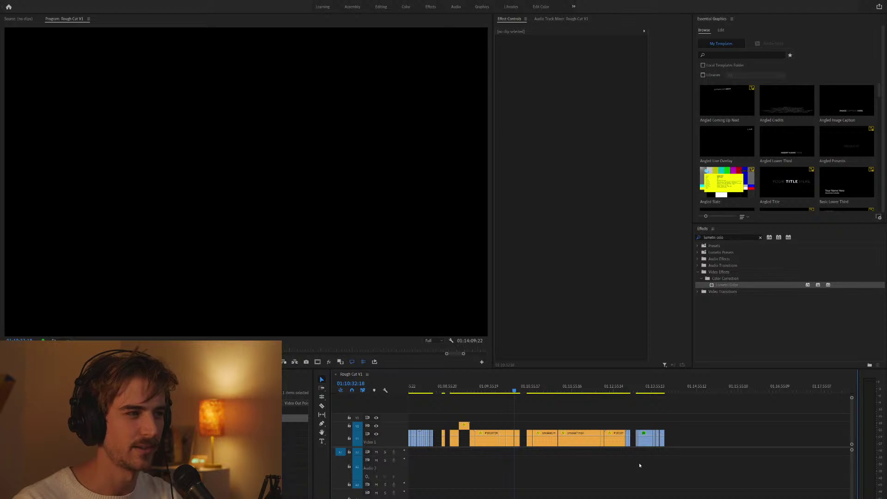
Review the earlier group of blue macro clips around 01:08:23 and play it backwards to the red close-up at 01:08:00:17.
key(equal)
key(Up)
click(550, 388)
key(minus)
click(538, 386)
key(equal)
key(l)
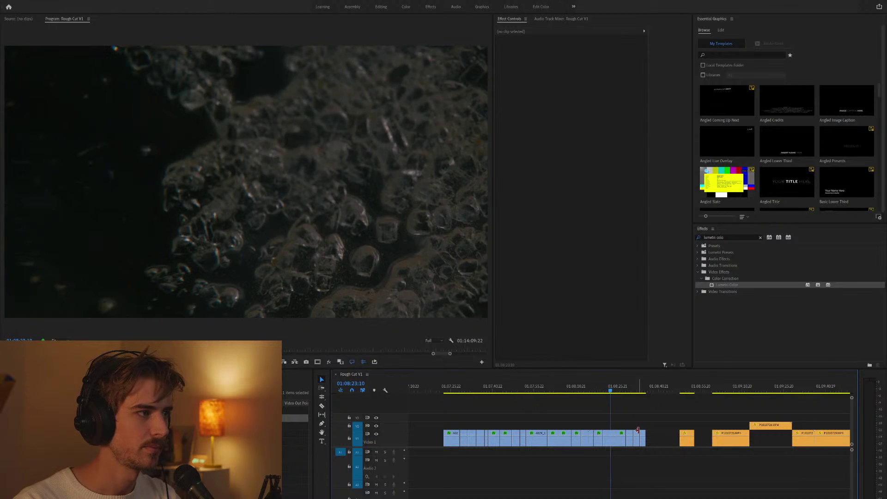
click(613, 441)
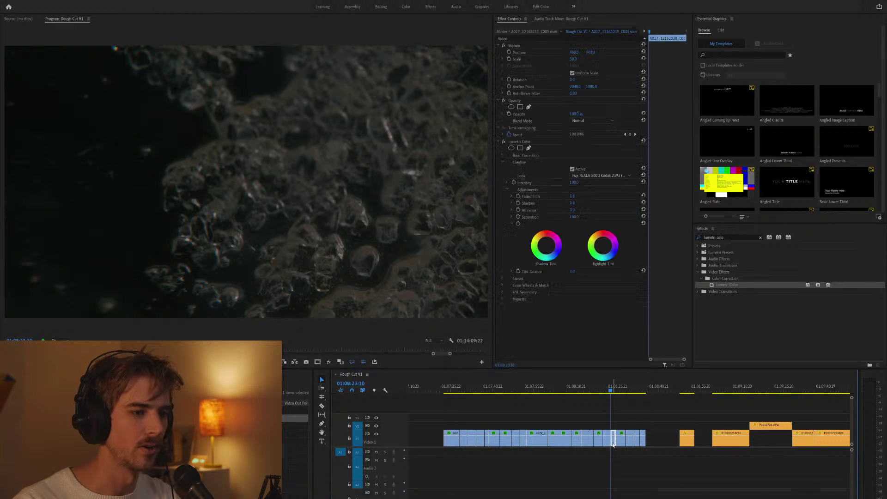
key(j)
key(j)
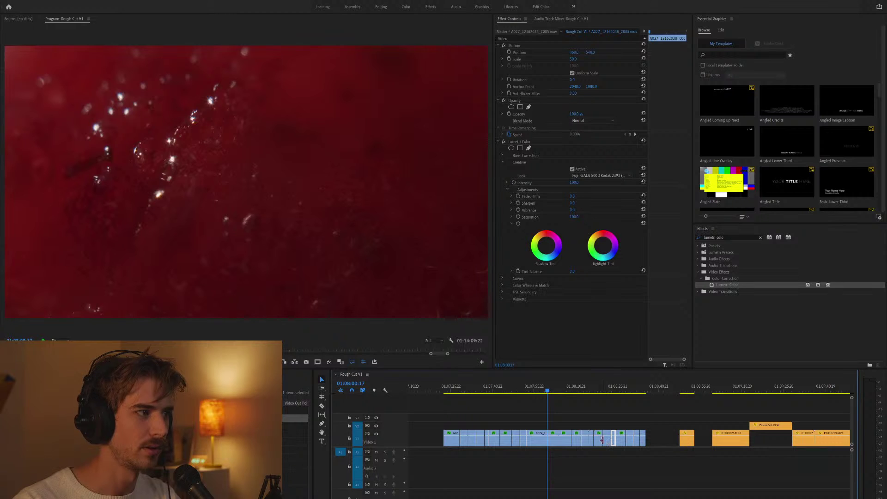
Find the Invert video effect and apply it to the red close-up clip at 01:08:00:17.
click(554, 439)
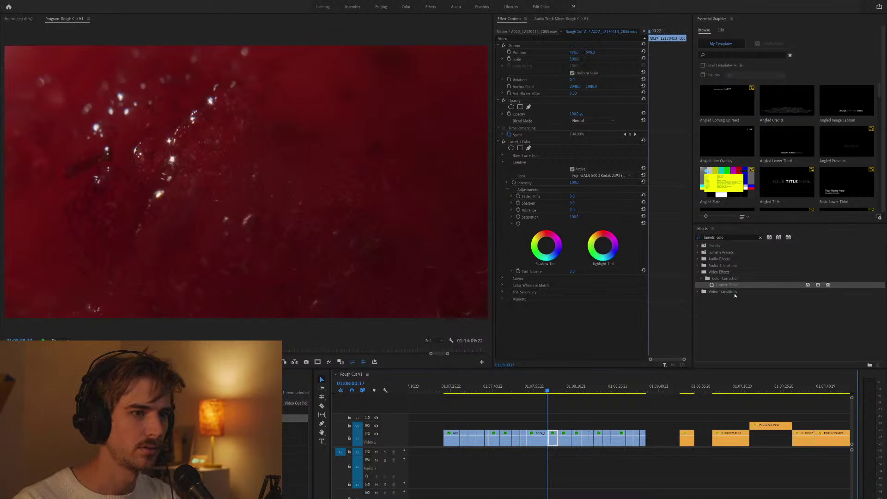
click(728, 237)
text(i)
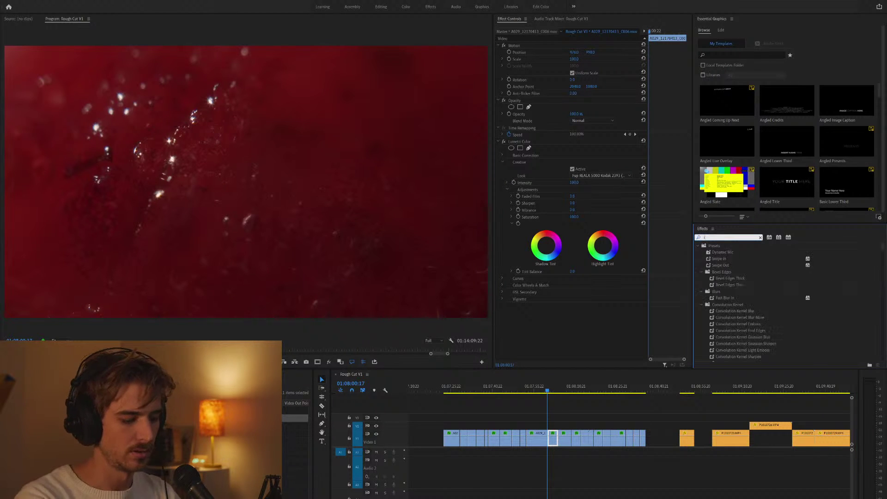
text(nvert)
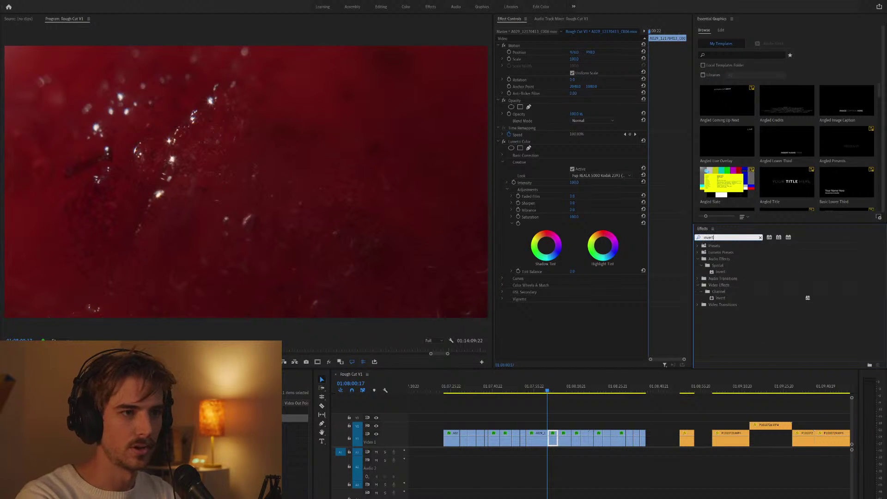
click(720, 298)
drag(722, 300, 552, 441)
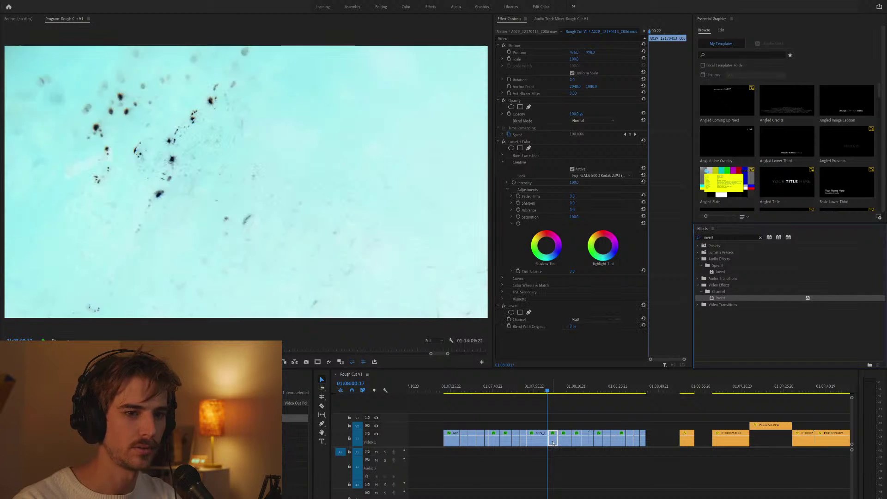
click(587, 414)
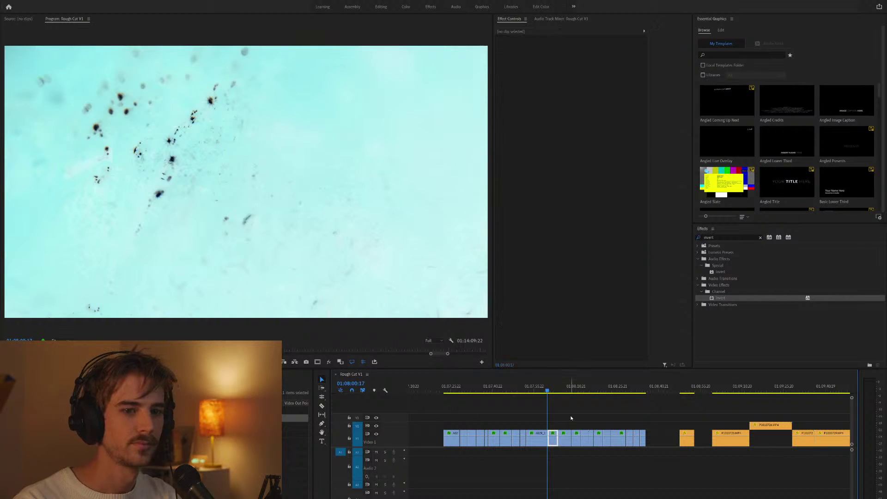
Compare the inverted clip with the neighbouring macro clips by moving from cut to cut.
key(Down)
scroll(582, 418, down, 2)
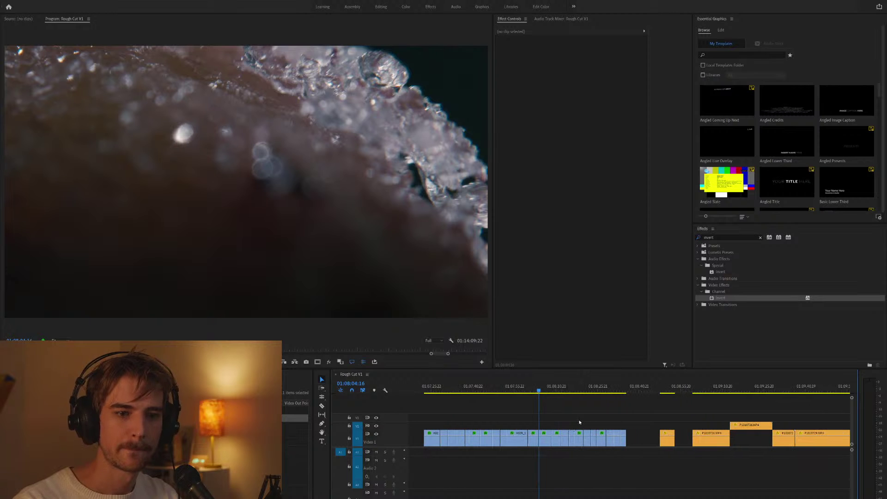
scroll(577, 422, up, 5)
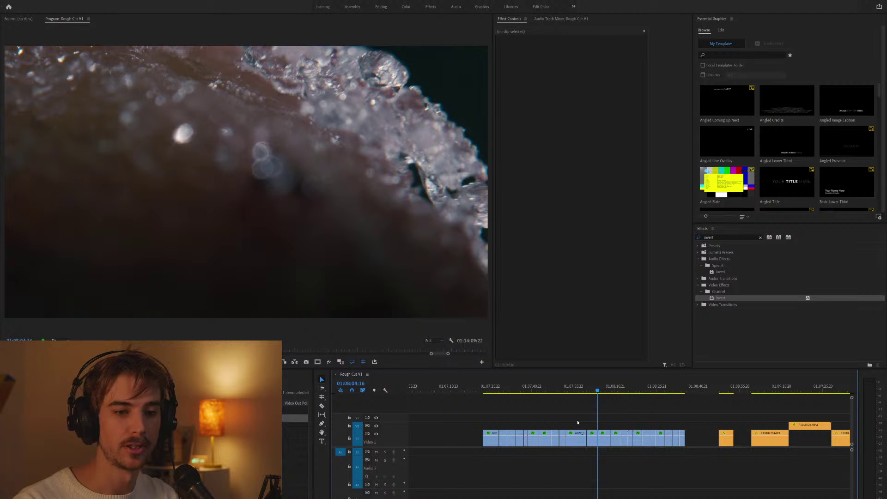
key(Up)
key(Up)
key(Up)
key(Up)
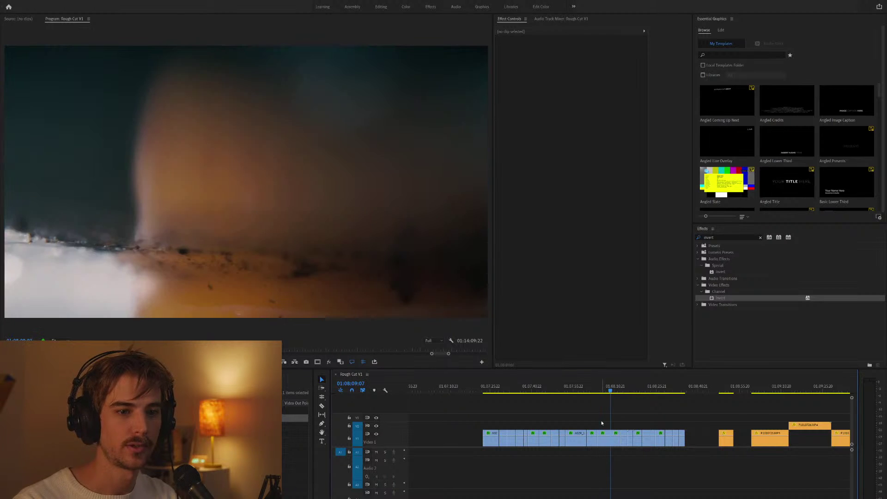
key(Down)
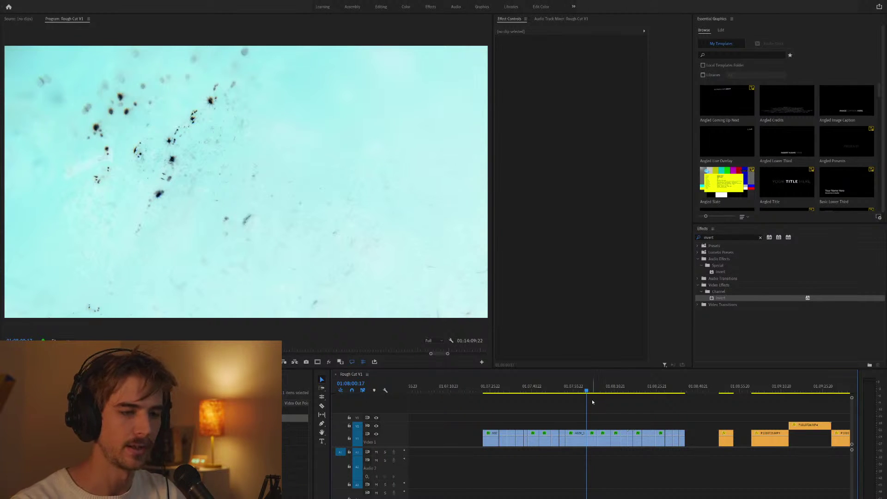
Step back through the cuts before the inverted clip to the grey ice shot at 01:07:47:23.
key(equal)
key(Up)
key(minus)
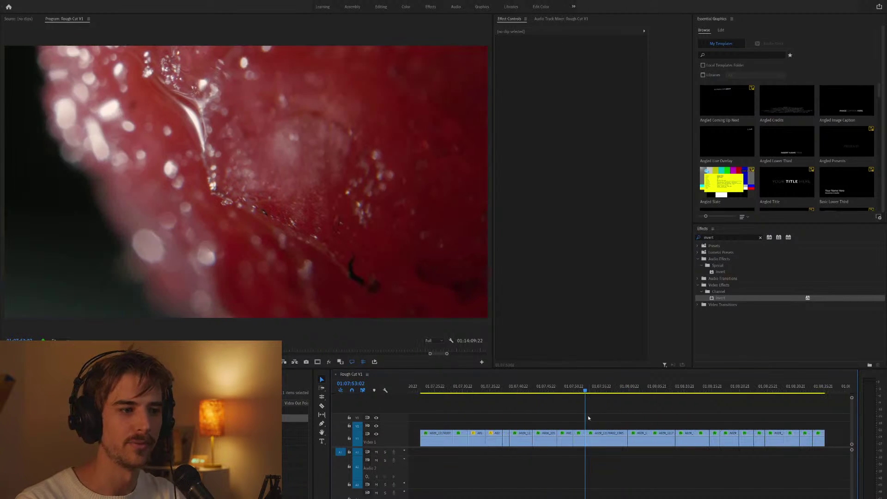
key(Down)
key(Up)
key(Up)
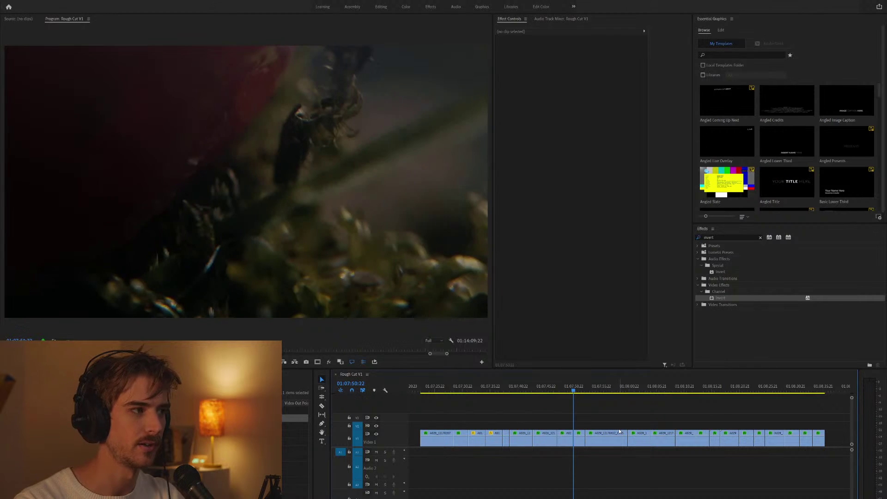
key(Up)
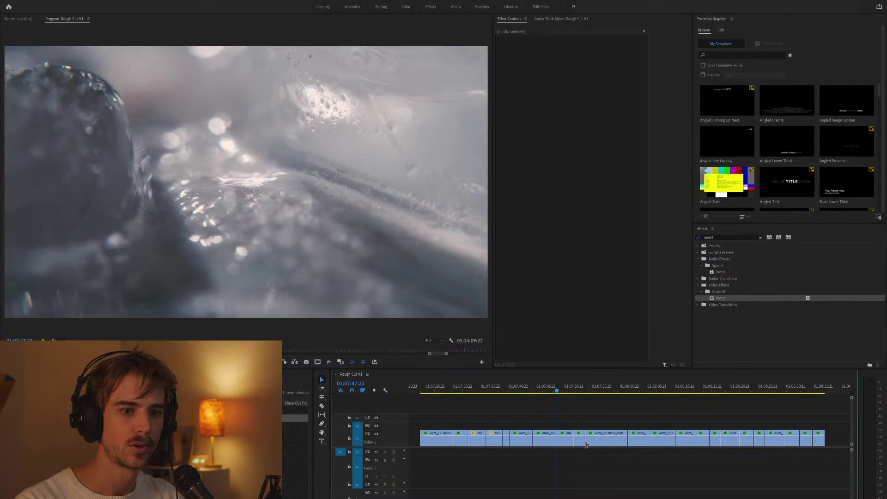
Try the Invert video effect on the grey ice clip at 01:07:47:23 and undo it.
click(568, 442)
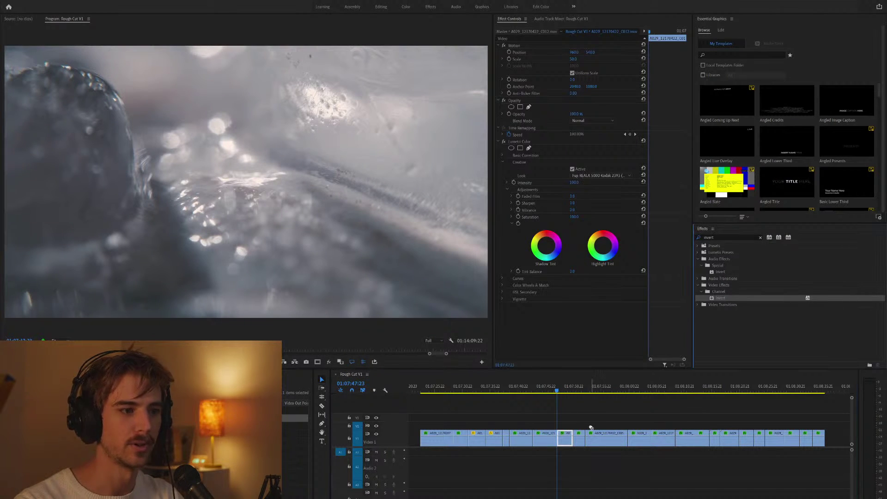
drag(567, 441, 567, 439)
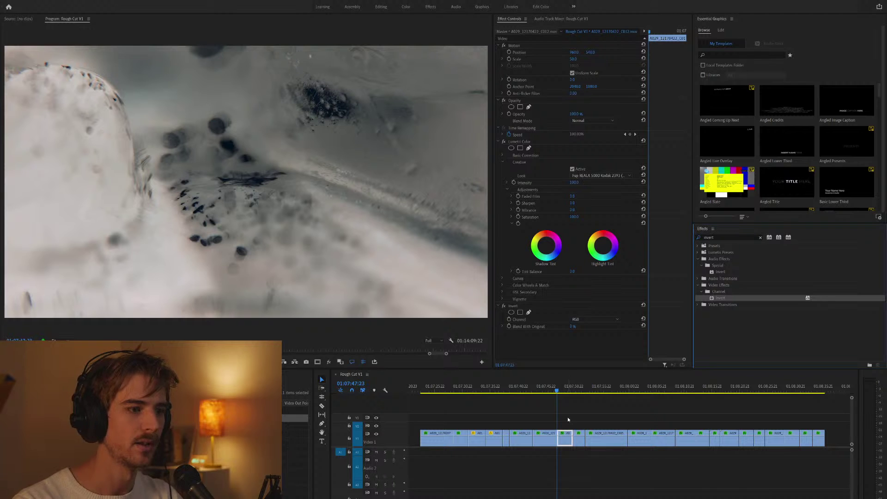
key(ctrl+z)
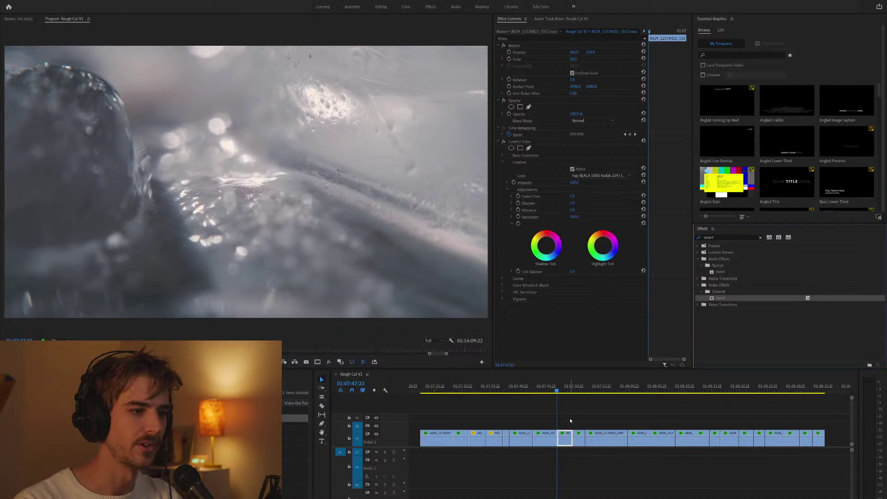
Review the preceding macro clips cut by cut, back to the amber close-up at 01:07:35:01.
click(588, 427)
key(Up)
key(Up)
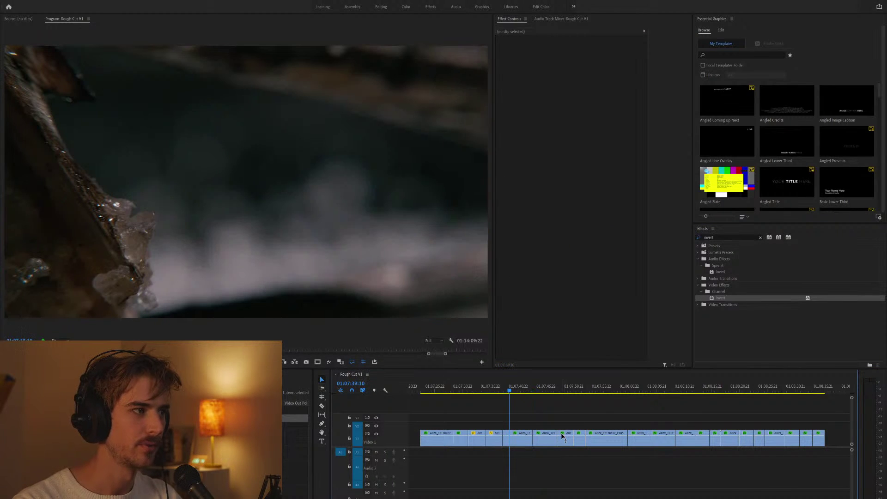
key(Up)
key(=)
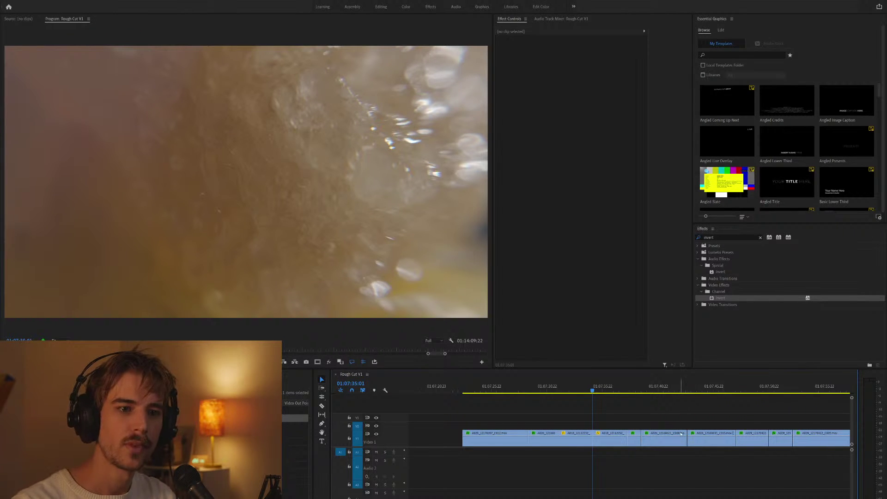
Step back through the remaining preceding macro clips to the dark root shot at 01:07:23:08.
scroll(632, 407, up, 3)
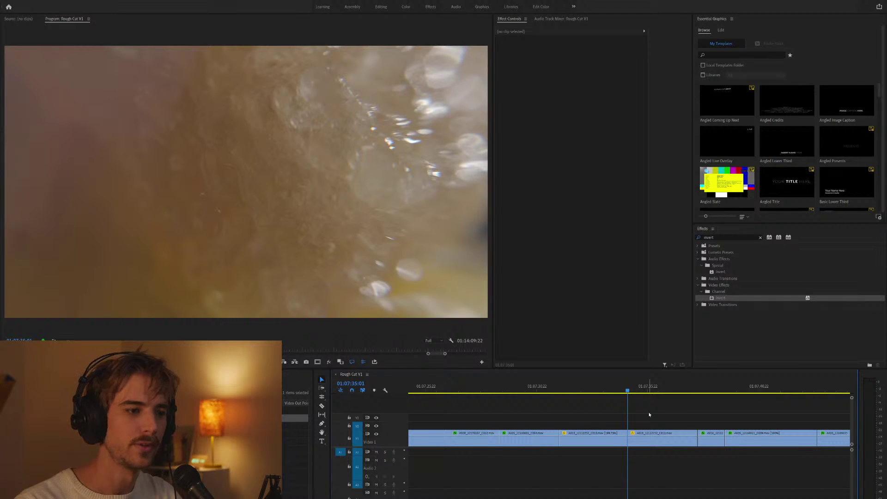
key(Up)
key(Up)
key(Up)
key(minus)
key(minus)
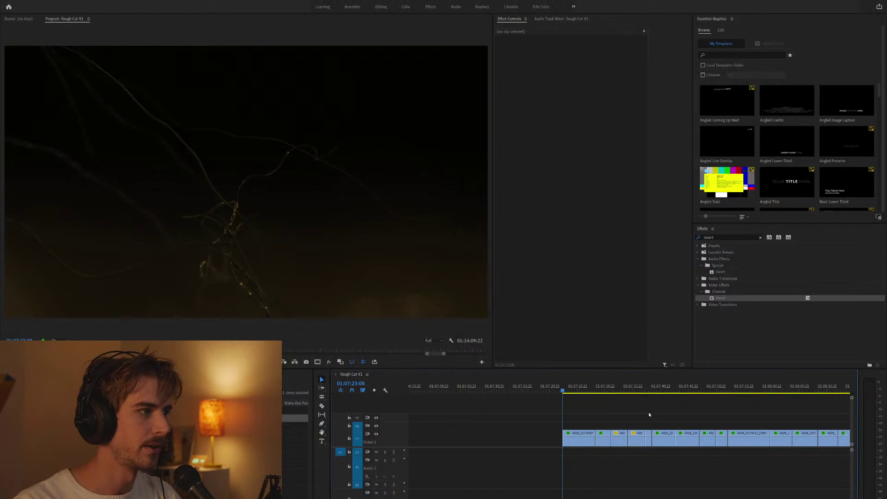
key(minus)
key(minus)
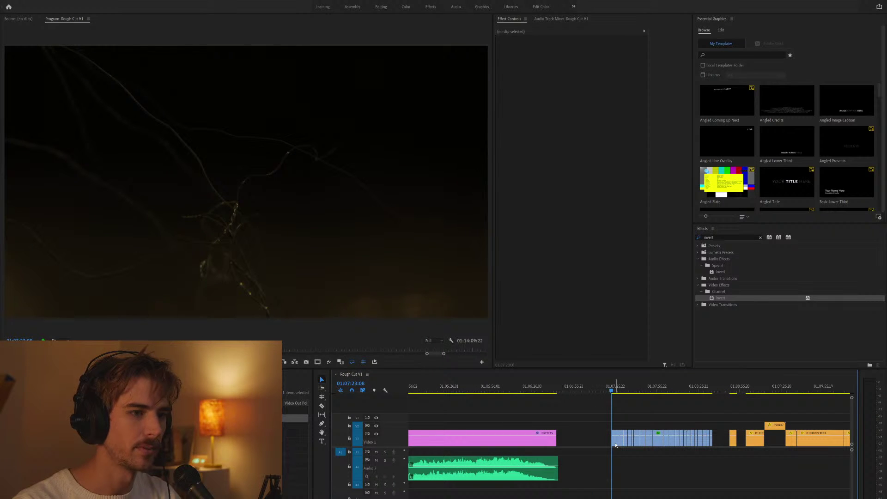
Review the orange-labelled macro clips from 01:09:09:01 to the cut at 01:10:32:18.
click(759, 388)
scroll(750, 386, down, 2)
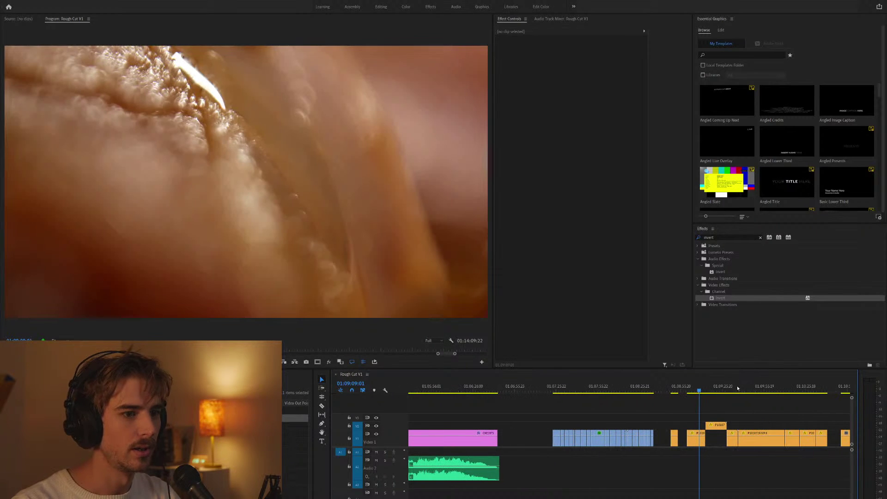
click(750, 388)
key(minus)
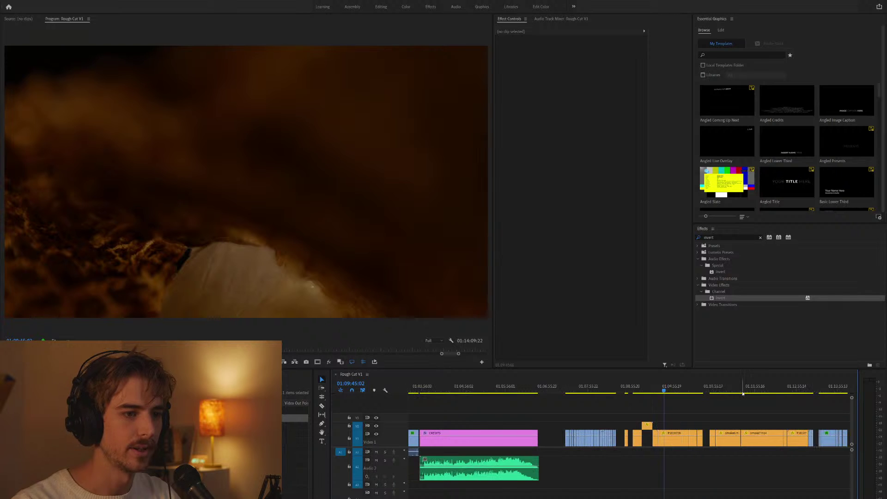
key(Down)
key(Down)
key(minus)
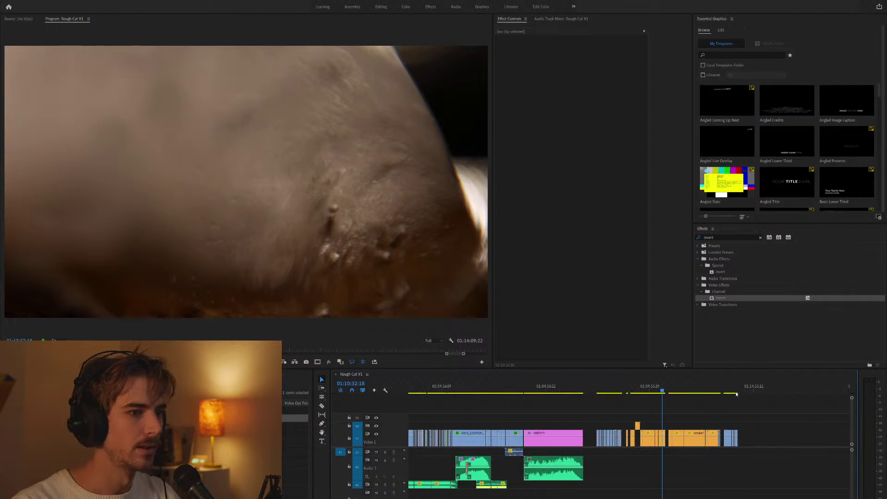
Continue cut by cut through the orange-labelled macro clips to the amber close-up at 01:12:32:01.
key(Down)
key(Down)
key(equal)
key(equal)
key(Down)
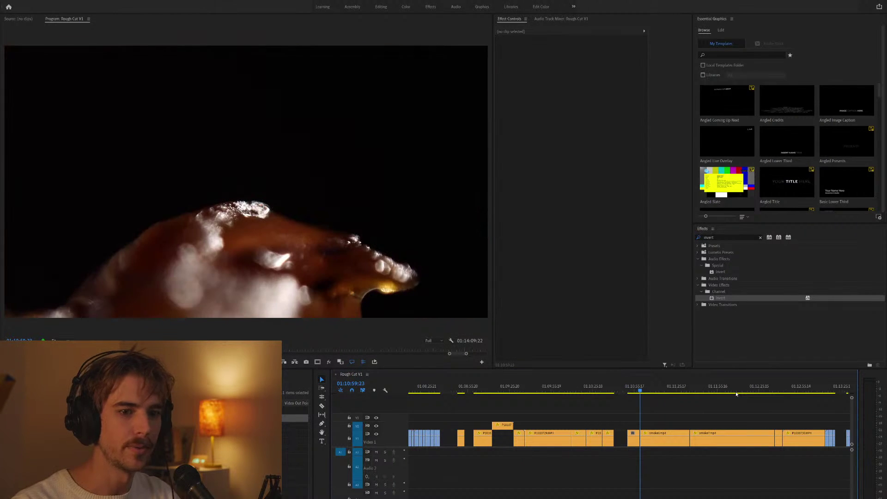
key(Down)
key(minus)
key(Down)
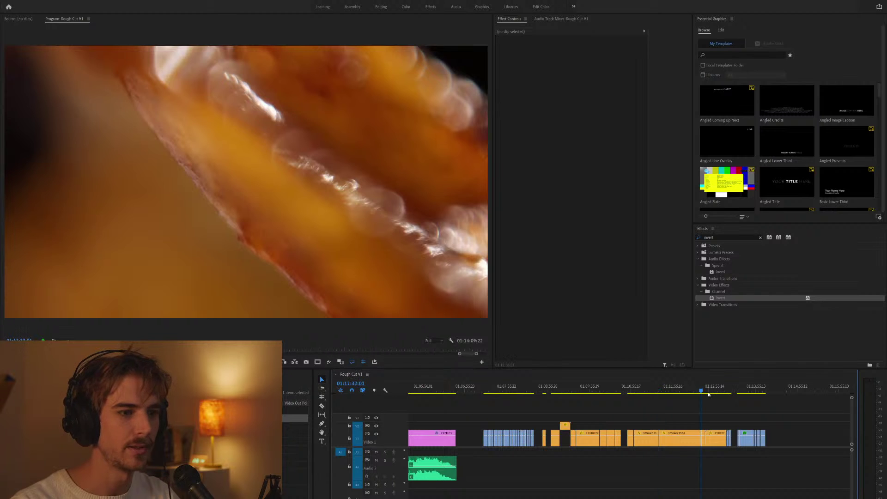
Review the last macro groups cut by cut, from the droplet shot to the red close-up at 01:13:28:15.
key(equal)
key(Down)
key(Down)
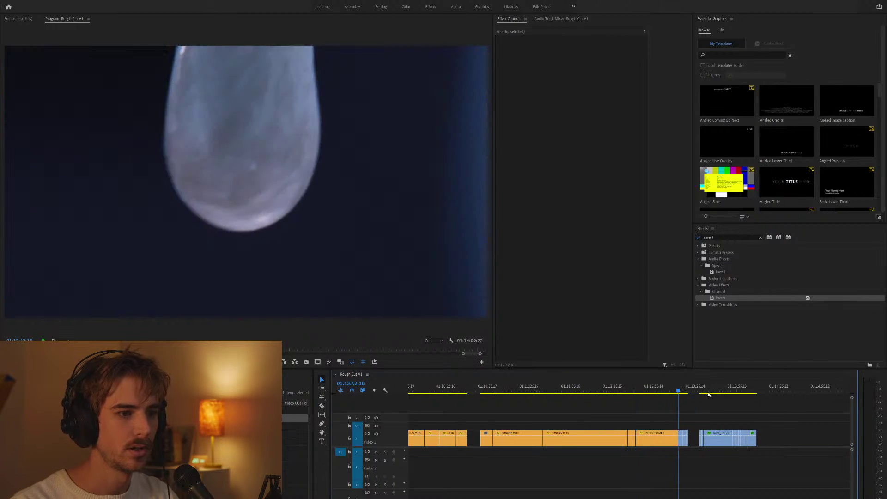
key(Down)
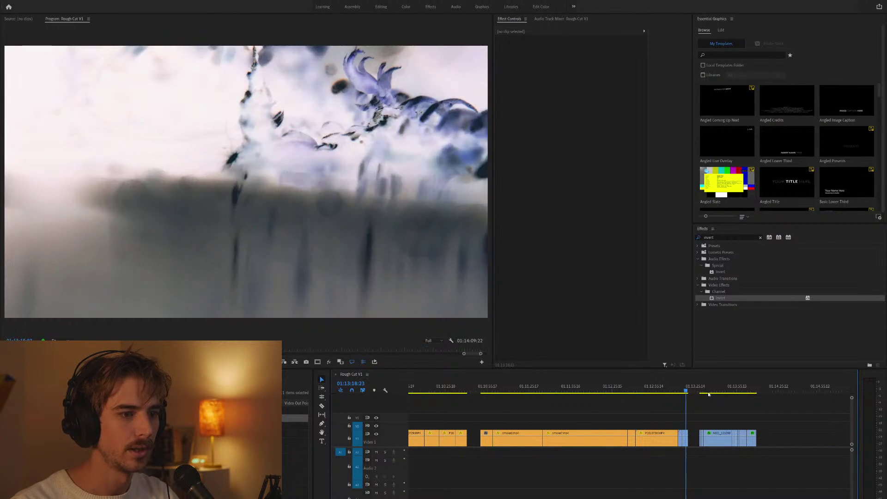
key(equal)
key(Down)
key(minus)
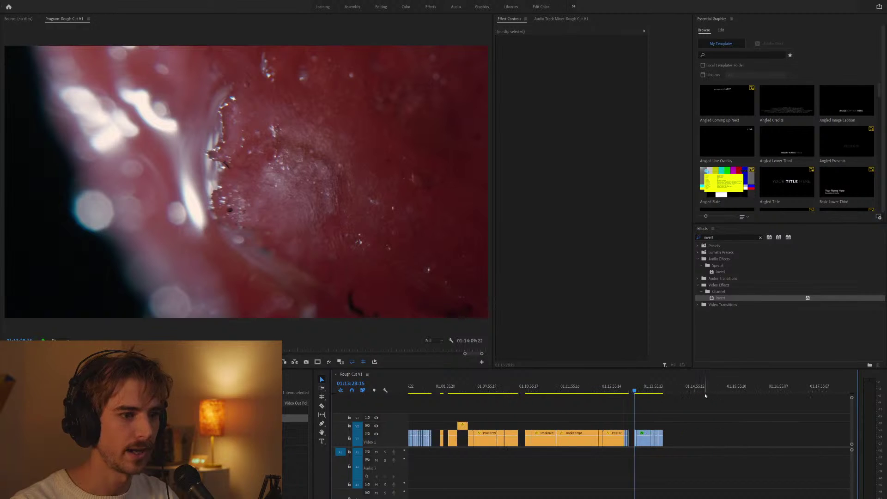
Go back to an earlier section of the sequence and park the playhead at 00:39:41:22.
key(minus)
click(565, 390)
key(minus)
key(equal)
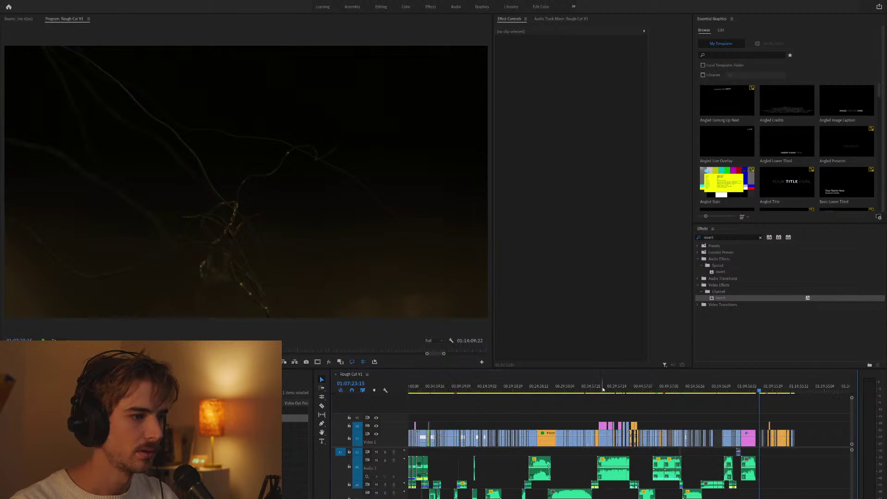
click(483, 392)
key(equal)
key(equal)
click(489, 390)
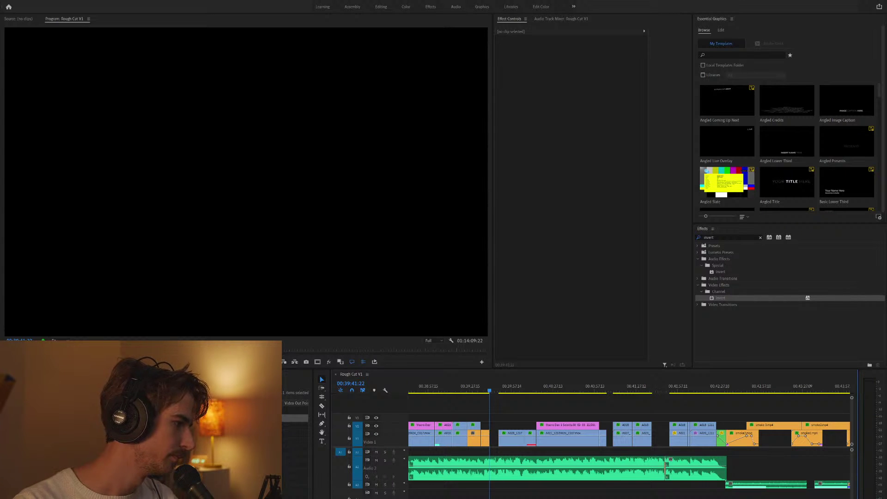
Browse the project clips, load A029_12170507_C029.mov in the Source Monitor and play it.
click(296, 433)
scroll(296, 448, down, 2)
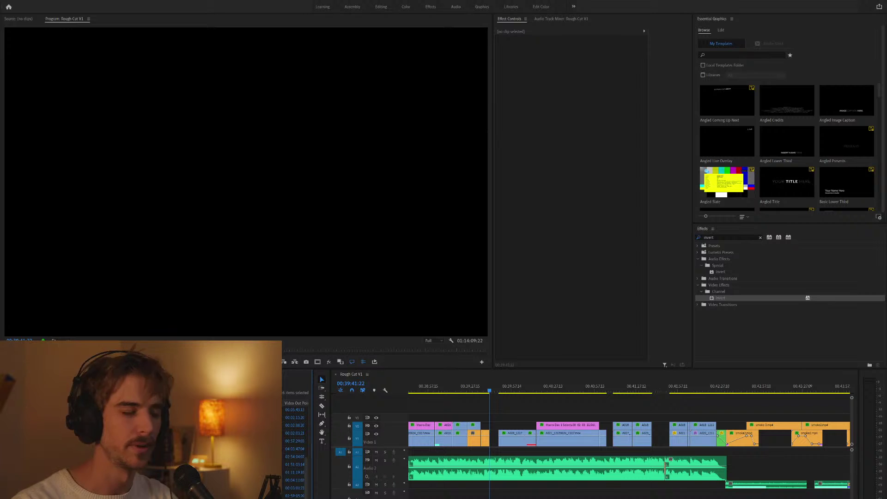
scroll(296, 453, down, 3)
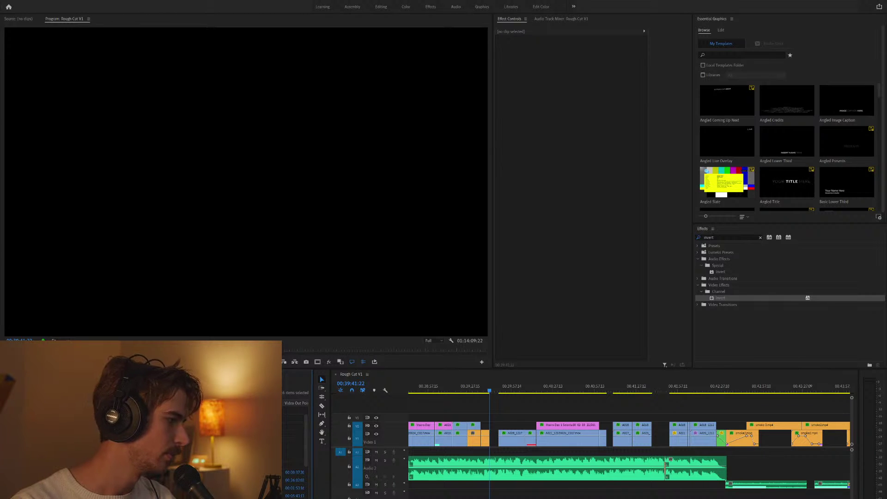
scroll(296, 462, up, 3)
double_click(294, 449)
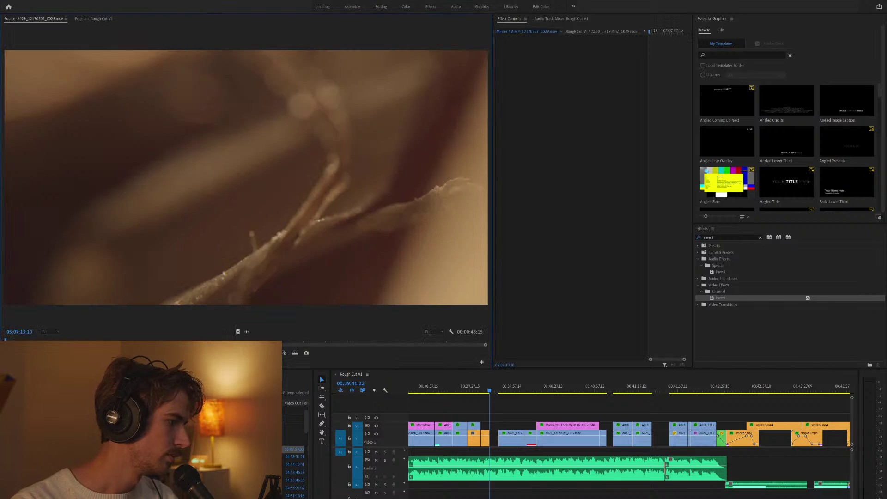
key(space)
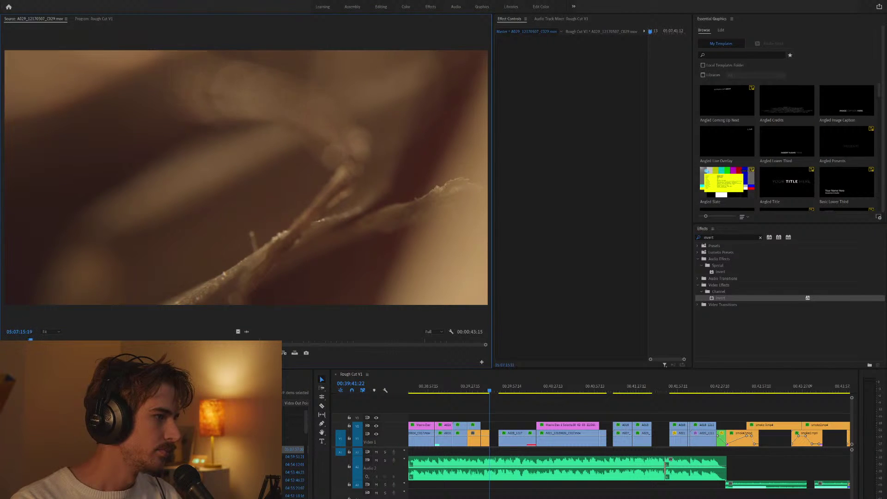
Preview further raw macro clips in the Source Monitor, from A029_12170459_C028.mov to A029_12170447_C023.mov.
double_click(294, 456)
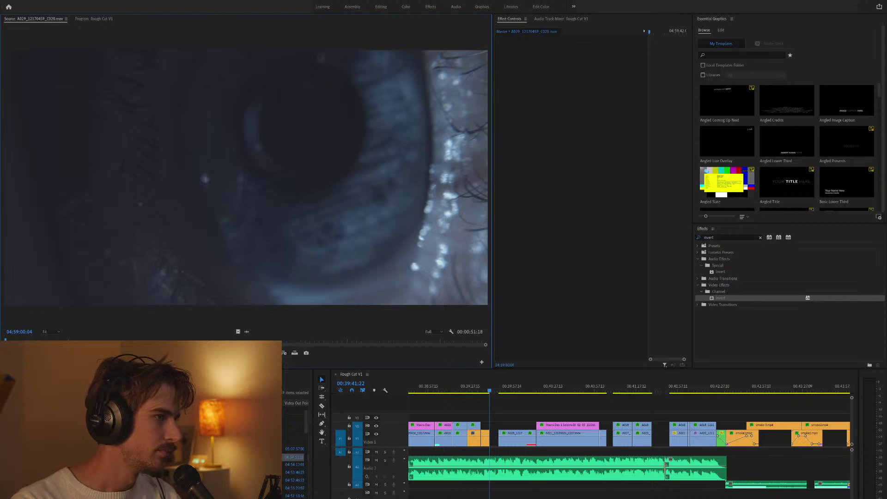
double_click(294, 472)
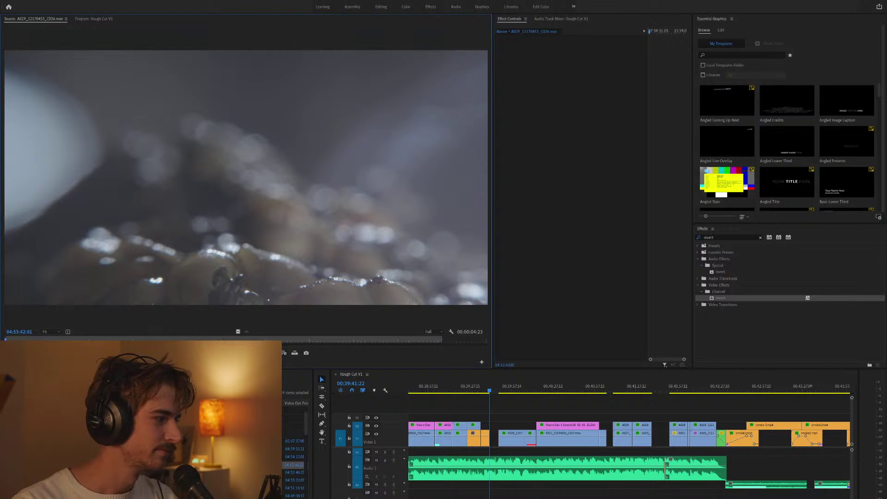
double_click(294, 472)
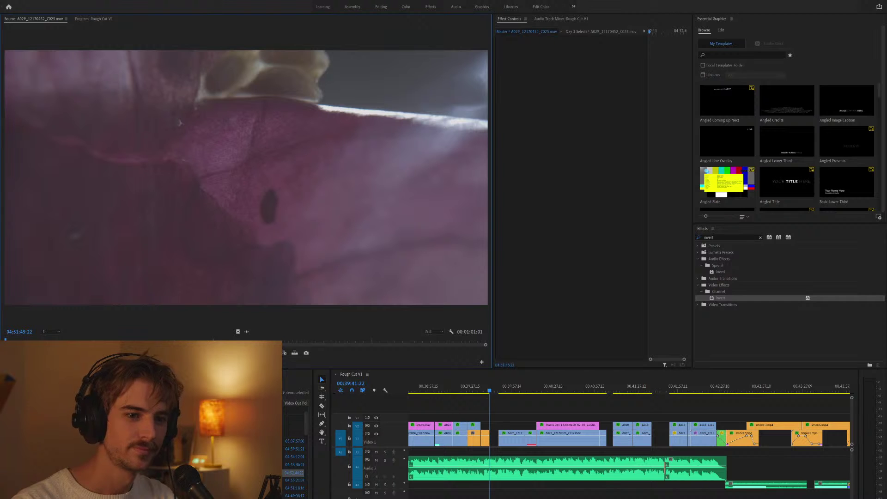
double_click(294, 480)
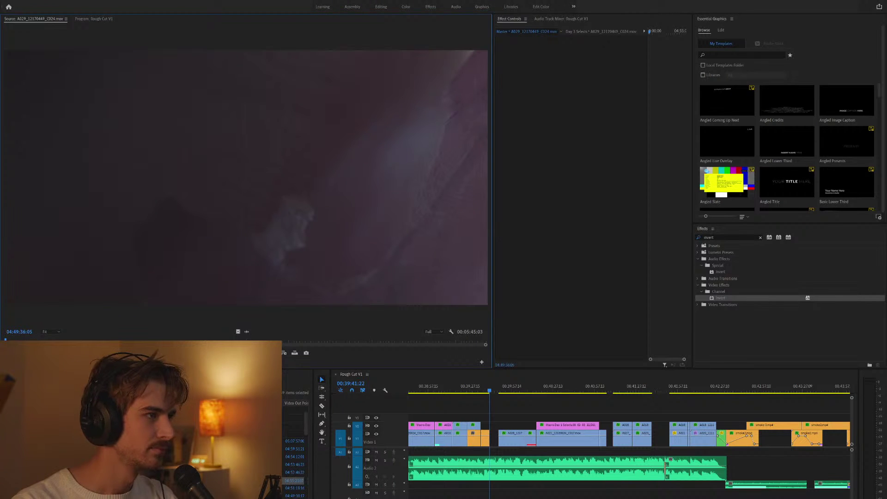
double_click(294, 487)
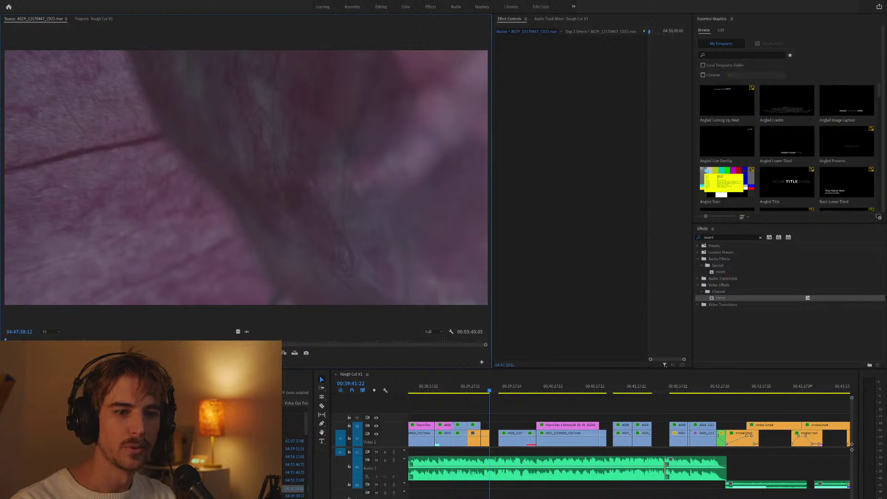
Preview the following raw macro clips down the list to A029_12170427_C017.mov.
scroll(294, 461, down, 2)
double_click(295, 479)
scroll(295, 462, down, 3)
double_click(294, 465)
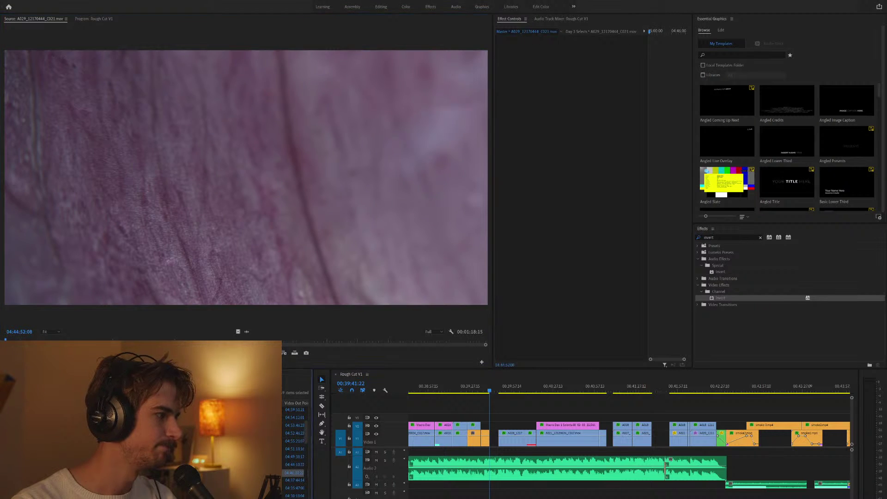
double_click(294, 472)
double_click(295, 480)
double_click(294, 488)
double_click(294, 496)
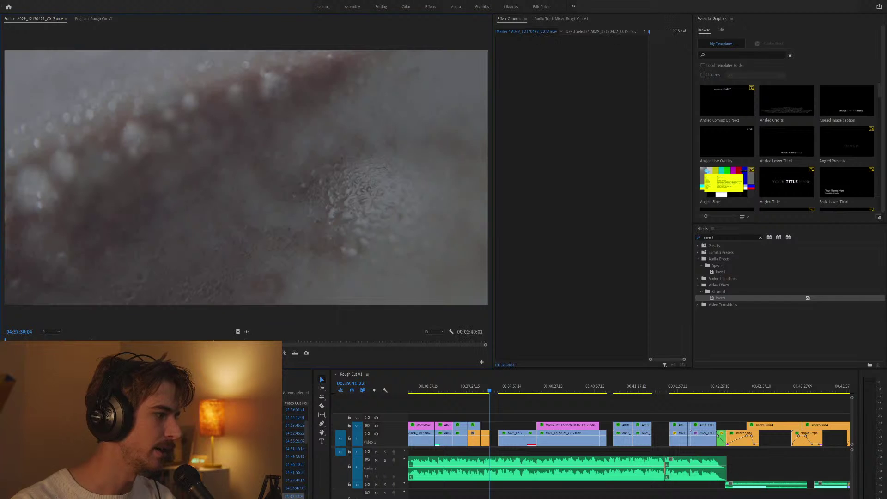
Add A029_12170427_C017.mov to the end of Rough Cut V1, directly after the last clip at 01:14:09:22.
scroll(294, 452, down, 3)
double_click(294, 433)
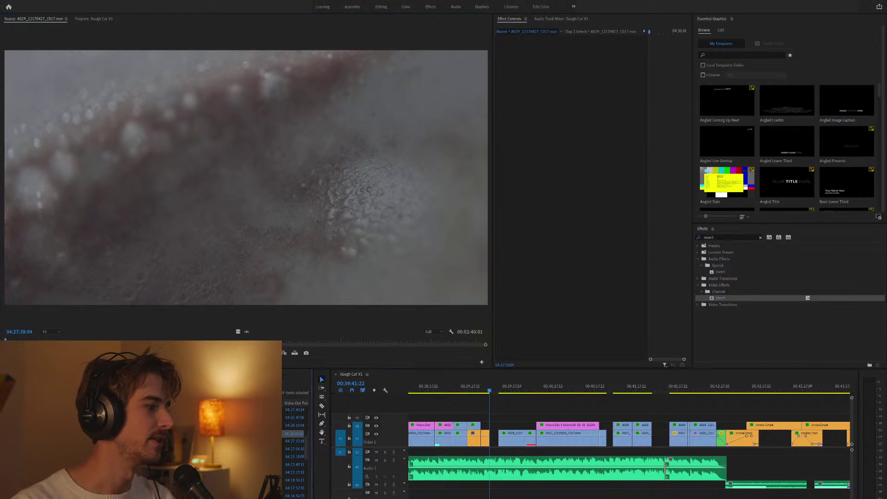
double_click(294, 425)
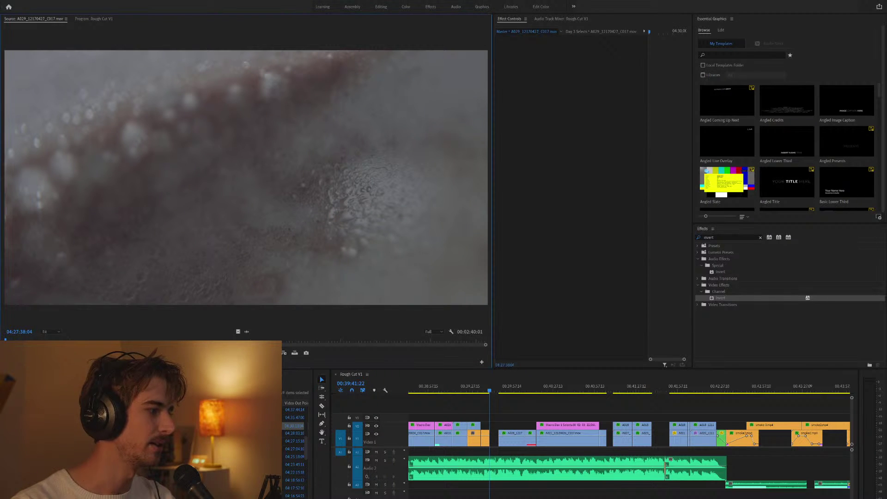
scroll(703, 447, down, 6)
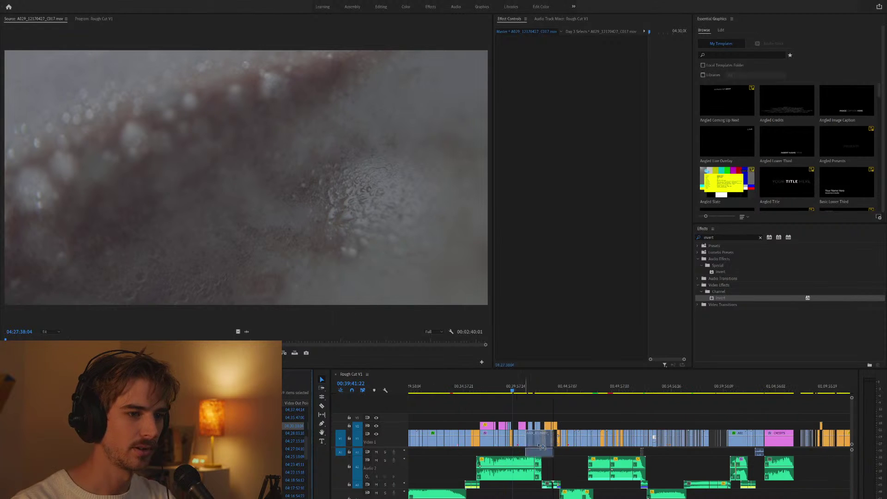
click(803, 384)
key(equal)
key(equal)
key(equal)
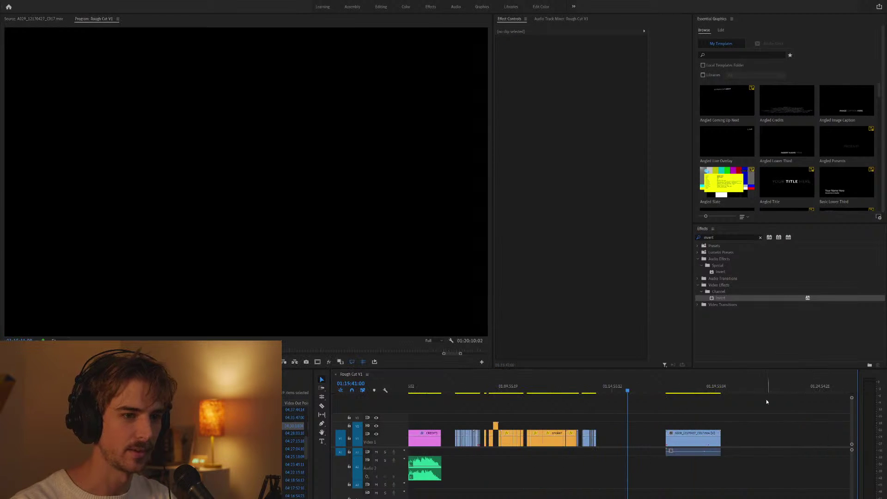
click(565, 397)
key(equal)
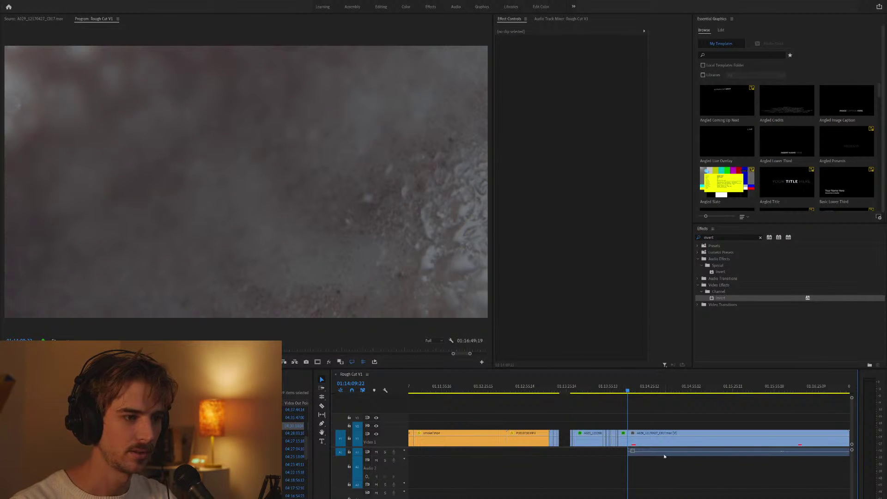
Remove the appended clip's audio and ripple-trim its start up to 01:14:35:22.
click(663, 389)
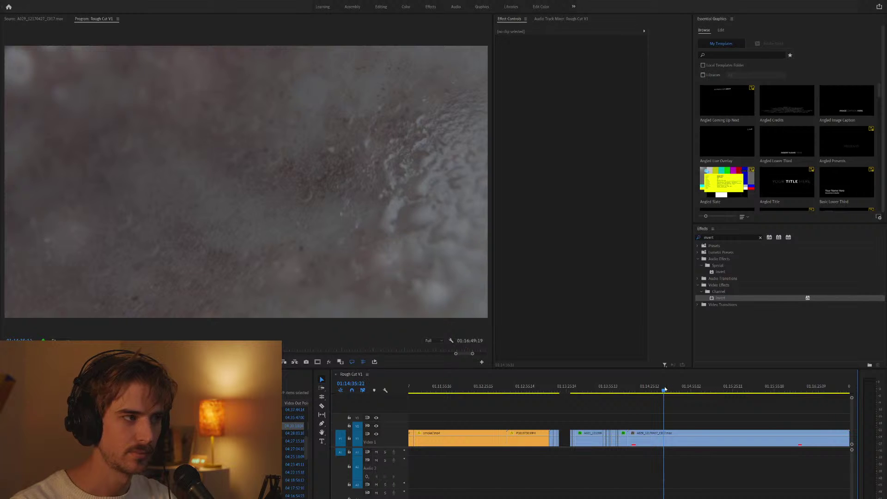
key(q)
Apply the Invert video effect to the appended A029_12170427_C017.mov clip and play and scrub through it.
drag(726, 298, 684, 437)
key(equal)
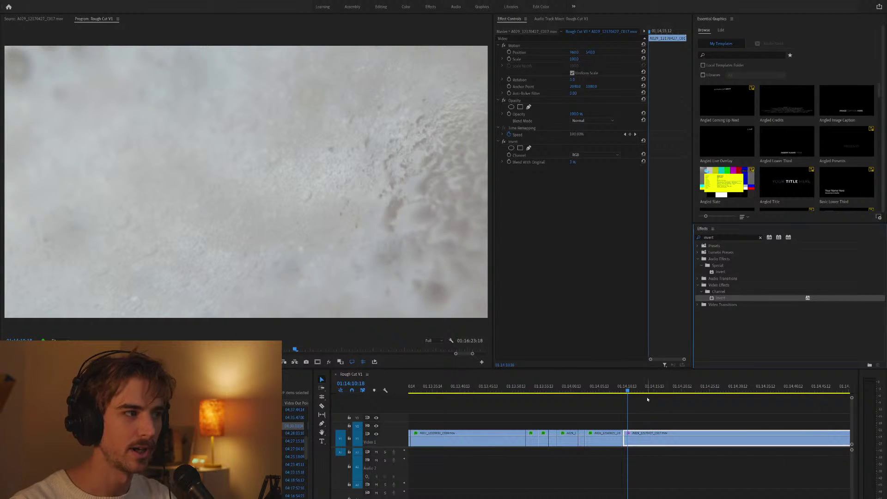
key(space)
click(729, 390)
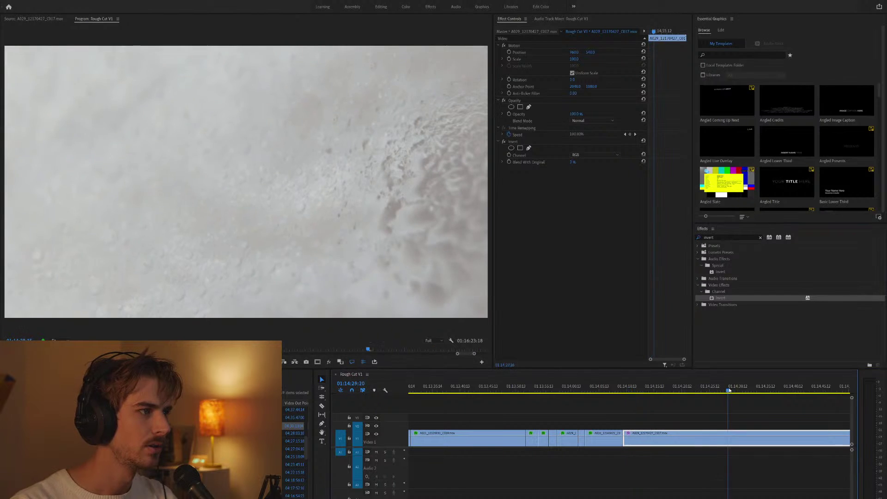
click(714, 391)
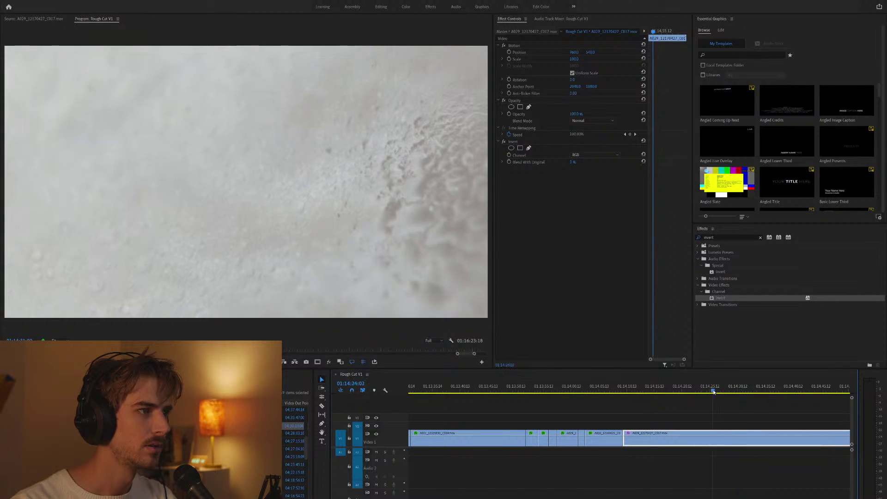
Step back from the start of the inverted clip to the preceding ice shot at 01:14:03:02 for comparison.
key(minus)
key(Up)
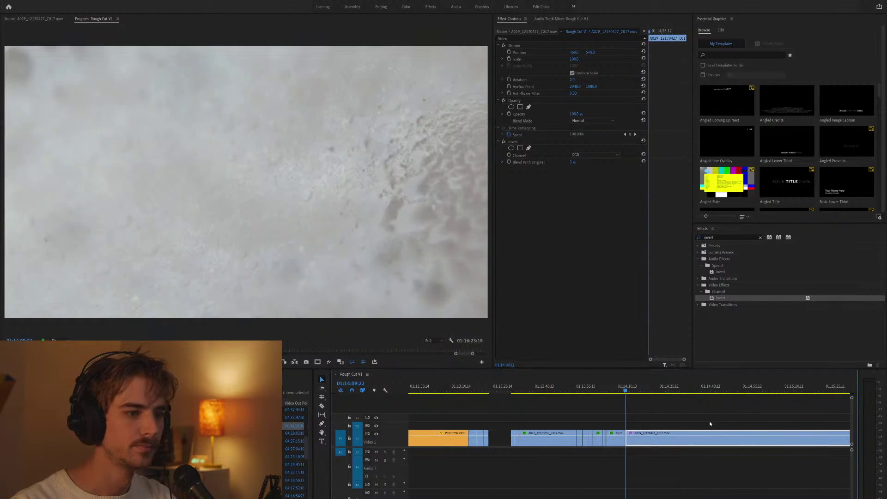
key(Up)
key(minus)
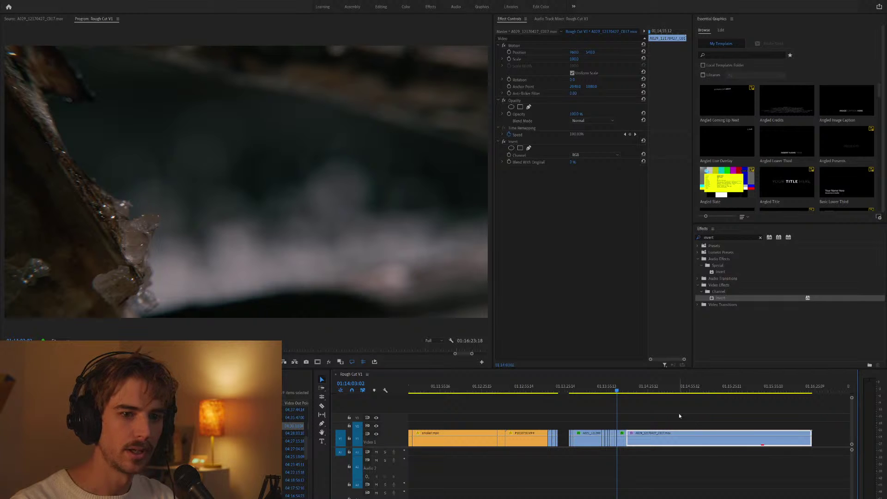
Delete the inverted A029_12170427_C017.mov clip from the end of Rough Cut V1.
key(minus)
key(minus)
key(minus)
key(minus)
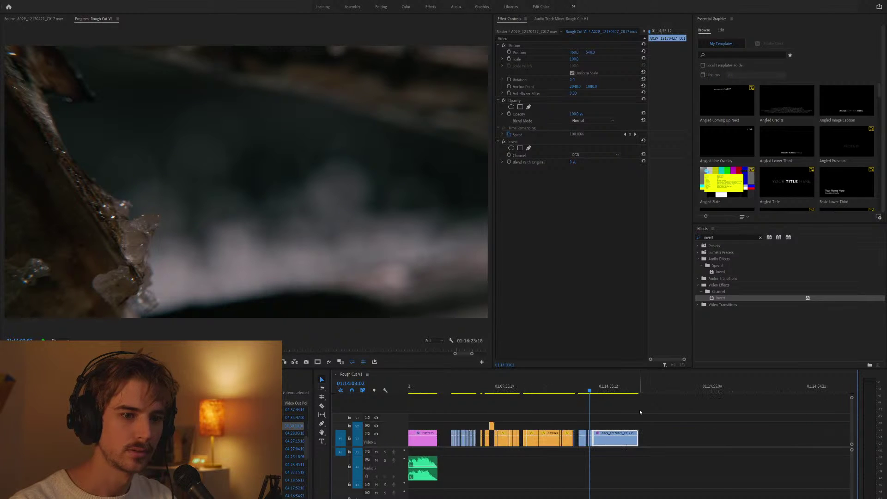
key(Delete)
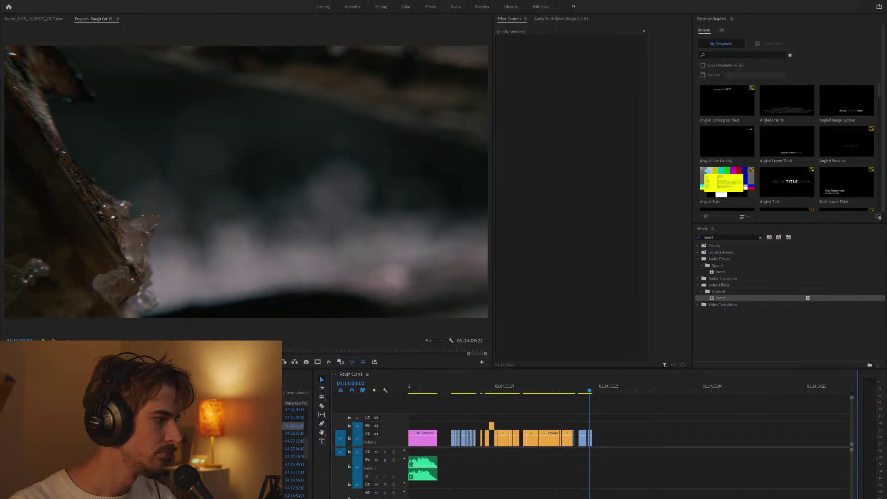
Preview several macro clips from the bin and place A029_12170418_C010.mov after the last clip, starting at about 01:14:29:16.
double_click(294, 441)
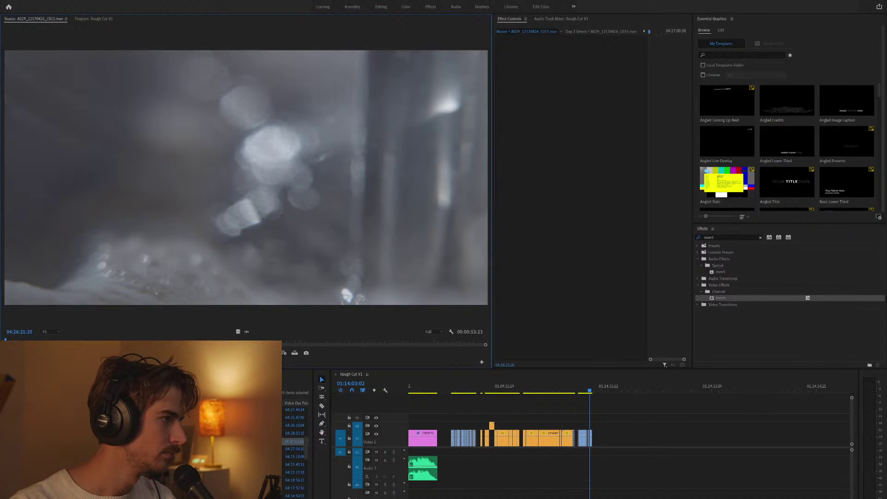
double_click(295, 448)
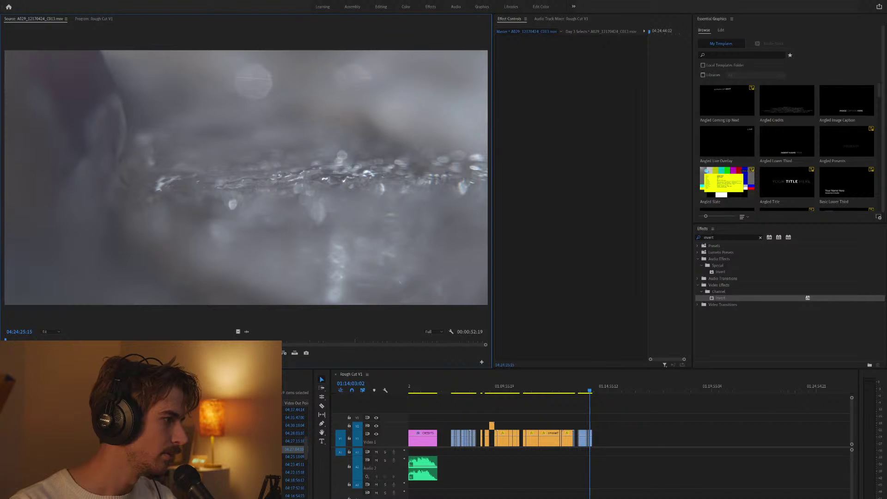
double_click(294, 472)
double_click(295, 480)
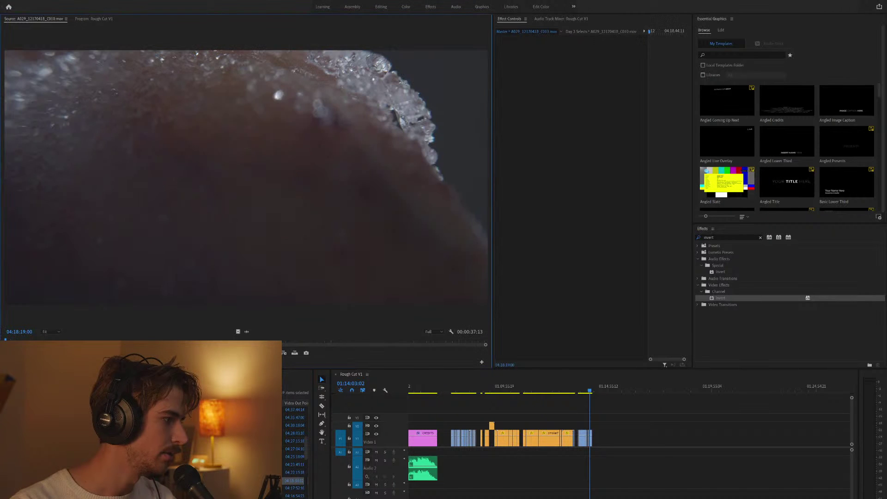
drag(295, 480, 701, 474)
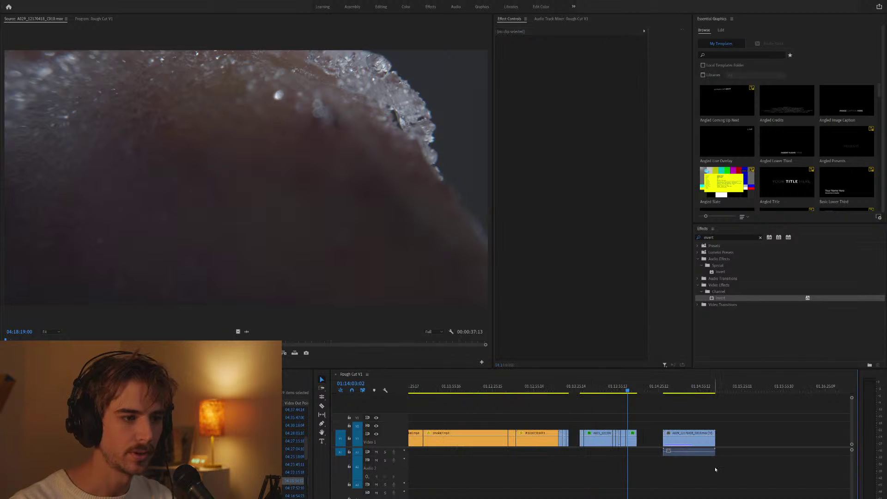
Remove the new macro clip's audio and play quickly through the clip from its start.
drag(746, 455, 744, 453)
key(Down)
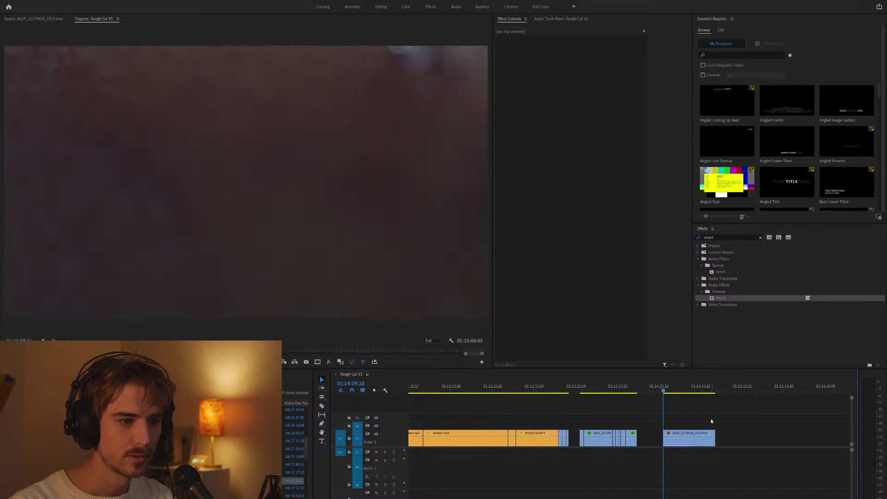
key(equal)
key(l)
key(l)
key(l)
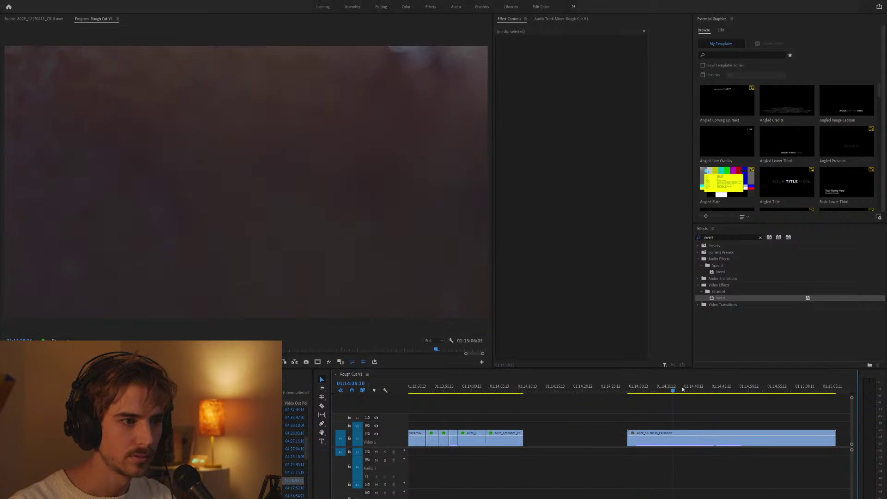
Fit the new macro clip to the frame size and scale it up until it fills the frame without black bars.
click(752, 439)
key(ctrl+alt+f)
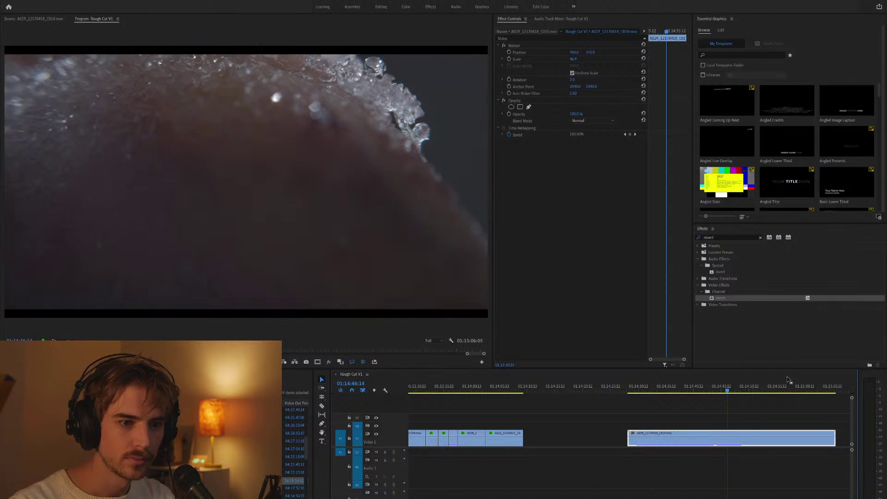
drag(729, 384, 748, 390)
click(565, 33)
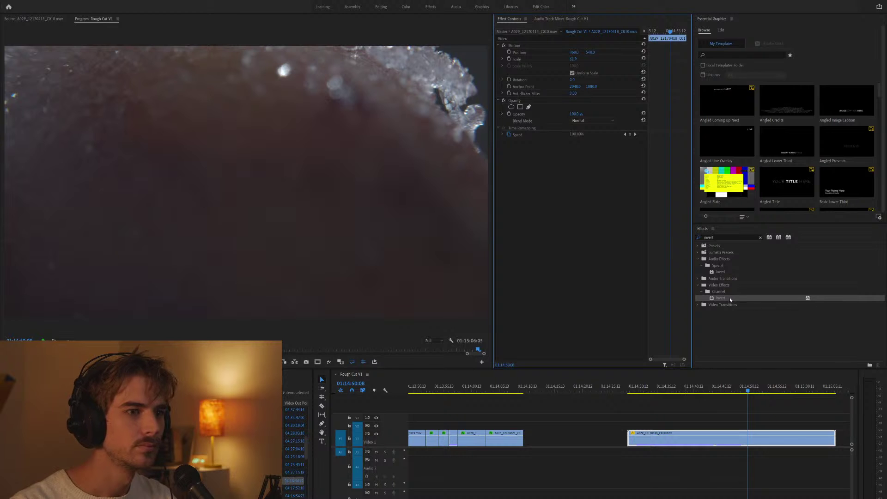
Find the Lumetri Color effect and apply it to the new macro clip.
click(722, 237)
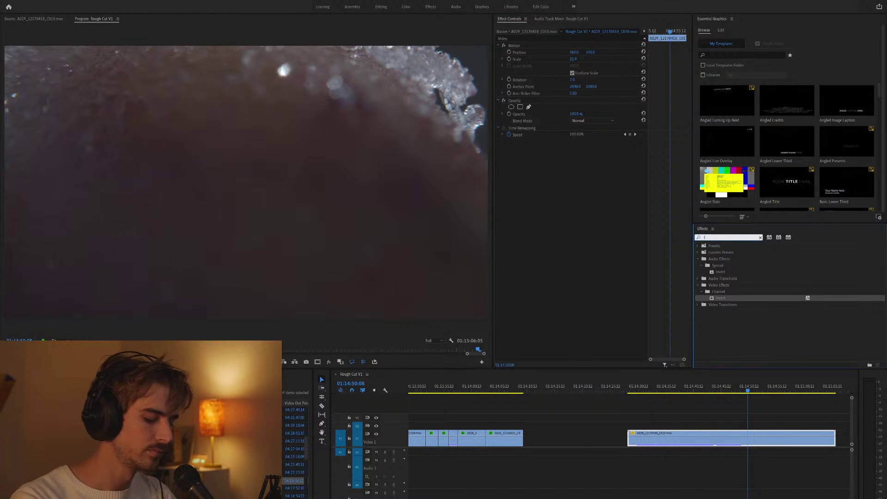
text(lumetri co)
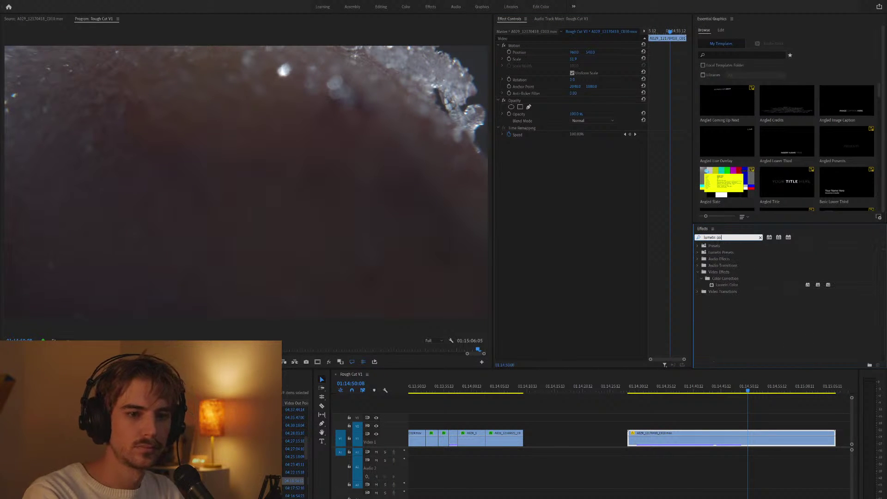
text(lor)
drag(727, 284, 656, 436)
Pull the Lumetri RGB master curve down in the upper tones to darken the background, and play the result up to the moving section.
click(500, 168)
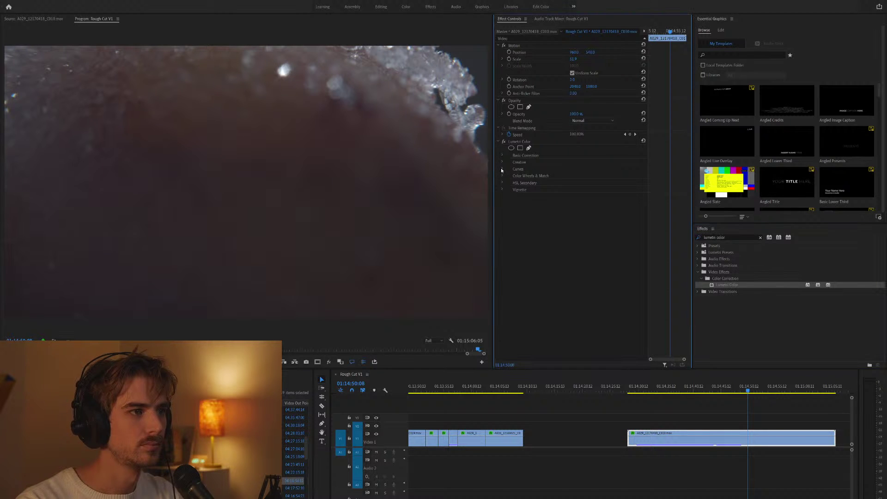
click(502, 169)
drag(598, 235, 596, 251)
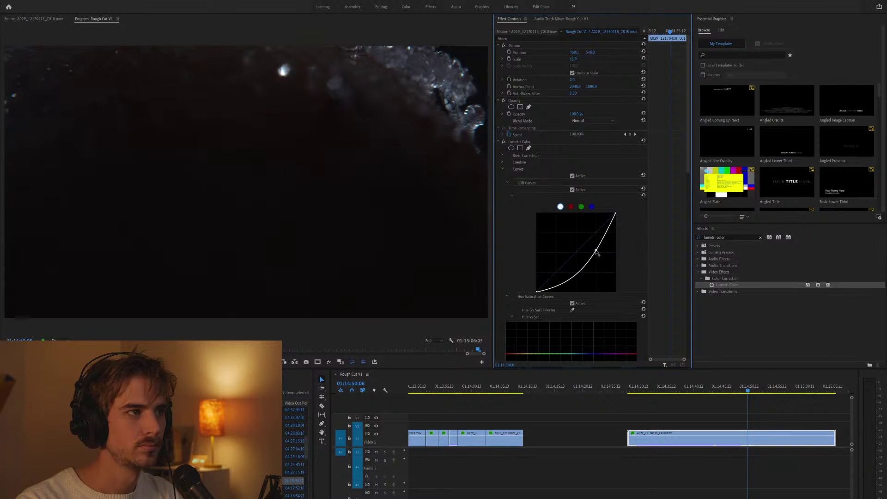
key(space)
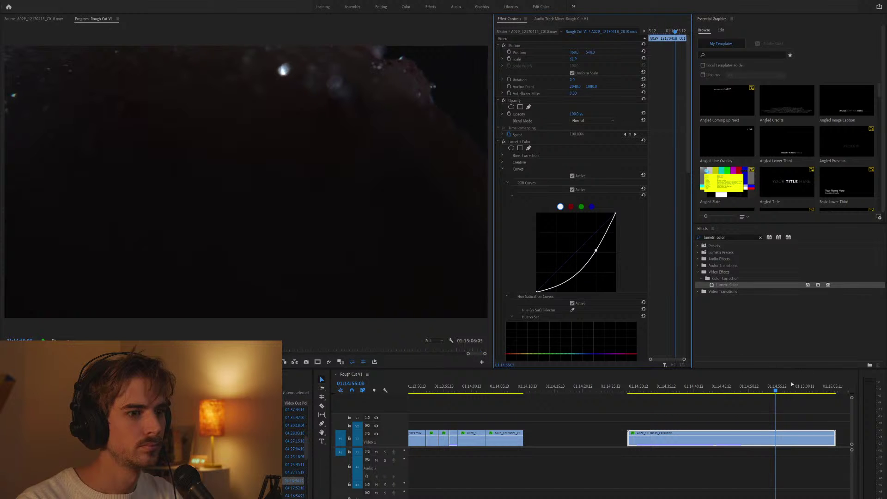
click(752, 390)
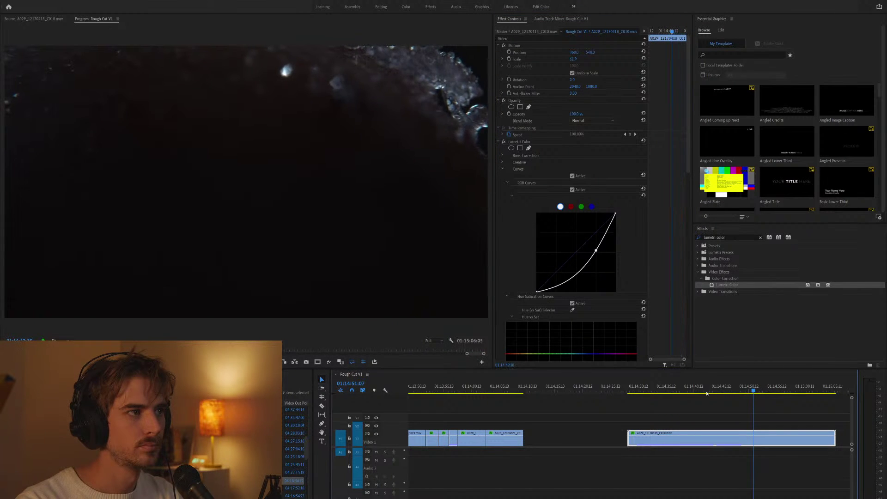
Cut the darkened clip at 01:14:51:07 and ripple-trim the end of its first part back to 01:14:45:05.
key(ctrl+k)
click(677, 391)
click(719, 391)
key(w)
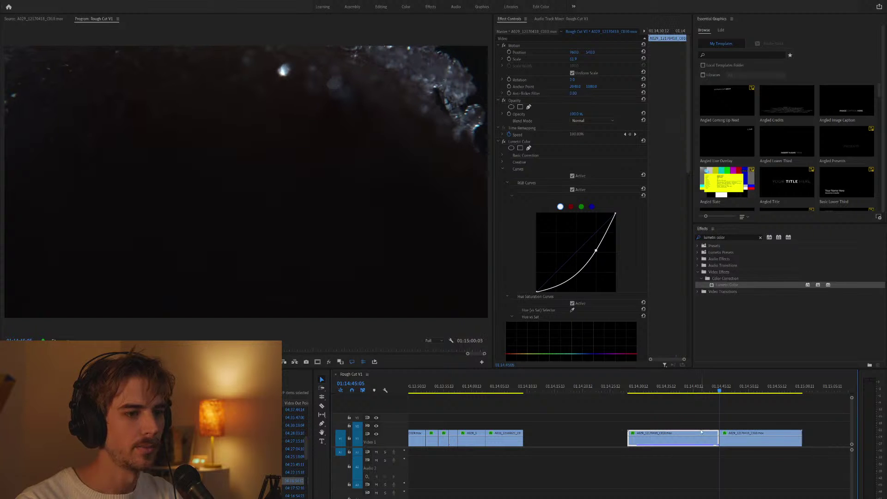
Move the first part of the darkened clip to the track above Video 1 at 00:39:41:22, over the gap after the orange clip.
key(minus)
key(minus)
key(minus)
drag(691, 443, 594, 426)
key(minus)
key(equal)
key(equal)
key(equal)
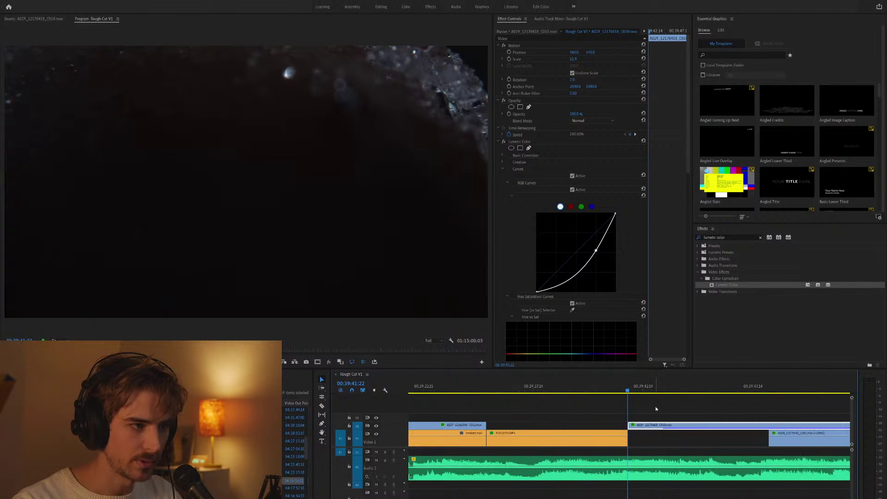
Split the moved clip where the gap below it ends and delete the excess part.
key(space)
key(c)
click(768, 425)
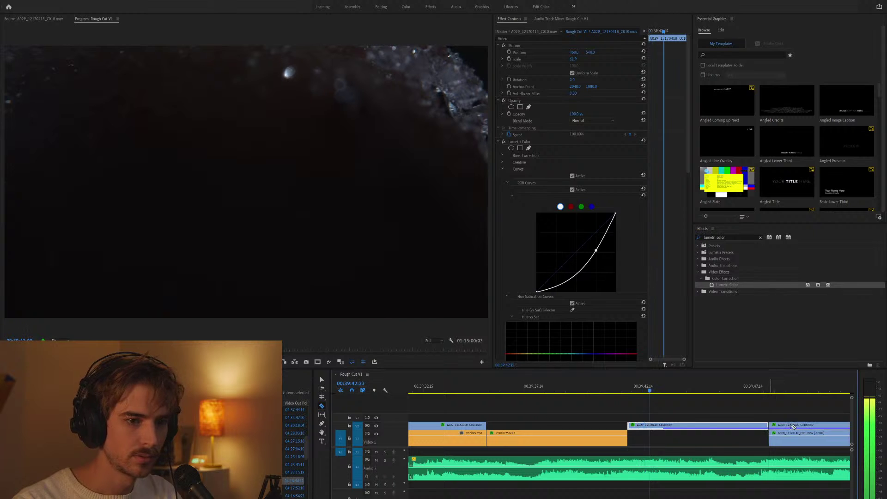
key(v)
click(791, 427)
key(Delete)
key(minus)
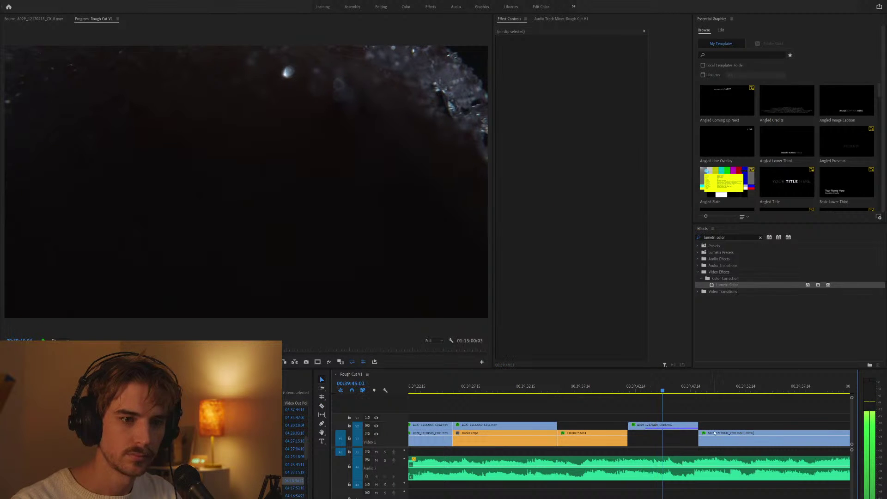
Drop the shortened clip down onto Video 1 to fill the gap, and look over its effect settings and the surrounding sequence.
click(686, 427)
drag(686, 426, 686, 435)
scroll(675, 415, up, 2)
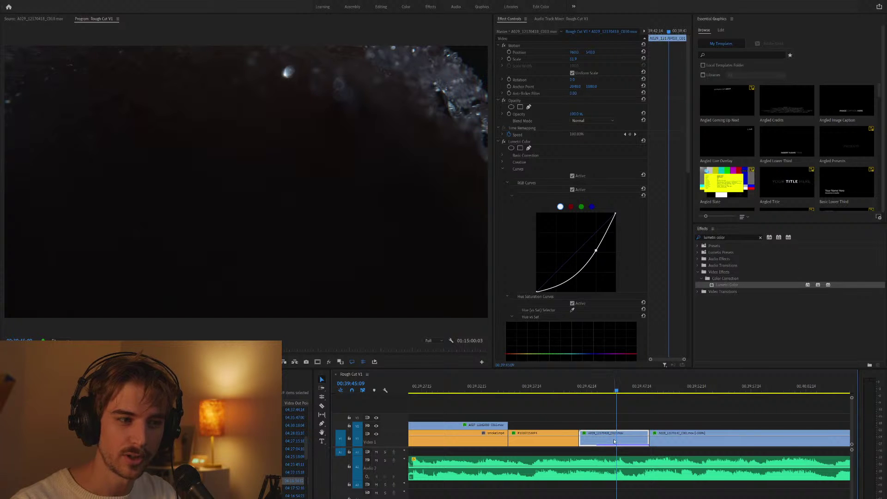
scroll(530, 225, down, 5)
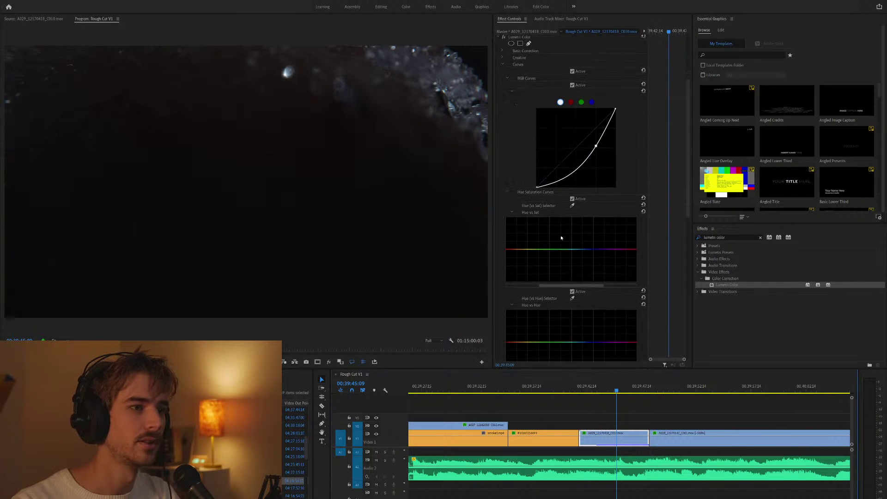
click(663, 406)
key(minus)
key(minus)
key(minus)
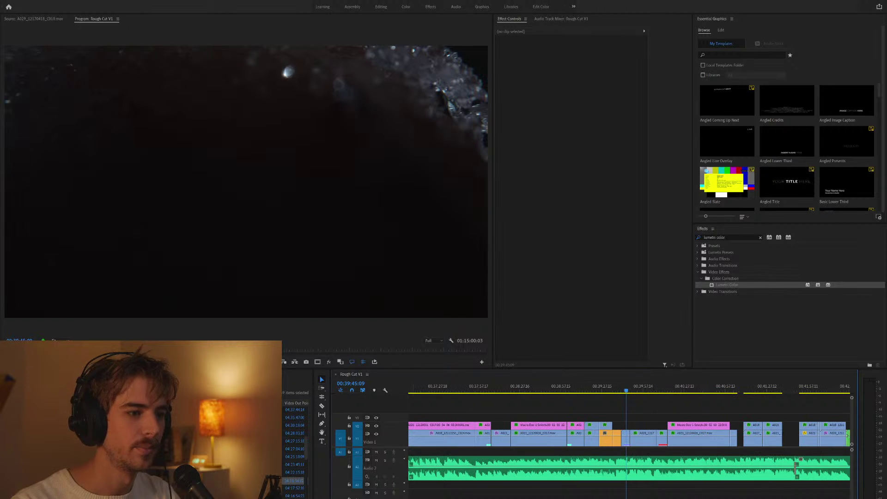
Preview the frosted and red macro clips further down the bin in the Source Monitor.
scroll(295, 448, down, 2)
double_click(294, 449)
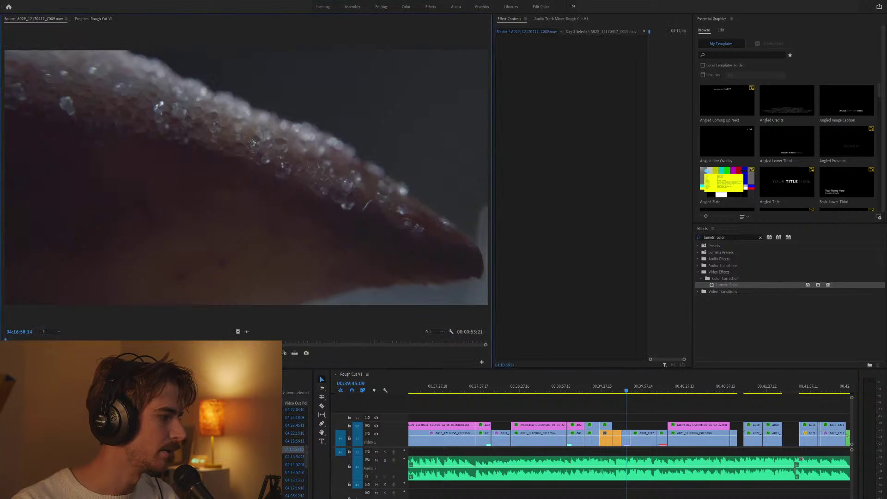
double_click(294, 456)
double_click(295, 472)
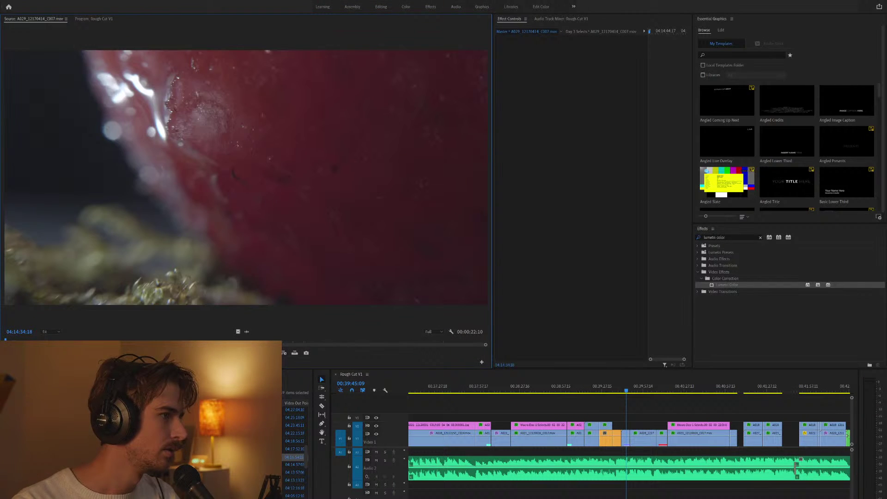
double_click(294, 480)
double_click(294, 488)
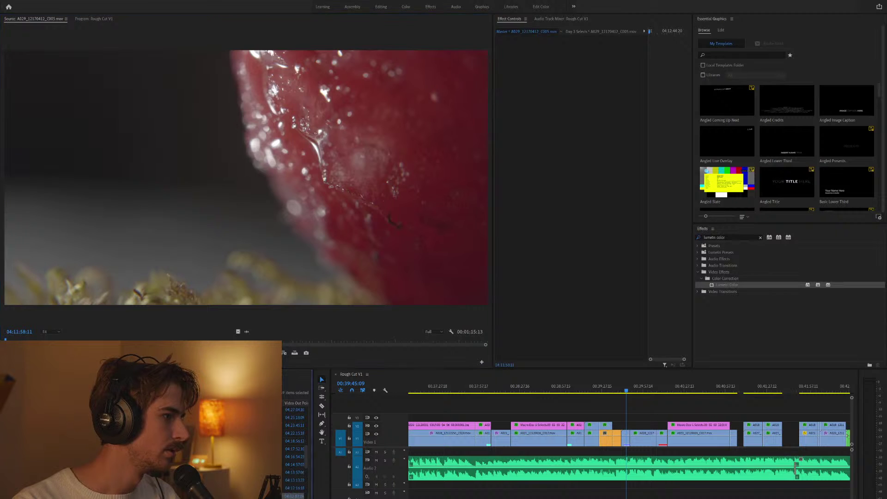
double_click(295, 496)
Preview the white liquid, root and blurred macro clips further down the bin, including A028_12170151_C008.mov.
scroll(294, 448, down, 2)
double_click(294, 465)
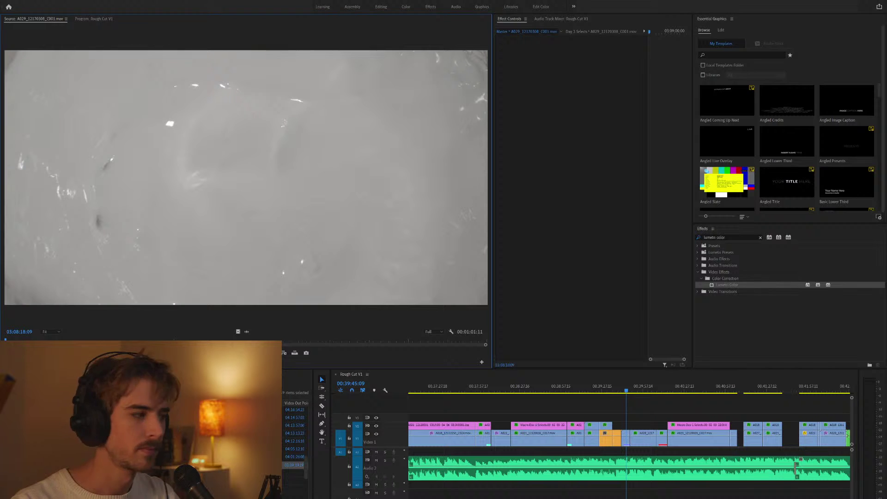
scroll(294, 448, down, 2)
double_click(294, 464)
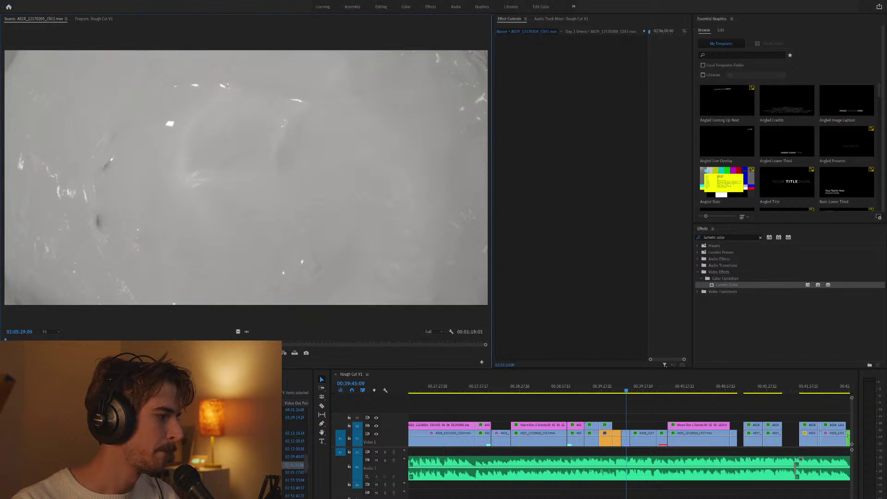
double_click(294, 457)
click(294, 448)
double_click(294, 440)
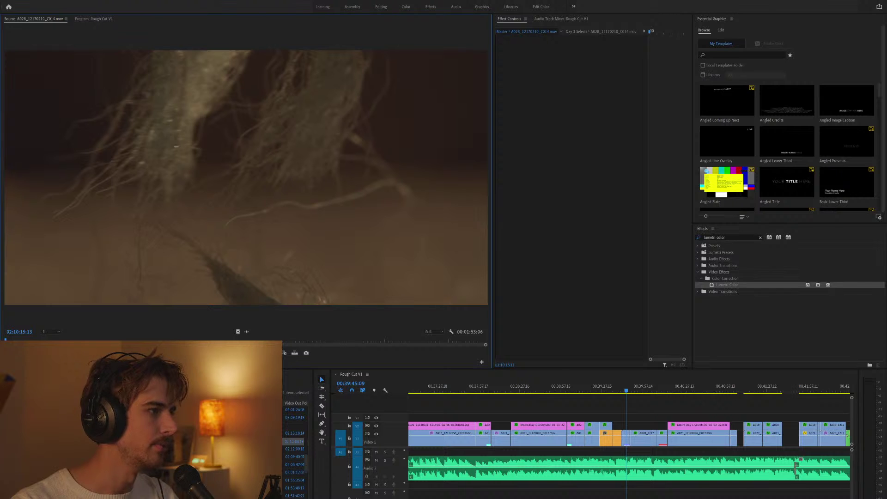
double_click(294, 434)
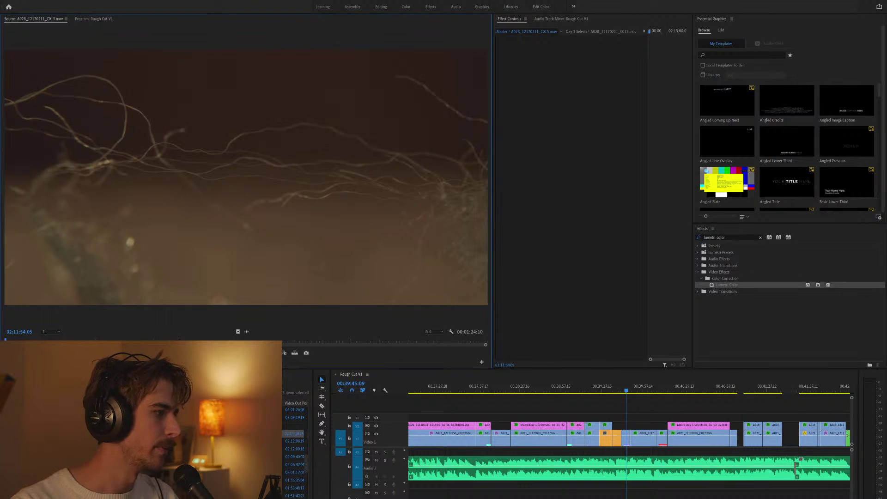
double_click(294, 472)
double_click(294, 487)
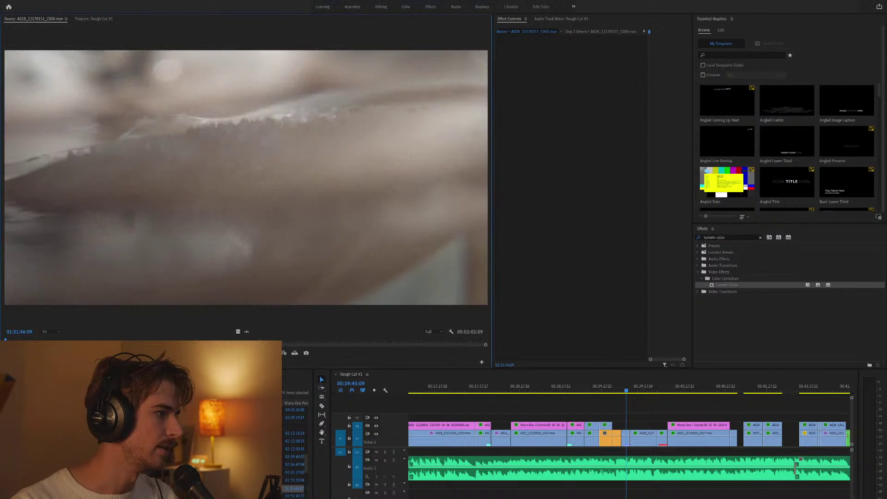
Look through the remaining bins for more macro footage, previewing the backhoe clip along the way.
scroll(295, 448, up, 5)
scroll(295, 448, down, 10)
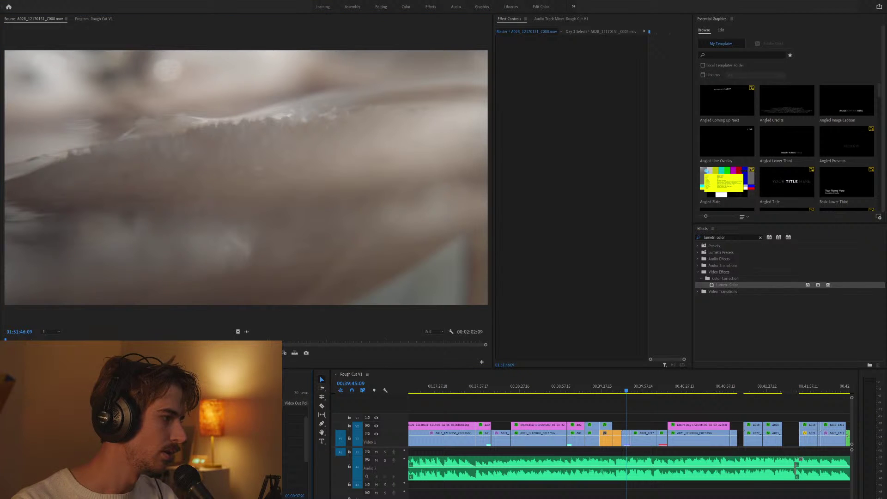
scroll(295, 448, up, 5)
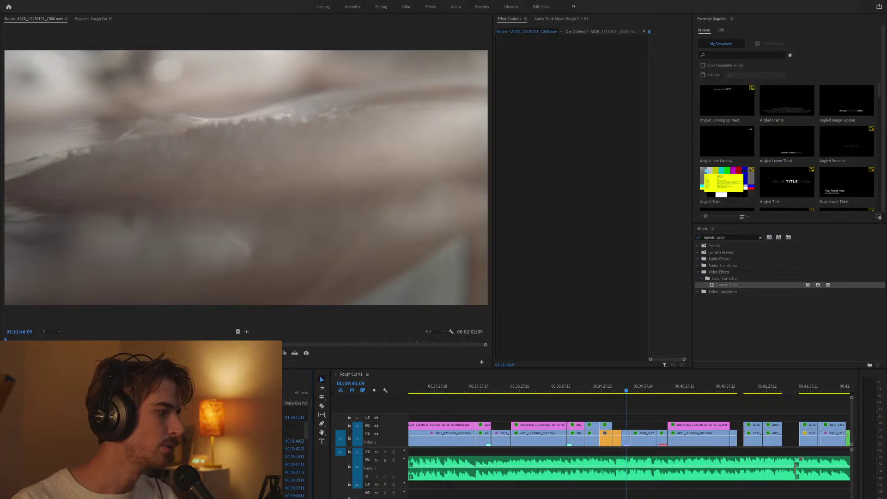
double_click(294, 441)
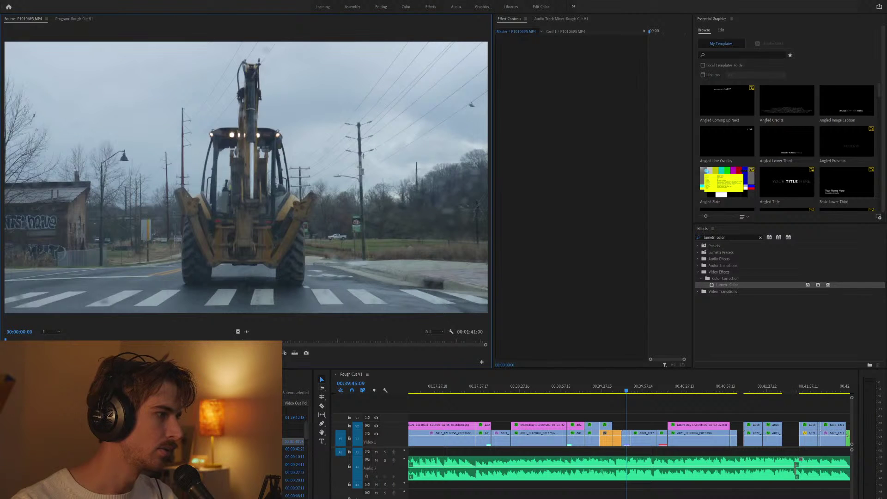
scroll(295, 448, down, 3)
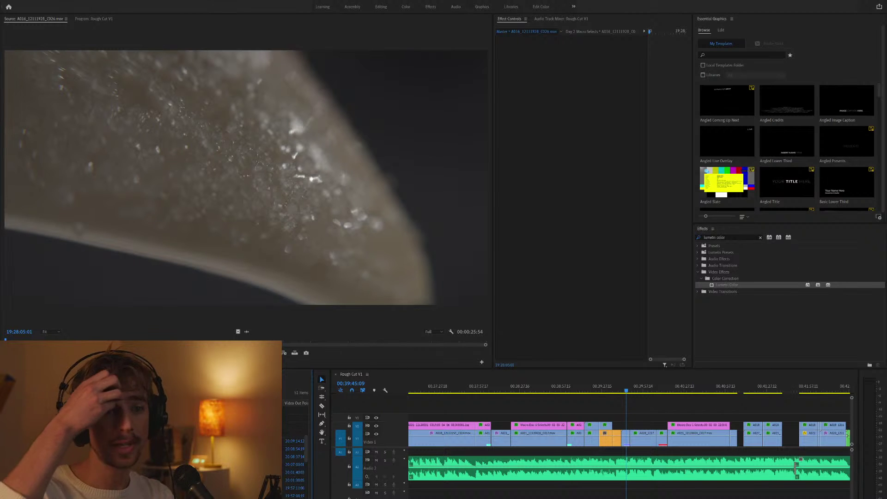
Preview more bin clips in the Source Monitor and play through the blurred, droplet-covered clip A018_12112250_C020.mov.
double_click(294, 456)
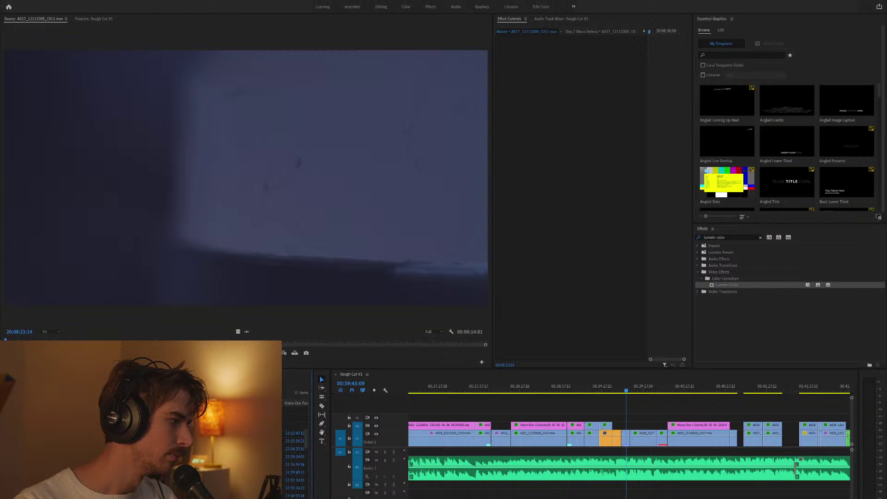
double_click(294, 410)
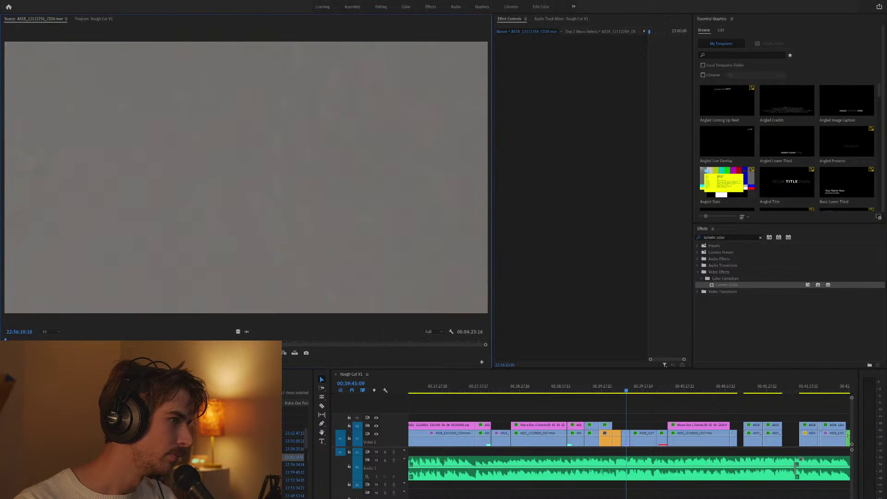
double_click(294, 449)
double_click(294, 456)
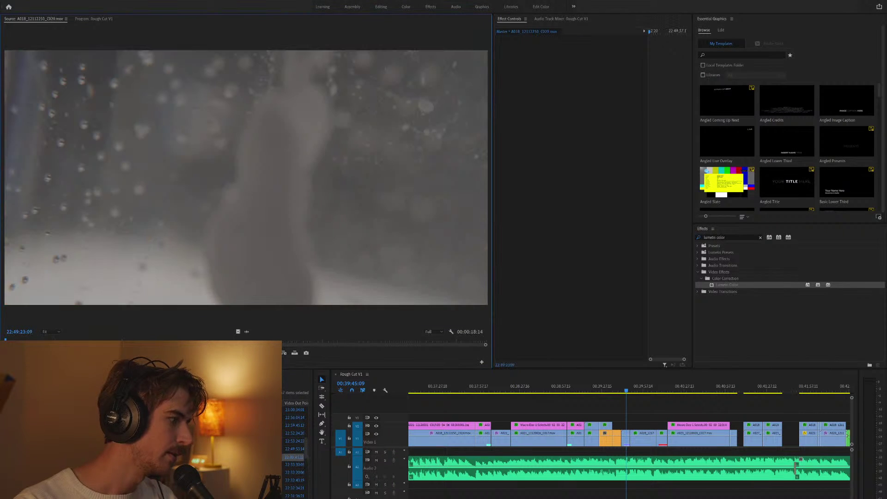
key(l)
key(l)
key(l)
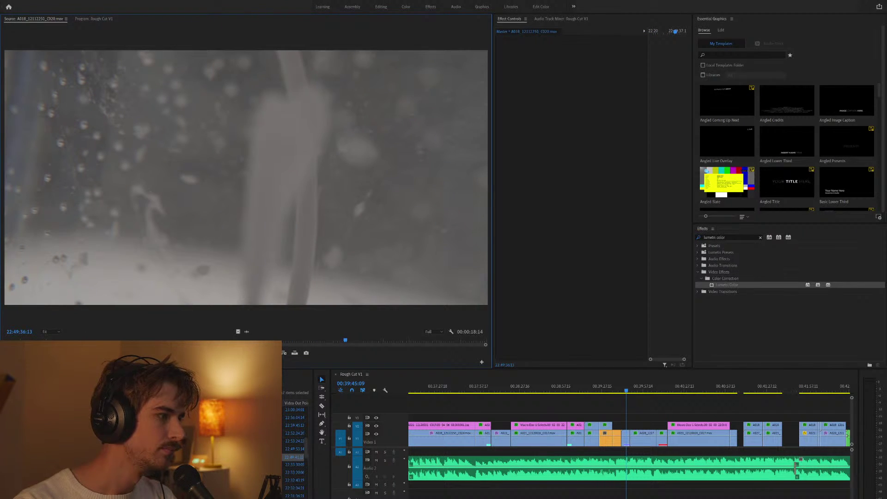
Preview the pale, fleshy macro clips further down the bin, from A018_12112232_C017.mov back to A018_12112224_C013.mov.
double_click(294, 479)
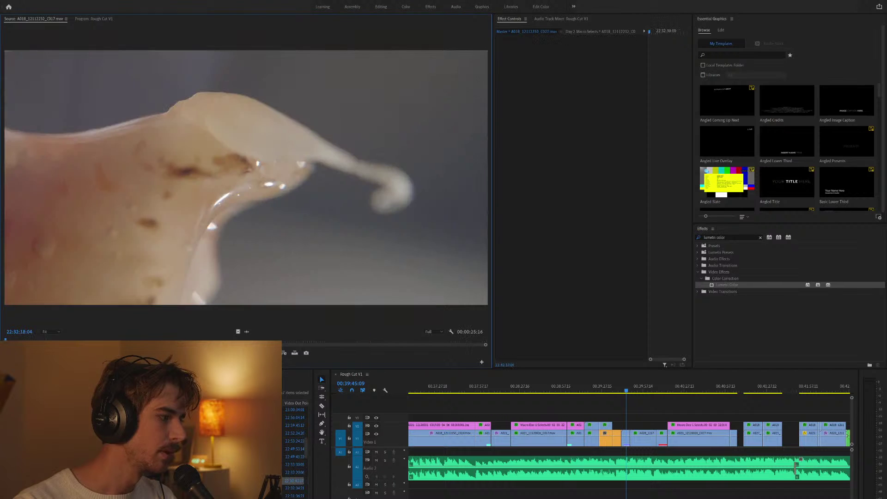
double_click(295, 496)
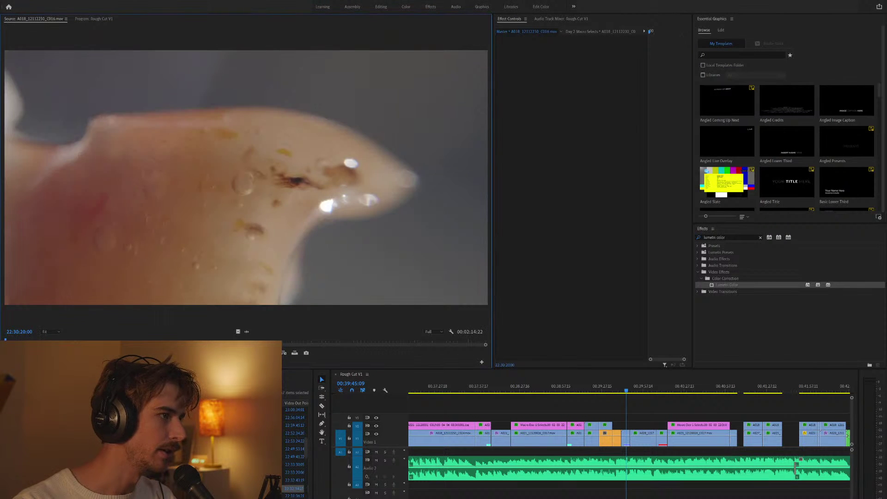
double_click(294, 465)
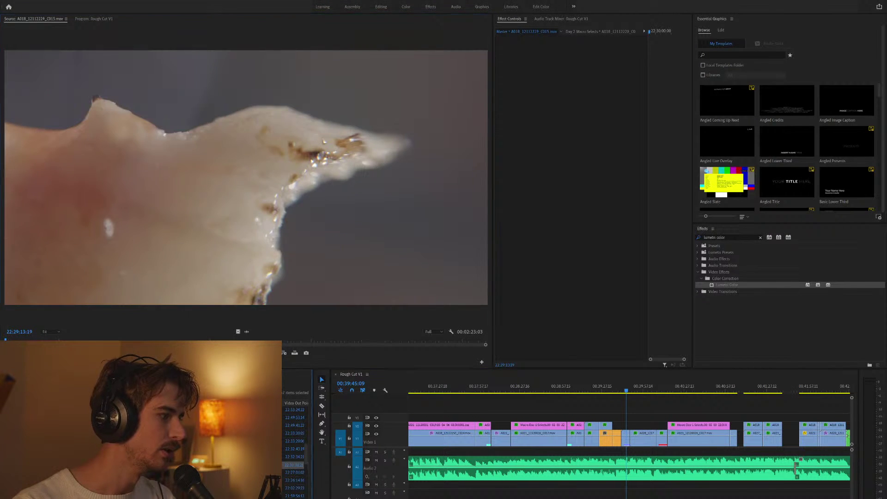
double_click(294, 487)
scroll(296, 444, down, 2)
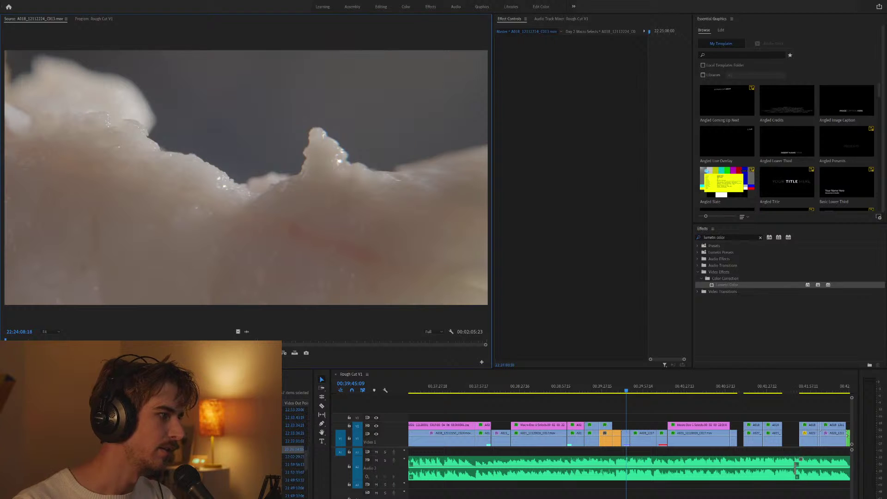
double_click(294, 480)
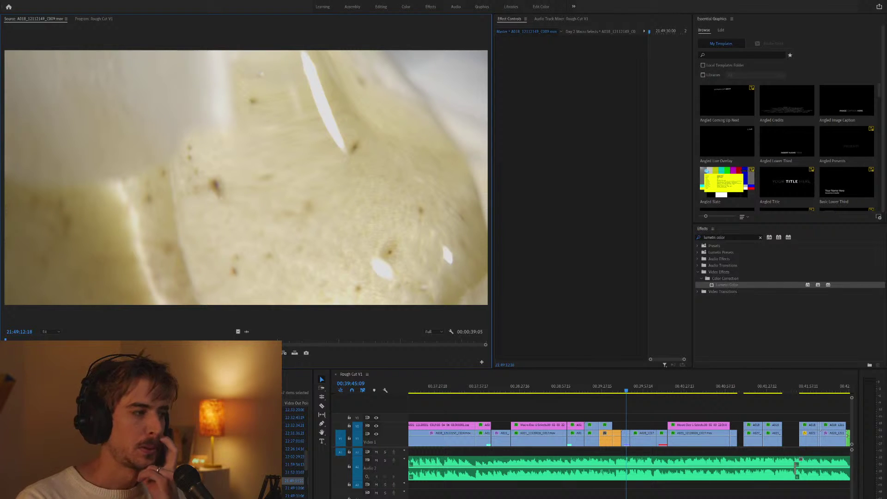
Compare the yellow, speckled macro clips, and return to the fleshy clips C015 and C017 in the Source Monitor.
scroll(296, 453, down, 2)
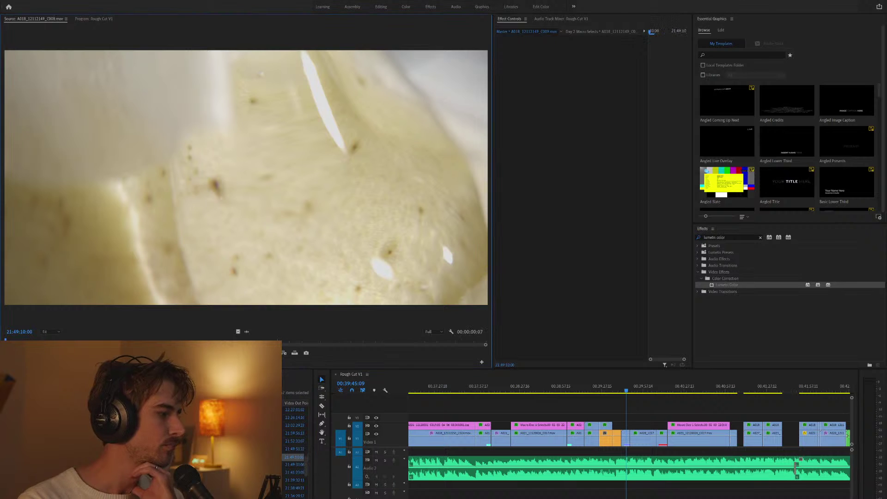
click(294, 456)
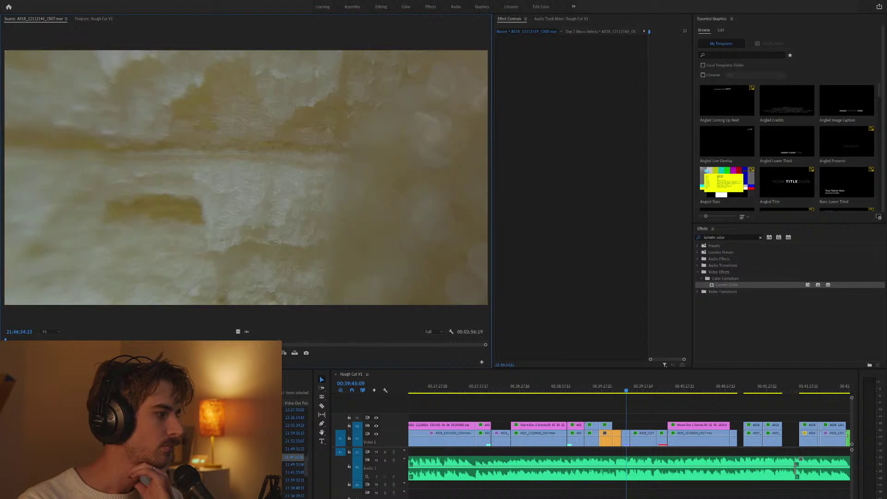
click(294, 433)
click(294, 448)
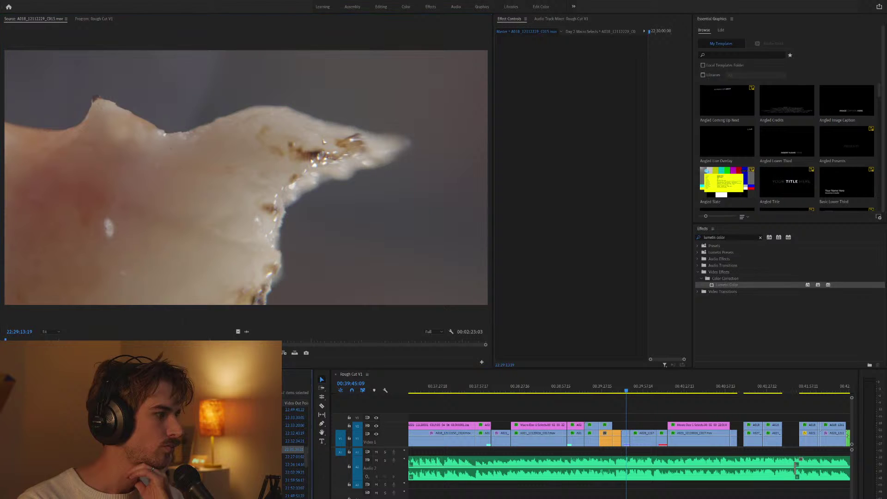
click(294, 433)
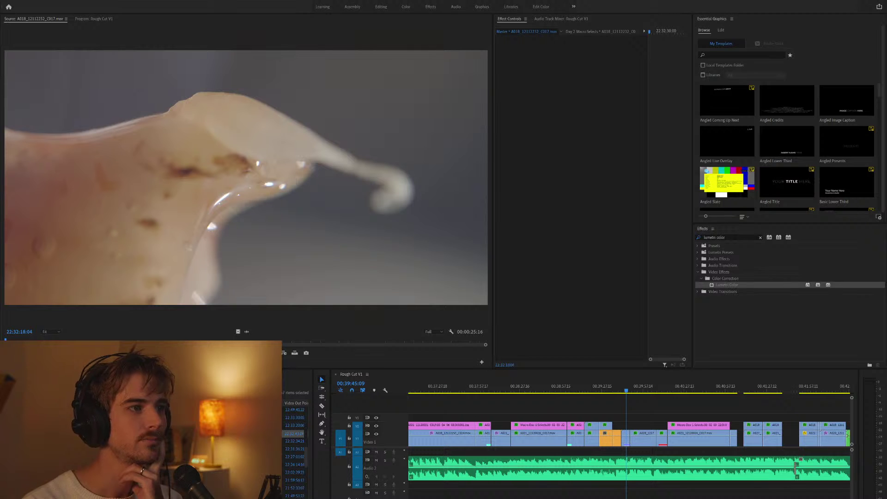
Play back Rough Cut V1 from the start of the dark macro clip at 00:39:41:22.
click(695, 400)
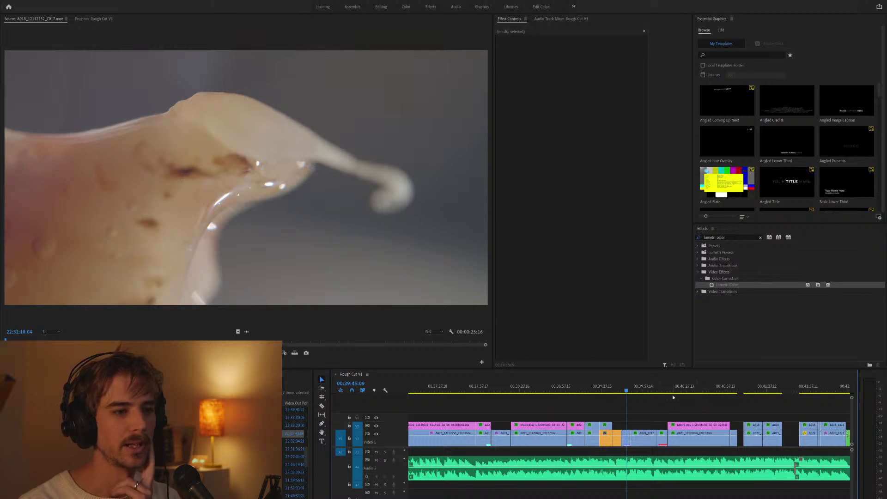
key(Up)
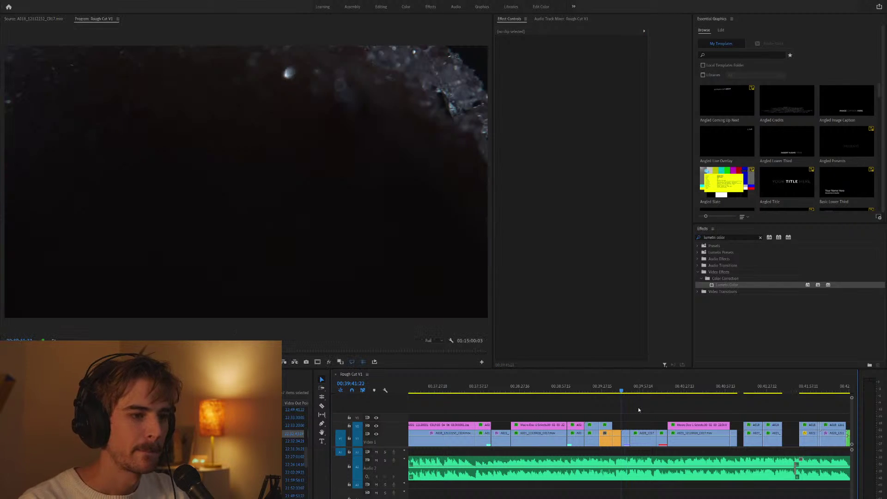
key(equal)
key(space)
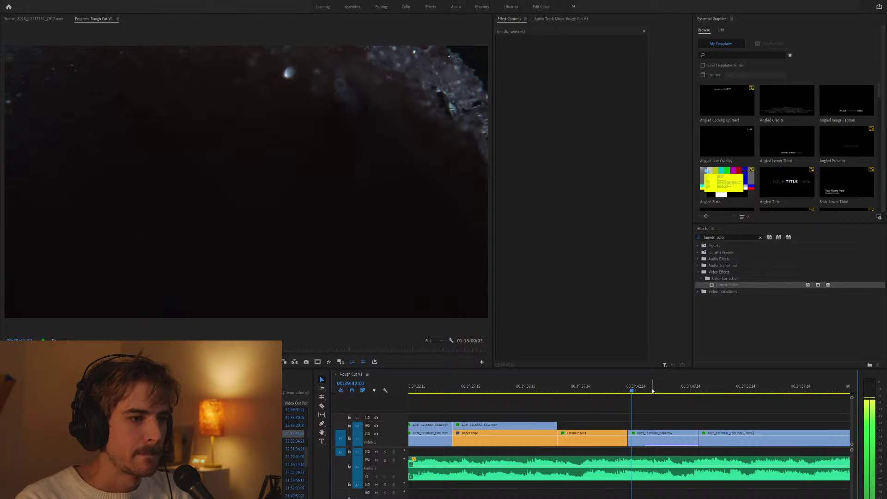
key(minus)
key(minus)
key(space)
Search the effects for "warp" and apply Warp Stabilizer to the dark macro clip at the playhead on Video 1.
double_click(715, 238)
key(ctrl+a)
text(warp)
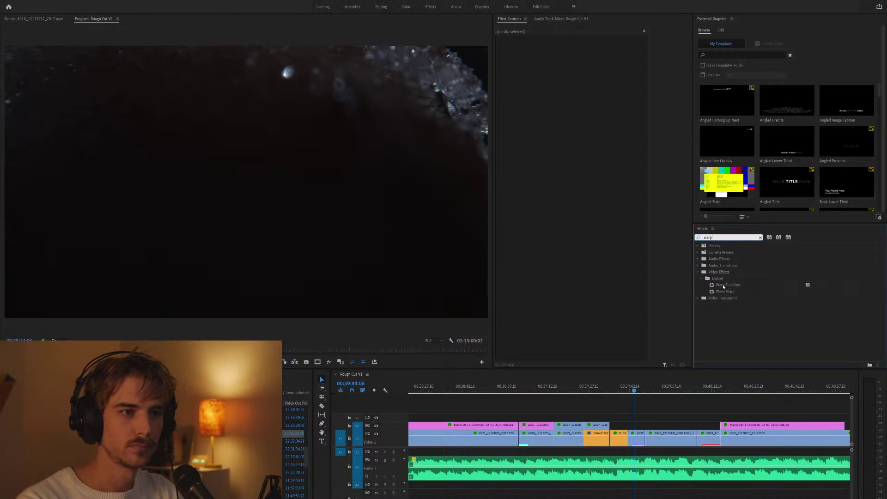
drag(727, 284, 641, 439)
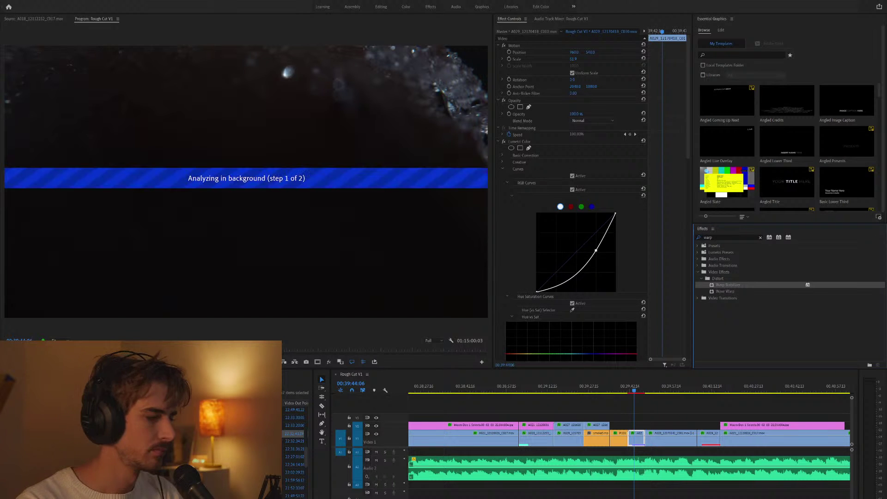
Preview A018_12112232_C018.mov and the yellow macro clips, including A018_12112146_C007.mov, while looking further through the bins.
double_click(294, 425)
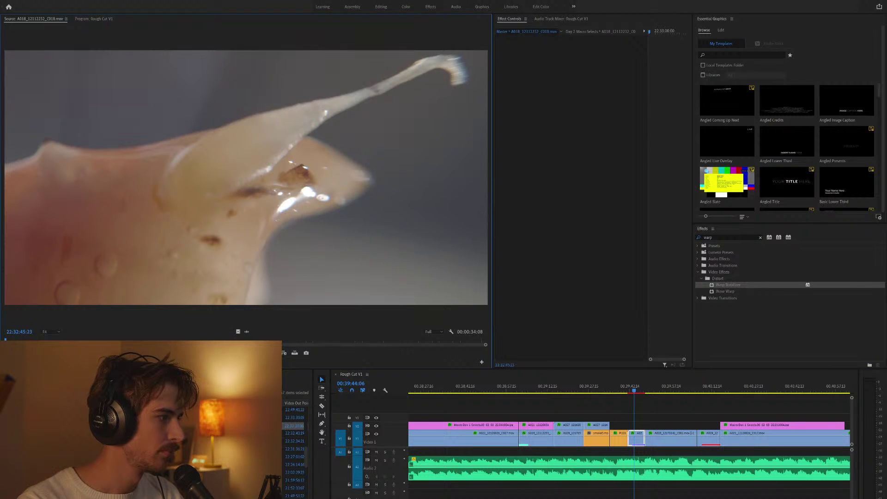
scroll(294, 452, down, 2)
double_click(294, 464)
double_click(294, 472)
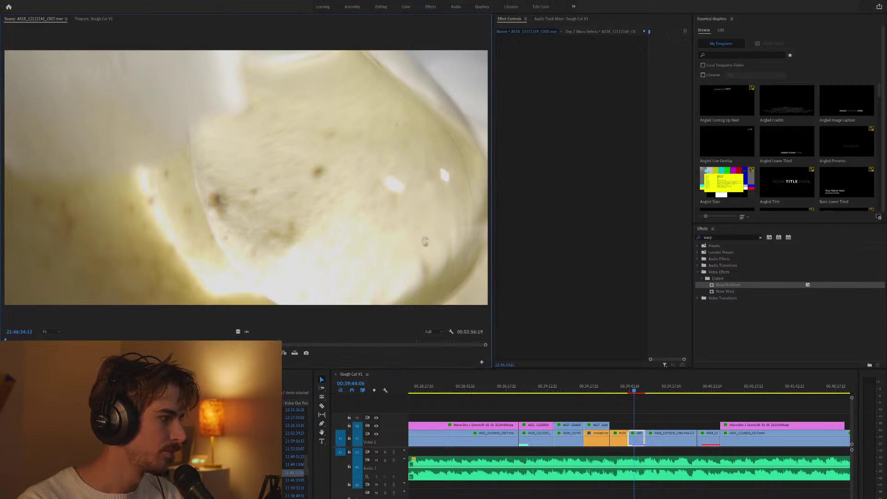
scroll(295, 462, down, 2)
click(294, 462)
scroll(294, 462, down, 3)
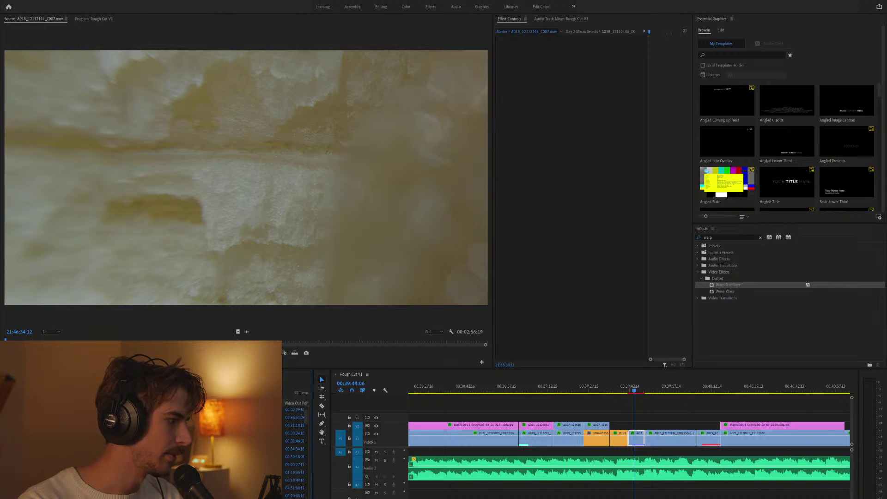
Open the Day 3 Selects and Day 2 Macro Selects sequences, scan the macro selects for usable shots, and return to Rough Cut V1.
double_click(294, 472)
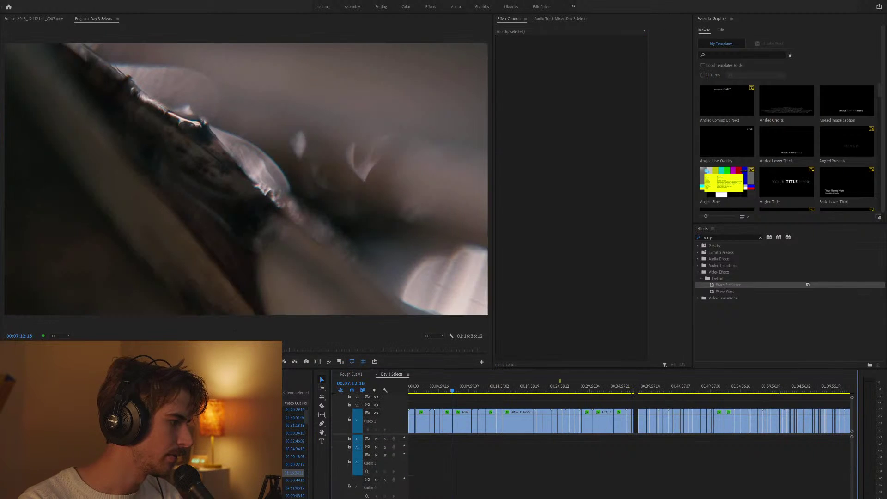
double_click(294, 488)
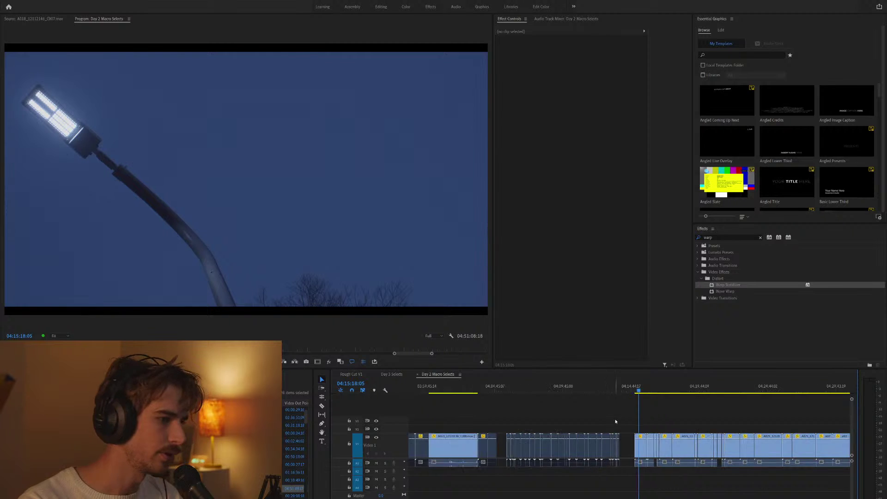
drag(683, 391, 517, 390)
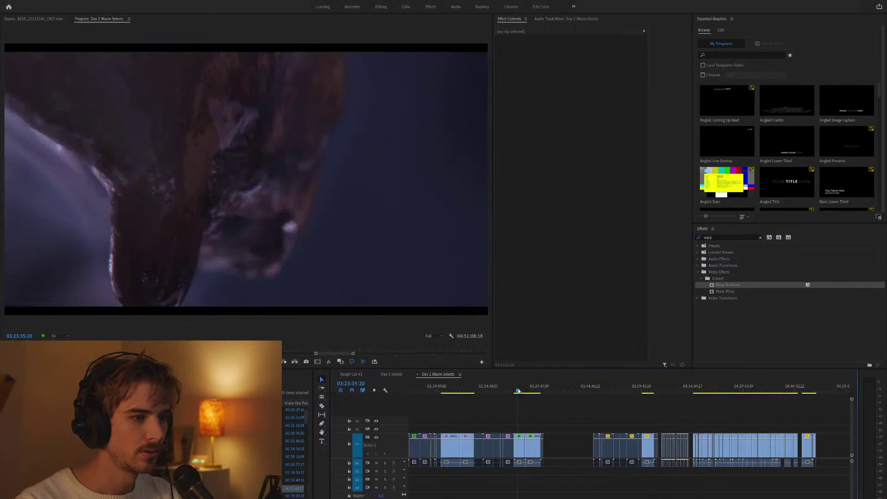
key(=)
key(=)
click(729, 390)
key(minus)
click(534, 390)
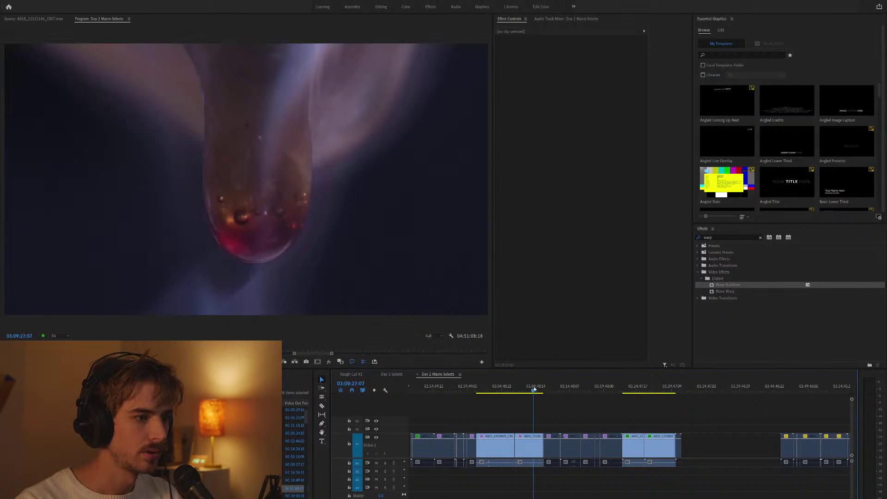
click(401, 374)
click(351, 374)
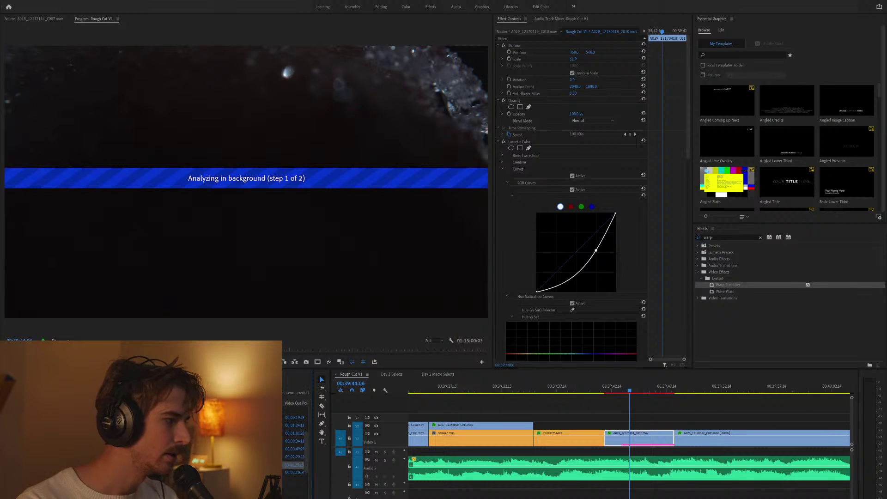
Preview the smoke footage in the Source Monitor, from smoke2.mp4 through smoke4, smoke5, smoke6 and smoke7.mp4.
double_click(294, 464)
double_click(294, 456)
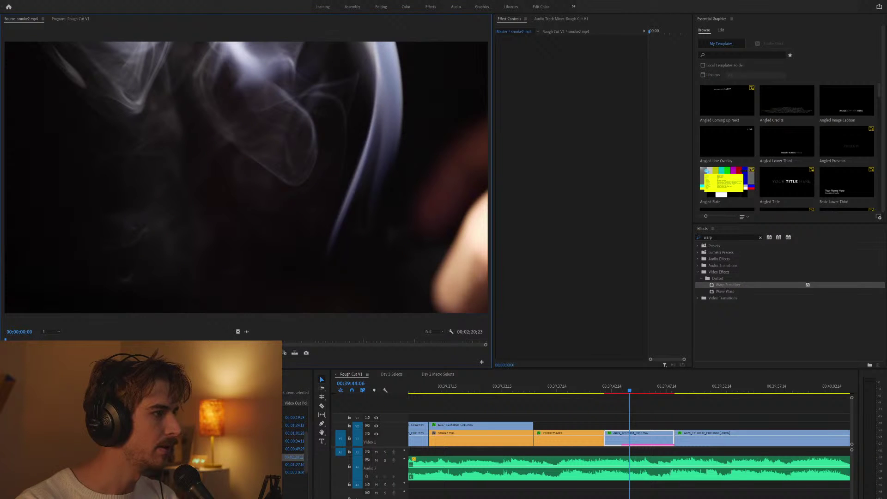
key(space)
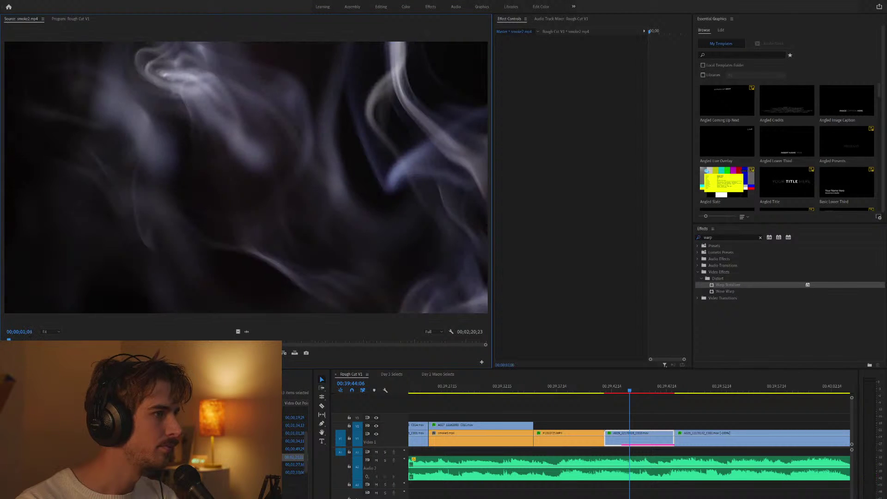
double_click(294, 448)
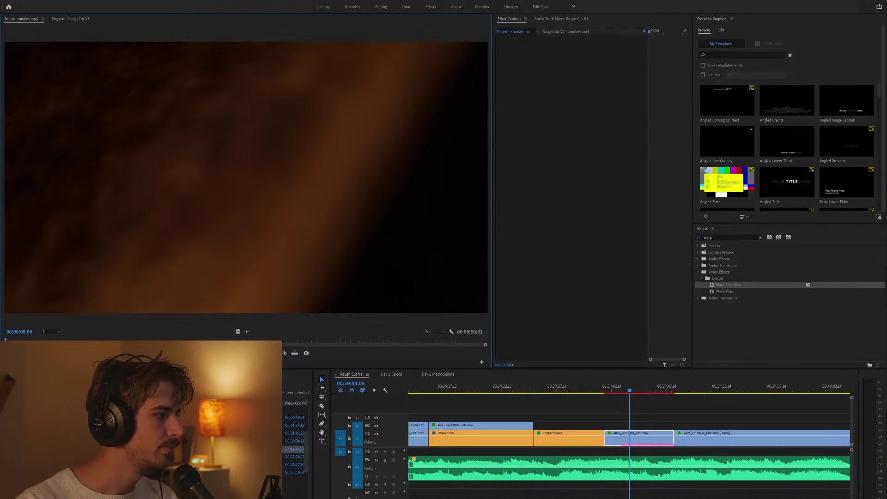
double_click(294, 441)
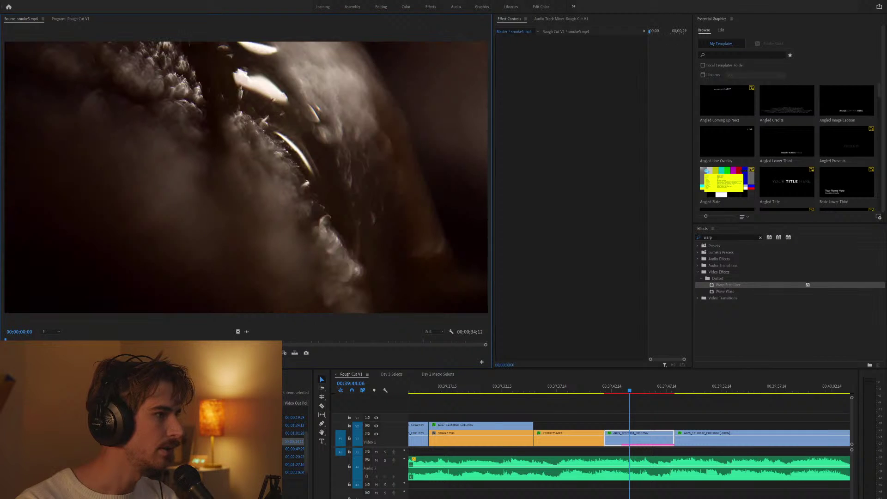
double_click(294, 433)
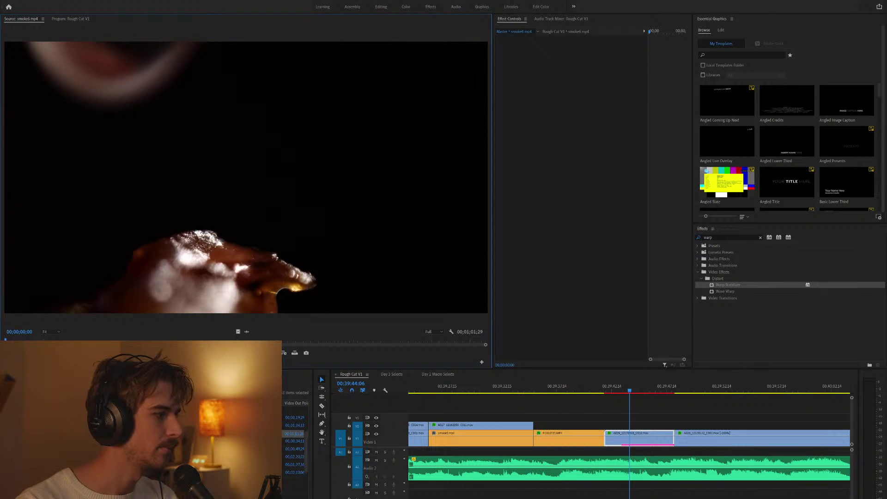
double_click(294, 426)
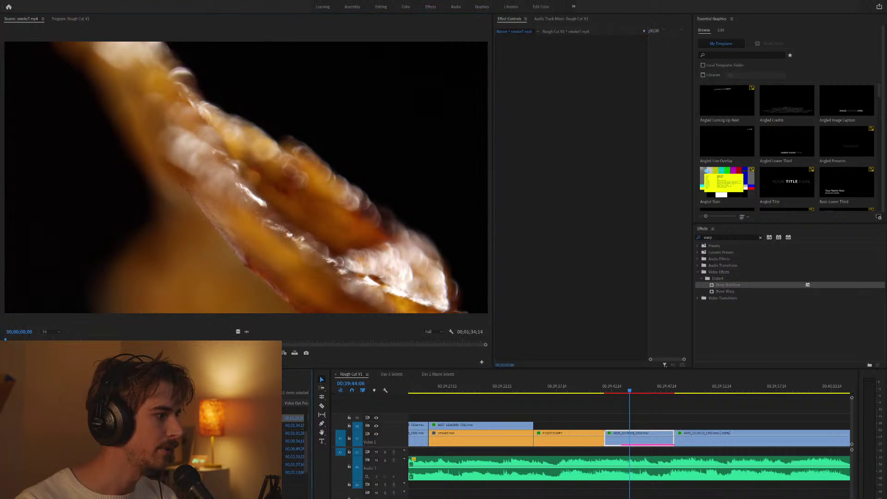
double_click(294, 418)
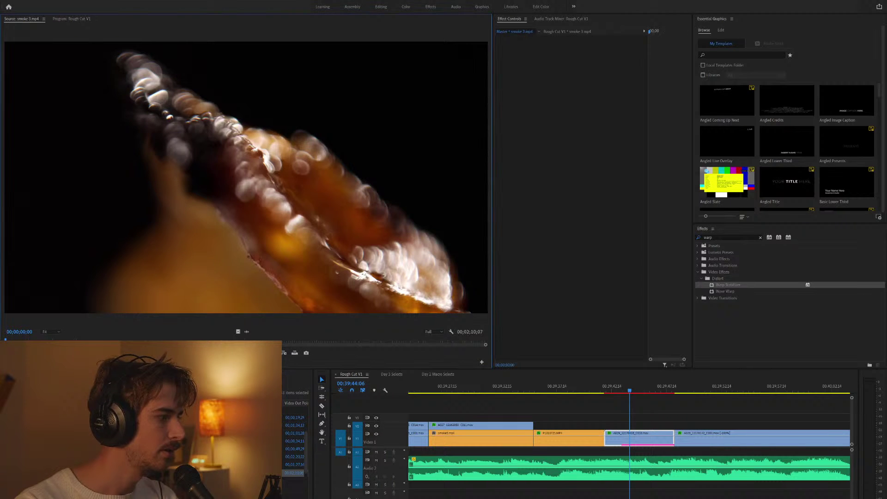
Play smoke 3.mp4 in the Source Monitor and mark an In point about 24 seconds into the clip.
double_click(294, 472)
key(space)
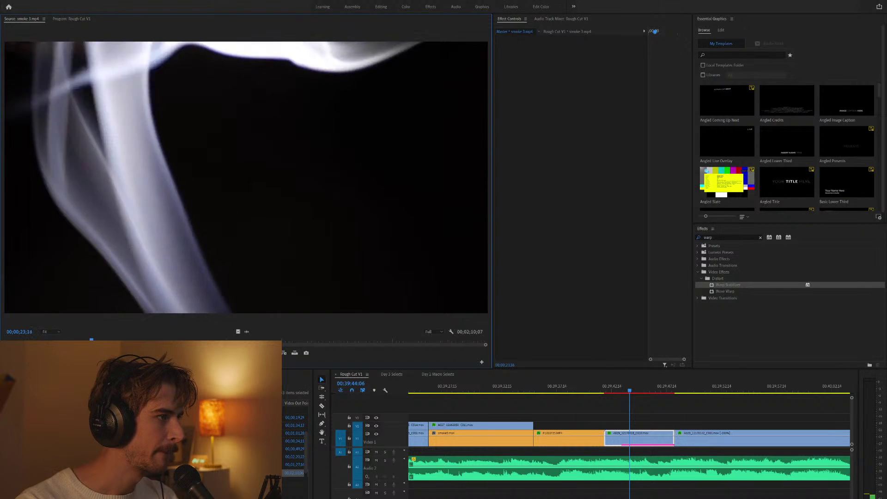
key(i)
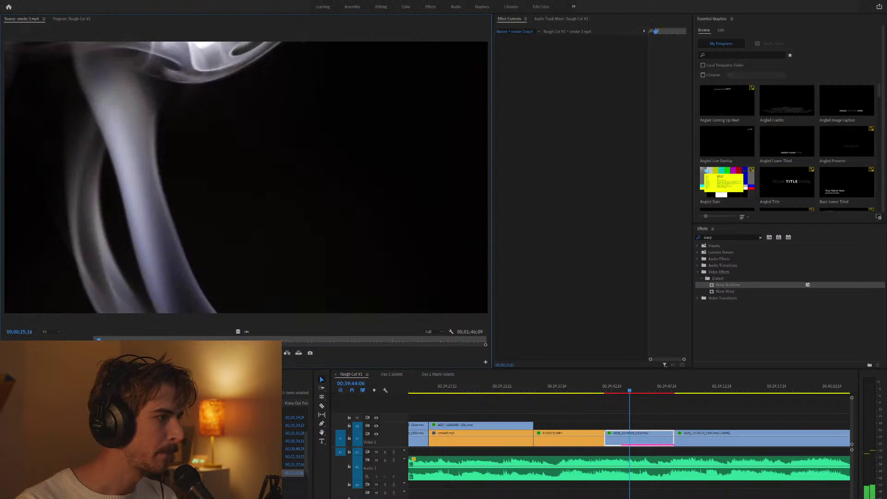
Overlay the marked video-only range of smoke 3.mp4 above the dark macro clip at 00:39:44:06 and apply the Invert video effect to it.
key(o)
drag(237, 331, 634, 425)
key(shift+7)
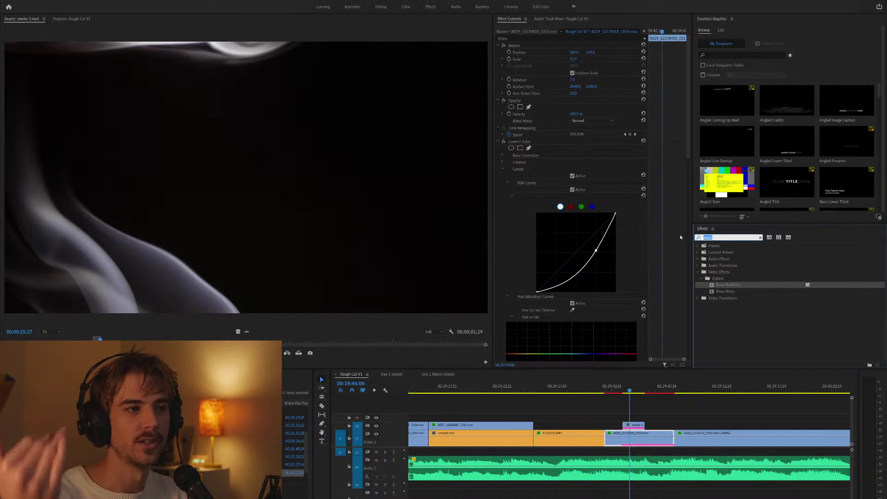
text(invert)
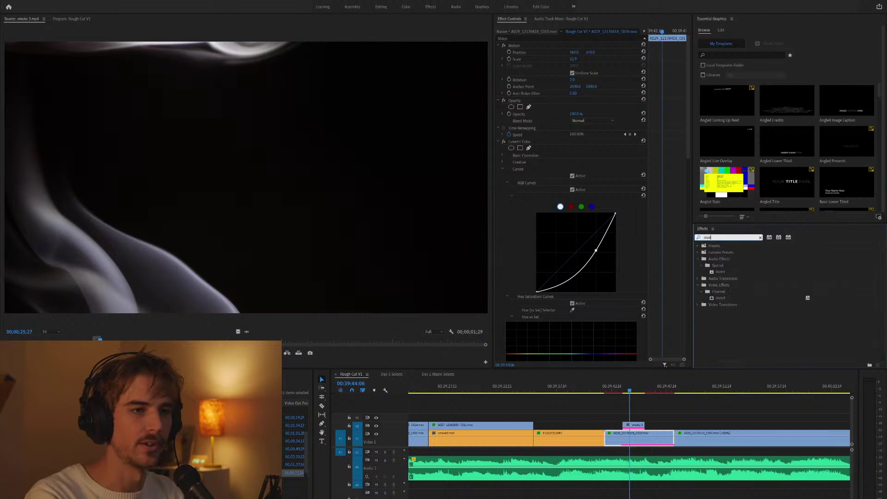
drag(719, 298, 633, 424)
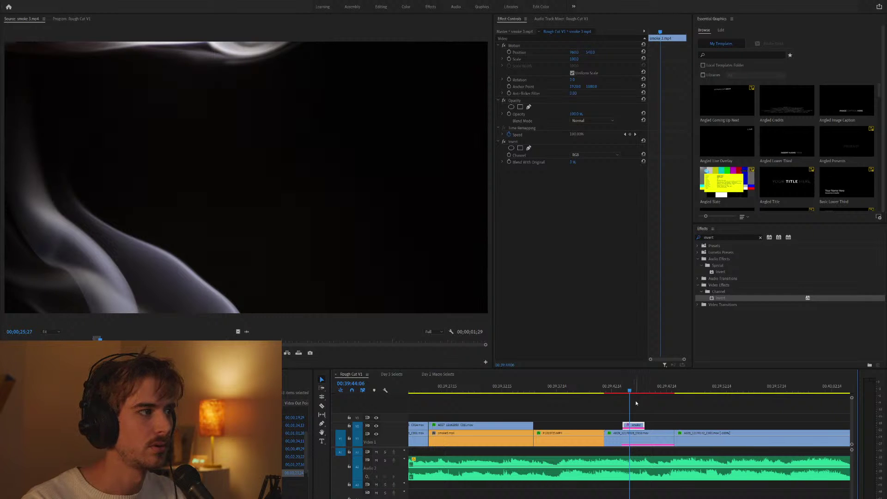
Play the inverted smoke overlay in Rough Cut V1 and set its blend mode to Multiply.
click(635, 412)
key(space)
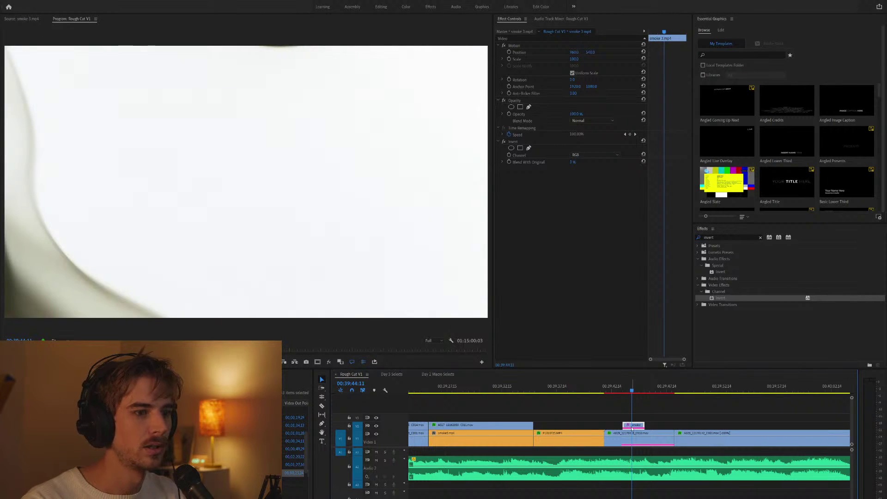
scroll(587, 121, down, 1)
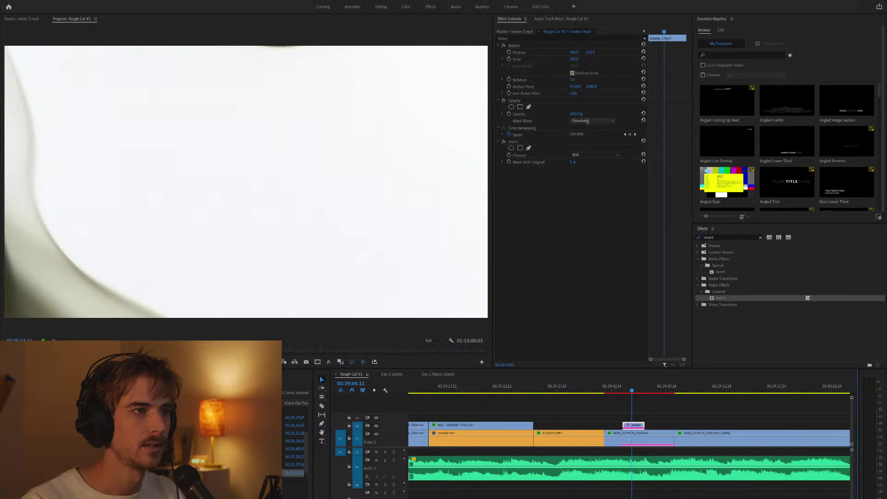
scroll(586, 121, down, 1)
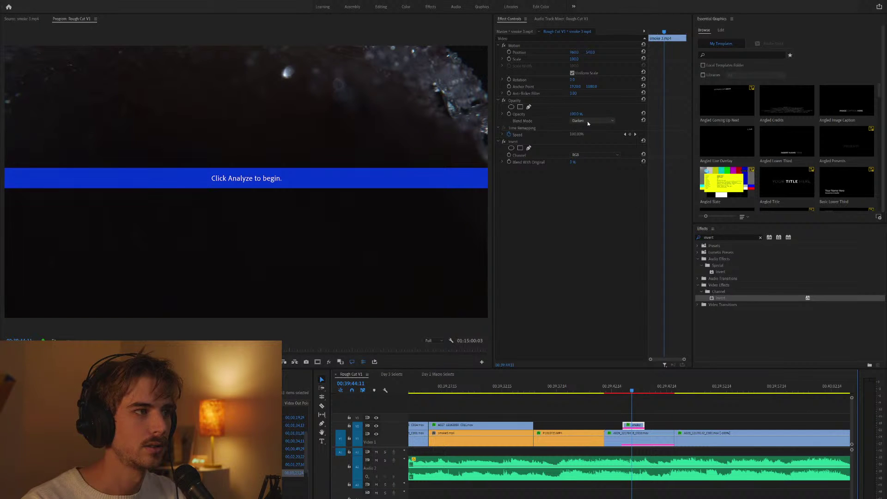
Start the Warp Stabilizer analysis on the dark macro clip beneath the smoke overlay.
click(623, 434)
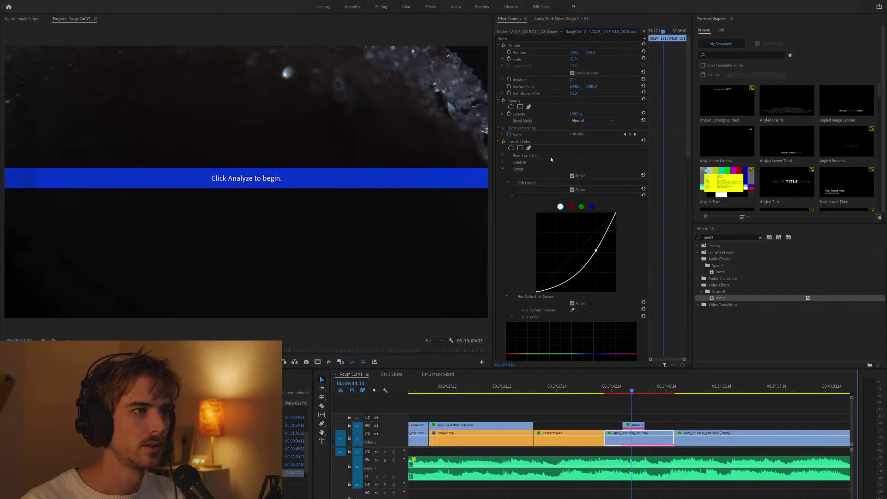
click(496, 141)
click(592, 154)
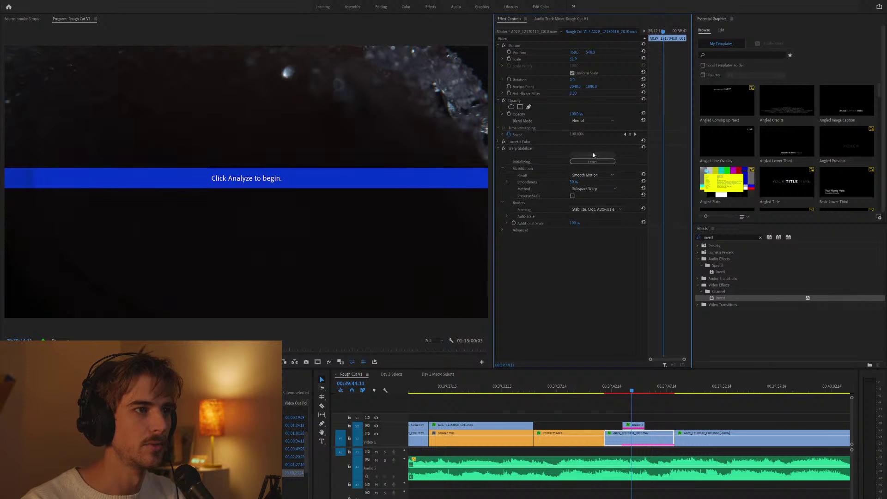
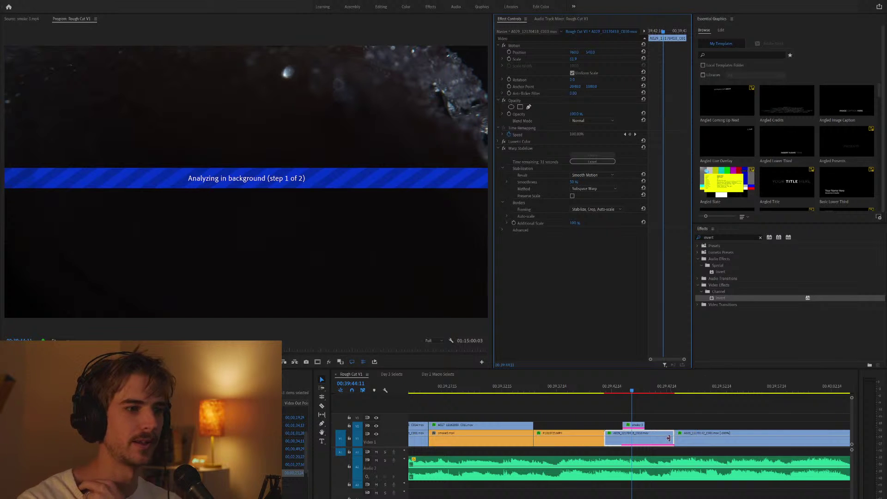
Scrub through the smoke overlay, delete it from the timeline, and check the stabilizer progress of the macro clip beneath.
click(640, 425)
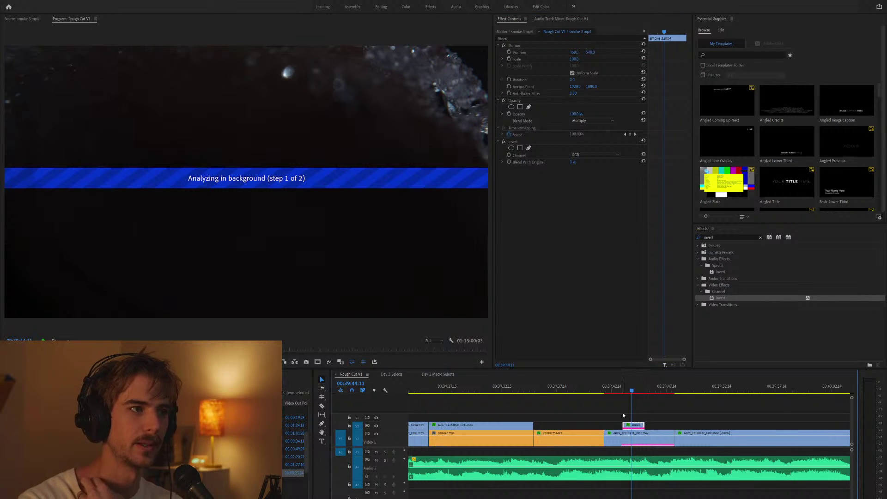
click(635, 391)
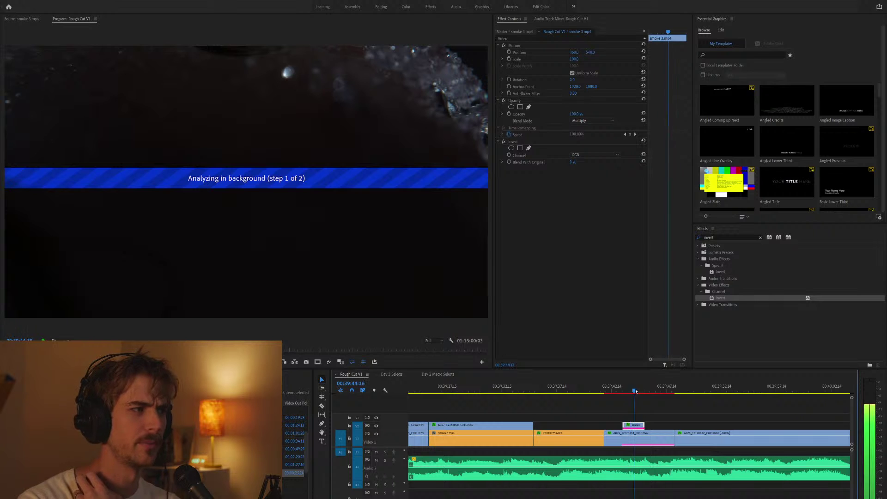
drag(635, 391, 637, 398)
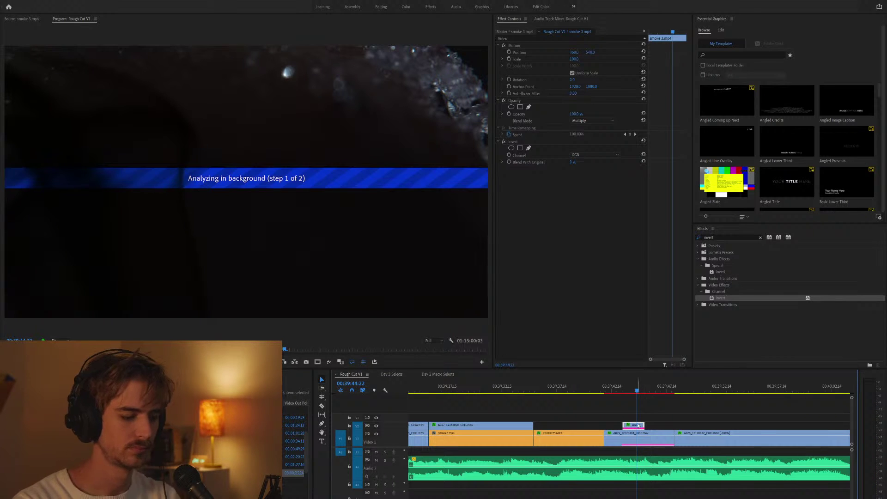
key(Delete)
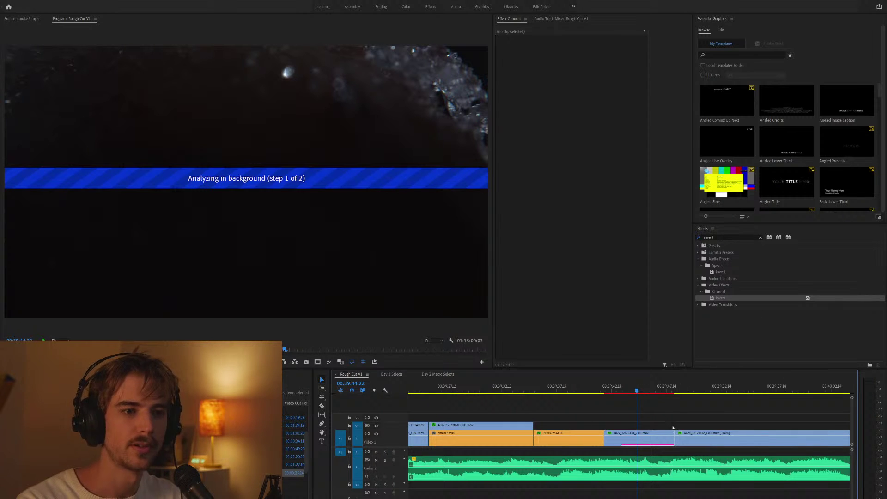
click(663, 439)
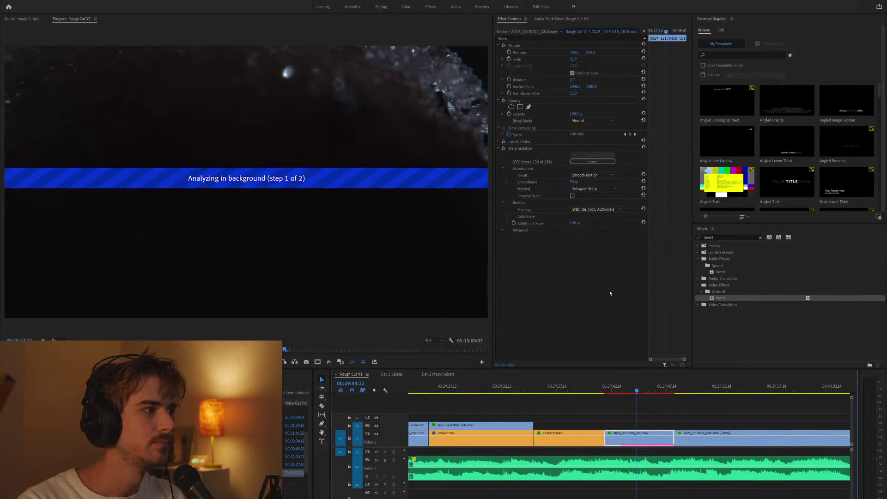
Trim the near-white opening off the inverted clip after the macro shot, and move it with the following clip earlier to close the gap.
click(702, 415)
key(Down)
key(minus)
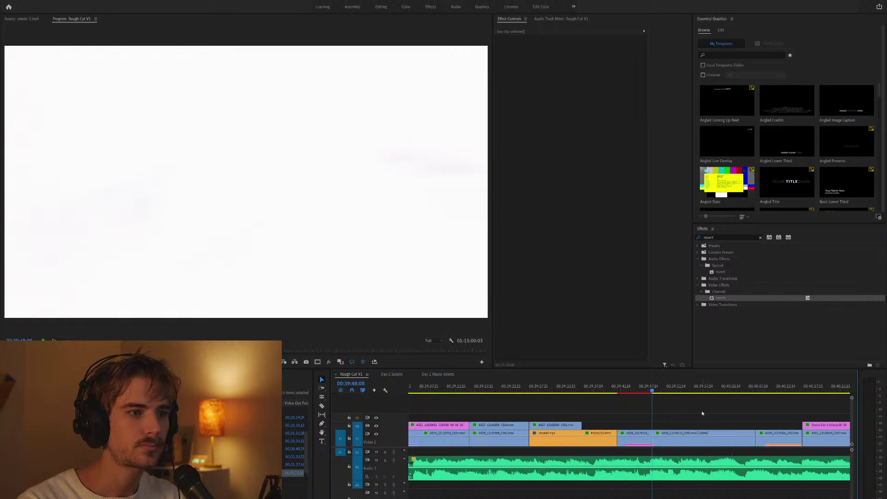
key(space)
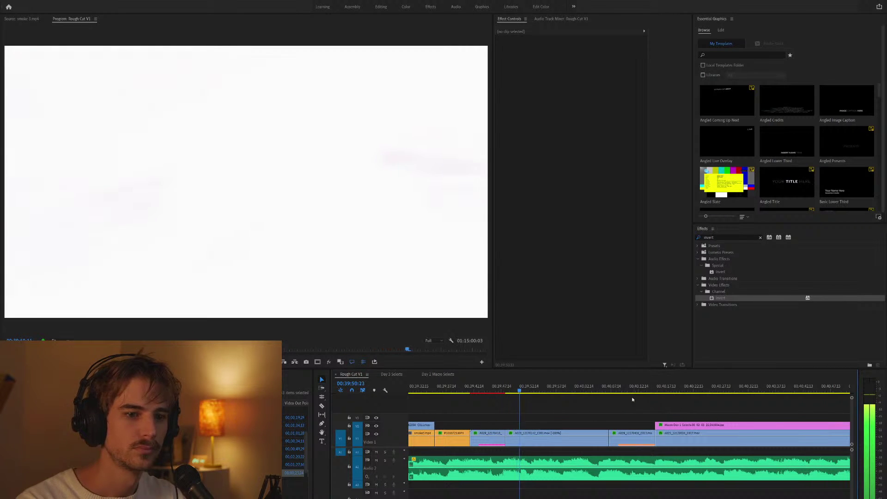
click(524, 390)
mouse_move(524, 390)
mouse_down()
mouse_move(578, 391)
mouse_move(519, 391)
mouse_up()
click(517, 443)
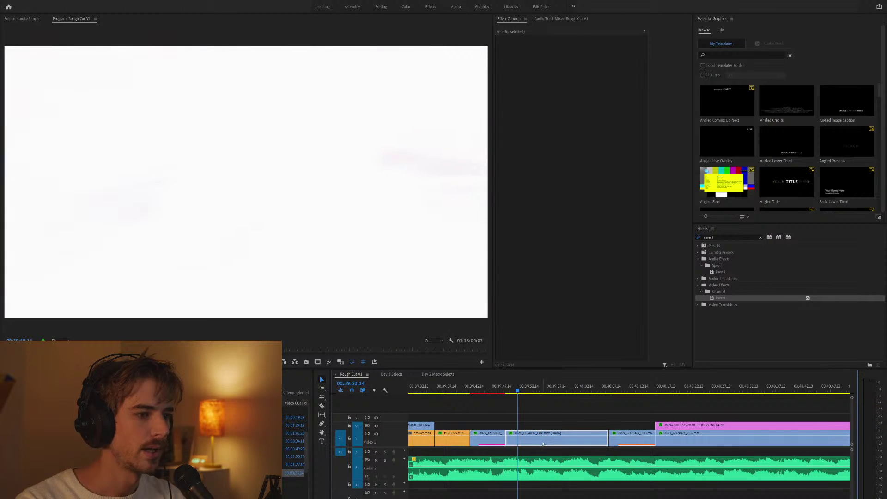
drag(508, 442, 526, 442)
key(space)
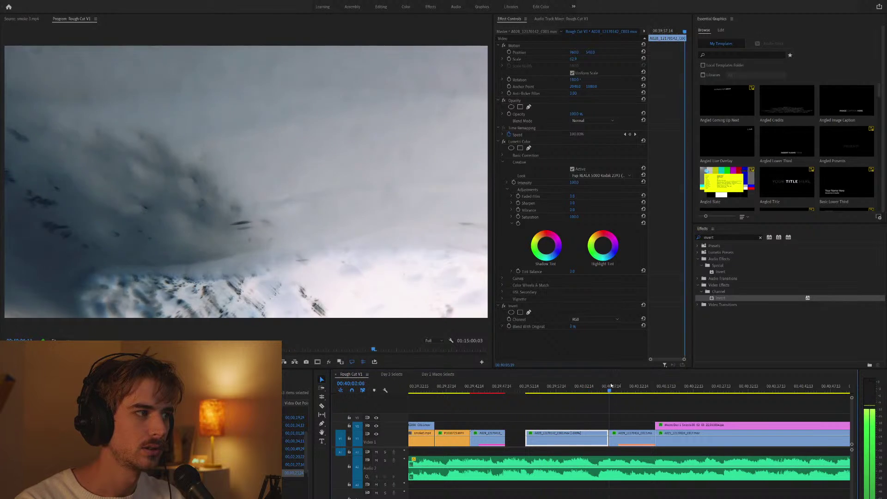
shift+click(627, 438)
drag(627, 439, 607, 439)
Play across the cut into the inverted clip and restart the Warp Stabilizer analysis of the preceding dark macro clip.
click(498, 391)
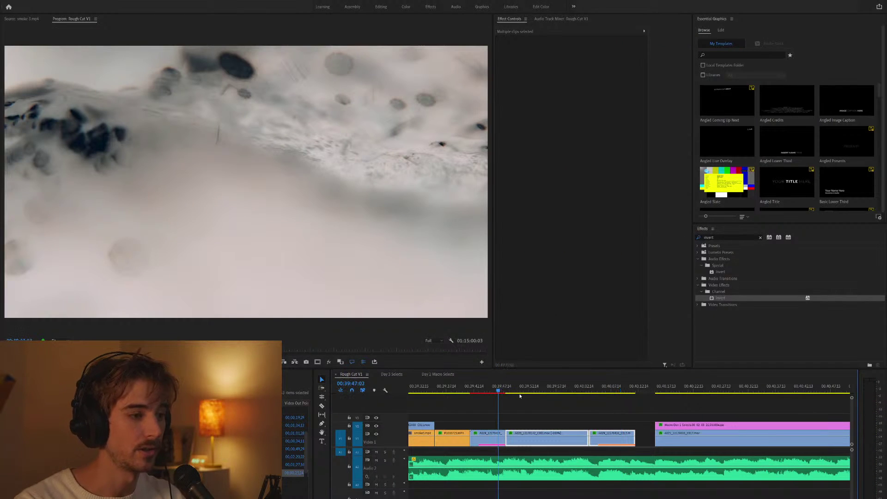
scroll(537, 396, down, 2)
key(space)
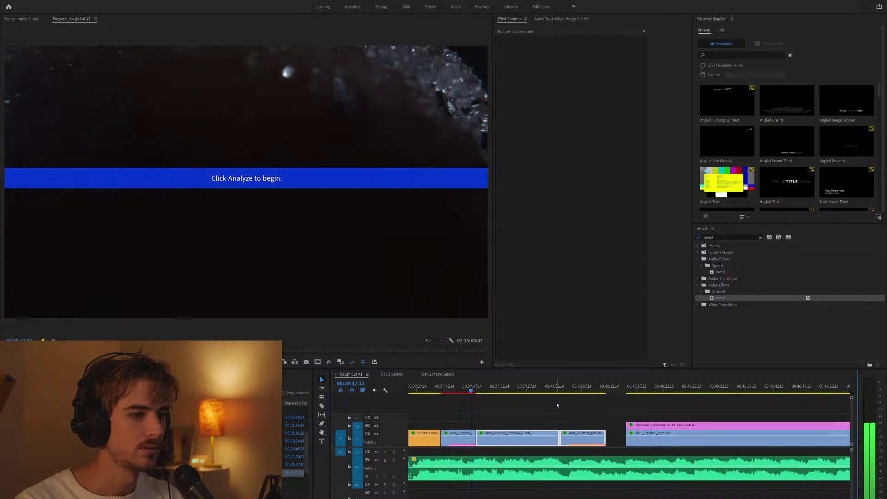
scroll(556, 405, down, 2)
key(space)
click(428, 438)
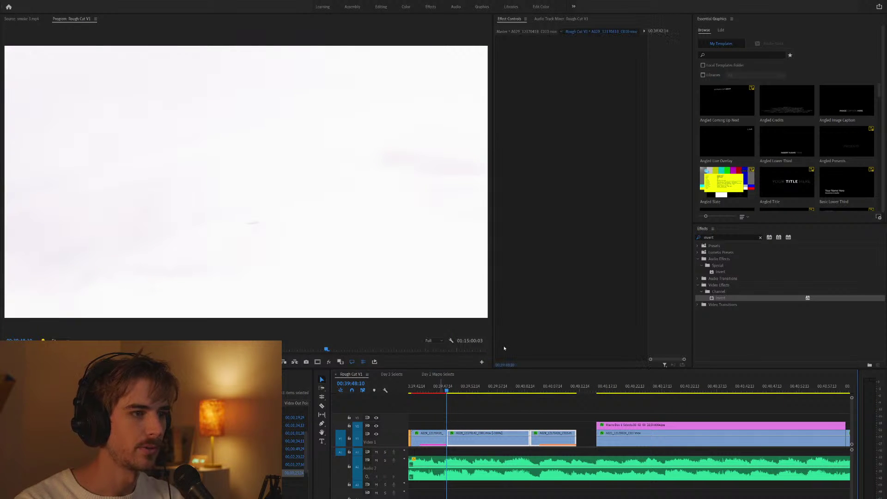
click(589, 156)
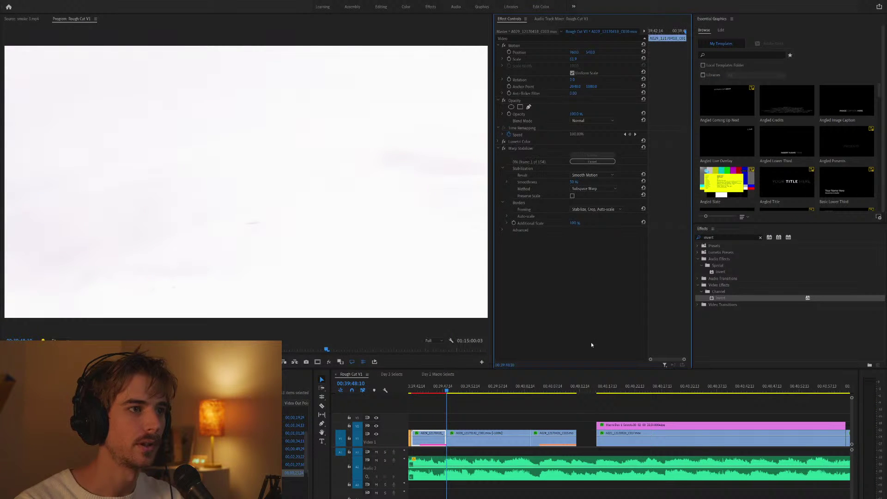
Move the pink overlay clip and the clip beneath it earlier to close the next gap, and review their footage.
click(587, 416)
key(minus)
click(661, 442)
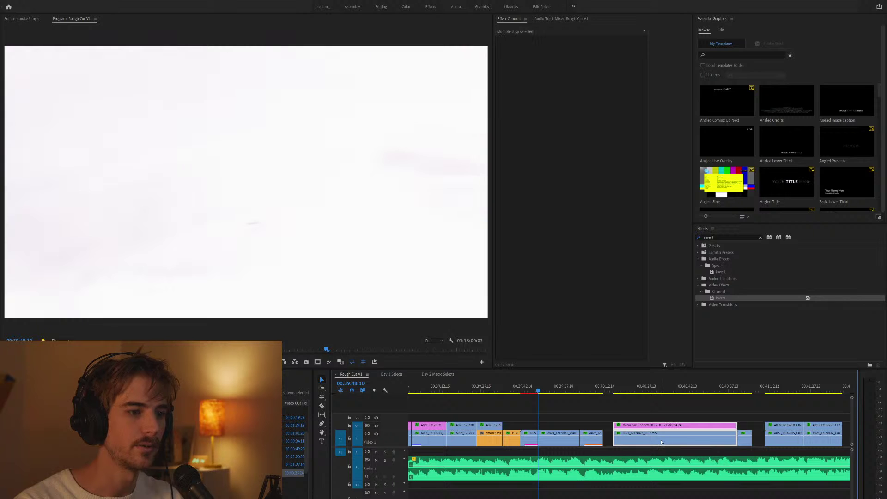
drag(661, 442, 630, 445)
drag(603, 392, 682, 391)
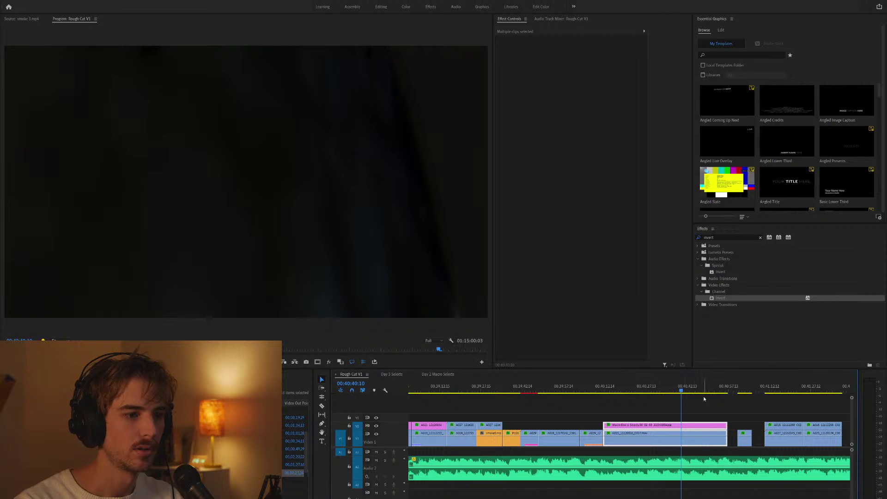
key(=)
key(space)
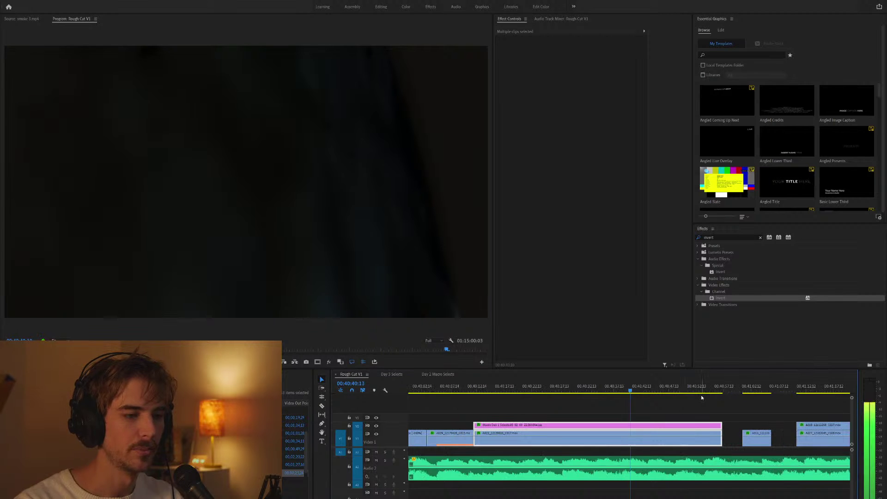
click(647, 391)
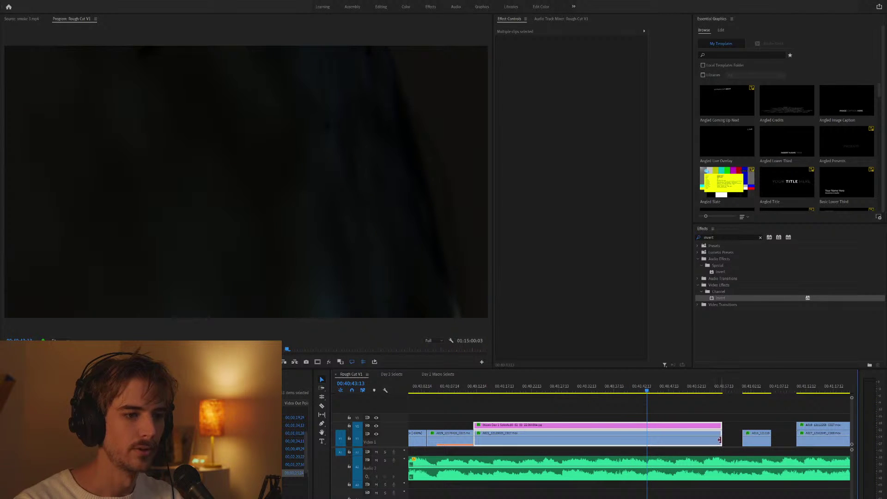
Move the short inverted orange macro clip earlier so it directly follows the pink overlay and its underlying clip.
key(minus)
click(692, 436)
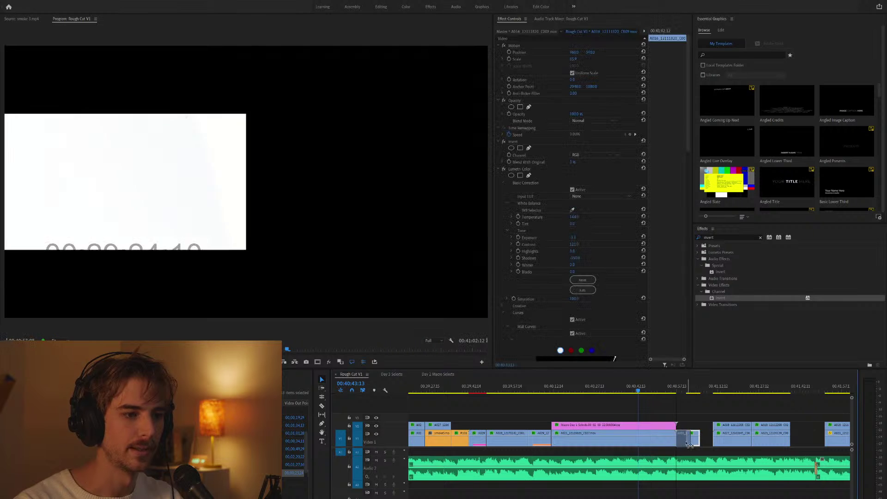
key(=)
click(712, 388)
key(=)
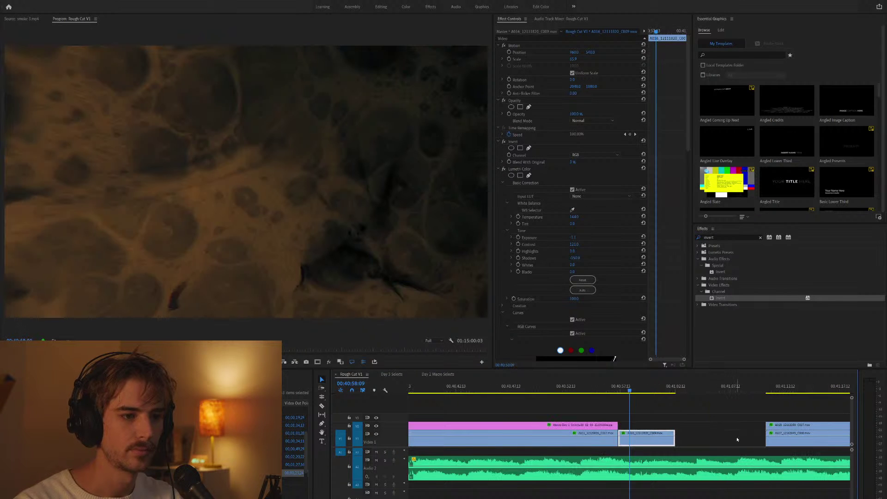
Extend the end of the inverted orange macro clip to about 00:41:04 and play through it.
drag(674, 439, 695, 440)
key(space)
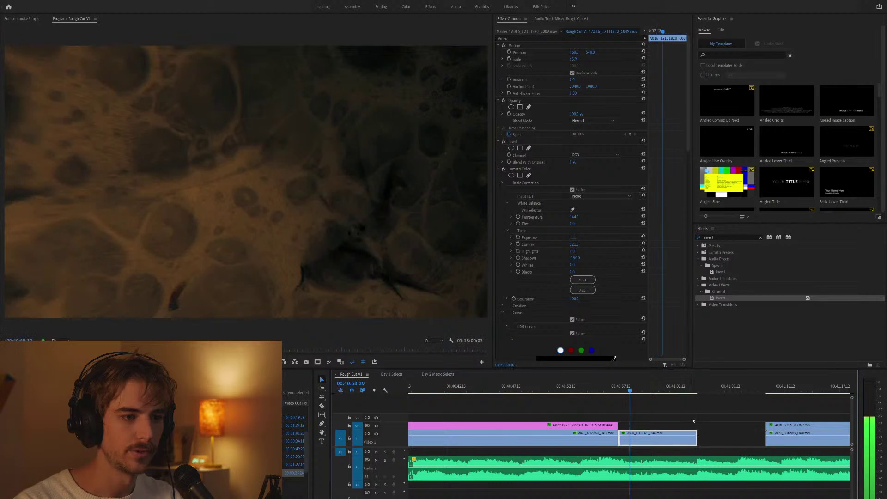
click(675, 412)
key(=)
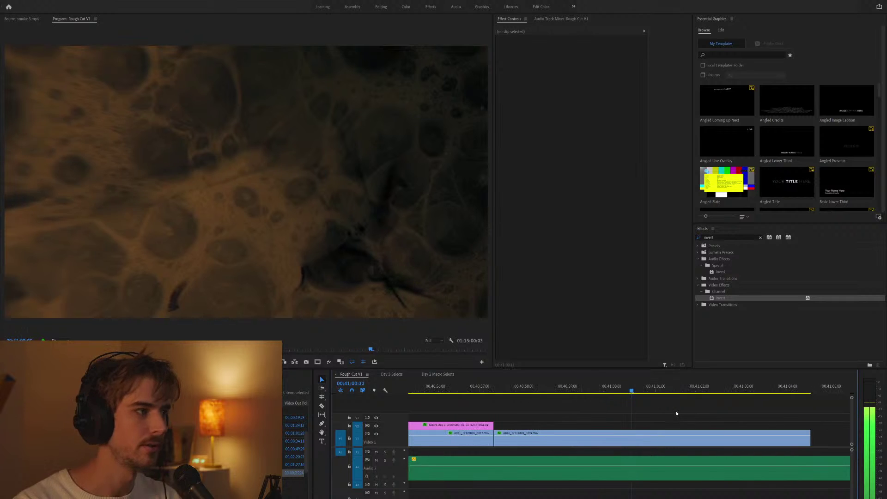
key(minus)
key(minus)
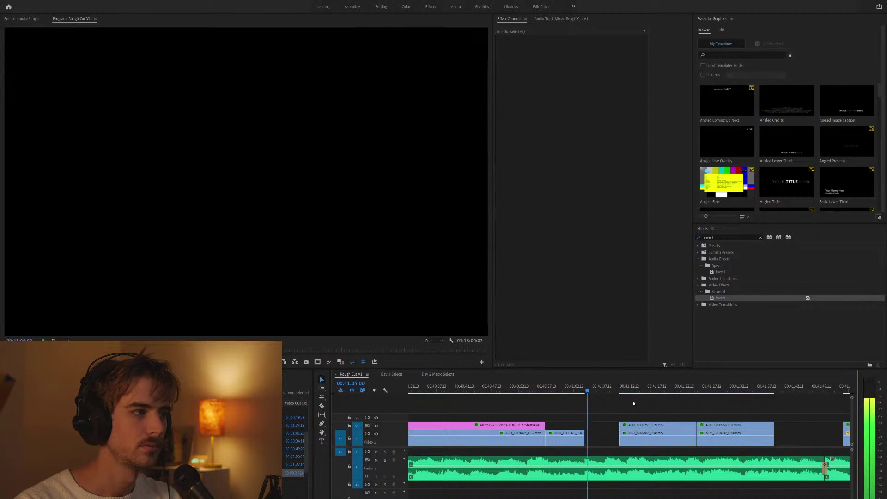
key(=)
Apply Warp Stabilizer to the extended orange macro clip and place the playhead within it at 00:41:02:07.
click(611, 428)
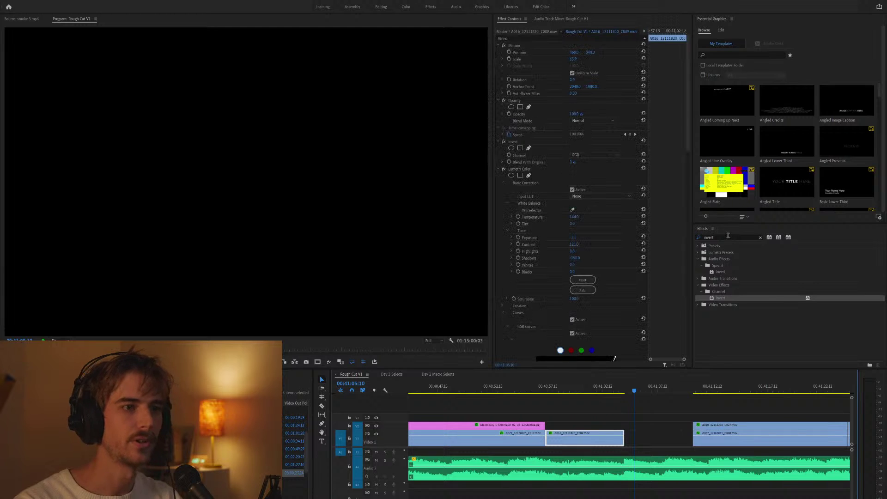
key(shift+7)
text(warp)
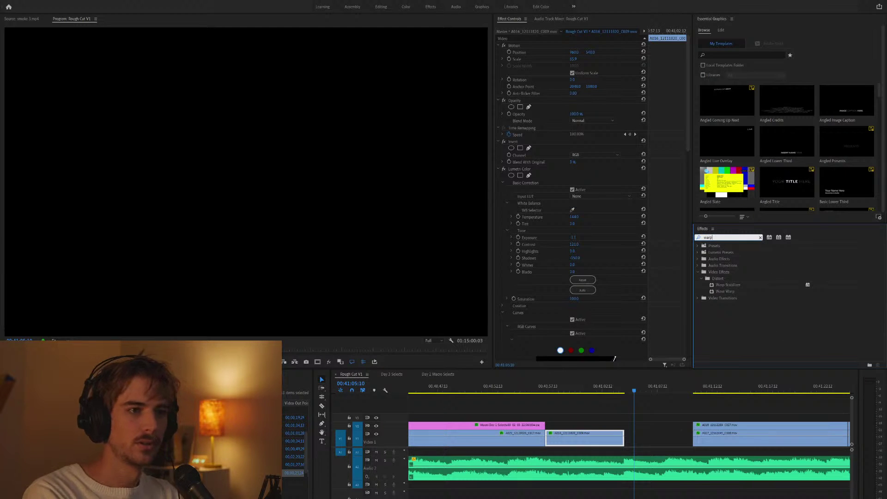
drag(734, 283, 601, 437)
click(600, 388)
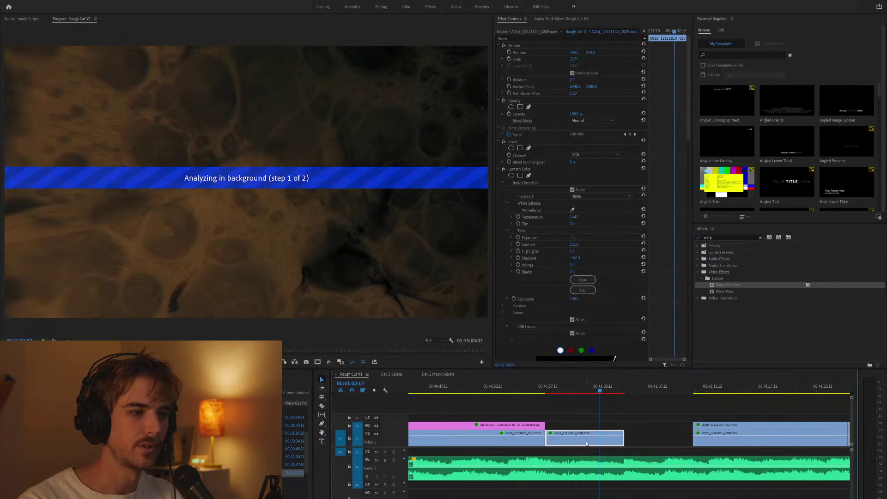
Survey a much wider stretch of the Rough Cut V1 timeline around the orange macro clip.
click(657, 396)
key(minus)
key(minus)
key(minus)
key(minus)
key(minus)
key(minus)
key(minus)
key(minus)
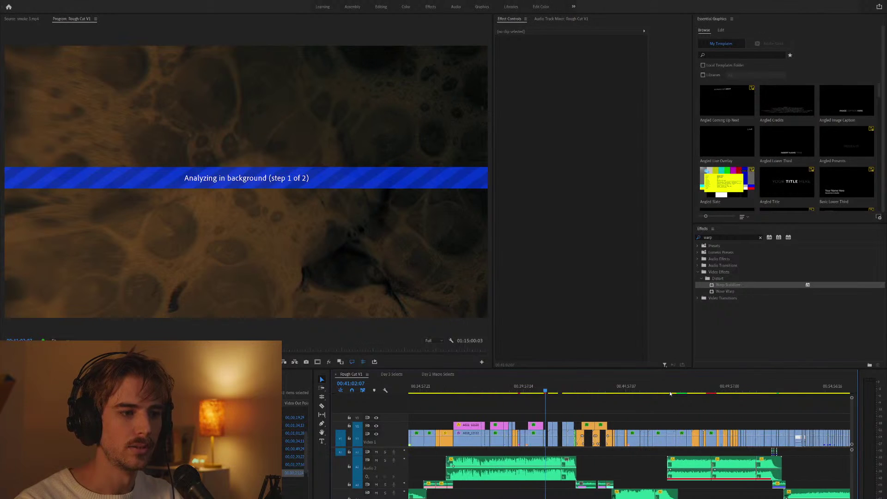
Locate the dark purple macro clip at 01:13:31:16 among the spare clips at the end of the sequence.
click(792, 390)
key(equal)
key(equal)
key(equal)
key(equal)
key(equal)
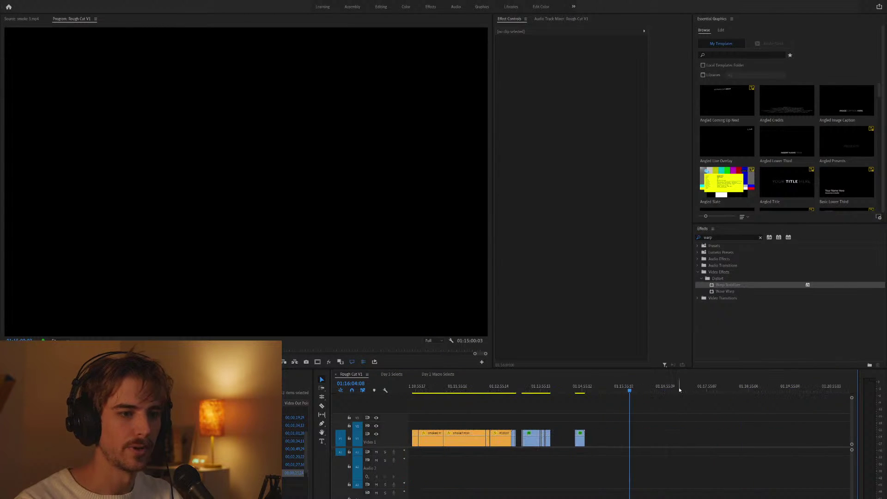
key(equal)
key(equal)
key(Up)
key(Up)
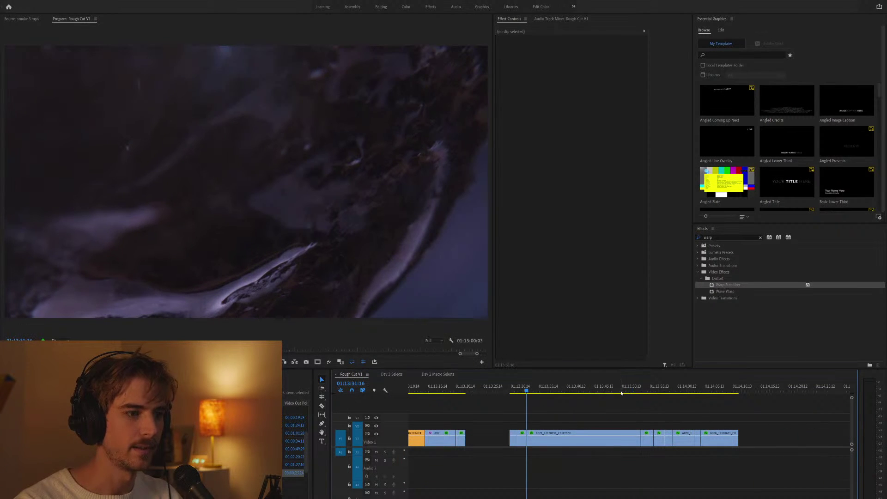
Bring the dark purple macro clip from the spare footage onto V3 at 00:41:04:13, right after the orange macro clip.
mouse_move(561, 437)
mouse_down()
mouse_move(570, 418)
mouse_move(538, 419)
mouse_move(794, 420)
mouse_up()
key(minus)
key(minus)
key(minus)
key(minus)
key(minus)
key(minus)
key(equal)
scroll(693, 418, up, 5)
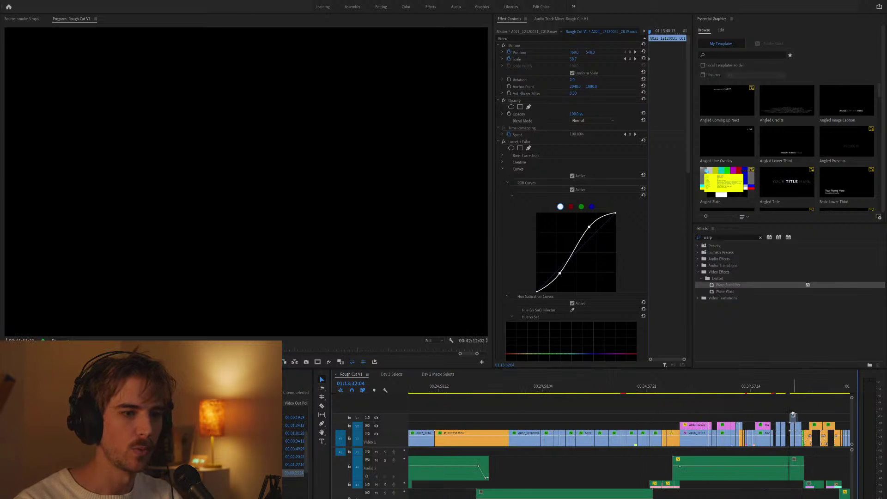
click(788, 386)
key(equal)
key(equal)
drag(664, 420, 589, 418)
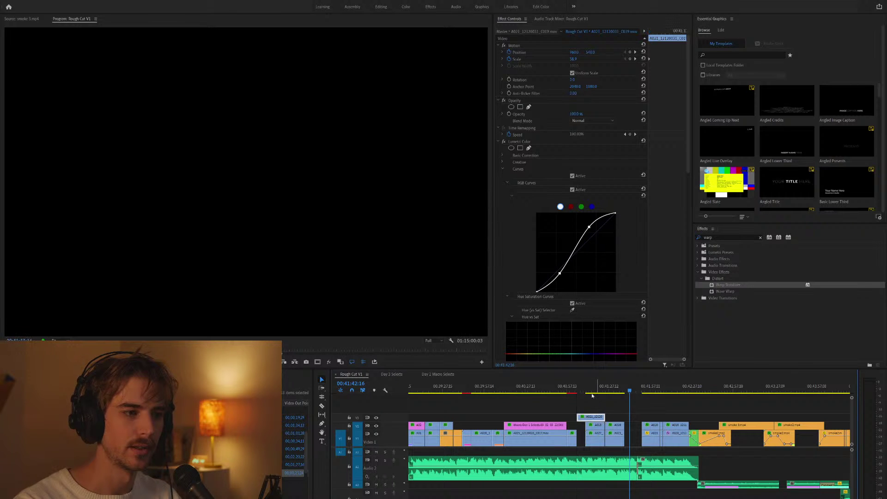
click(585, 390)
key(equal)
key(equal)
key(Up)
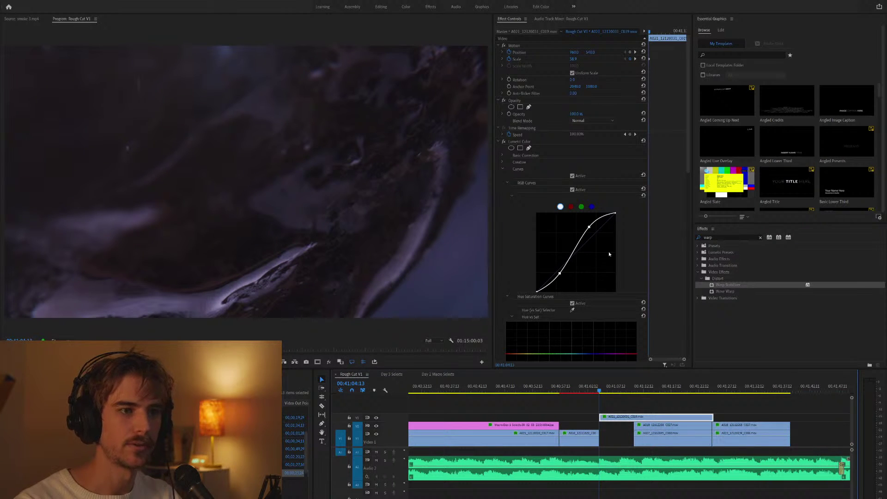
Reset the clip's RGB curve, pull its upper midtones down to darken the image strongly, and play it back.
click(643, 195)
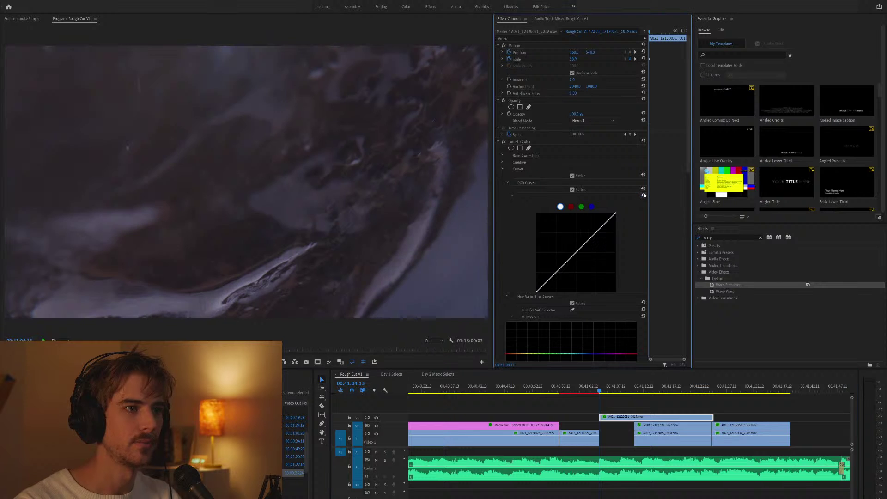
drag(598, 237, 594, 260)
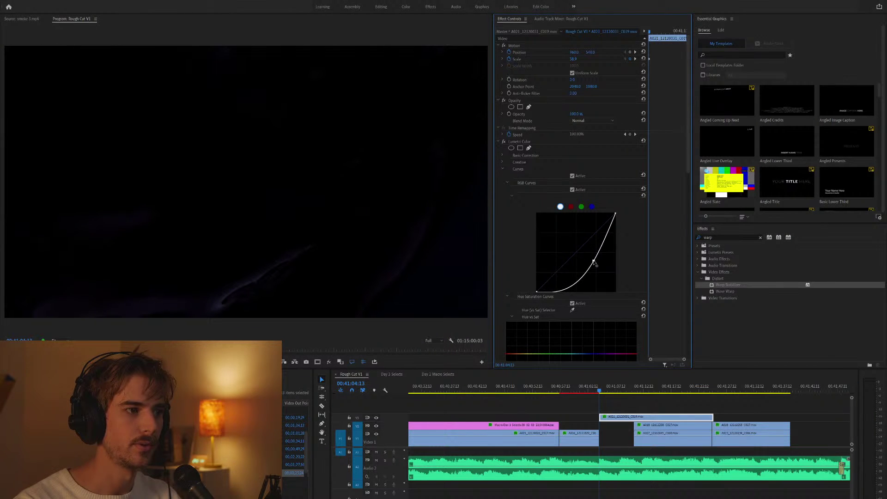
key(space)
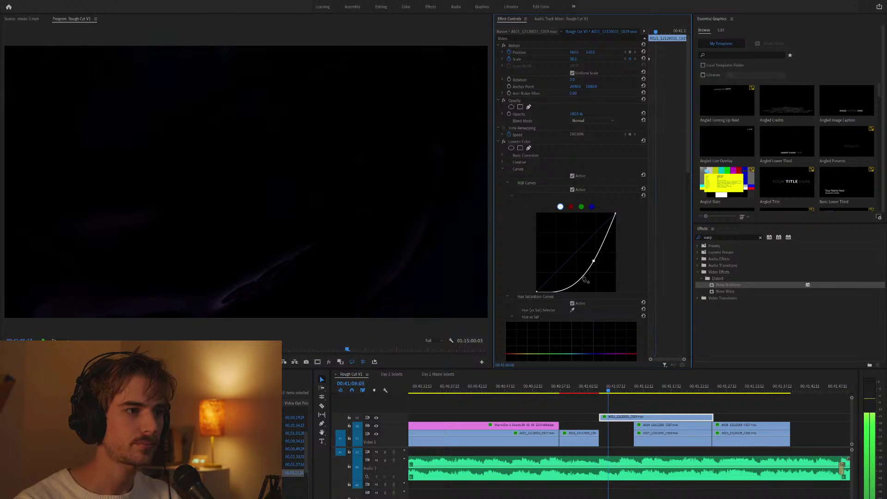
Split the pink overlay and its underlying clip at 00:40:43:14 and delete the portions after the cut.
click(669, 409)
key(minus)
click(552, 390)
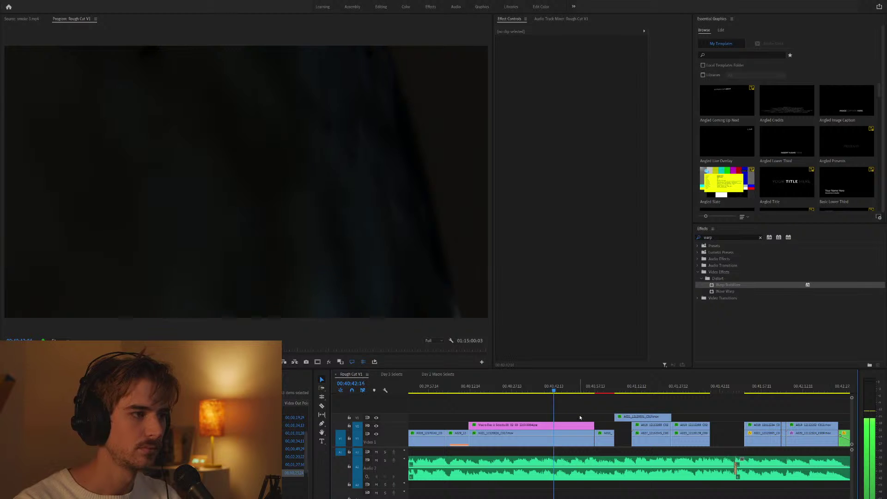
key(space)
key(c)
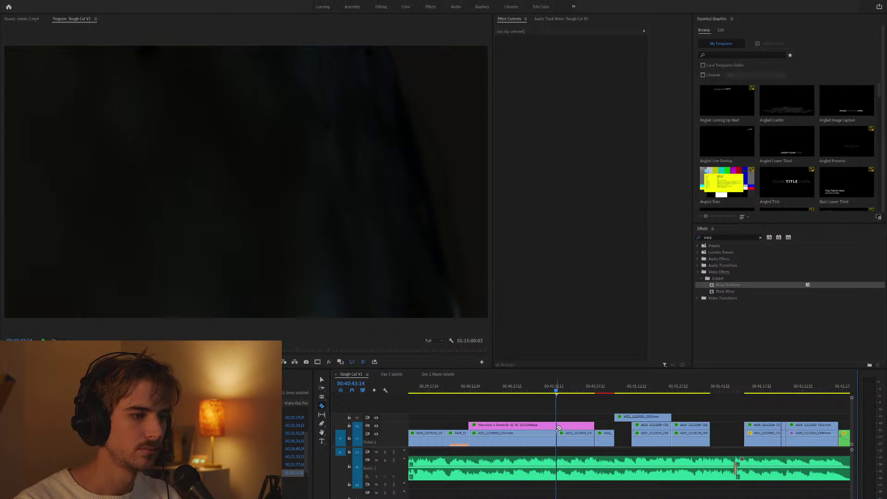
key(Delete)
Fill the emptied space on V1 between the pink overlay and the orange clip with the darkened macro clip and play it.
mouse_move(647, 418)
mouse_down()
mouse_move(590, 426)
mouse_move(642, 434)
mouse_up()
key(space)
key(=)
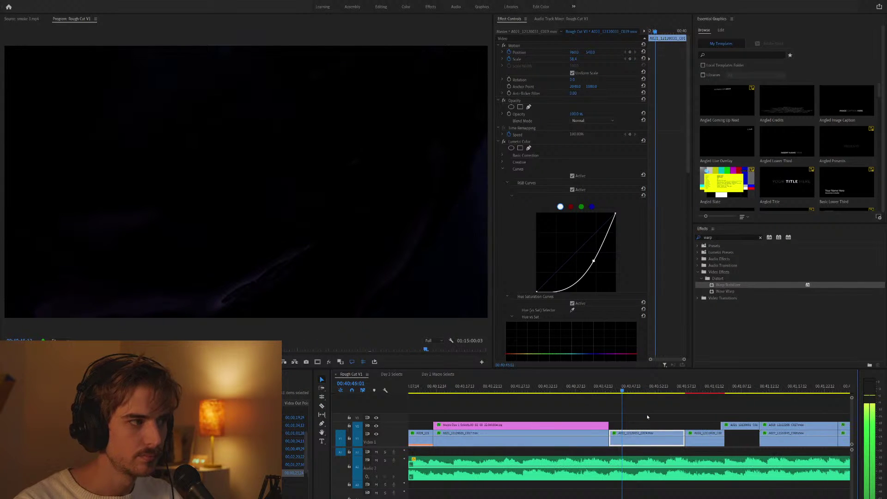
click(585, 388)
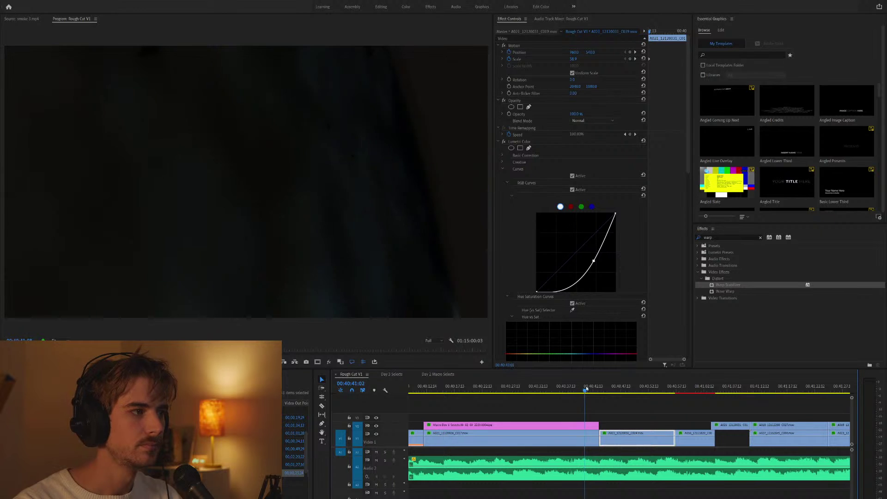
Apply Horizontal Flip and Vertical Flip to the dark macro clip on V1 and play through it.
click(604, 387)
click(728, 237)
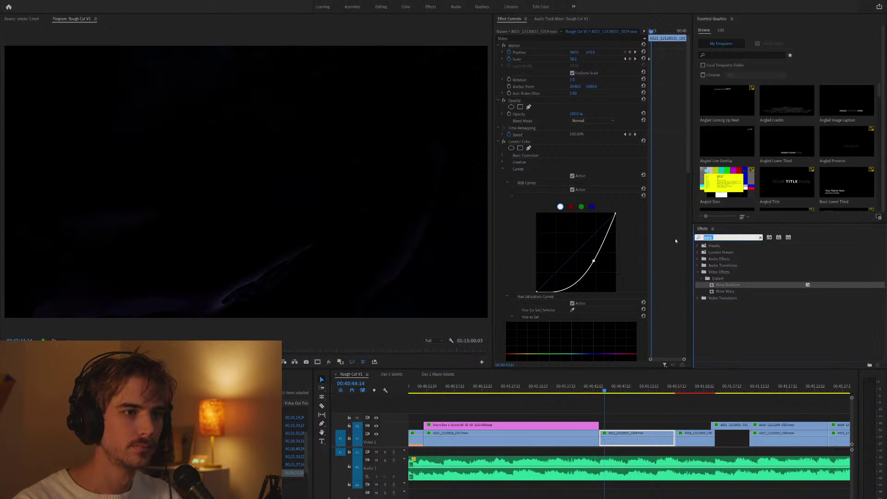
text(flip)
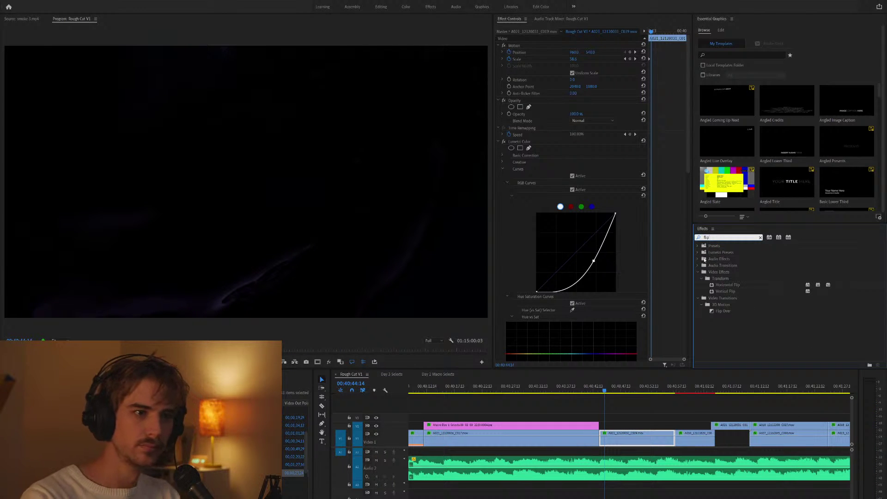
drag(727, 285, 692, 330)
drag(653, 443, 650, 442)
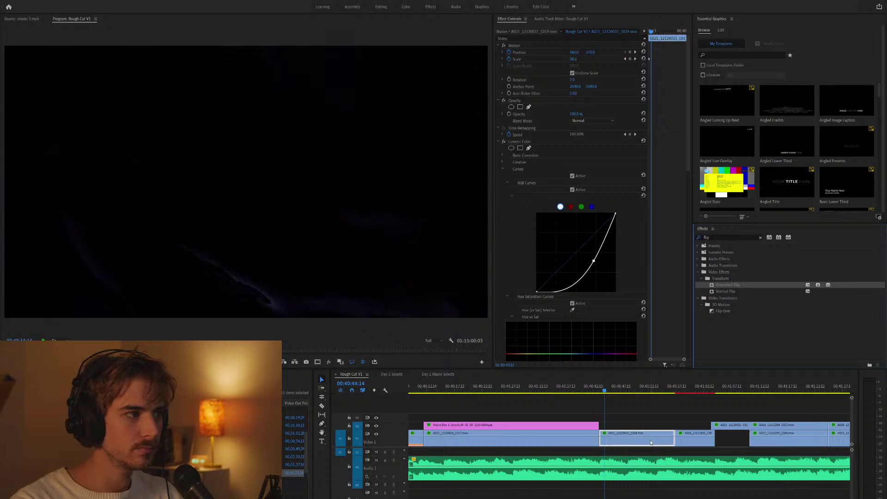
drag(716, 293, 678, 384)
drag(638, 440, 638, 438)
key(space)
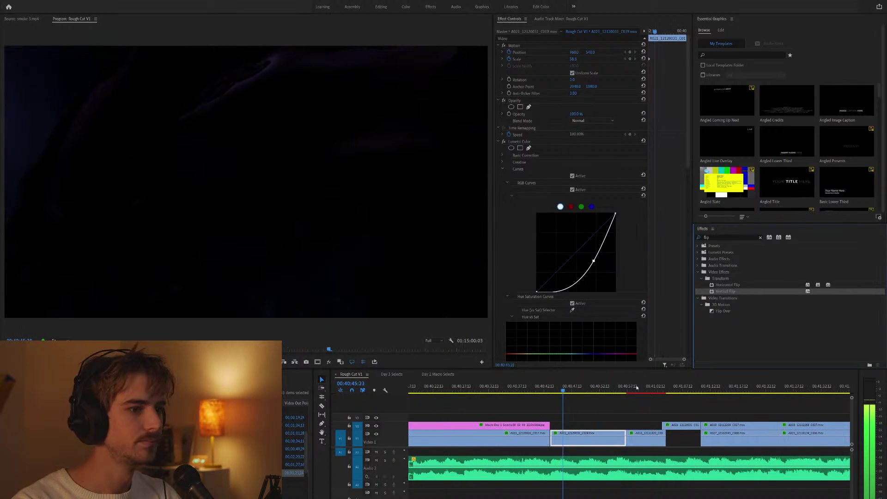
Apply Horizontal Flip and Vertical Flip to the other dark macro clip, on V2 after the orange clip.
click(640, 389)
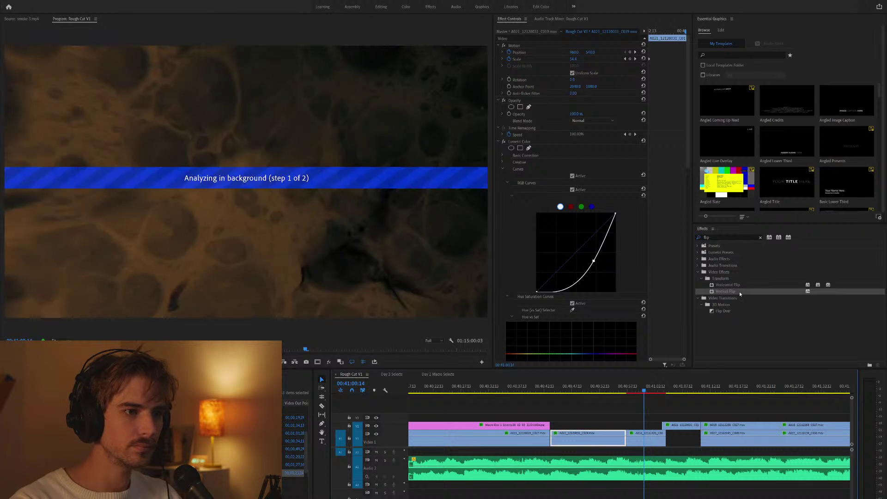
click(738, 286)
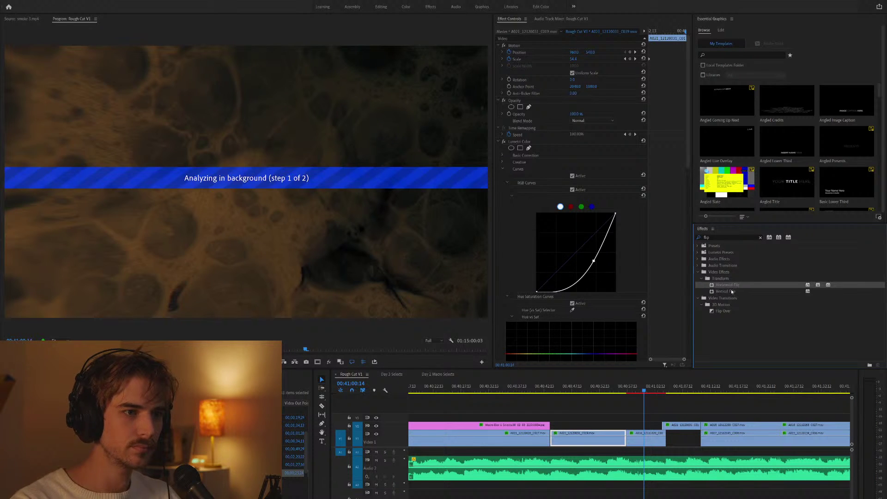
click(691, 430)
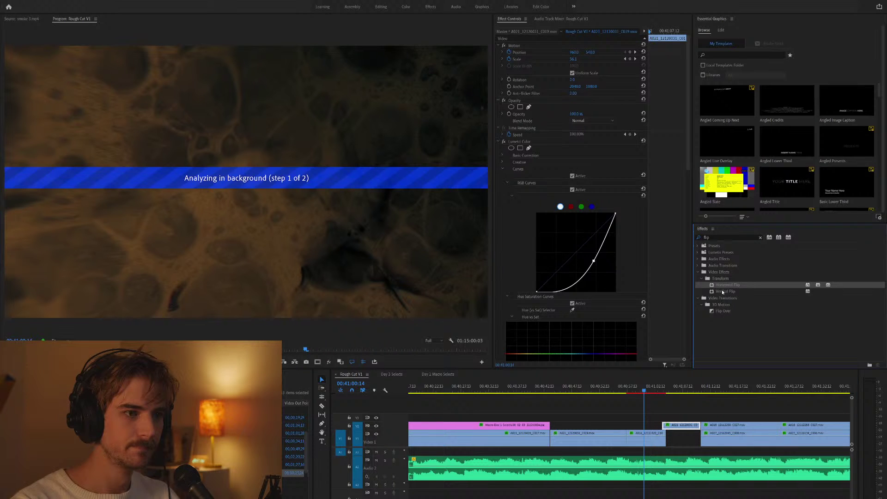
drag(722, 293, 711, 368)
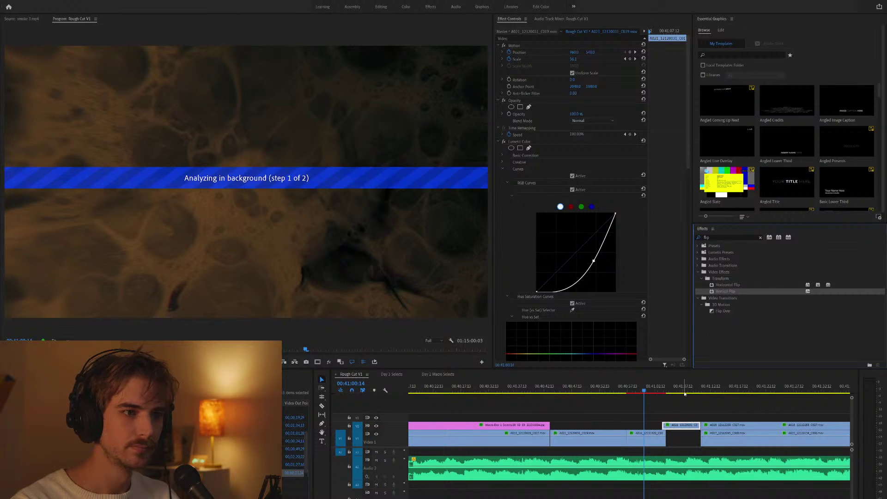
Trim the second dark macro clip's start to the orange clip's end at 00:41:04:13, move it down to V1, and play it.
key(=)
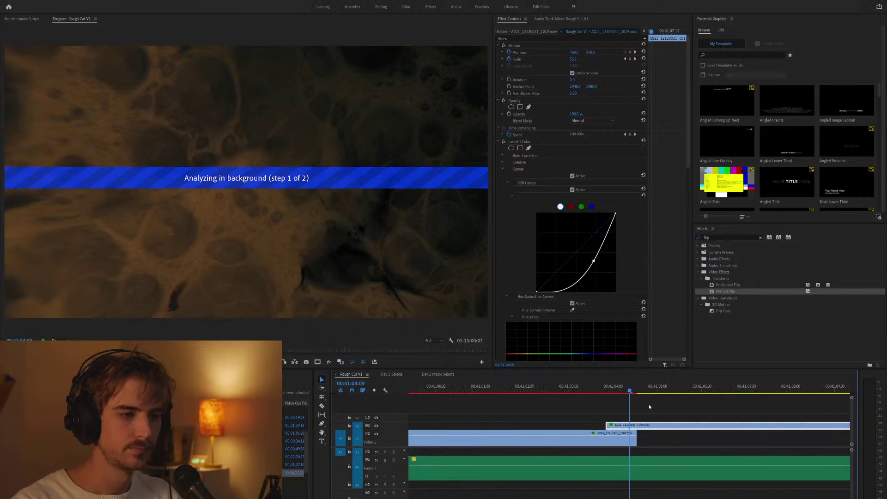
key(Right)
key(Right)
key(Right)
key(Right)
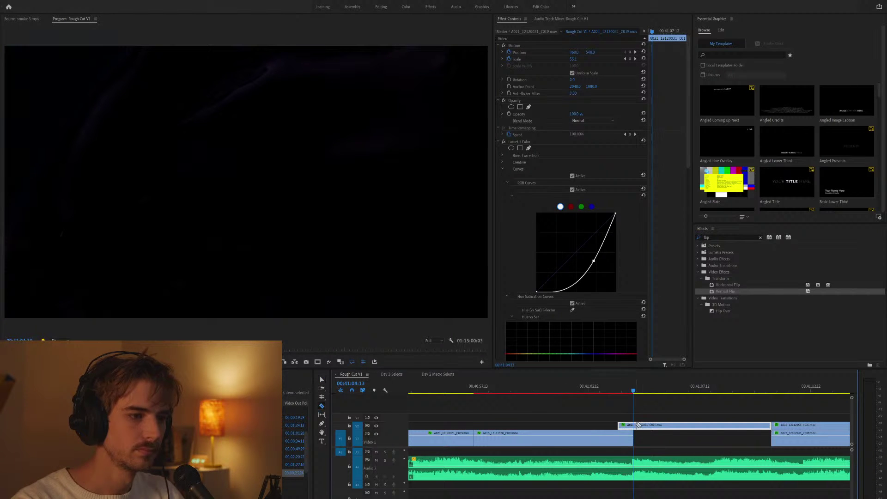
drag(631, 426, 633, 434)
scroll(635, 423, down, 2)
key(space)
key(minus)
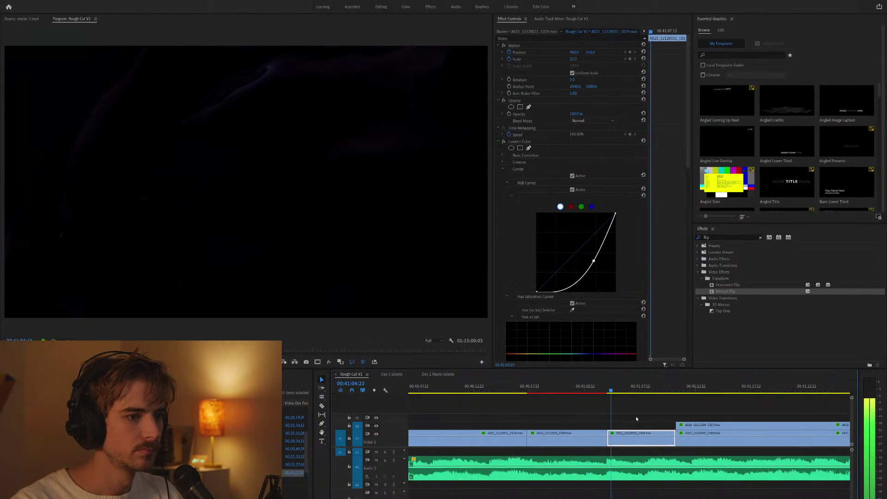
Skim the clips after the dark macro shot up to the gap at 00:41:39:00 and survey the wider timeline.
click(633, 390)
key(minus)
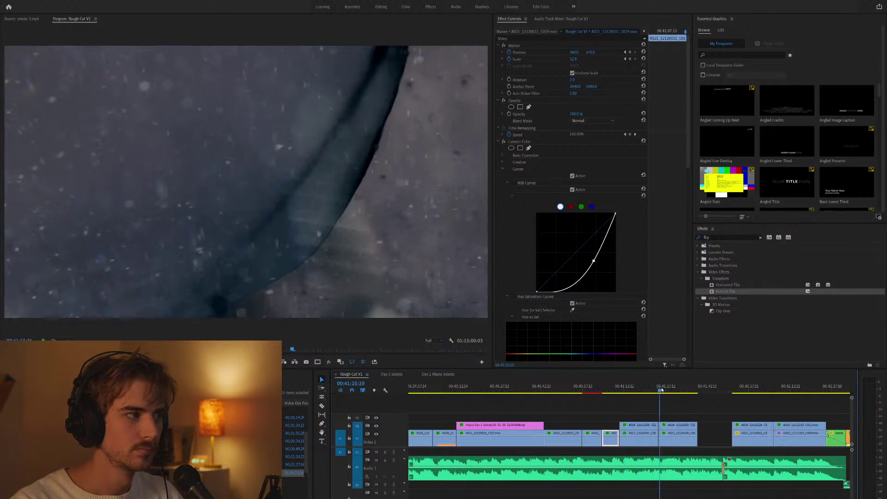
click(685, 390)
key(Down)
key(minus)
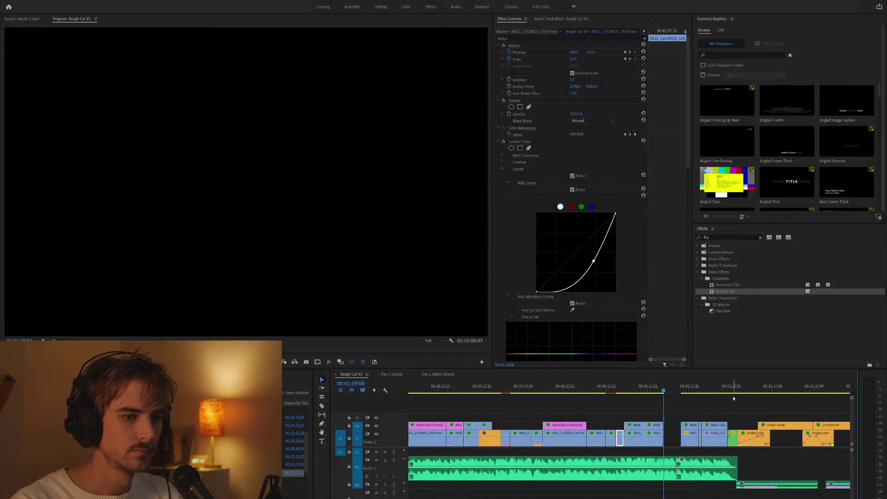
key(minus)
key(minus)
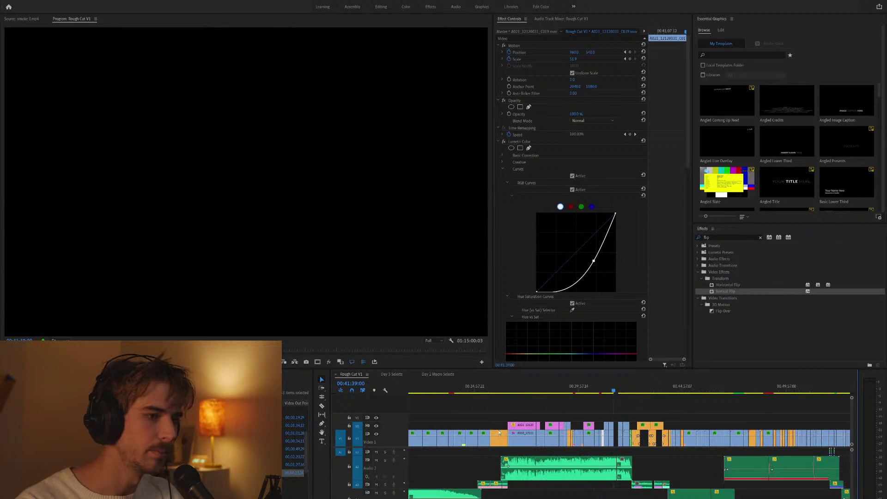
Play back the stretch around the flipped dark macro clips and scrub back through the preceding shots.
key(equal)
drag(628, 391, 716, 387)
key(equal)
key(equal)
key(space)
key(minus)
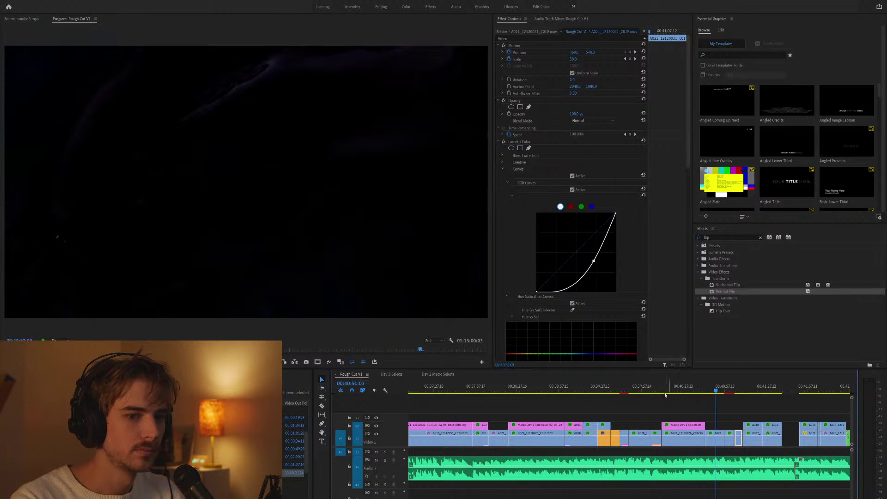
drag(653, 390, 641, 392)
scroll(640, 391, down, 1)
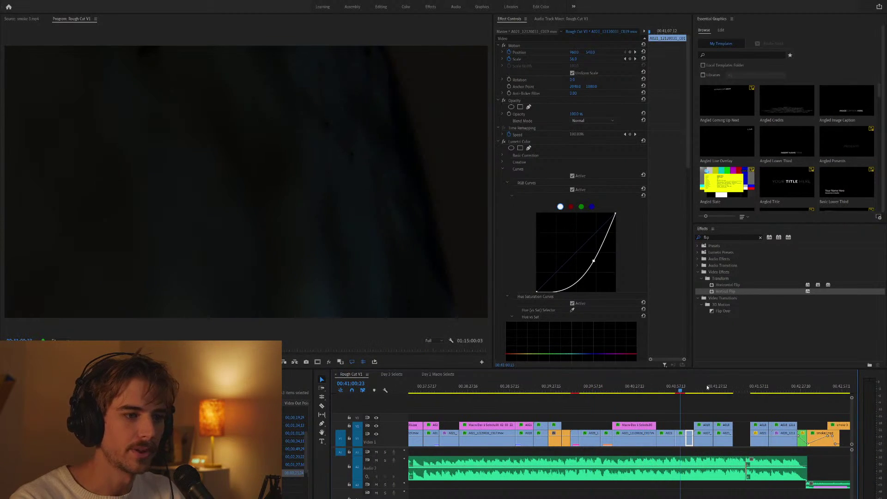
Add Lumetri Color to the inverted V1 clip just before the gap, at 00:41:34:17.
click(708, 386)
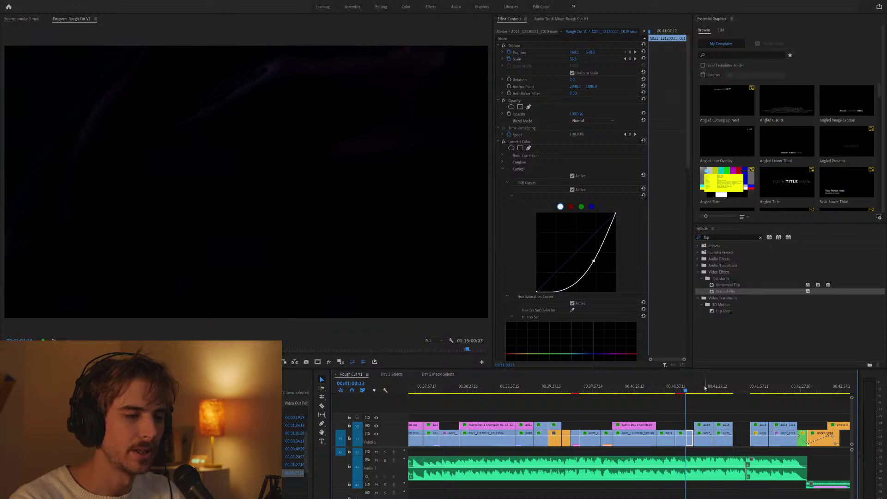
scroll(697, 406, up, 3)
scroll(697, 406, down, 1)
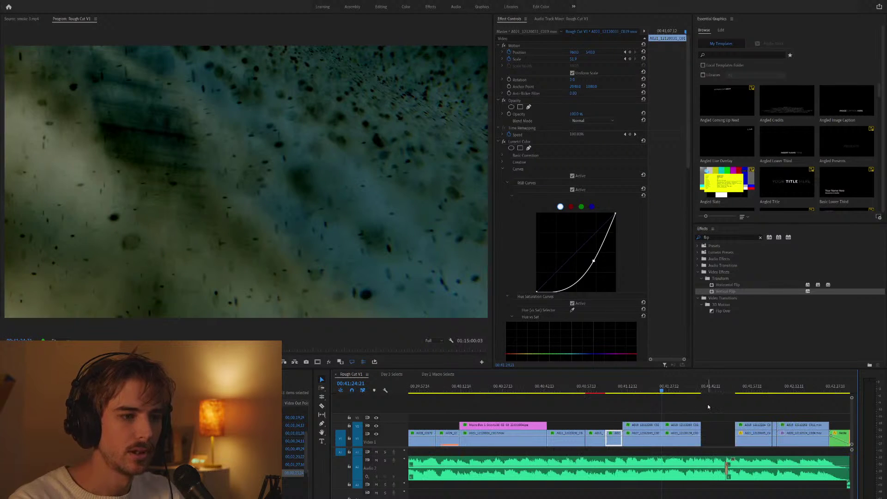
click(726, 396)
scroll(727, 397, down, 2)
scroll(660, 414, up, 2)
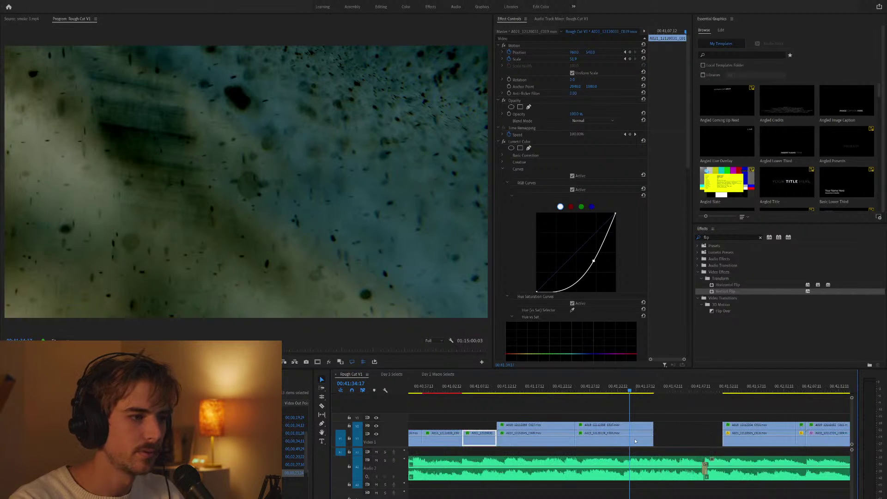
click(634, 439)
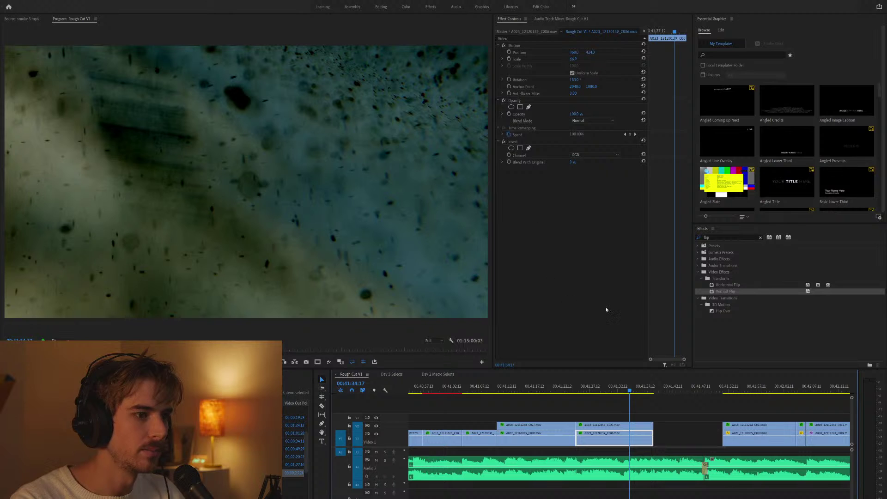
click(719, 235)
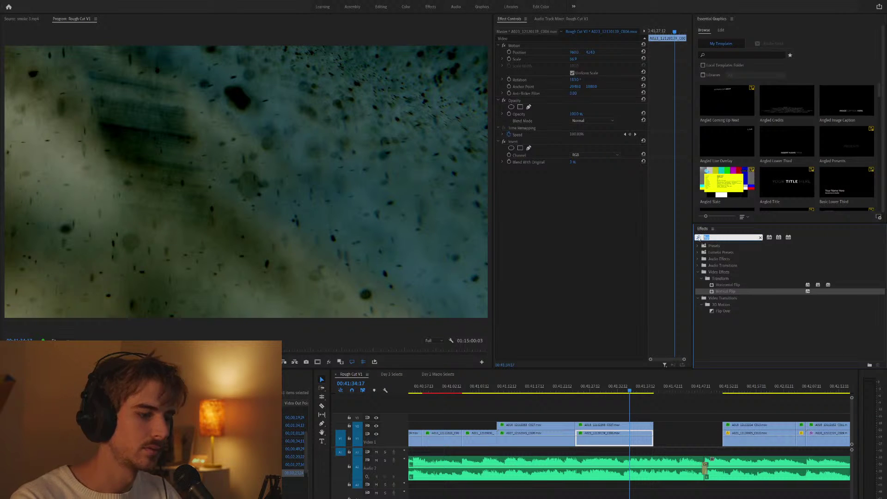
text(lumetr)
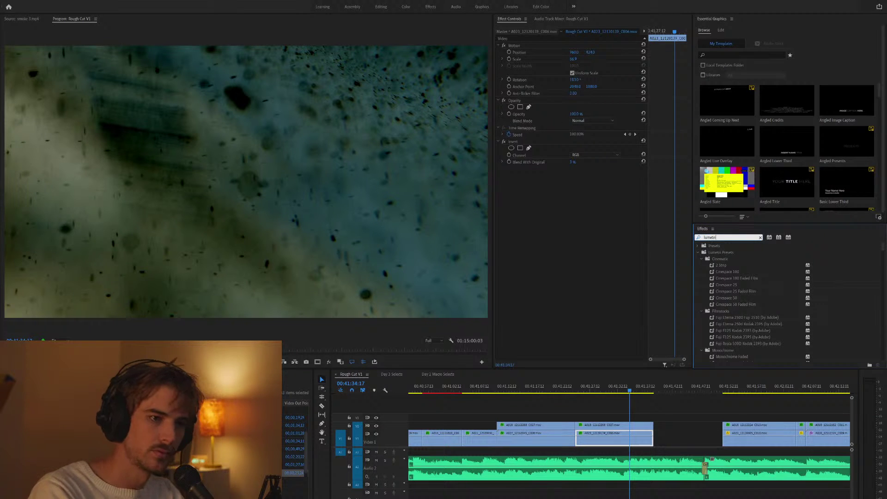
text(i colo)
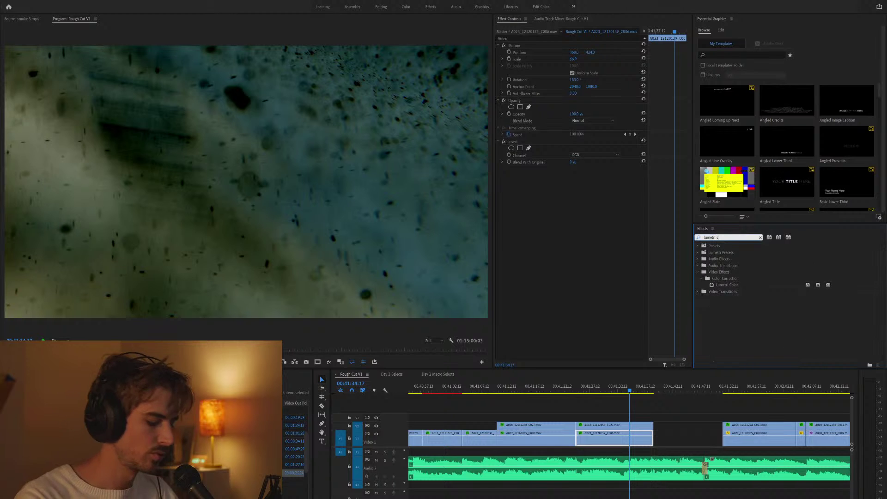
drag(726, 285, 600, 438)
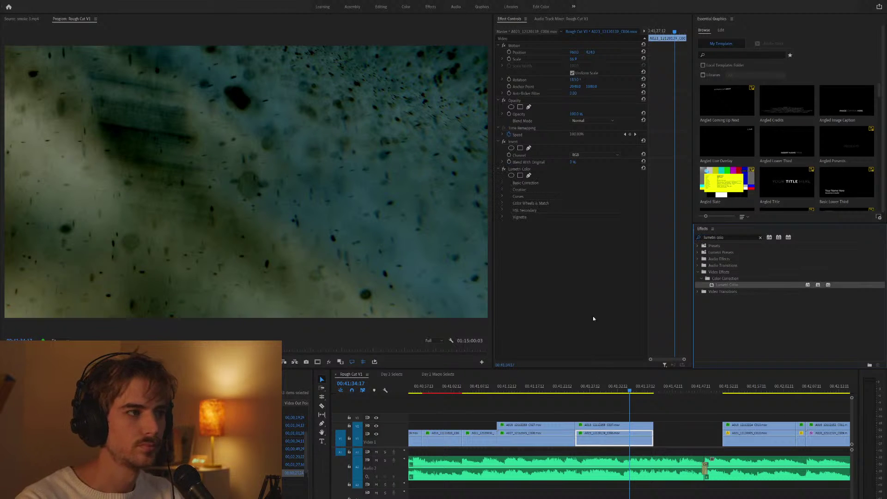
Try lowering the midpoint and the white end of the inverted clip's RGB curve, resetting the curve after each attempt.
click(503, 197)
drag(587, 268, 589, 273)
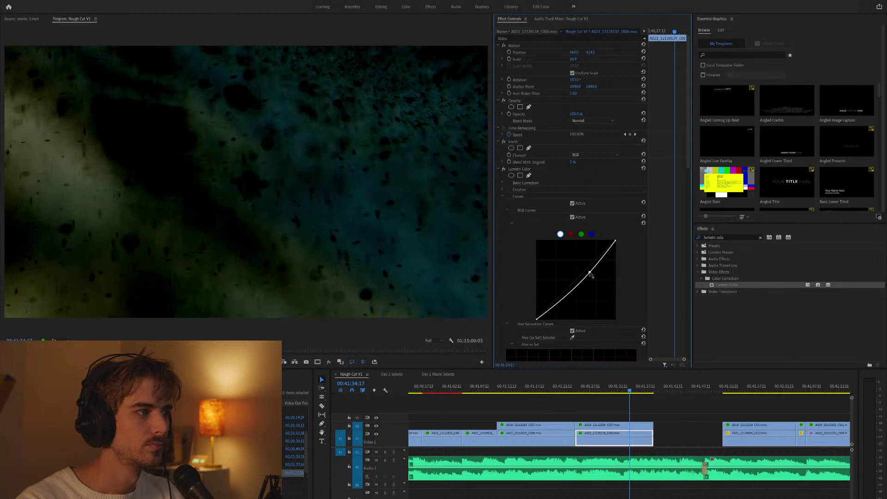
double_click(590, 273)
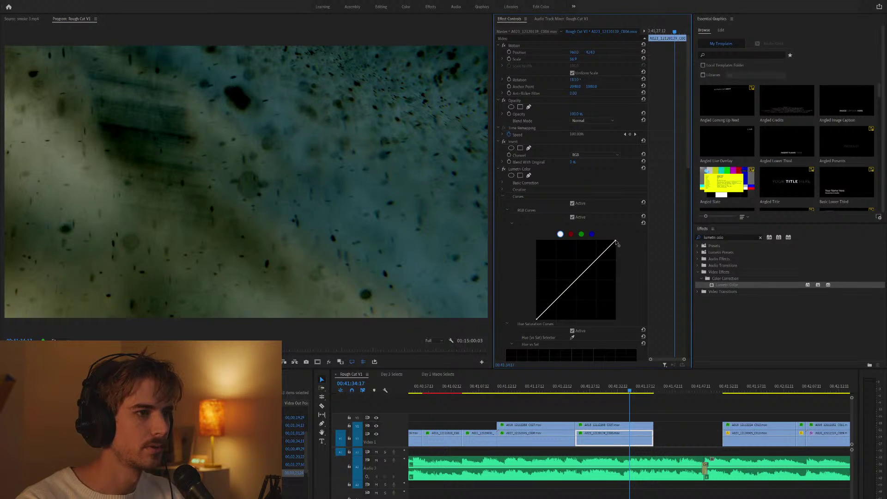
drag(616, 242, 622, 262)
double_click(621, 262)
Check the frames before the gap, park at its start at 00:41:39:00, and survey the whole timeline.
click(560, 390)
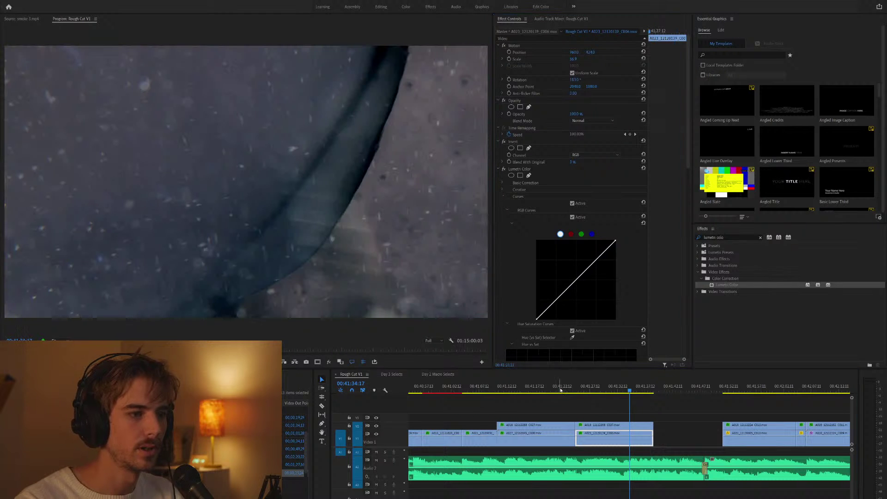
click(613, 412)
key(minus)
key(minus)
key(minus)
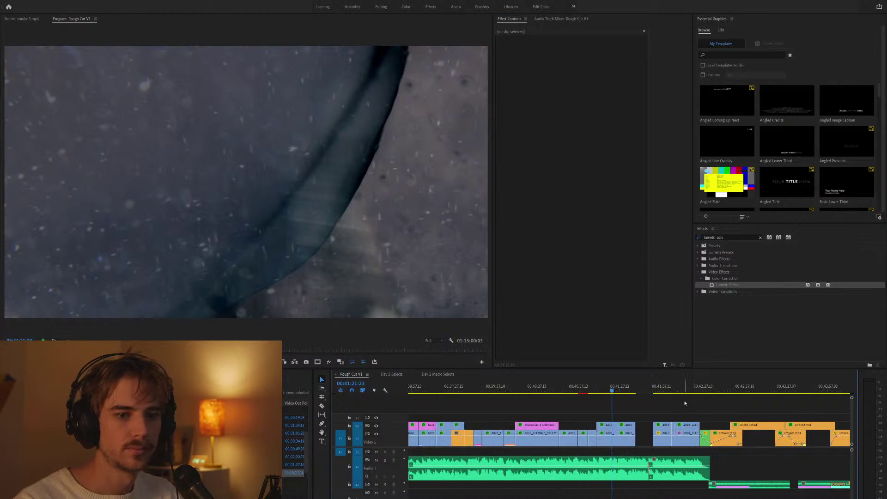
drag(648, 391, 636, 391)
key(minus)
key(minus)
key(minus)
key(minus)
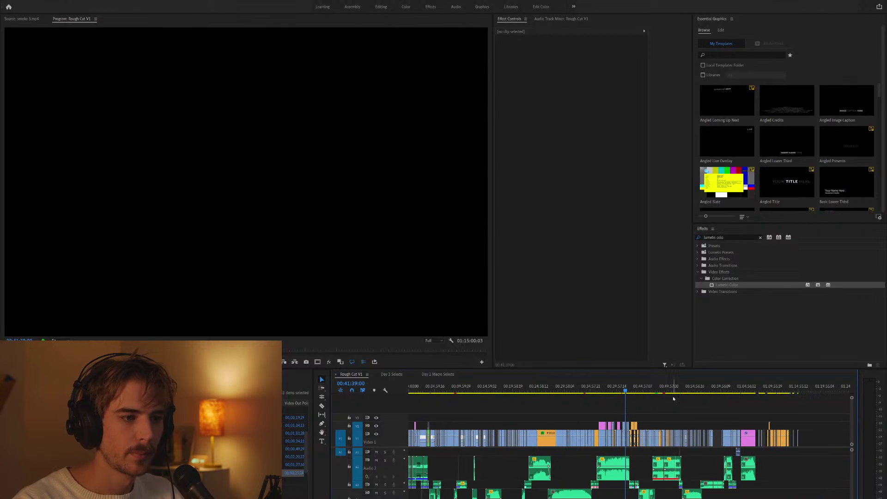
Find the unused orange macro clip at 01:10:33:16 near the sequence's end and add Lumetri Color to it.
click(782, 388)
key(equal)
key(equal)
key(equal)
key(equal)
key(Up)
key(Up)
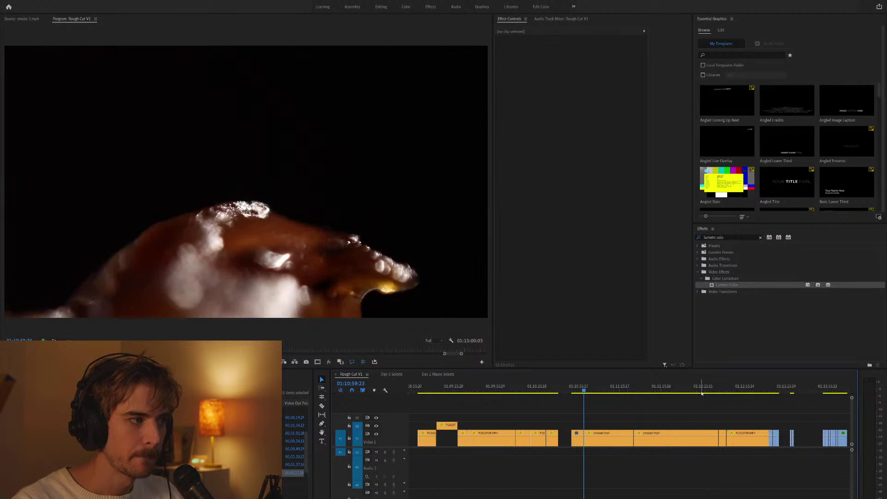
key(Up)
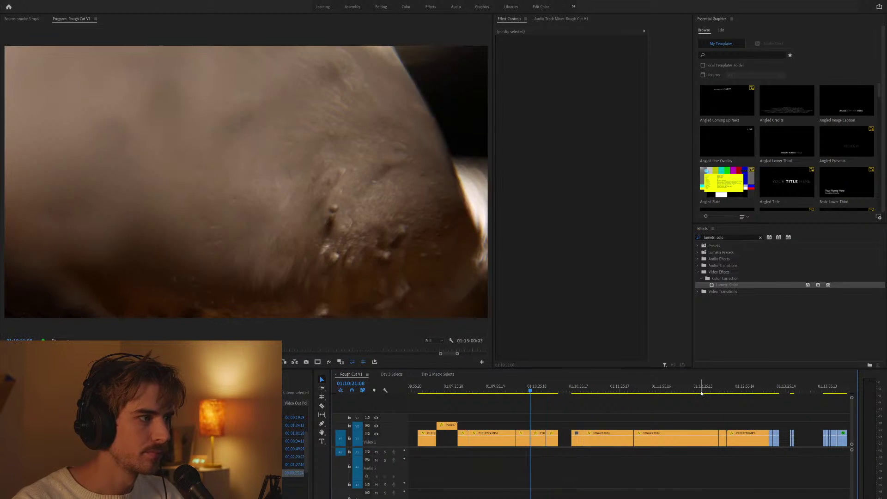
key(Down)
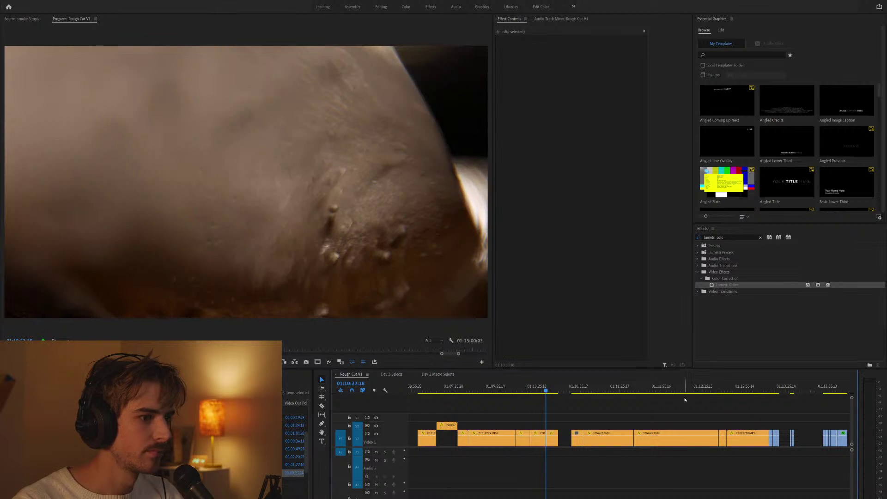
key(d)
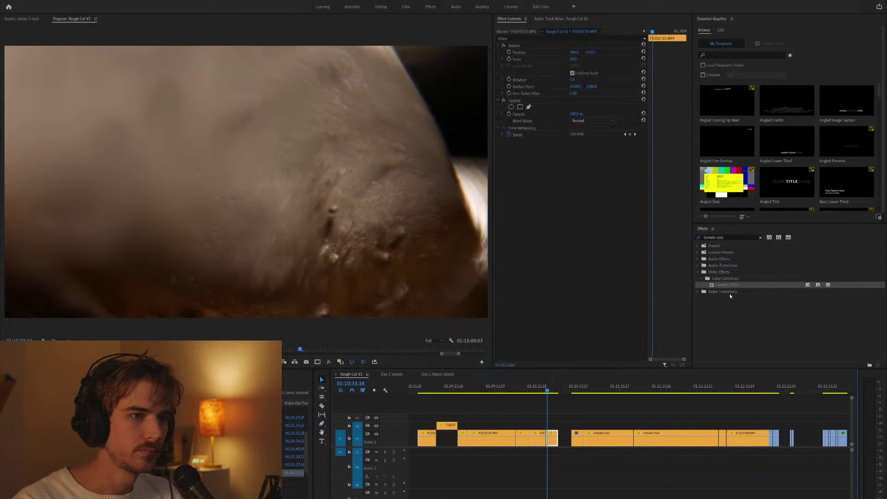
drag(730, 285, 606, 279)
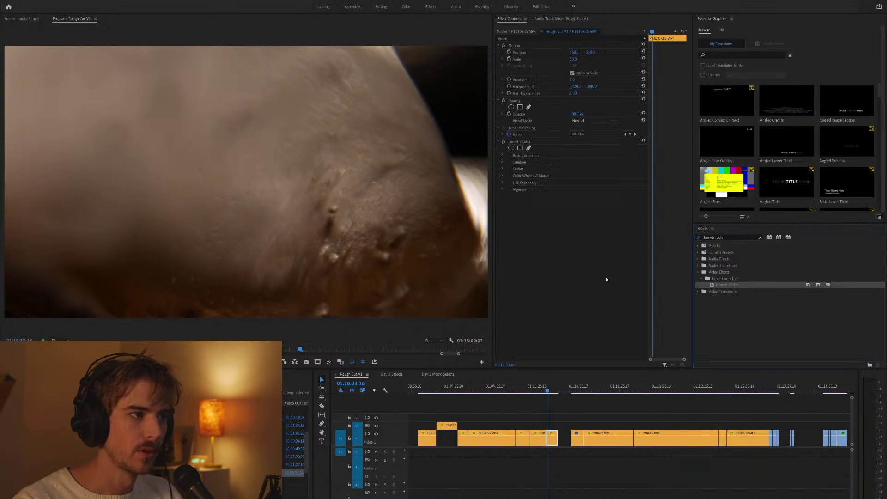
Darken the orange macro clip by pulling the middle of its RGB curve well down, and play it.
click(502, 162)
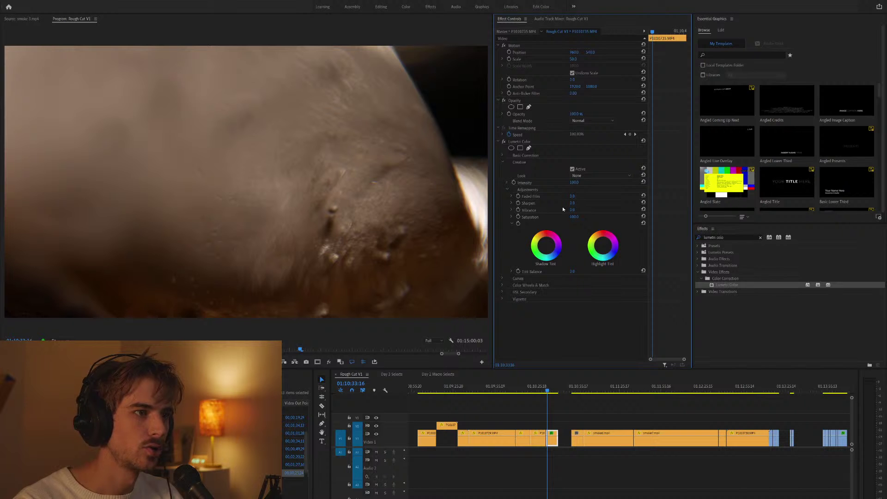
click(502, 279)
scroll(577, 281, down, 3)
drag(581, 279, 585, 303)
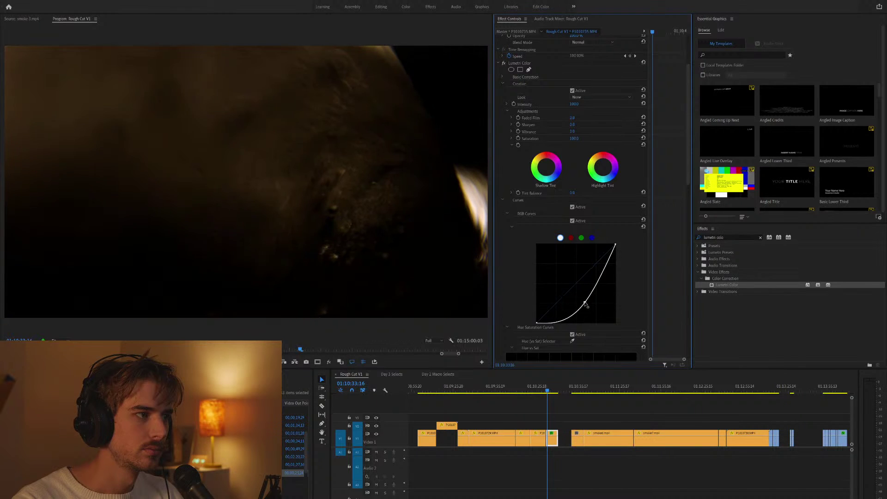
key(space)
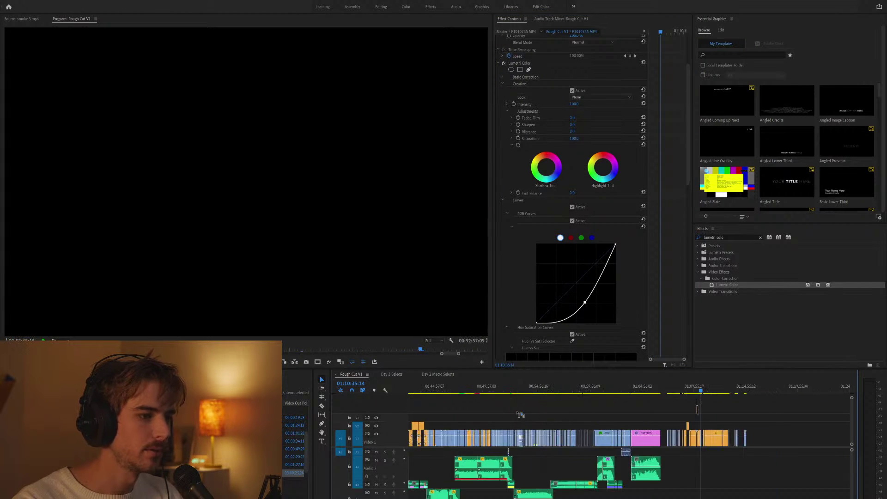
Move the darkened orange clip from the sequence's end to V1 at 00:41:39:00 and extend it to fill the gap.
drag(650, 418, 815, 418)
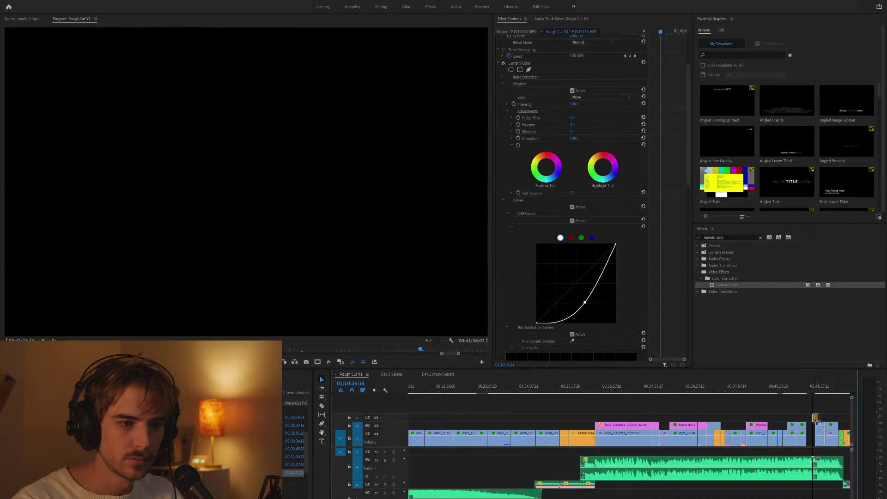
key(=)
key(=)
key(=)
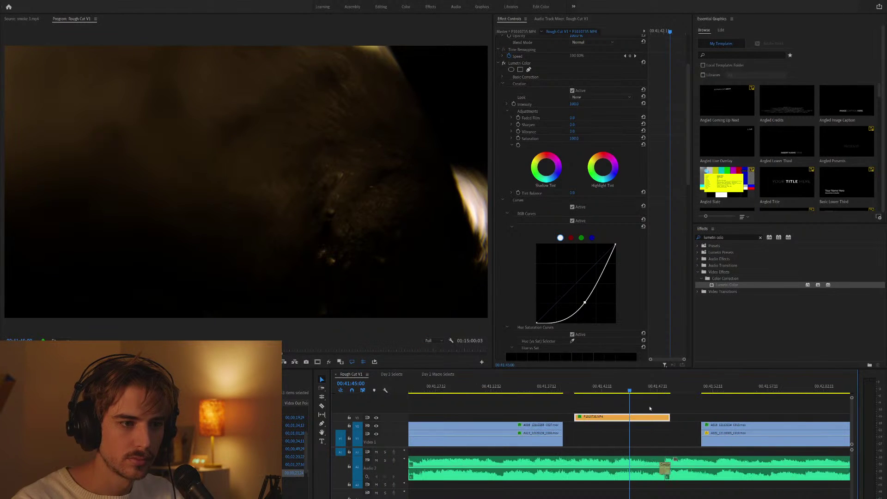
drag(626, 421, 699, 439)
key(Up)
Play the filled gap and the clips that follow it, and replay the cut from 00:41:49:04.
key(space)
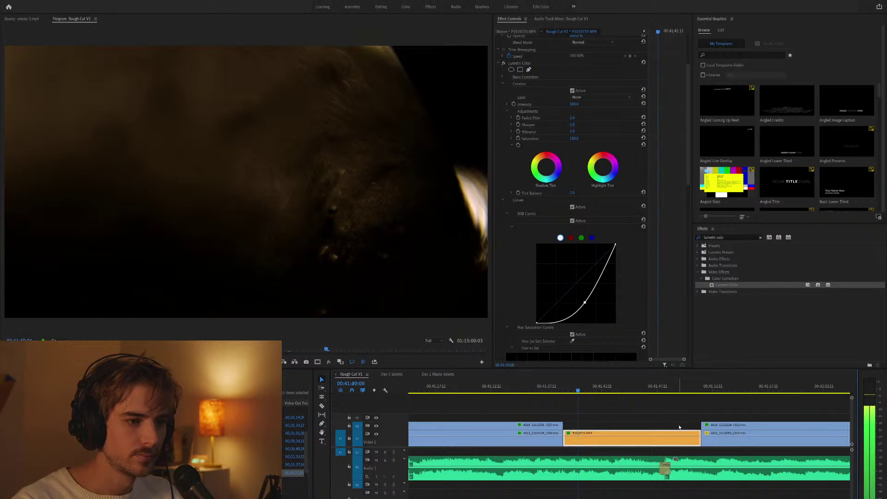
key(minus)
key(minus)
key(minus)
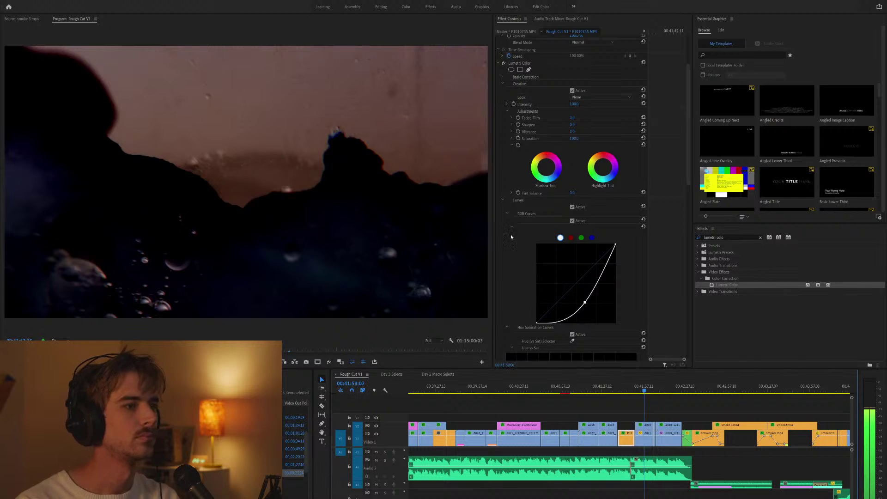
click(633, 388)
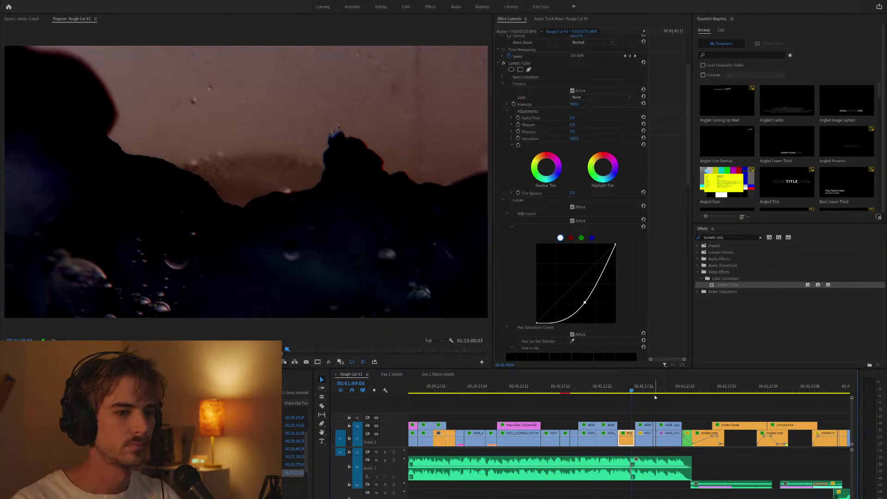
key(space)
key(minus)
key(minus)
key(minus)
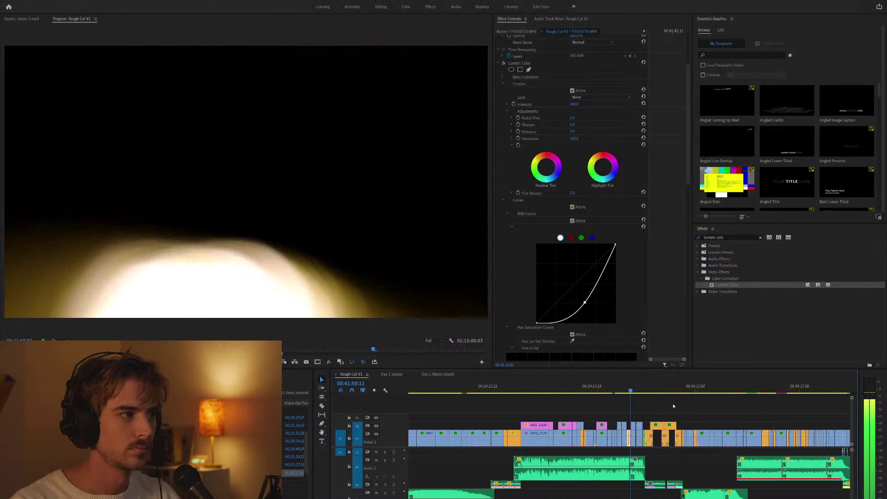
key(equal)
key(equal)
key(equal)
Readjust the orange clip on V1 so it starts at 00:41:39:00 and fills the gap, and play its opening.
click(604, 389)
drag(604, 389, 598, 389)
drag(621, 444, 558, 442)
key(space)
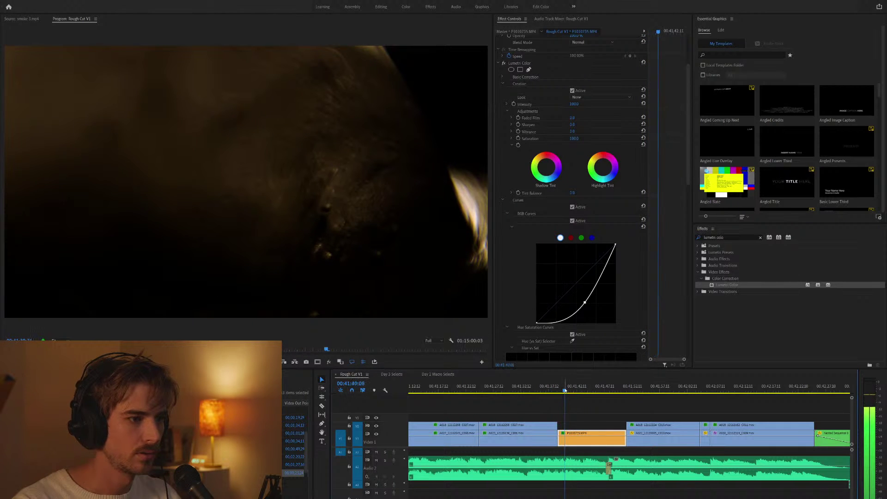
Cut the orange clip at 00:41:43:23, discard its first part, move the remainder to 00:41:39:00, and play it.
click(585, 391)
key(shift+k)
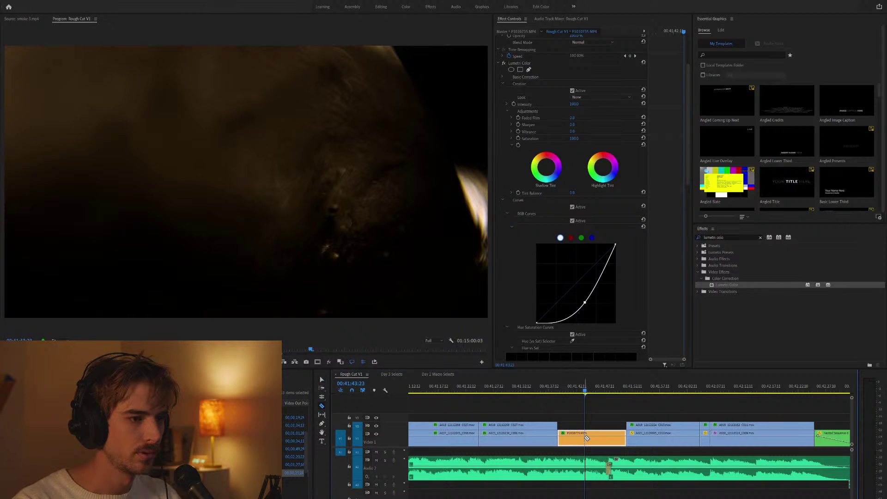
drag(587, 438, 579, 442)
click(546, 390)
key(space)
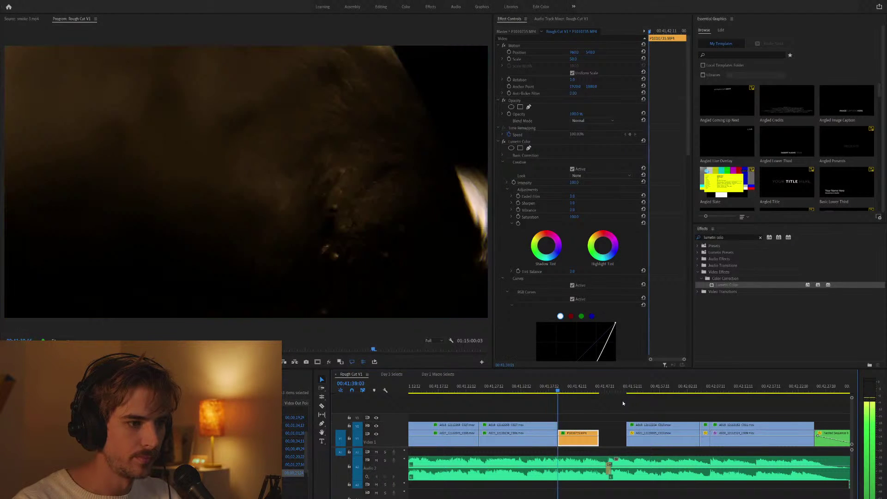
Copy the dark flipped macro clip from 00:41:04:13 to V2 over the remaining gap, ending where the next clips begin.
key(minus)
key(Up)
key(Up)
drag(506, 437, 610, 421)
click(617, 390)
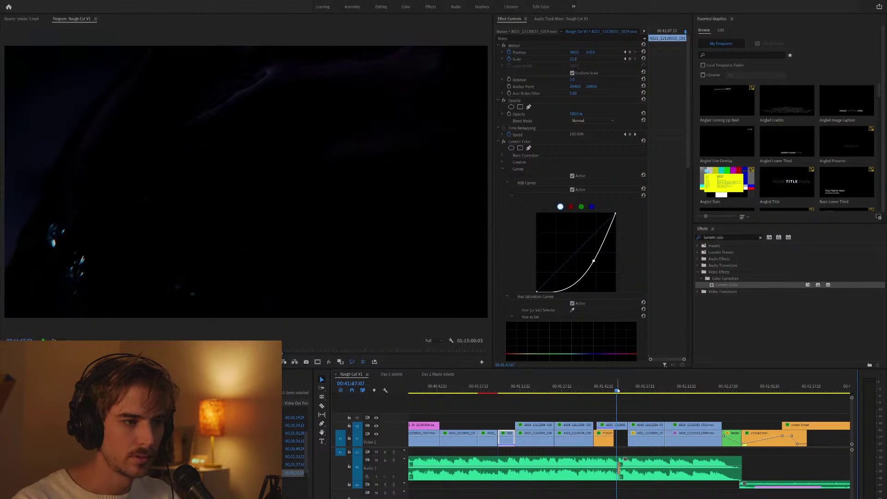
Cut the copied dark clip at the orange clip's end, 00:41:46:12, and delete the part before the cut.
scroll(617, 391, up, 4)
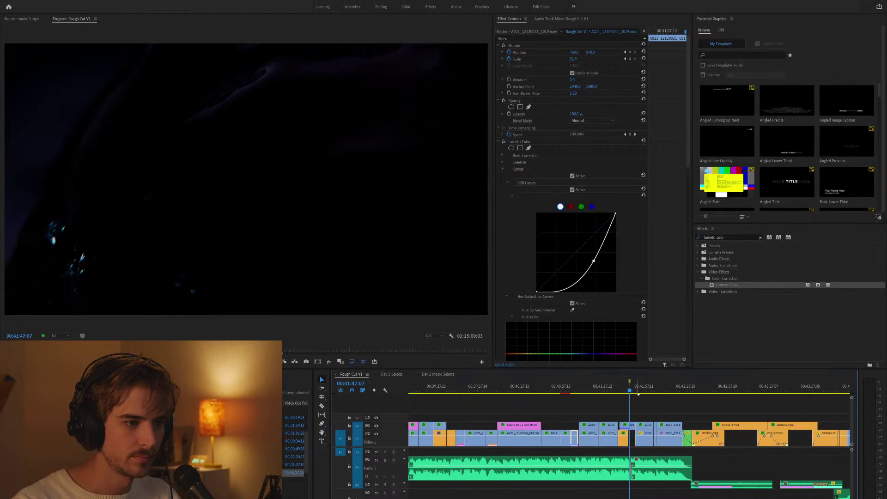
scroll(647, 394, up, 2)
key(Up)
key(c)
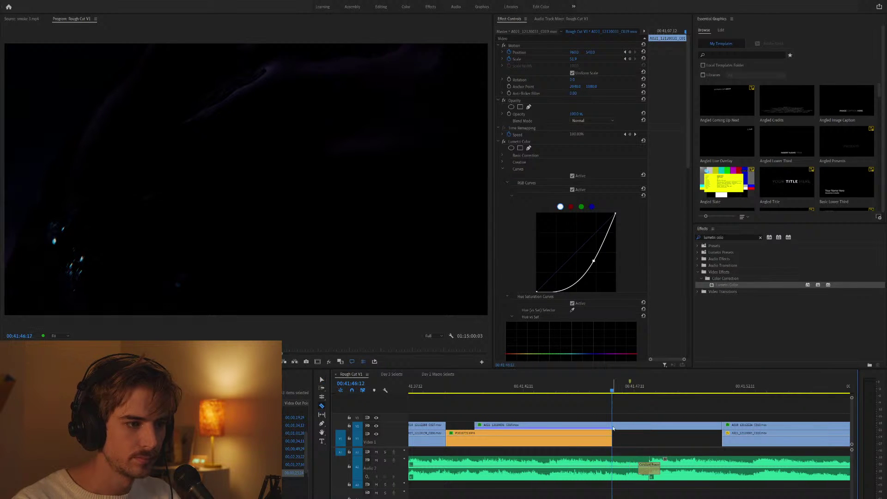
click(615, 425)
key(v)
key(d)
key(Delete)
Play the trimmed dark clip and move it down to V1, directly after the orange clip.
key(space)
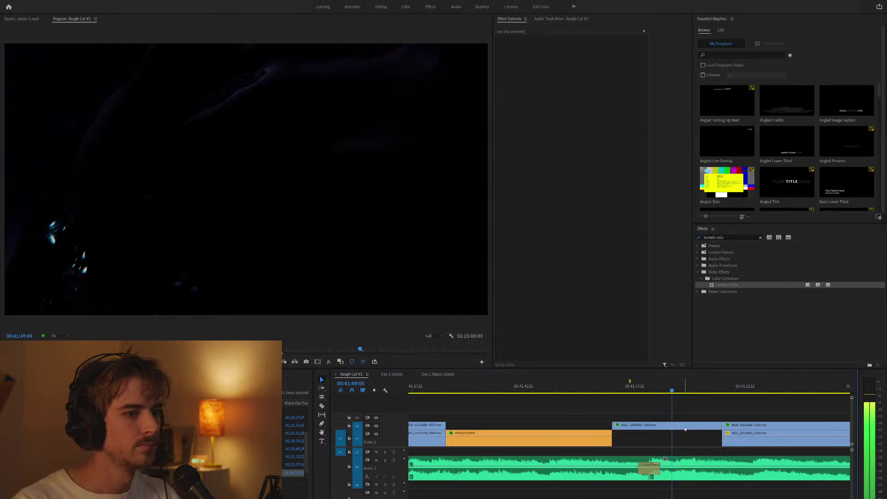
click(685, 428)
key(minus)
key(minus)
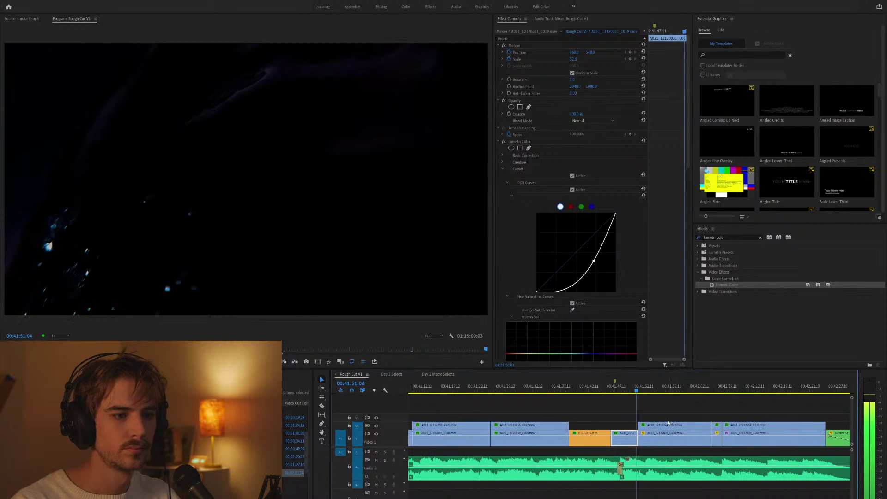
Review the layered macro clips that follow the dark clip, from about 00:41:52:11 to 00:42:03:07.
key(minus)
key(minus)
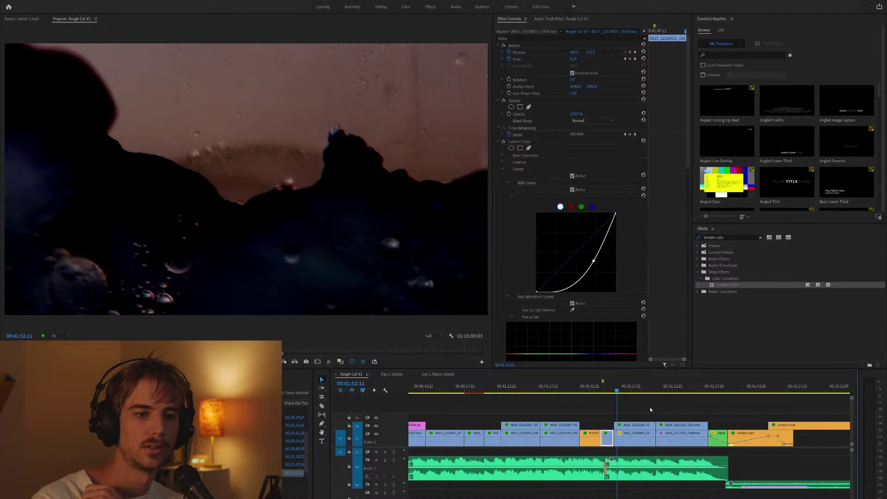
key(l)
key(l)
key(l)
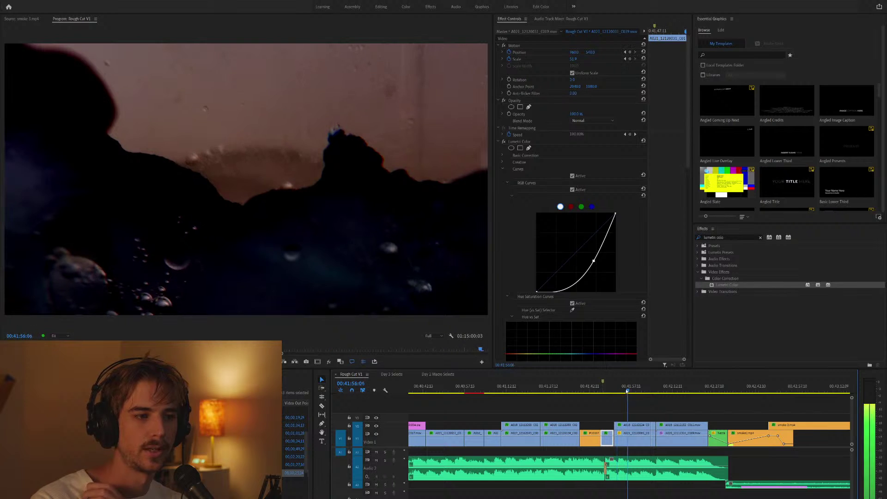
scroll(583, 389, down, 2)
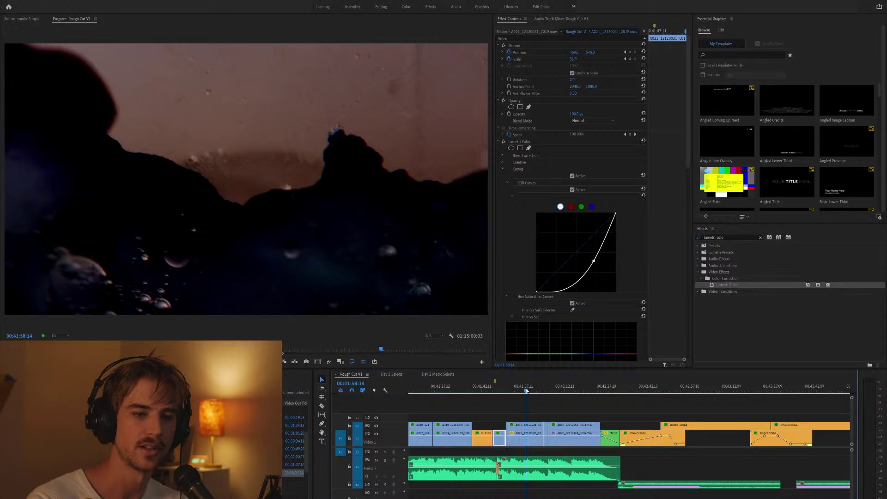
drag(526, 390, 531, 390)
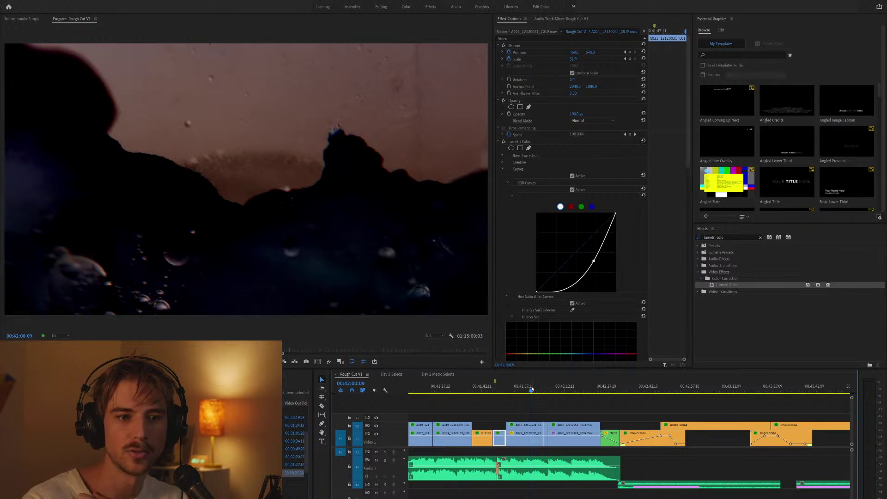
scroll(526, 406, right, 3)
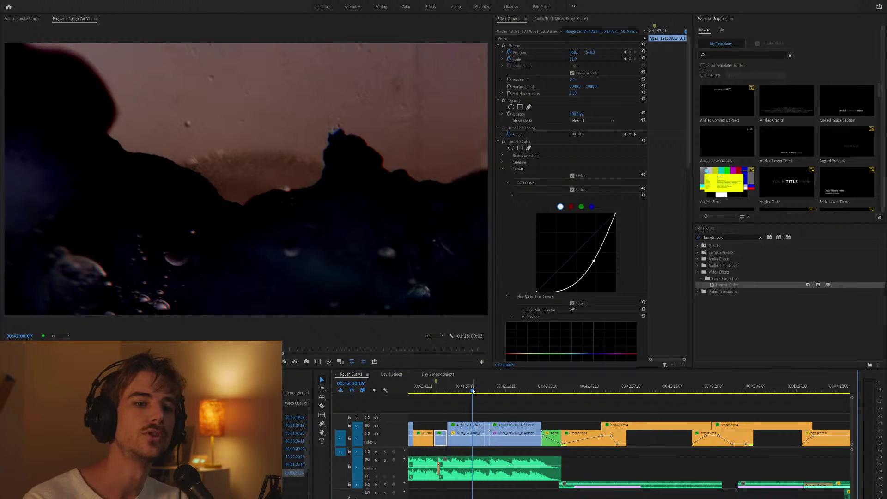
drag(472, 391, 479, 391)
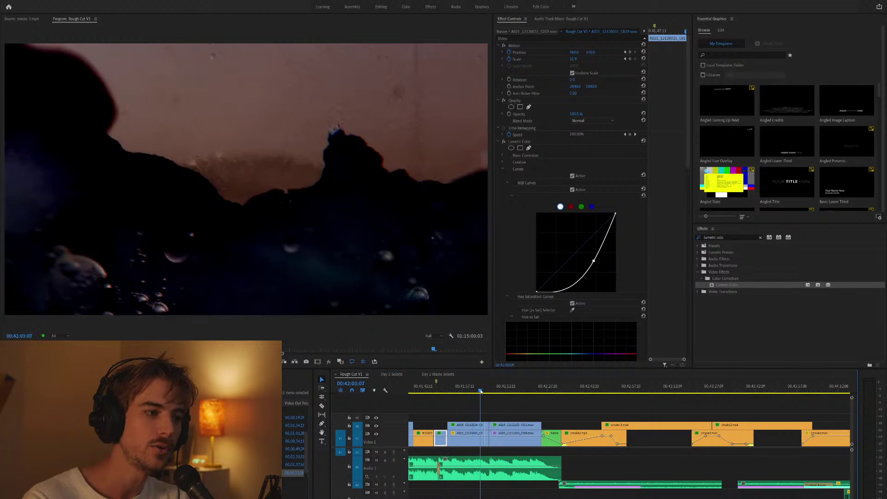
scroll(490, 397, right, 2)
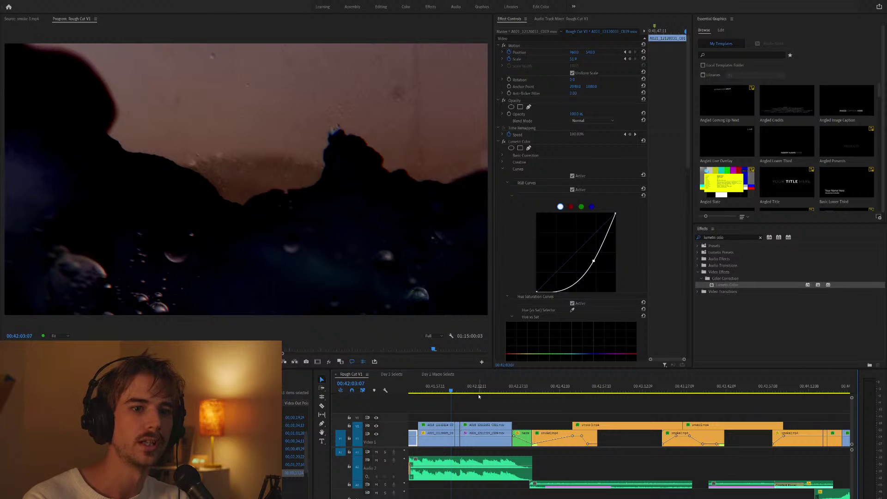
scroll(479, 395, right, 1)
scroll(478, 395, left, 5)
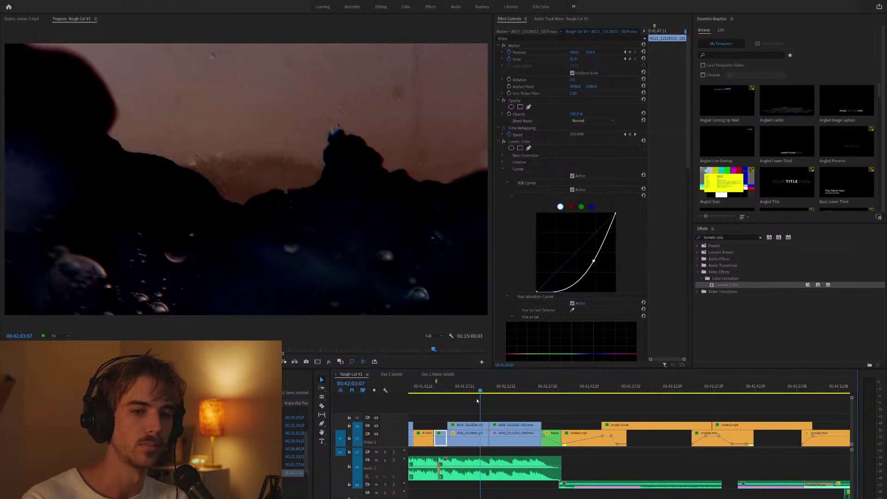
scroll(477, 401, right, 1)
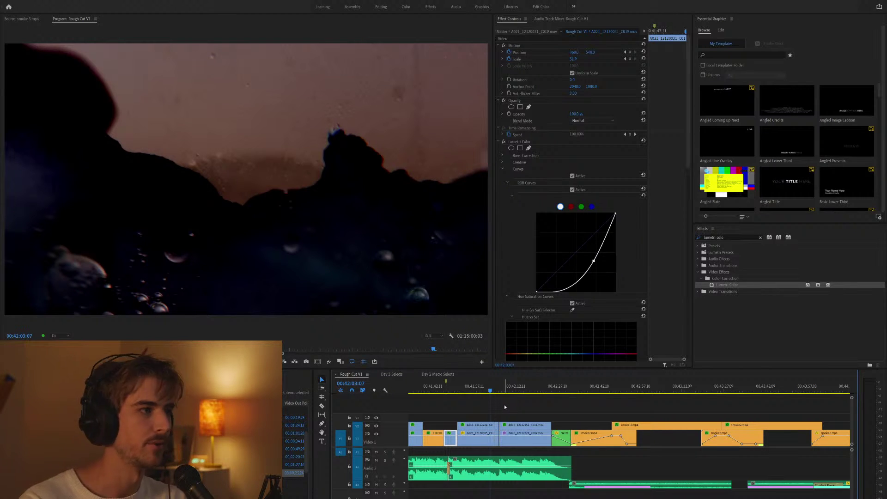
Scrub through the blue macro clip and the green clip to the start of the smoke section at 00:42:32:15.
click(499, 392)
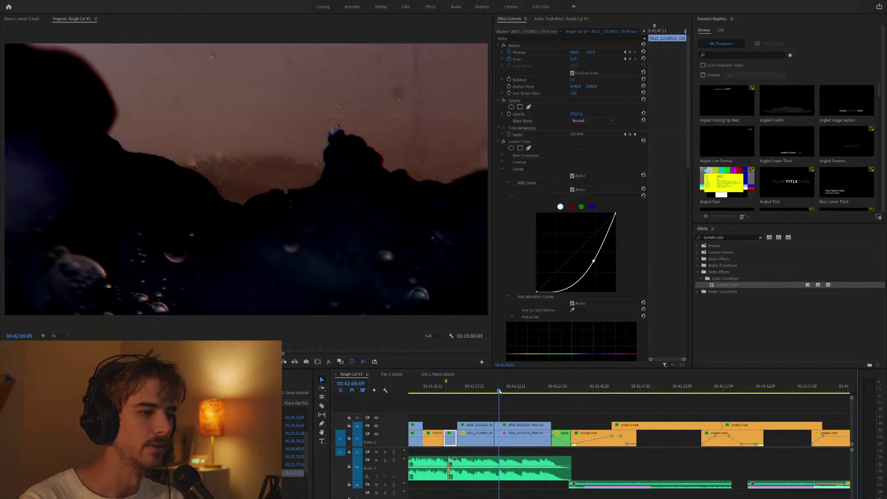
drag(484, 393, 505, 391)
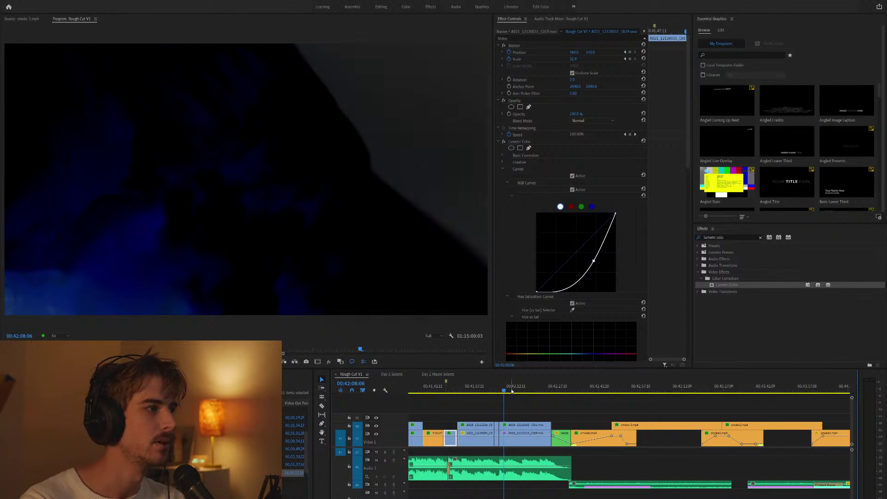
drag(513, 390, 533, 390)
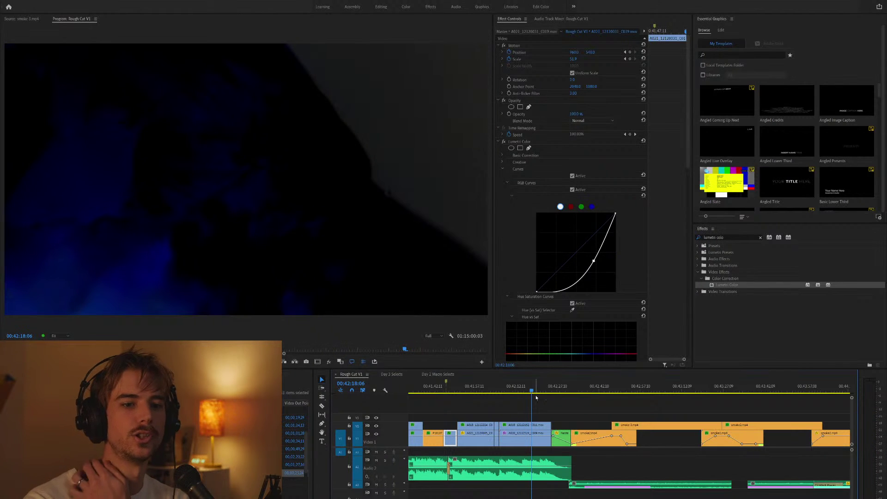
scroll(506, 395, down, 2)
click(508, 391)
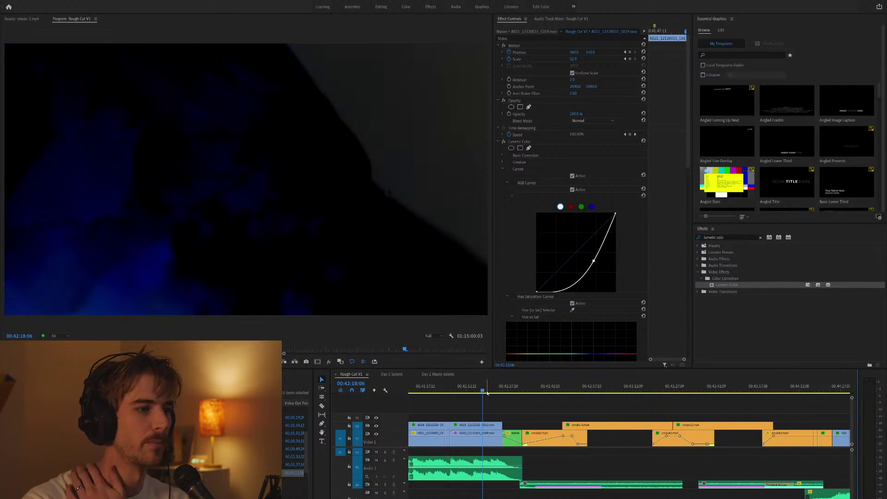
drag(507, 391, 522, 390)
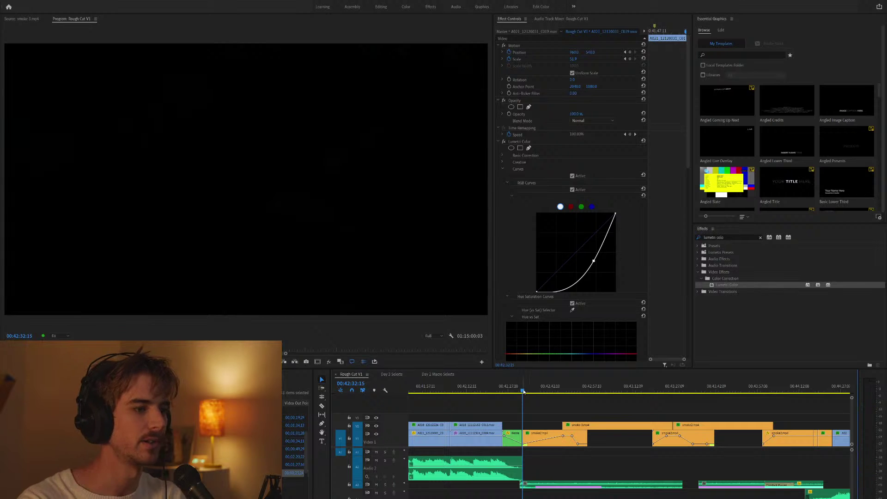
key(equal)
key(equal)
key(equal)
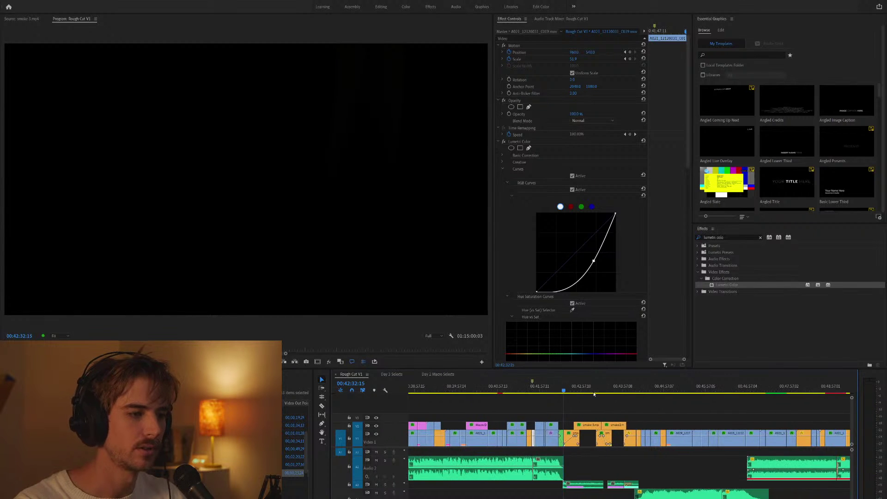
key(minus)
key(minus)
key(minus)
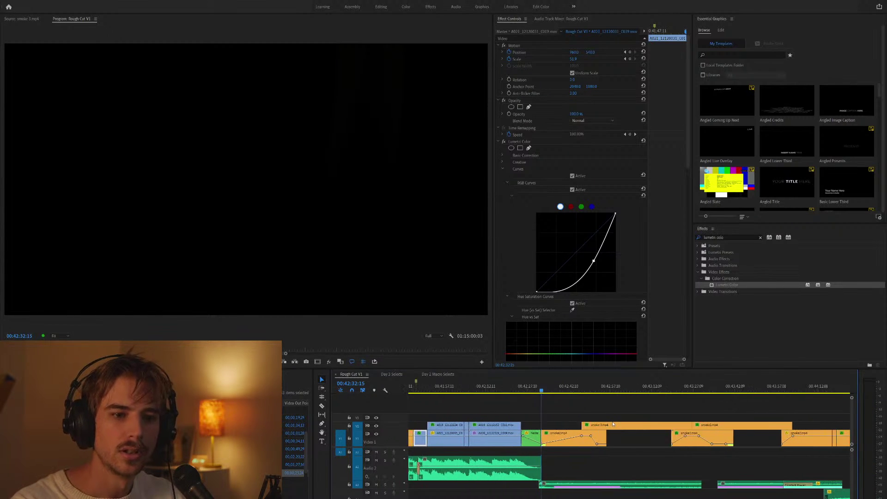
Play the opening smoke clip up to the V2 smoke clip's start at 00:42:47:00, and run it back to 00:42:33:10.
key(space)
scroll(600, 422, down, 2)
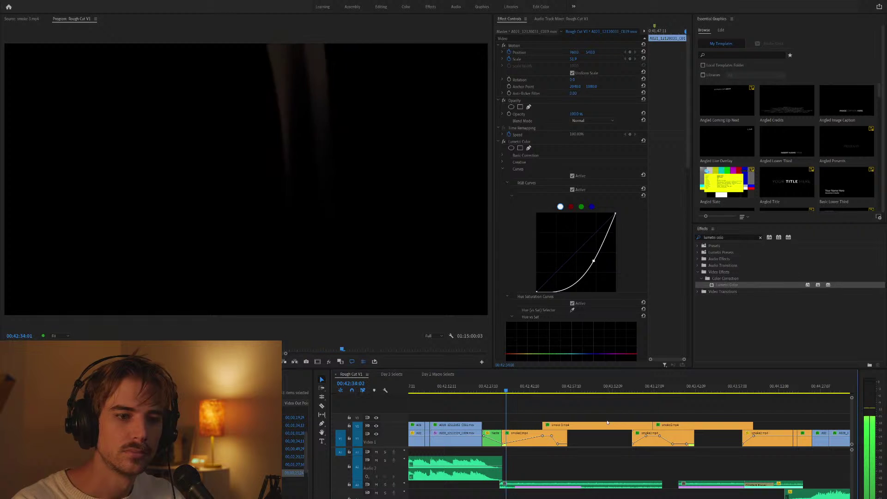
scroll(577, 411, down, 2)
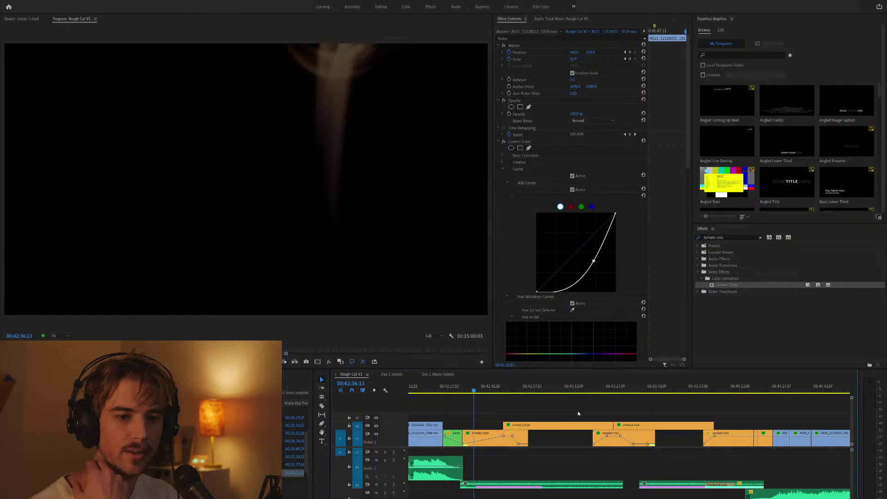
key(l)
key(l)
key(l)
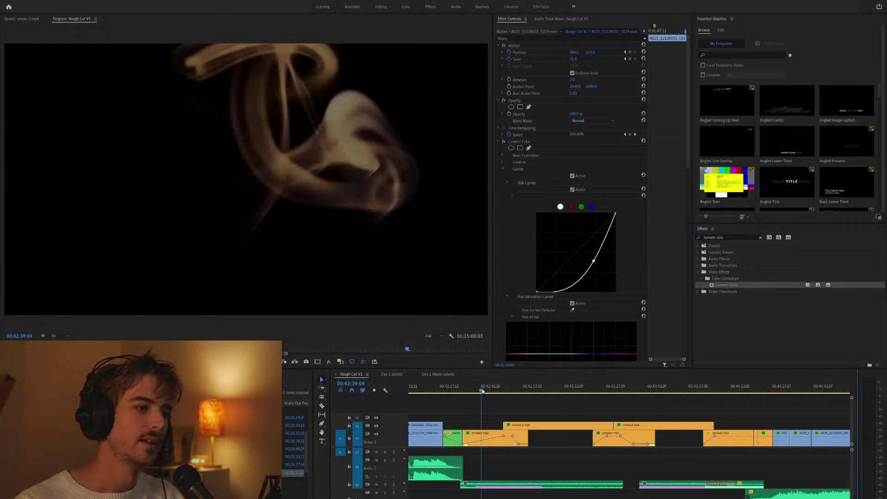
key(k)
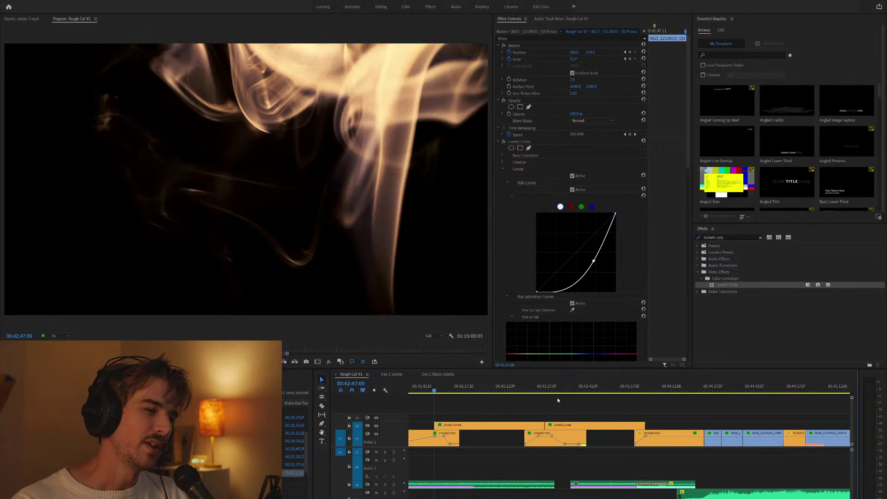
key(minus)
key(j)
key(j)
key(j)
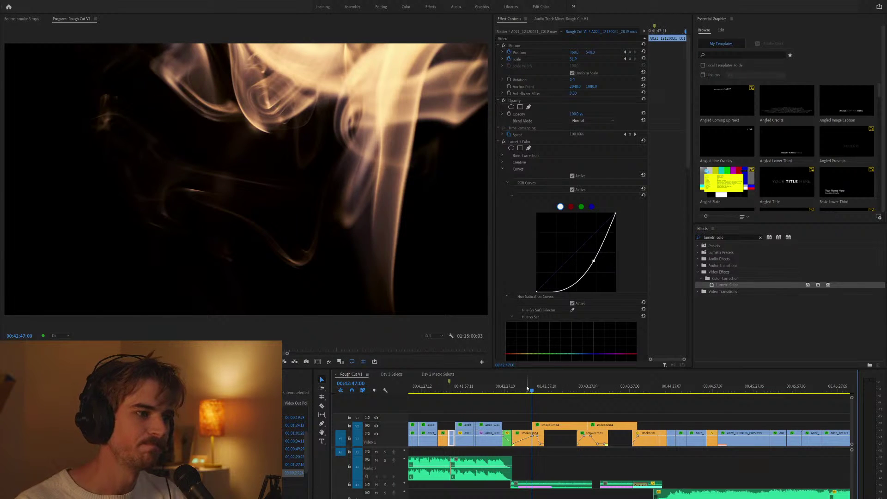
key(k)
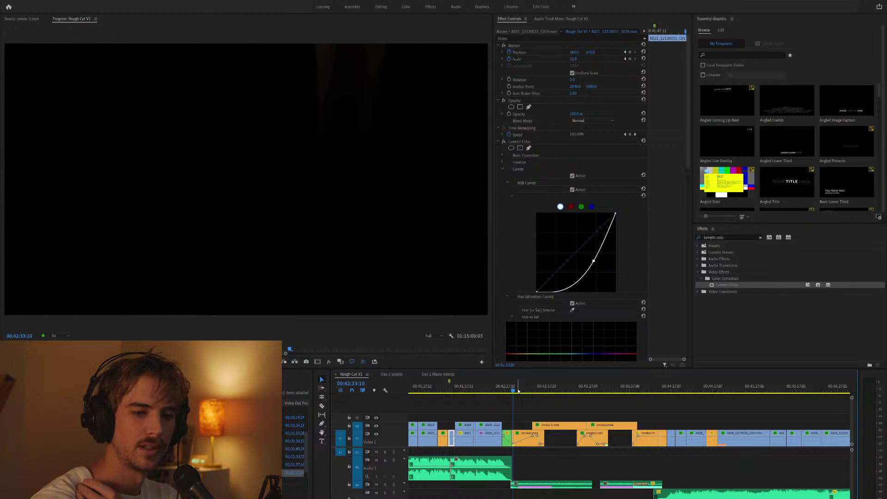
Play the overlapping smoke clips on V1 and V2 from 00:42:43:03 to check how they blend.
drag(518, 391, 526, 391)
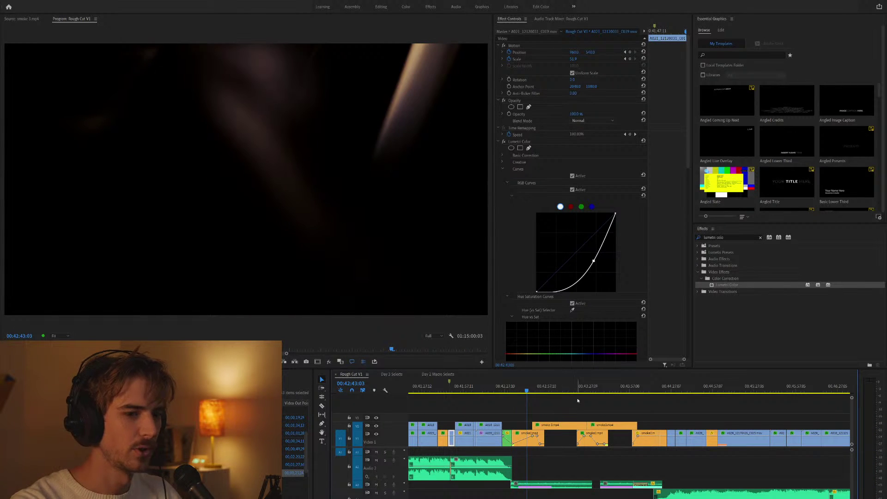
scroll(577, 400, up, 5)
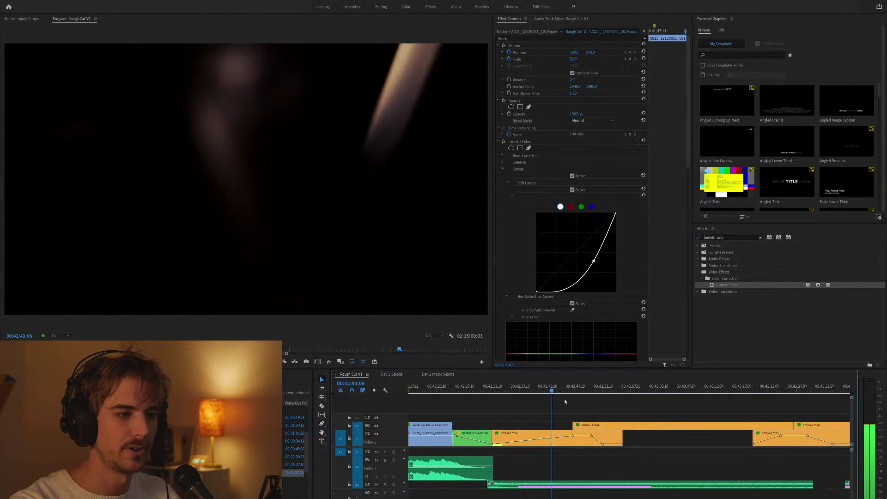
scroll(560, 400, up, 5)
scroll(561, 401, down, 5)
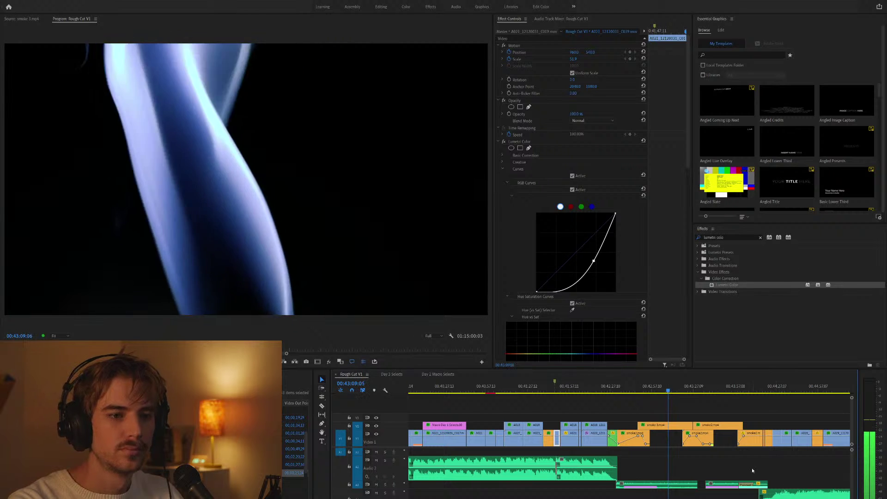
scroll(749, 465, down, 3)
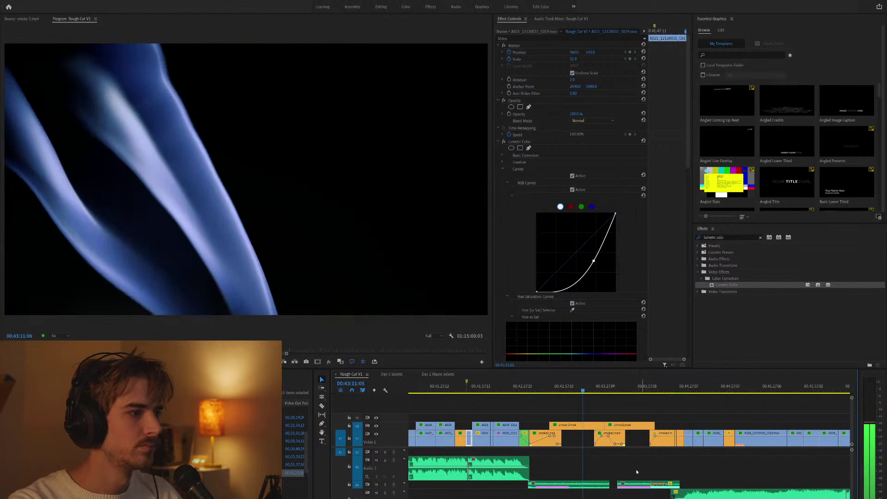
Examine the second and third V1 smoke clips and the gap in the audio beneath them, playing from 00:43:30:11 and 00:43:59:02.
click(614, 458)
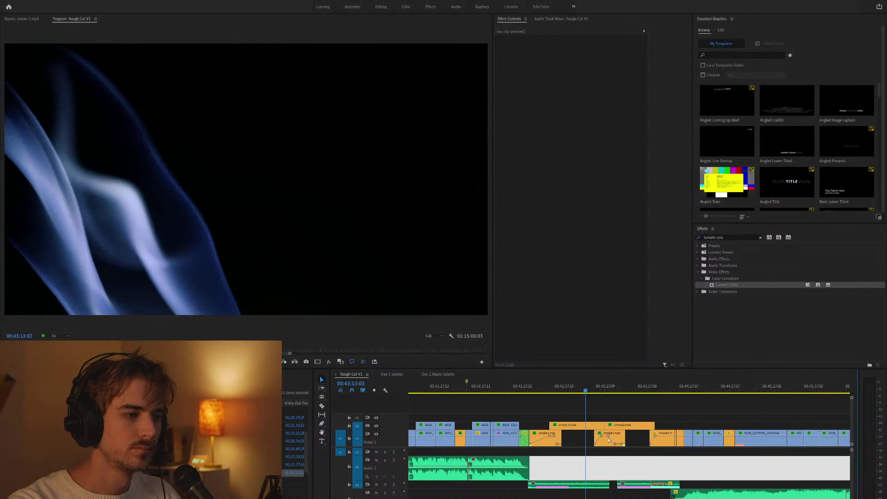
drag(588, 391, 609, 391)
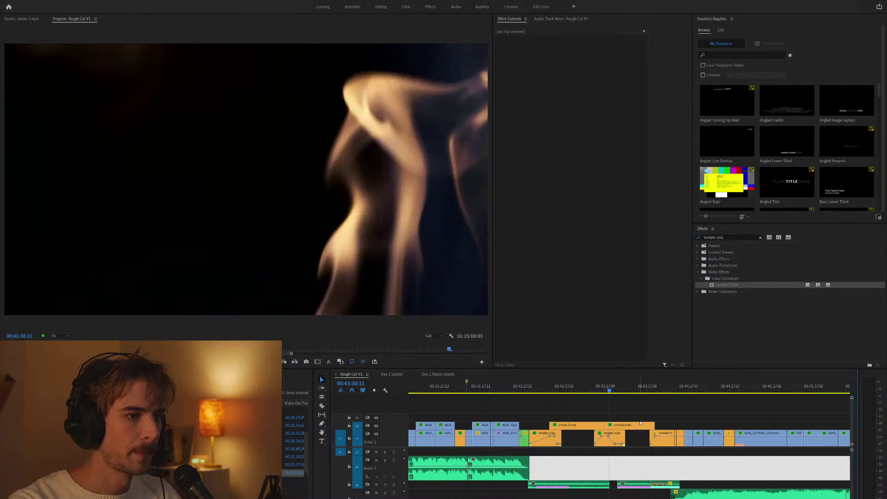
key(=)
key(=)
key(space)
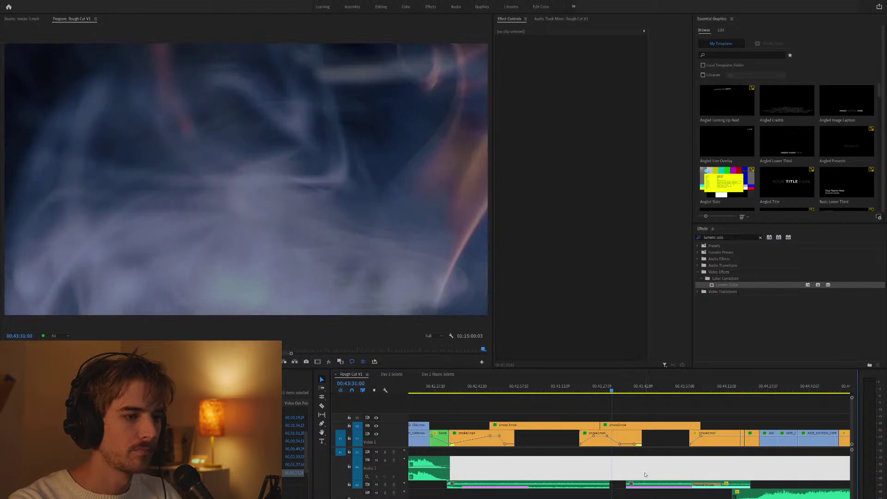
key(minus)
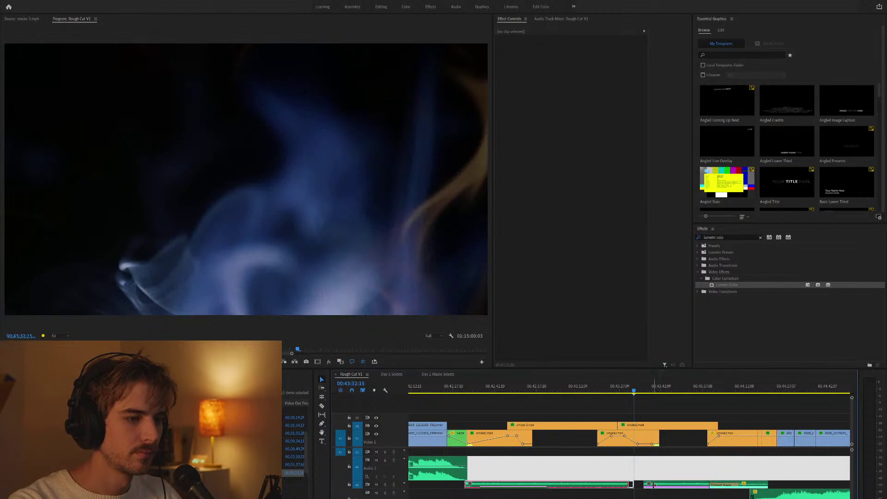
click(601, 390)
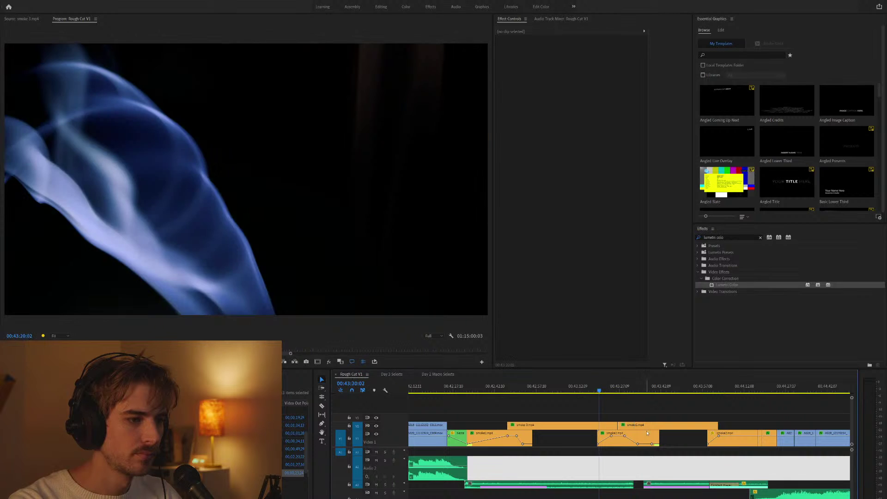
click(668, 389)
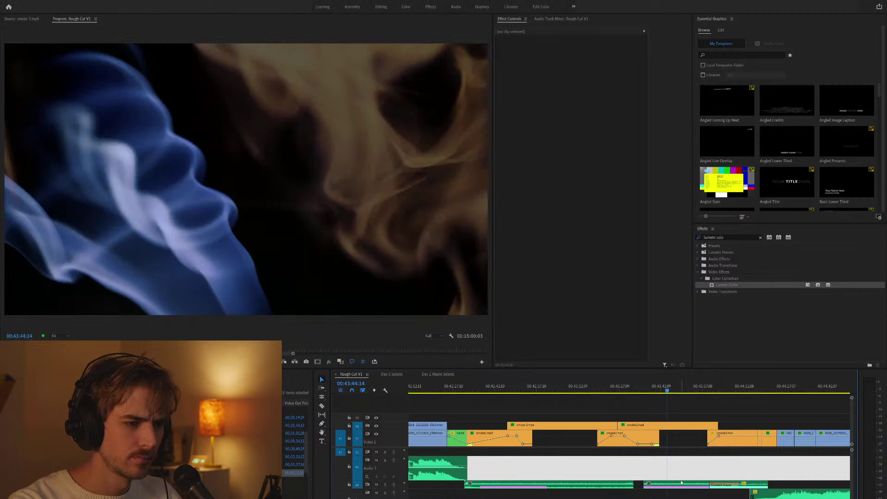
key(Down)
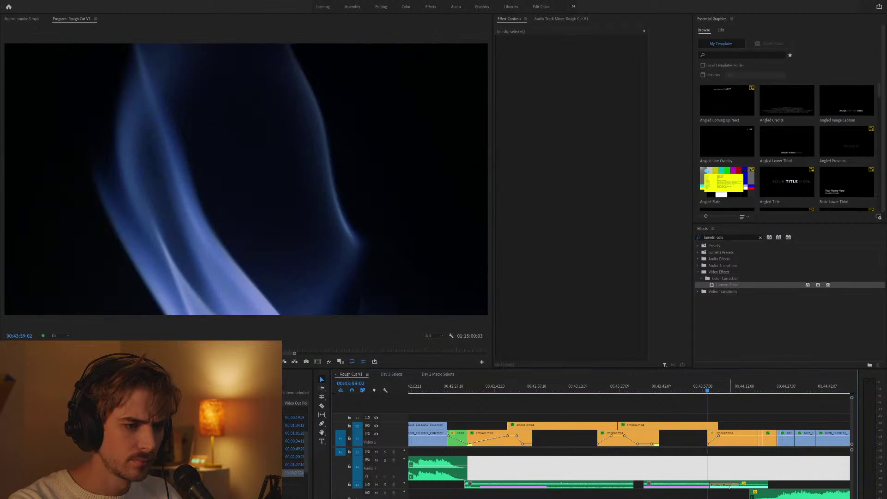
key(equal)
key(space)
key(minus)
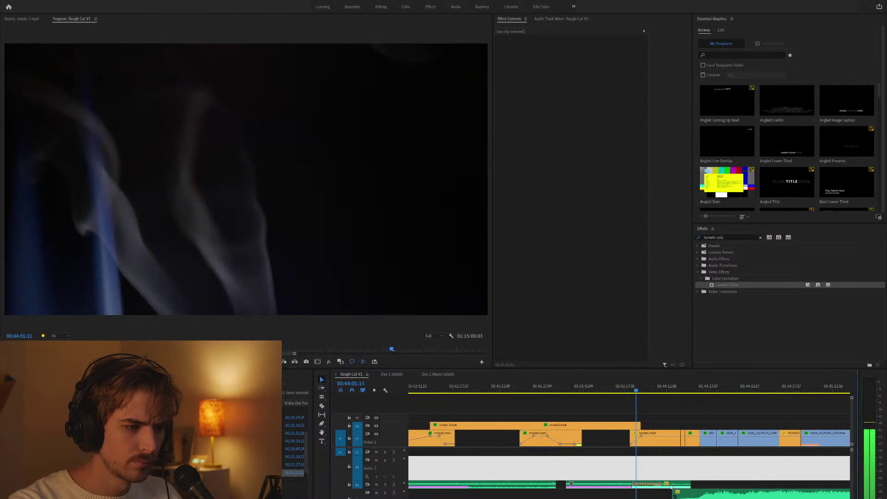
key(minus)
Close the audio gap below the smoke clips by bringing the second audio clip's start to the first one's end.
click(611, 488)
drag(558, 409, 550, 409)
key(equal)
drag(685, 485, 676, 484)
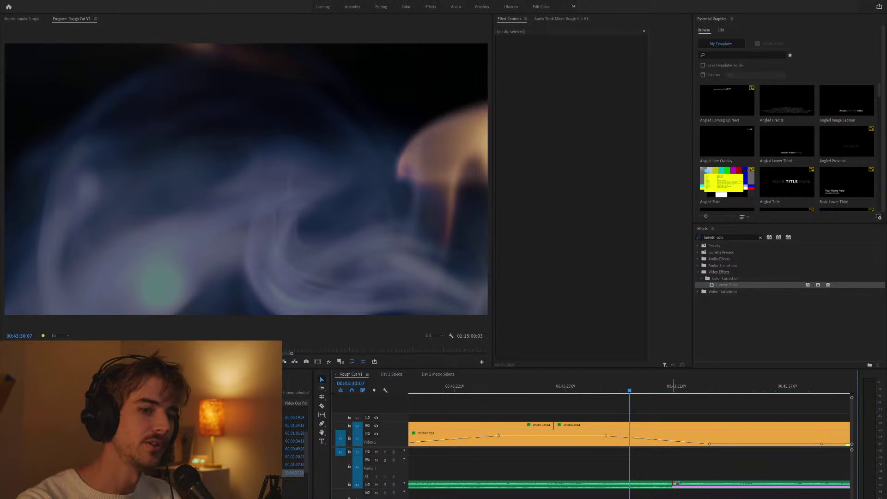
Play across the first audio join beneath the smoke clips from 00:43:31:10, and move ahead to 00:43:39:04.
scroll(685, 493, up, 2)
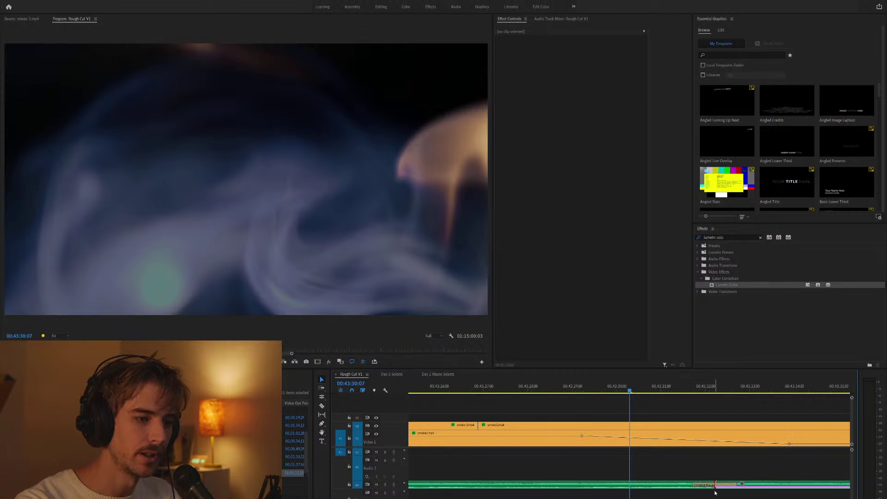
click(679, 392)
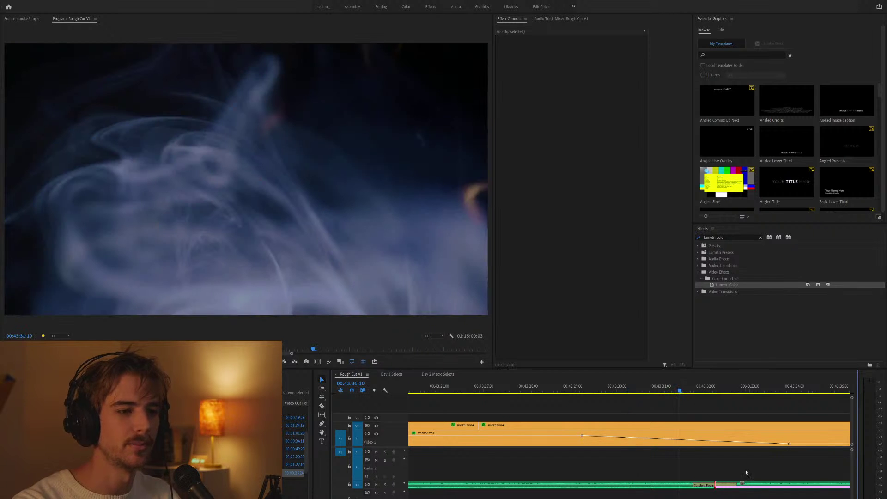
key(space)
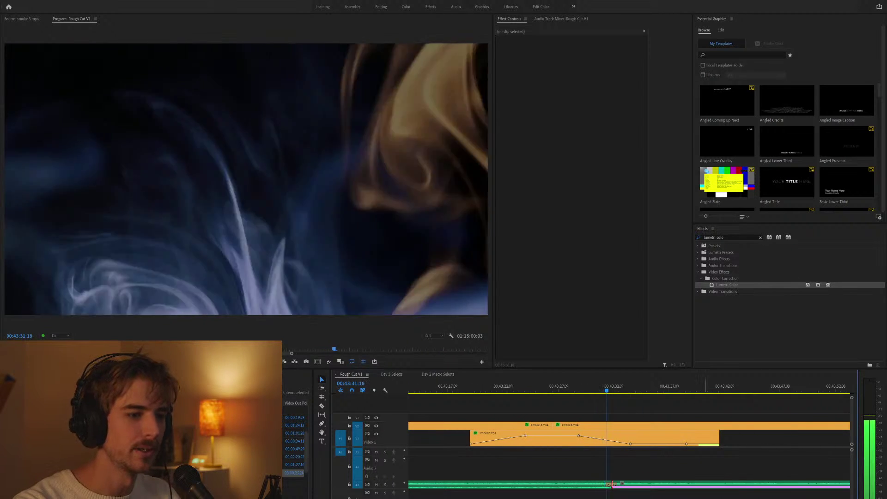
scroll(628, 462, down, 2)
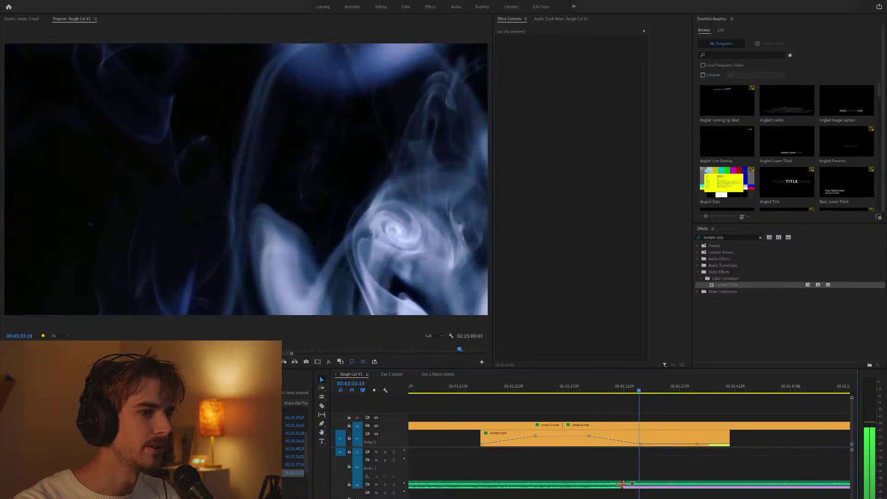
scroll(713, 465, down, 2)
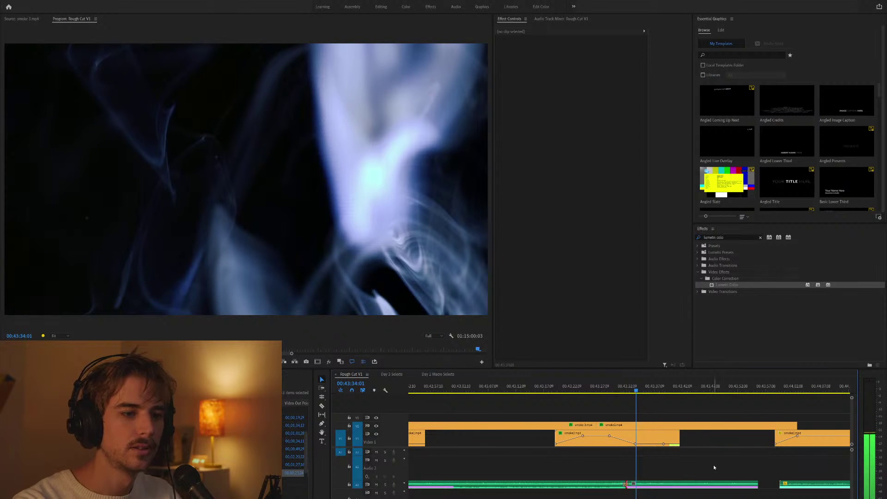
click(662, 389)
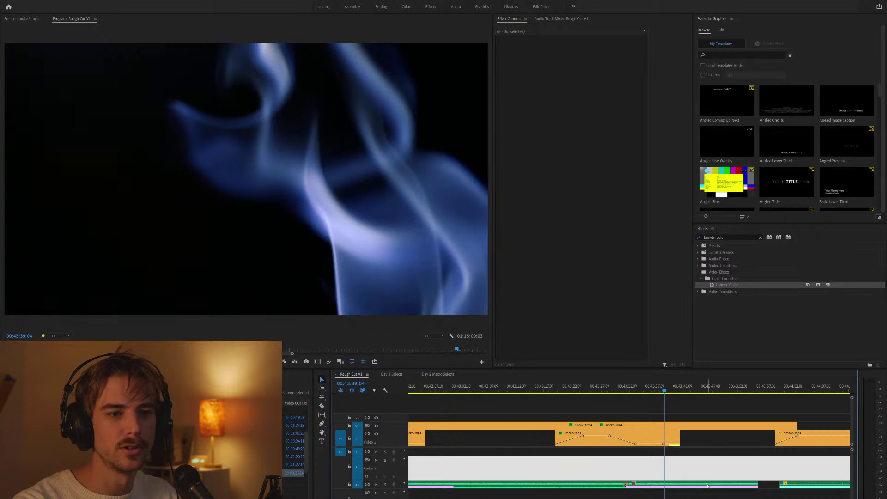
Move the sci-fi ambiance audio clip back to the end of the preceding audio clip at about 00:43:56, closing the gap.
scroll(707, 486, down, 3)
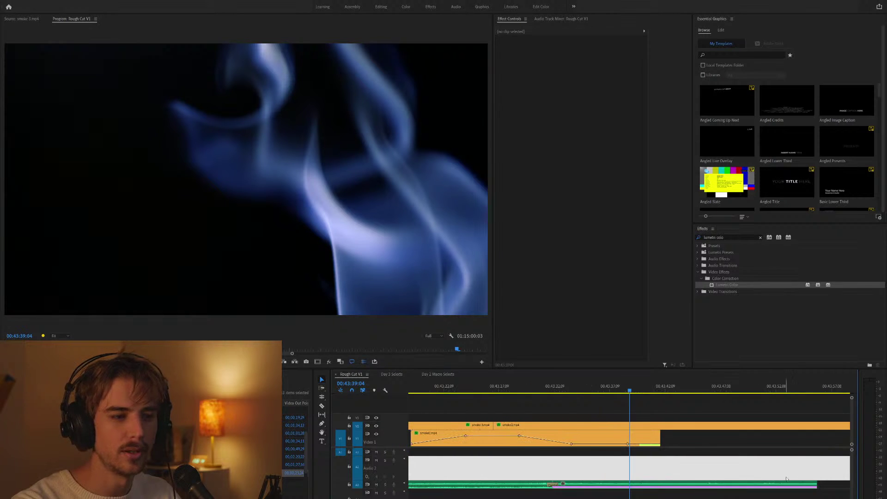
drag(770, 483, 757, 483)
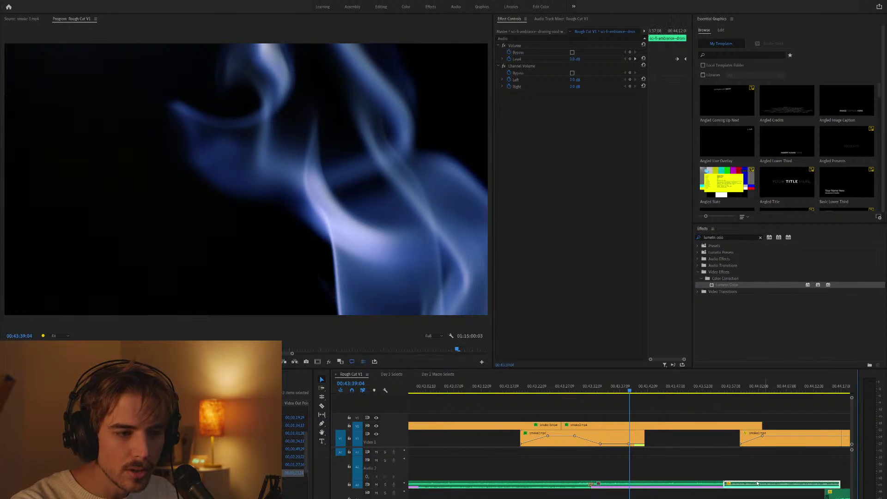
click(720, 386)
key(=)
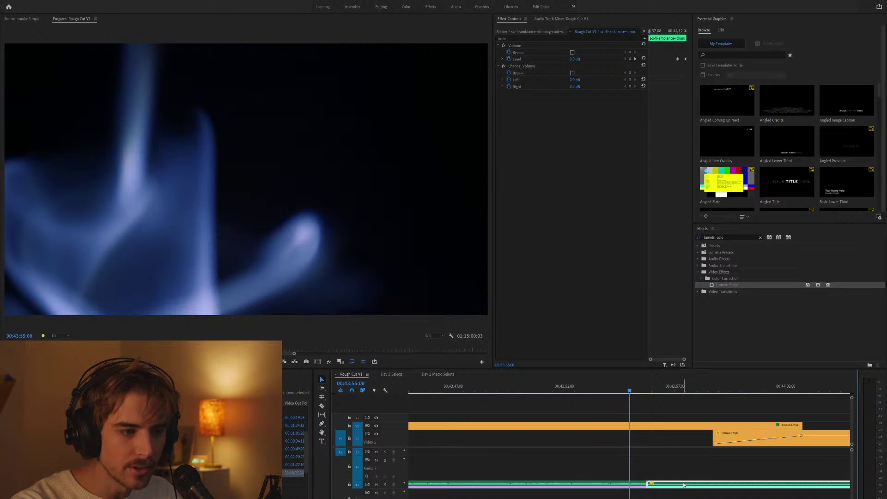
click(684, 485)
key(v)
click(683, 484)
key(Delete)
click(683, 484)
key(Delete)
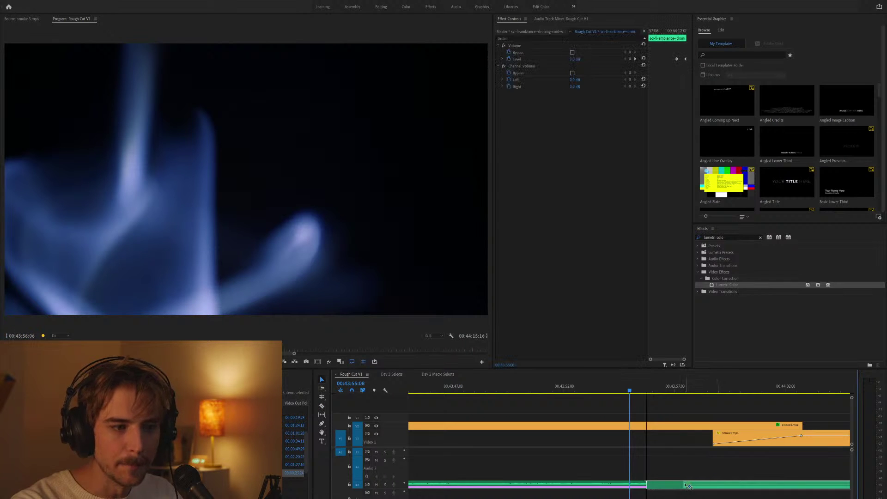
key(minus)
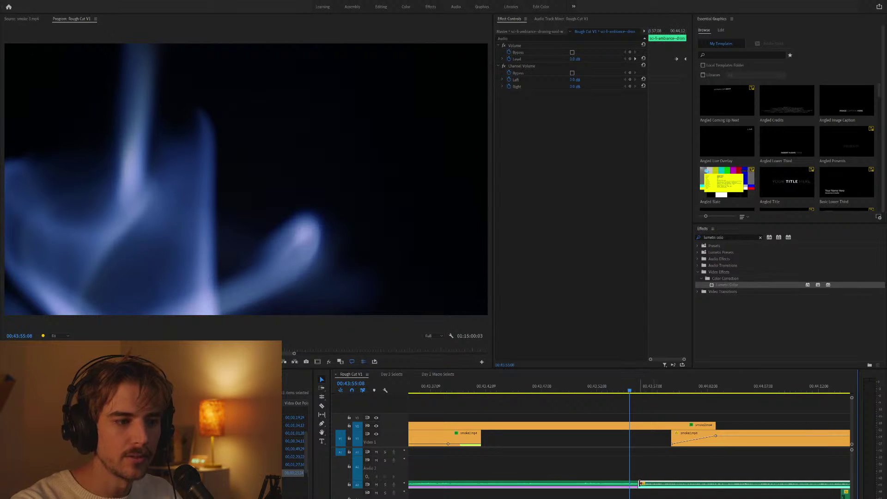
Add a Constant Power crossfade where the sci-fi ambiance clip meets the preceding audio clip, and adjust its position over the cut.
click(639, 484)
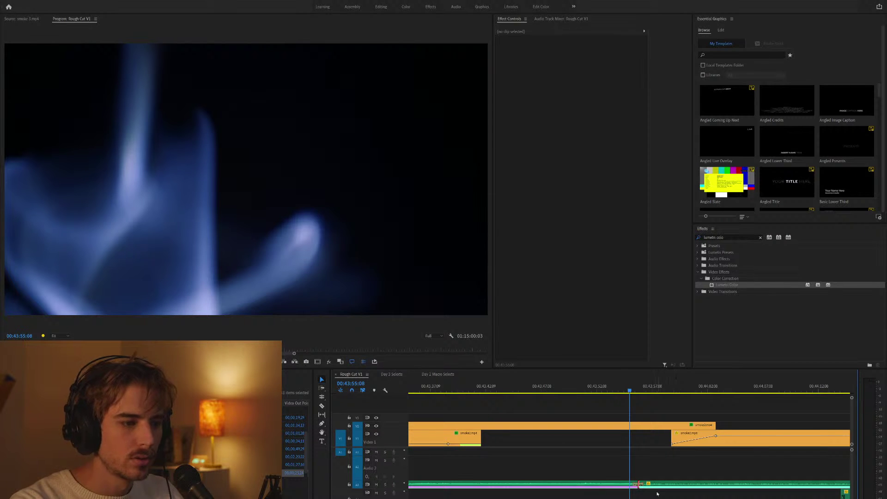
key(space)
key(equal)
key(equal)
click(637, 484)
key(minus)
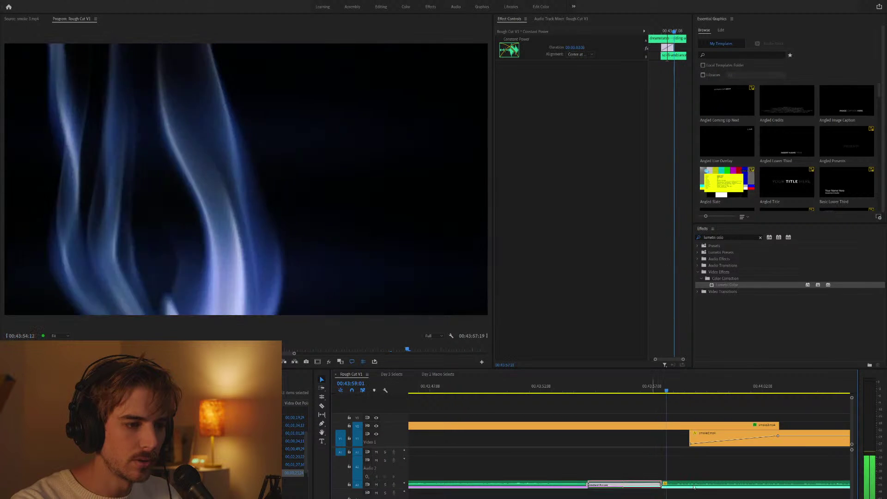
drag(654, 486, 683, 492)
key(minus)
key(space)
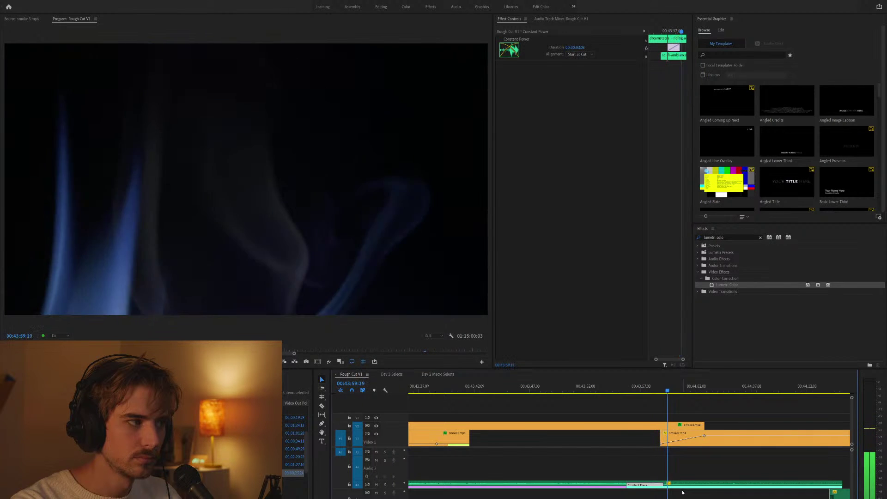
Play the earlier audio join beneath the smoke clips from 00:43:31:15 to 00:43:34:13.
key(minus)
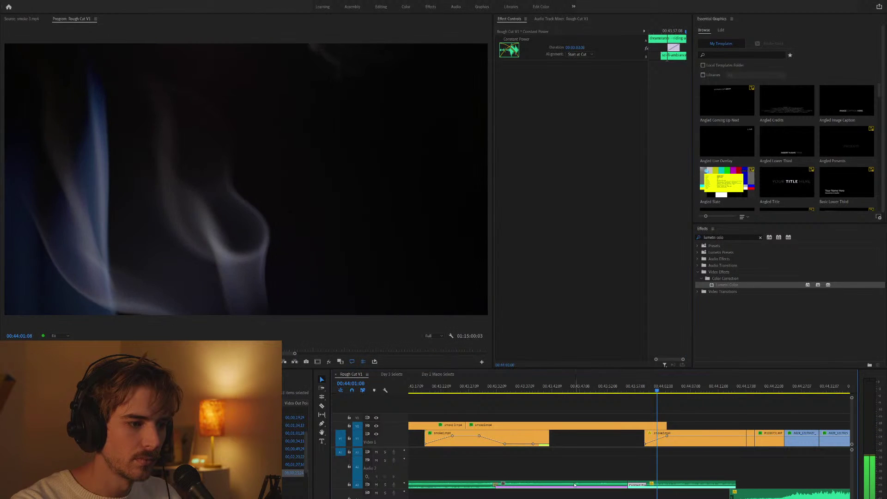
click(492, 387)
key(equal)
key(equal)
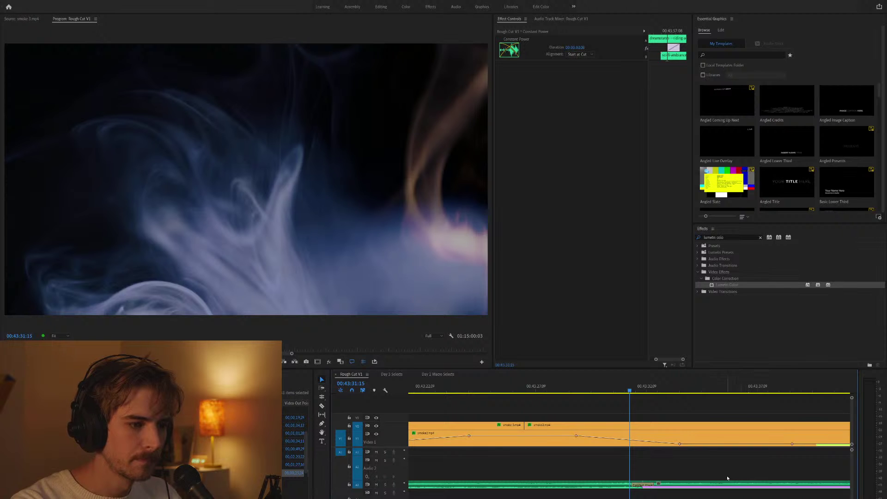
key(minus)
key(minus)
key(minus)
key(space)
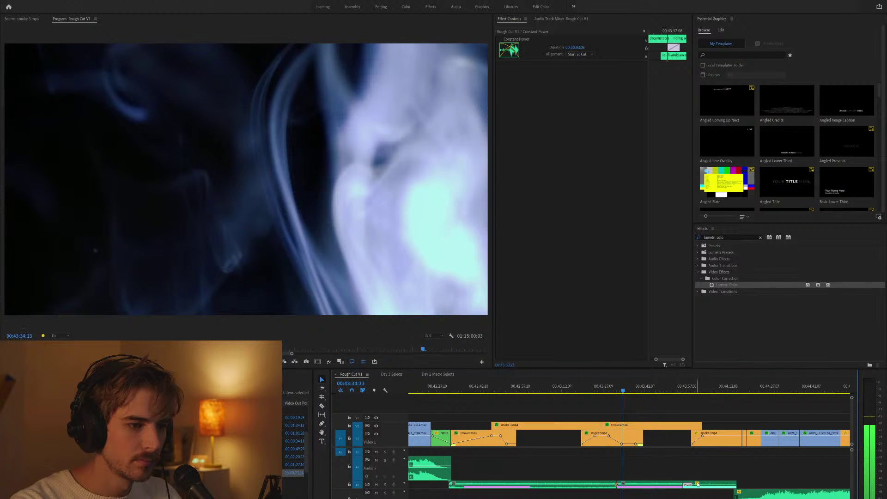
Try lengthening the crossfade into the sci-fi ambiance clip to 00:00:06:16, and delete it.
click(701, 484)
key(equal)
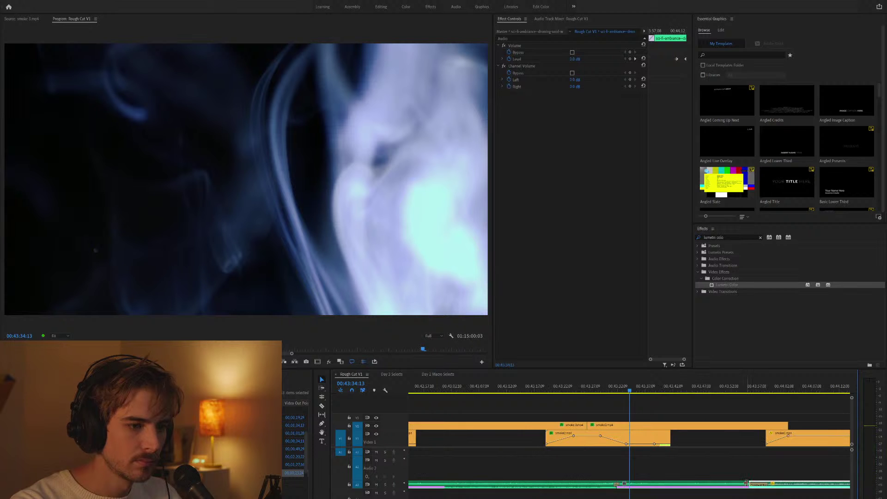
click(781, 485)
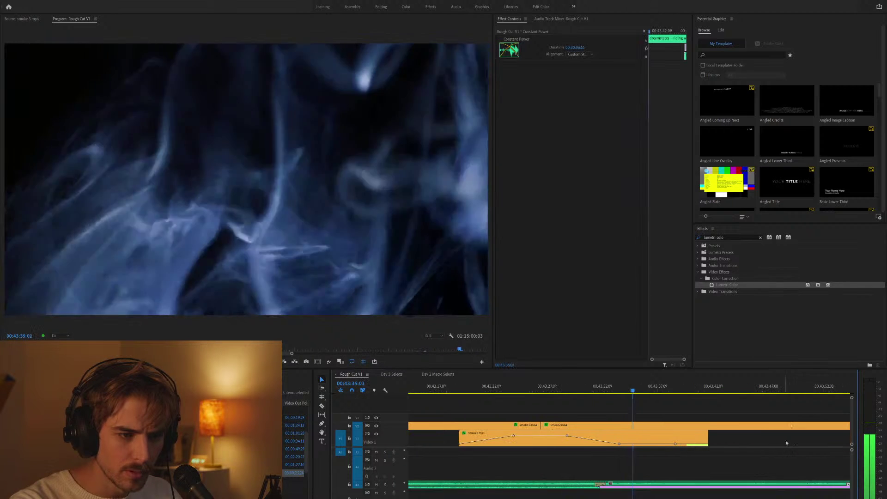
key(Down)
key(Down)
key(Down)
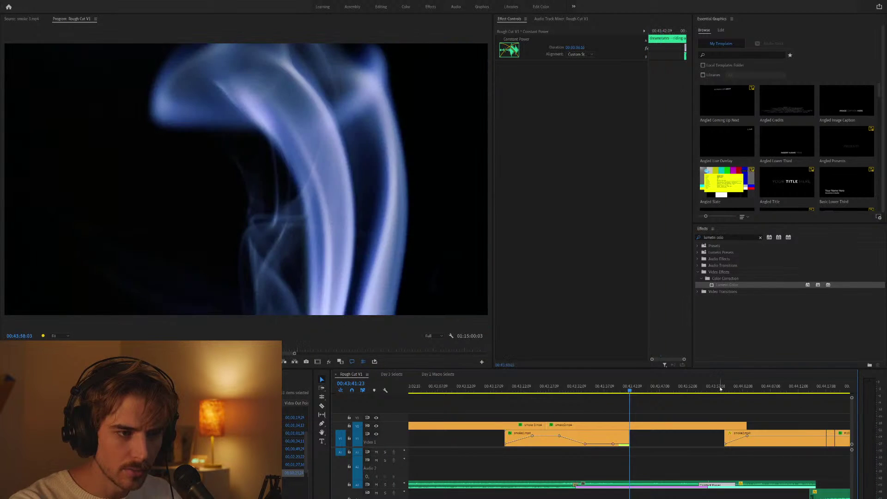
key(equal)
key(slash)
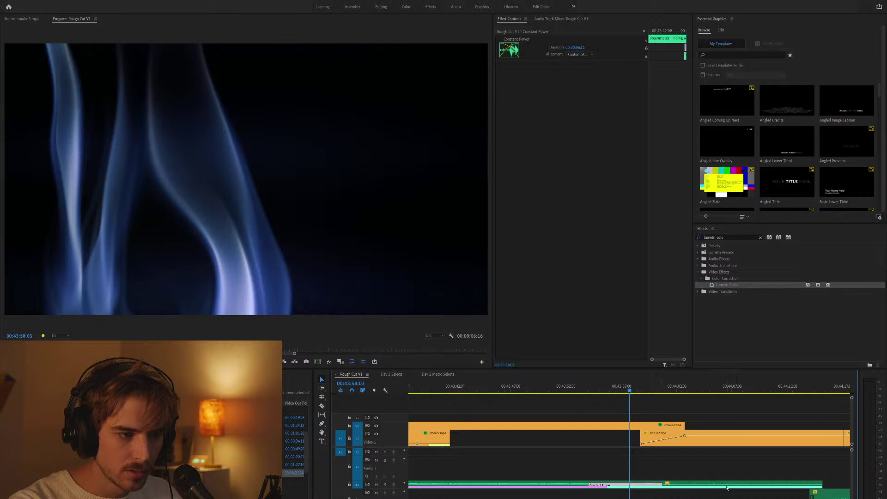
key(equal)
key(equal)
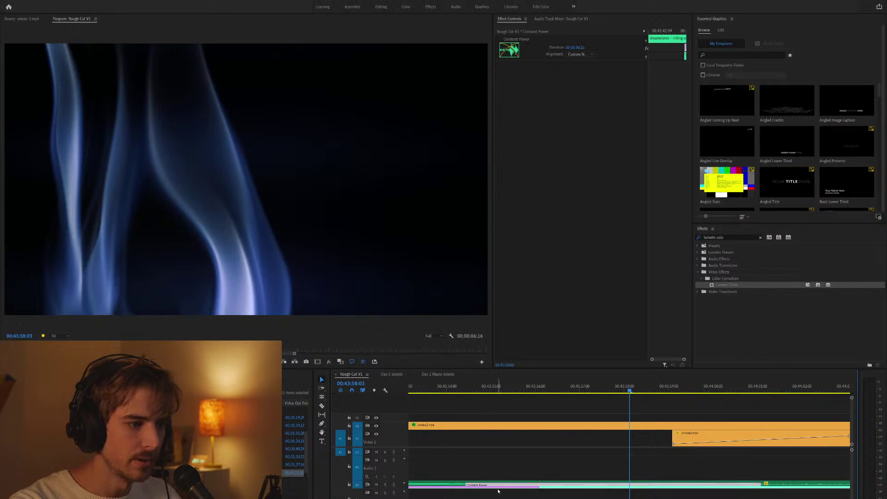
key(minus)
key(minus)
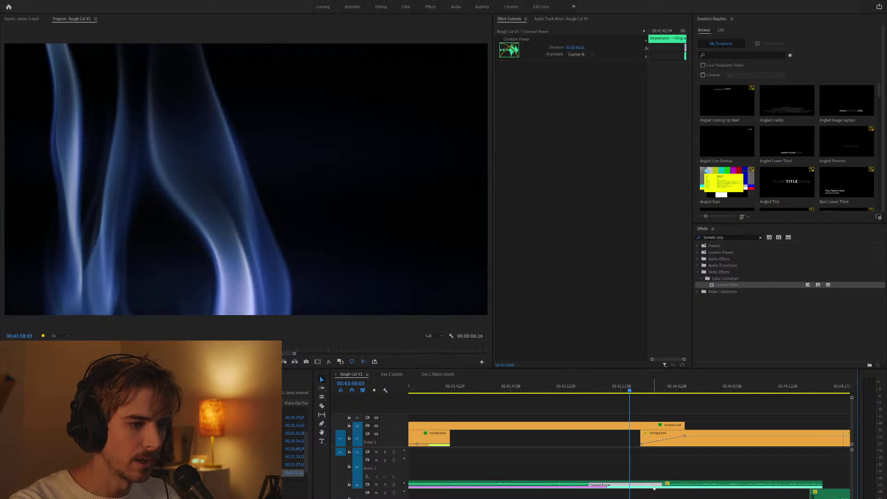
key(Delete)
Trim the sci-fi ambiance clip's start to about 00:44:07, and extend the preceding audio clip's end to meet it.
click(607, 484)
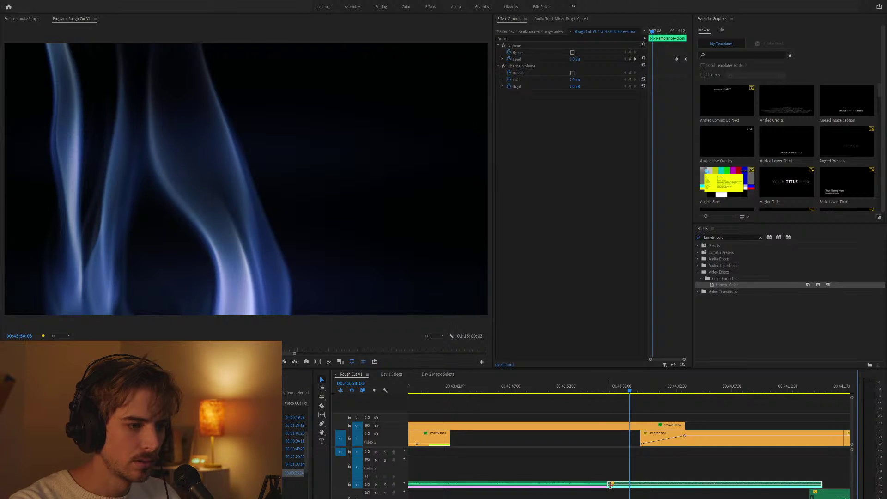
drag(610, 484, 735, 485)
click(710, 485)
key(minus)
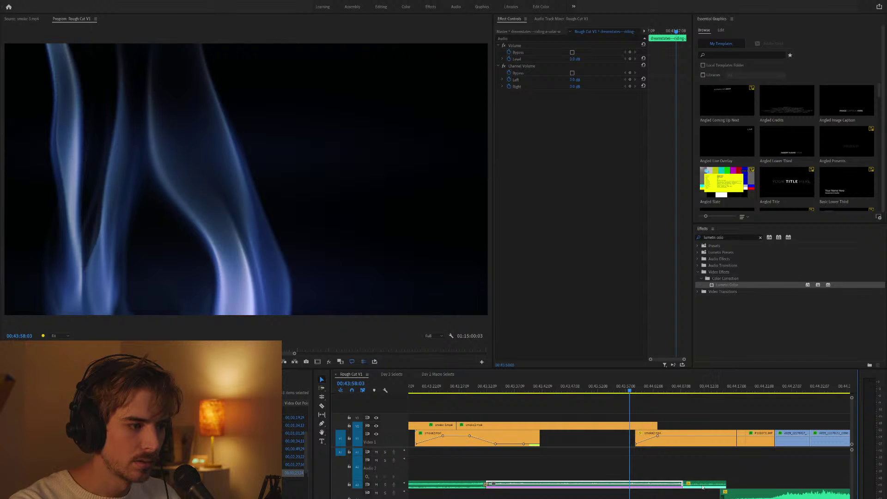
key(equal)
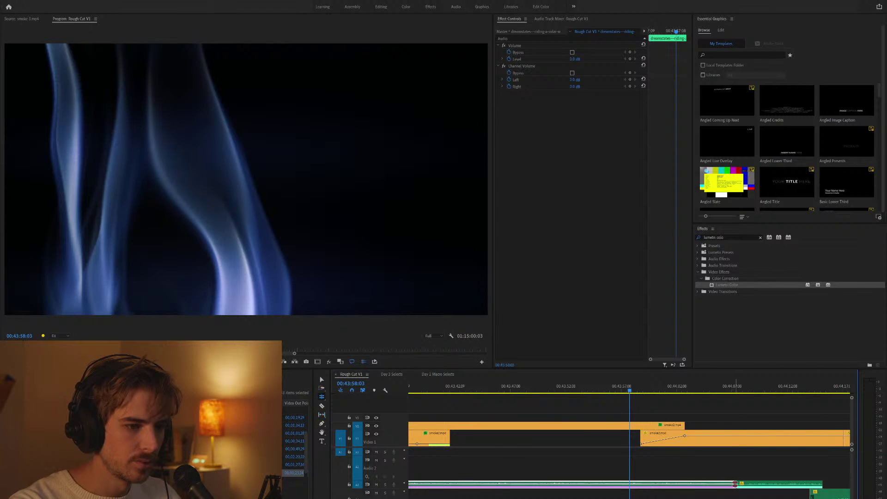
click(735, 484)
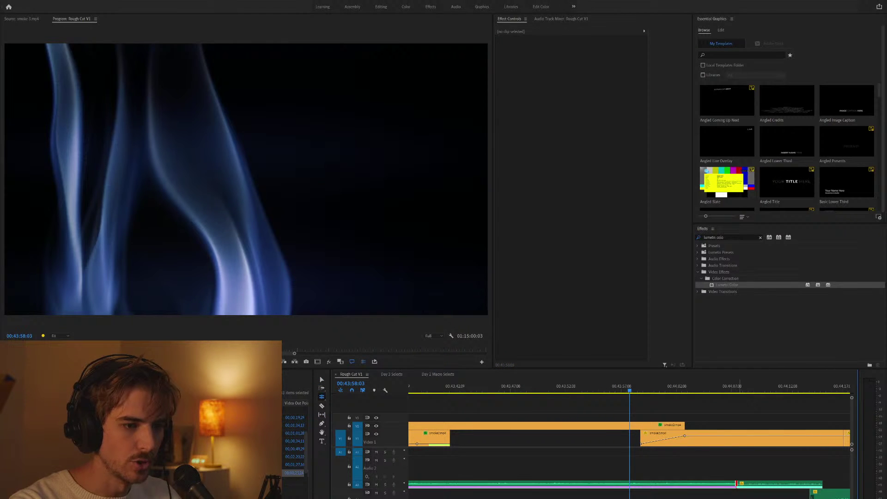
Add a Constant Power crossfade at the new audio join, lengthen it to 00:00:15:14 and shift it slightly earlier.
key(equal)
key(Down)
key(equal)
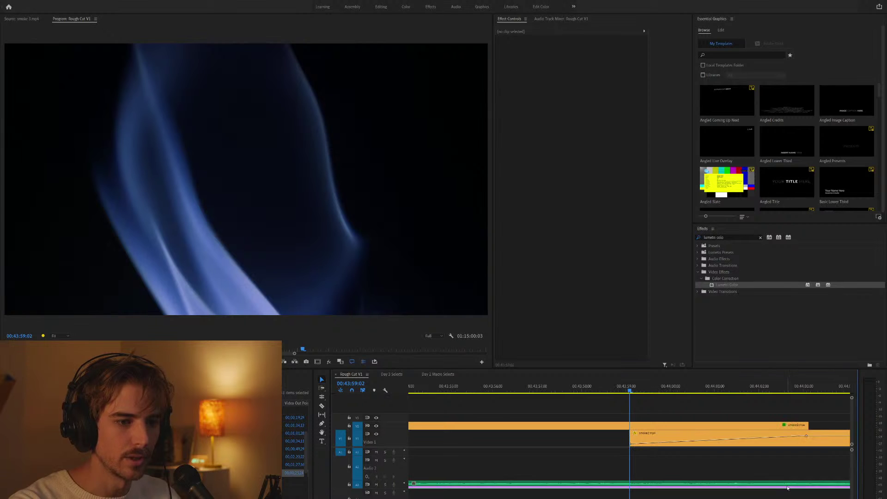
key(minus)
drag(805, 484, 619, 486)
key(minus)
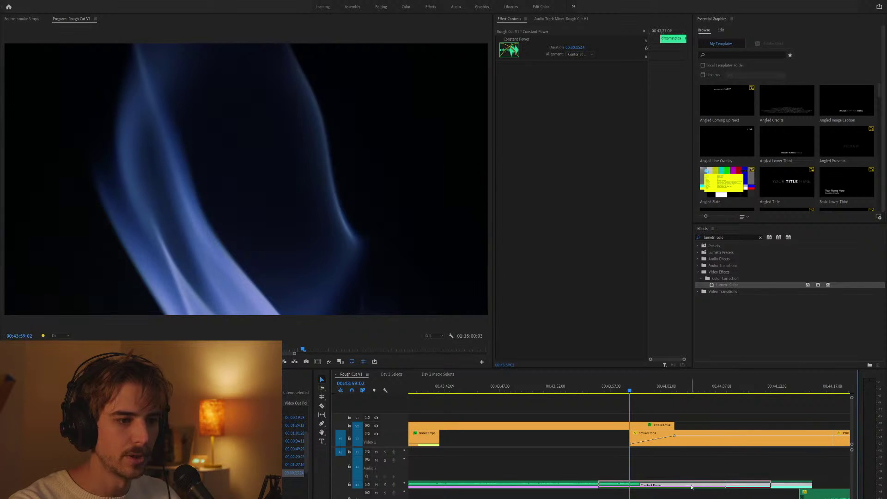
drag(722, 486, 750, 485)
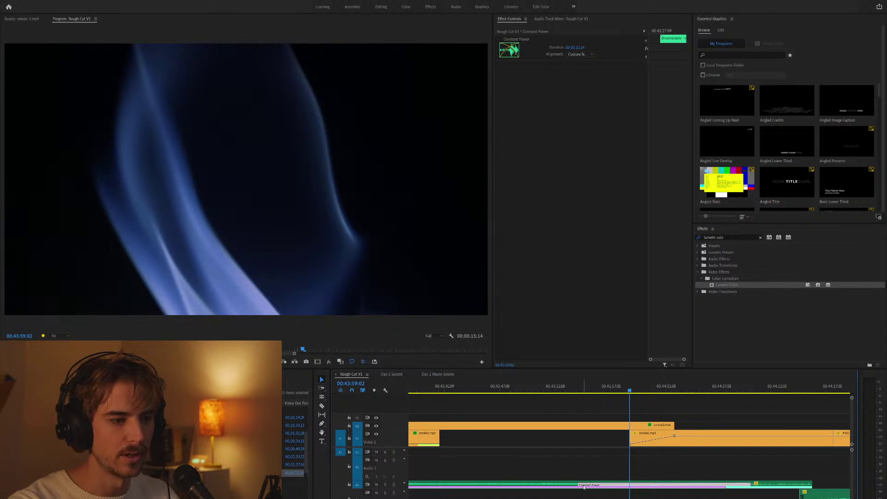
Play the long audio crossfade from 00:43:59:02 to 00:44:06:03 to check how the two clips blend.
key(space)
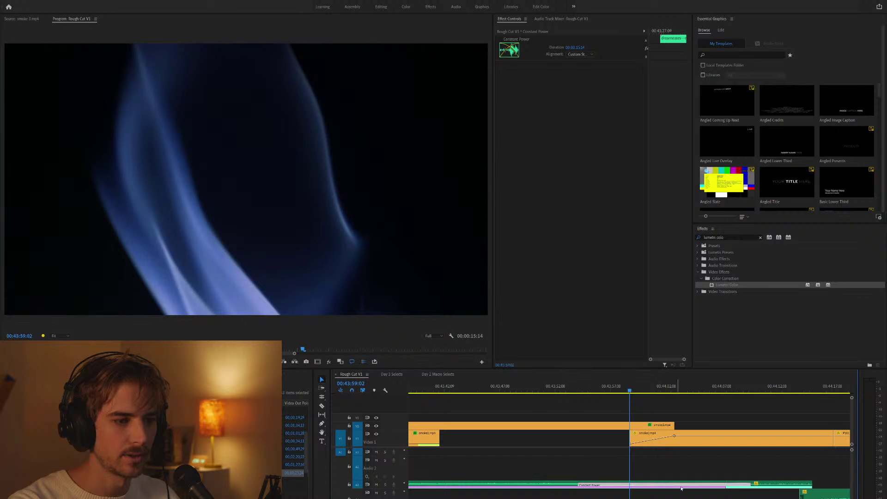
click(653, 458)
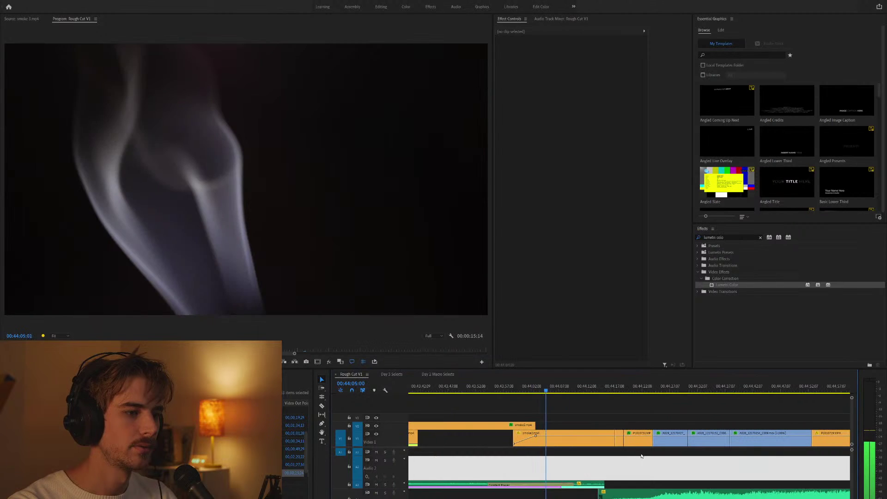
key(space)
key(equal)
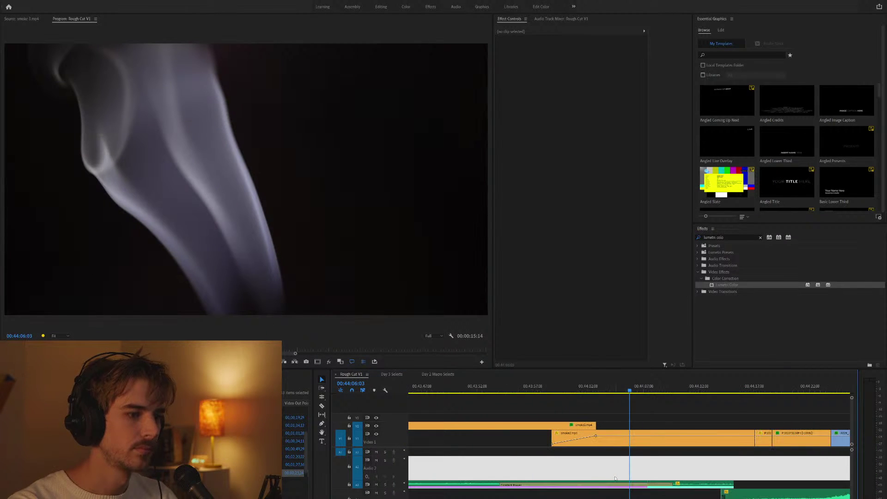
Shorten the Constant Power crossfade into the sci-fi ambiance clip to 00:00:11:02 and shift it slightly later.
click(590, 486)
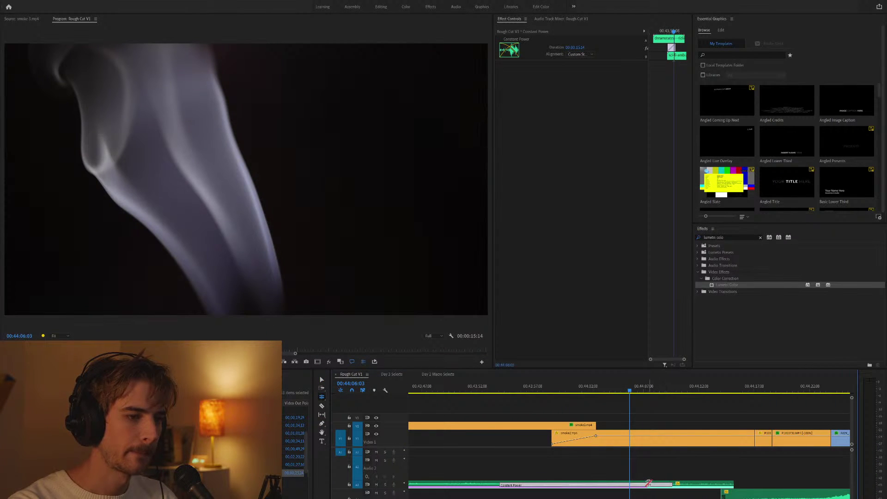
click(648, 483)
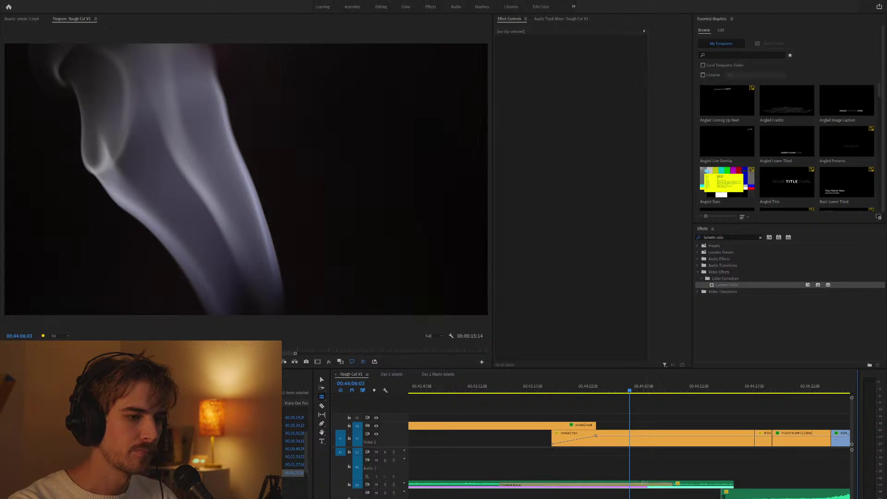
click(661, 483)
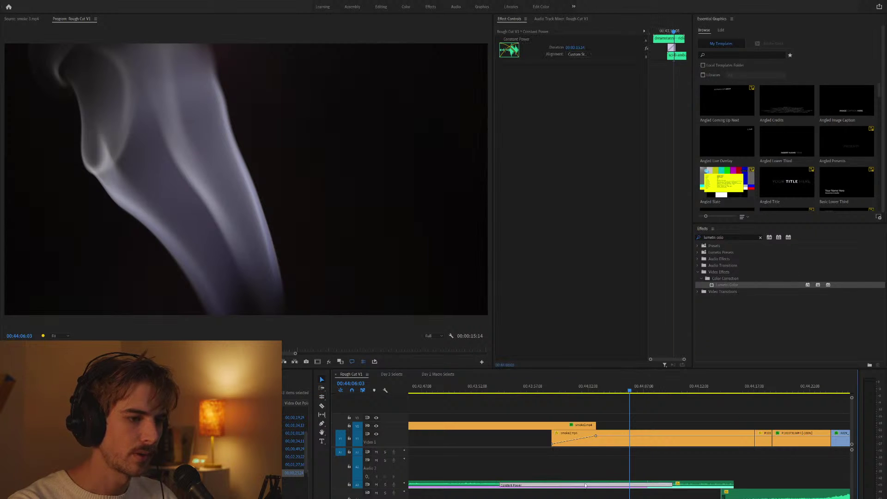
double_click(402, 485)
drag(502, 495, 527, 496)
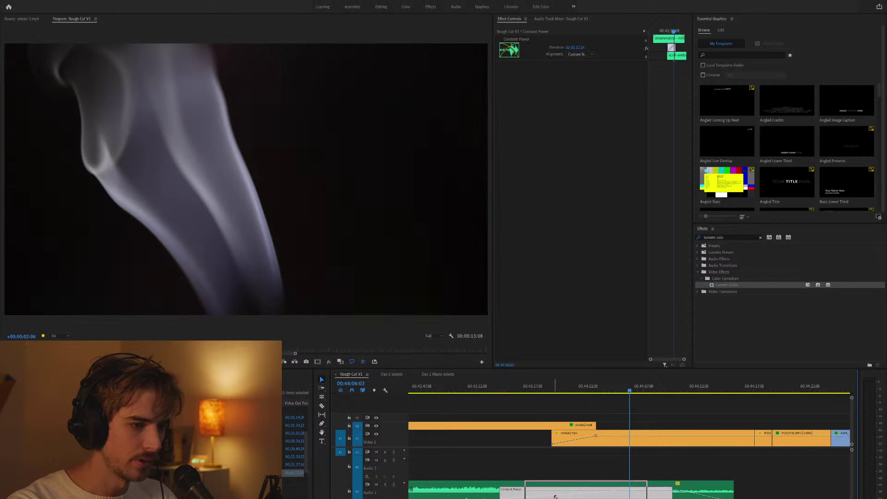
drag(631, 496, 640, 497)
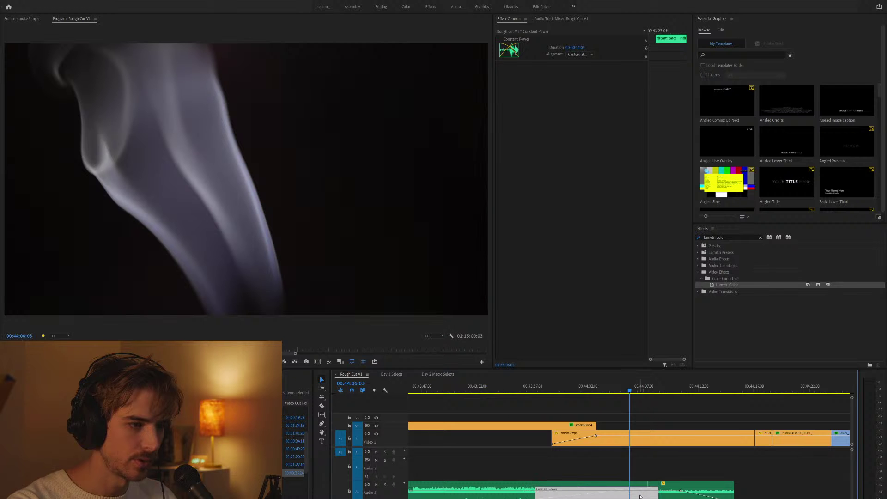
Play the sequence from 00:44:06:03 to 00:44:19:18 to check the crossfade and the handover to the chant clip.
key(space)
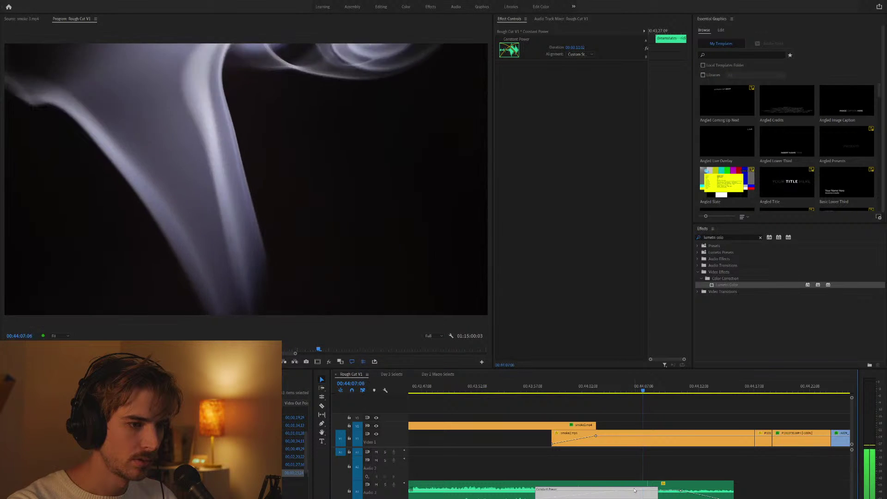
key(minus)
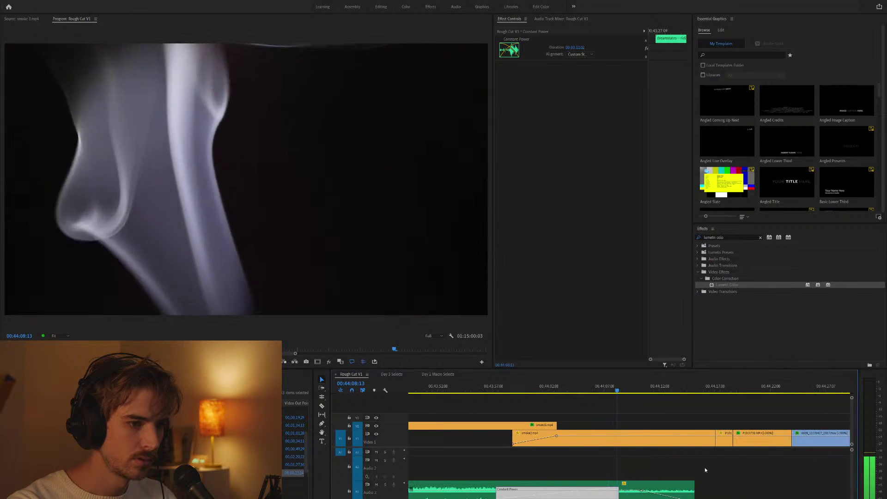
key(equal)
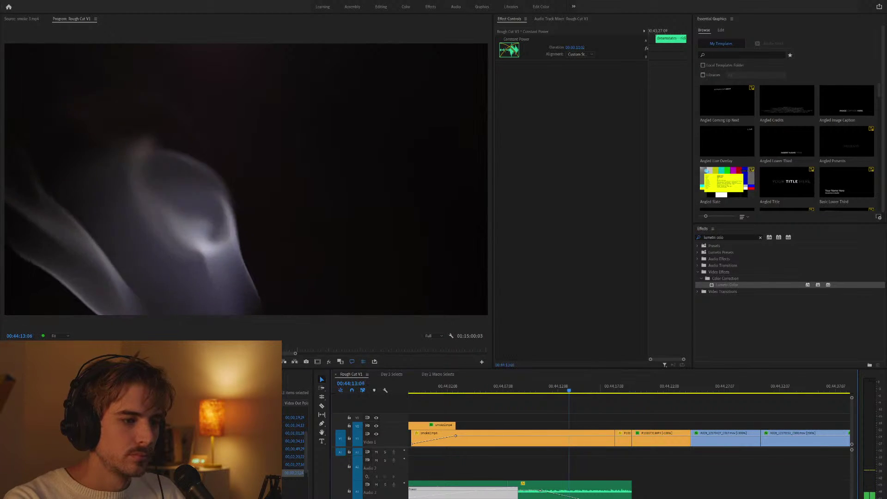
click(572, 489)
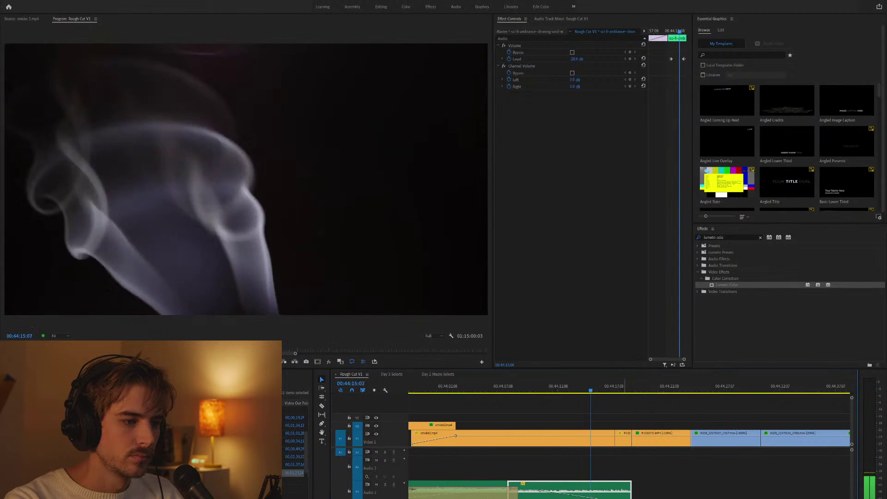
click(661, 473)
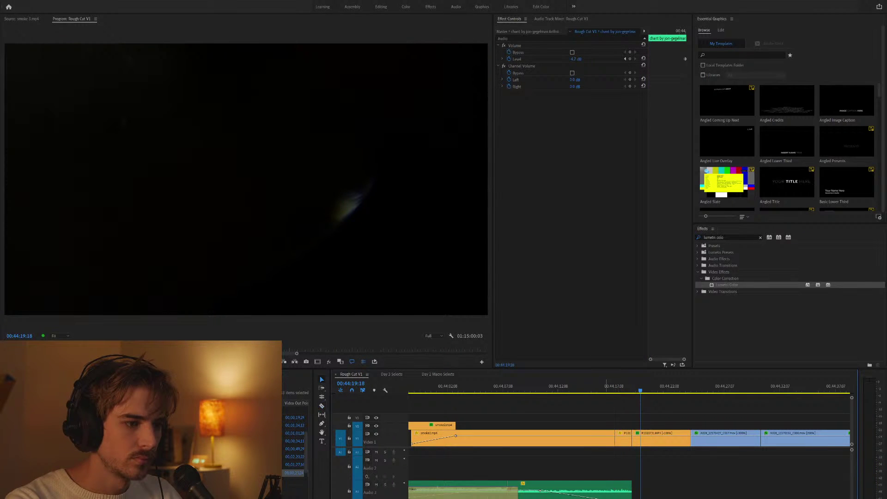
click(618, 460)
Reshape the volume fade-out at the end of the sci-fi ambiance clip with a keyframe near 00:44:17:17.
click(573, 489)
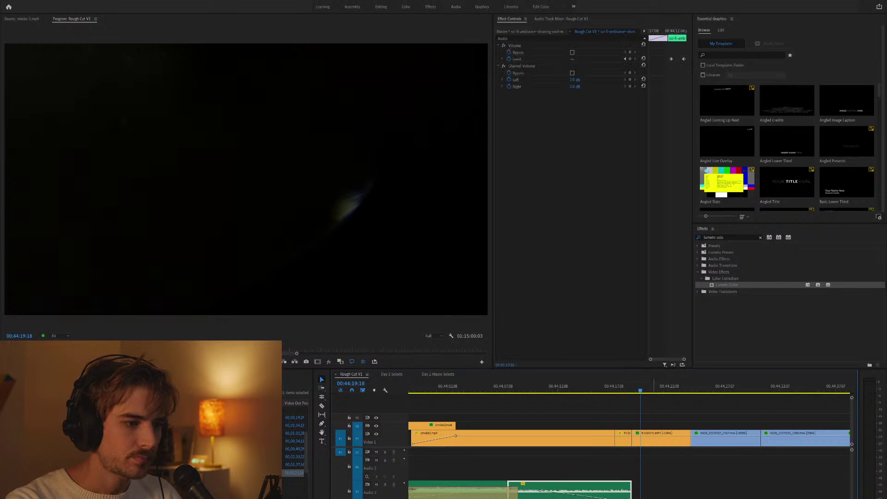
click(601, 394)
key(space)
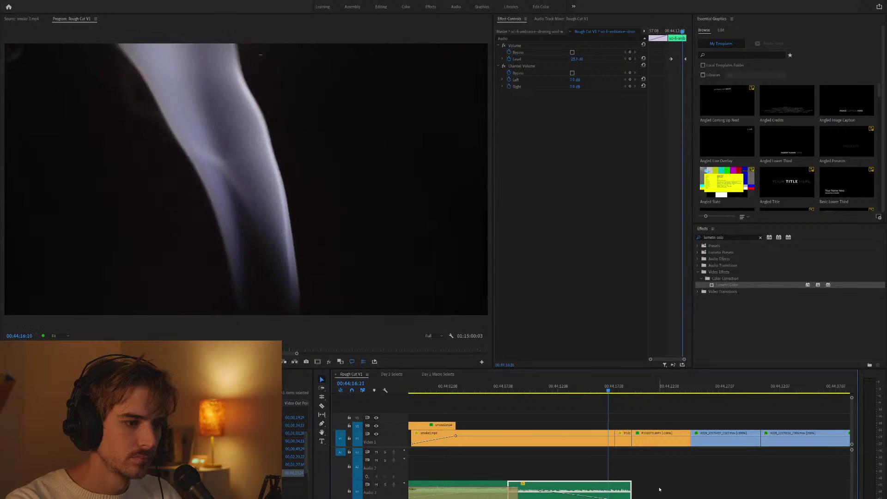
key(equal)
key(equal)
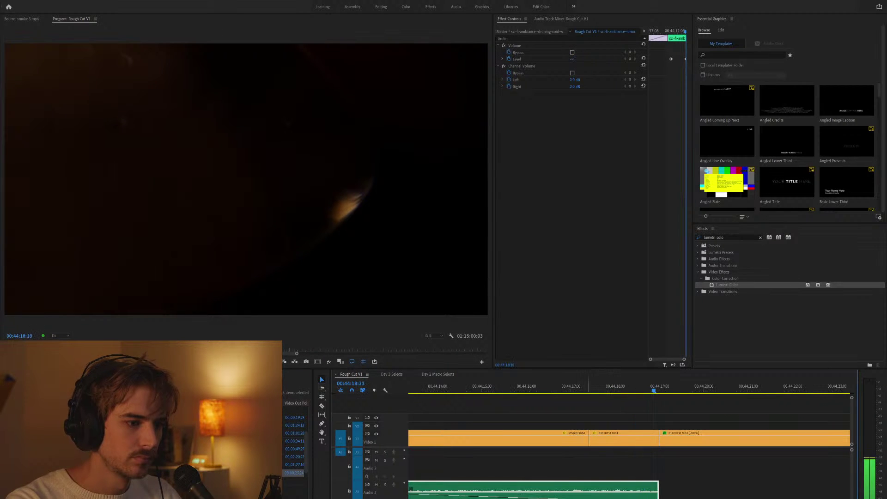
key(minus)
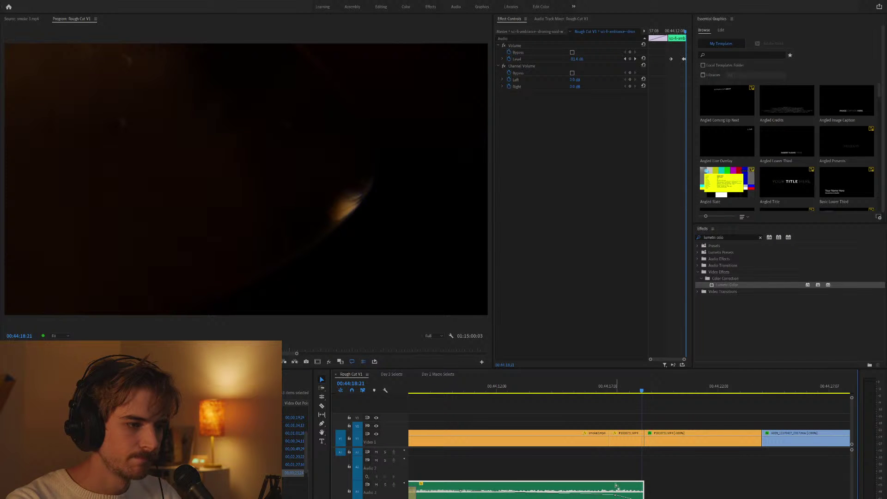
click(587, 392)
key(space)
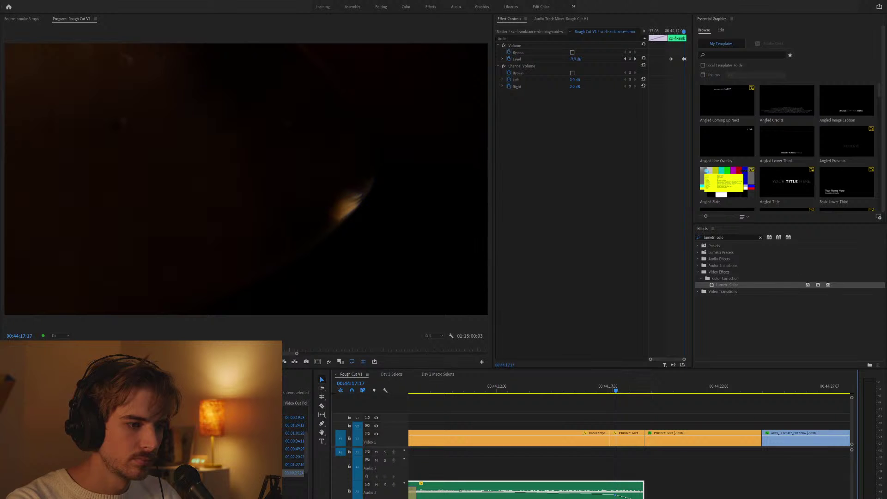
click(615, 495)
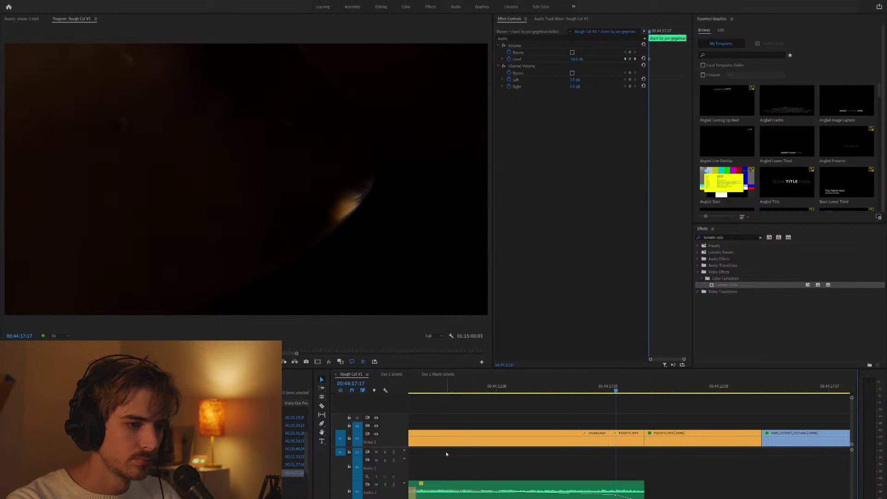
Play the section under the chant clip from about 00:44:17:17 to 00:45:04:13 to check how picture and sound work together.
scroll(435, 456, down, 2)
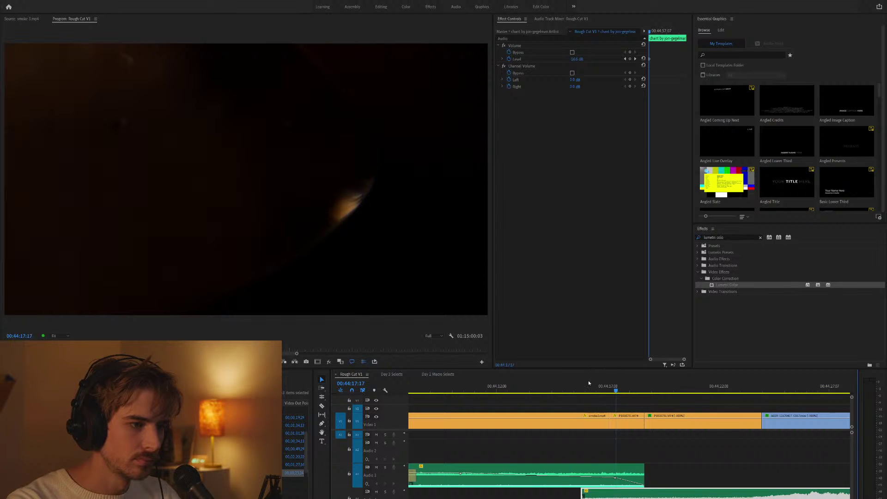
key(minus)
key(minus)
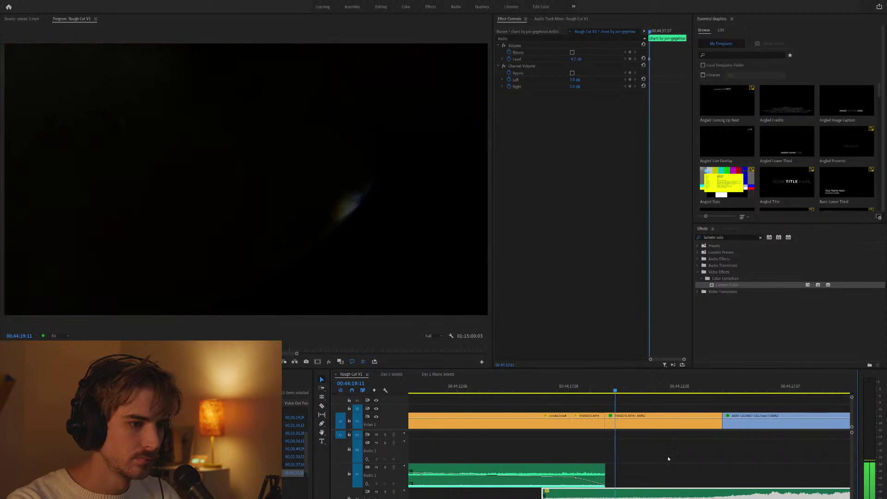
key(equal)
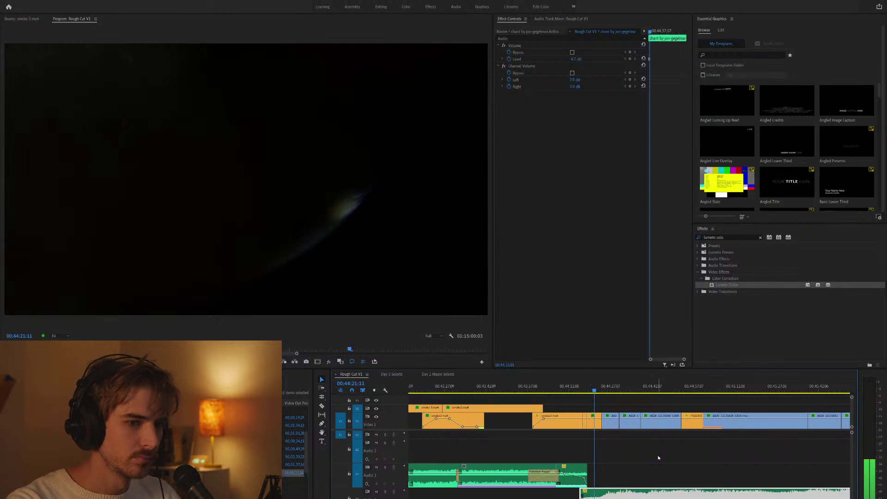
key(equal)
key(minus)
key(minus)
key(minus)
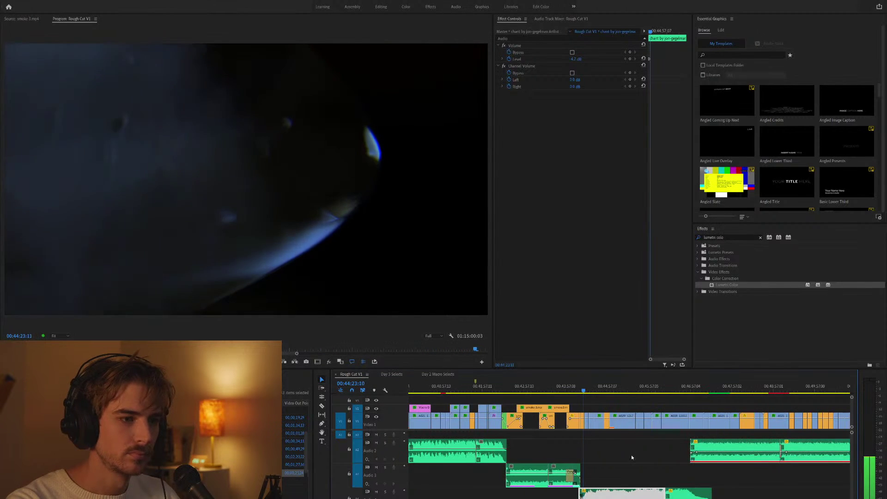
key(equal)
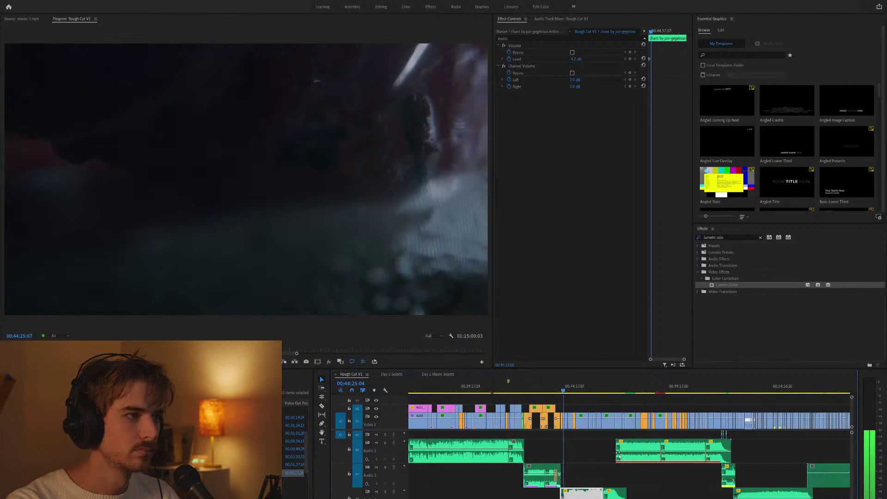
key(equal)
key(equal)
key(minus)
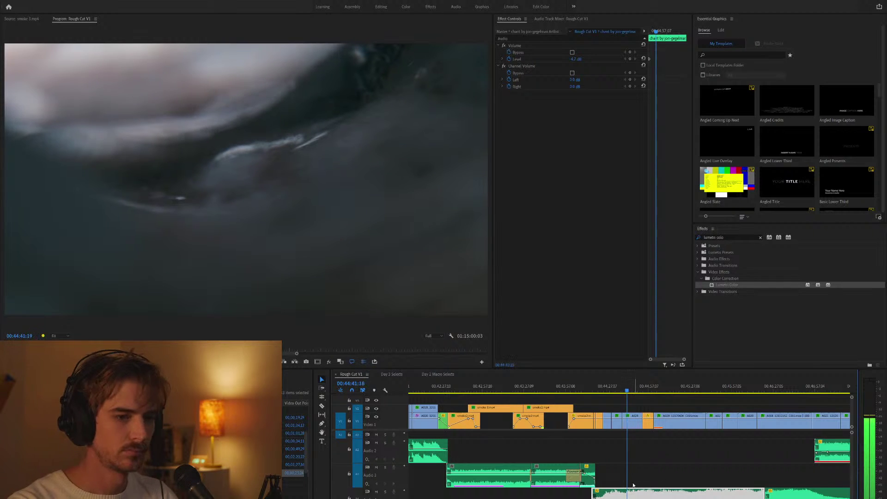
key(minus)
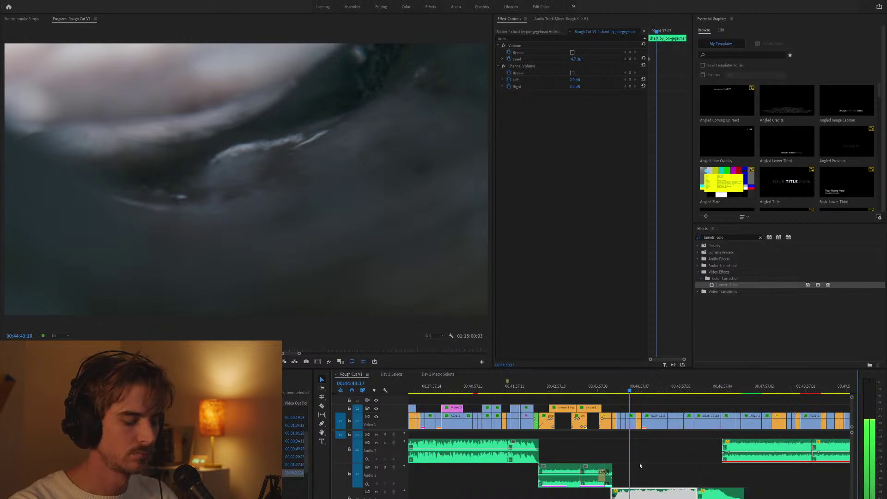
scroll(619, 469, down, 1)
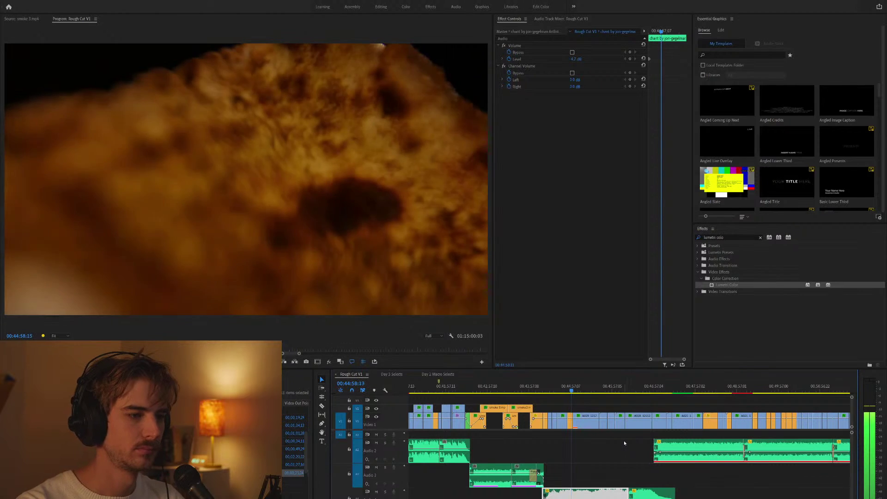
key(equal)
key(equal)
key(equal)
key(equal)
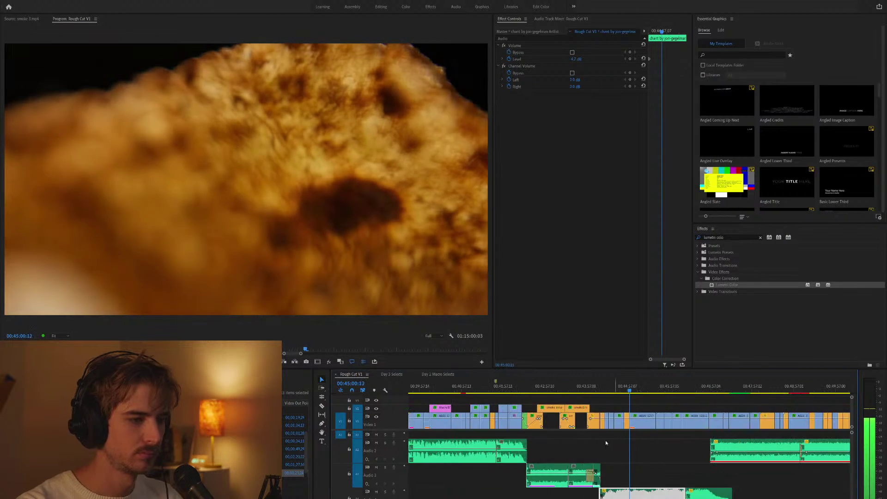
key(minus)
key(minus)
key(minus)
key(minus)
key(minus)
key(minus)
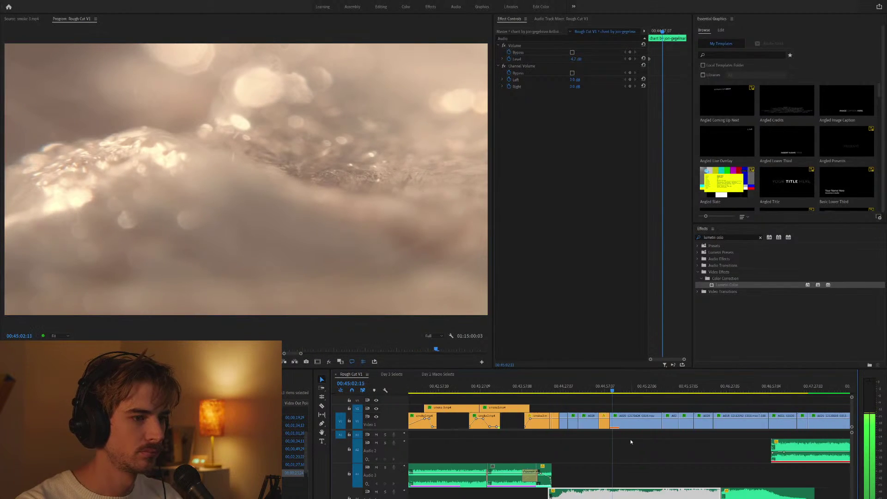
key(equal)
key(equal)
key(equal)
key(equal)
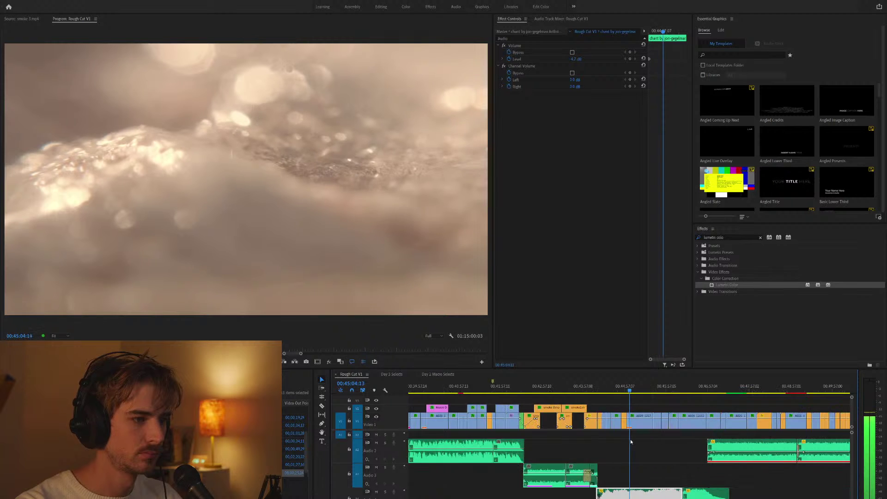
Go to the inverted macro shot at 00:40:08:08 and search the effects for "flip".
key(minus)
key(minus)
key(minus)
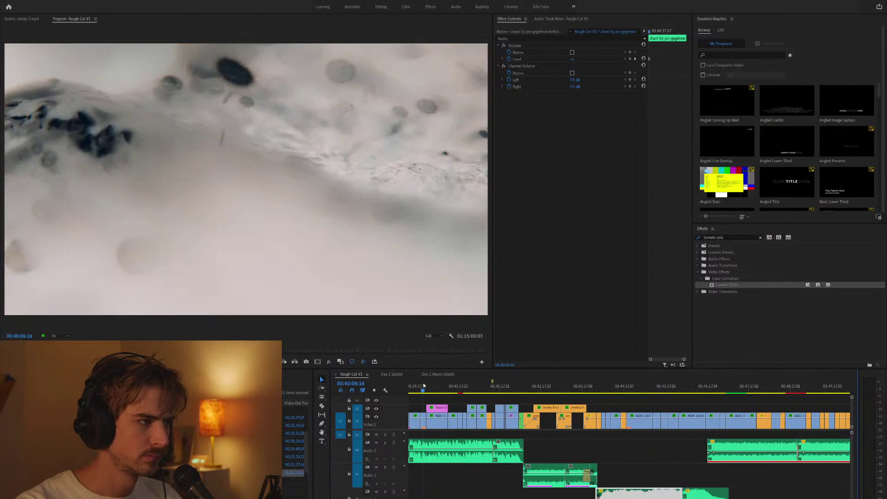
key(minus)
key(minus)
key(minus)
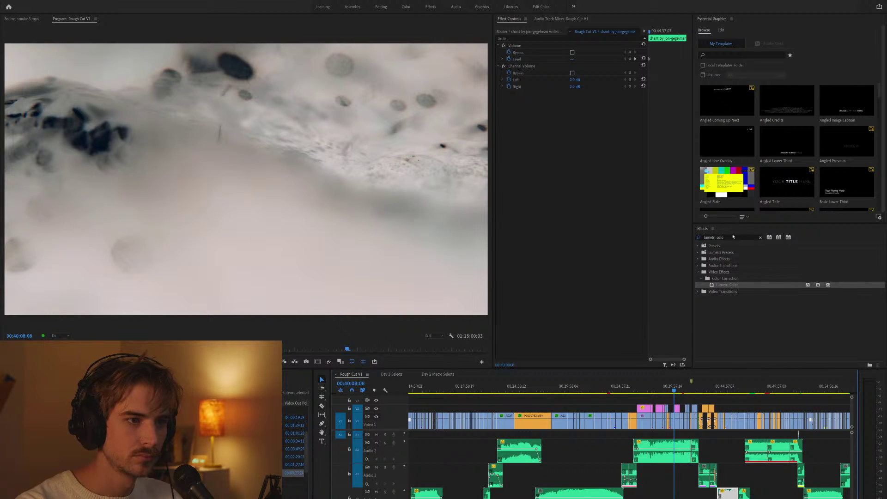
click(707, 237)
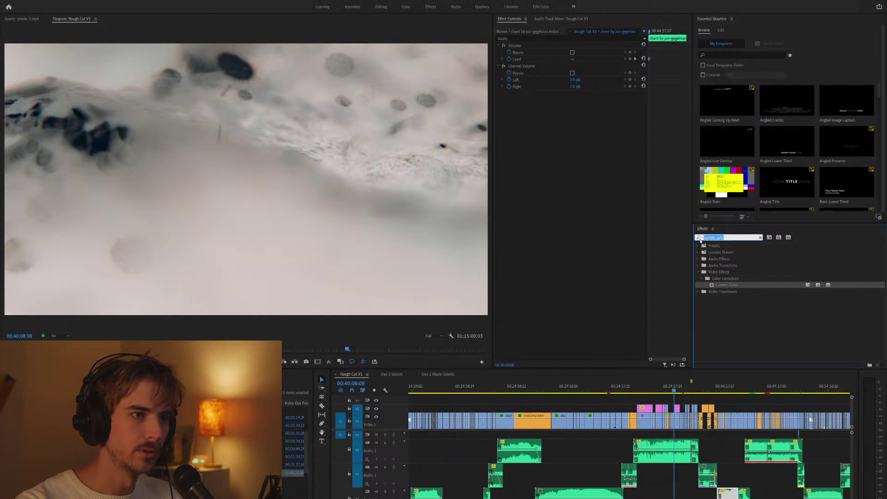
text(flip)
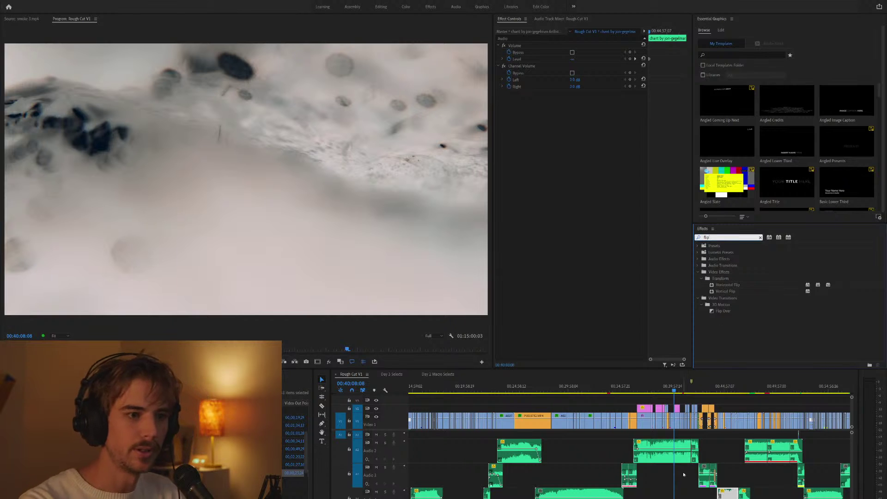
text(.)
click(691, 432)
key(=)
key(=)
key(=)
key(=)
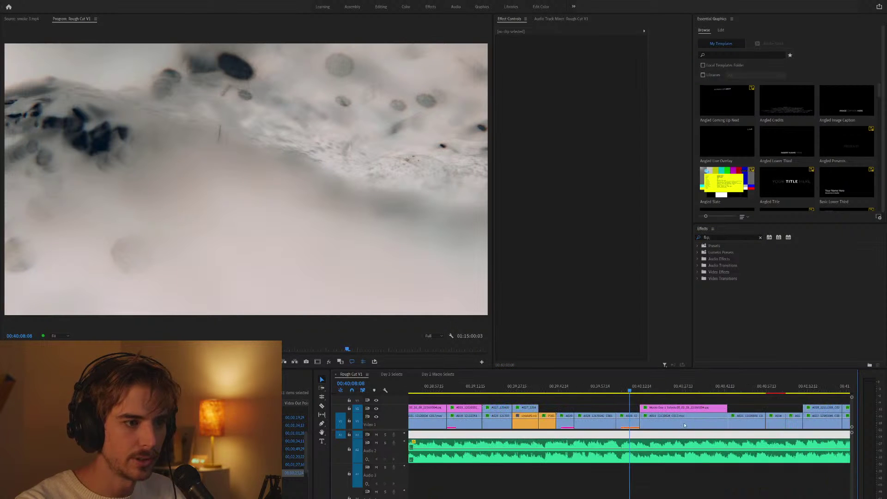
click(715, 237)
key(BackSpace)
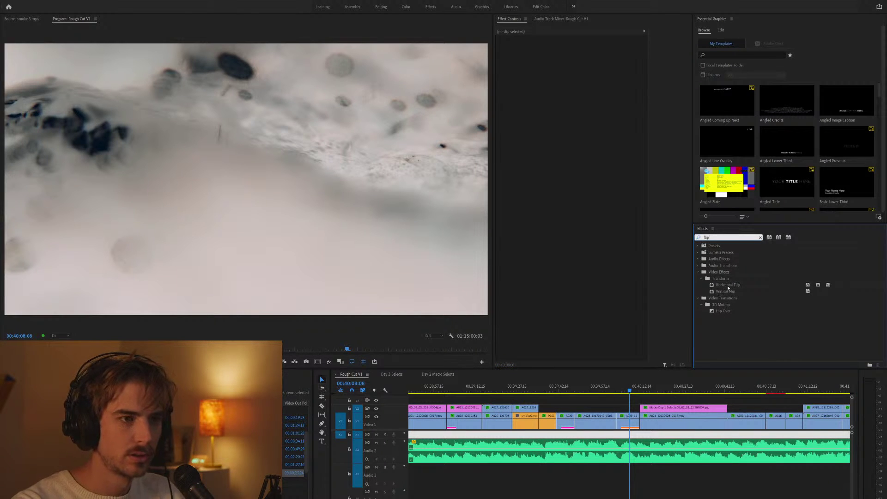
Apply Horizontal Flip to the inverted macro clip at 00:40:08:08 and play the mirrored shot.
drag(727, 286, 677, 376)
drag(622, 423, 624, 423)
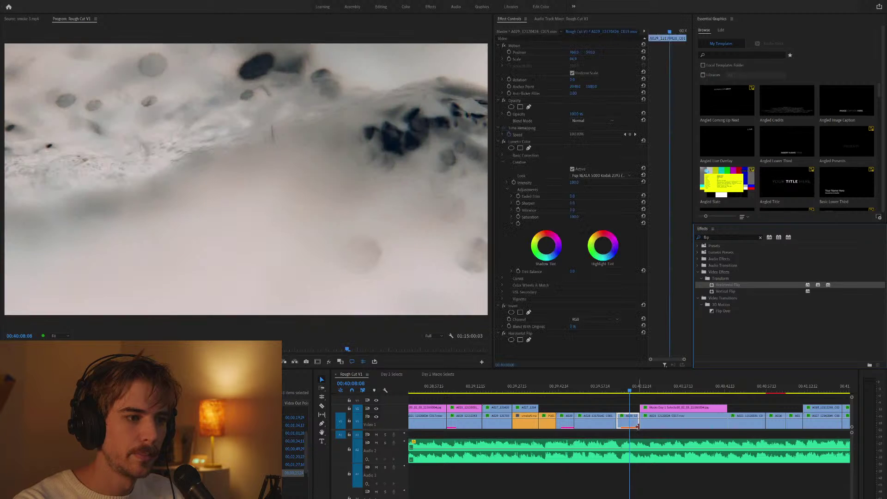
scroll(652, 417, down, 5)
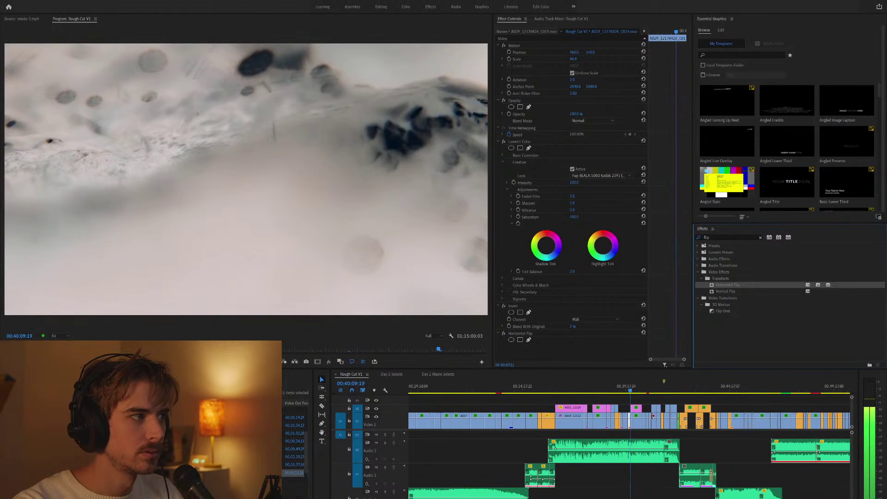
Undo the Horizontal Flip on the inverted macro clip near 00:40:10 and apply Vertical Flip to it instead.
key(ctrl+z)
drag(723, 291, 628, 420)
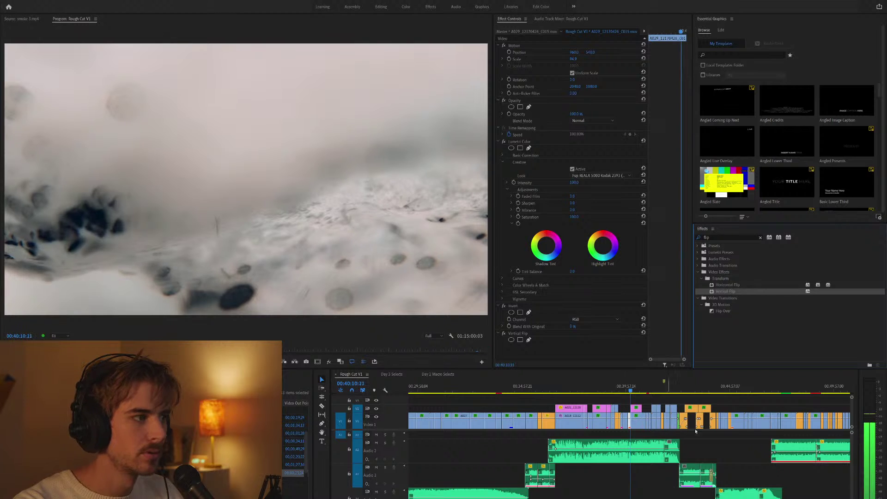
Examine the timeline around 00:47:15:23 and play the start of the ambient audio clip at about 00:46:57.
scroll(743, 404, down, 4)
key(=)
key(=)
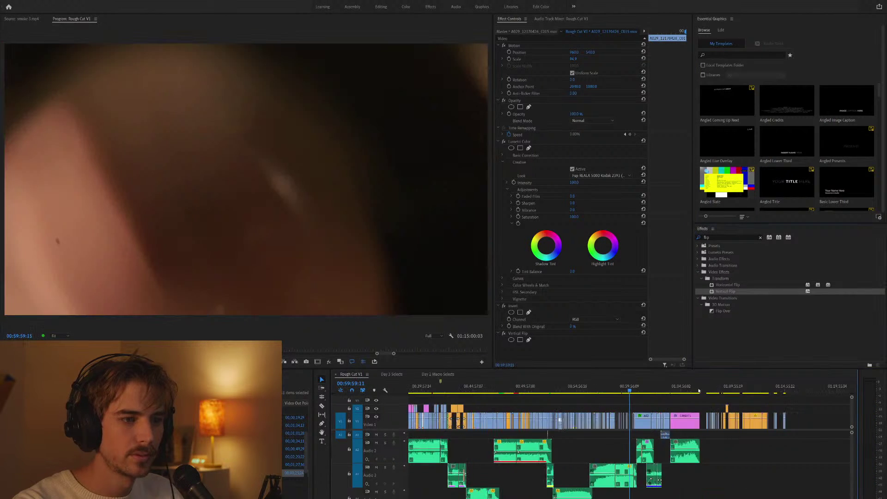
click(464, 388)
scroll(469, 388, down, 2)
click(497, 388)
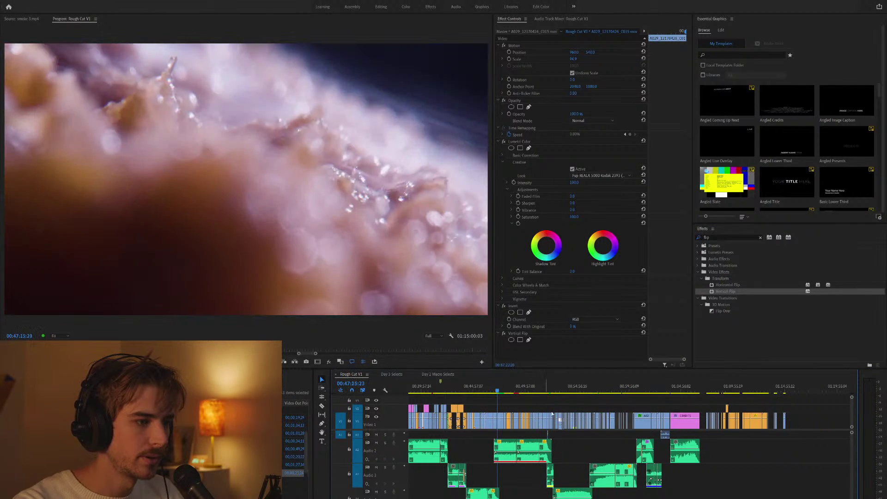
key(Return)
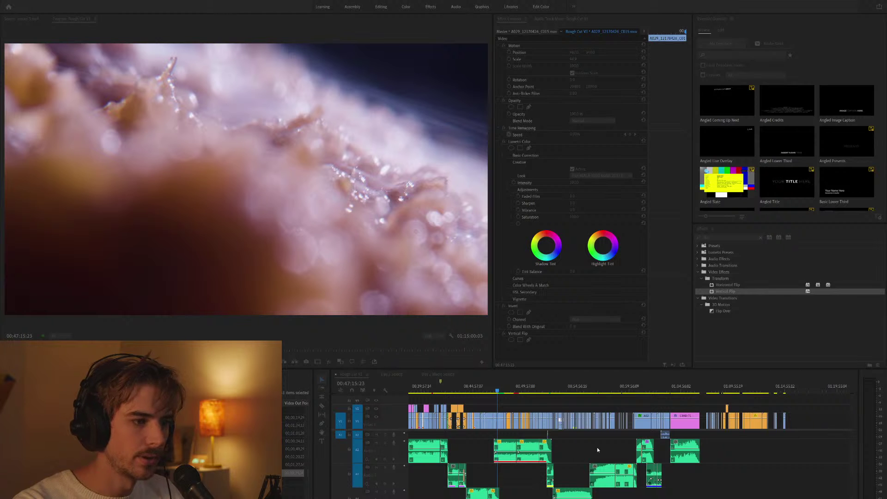
key(=)
key(=)
key(=)
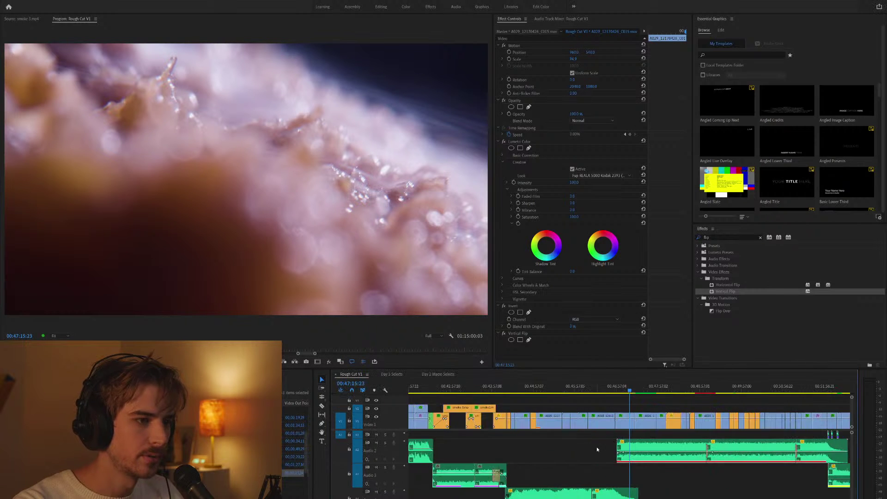
key(minus)
key(minus)
key(minus)
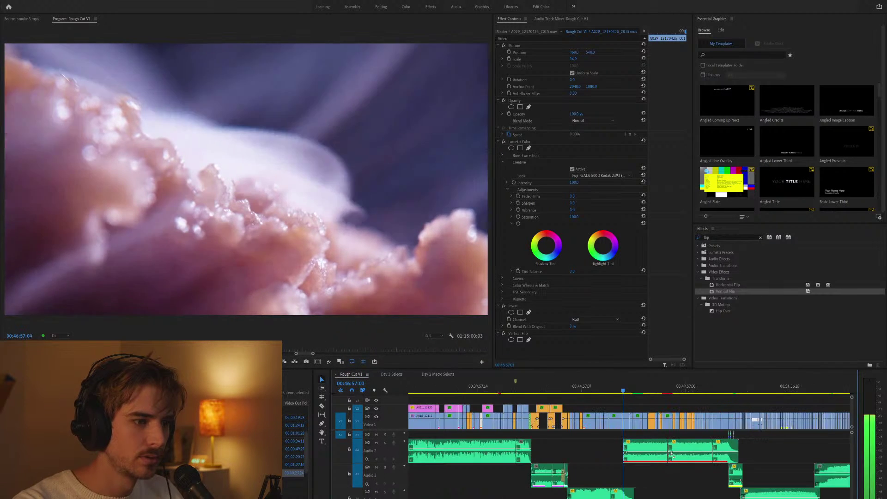
Play the macro sequence under the chant audio from 00:44:24:07 to about 00:46:02 to judge picture and sound together.
click(570, 389)
key(Down)
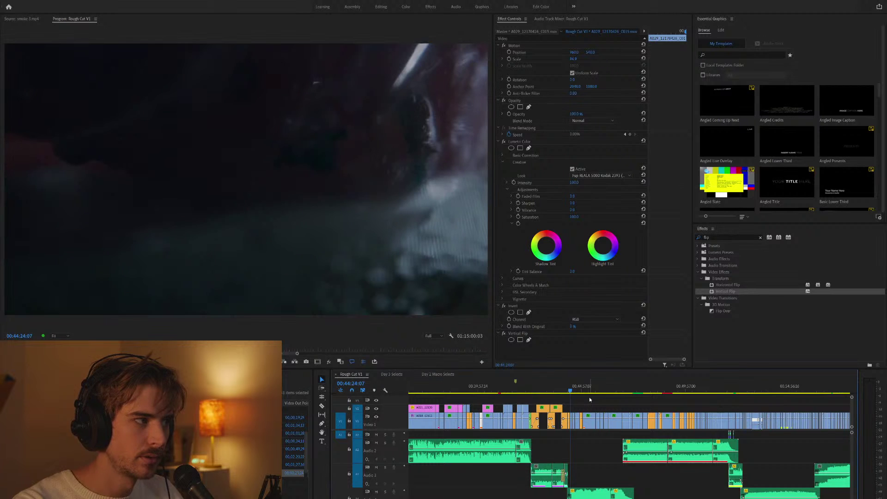
key(=)
key(=)
key(=)
key(minus)
key(minus)
key(minus)
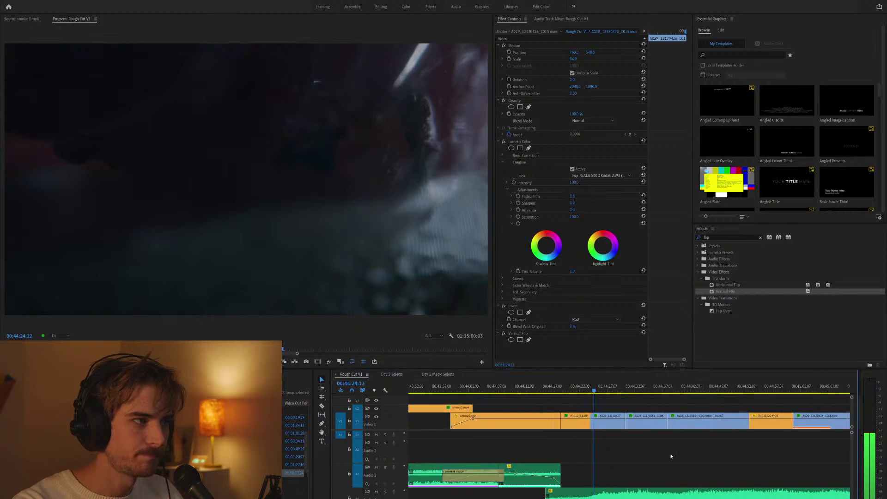
key(minus)
key(minus)
key(minus)
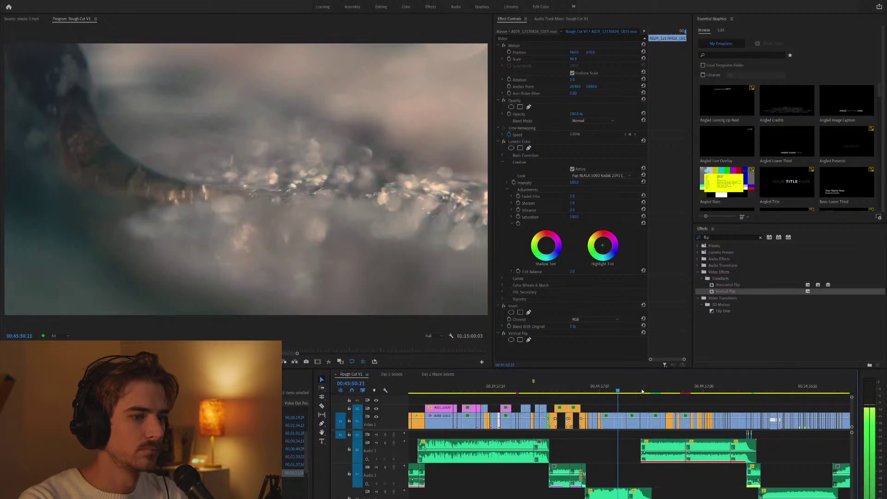
scroll(637, 397, up, 3)
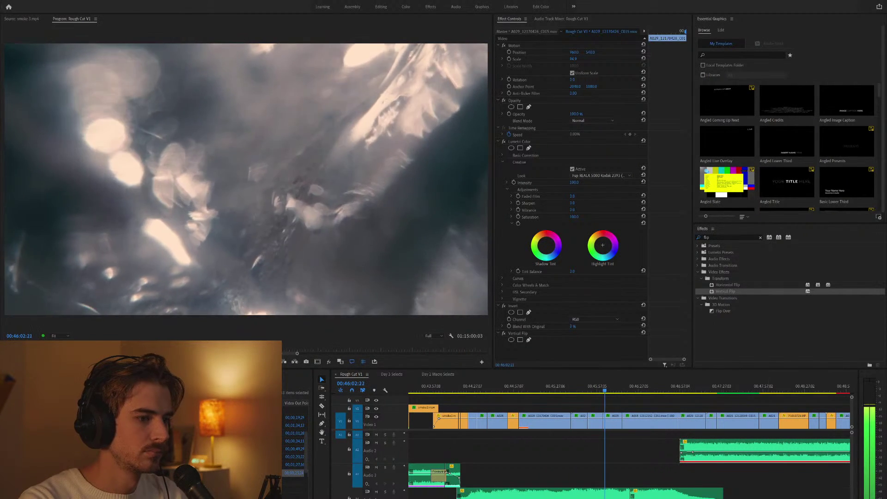
Deselect all clips and enlarge the Program Monitor by narrowing the Effect Controls and shrinking the timeline height.
key(ctrl+shift+a)
key(=)
key(=)
key(=)
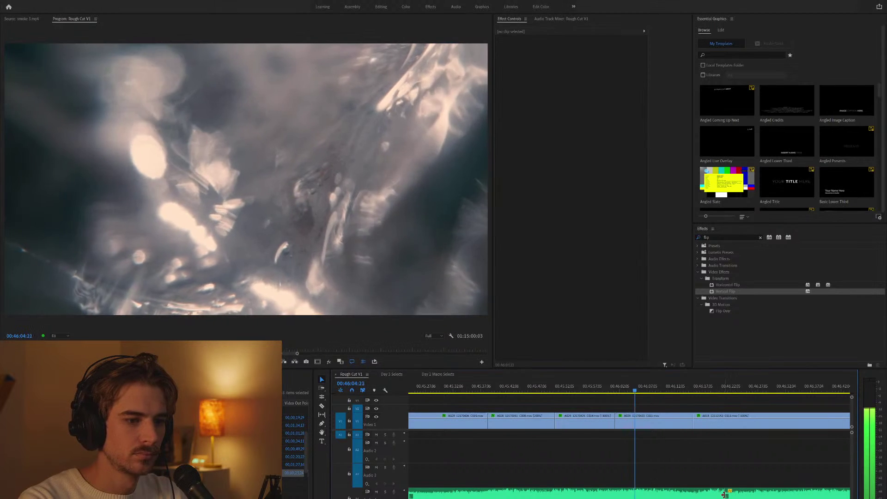
scroll(721, 476, right, 5)
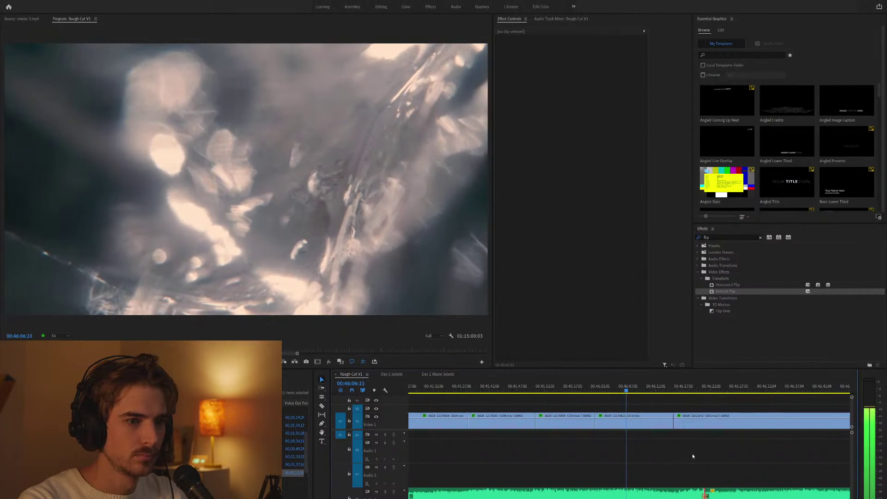
scroll(653, 448, right, 3)
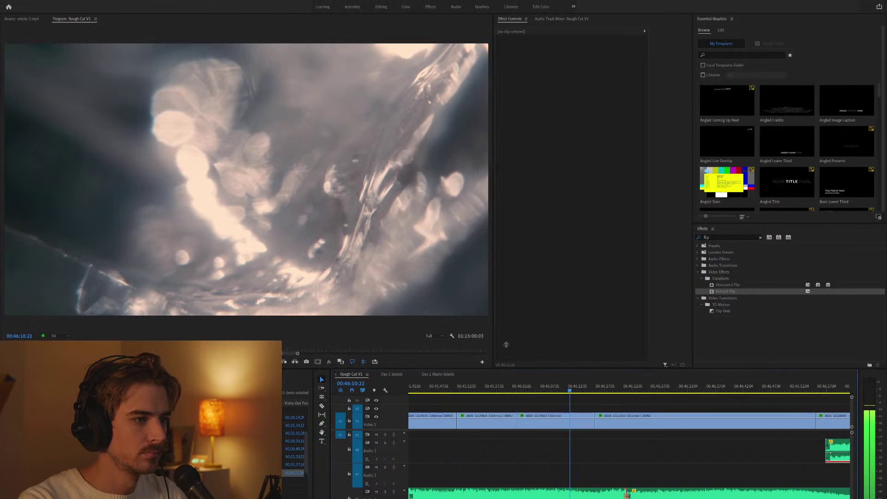
drag(492, 349, 563, 366)
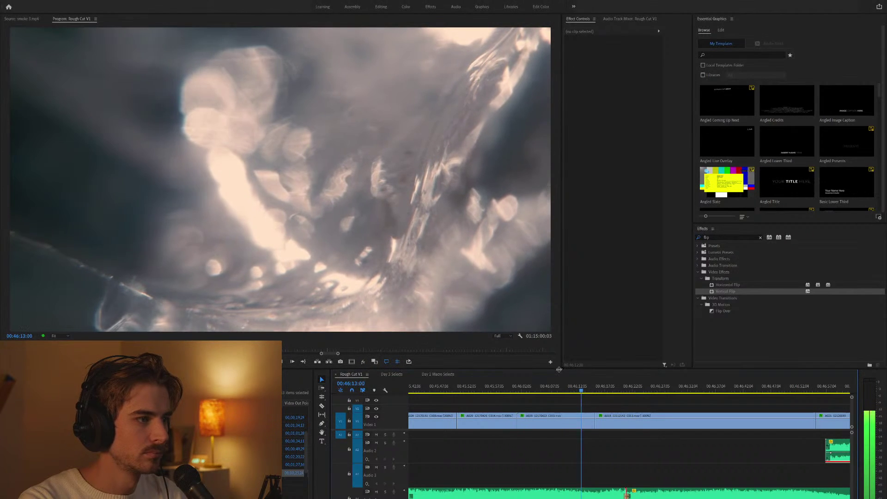
drag(557, 369, 557, 380)
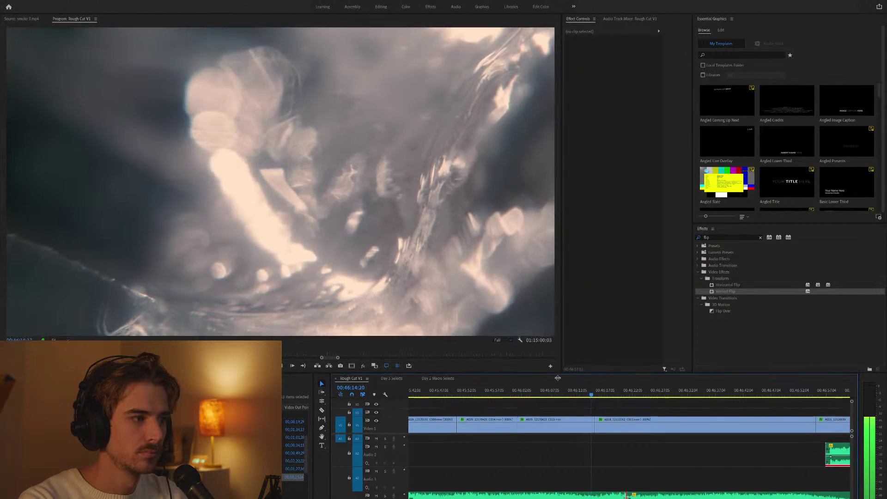
Lengthen the Constant Power crossfade between the two chant clips near 00:46:21 to about 12 seconds.
scroll(403, 461, down, 3)
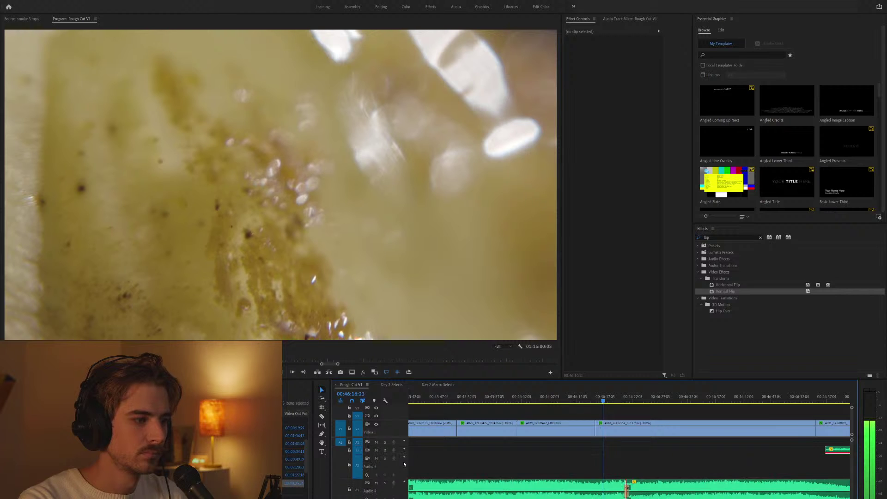
scroll(599, 452, up, 3)
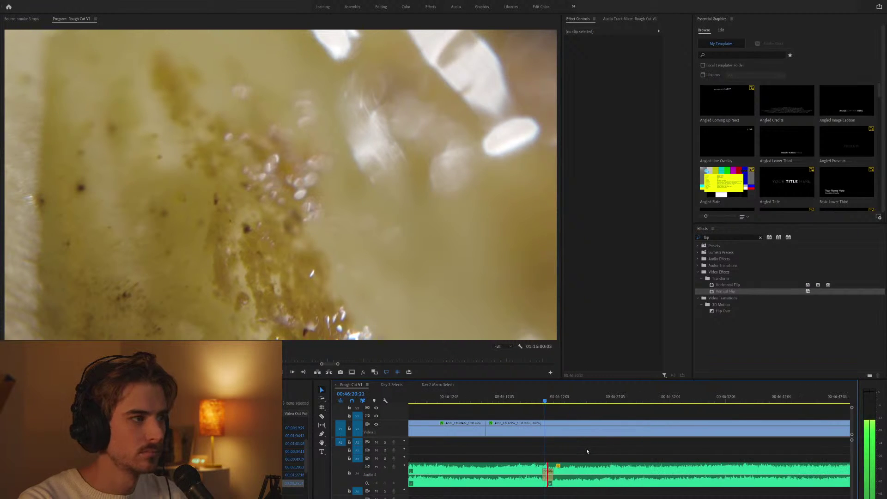
scroll(586, 448, down, 2)
key(space)
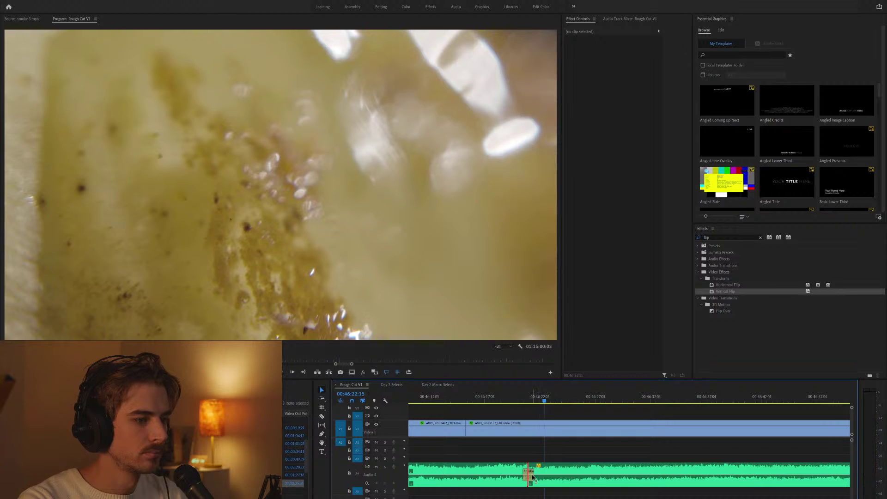
drag(526, 470, 459, 470)
Play the lengthened chant crossfade from about 00:46:16 to 00:46:53 to check how smoothly it blends.
drag(495, 403, 481, 403)
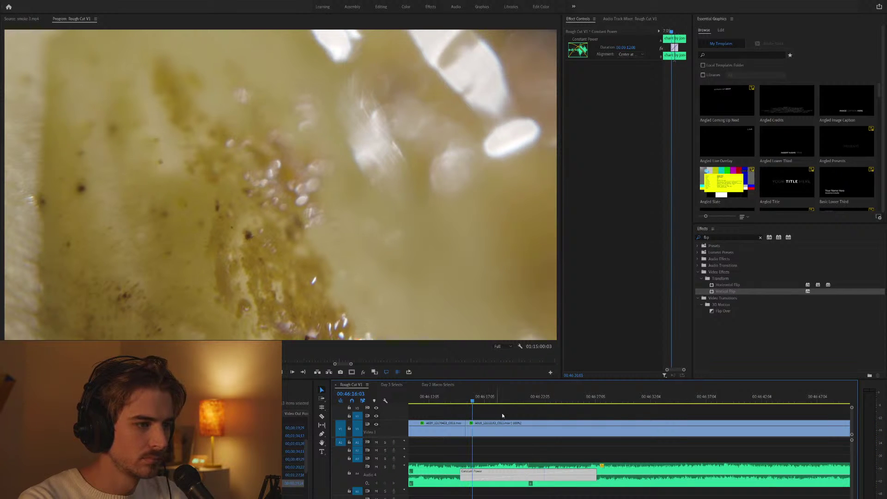
key(space)
key(minus)
key(minus)
key(minus)
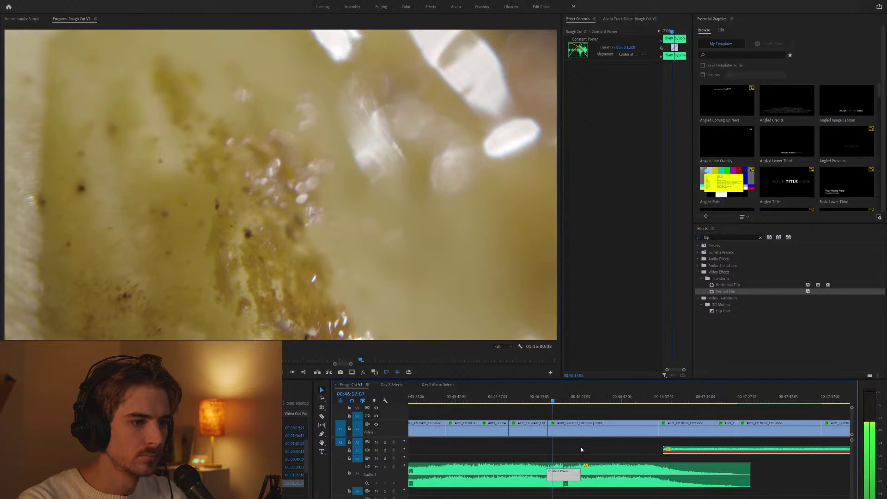
scroll(581, 447, down, 2)
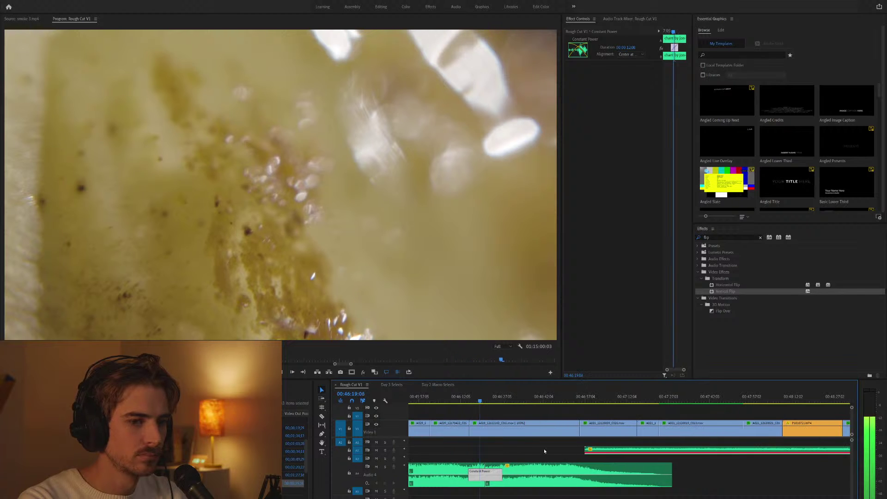
scroll(544, 441, down, 2)
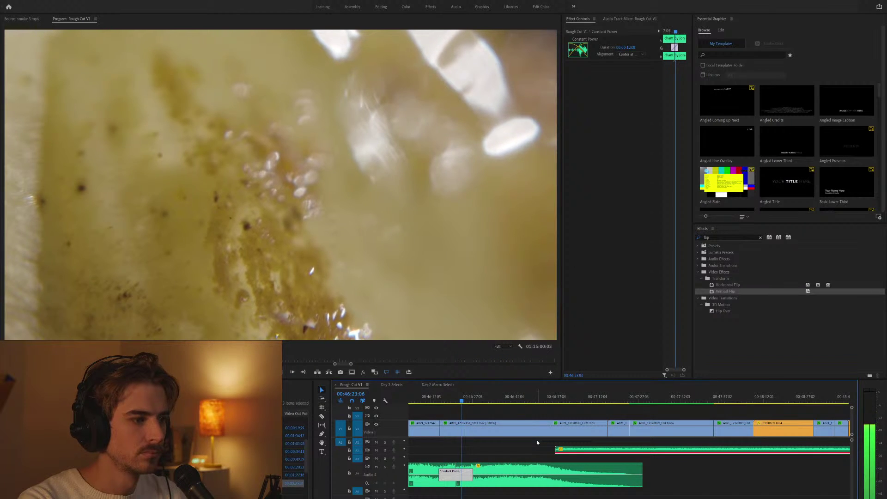
scroll(538, 445, down, 1)
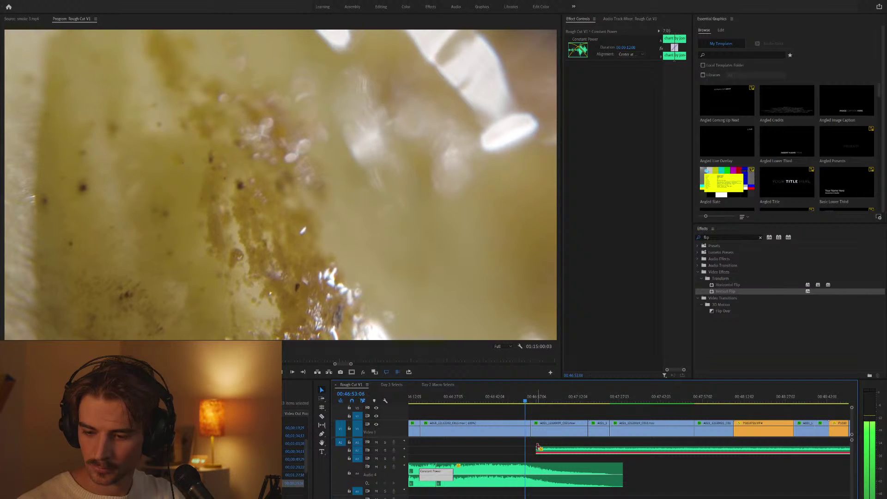
Play the handover from the fading chant to the next ambient clip, from about 00:46:57 to 00:47:15:23.
key(equal)
key(equal)
key(minus)
key(minus)
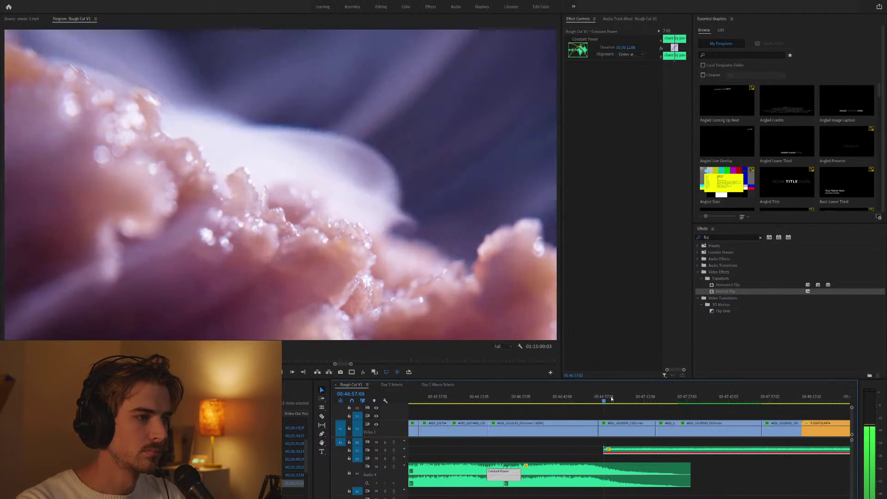
key(minus)
key(minus)
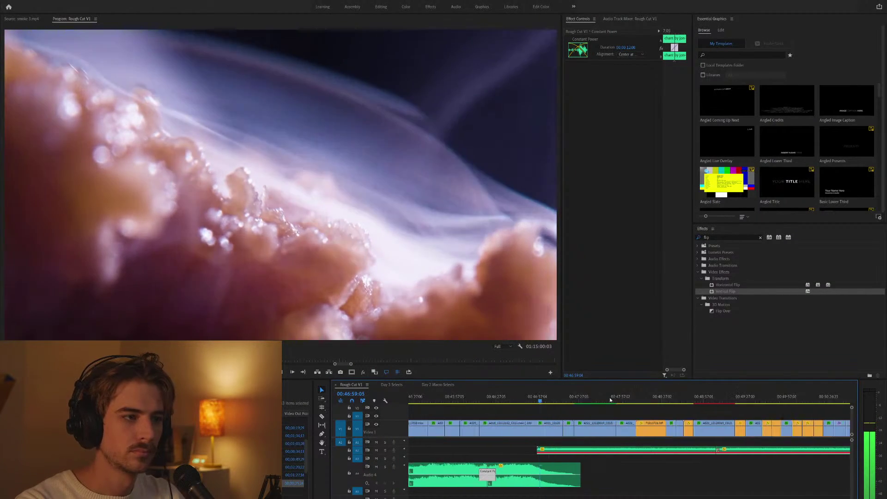
key(minus)
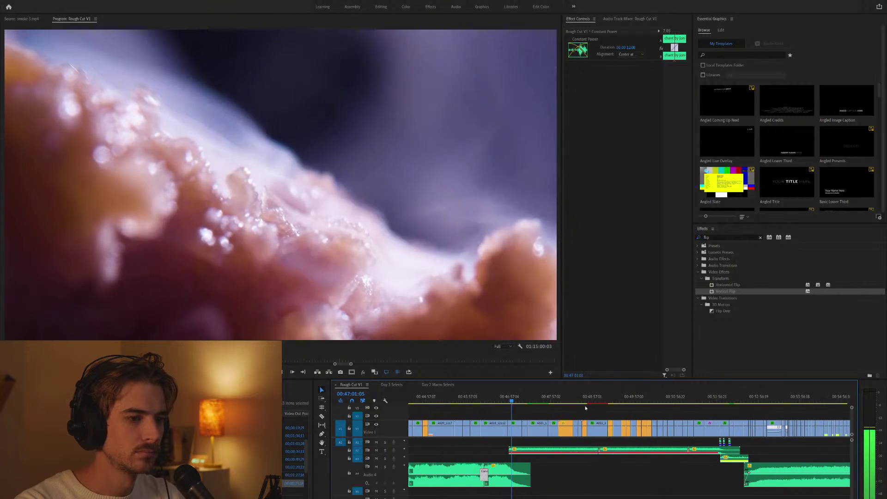
scroll(571, 409, down, 2)
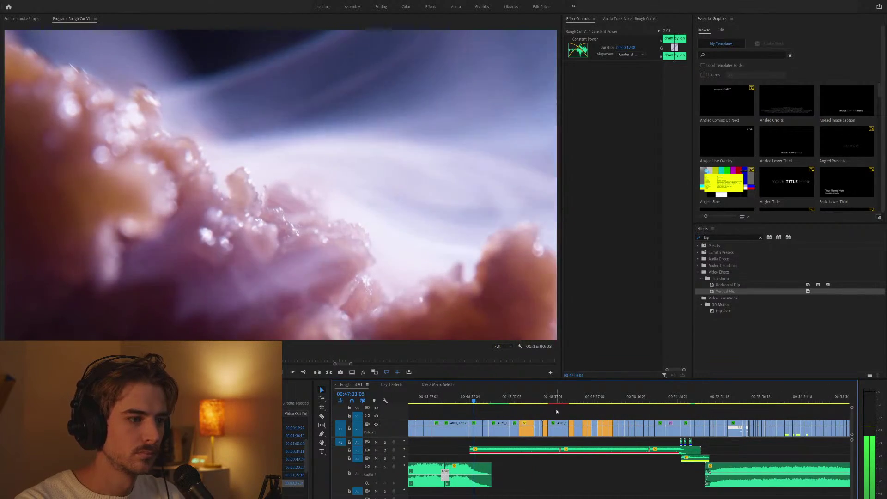
key(equal)
key(equal)
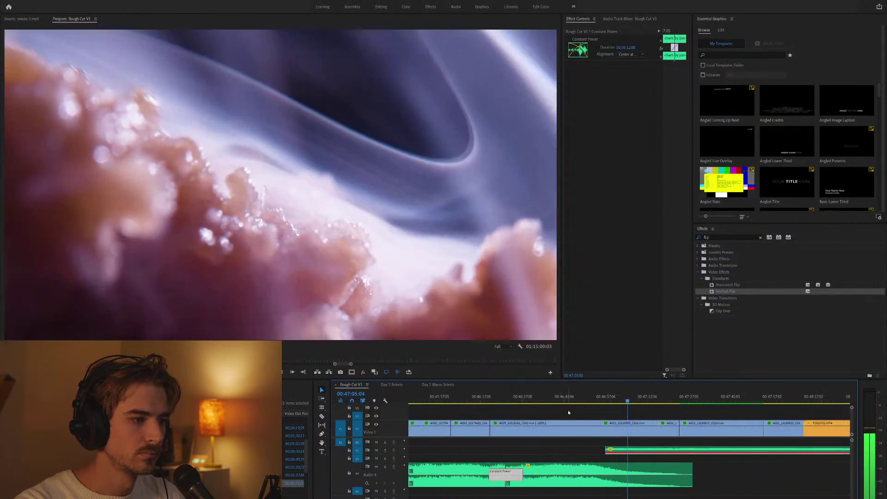
key(equal)
scroll(645, 412, left, 3)
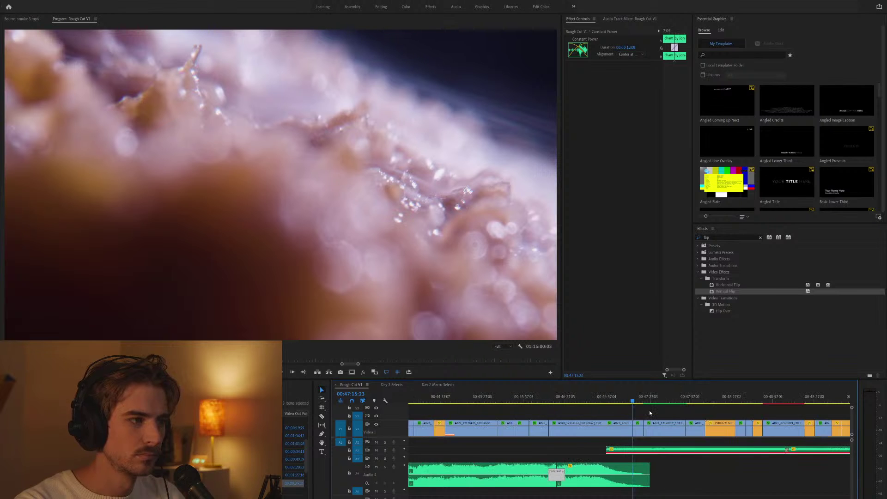
scroll(645, 406, right, 3)
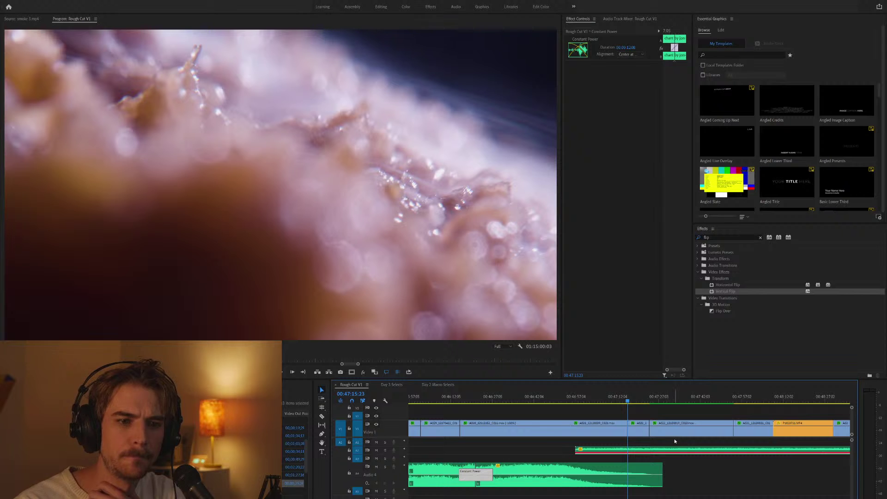
Go to 00:47:24:23 near the start of the blue macro shot and play it.
scroll(674, 439, down, 5)
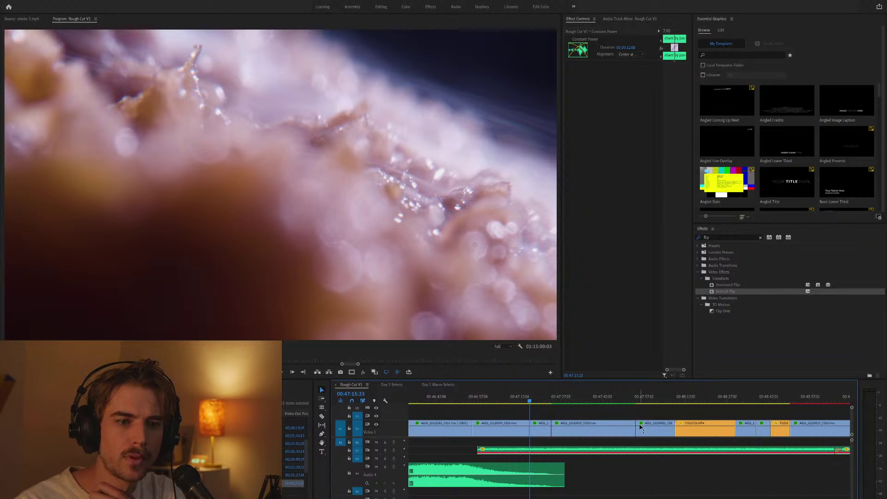
scroll(640, 427, down, 3)
click(503, 401)
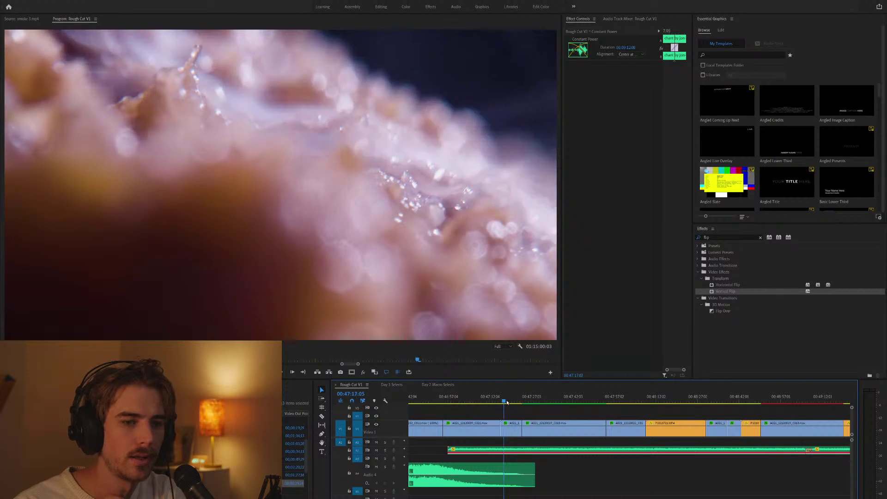
click(526, 402)
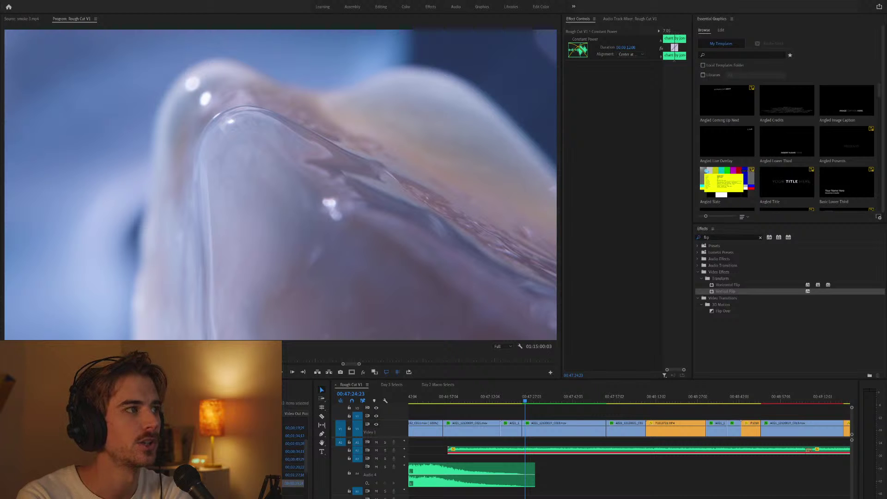
click(558, 326)
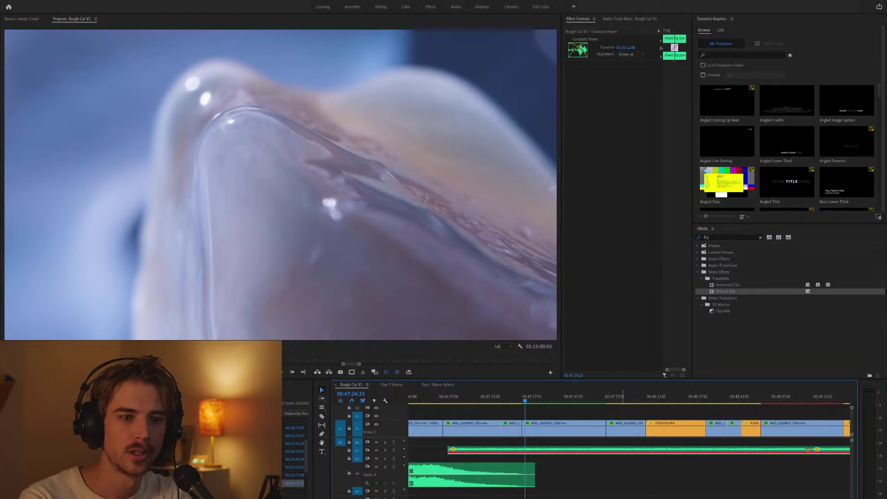
key(space)
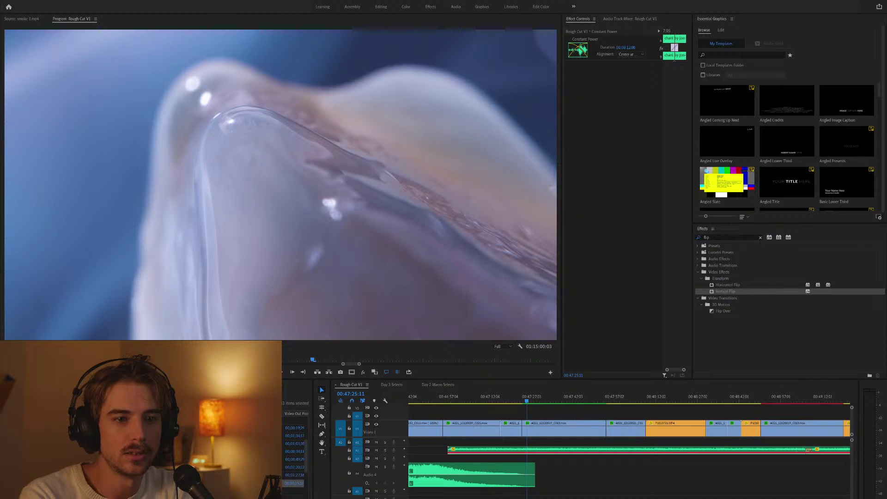
Play the end of the fading chant into the blue macro shot, from 00:47:18:12 to 00:47:25:04.
click(678, 473)
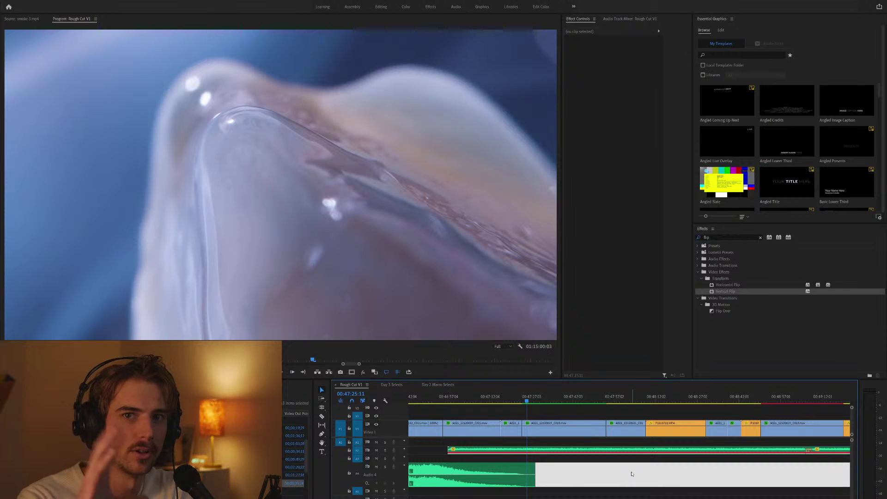
click(508, 400)
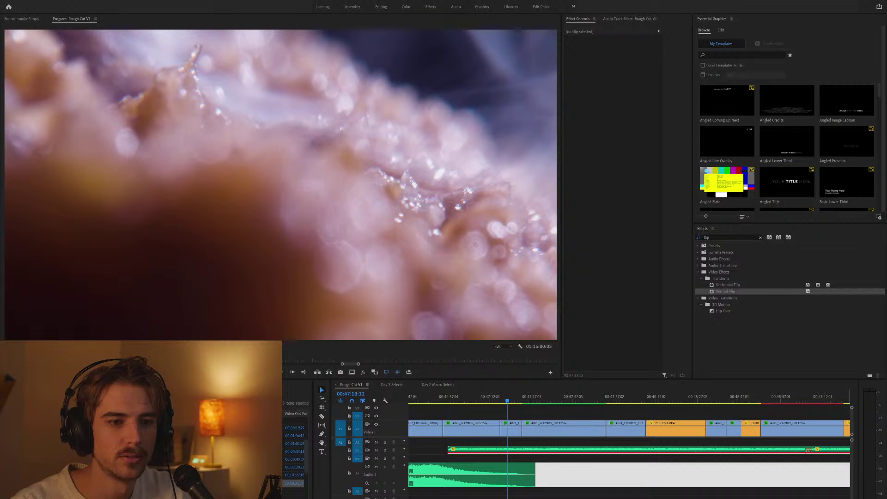
click(661, 410)
key(space)
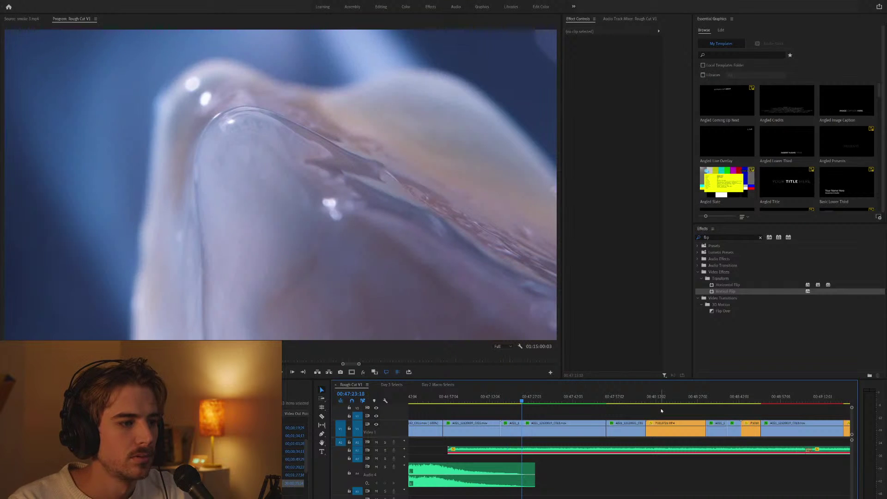
key(space)
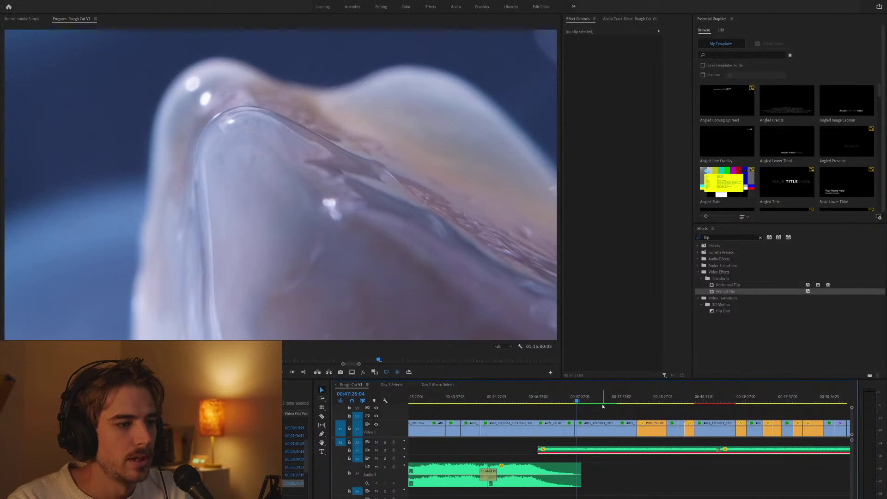
Expand the Audio 2 track to show its waveforms and go through the blue macro footage to about 00:47:56.
key(backslash)
scroll(601, 404, down, 2)
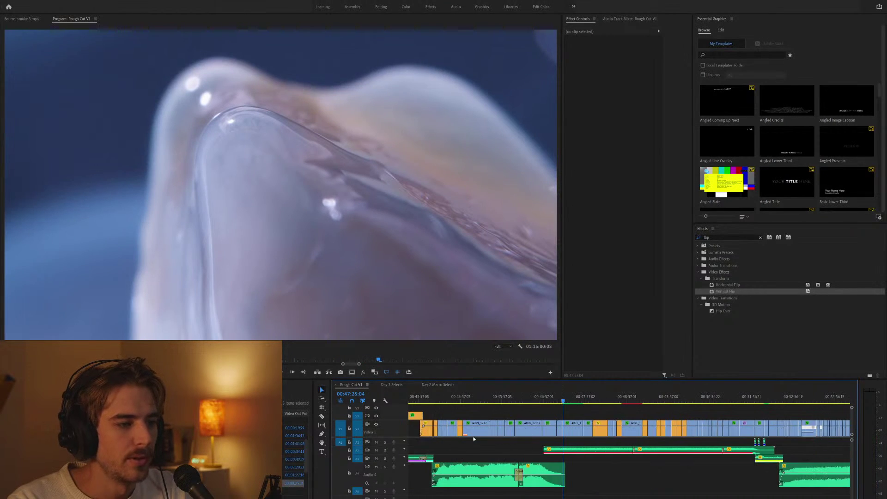
double_click(403, 451)
click(579, 401)
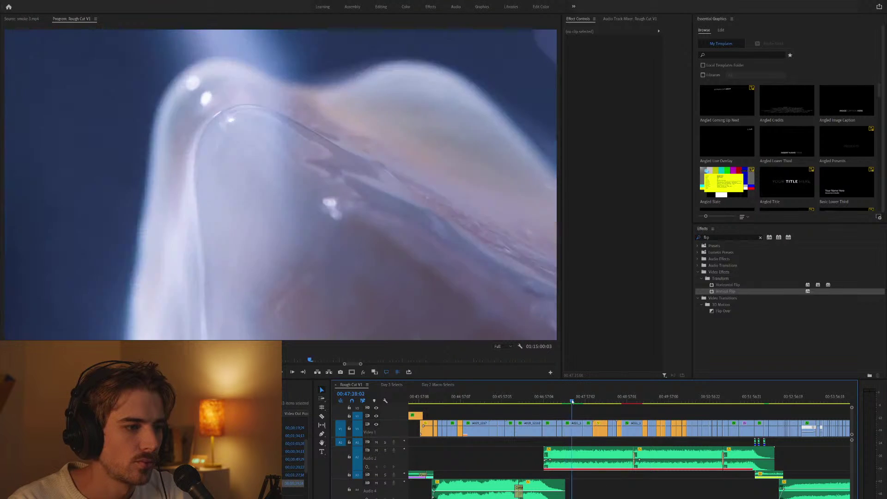
click(629, 406)
key(=)
key(=)
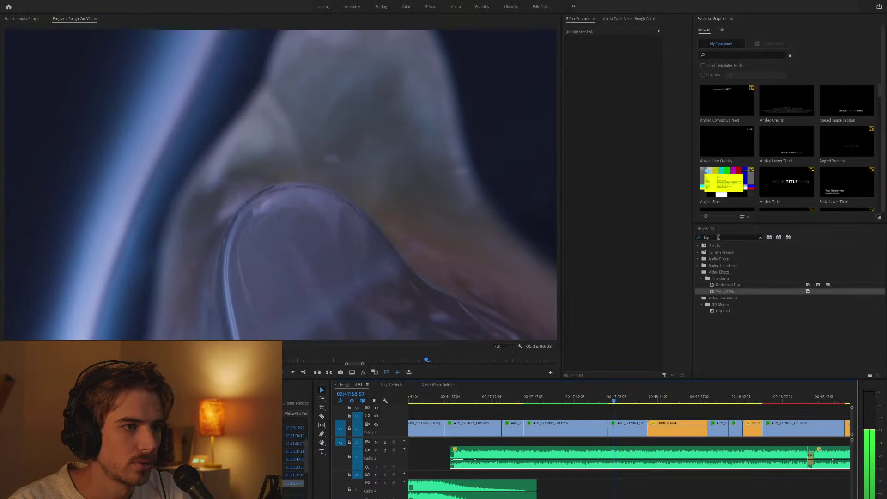
Clear the flip search term from the effects search.
key(shift+7)
key(BackSpace)
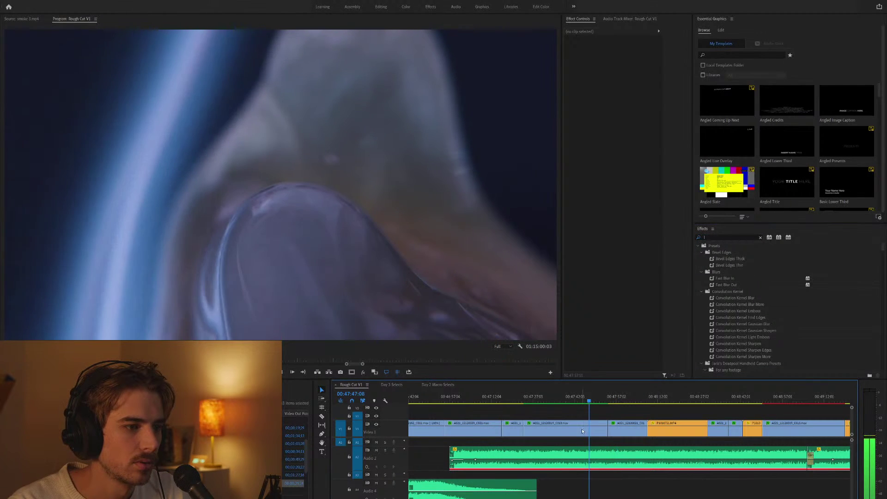
Play back the stabilized clip starting at 00:47:24 in the Rough Cut V1 sequence and examine its motion.
click(582, 431)
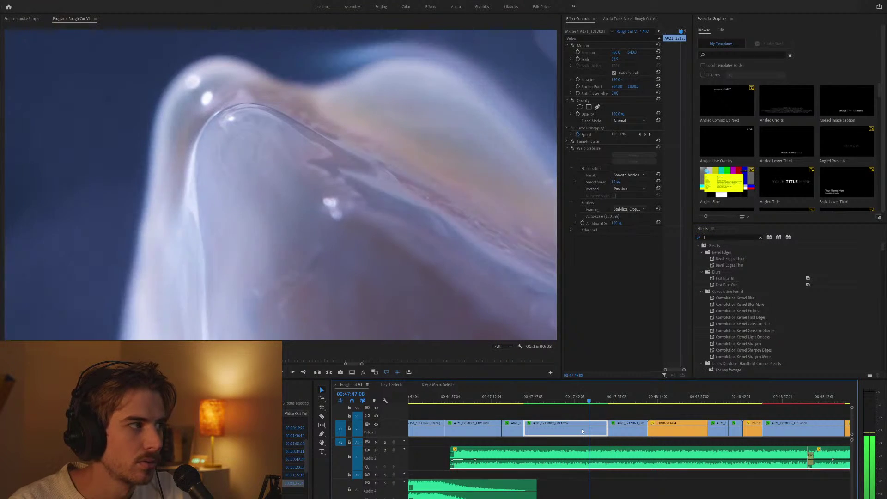
key(Up)
key(space)
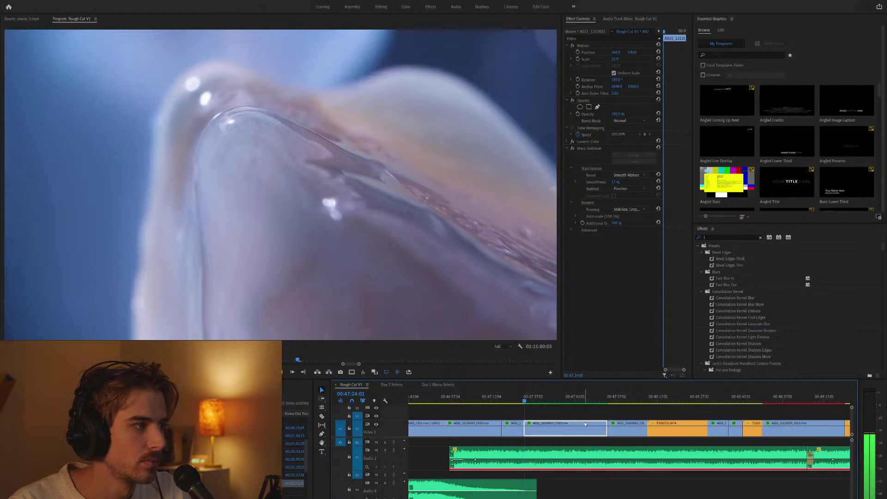
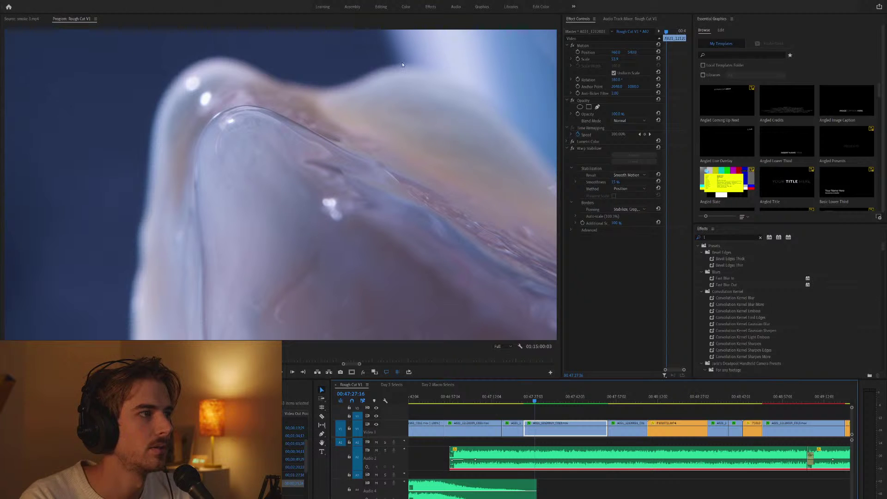
click(559, 408)
key(space)
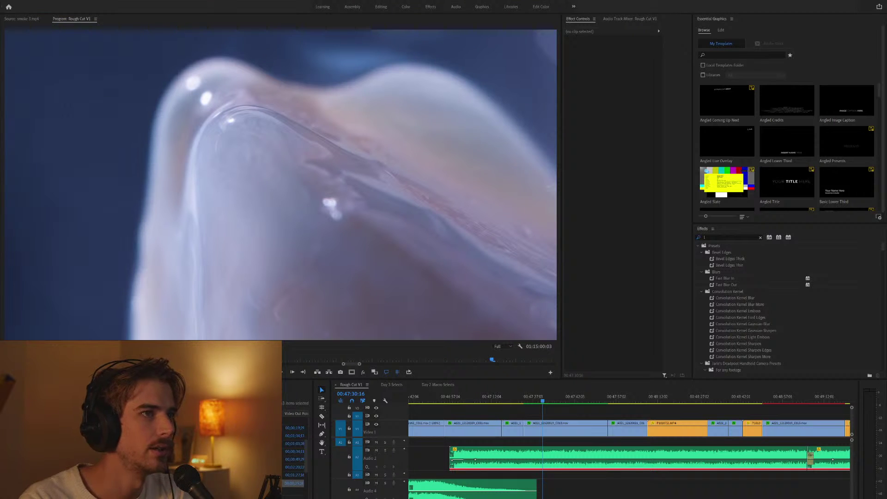
click(596, 475)
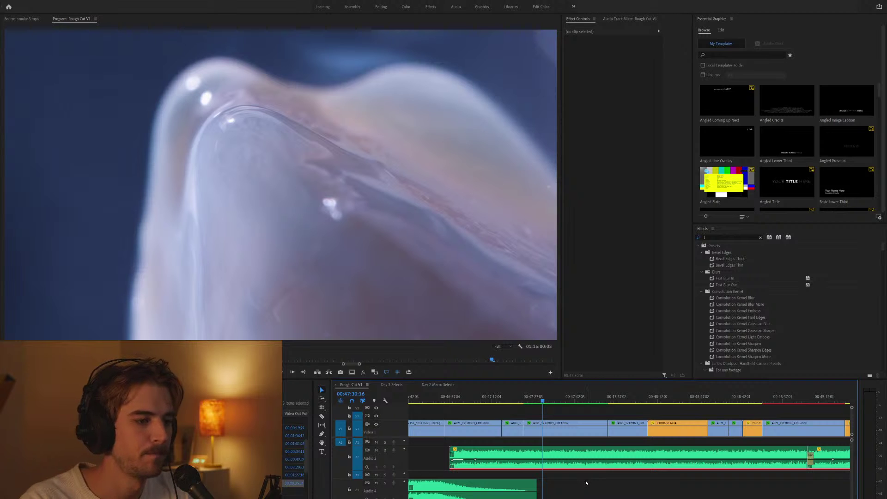
click(545, 488)
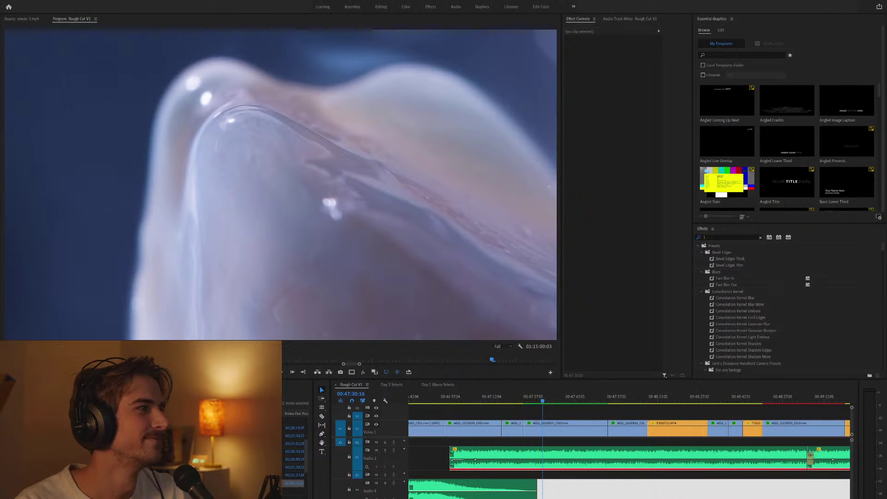
key(space)
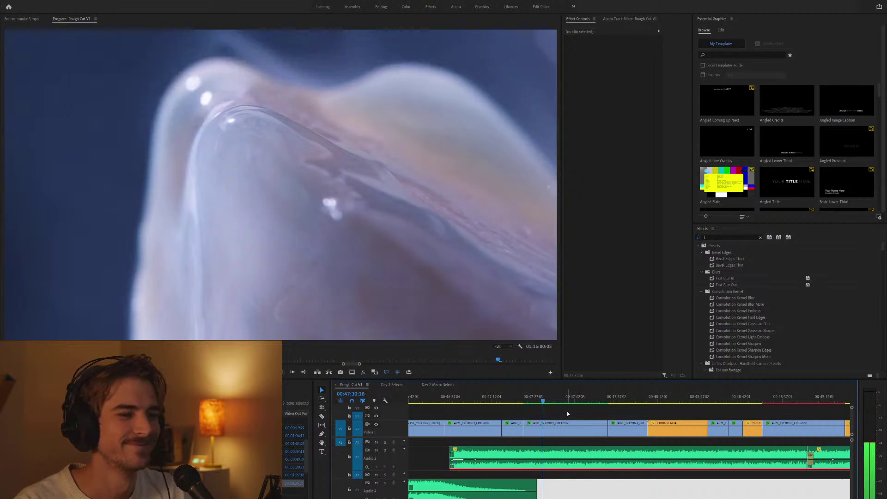
key(minus)
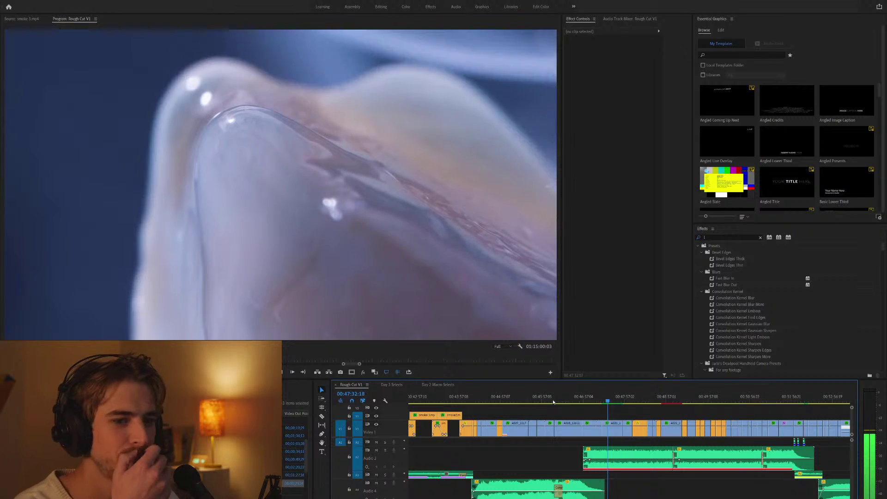
key(equal)
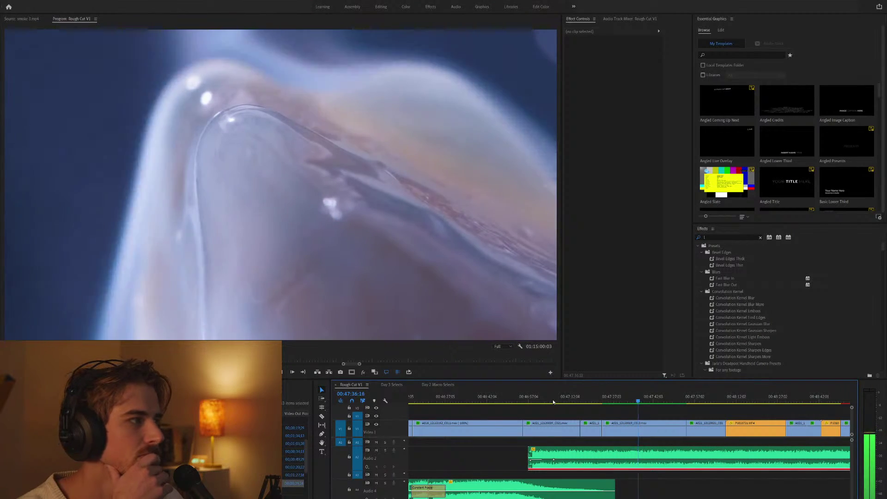
key(minus)
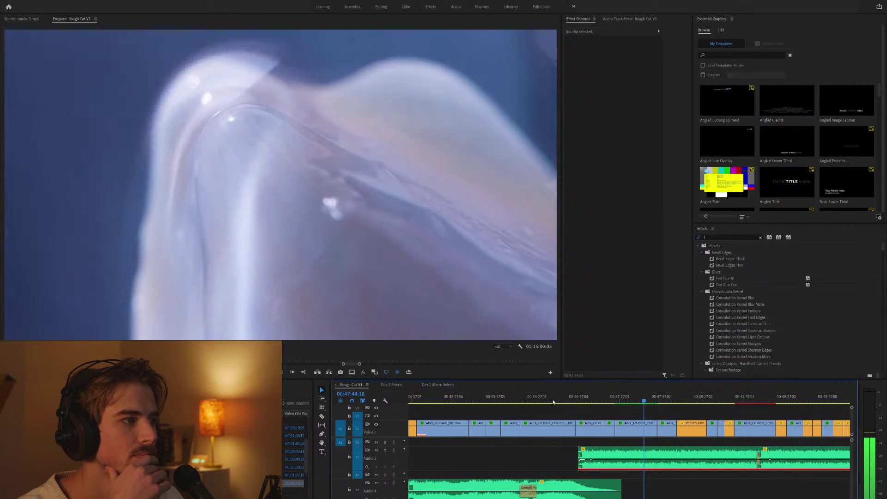
key(equal)
key(equal)
key(equal)
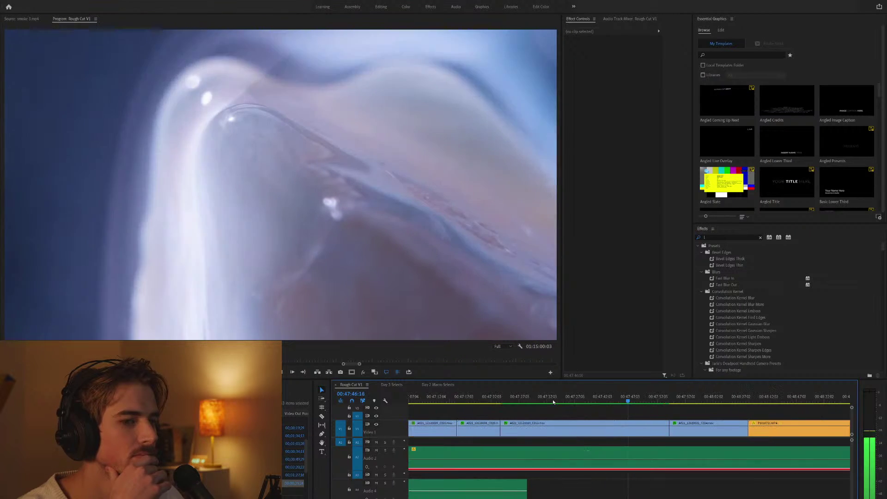
key(space)
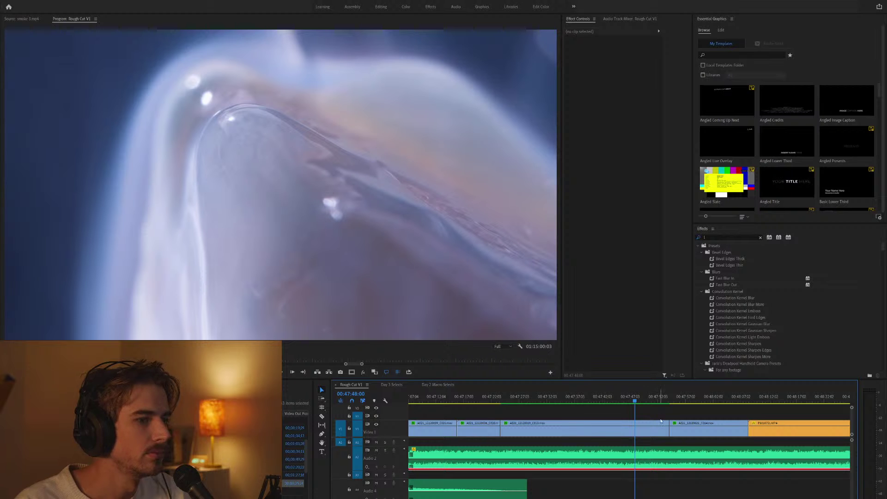
key(space)
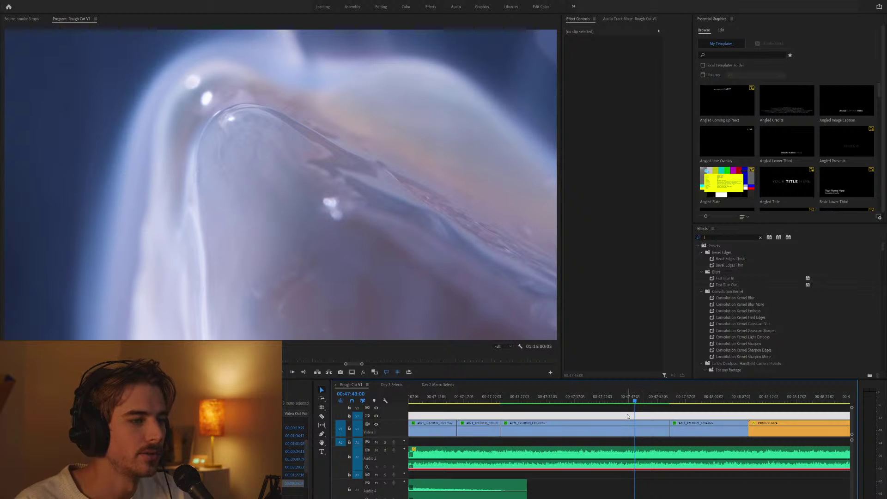
Find Warp Stabilizer with the effects search "warp" and apply it to the blue clip at 00:47:55 on the Video 1 track.
key(minus)
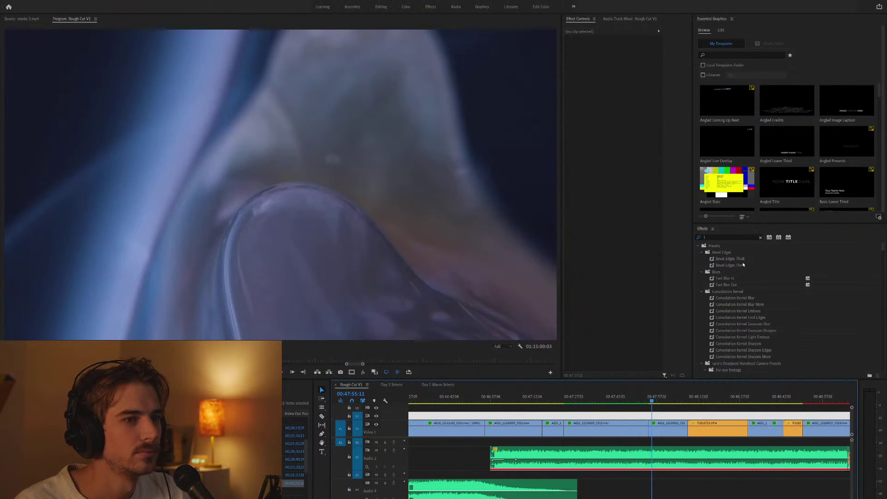
click(761, 237)
text(war)
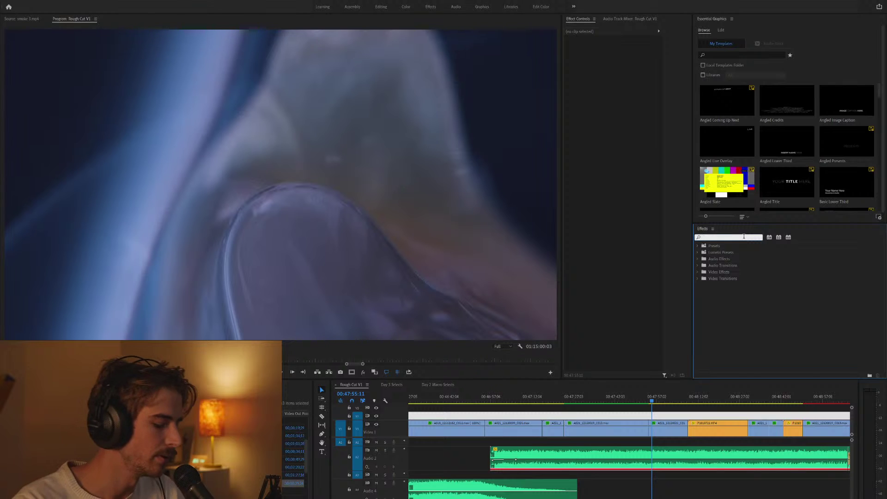
text(p)
drag(729, 284, 680, 420)
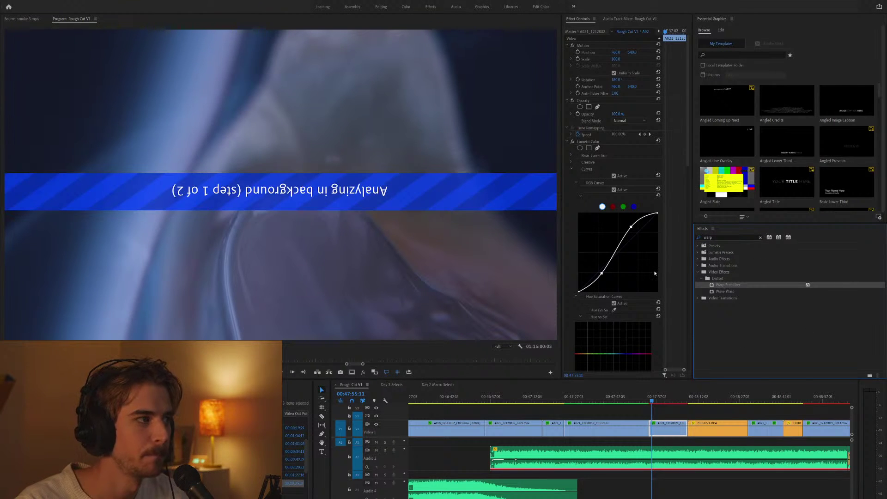
click(567, 141)
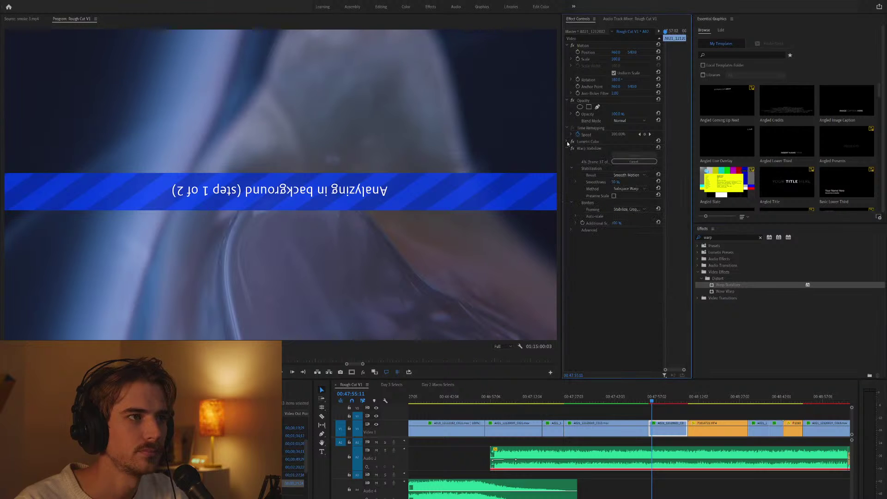
click(627, 181)
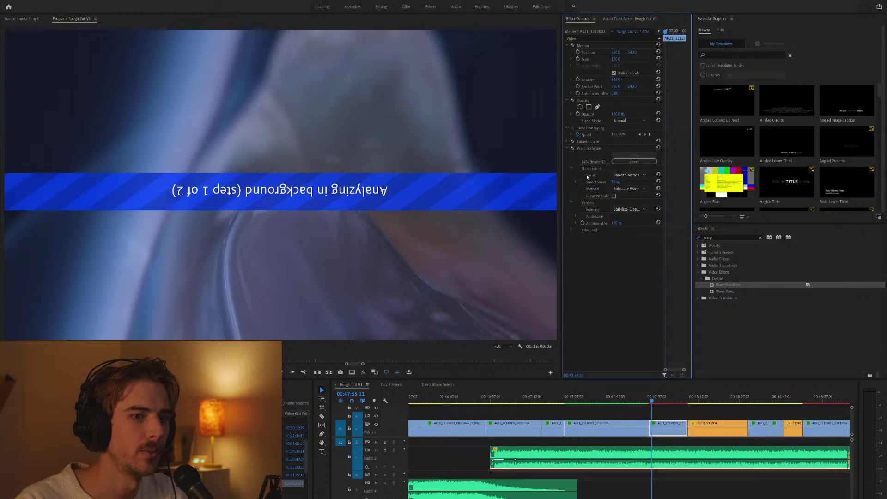
click(697, 413)
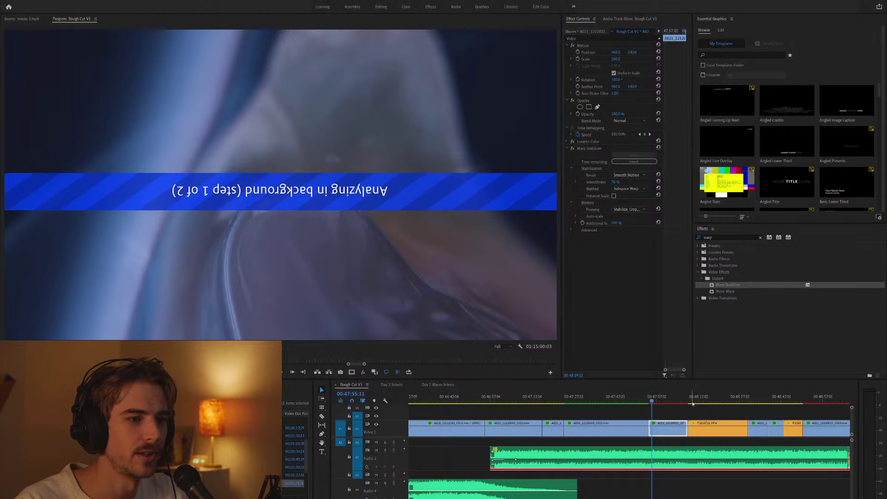
Examine the cut between the newly stabilized clip and the following orange clip frame by frame around 00:48:09.
key(Down)
key(equal)
key(Left)
key(Left)
key(Left)
key(Left)
key(Left)
key(Left)
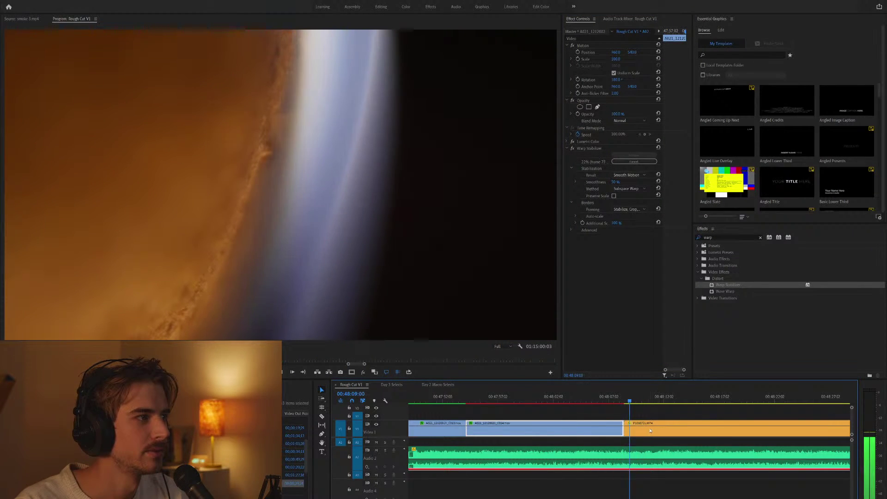
key(Right)
key(Right)
key(Right)
key(Right)
key(Right)
key(Right)
key(Right)
key(Right)
key(Right)
key(Right)
key(Right)
key(Right)
key(Right)
key(Right)
click(669, 435)
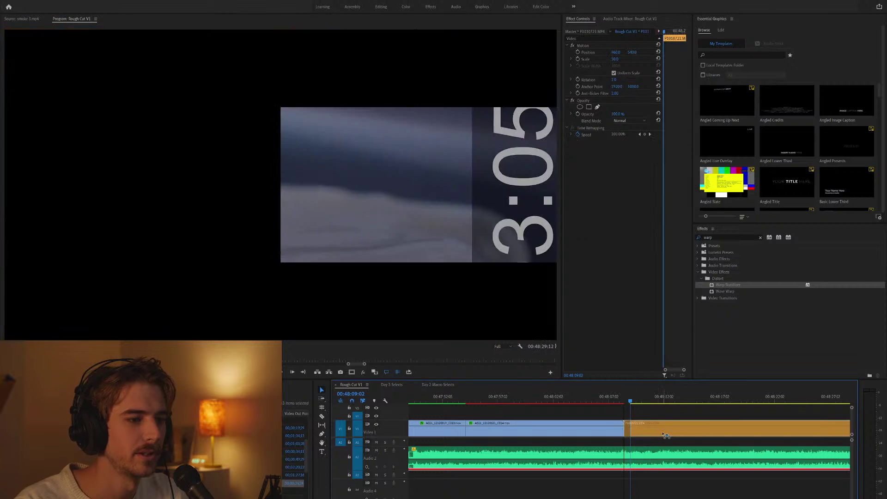
Play the sequence from 00:48:09 onward, skip ahead to the orange clip at 00:49:19:16, and look for further shaky shots.
key(minus)
key(space)
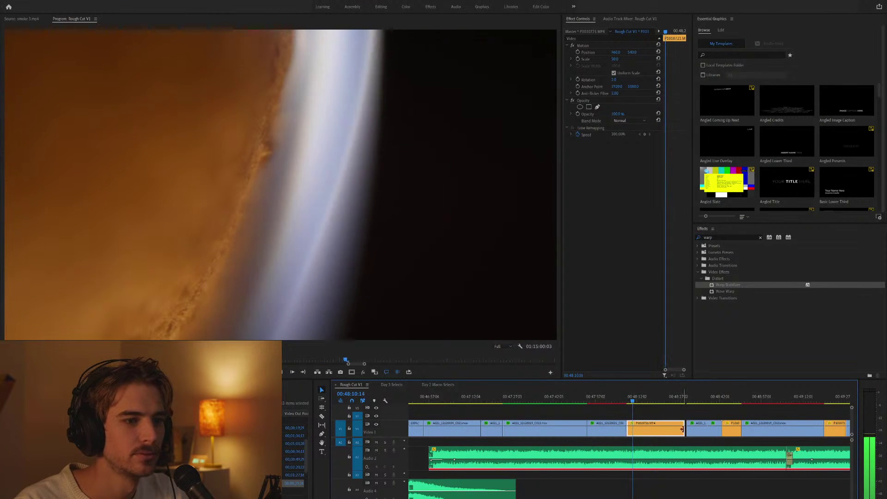
key(equal)
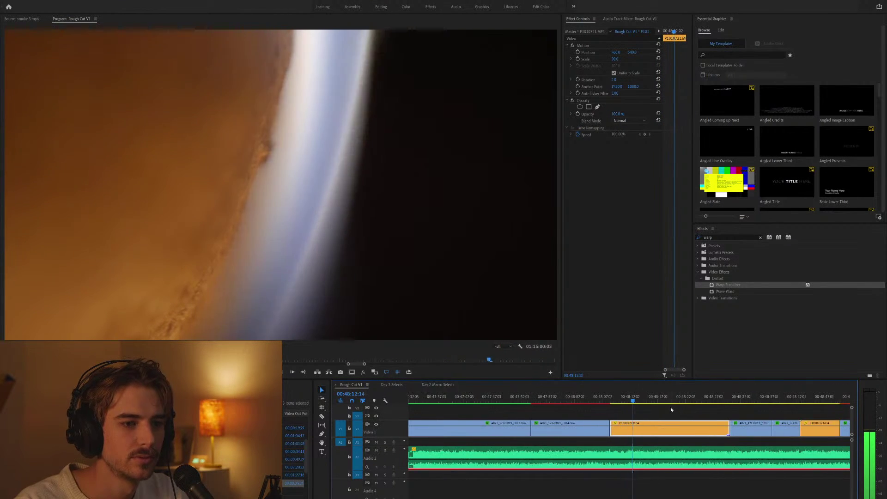
scroll(670, 409, down, 5)
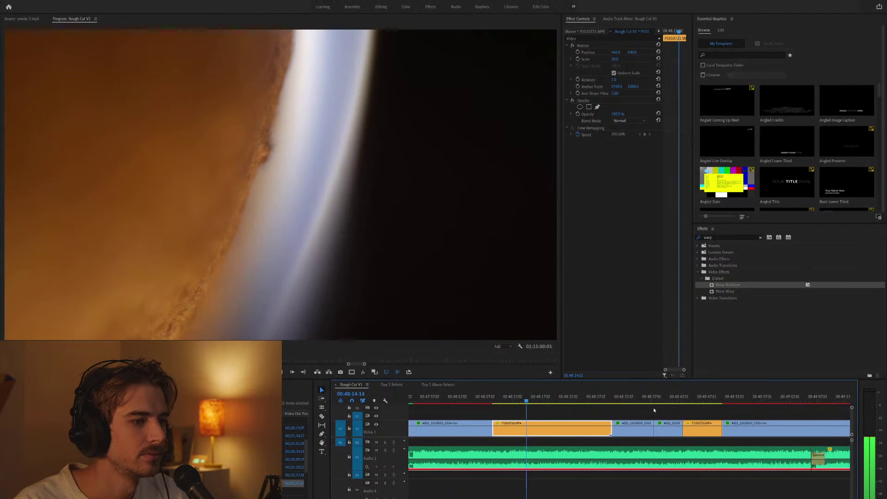
scroll(653, 407, down, 2)
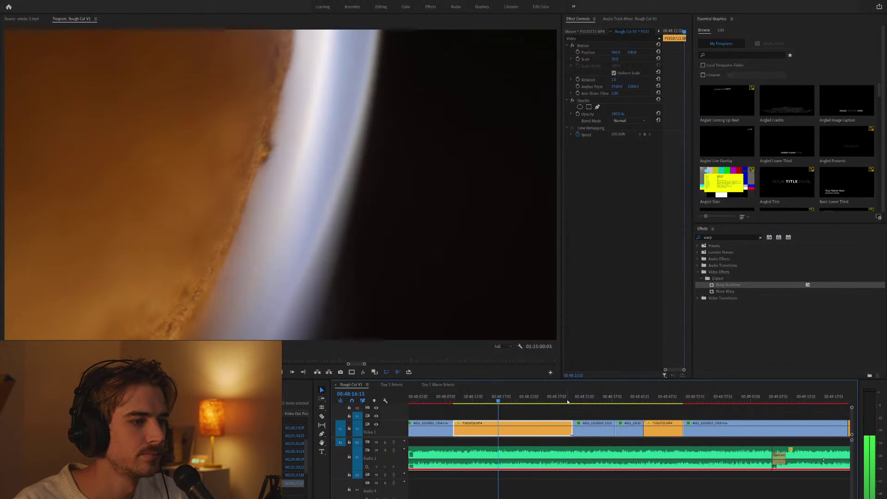
key(minus)
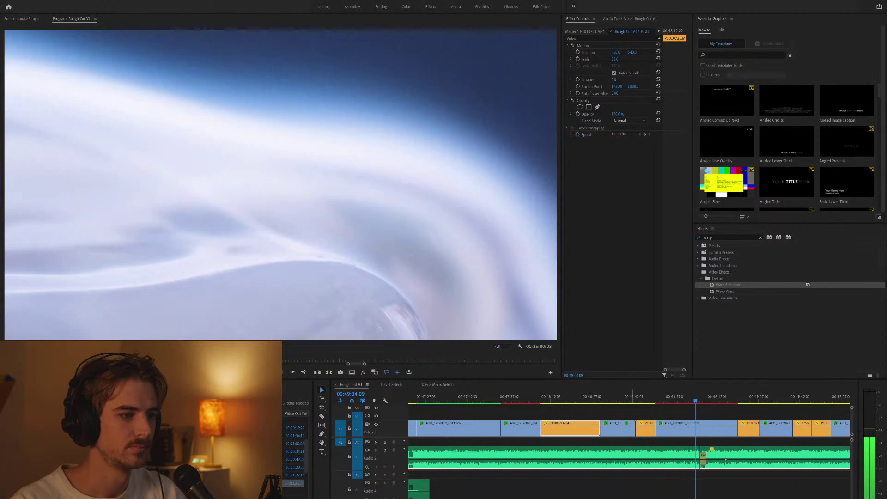
click(679, 496)
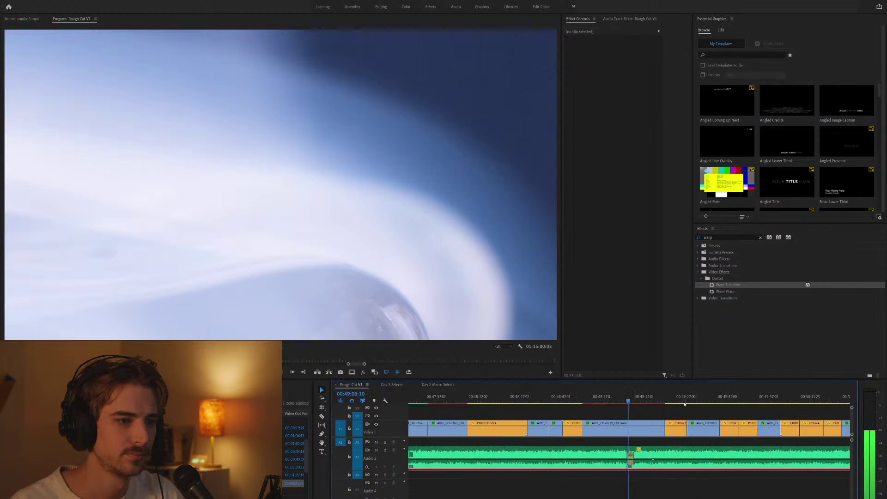
key(=)
click(713, 402)
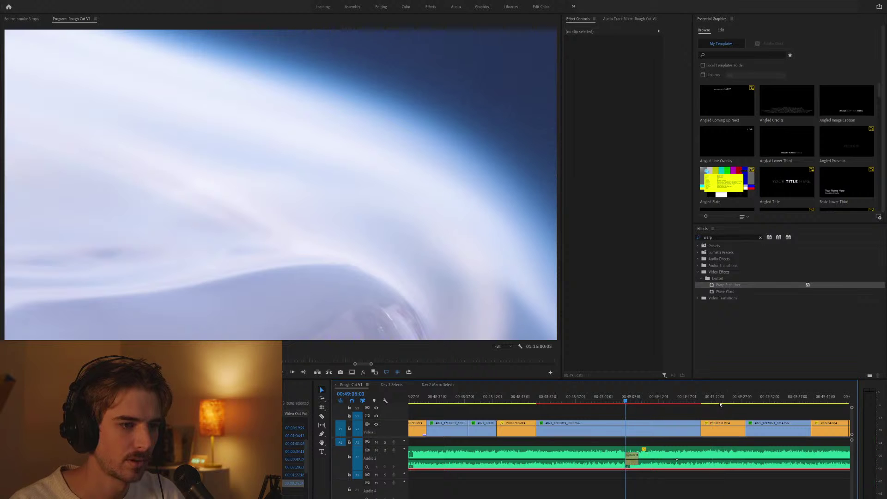
key(Up)
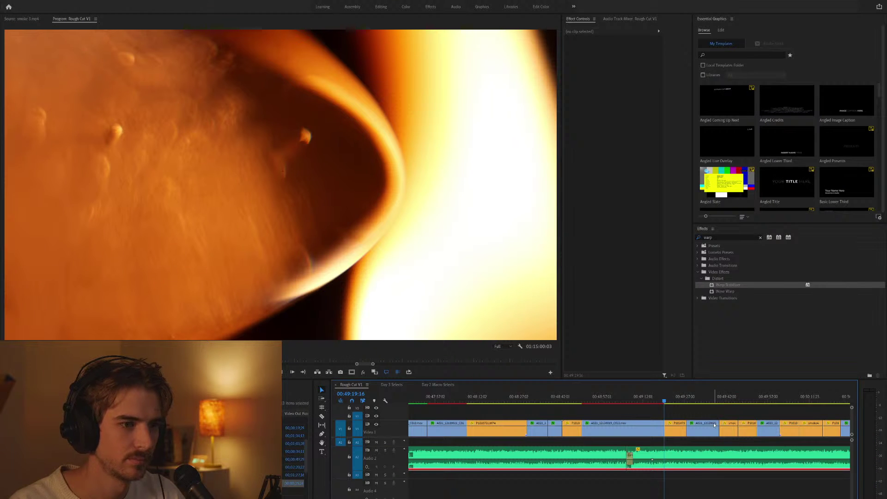
key(space)
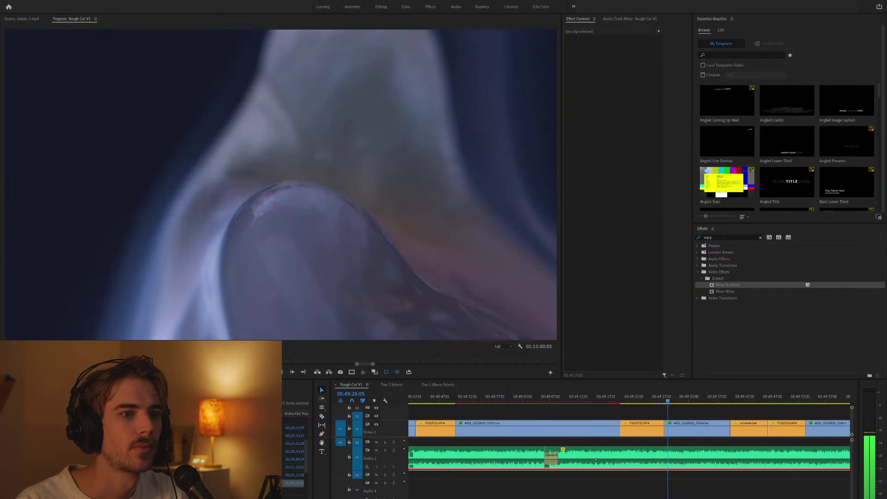
Apply Warp Stabilizer to the blue clip on Video 1 under the playhead at 00:49:33:05.
click(712, 435)
scroll(693, 424, right, 3)
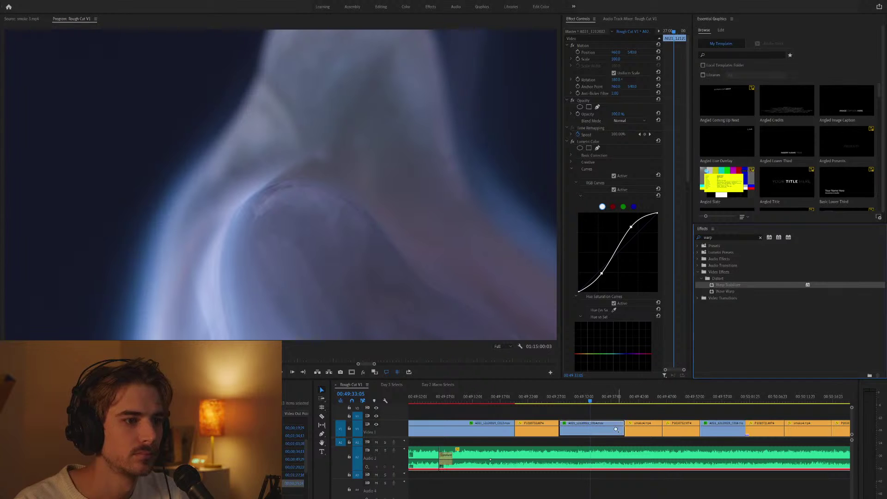
drag(613, 431, 613, 431)
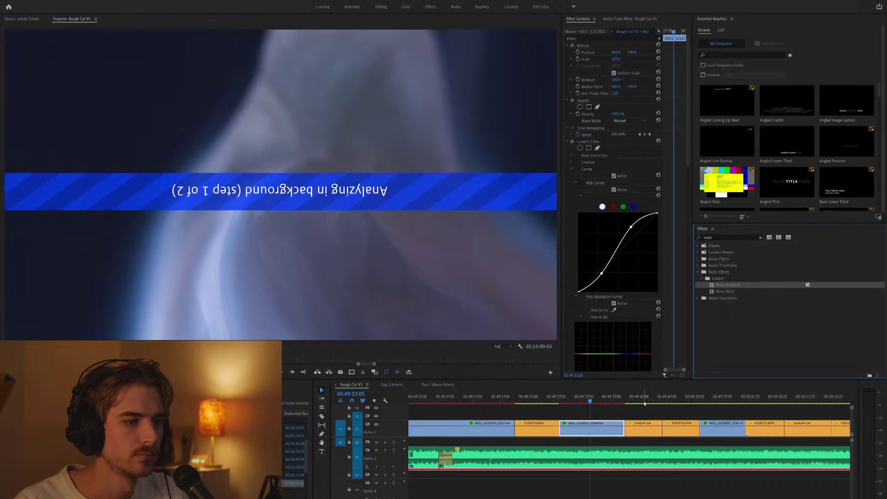
Find Vertical Flip with the effects search "flip" and apply it to the orange clip on Video 1 at 00:49:50:09.
key(Down)
key(minus)
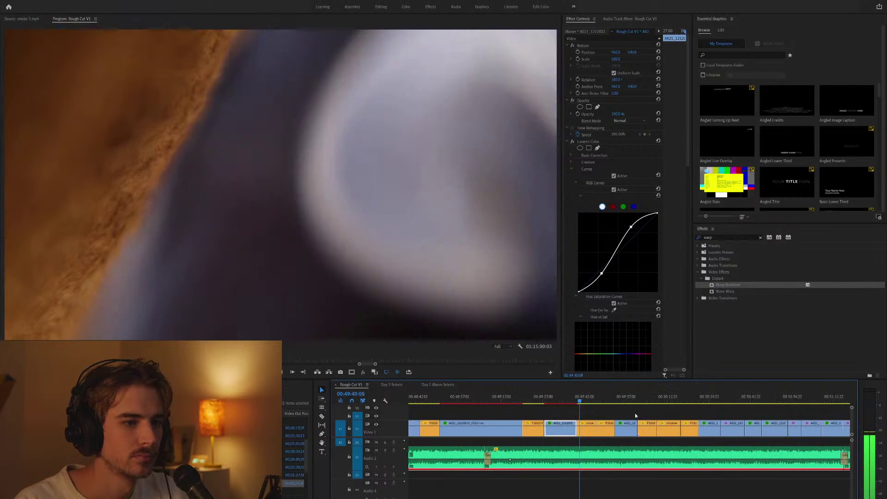
key(equal)
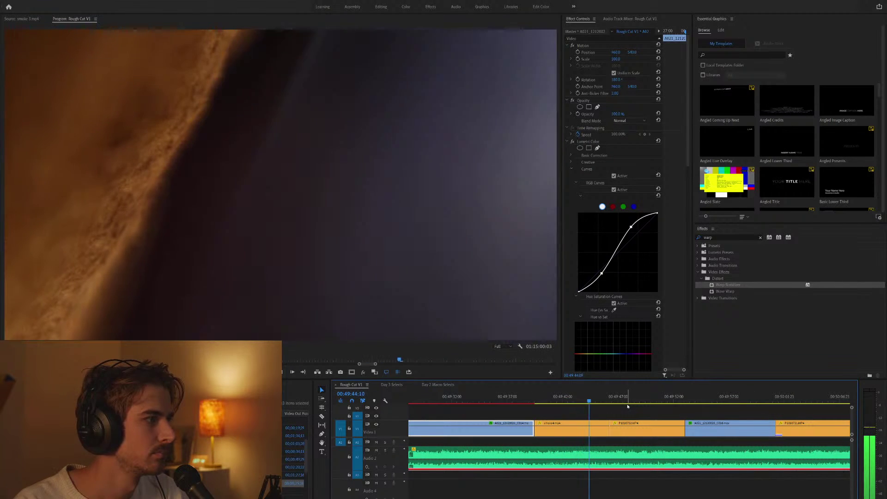
scroll(627, 406, right, 3)
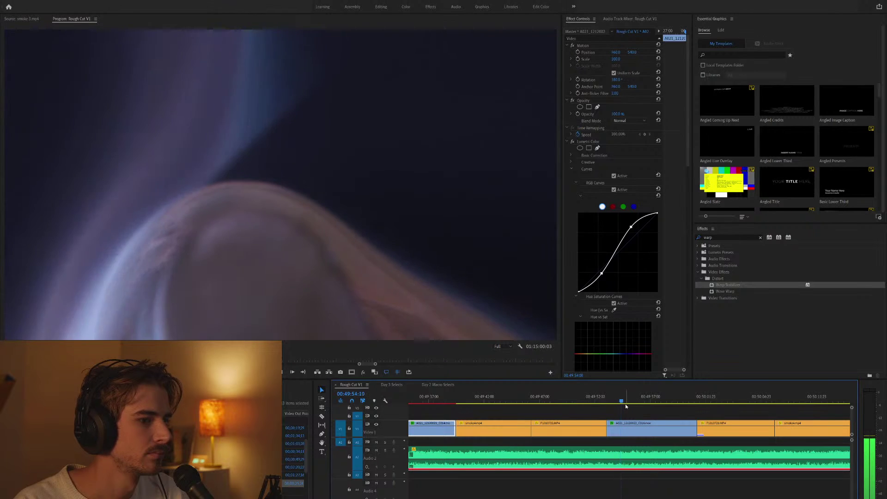
click(580, 419)
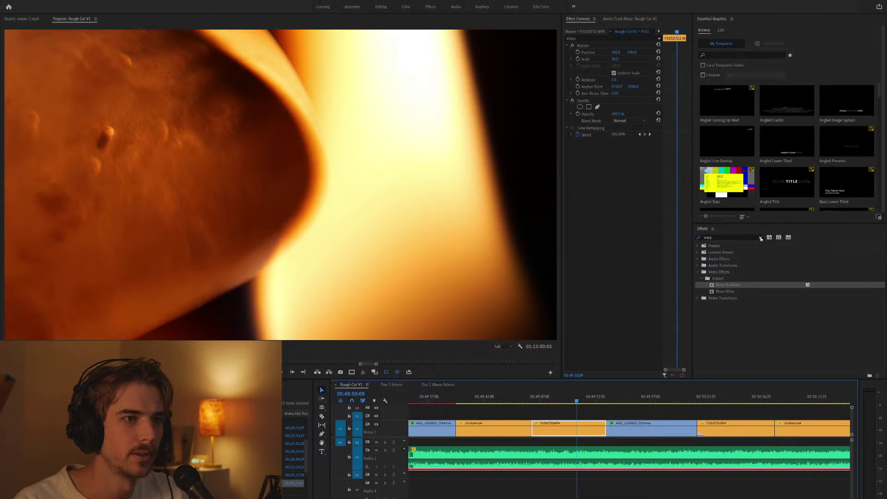
text(flip)
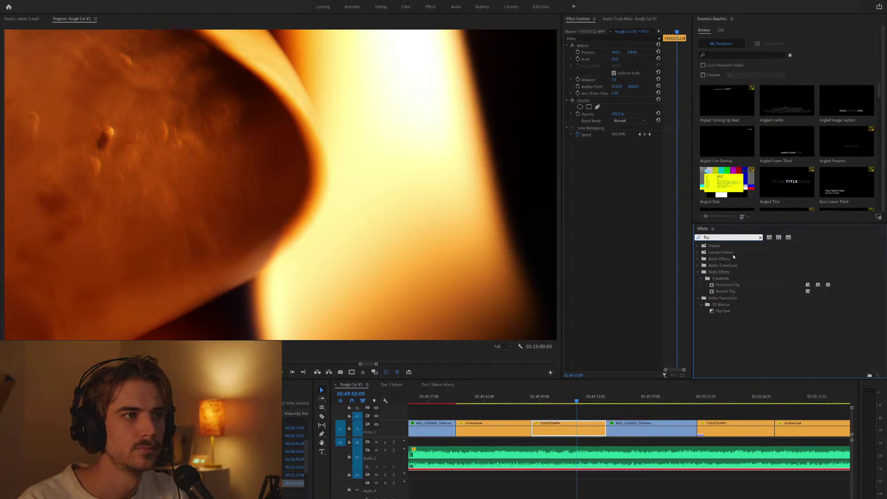
drag(730, 290, 589, 433)
Play the sequence from the flipped orange clip to about 00:50:25 and look for shaky shots.
key(space)
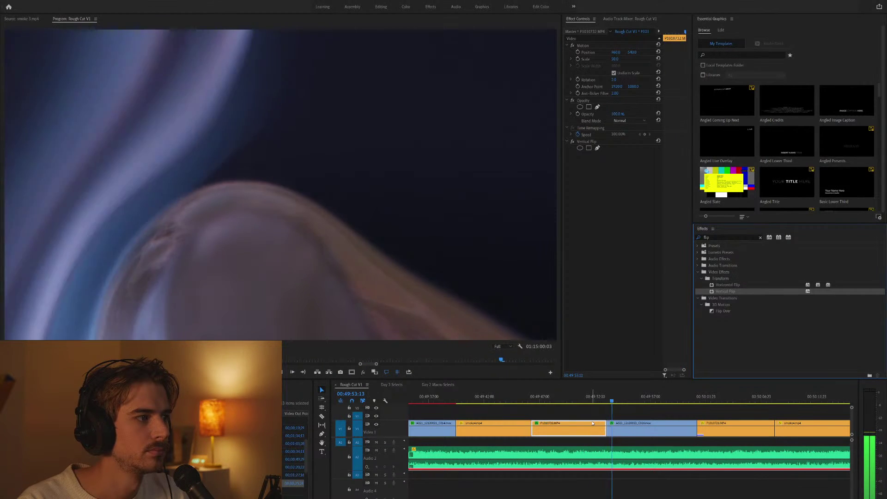
click(654, 416)
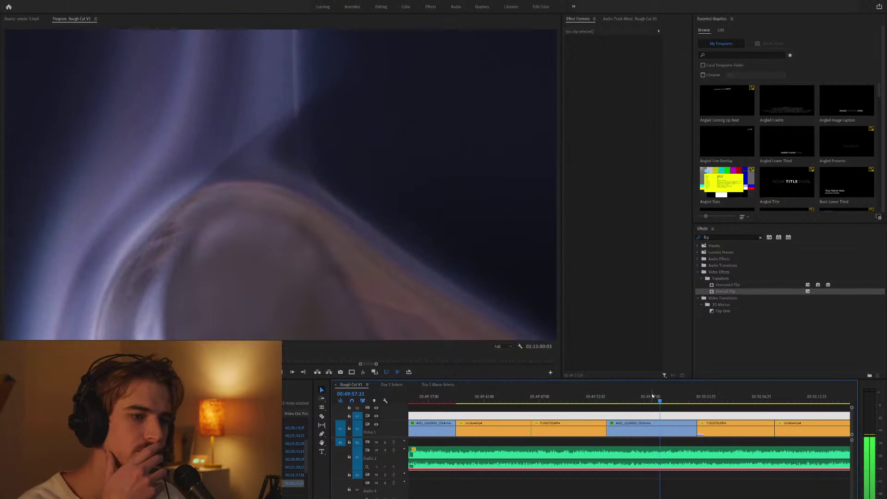
key(minus)
key(minus)
key(minus)
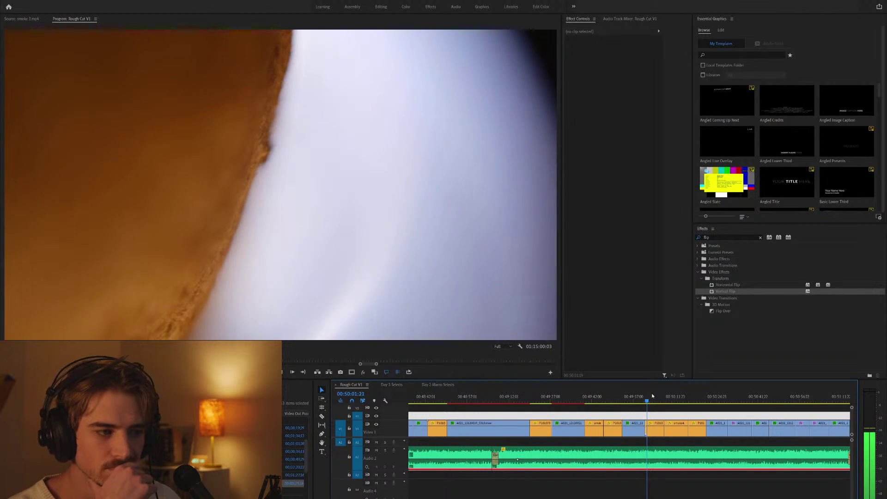
key(equal)
key(equal)
key(minus)
key(minus)
key(minus)
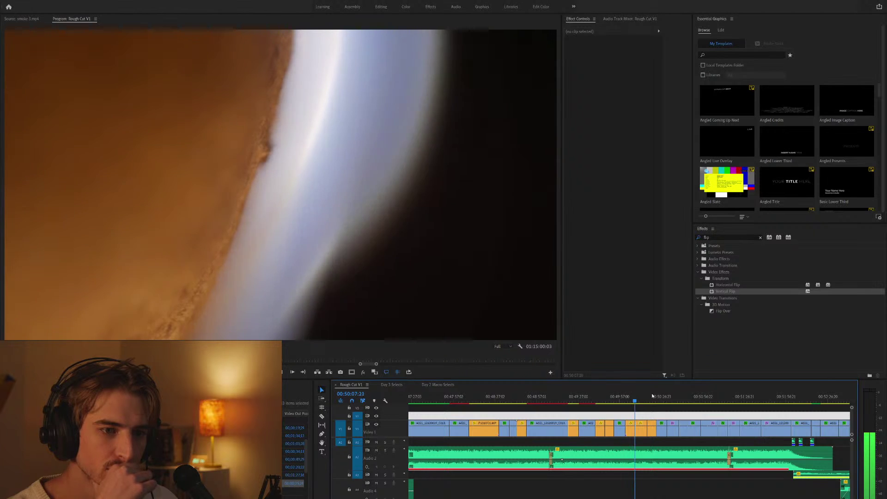
key(equal)
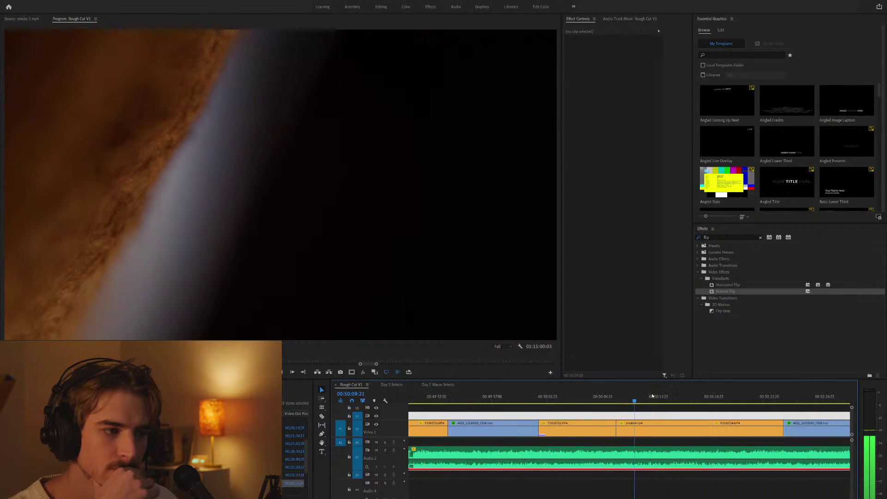
key(minus)
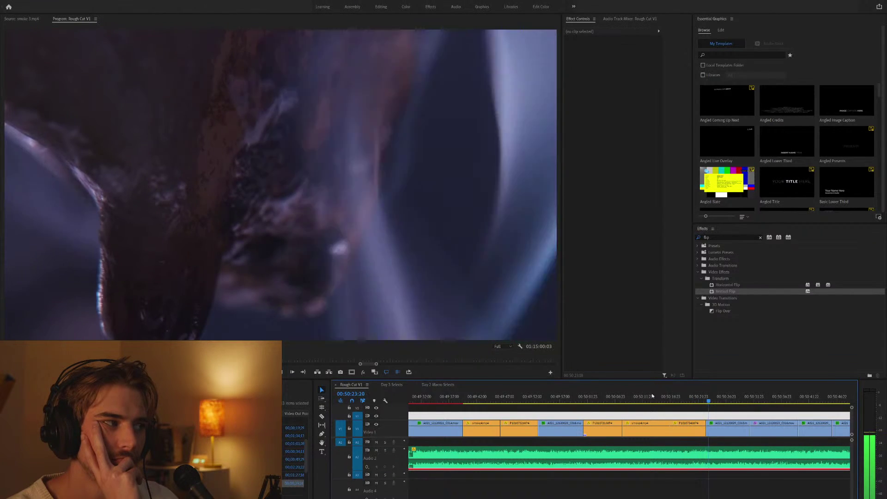
key(equal)
key(equal)
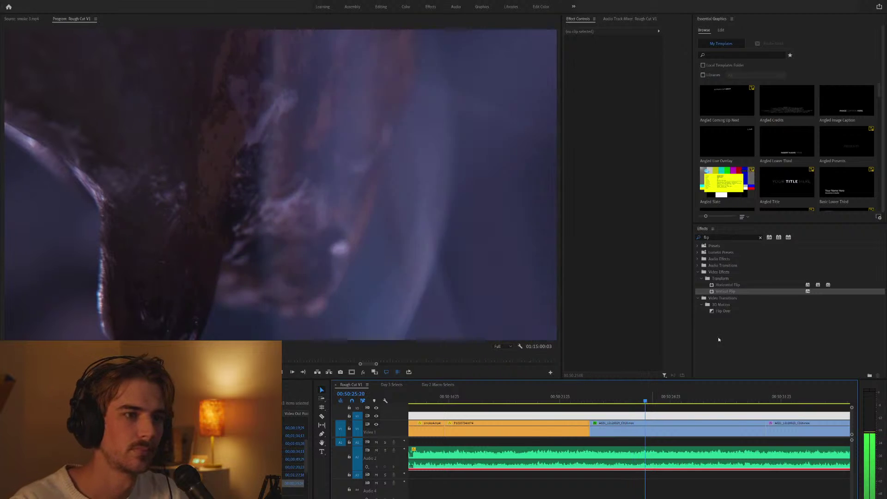
Find Warp Stabilizer with the effects search "warp" and apply it to the blue clip on Video 1 at 00:50:25:23.
click(761, 237)
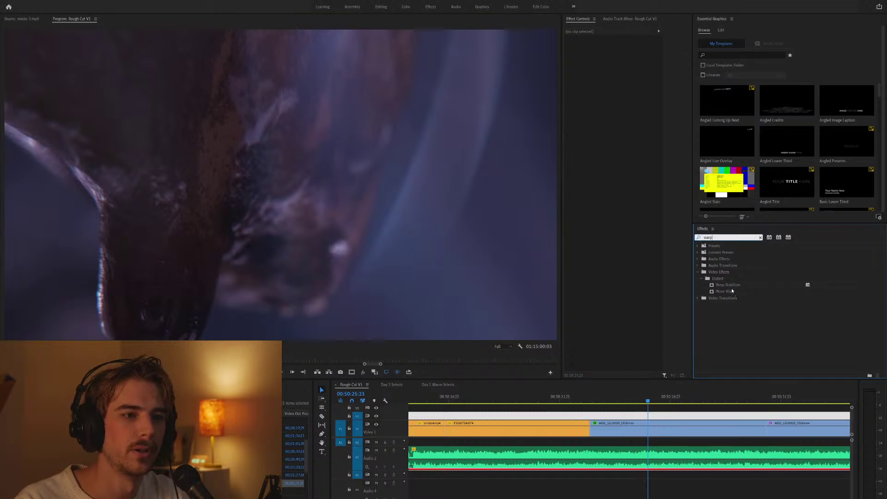
click(702, 434)
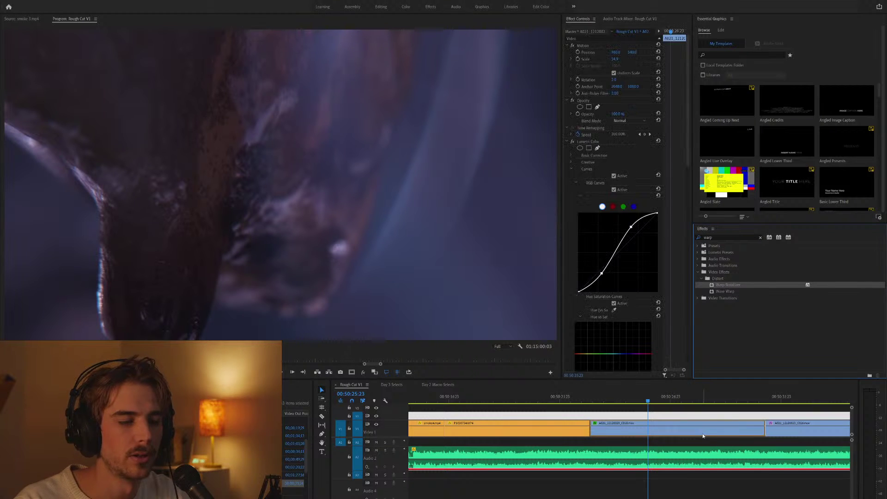
click(566, 141)
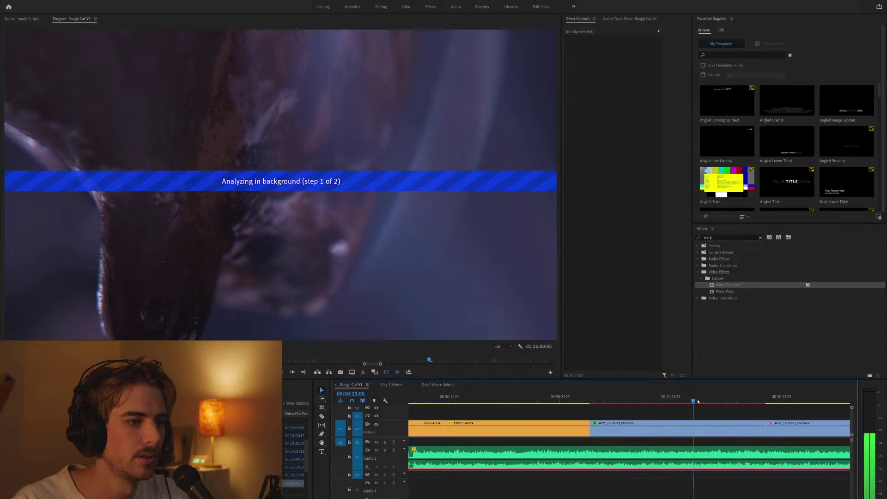
Play the sequence from about 00:50:28 to 00:50:54 and check the blue macro clips for shaky footage.
key(Down)
key(space)
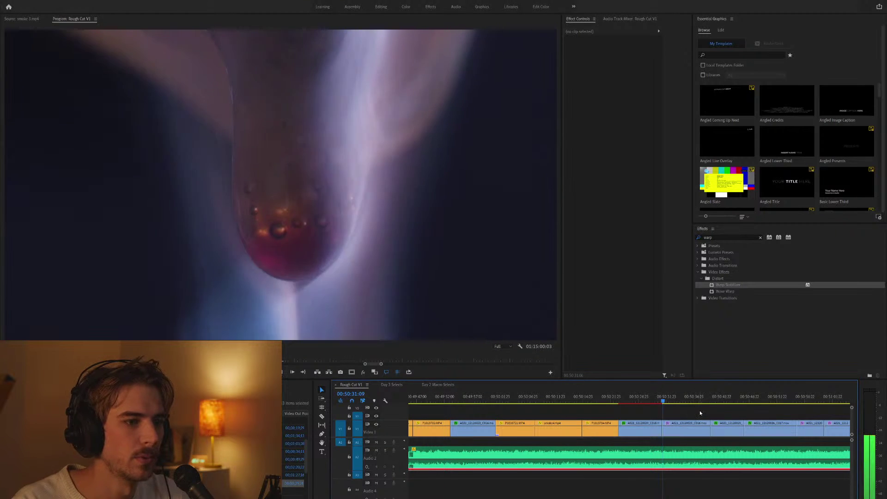
key(equal)
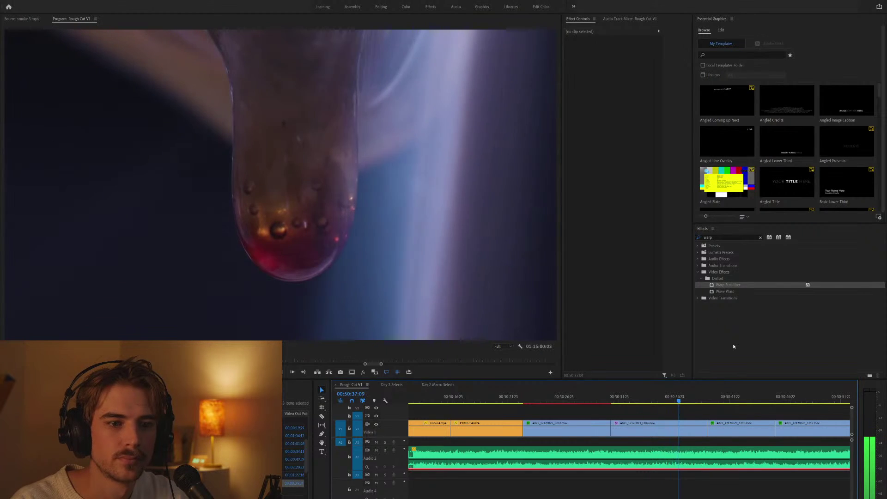
key(minus)
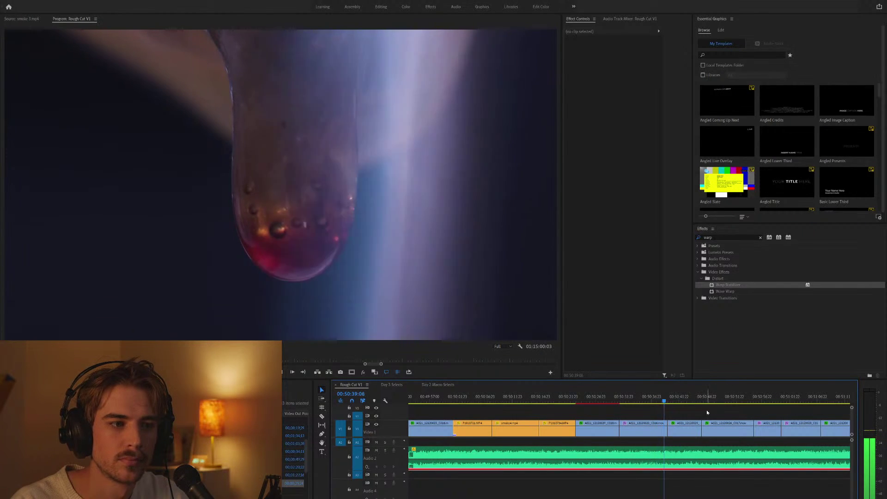
key(minus)
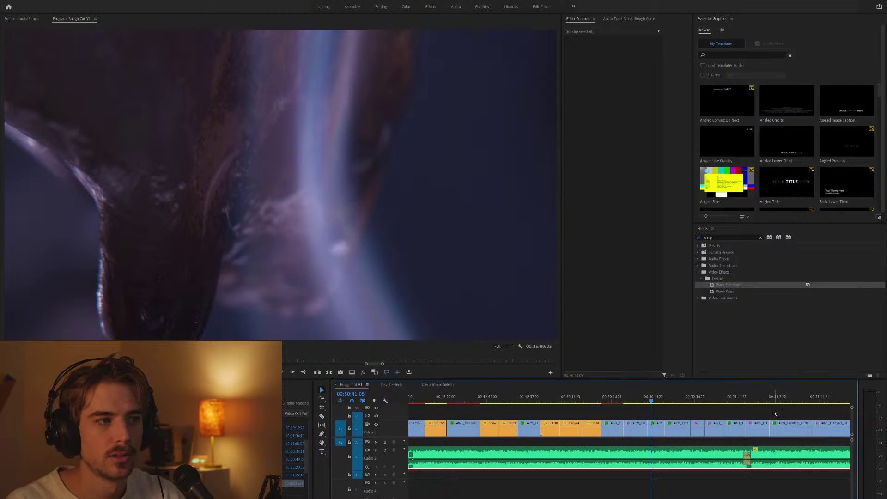
key(space)
key(=)
key(-)
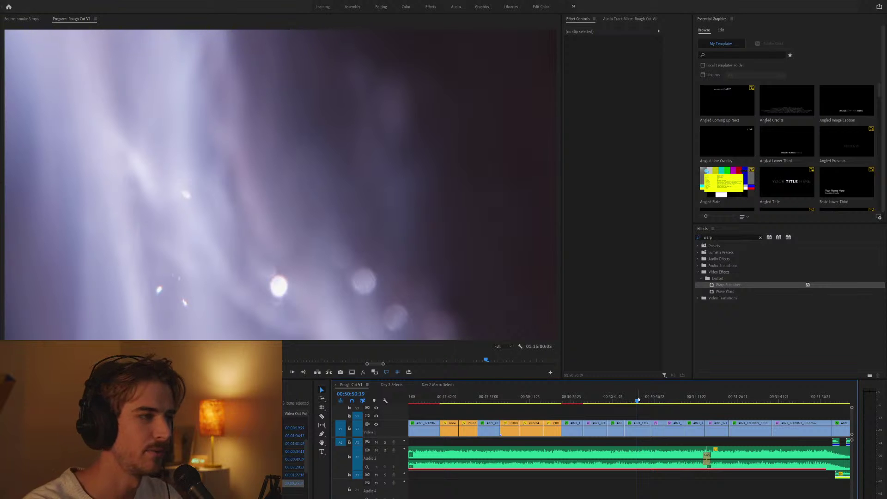
key(=)
key(-)
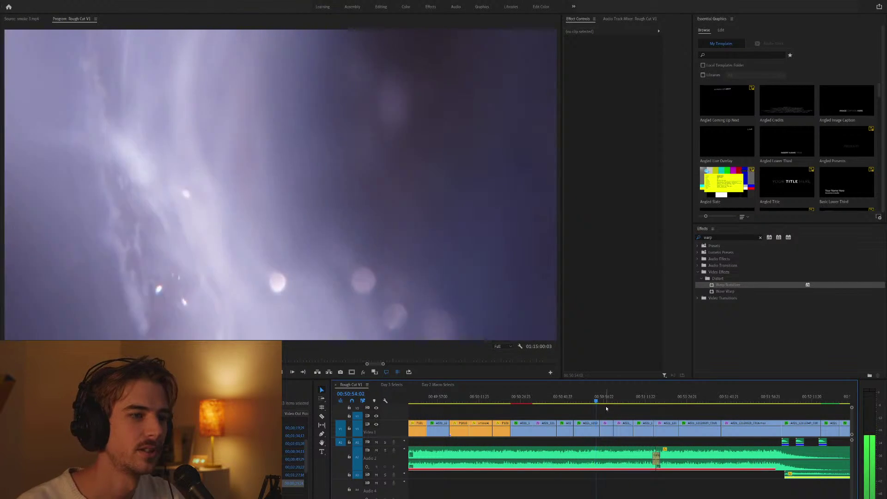
Review the remaining blue clips from 00:50:54 to about 00:51:30 for further camera shake.
key(-)
key(minus)
key(minus)
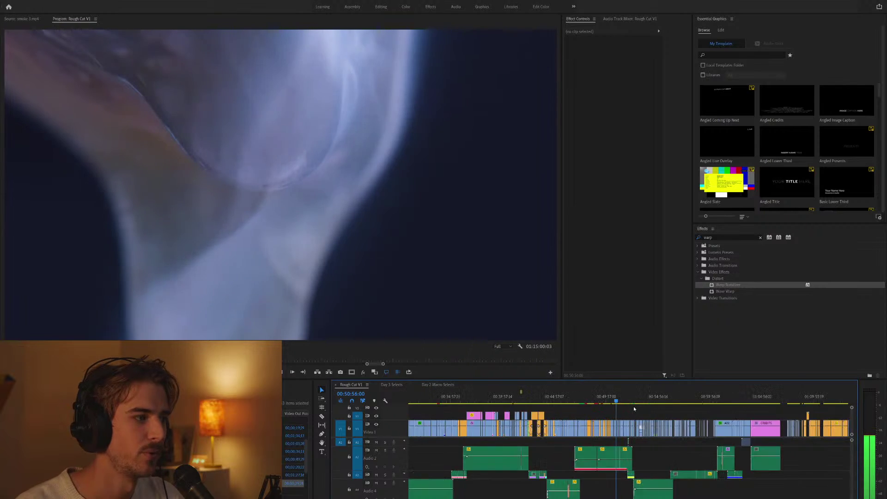
key(equal)
key(equal)
key(equal)
key(equal)
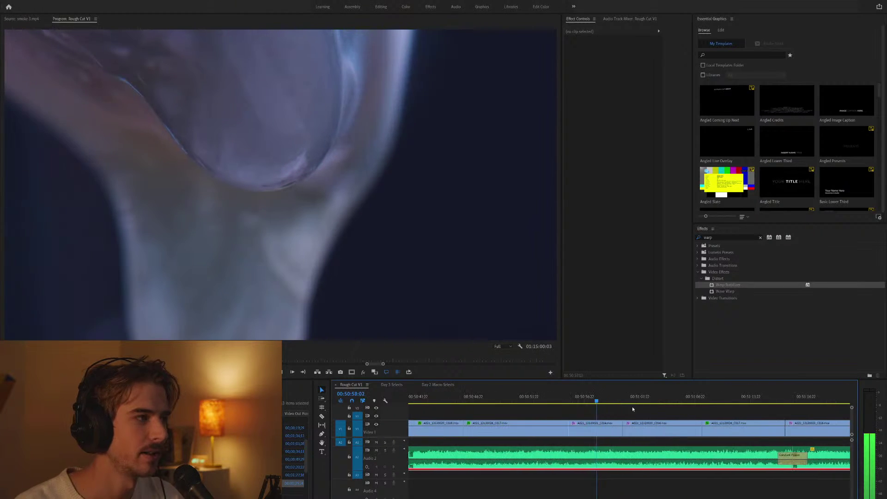
key(minus)
key(minus)
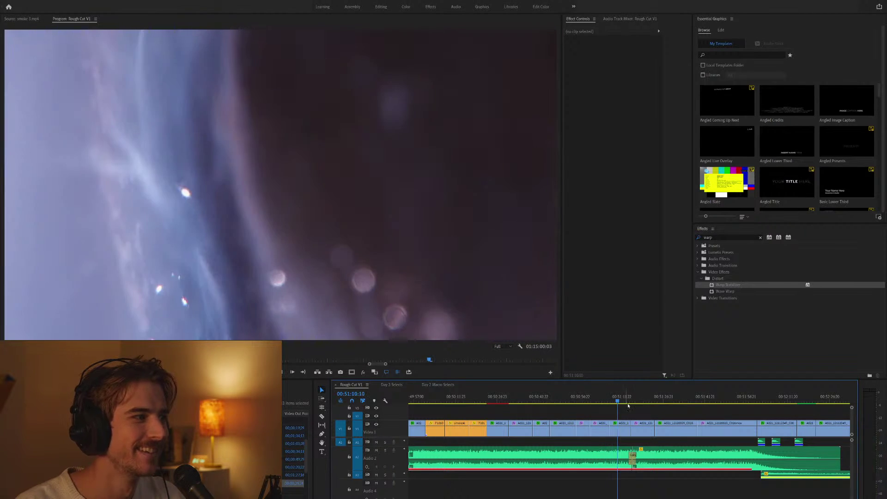
key(equal)
key(equal)
scroll(644, 406, down, 5)
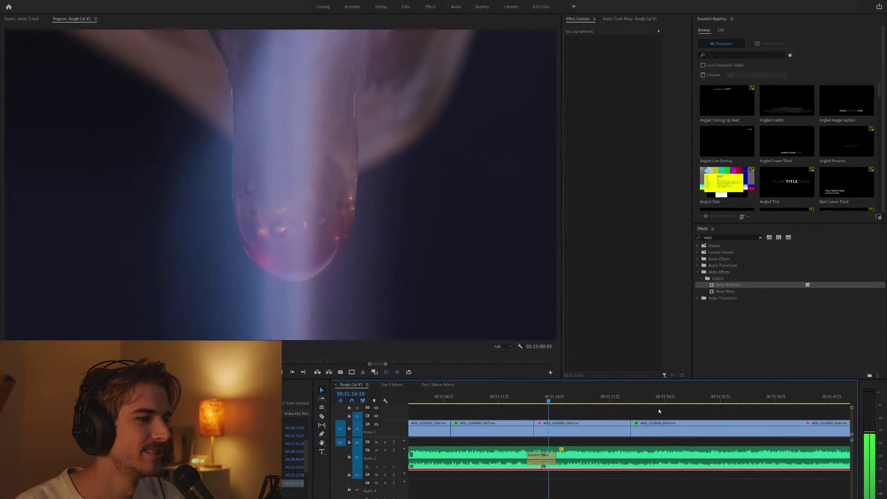
key(minus)
key(minus)
key(minus)
scroll(658, 408, down, 2)
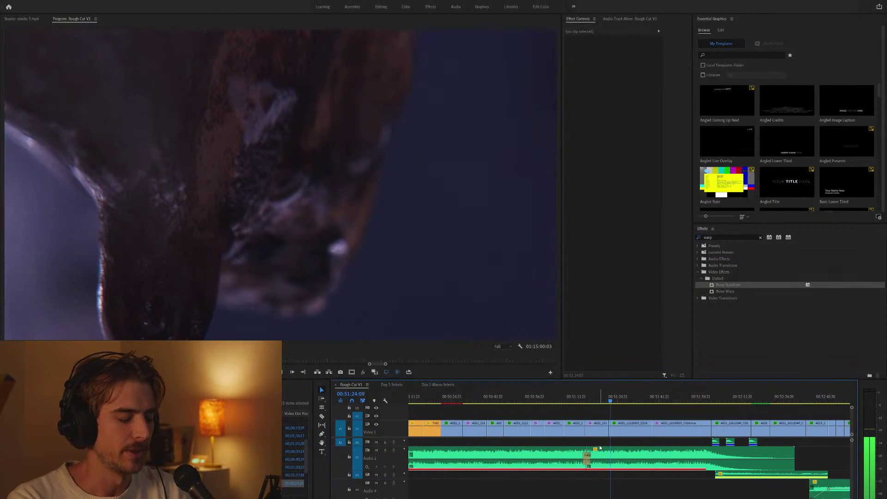
key(equal)
key(minus)
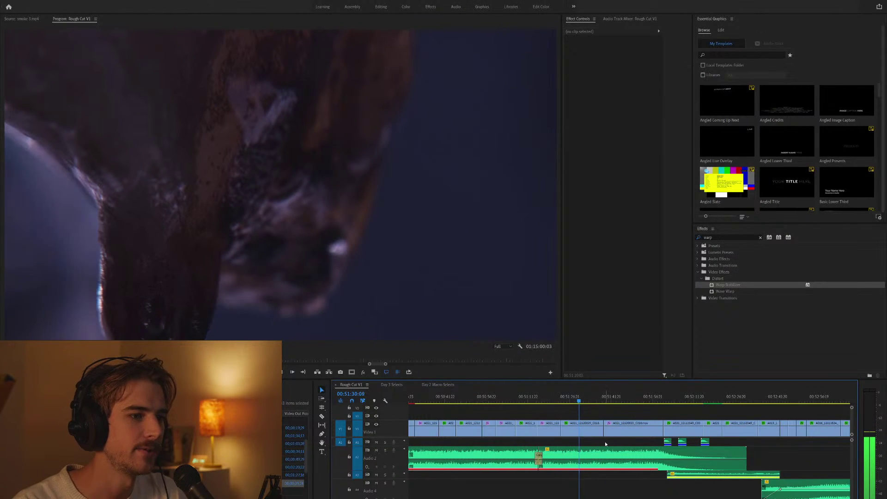
Apply Warp Stabilizer to the blue clip on Video 1 at 00:51:36 and collapse its Lumetri Color settings to show the stabilizer options.
click(605, 441)
key(equal)
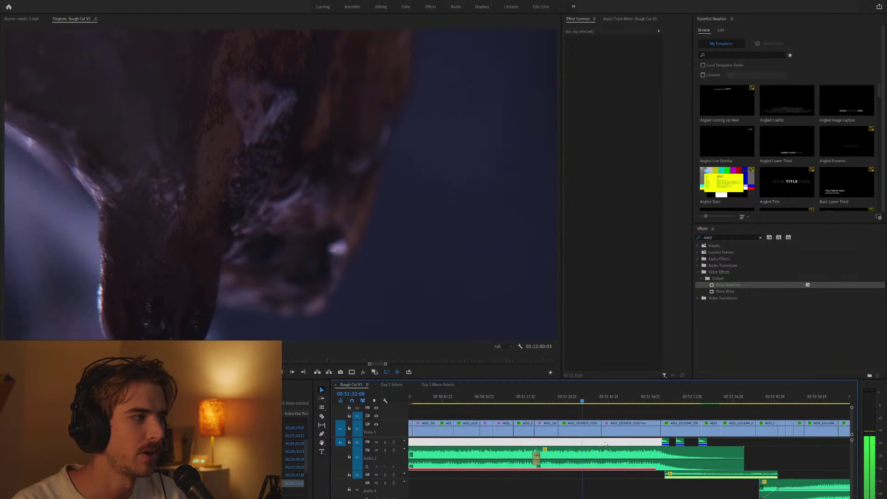
key(equal)
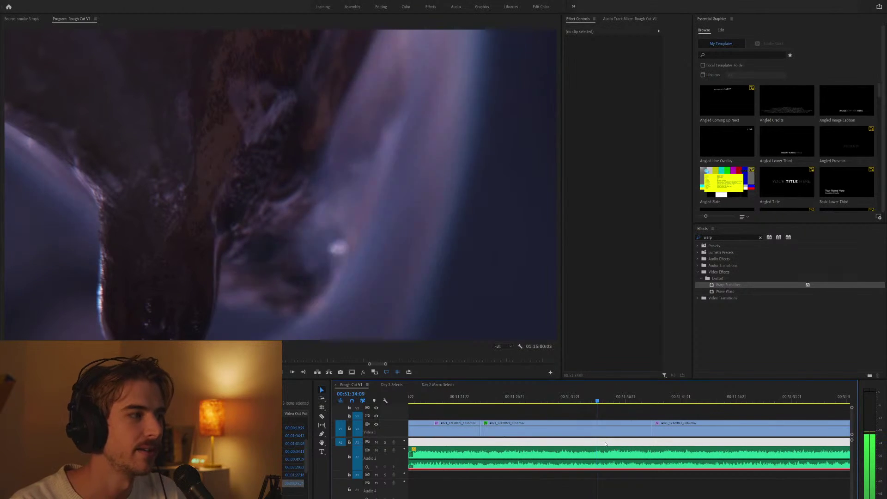
scroll(605, 443, down, 3)
click(719, 316)
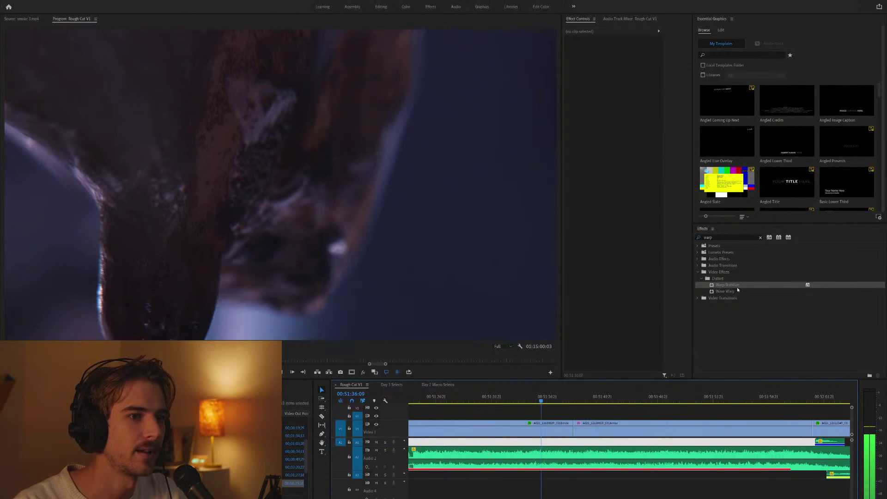
key(d)
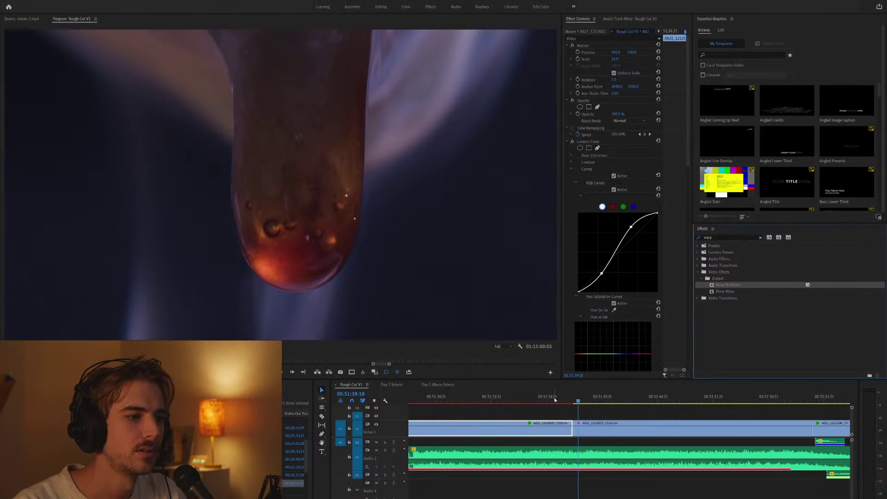
drag(567, 146, 567, 140)
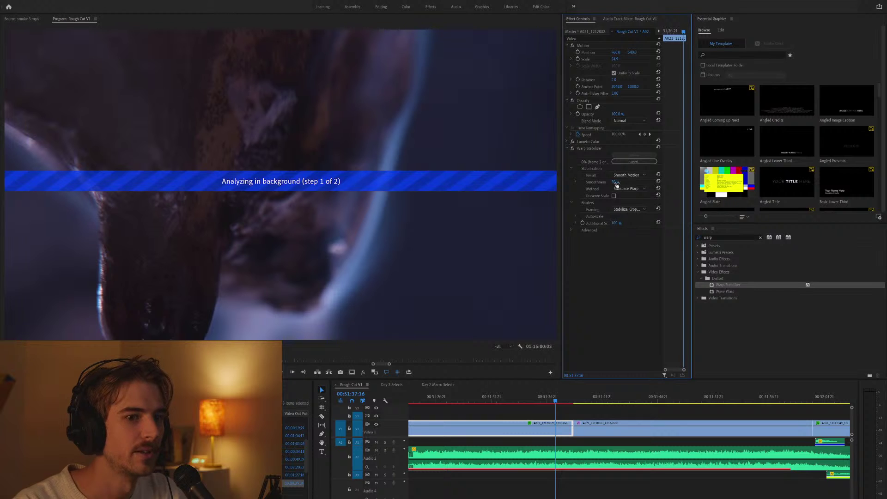
Skim ahead through the rest of the sequence, checking the footage around 01:01:57 and the densely cut section around 00:59:17.
key(minus)
key(minus)
key(minus)
key(minus)
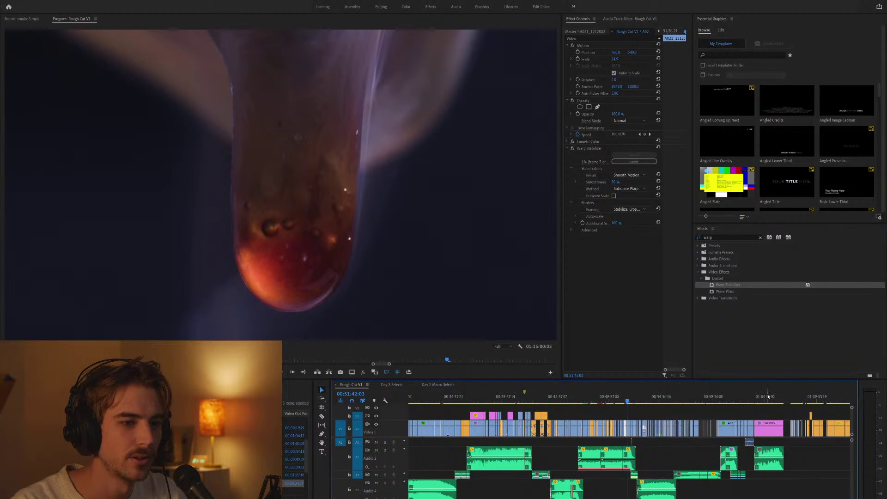
click(768, 396)
key(equal)
click(563, 394)
key(equal)
key(equal)
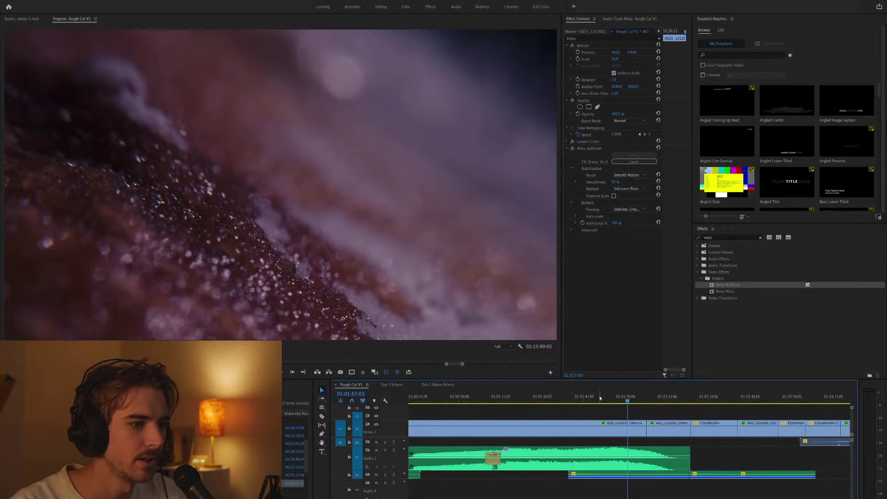
key(minus)
click(517, 396)
key(equal)
key(equal)
key(equal)
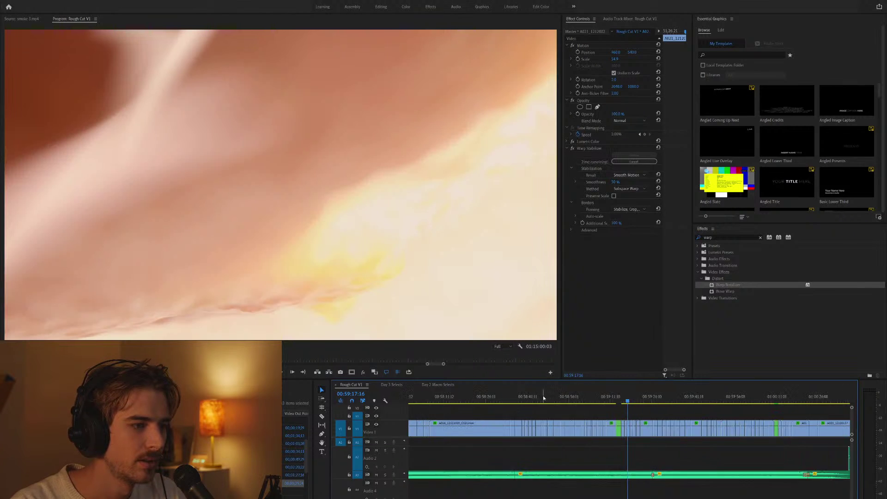
Play the fast-cut macro section from 00:58:35 to about 00:59:07 and review its footage.
click(549, 397)
click(506, 396)
key(minus)
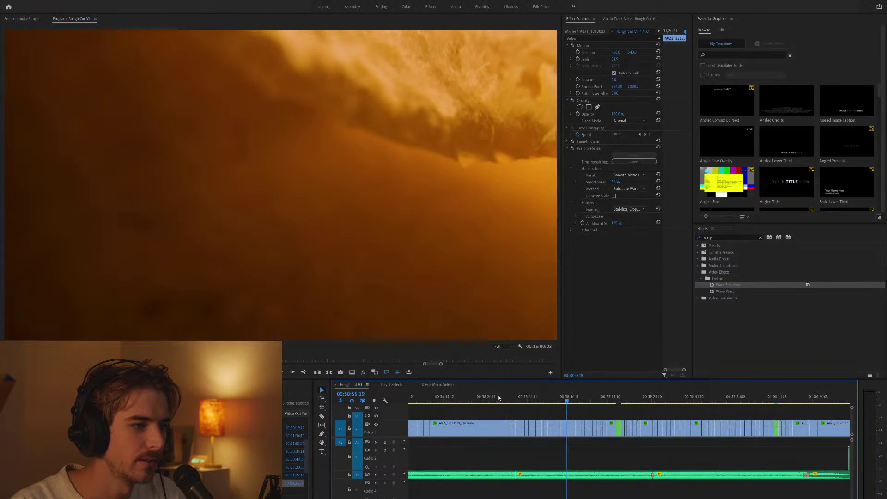
click(509, 396)
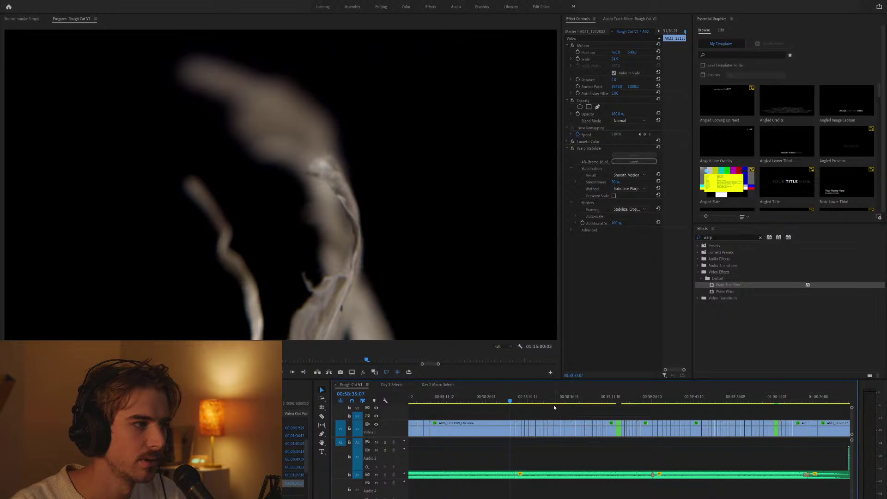
key(equal)
key(space)
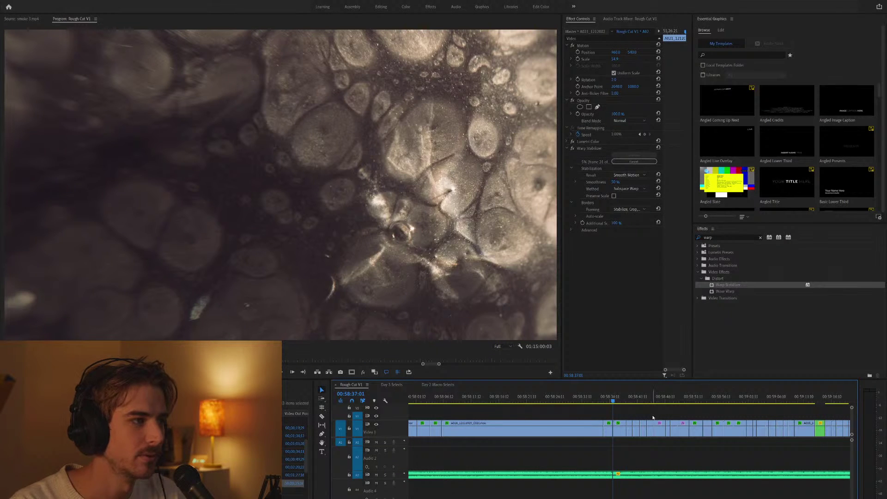
key(minus)
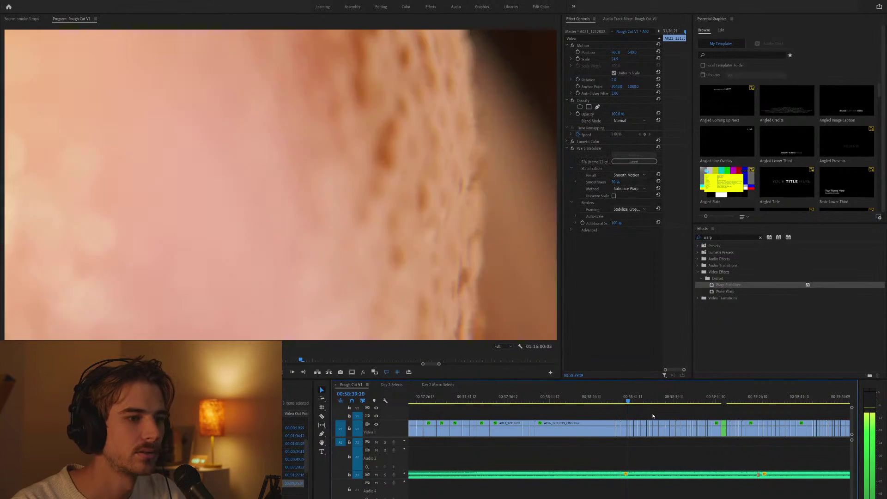
key(equal)
key(equal)
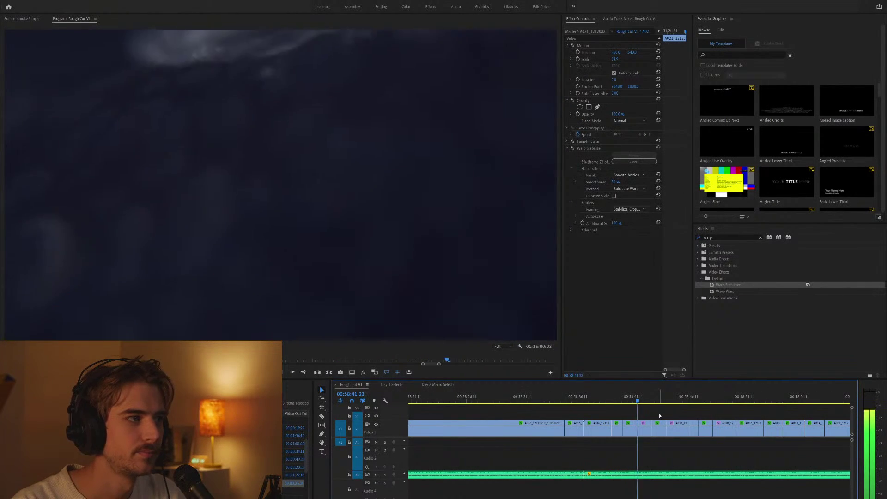
key(minus)
key(minus)
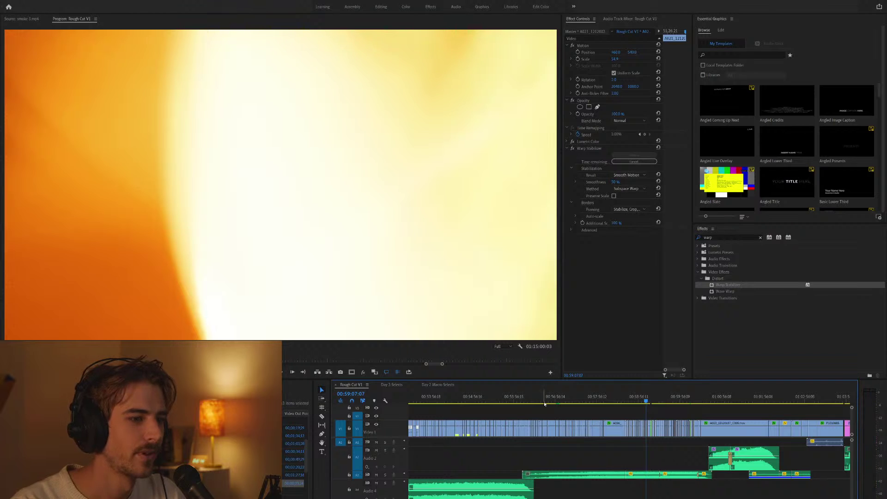
Return to the clip following the stabilized shot and play it from about 00:51:50 to 00:51:55.
scroll(530, 398, down, 2)
click(528, 397)
scroll(528, 396, down, 3)
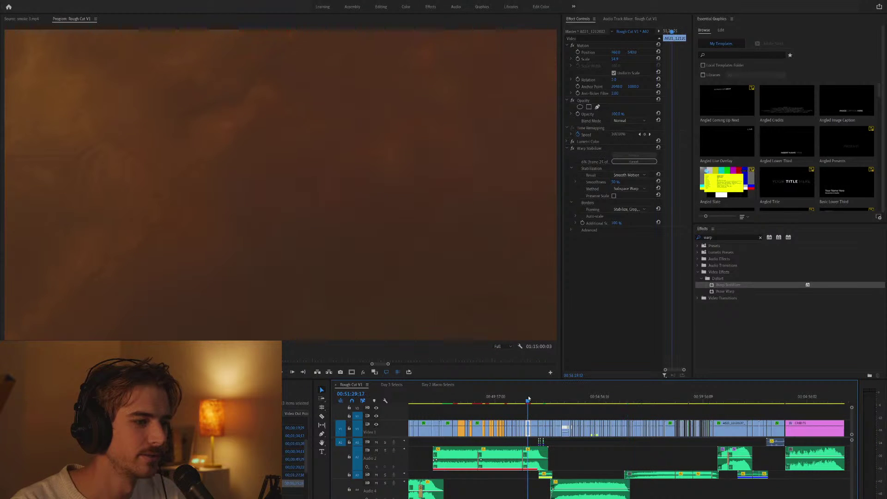
scroll(537, 400, up, 2)
click(634, 400)
scroll(655, 400, up, 3)
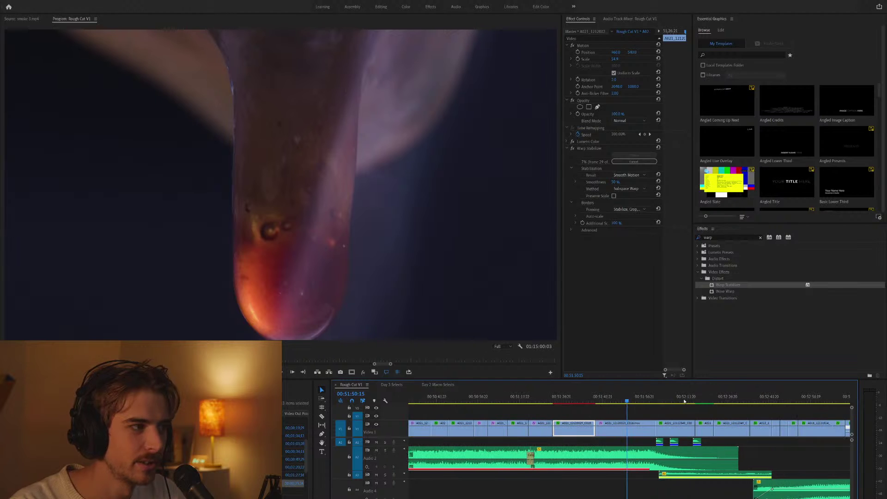
key(space)
scroll(661, 400, down, 2)
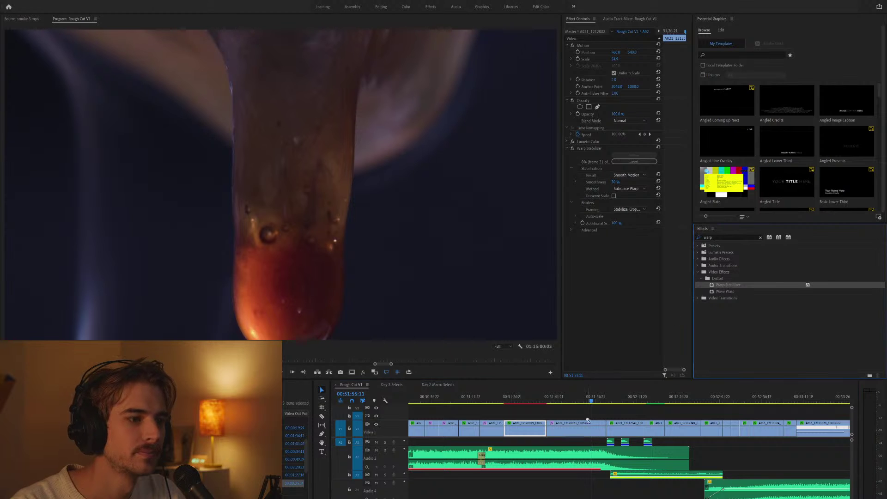
Play from about 00:52:00 to 00:52:09 and listen to the short Audio 1 sound effects against the amber droplet shot.
click(625, 410)
key(=)
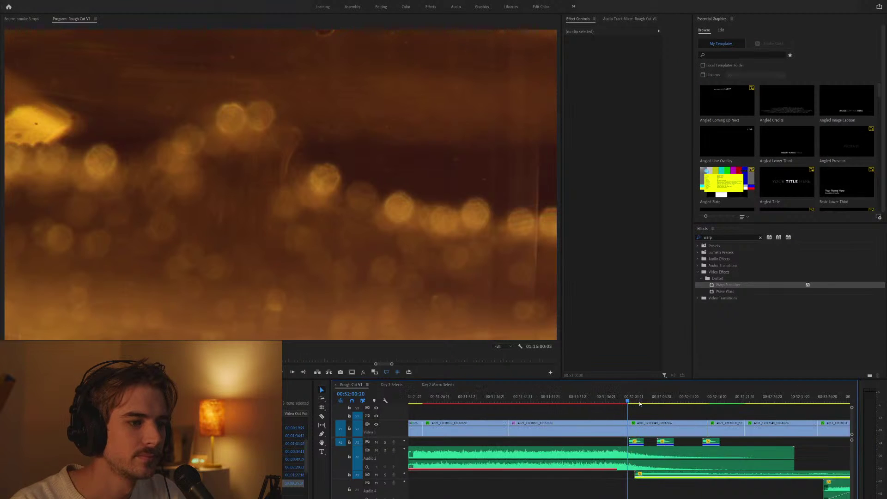
key(-)
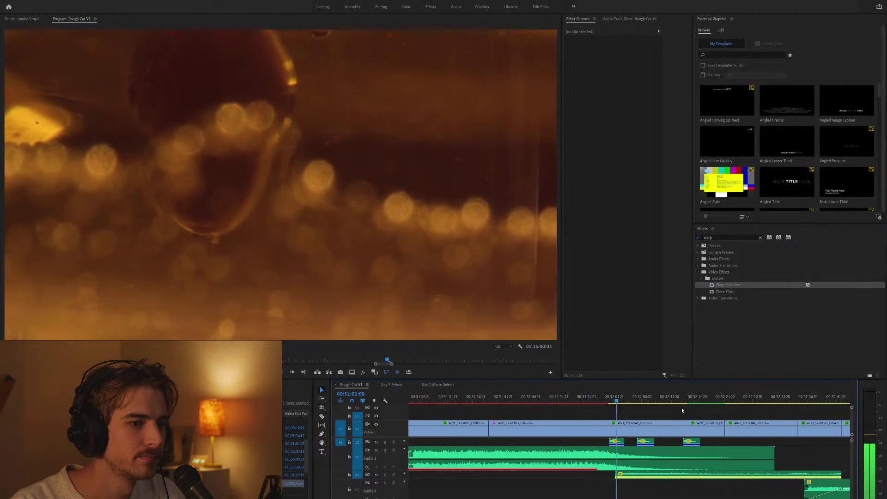
key(minus)
key(minus)
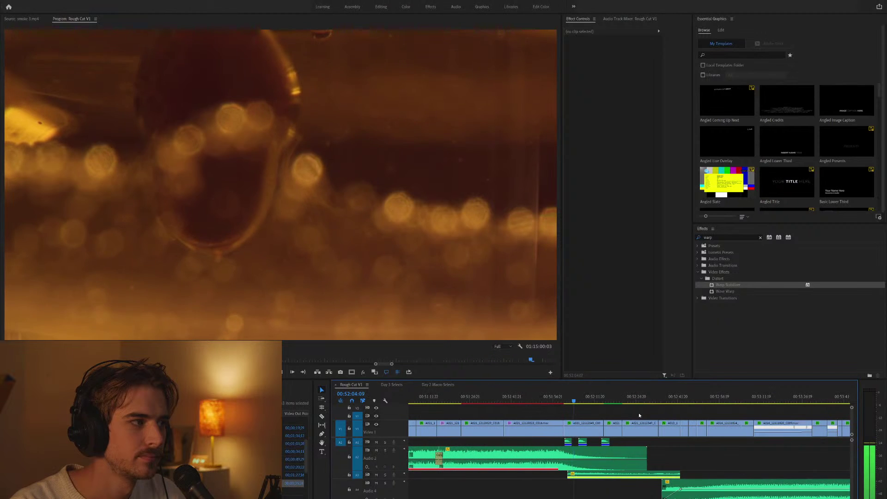
key(equal)
key(equal)
key(equal)
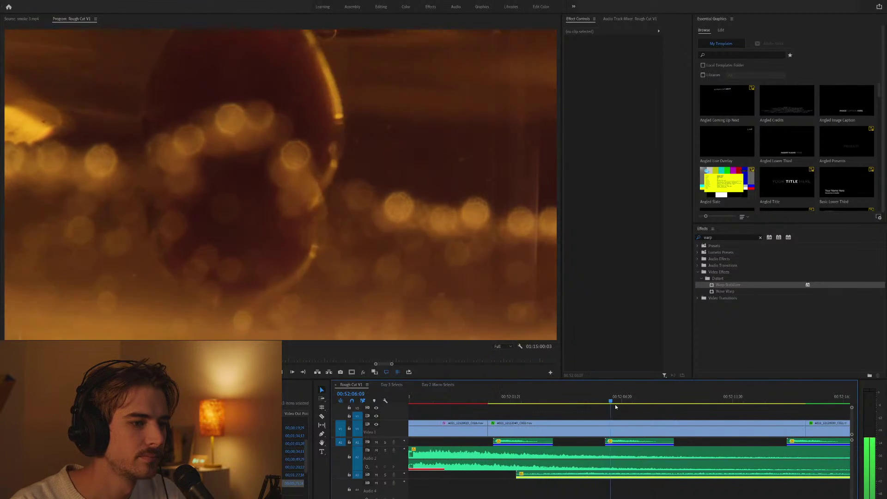
key(minus)
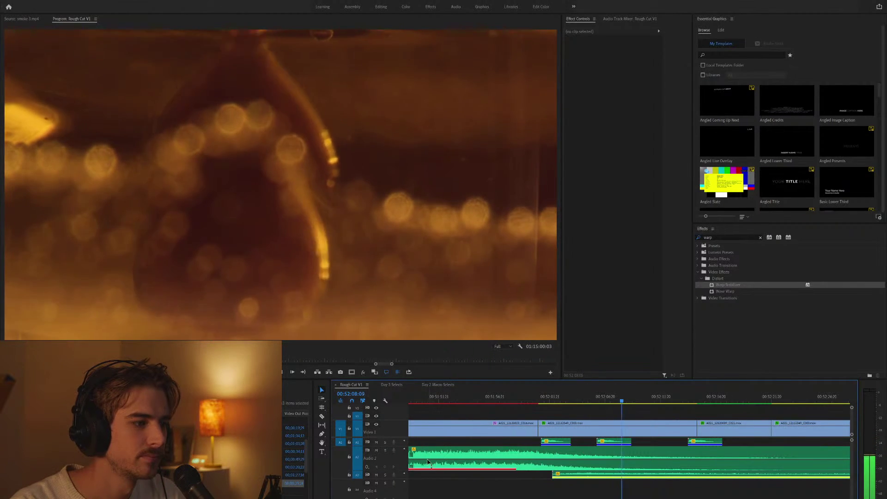
Expand the Audio 1 track, search the effects for "eq" and apply Parametric Equalizer to its clip at 00:52:06.
double_click(402, 442)
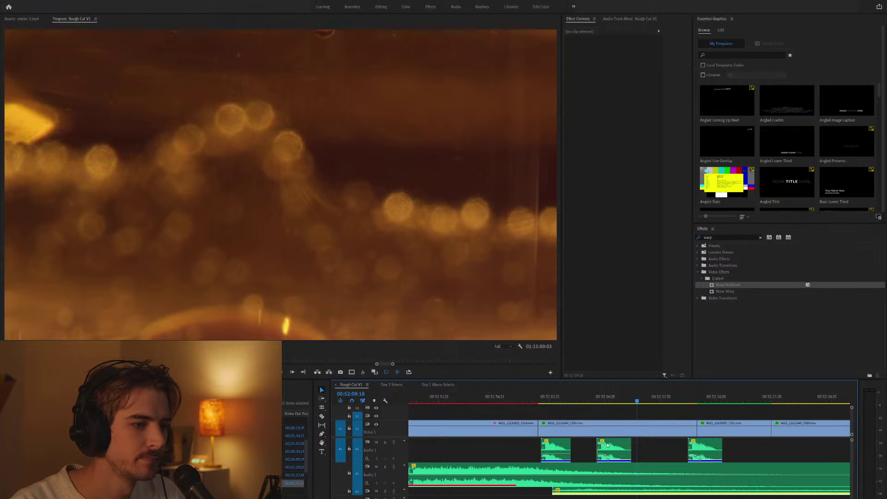
double_click(725, 238)
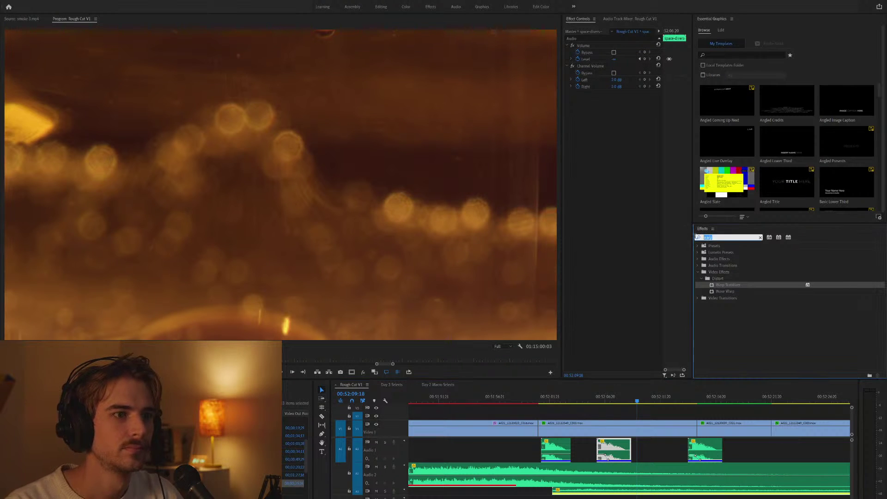
text(eq)
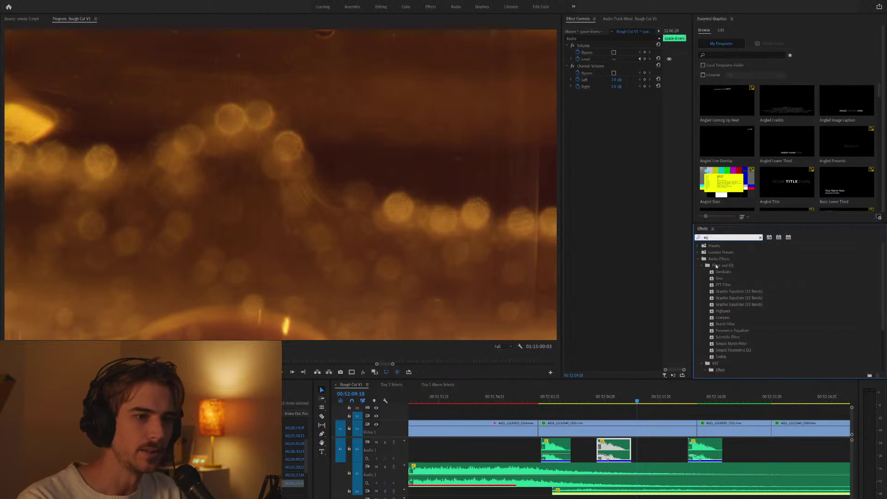
drag(735, 330, 643, 401)
drag(615, 446, 616, 446)
Open the custom setup of the Parametric Equalizer on the 00:52:06 sound clip and replay the clip from 00:52:06:00.
click(600, 397)
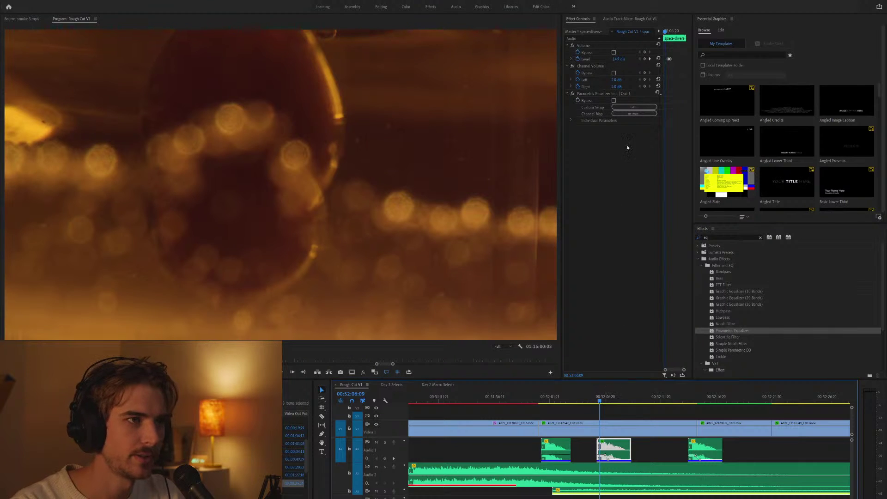
click(632, 108)
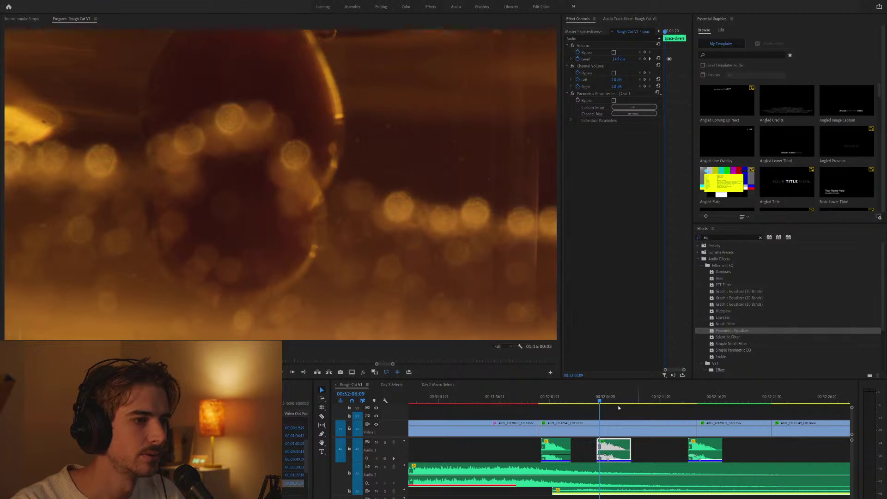
click(590, 393)
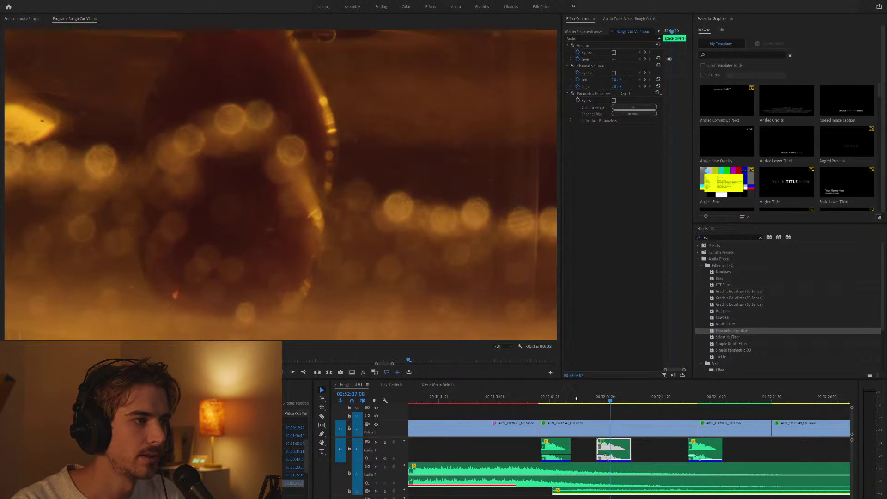
click(595, 399)
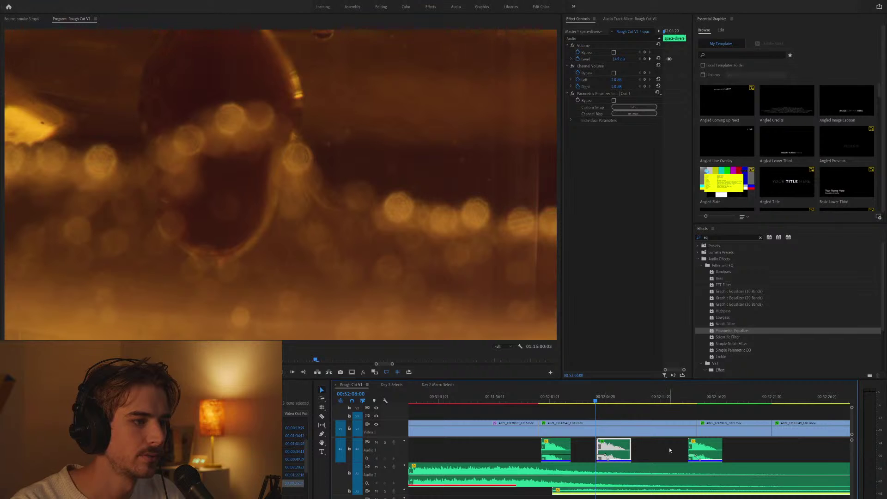
Apply Parametric Equalizer to the Audio 1 clip at 00:52:14 and open its custom setup.
click(688, 395)
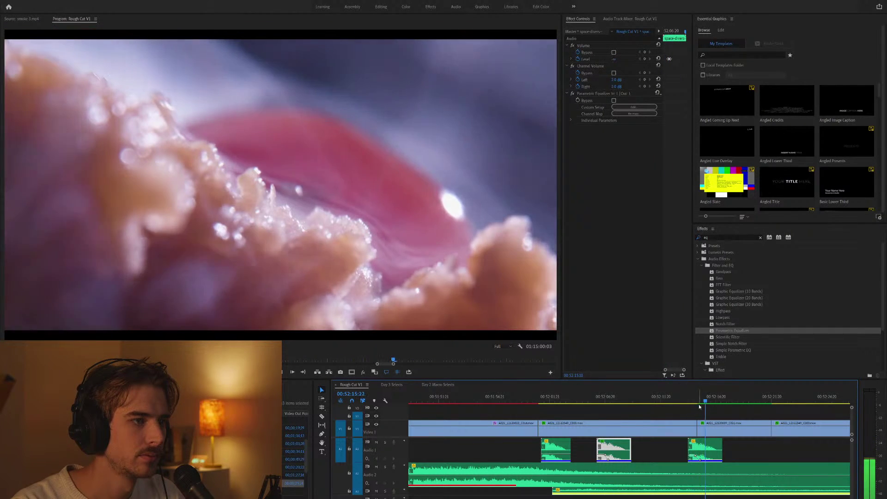
click(699, 403)
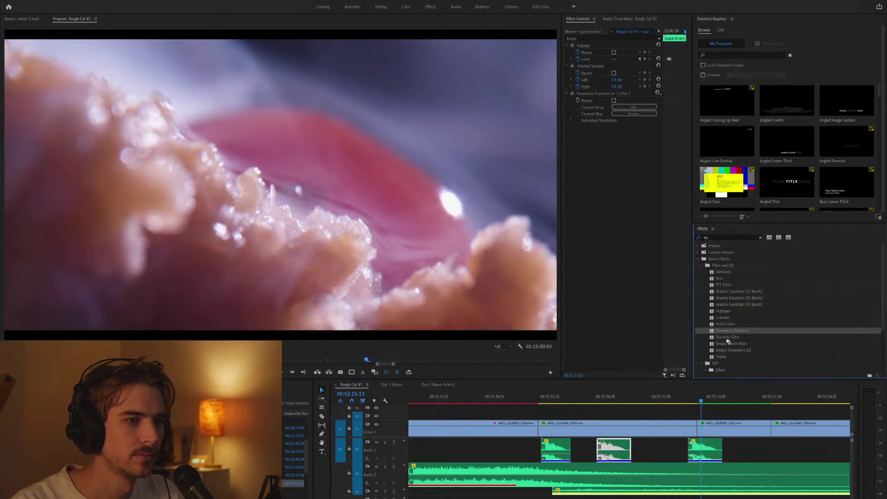
key(space)
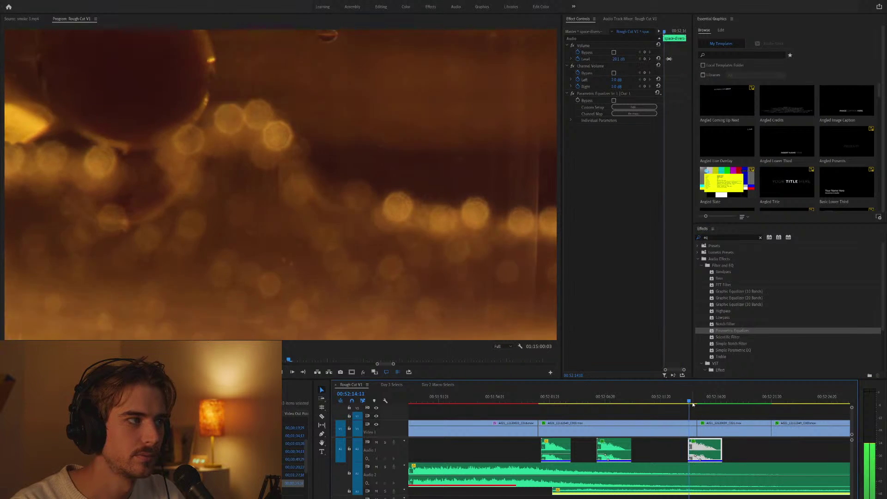
key(space)
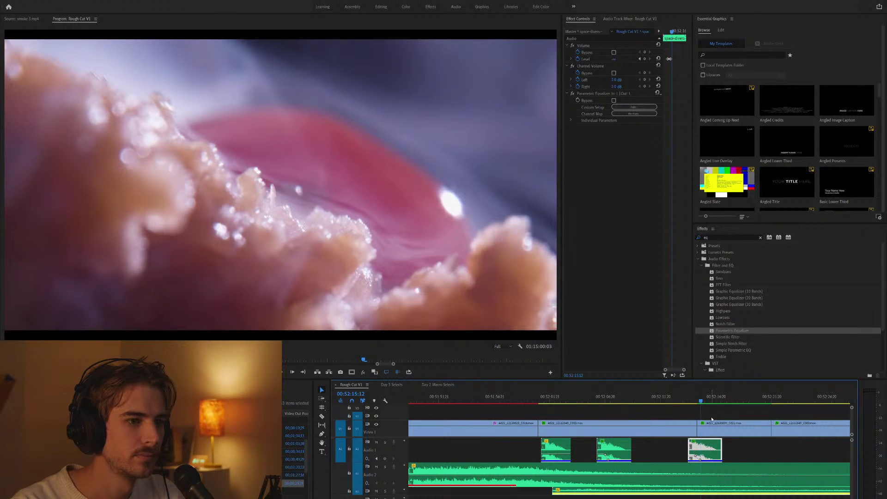
click(640, 109)
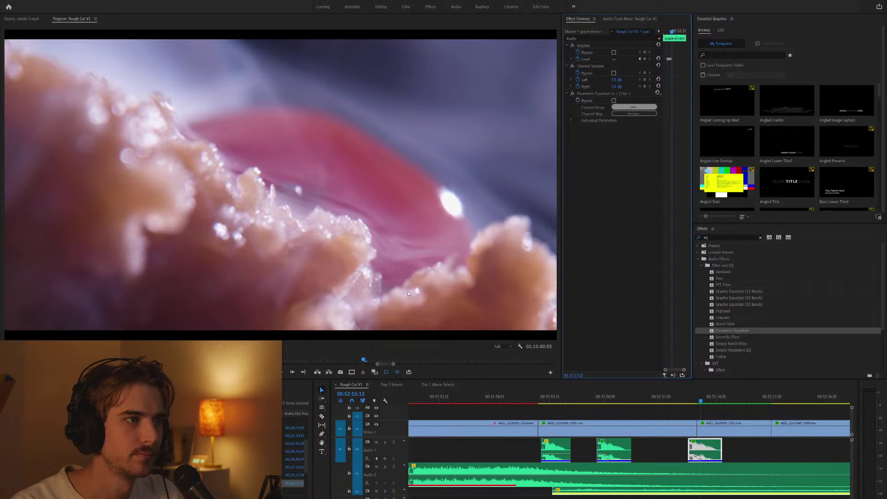
Play the sequence from 00:52:15 to about 00:52:17 to hear the third sound effect, and return to 00:52:15:11.
click(746, 456)
key(space)
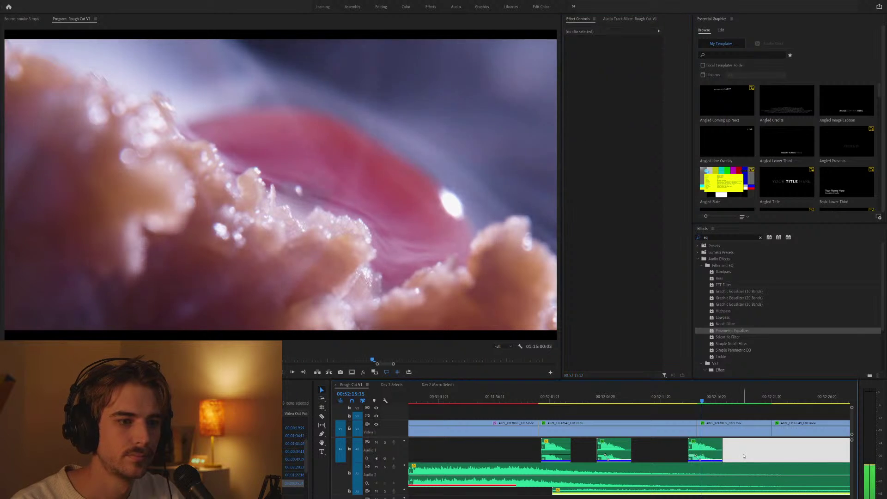
key(minus)
key(minus)
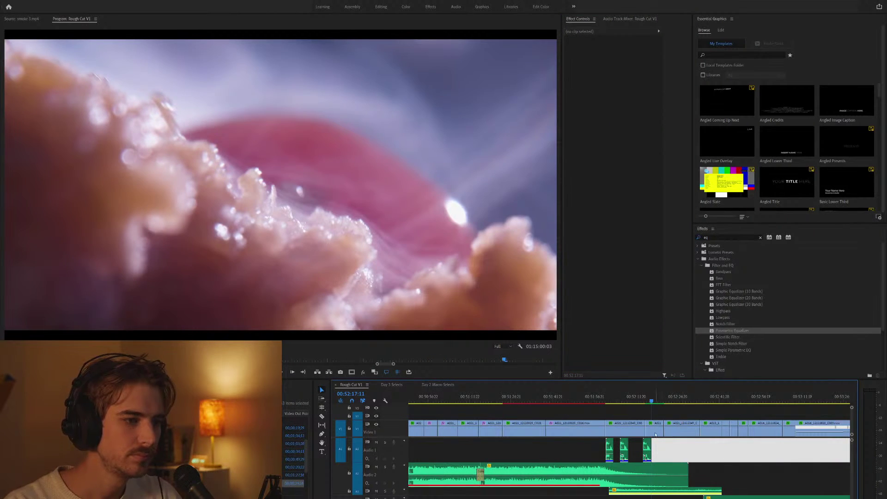
click(646, 399)
key(equal)
key(equal)
click(639, 449)
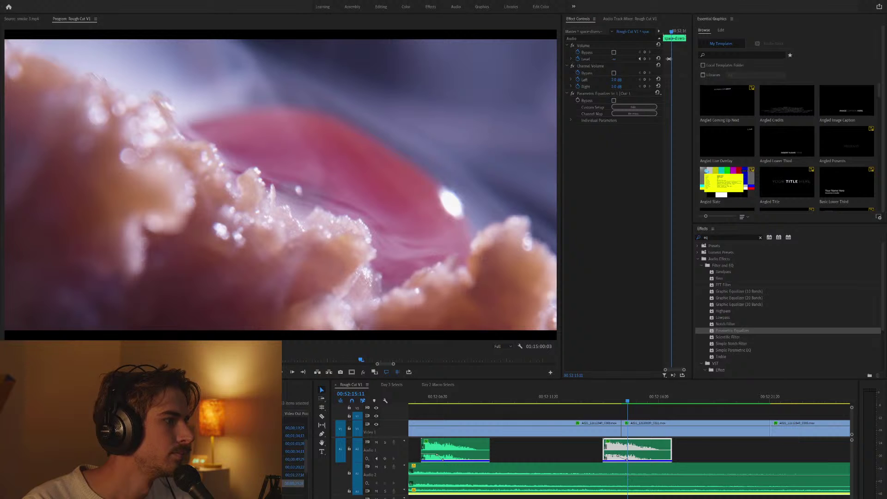
key(o)
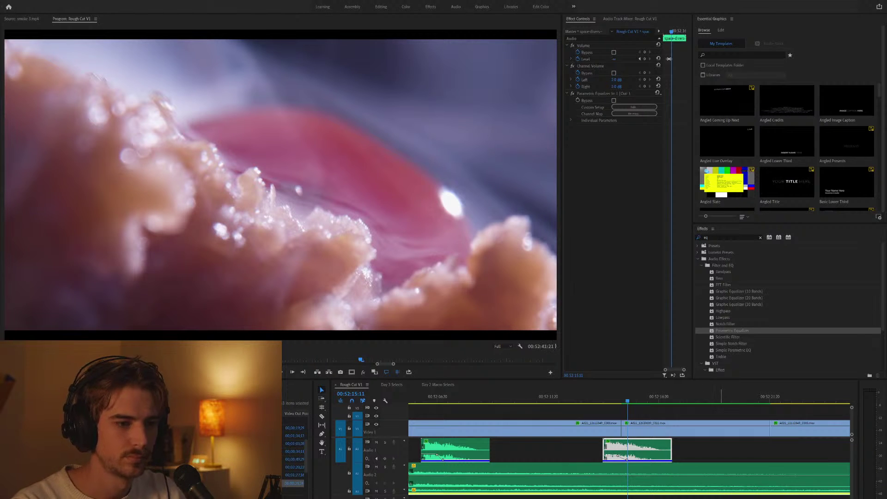
key(ctrl+z)
key(ctrl+shift+a)
Review the sequence past the third Audio 1 sound effect, from 00:52:15:11 to 00:52:19:04.
key(minus)
key(minus)
key(minus)
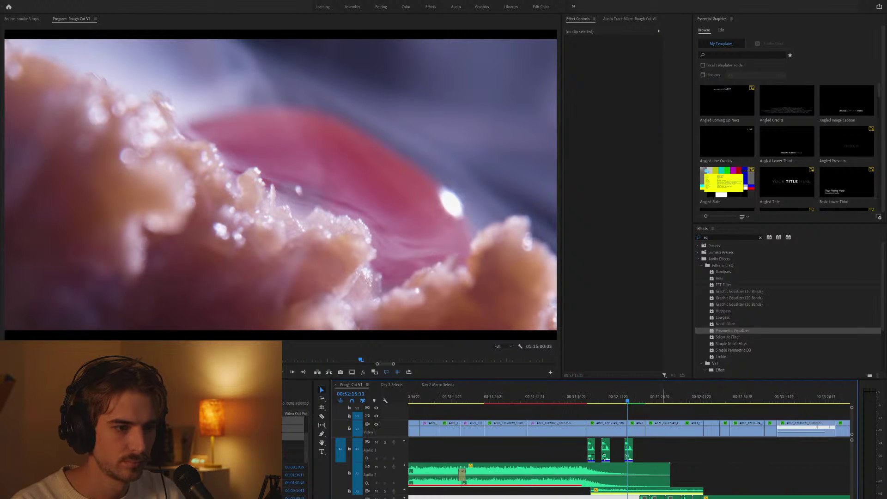
key(Down)
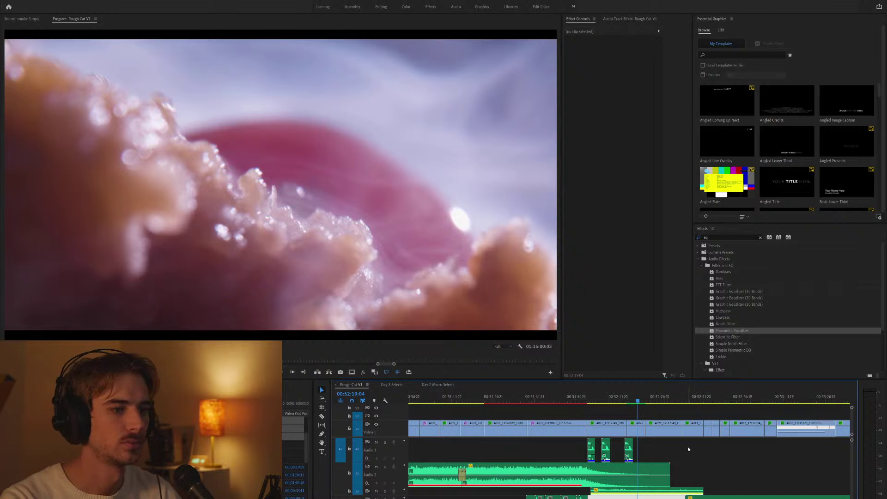
Return to 00:52:01:02 and replay to about 00:52:07 to hear the first two Audio 1 sound effects.
key(minus)
key(minus)
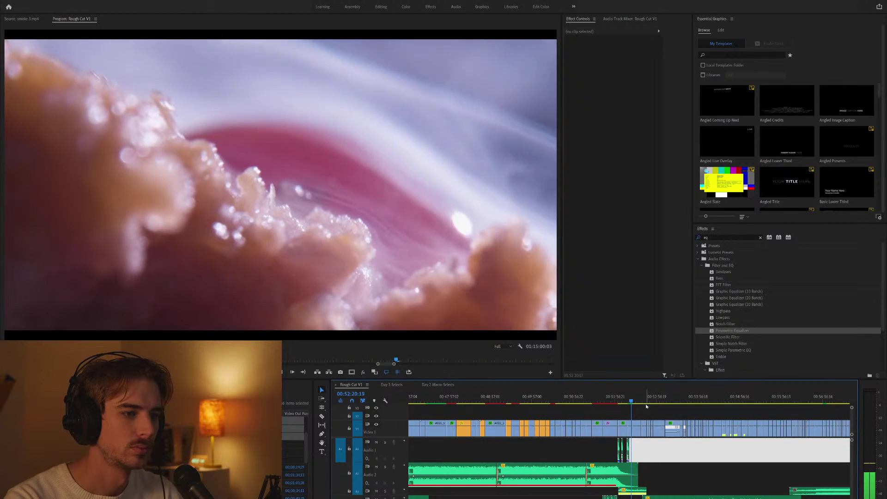
key(equal)
key(equal)
click(567, 402)
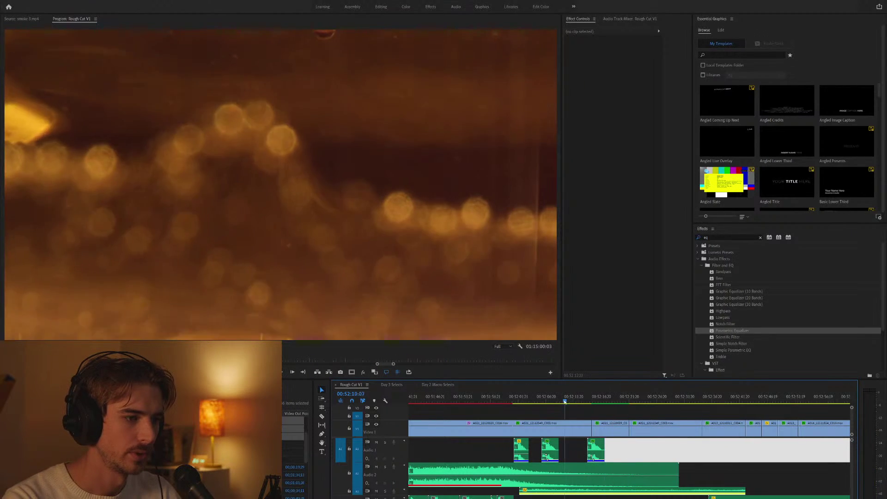
key(Up)
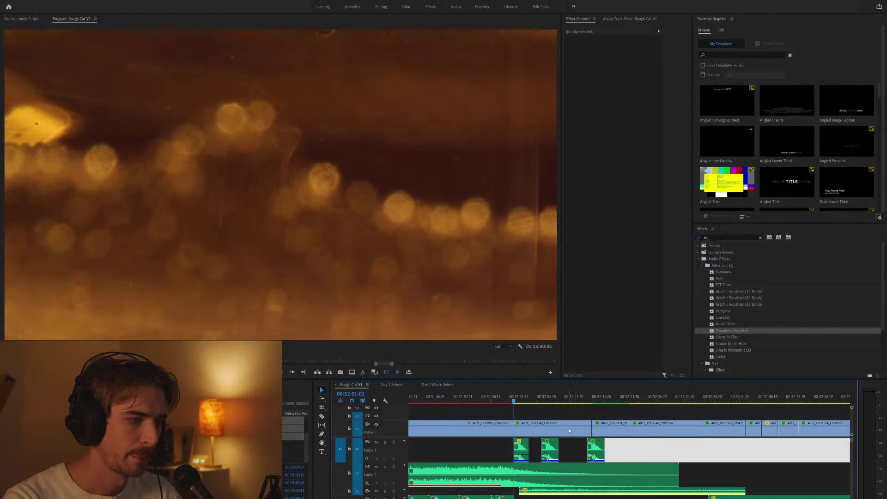
scroll(601, 438, up, 3)
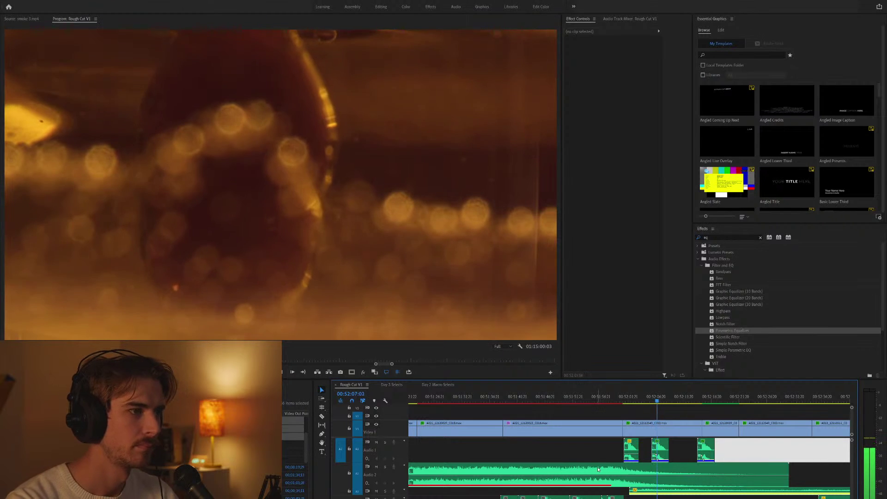
Try replacing the second Audio 1 sound effect with a quieter, unequalized copy near 00:52:06 and audition it.
click(682, 452)
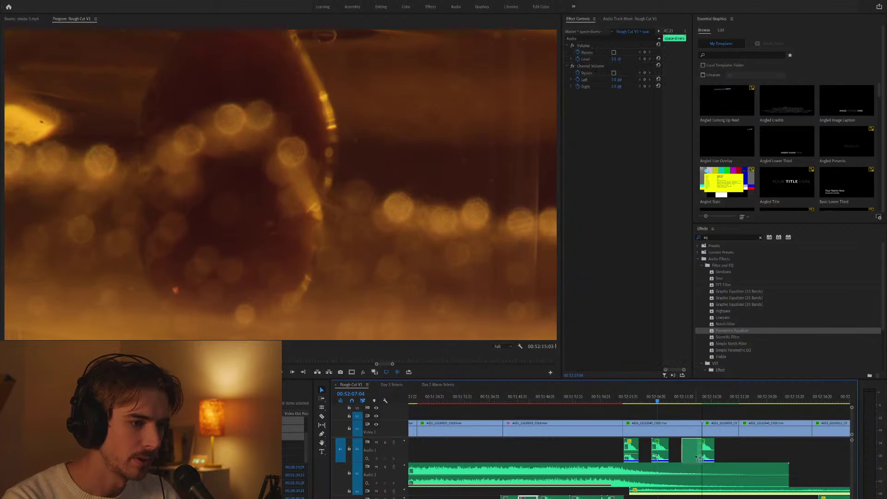
scroll(684, 452, up, 4)
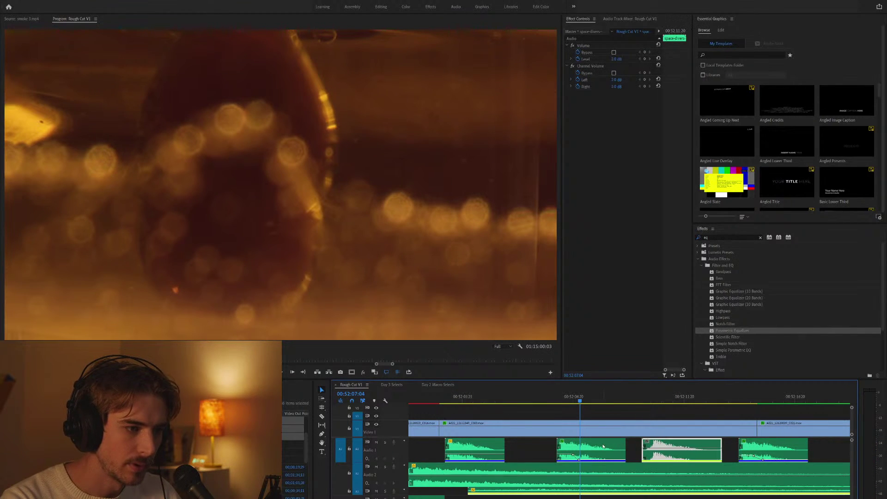
drag(675, 439, 568, 449)
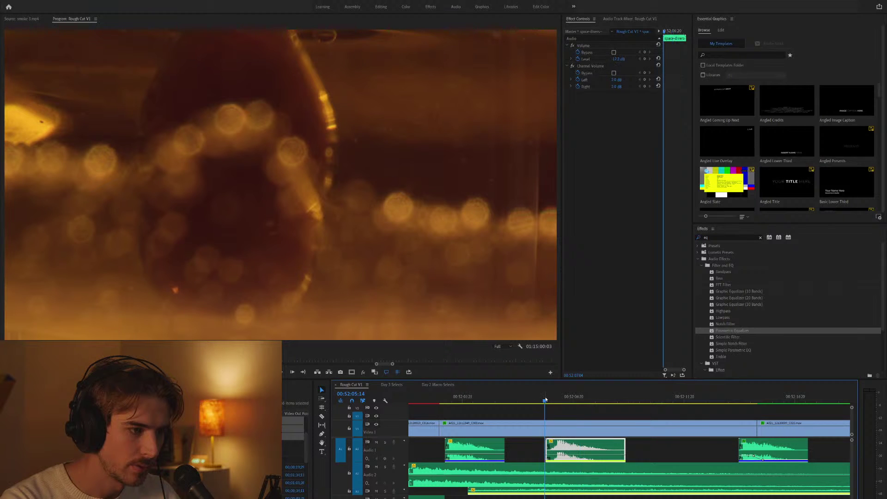
key(Left)
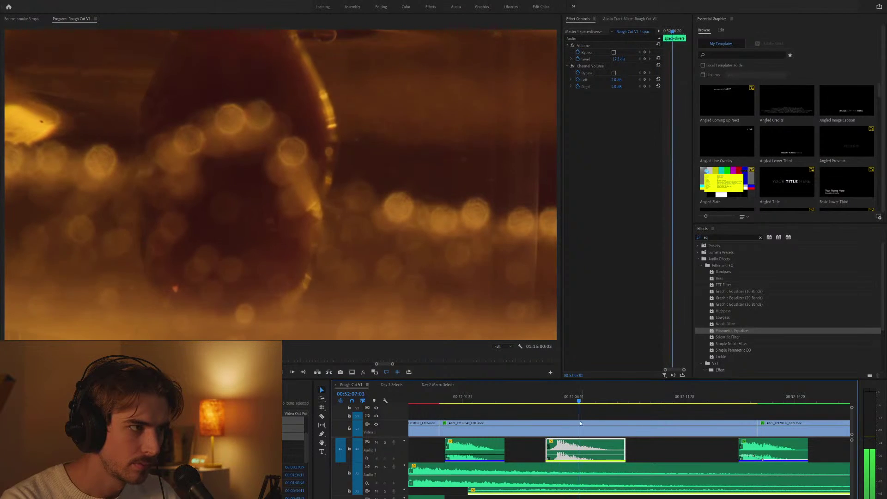
key(Right)
key(Right)
key(ctrl+shift+a)
Place a fresh unequalized copy of the sound effect on Audio 1 at 00:52:07:05, lower its volume, and play it.
key(minus)
key(minus)
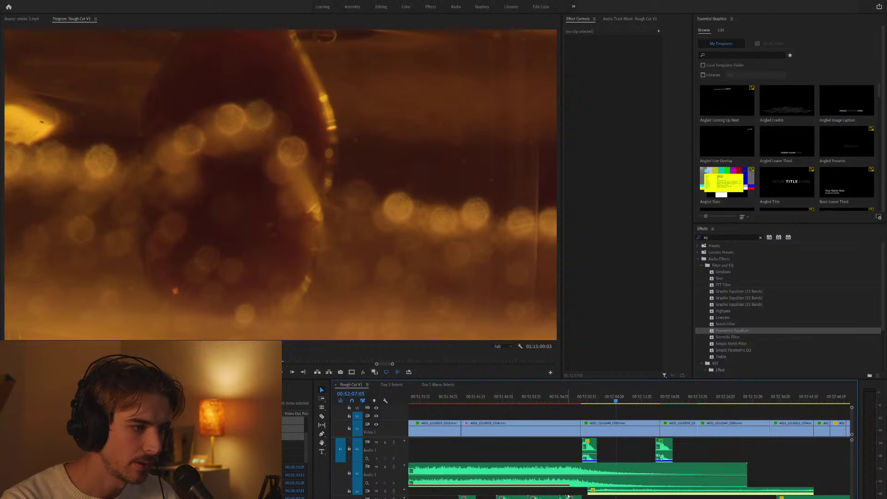
drag(664, 448, 620, 448)
key(equals)
key(equals)
key(equals)
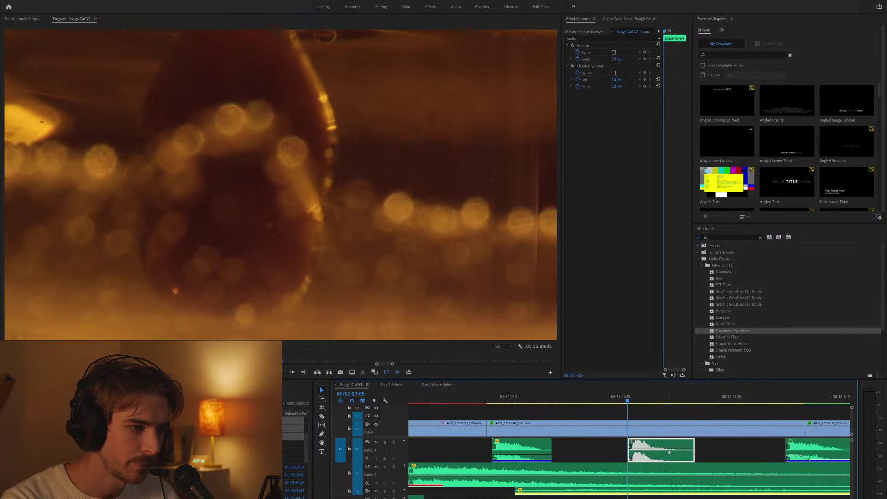
key(space)
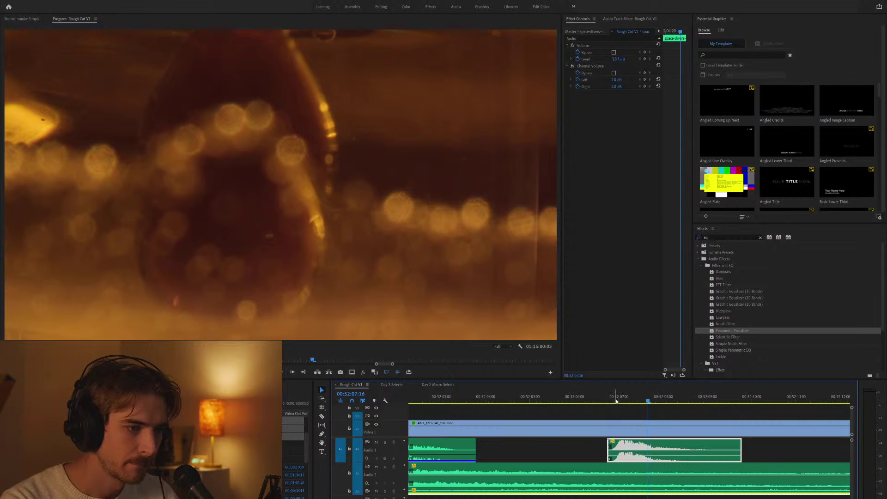
Move the second Audio 1 sound effect earlier so it starts just before 00:52:06, and play the result.
click(571, 401)
drag(572, 401, 579, 398)
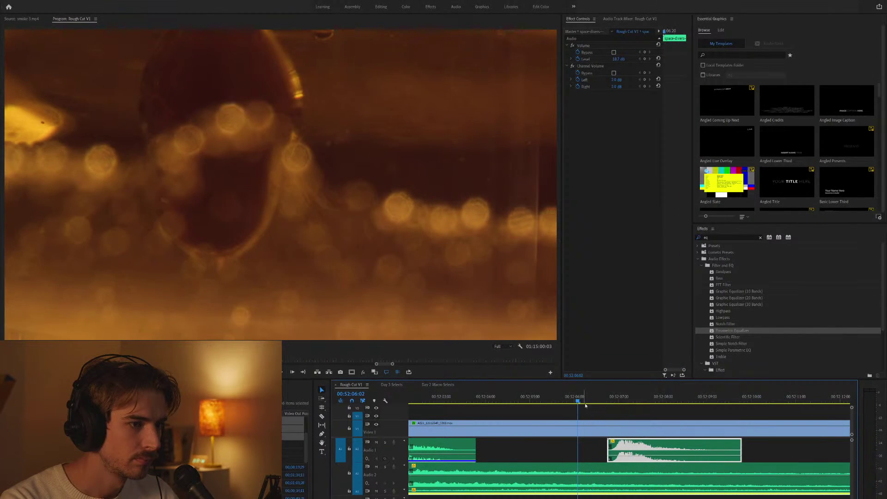
drag(627, 444, 588, 445)
key(space)
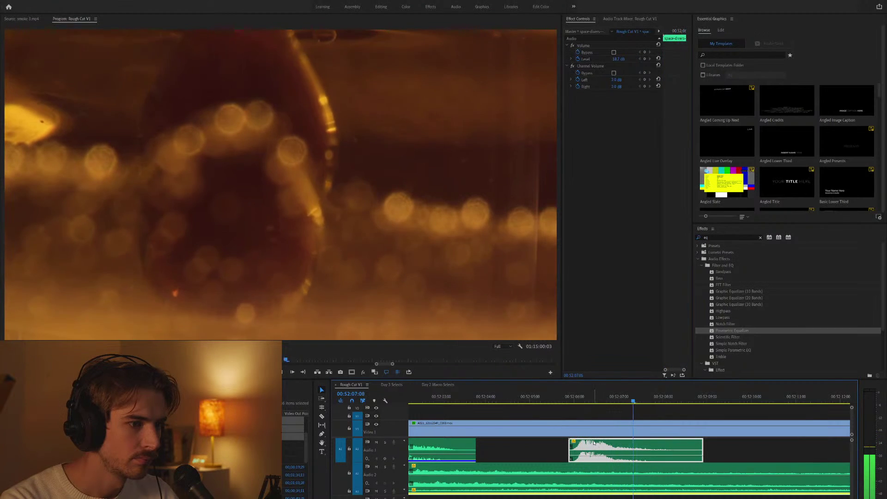
key(minus)
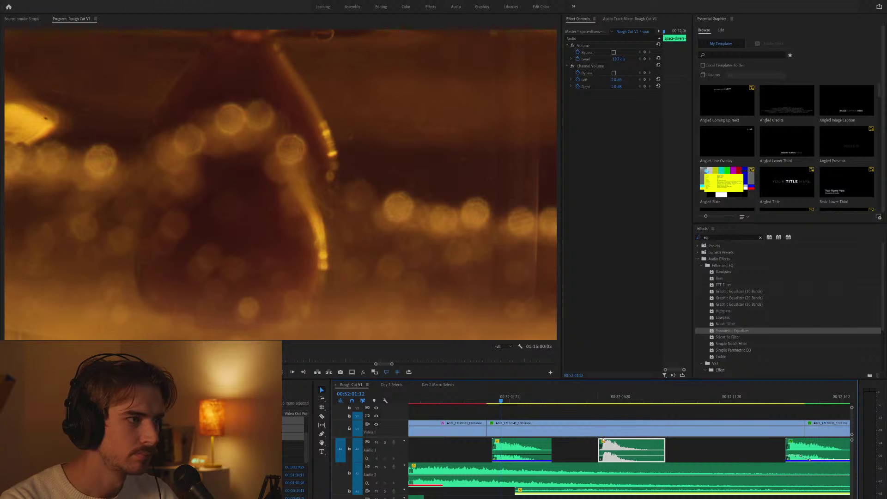
Apply Parametric Equalizer to the second Audio 1 sound effect and replay it from just before 00:52:06.
key(shift+7)
drag(635, 448, 636, 448)
key(space)
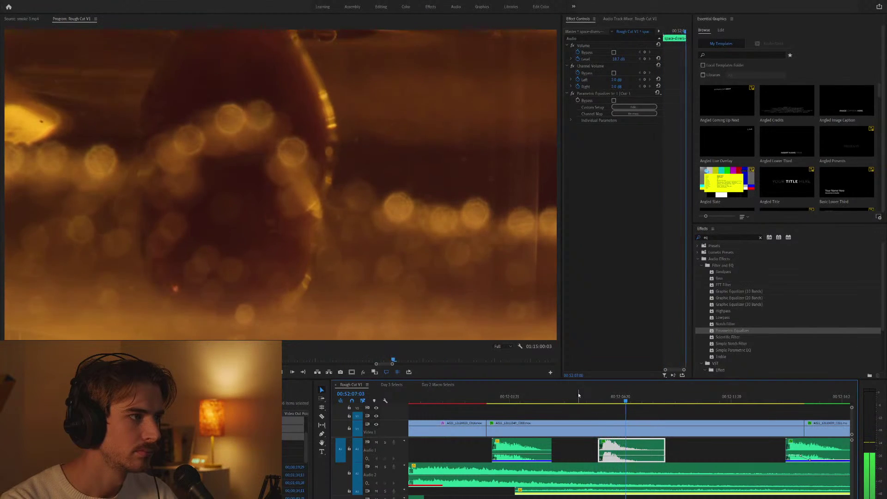
drag(581, 393, 603, 396)
key(space)
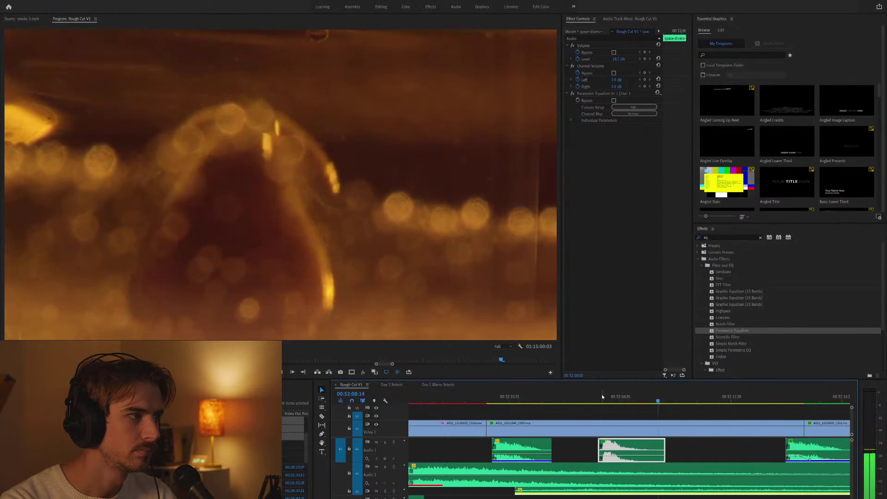
drag(589, 395, 500, 400)
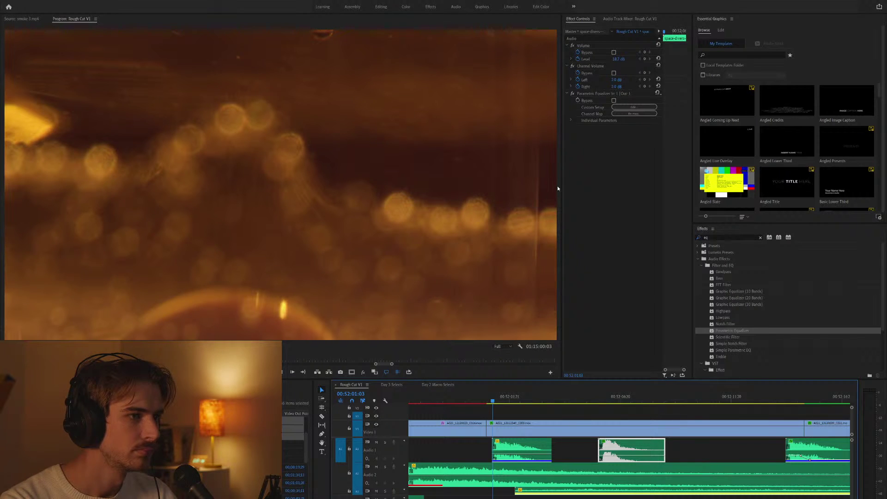
Play from 00:52:01:03 to 00:52:03:06 and duplicate the second Audio 1 sound effect to about 00:52:26.
click(672, 449)
scroll(640, 449, down, 2)
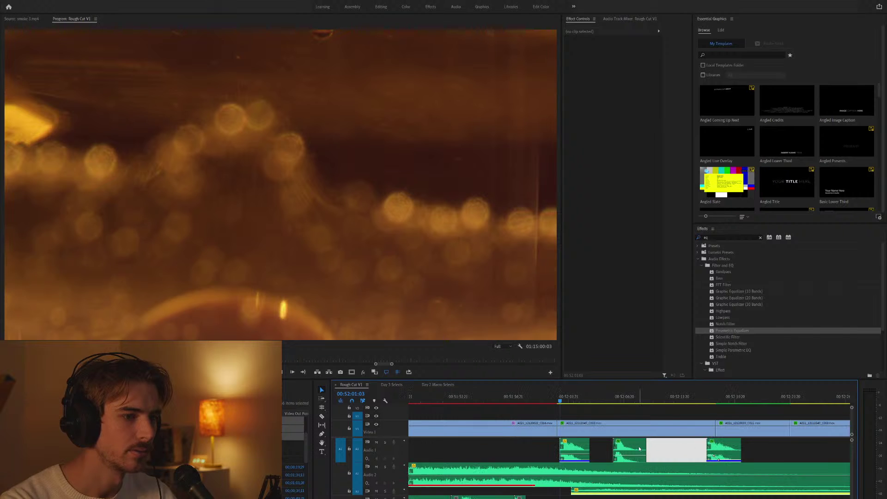
key(space)
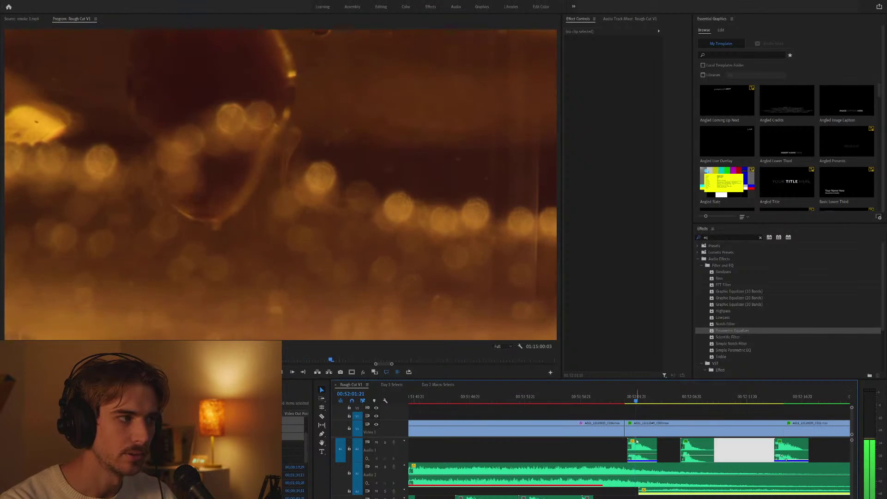
scroll(691, 445, down, 2)
key(space)
key(d)
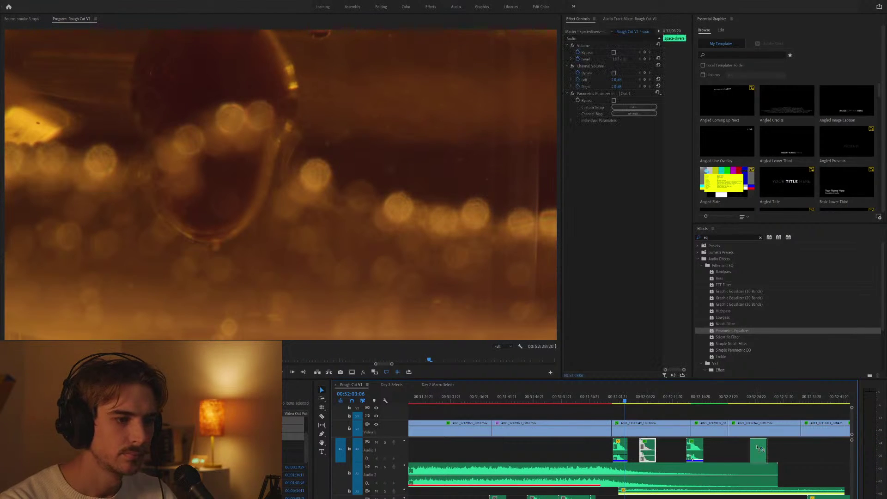
Move the sound effect at 00:52:14 over the second one so it starts just before 00:52:06.
key(equal)
key(equal)
click(559, 190)
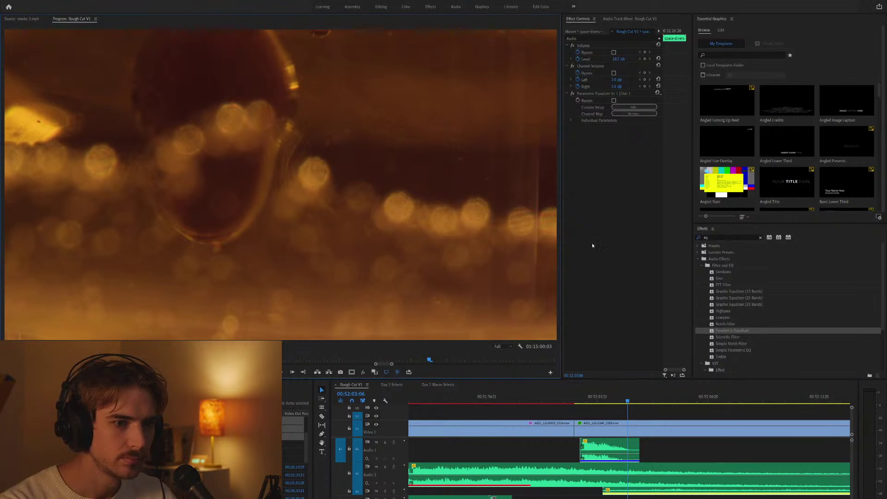
click(796, 449)
key(minus)
drag(781, 446, 674, 446)
click(652, 394)
key(equal)
key(equal)
key(equal)
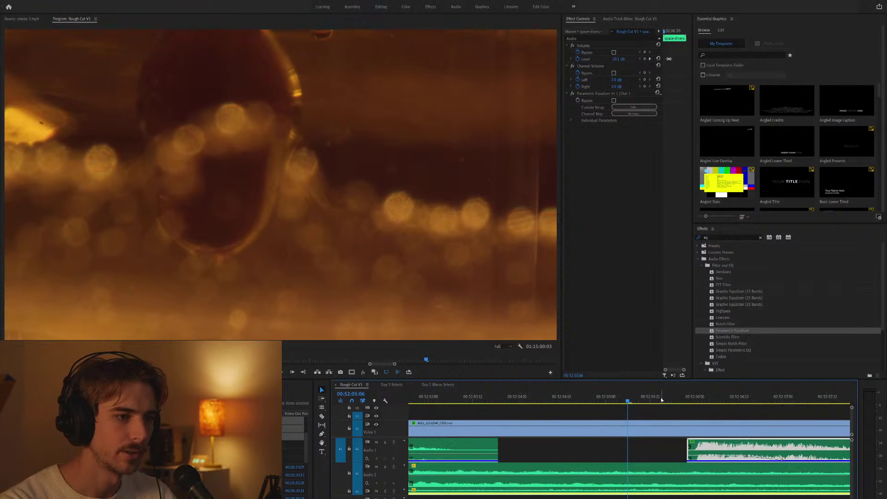
Fine-tune the second Audio 1 sound effect to start at about 00:52:06:03 and play it back.
drag(669, 395, 620, 400)
key(minus)
key(equal)
key(equal)
drag(641, 449, 652, 446)
click(596, 397)
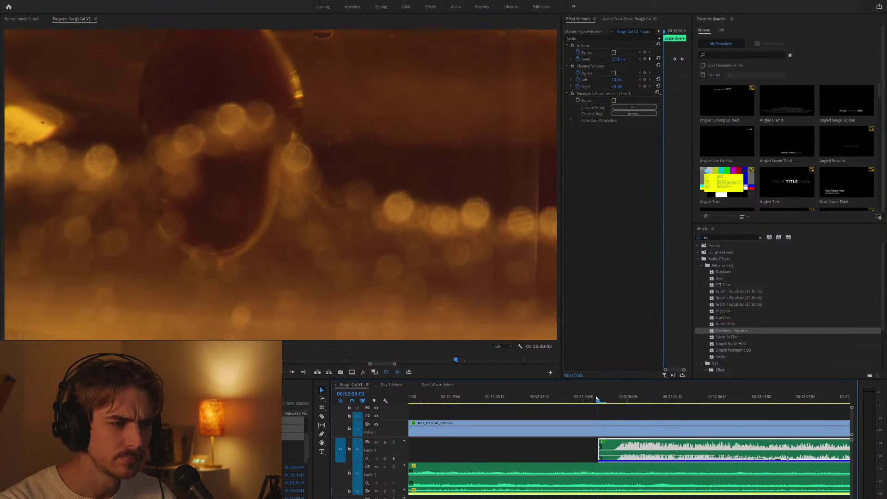
key(space)
key(minus)
key(minus)
key(minus)
key(minus)
key(minus)
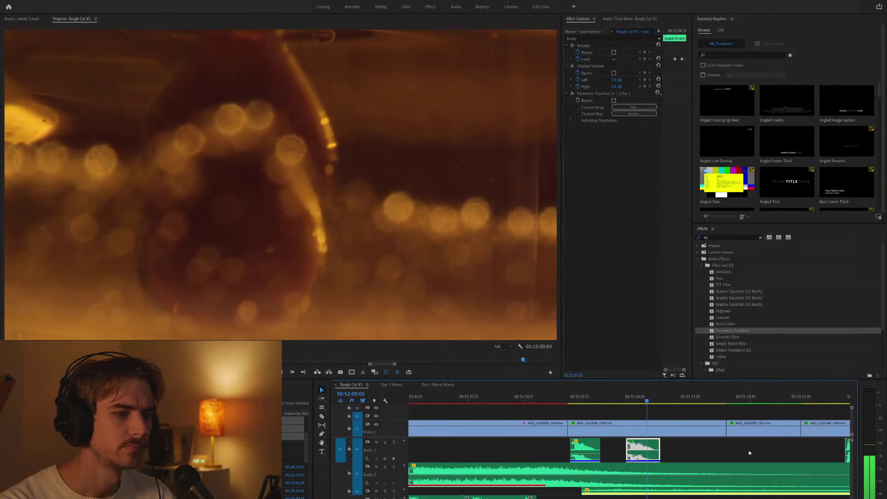
Move the duplicated sound effect from 00:52:26 back to start just before 00:52:10:15 on Audio 1.
click(665, 402)
drag(666, 405, 653, 405)
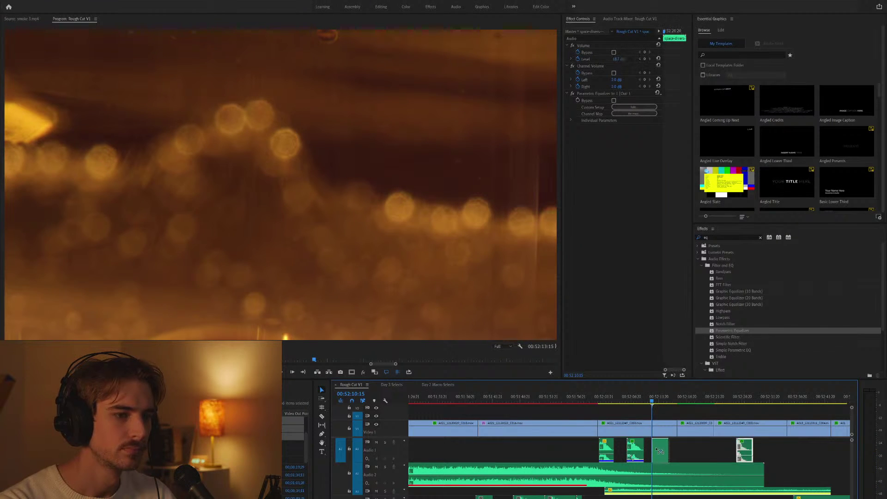
click(659, 451)
key(equal)
key(equal)
key(equal)
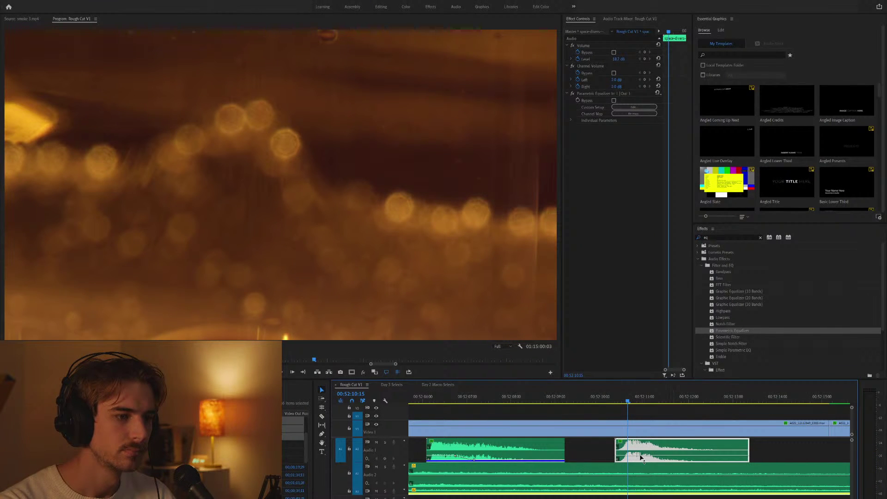
Lower the volume of the third Audio 1 sound effect and play through to 00:52:16:02.
key(space)
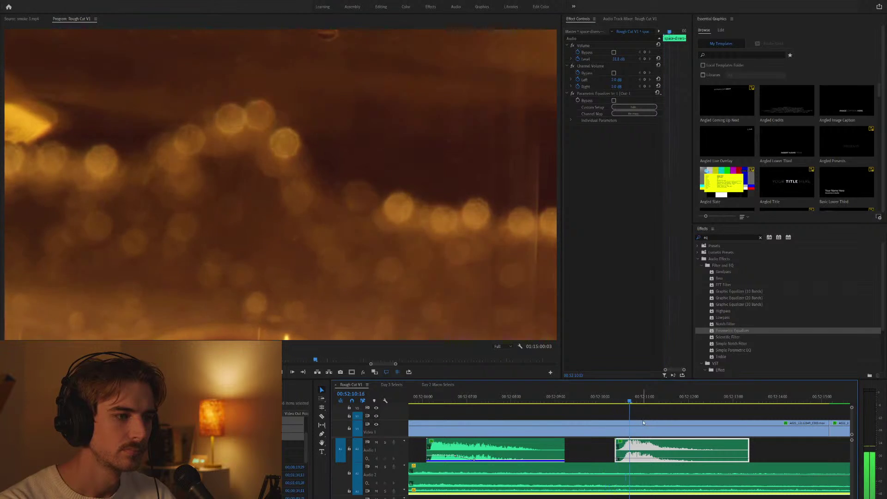
key(minus)
key(minus)
key(minus)
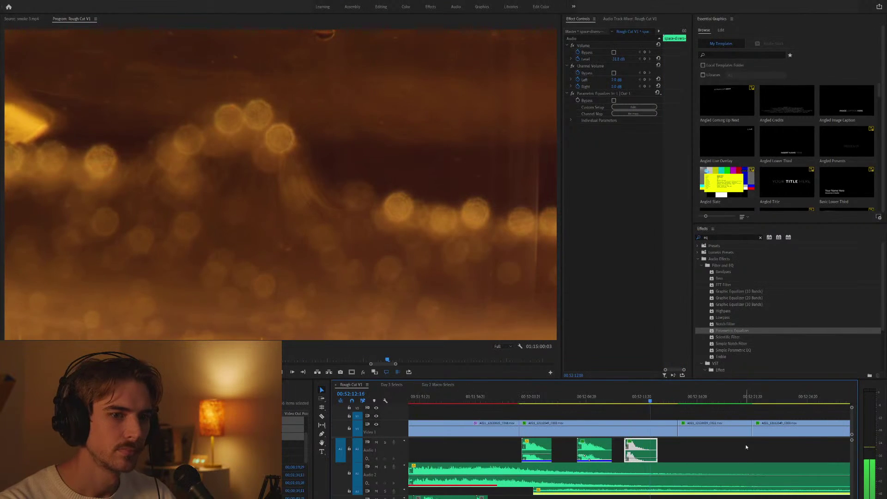
click(748, 450)
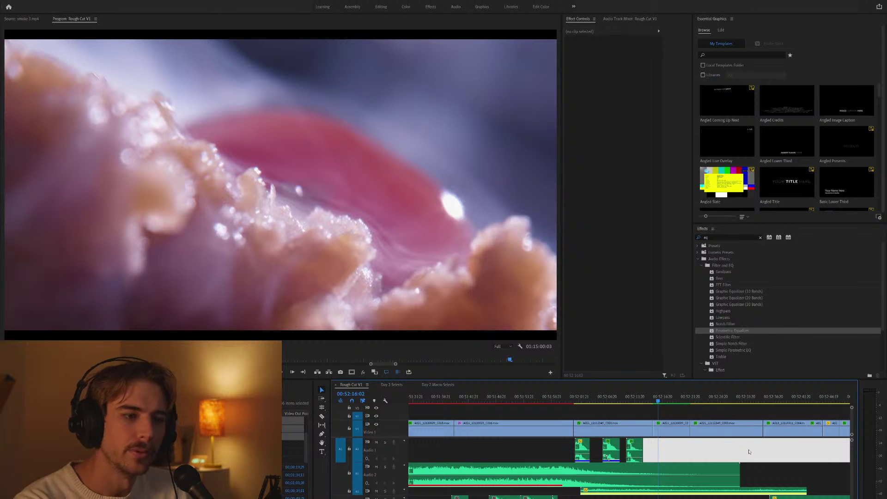
Scale up the video clip at 00:52:16 so it fills the frame without black bars.
click(681, 433)
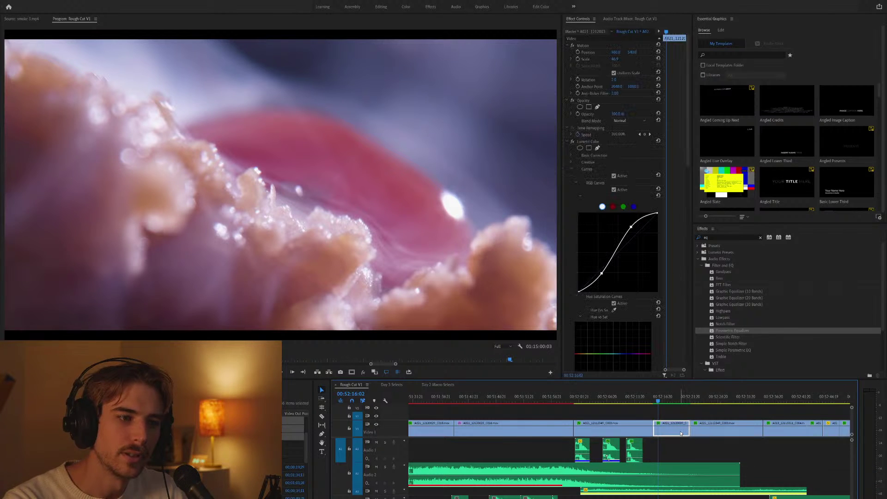
click(609, 87)
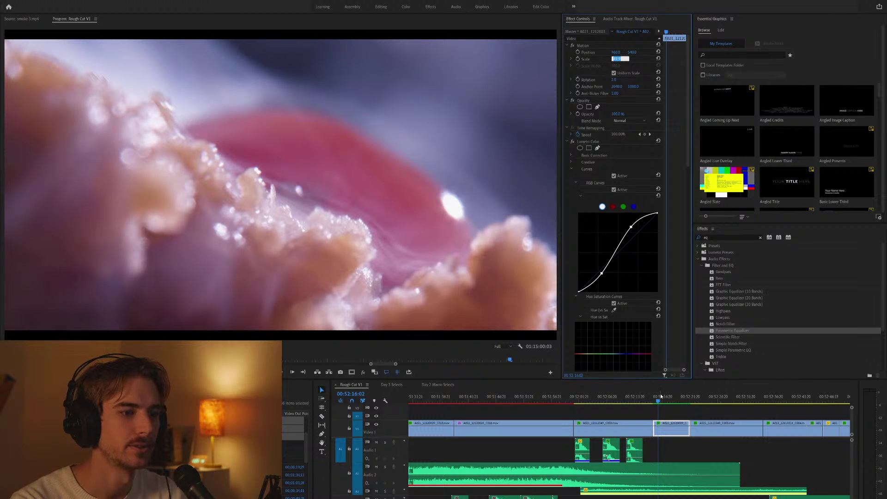
key(Return)
click(661, 395)
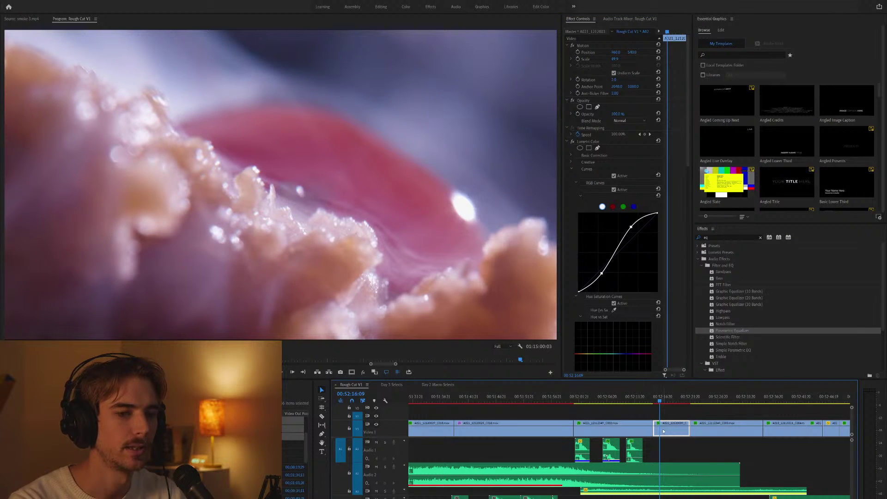
Review the sequence from the rescaled shot onward to 00:52:32:21.
scroll(632, 407, down, 2)
drag(611, 401, 621, 401)
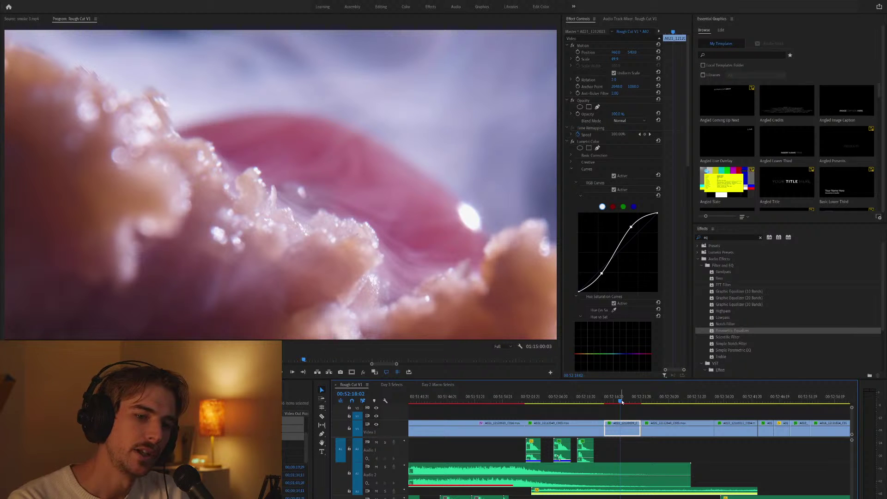
drag(621, 402, 702, 402)
key(space)
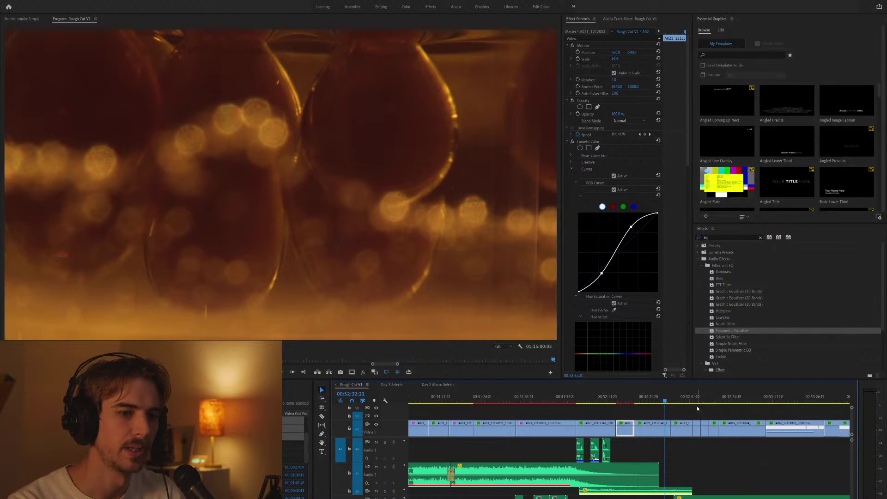
key(equal)
key(minus)
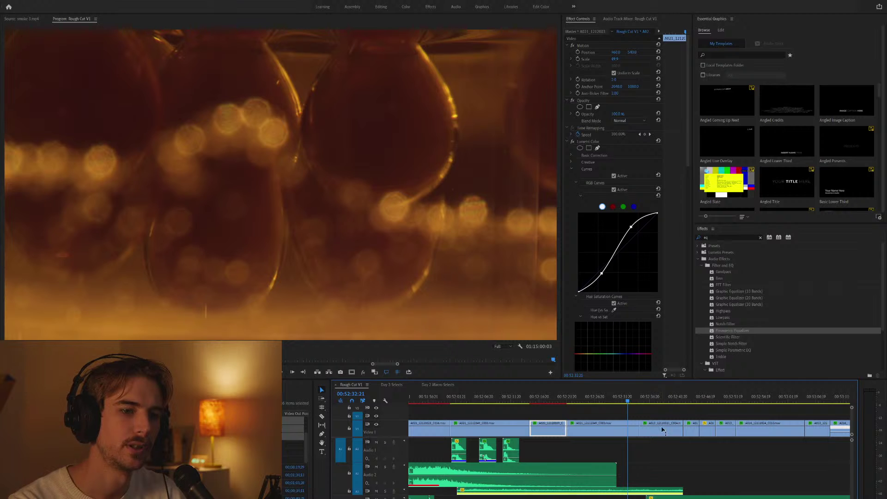
Play the sequence on from 00:52:32:21 to about 00:52:46 and check the macro shots for framing and shake.
click(667, 437)
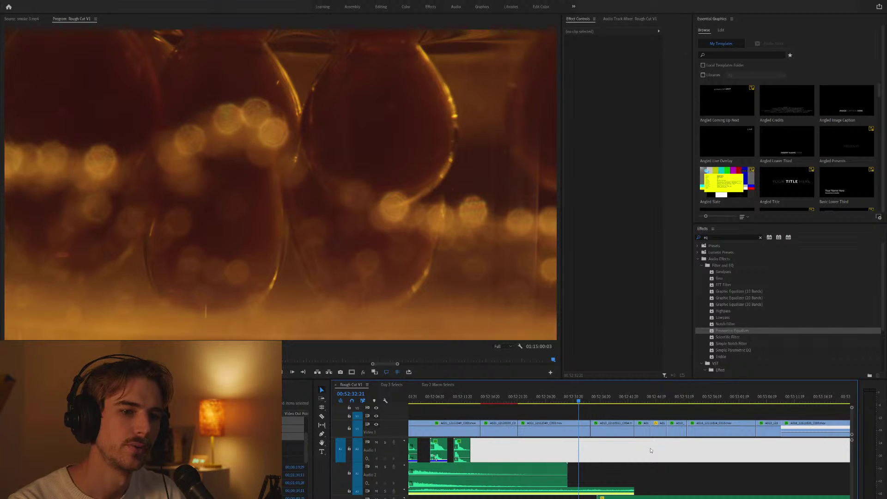
key(space)
key(equal)
key(equal)
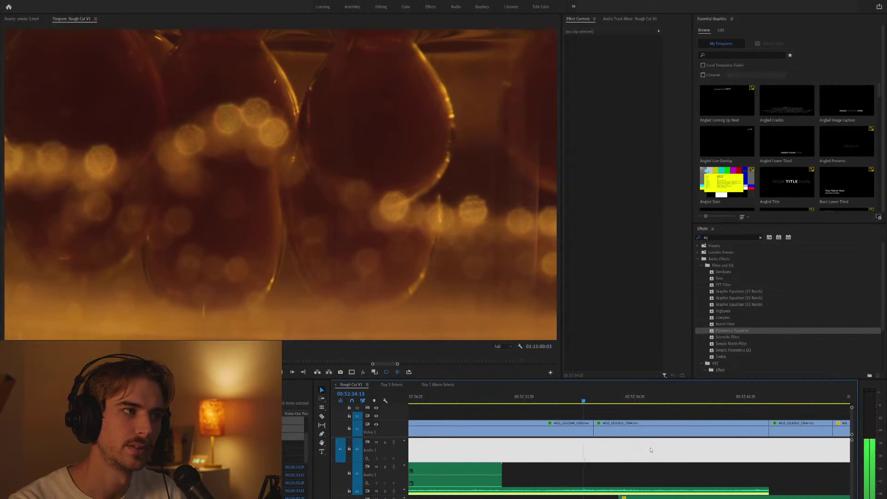
key(minus)
key(minus)
key(minus)
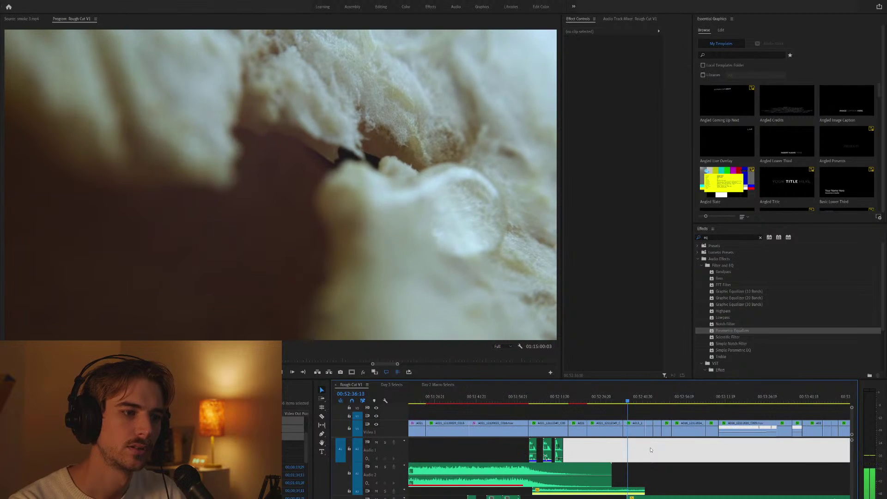
key(equal)
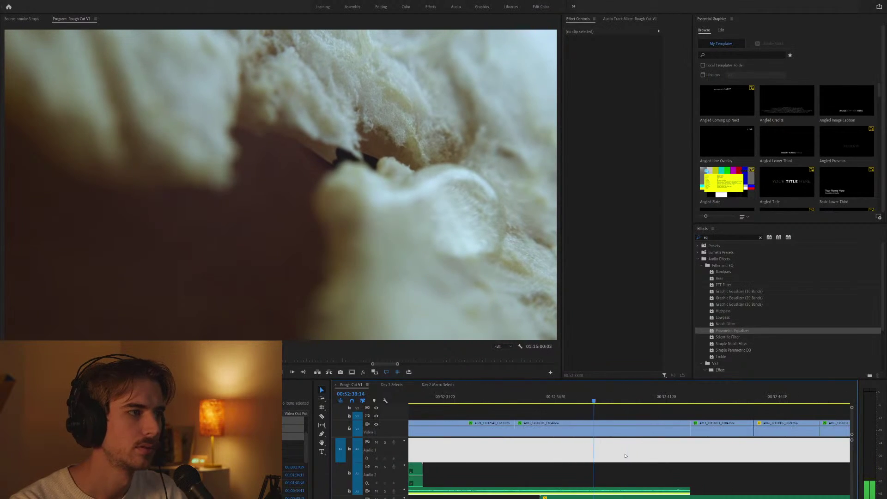
key(minus)
key(minus)
key(minus)
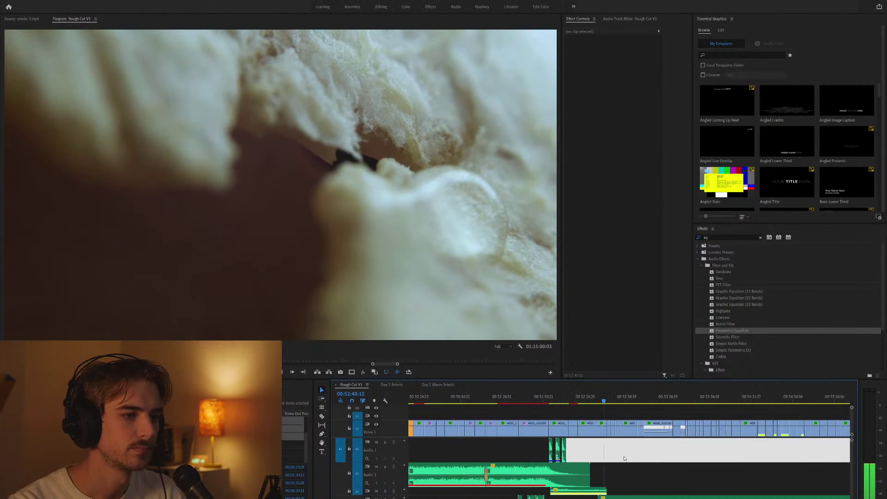
scroll(626, 458, down, 2)
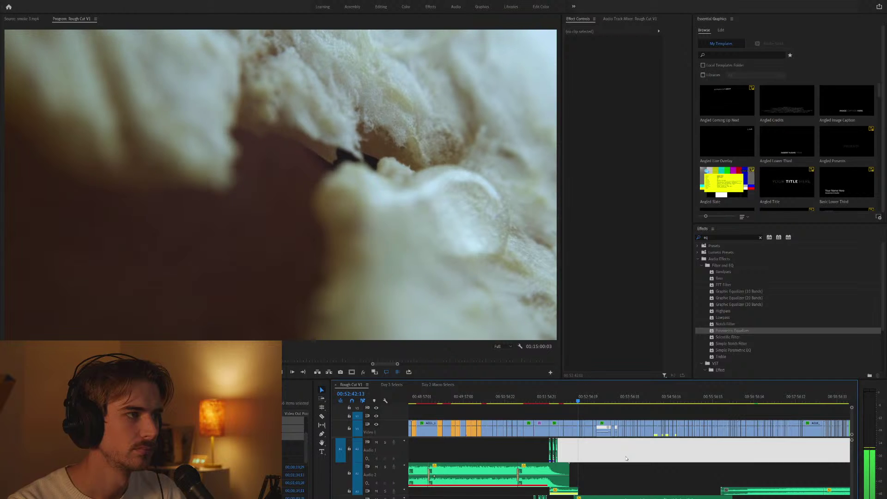
scroll(626, 458, down, 1)
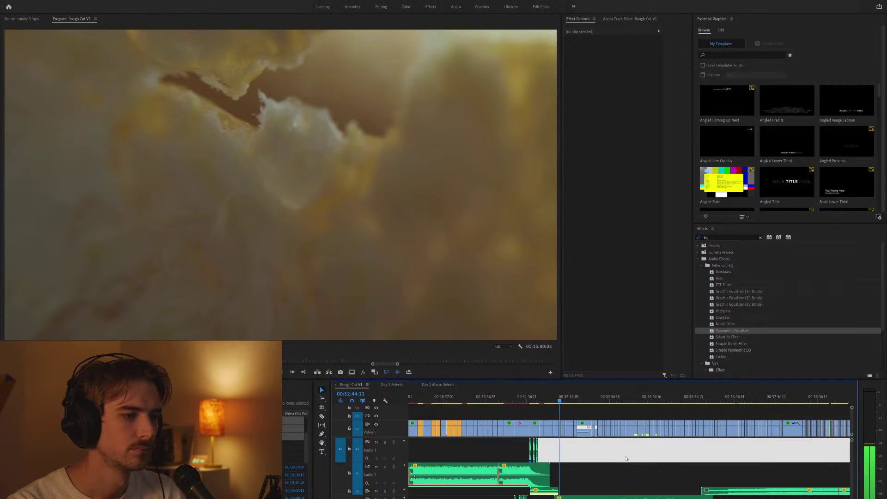
key(equal)
key(equal)
key(equal)
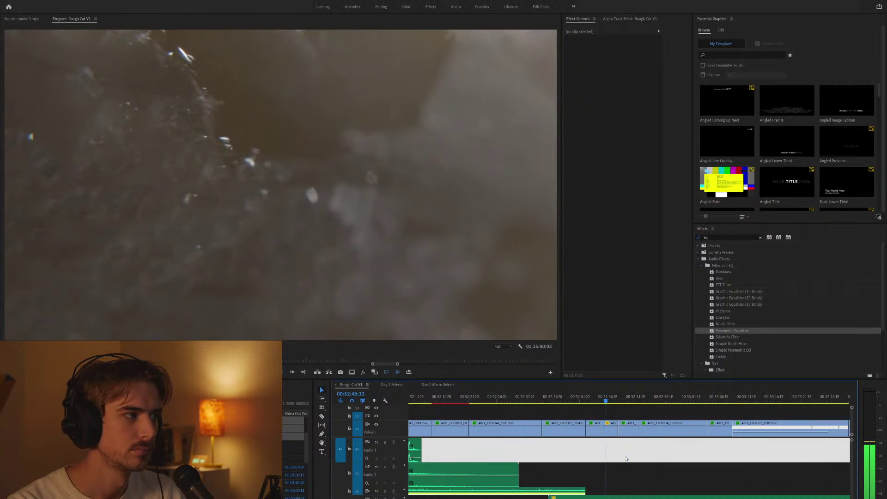
Find the Warp Stabilizer effect by searching for "warp" and apply it to the short shot just after 00:52:46.
key(d)
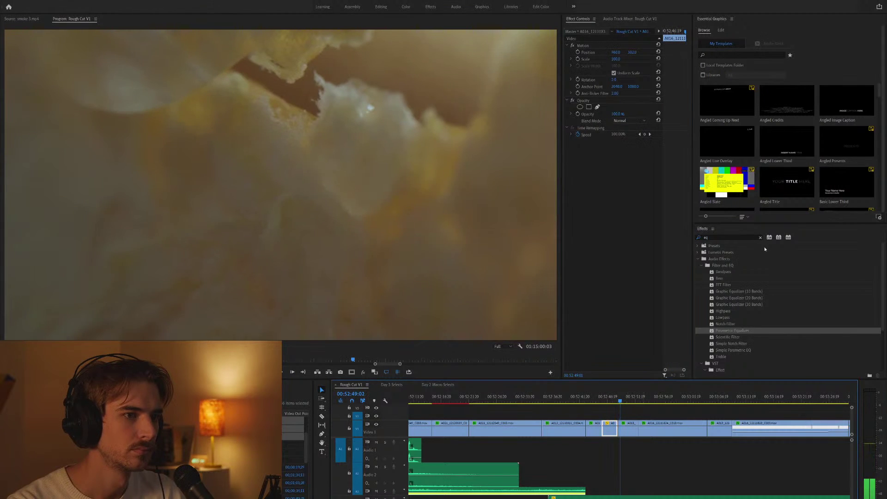
click(761, 237)
text(w)
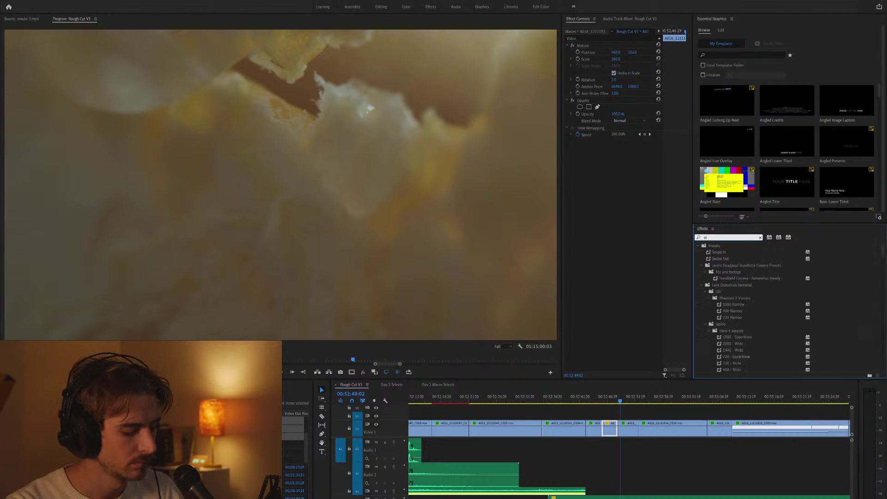
text(arp)
click(721, 289)
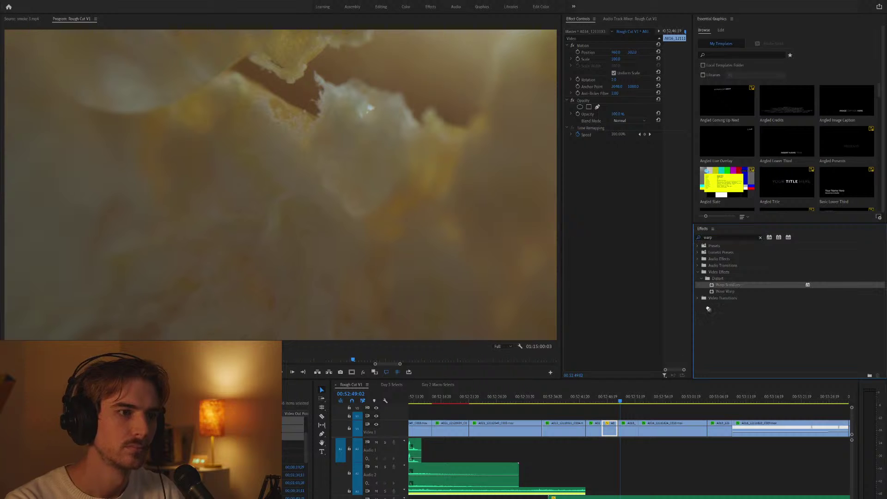
drag(607, 434, 607, 434)
click(626, 410)
Play on from 00:52:49 to 00:53:07:13 and check the following shots for shake and pacing.
key(minus)
key(minus)
key(minus)
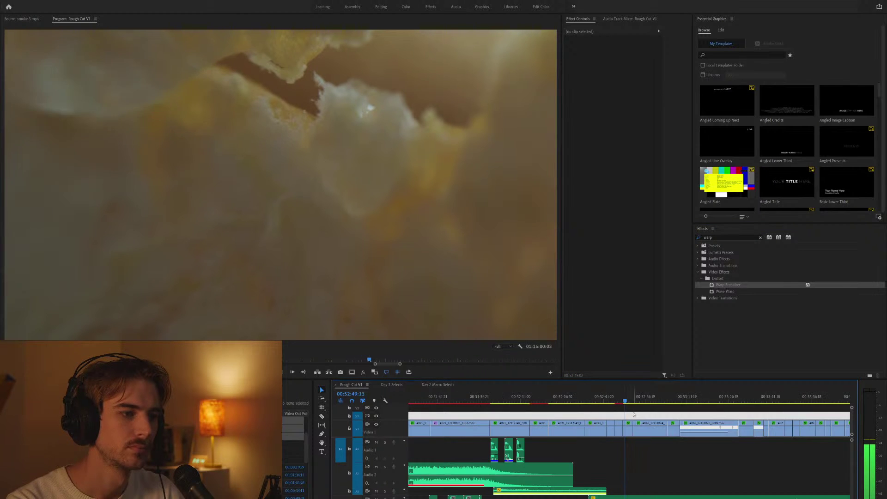
key(equal)
key(equal)
key(equal)
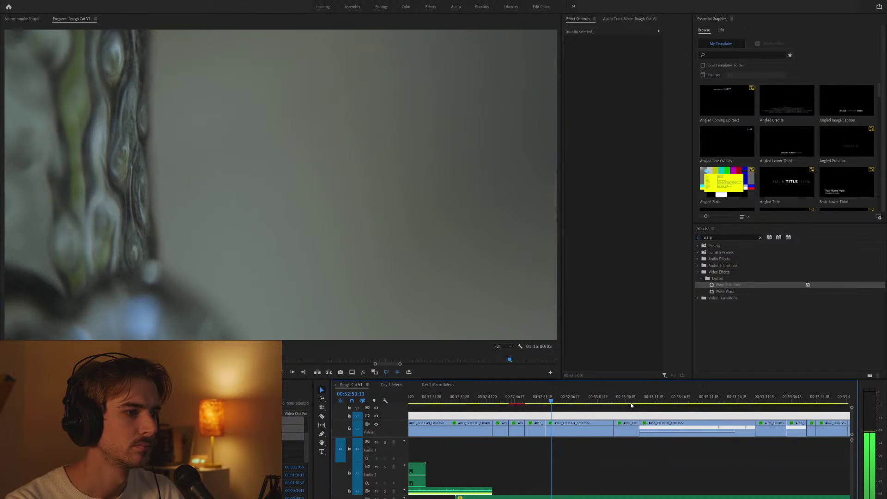
key(minus)
key(minus)
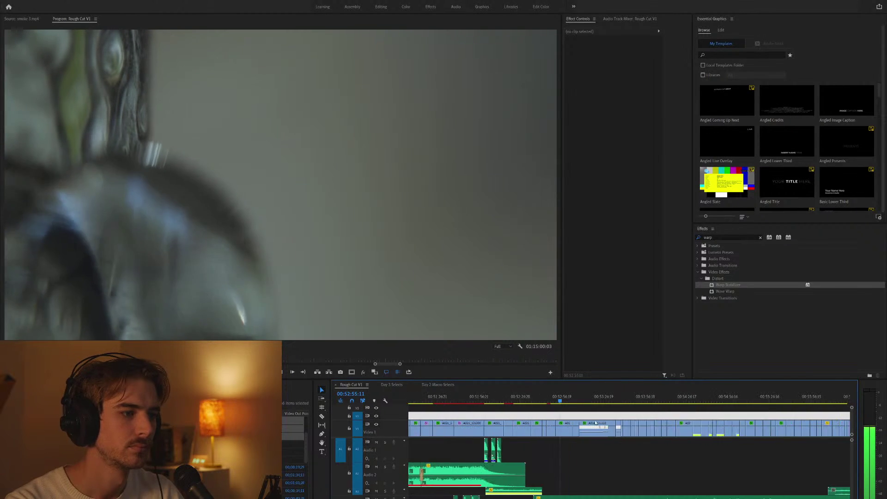
scroll(586, 461, down, 1)
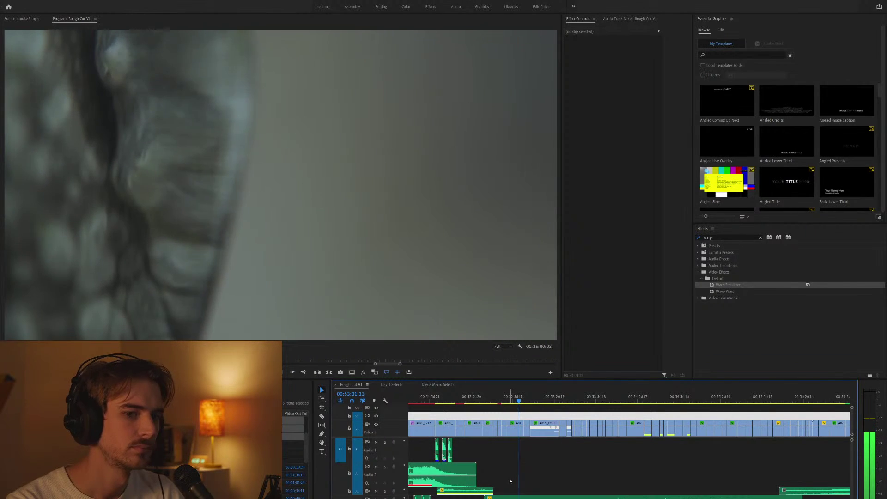
scroll(511, 475, up, 3)
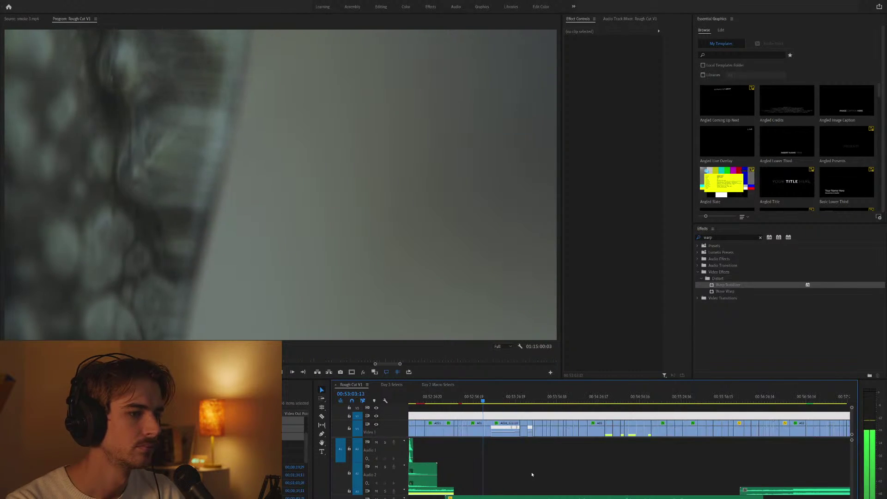
scroll(573, 471, down, 5)
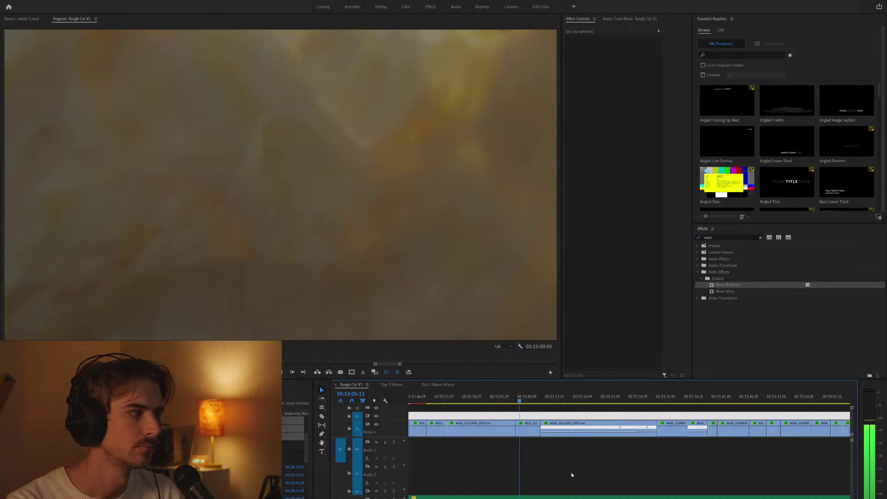
scroll(571, 472, down, 1)
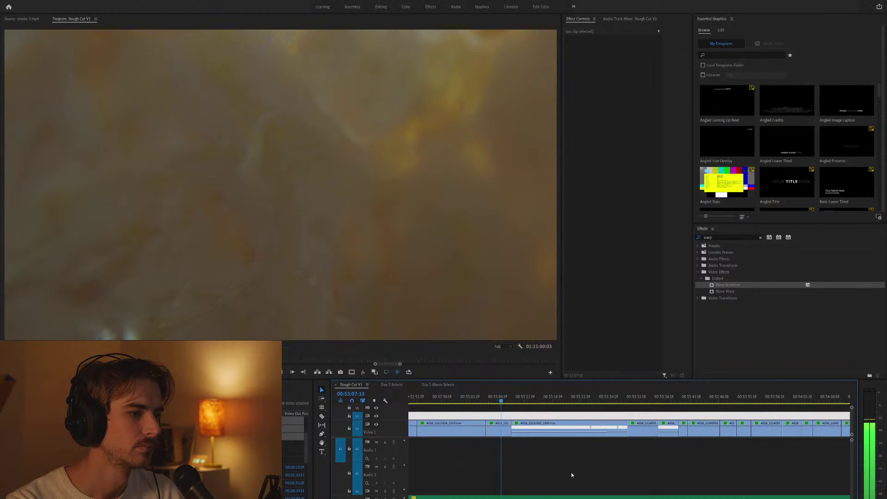
Apply Warp Stabilizer to the short shot at 00:53:07 and resume playback.
drag(730, 284, 572, 391)
drag(508, 429, 509, 429)
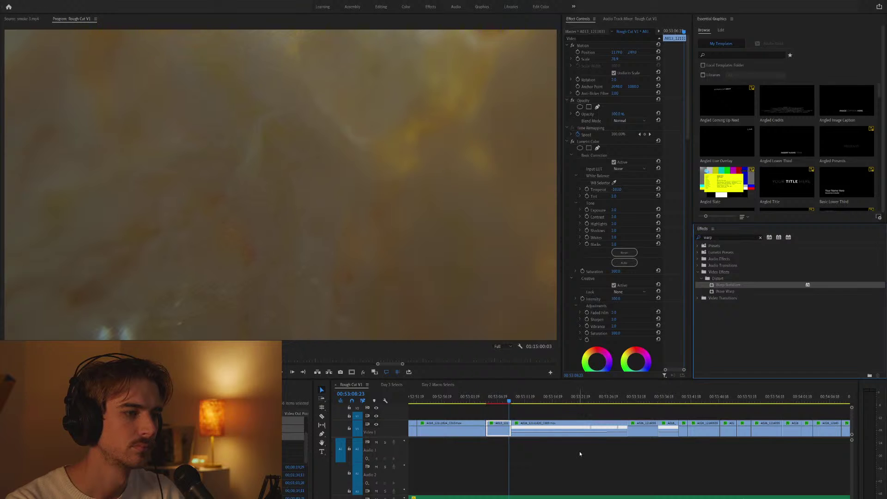
click(580, 453)
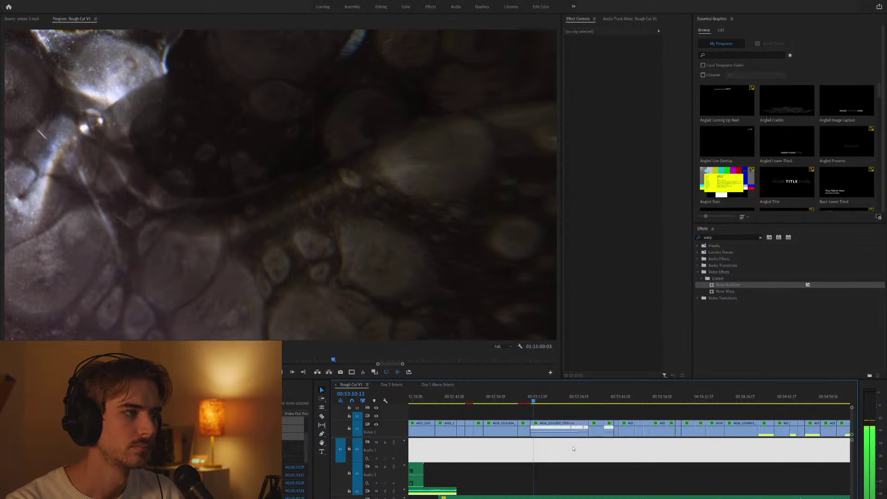
Review the long dark cell shot and the bright droplet shot that follows it, up to 00:53:32:10.
key(minus)
scroll(568, 449, down, 3)
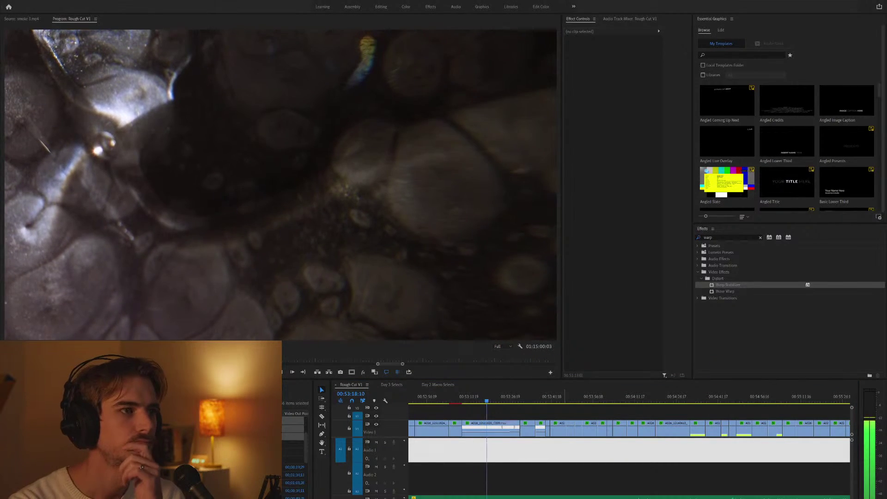
drag(564, 465, 565, 465)
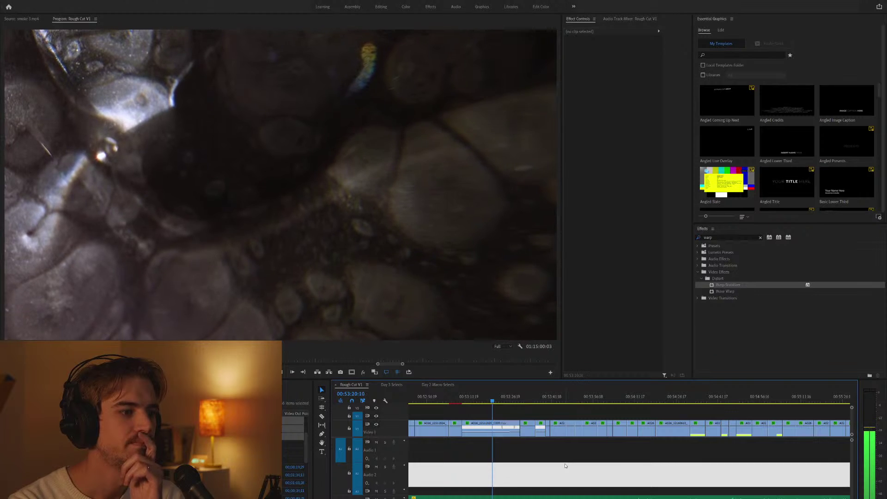
scroll(530, 418, down, 2)
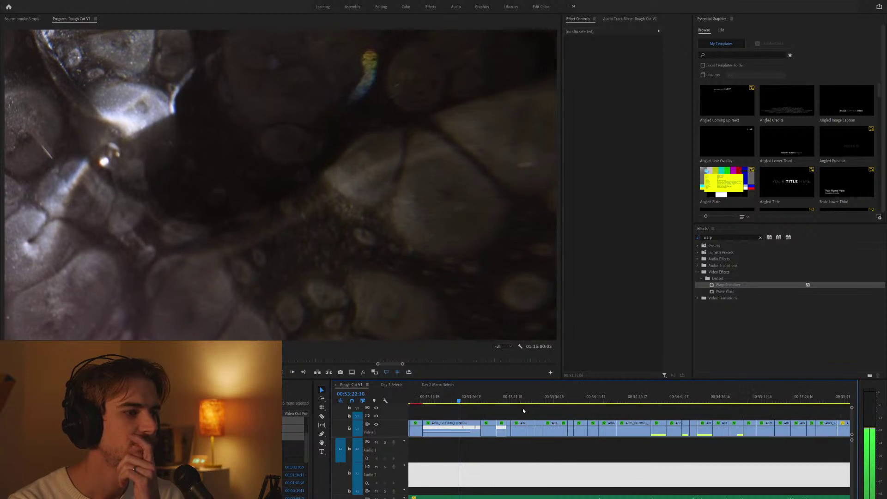
scroll(518, 410, down, 1)
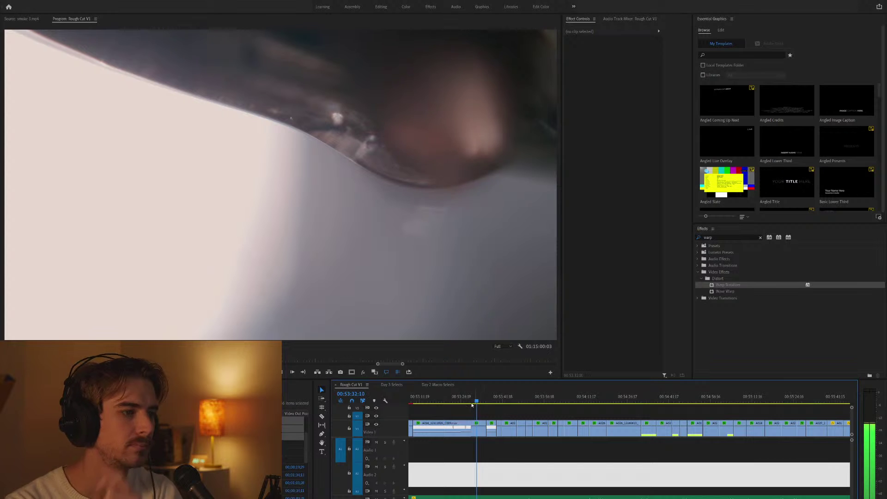
Insert the bright droplet shot from about 00:53:30 into the long dark cell shot at 00:53:17:00, splitting it in two.
click(438, 401)
scroll(440, 401, up, 4)
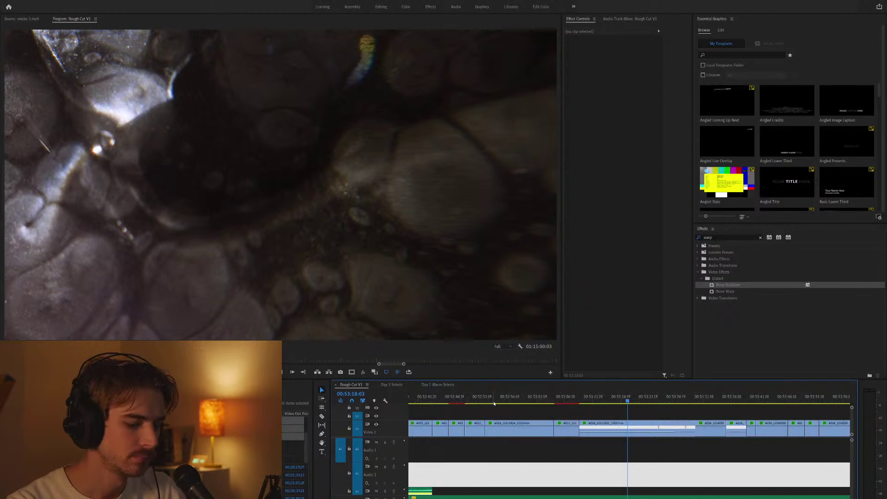
click(607, 401)
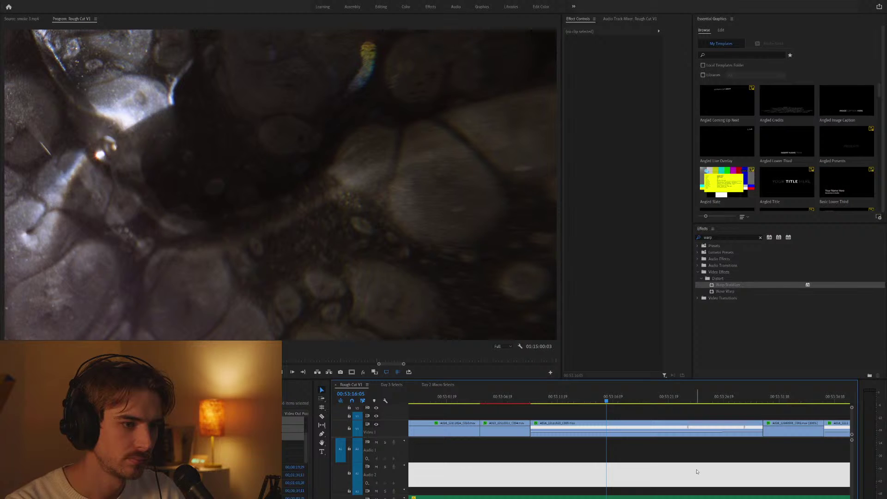
click(613, 400)
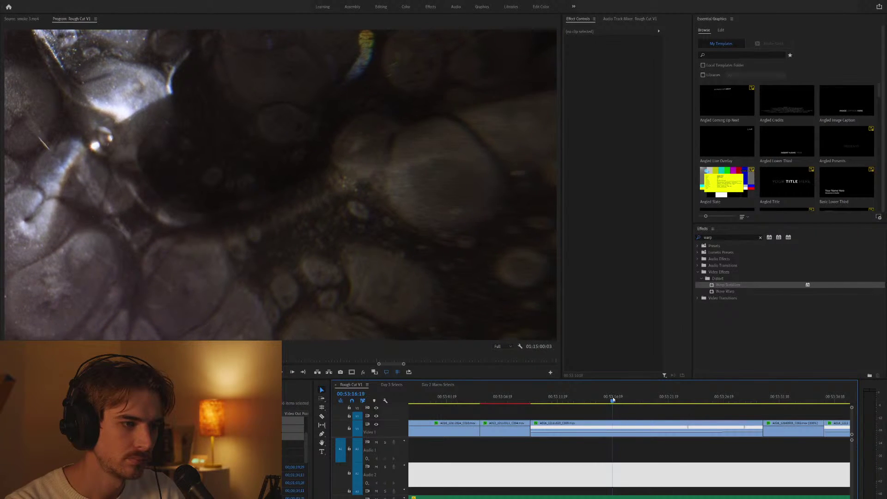
drag(612, 400, 614, 400)
drag(798, 436, 677, 451)
click(617, 429)
key(v)
key(space)
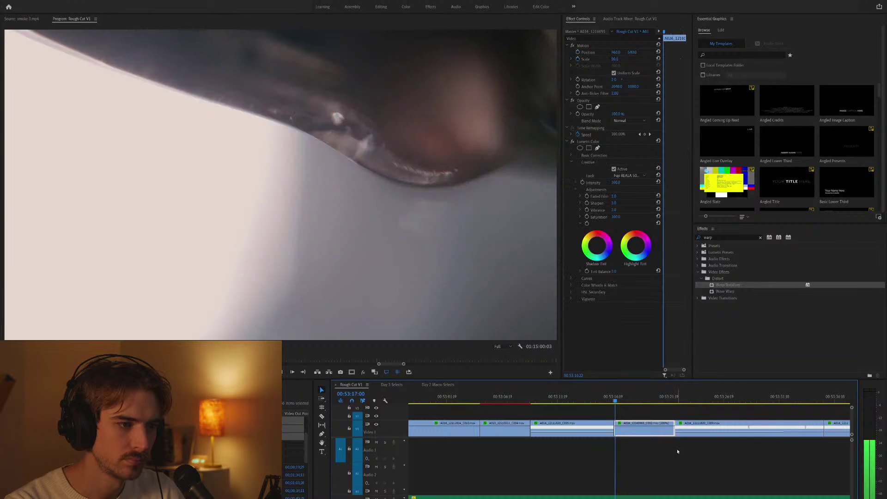
Play through the moved droplet shot and the rest of the dark cell shot to 00:53:31:02 to check the pacing.
click(677, 451)
key(equal)
key(equal)
key(minus)
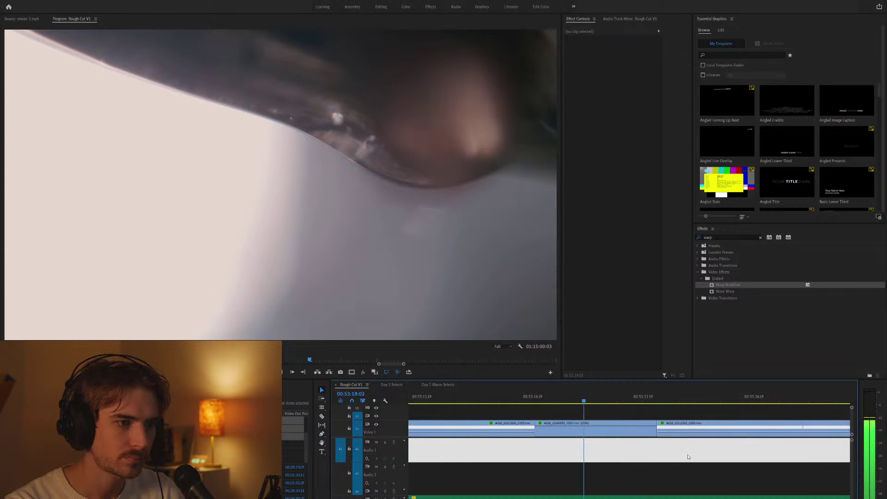
key(minus)
key(minus)
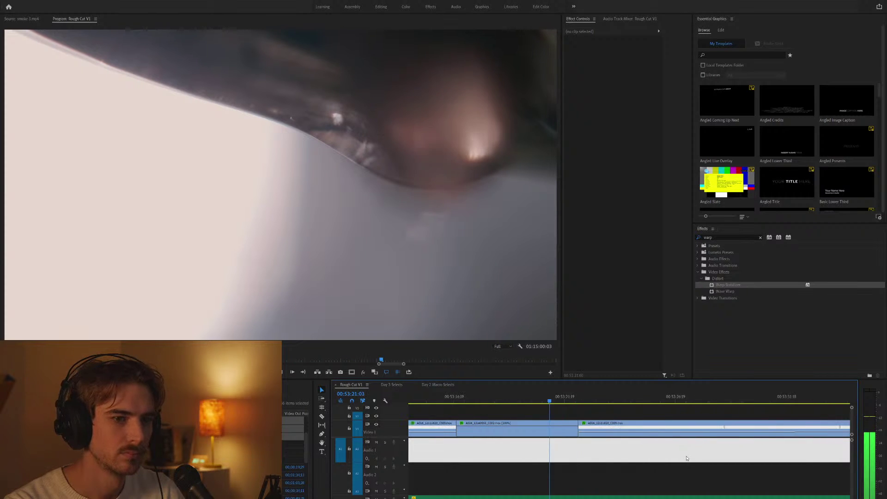
key(minus)
scroll(632, 456, down, 2)
key(equal)
scroll(651, 456, down, 4)
scroll(603, 453, down, 1)
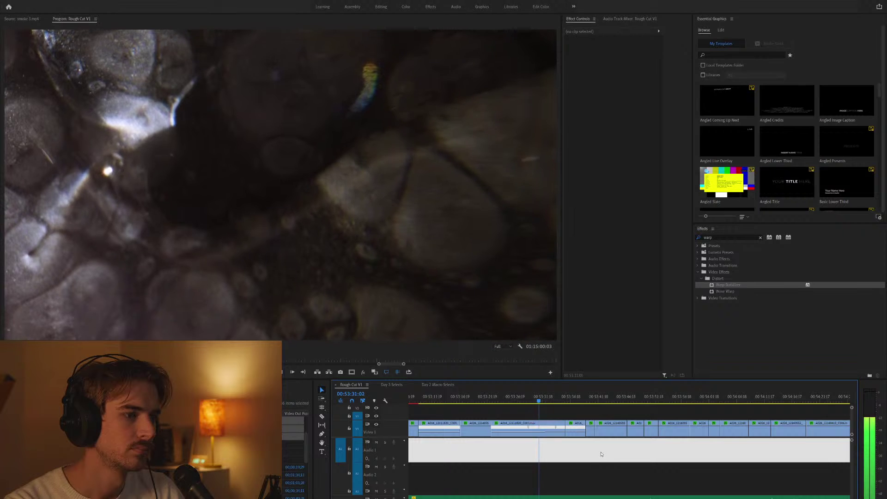
Insert the short cell shot from about 00:53:36 into the remaining long cell shot at about 00:53:29:09 and play it back.
key(equal)
click(596, 397)
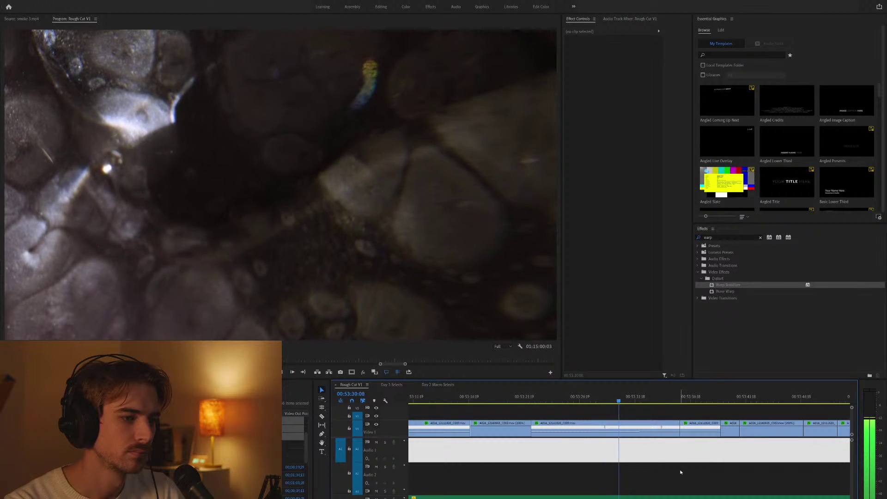
click(607, 398)
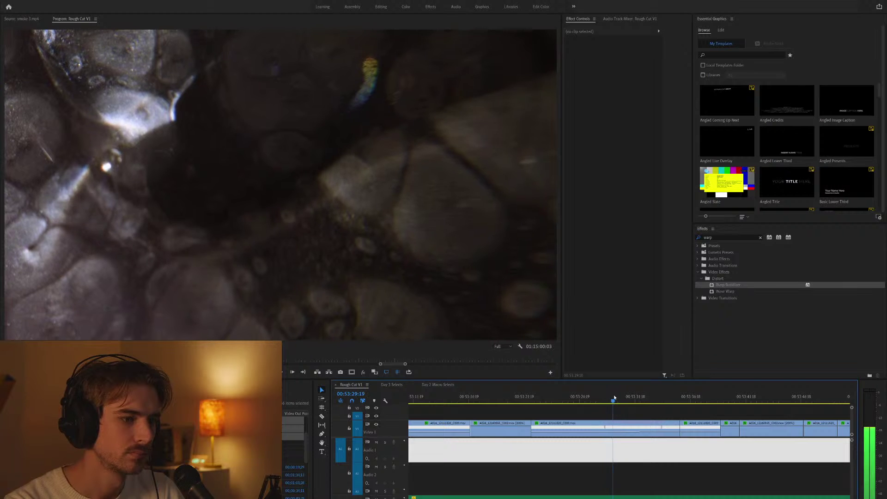
click(609, 398)
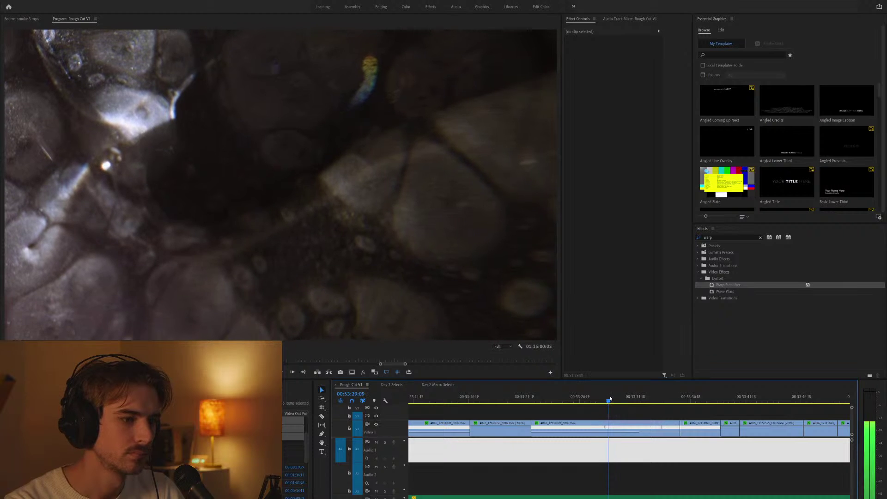
click(708, 434)
drag(719, 429, 631, 428)
key(space)
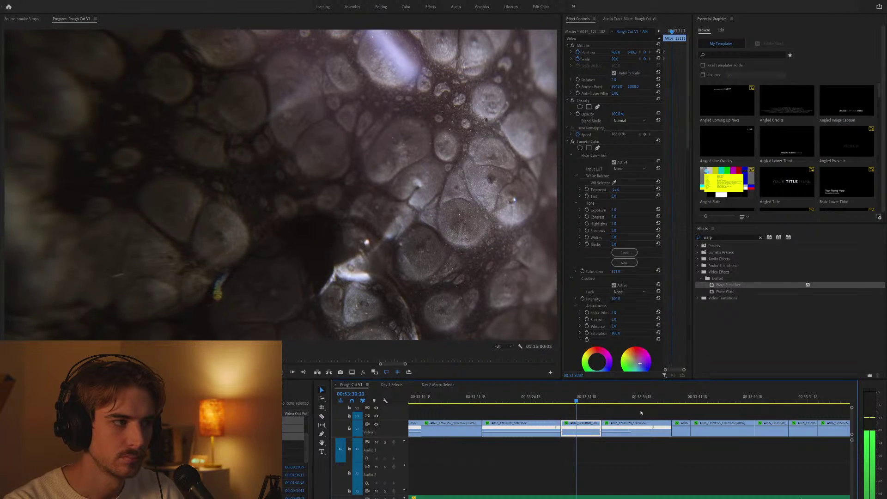
Spot-check the dark cell shots and the following droplet shot between about 00:53:20 and 00:53:41.
click(460, 395)
click(505, 395)
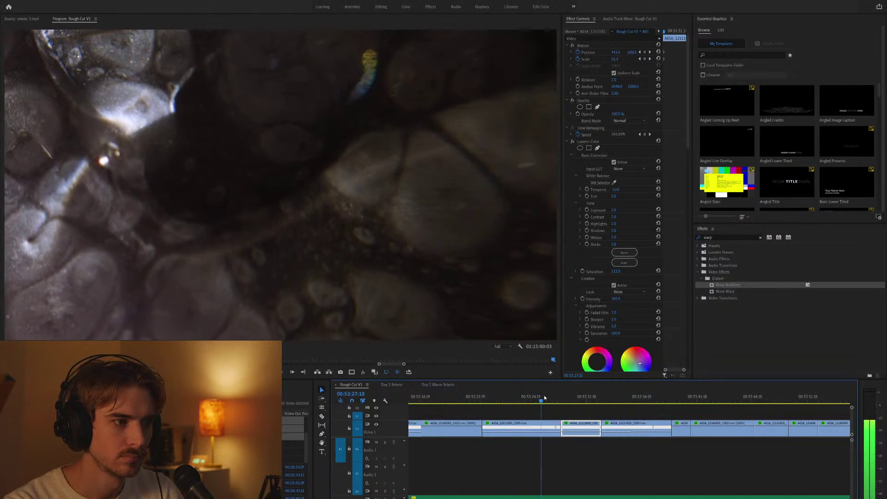
click(560, 396)
click(598, 395)
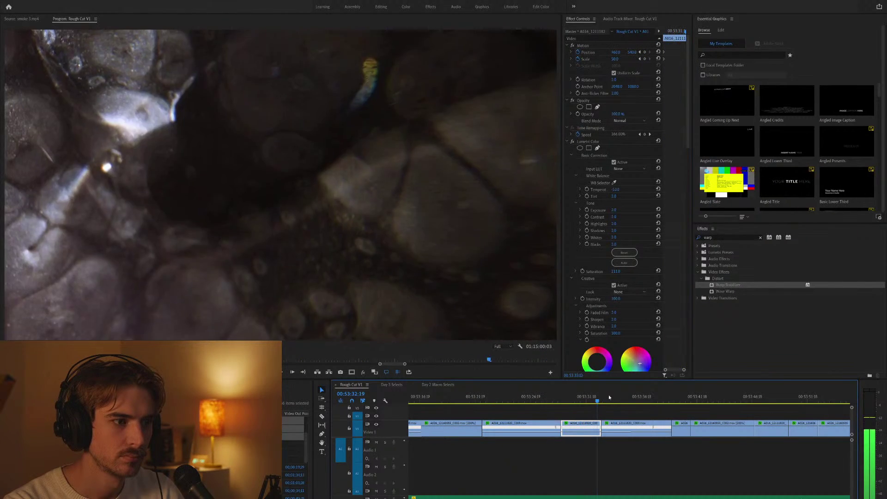
click(675, 395)
click(693, 395)
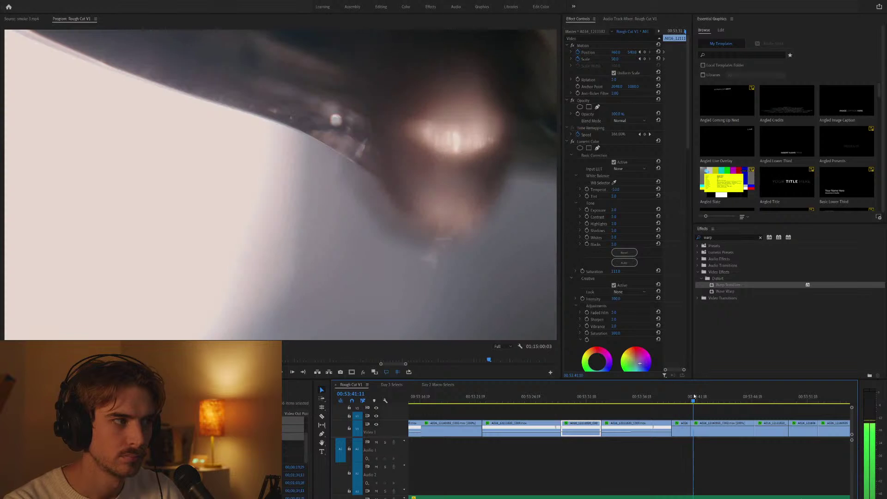
key(Up)
key(space)
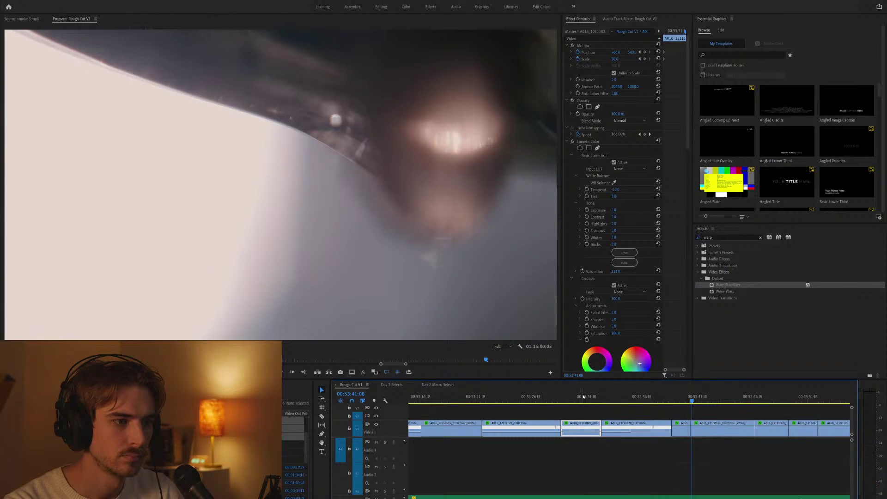
Pull the cell shot out at 00:53:29:09 and put the short shot from about 00:53:39 in its place, playing the new cut.
click(583, 396)
drag(580, 428, 725, 415)
drag(676, 434, 598, 434)
key(space)
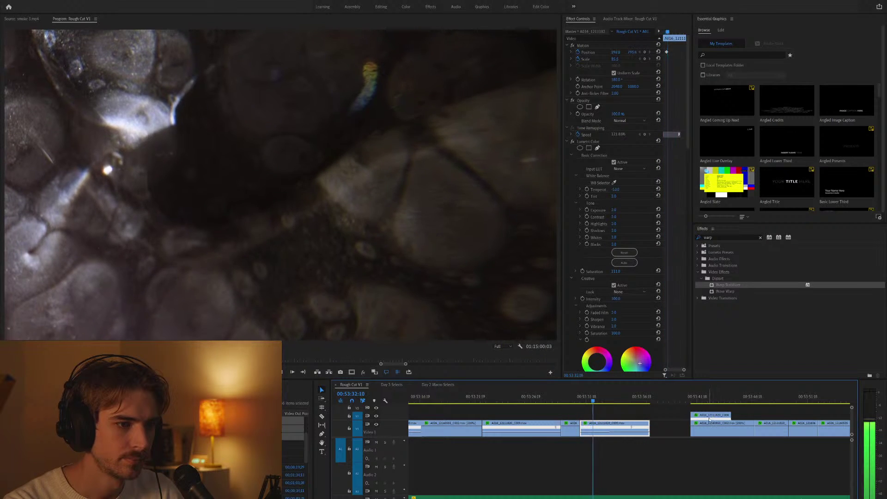
Place the pulled cell shot back on the main video track after the bright droplet shot, at about 00:53:43, leaving no gap.
drag(709, 426, 732, 418)
click(732, 421)
key(alt+Down)
click(706, 414)
key(minus)
key(minus)
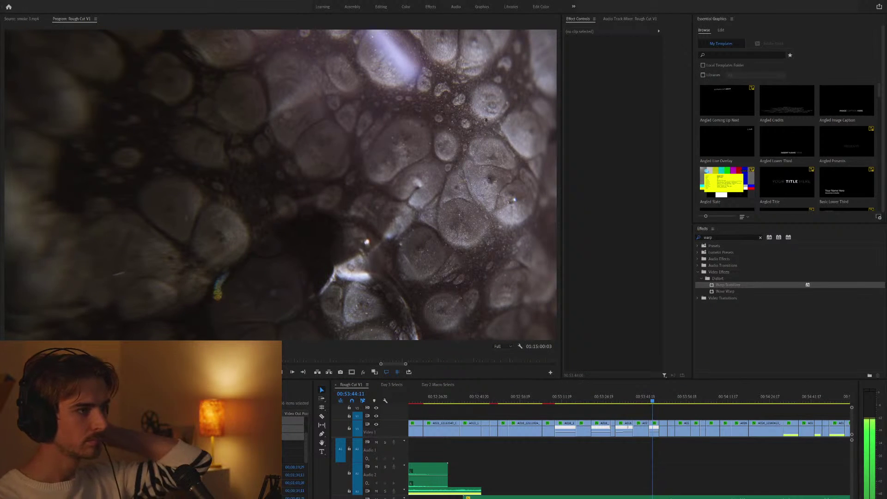
Watch the reordered sequence from about 00:53:44 through 00:54:10 to check the pacing.
click(794, 451)
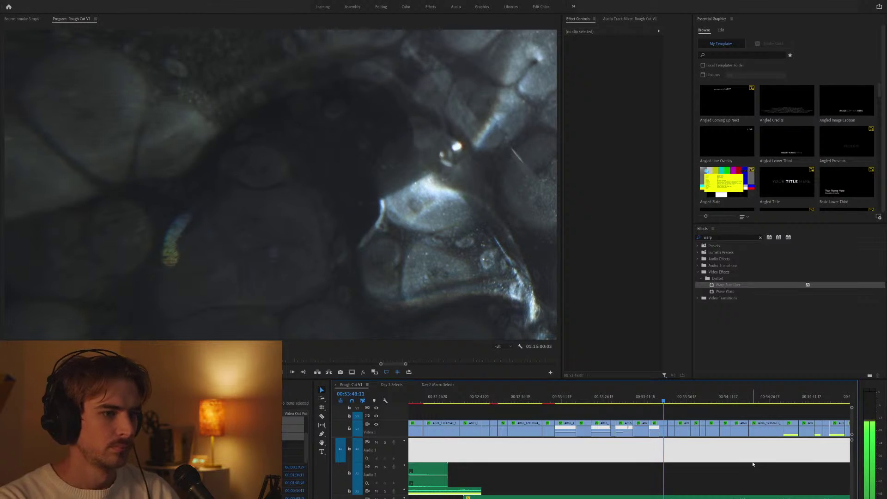
key(equal)
key(equal)
key(minus)
key(minus)
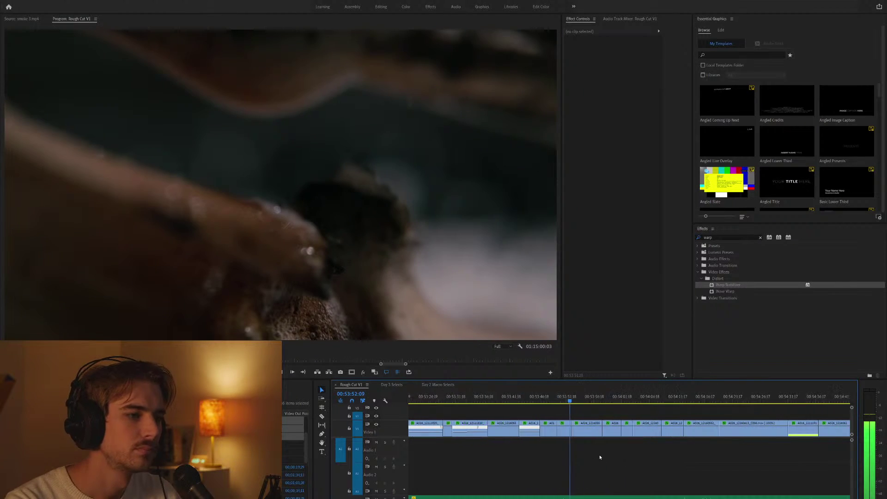
scroll(599, 455, right, 3)
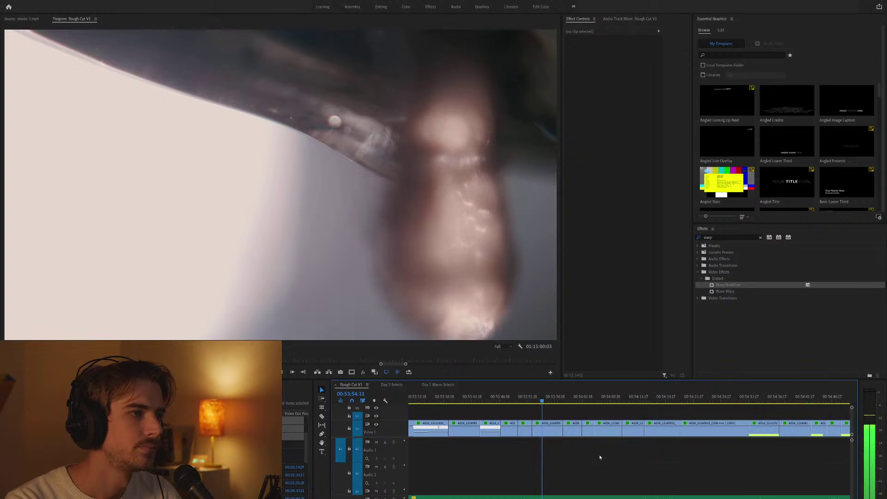
scroll(600, 454, right, 3)
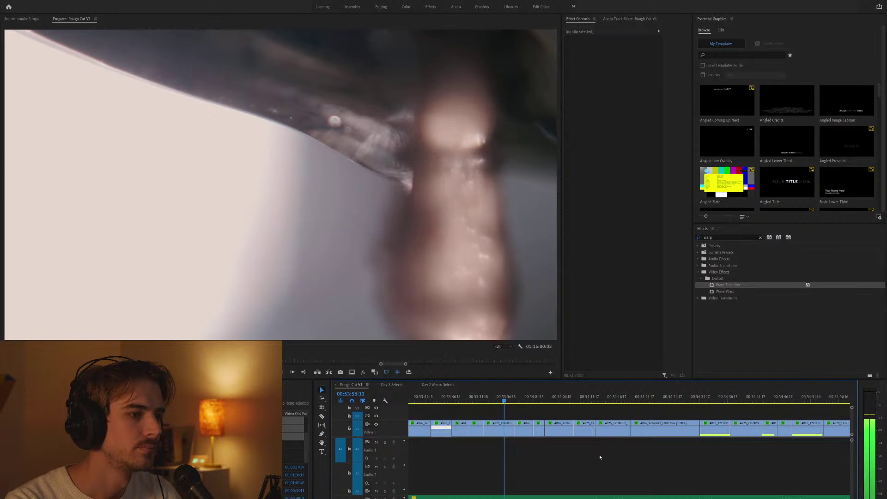
scroll(600, 455, right, 1)
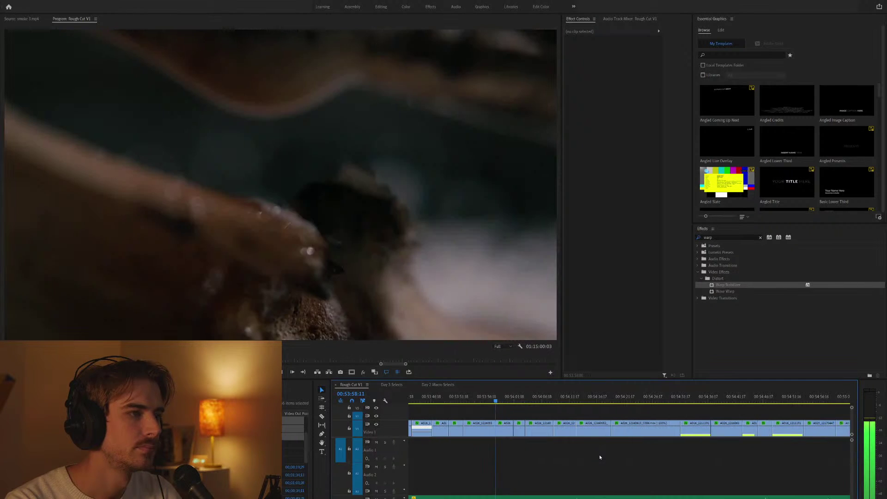
key(minus)
key(minus)
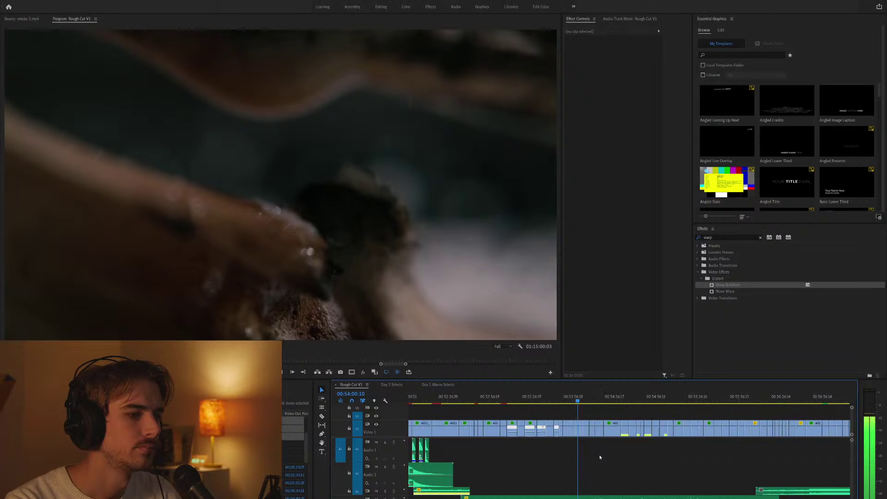
scroll(600, 454, right, 1)
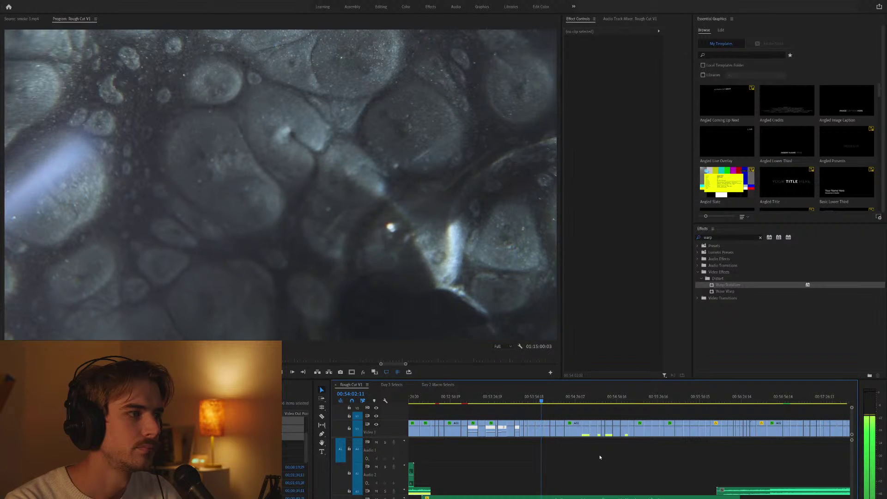
scroll(599, 454, right, 1)
scroll(599, 454, right, 1)
scroll(600, 455, right, 1)
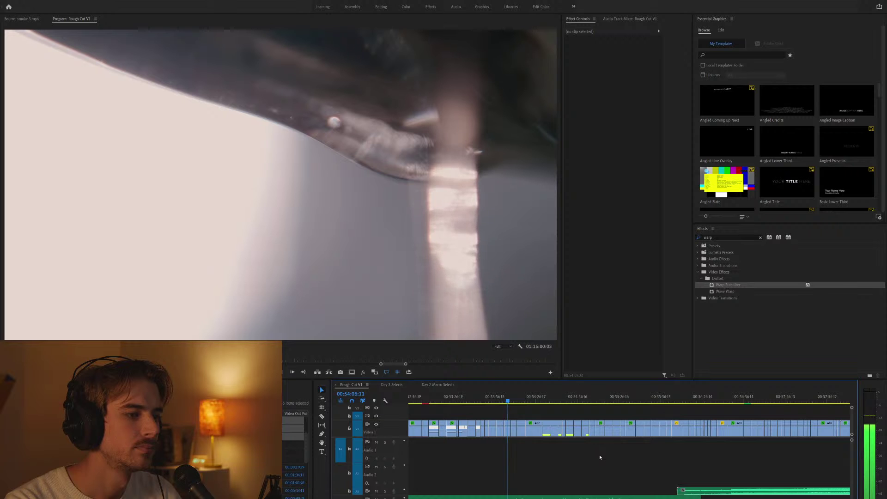
scroll(599, 455, right, 1)
scroll(600, 455, right, 1)
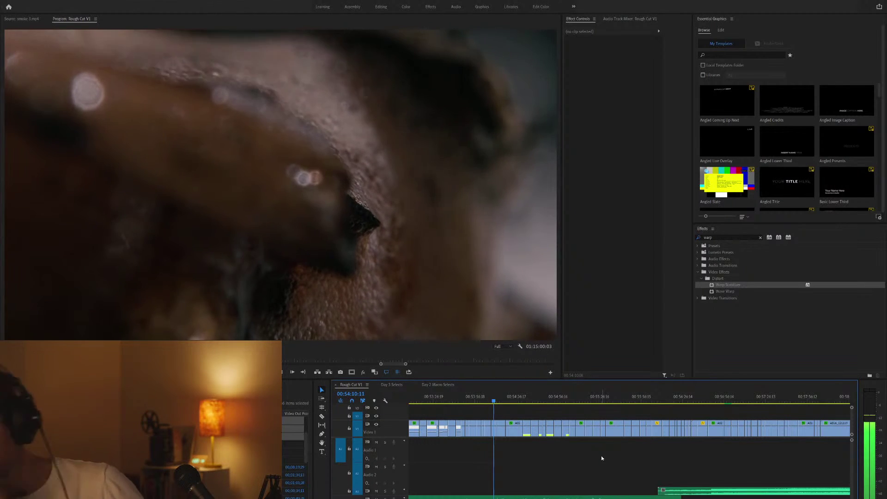
Continue reviewing the macro shots from about 00:54:10 to 00:54:37 for pacing and shakiness.
key(equal)
key(equal)
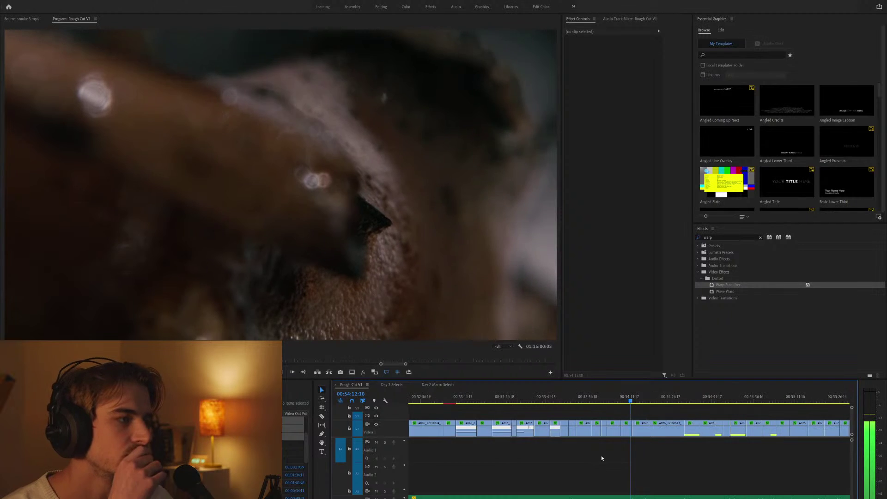
key(minus)
key(minus)
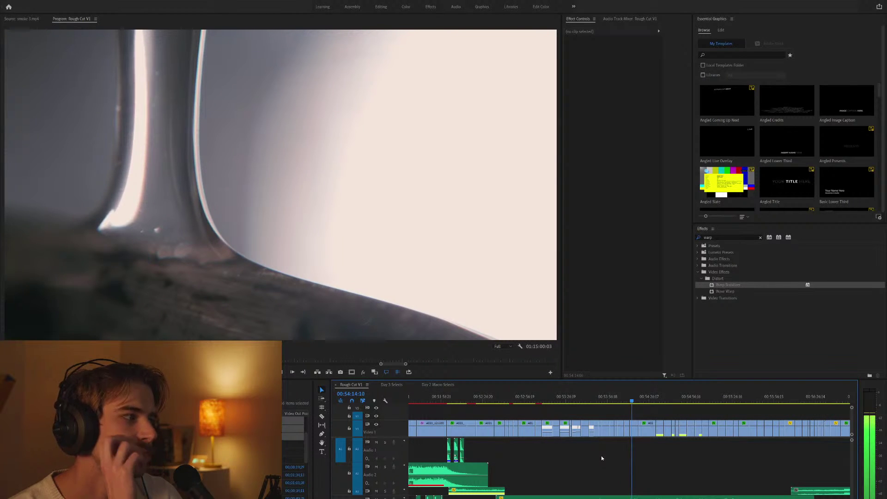
key(minus)
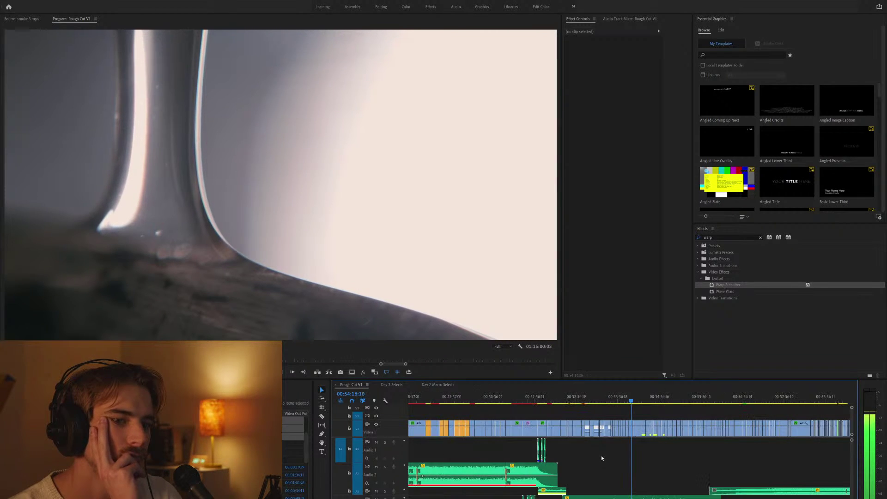
key(equal)
key(equal)
key(equal)
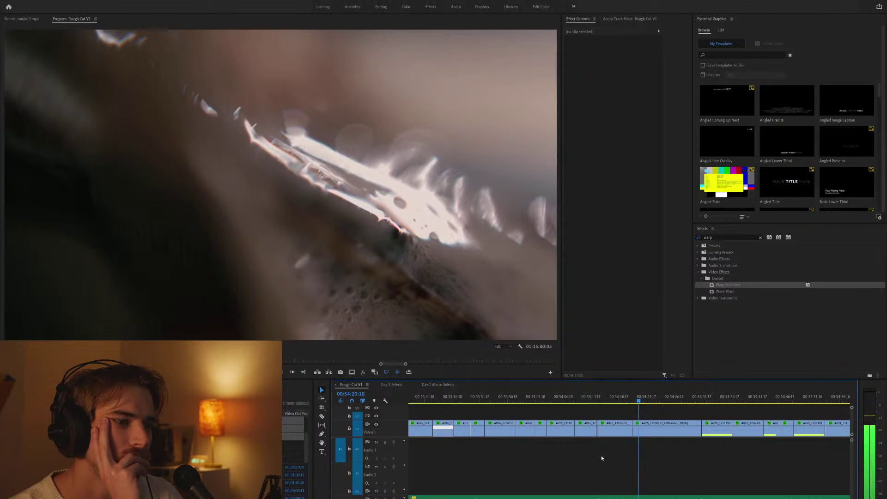
key(minus)
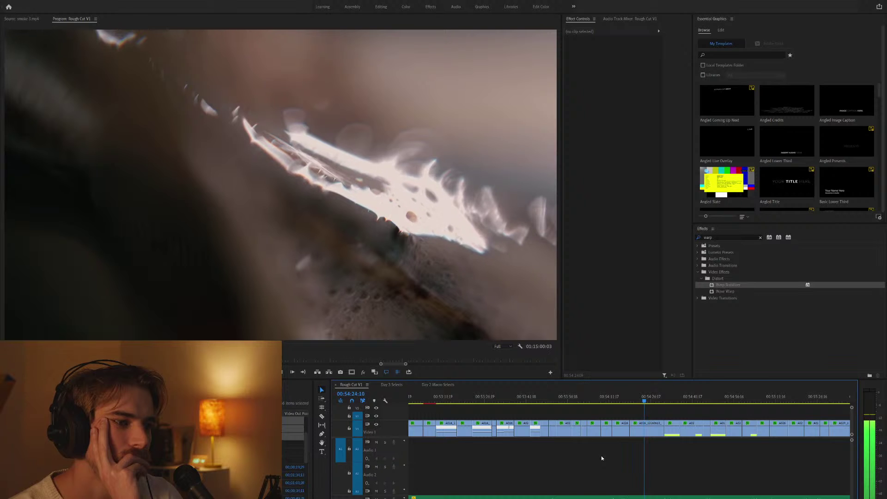
key(minus)
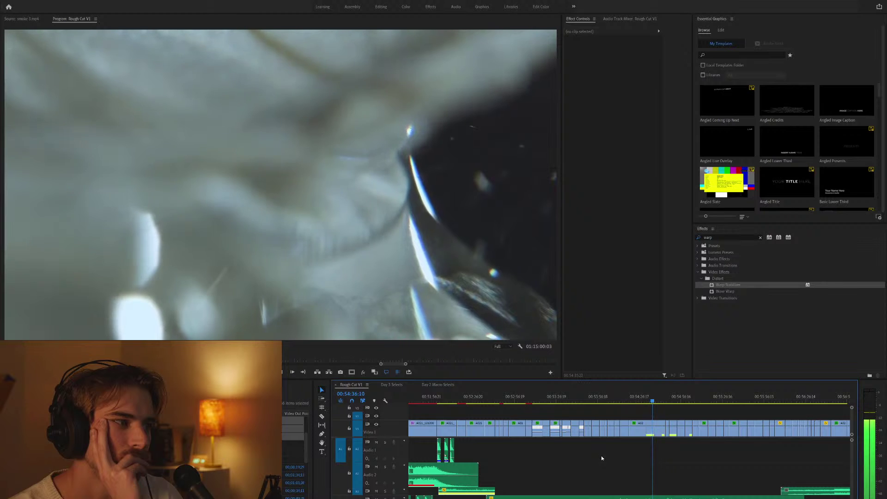
key(=)
key(=)
key(=)
Try Warp Stabilizer on the shot running from about 00:54:31 to 00:54:37.
drag(760, 283, 705, 303)
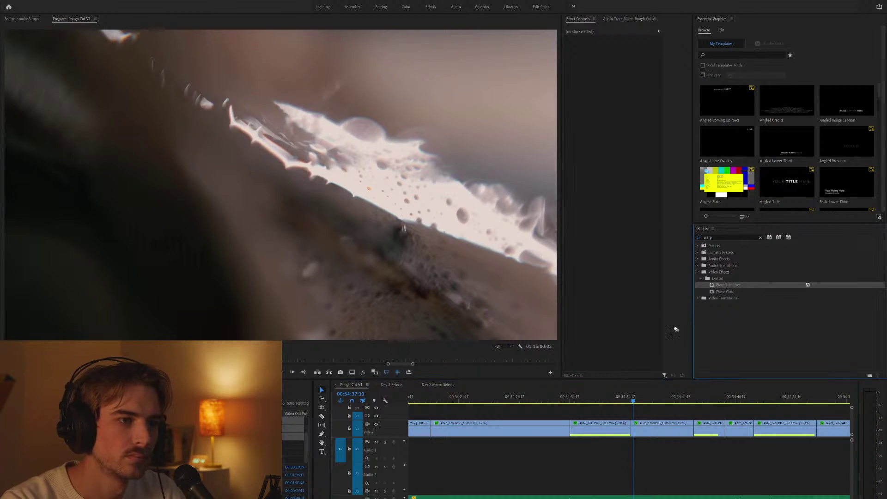
drag(599, 437, 600, 434)
click(675, 415)
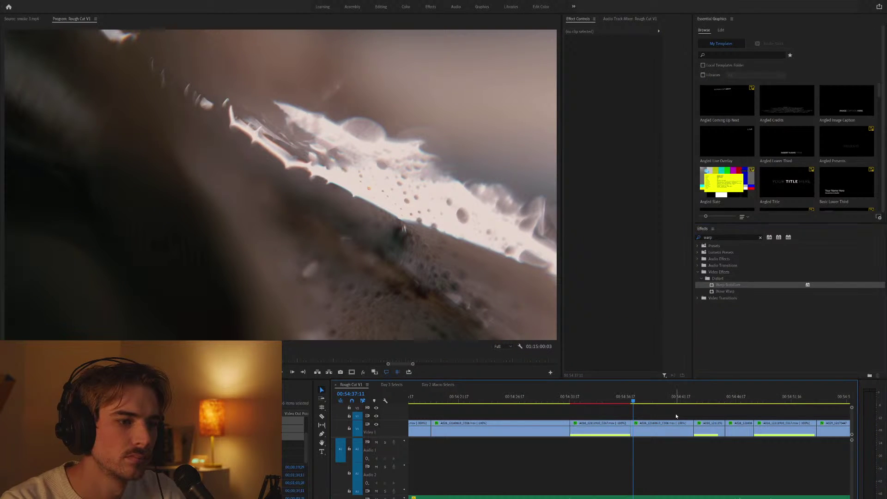
Remove Warp Stabilizer from the shot just before 00:54:37:11.
click(619, 434)
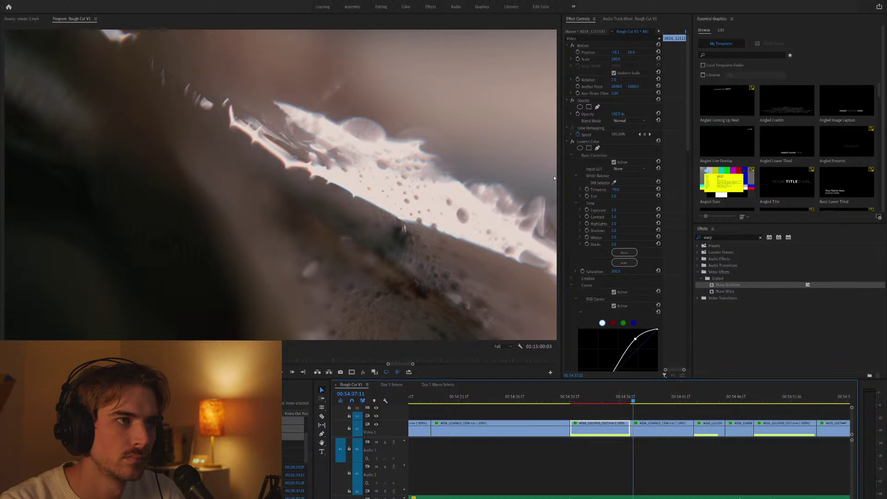
click(572, 142)
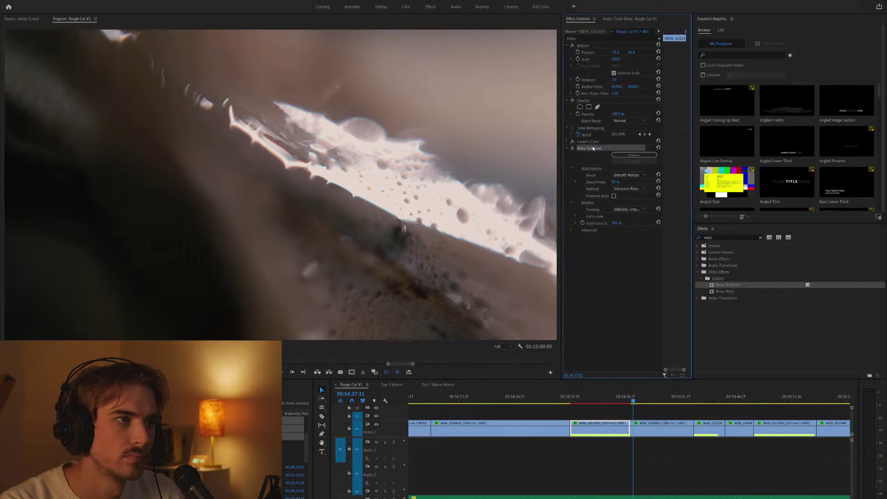
key(Delete)
Play the sequence from 00:54:37:11 to about 00:55:10 and check the flow of the macro shots.
key(space)
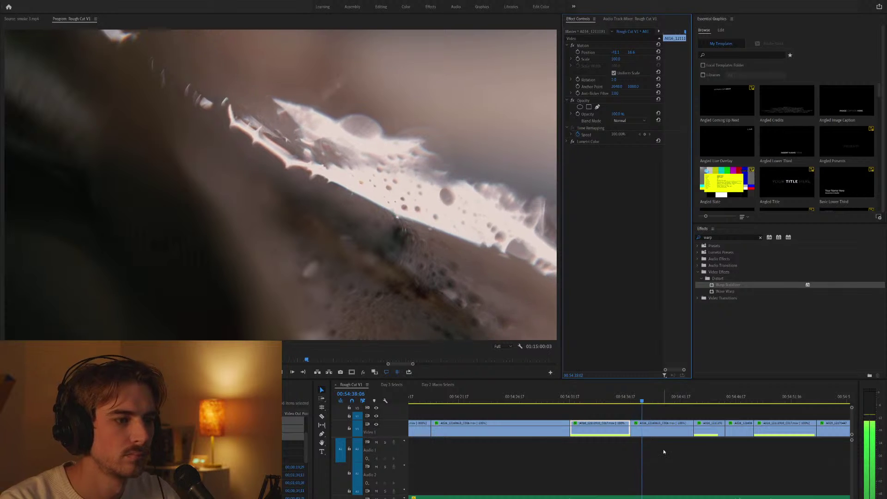
click(663, 454)
key(minus)
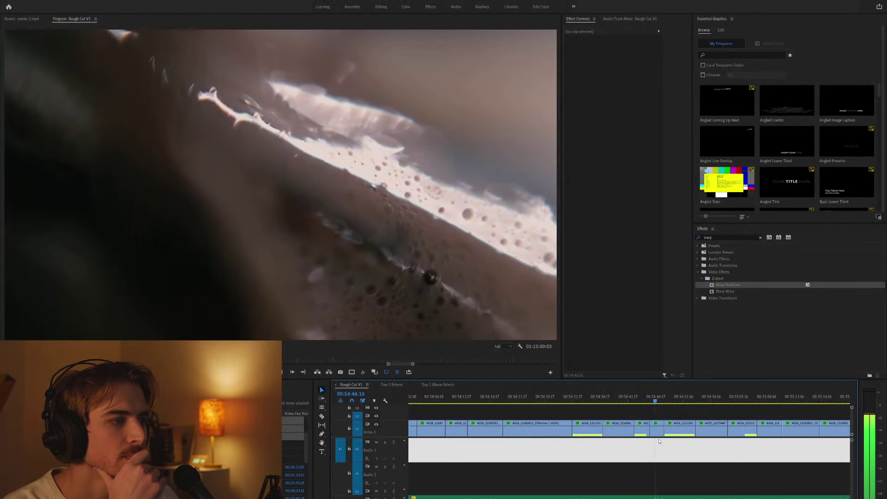
key(minus)
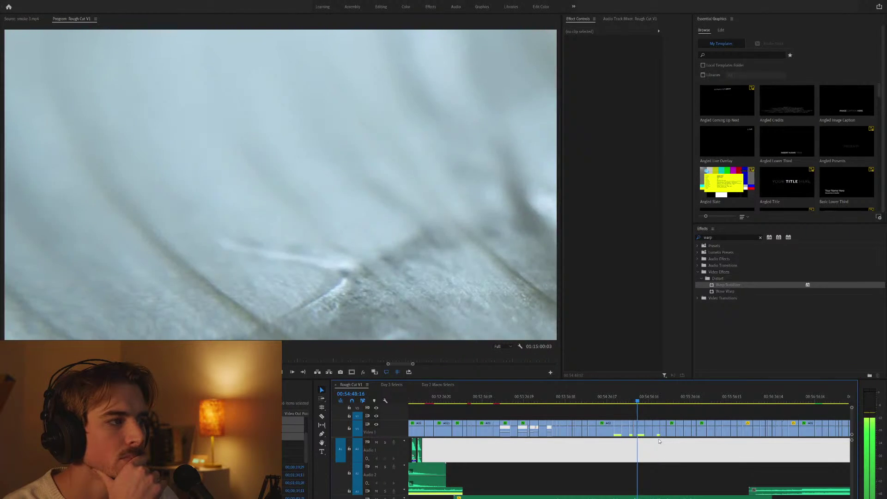
key(minus)
key(minus)
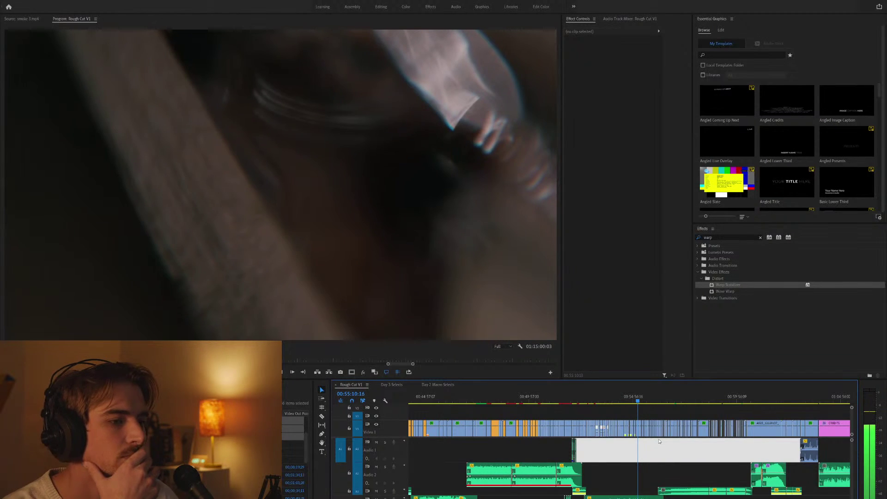
Review the plant and petal macro shots from about 00:55:10 to 00:56:02.
key(=)
key(=)
key(=)
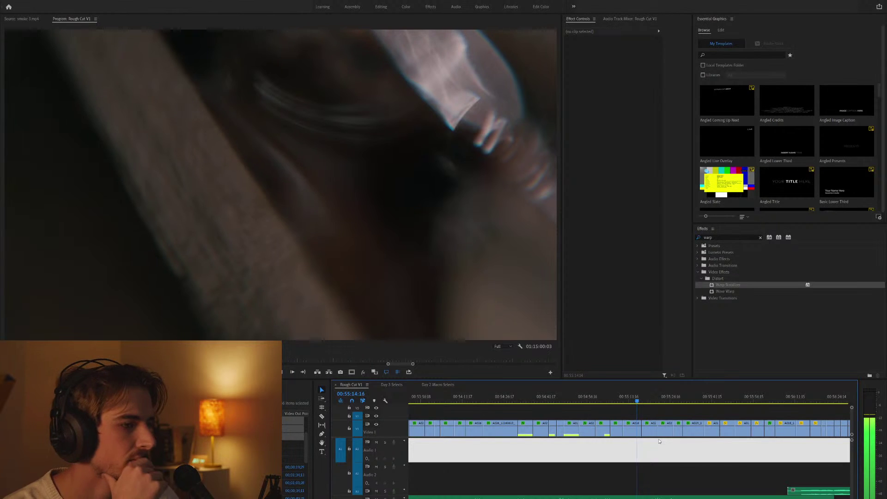
key(-)
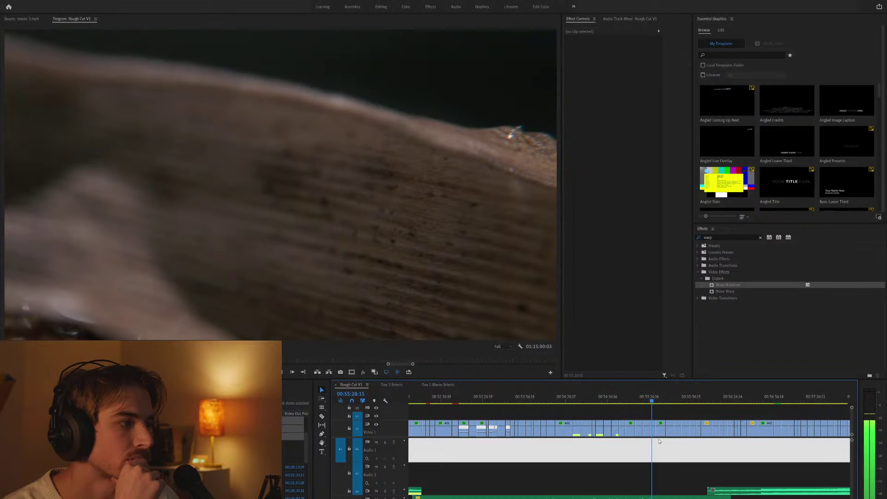
scroll(659, 441, up, 6)
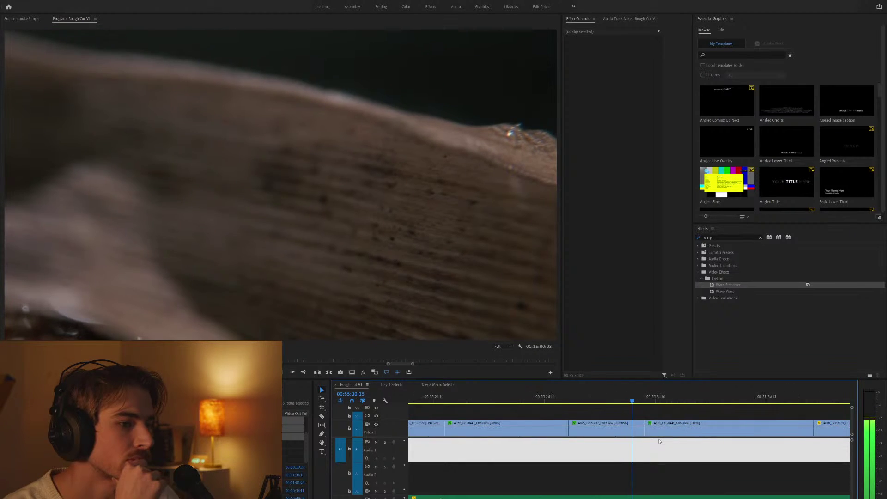
scroll(659, 441, down, 6)
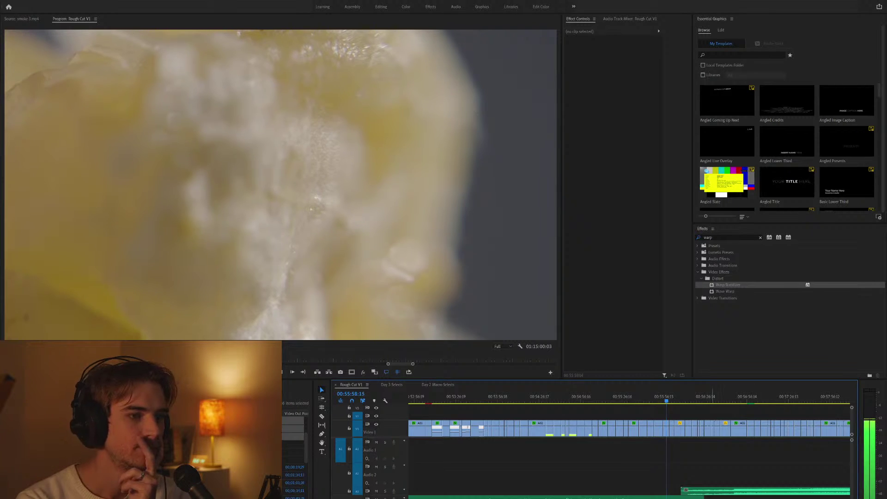
scroll(588, 475, down, 5)
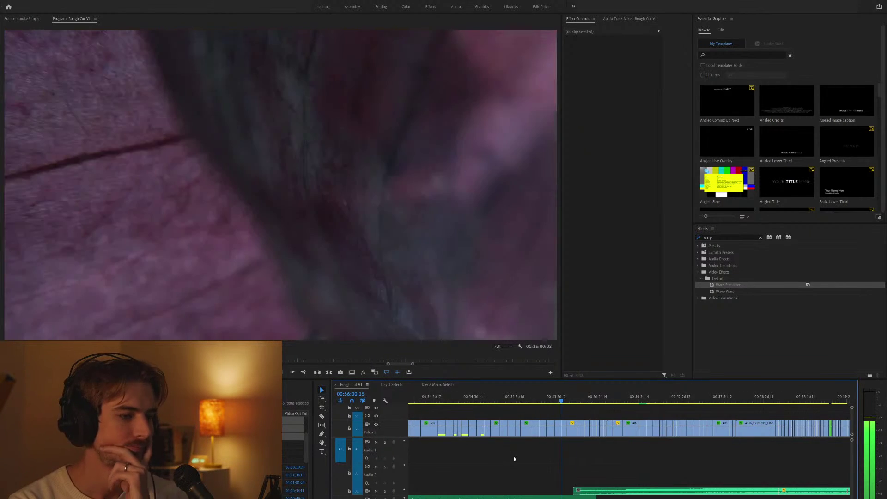
scroll(514, 457, down, 2)
scroll(513, 457, down, 2)
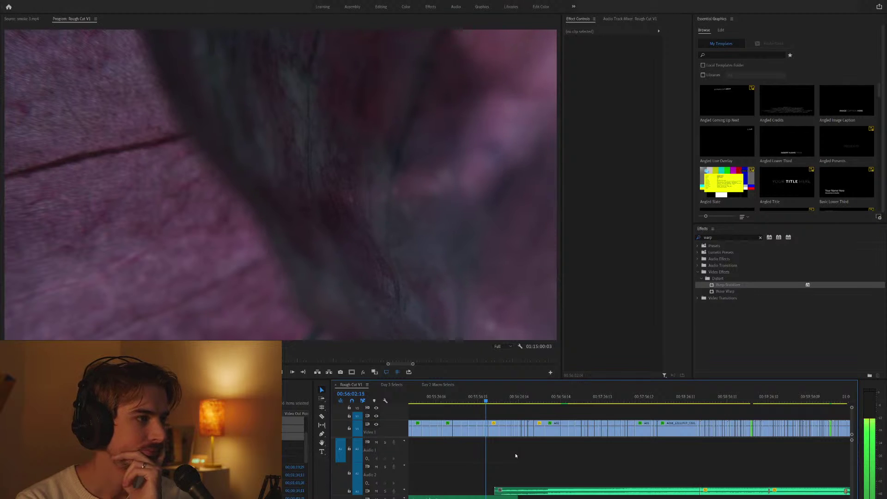
Review the macro shots from about 00:56:02 to 00:56:18 and replay the part from 00:56:09:14.
scroll(515, 455, down, 1)
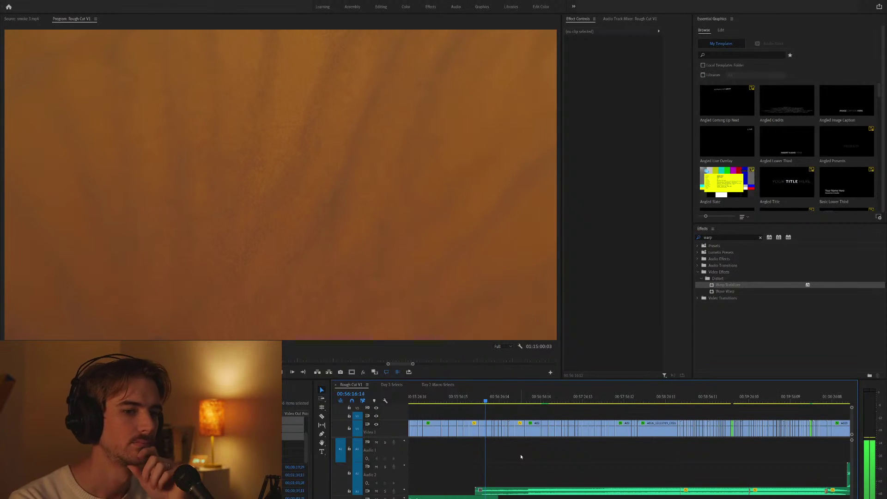
scroll(510, 450, down, 1)
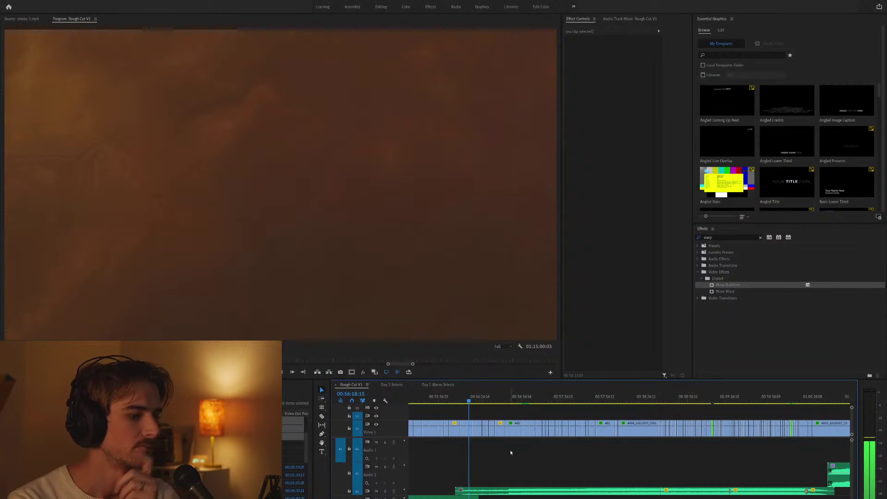
key(=)
key(=)
click(573, 400)
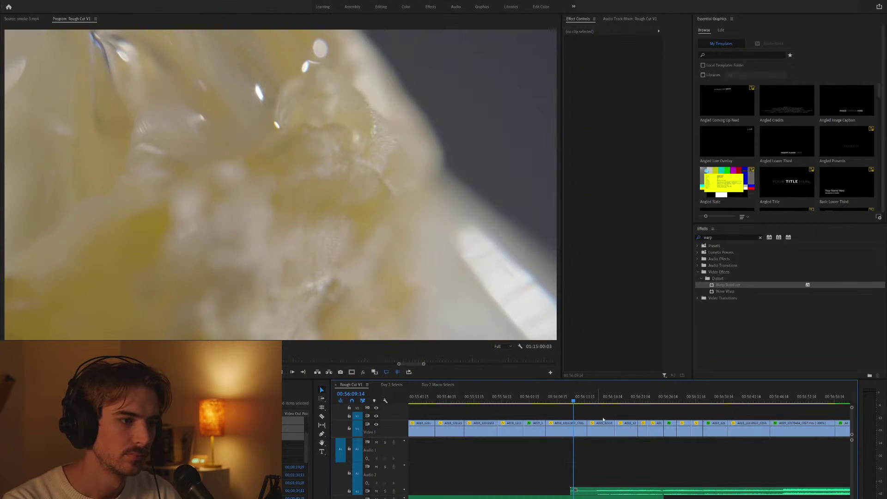
key(space)
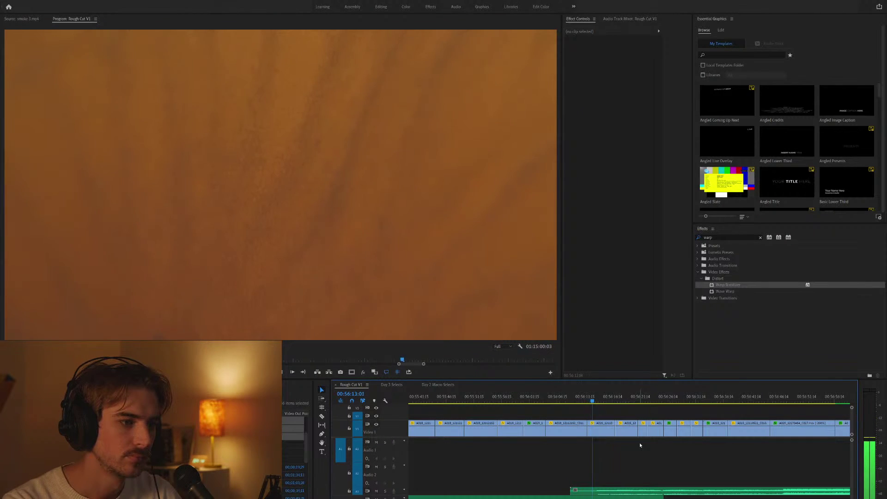
Shift the shots following about 00:56:17 roughly 6 seconds later to open a gap on the first video track.
drag(709, 434, 688, 430)
key(=)
key(-)
click(688, 407)
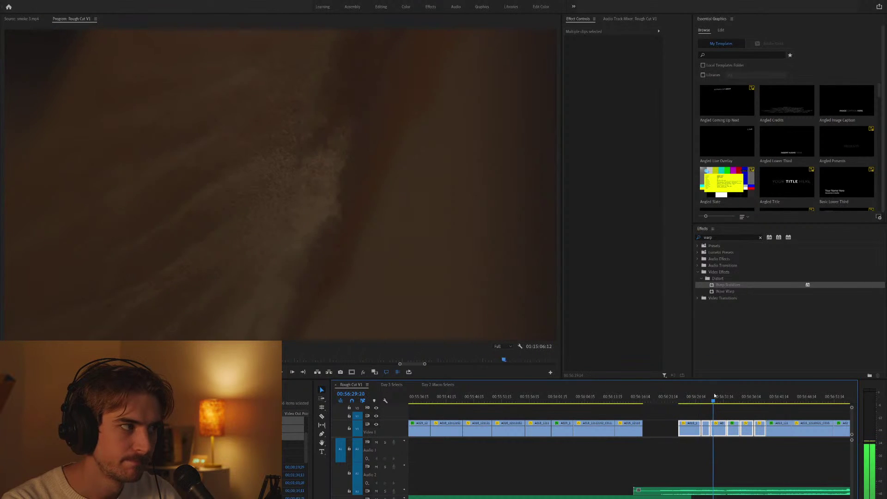
click(699, 401)
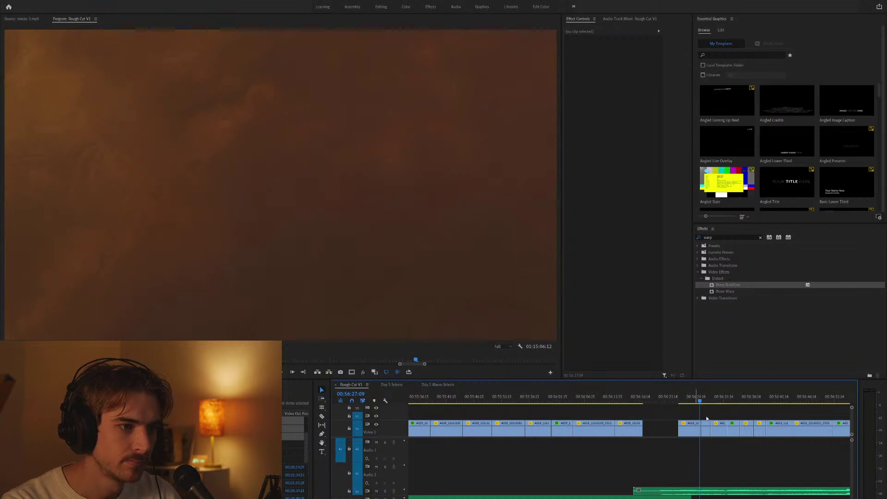
Look through the spare shots between about 01:09:43 and 01:12:43 near the sequence's end for one to fill the gap.
key(minus)
key(minus)
key(minus)
key(minus)
click(783, 401)
key(equal)
key(equal)
key(equal)
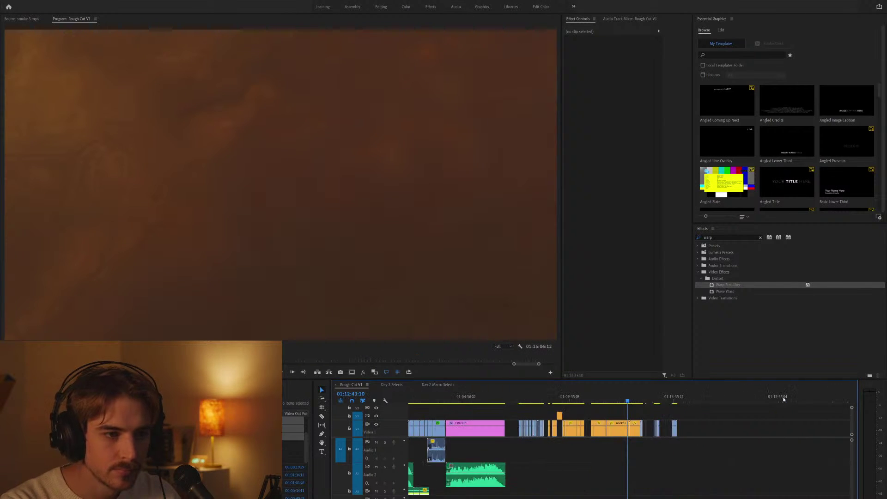
click(493, 401)
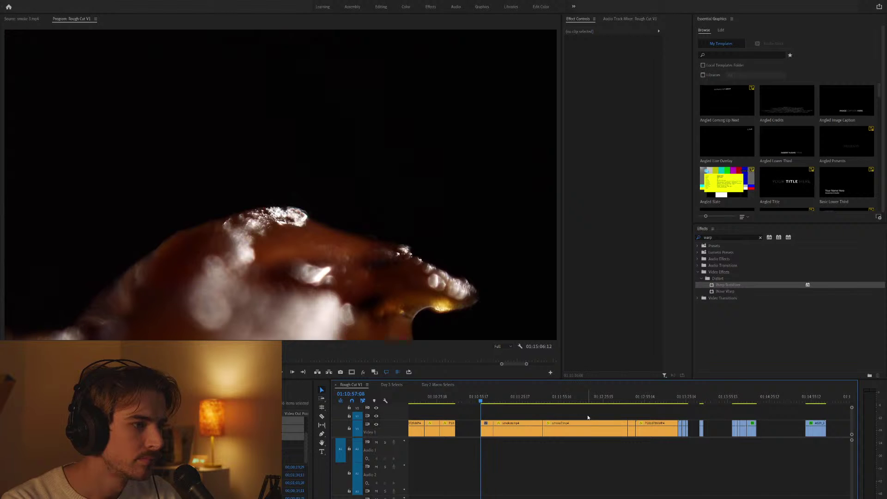
key(minus)
key(Up)
key(Up)
key(Up)
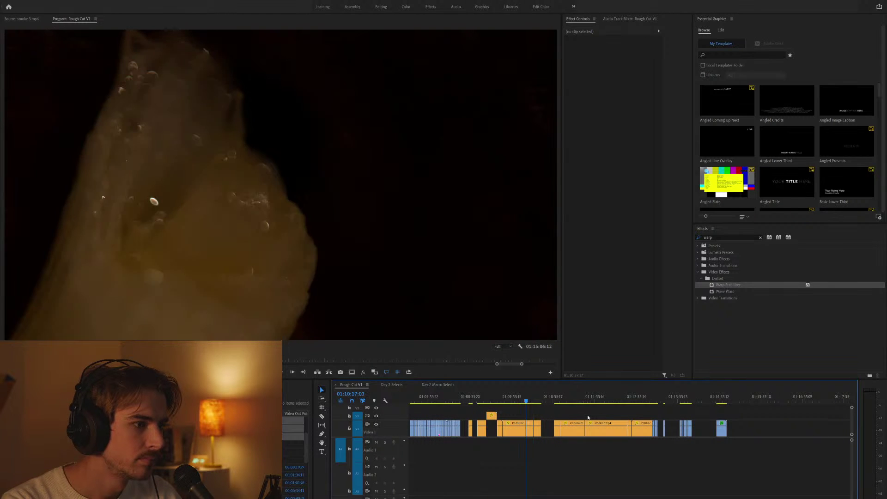
key(Down)
key(Down)
key(Up)
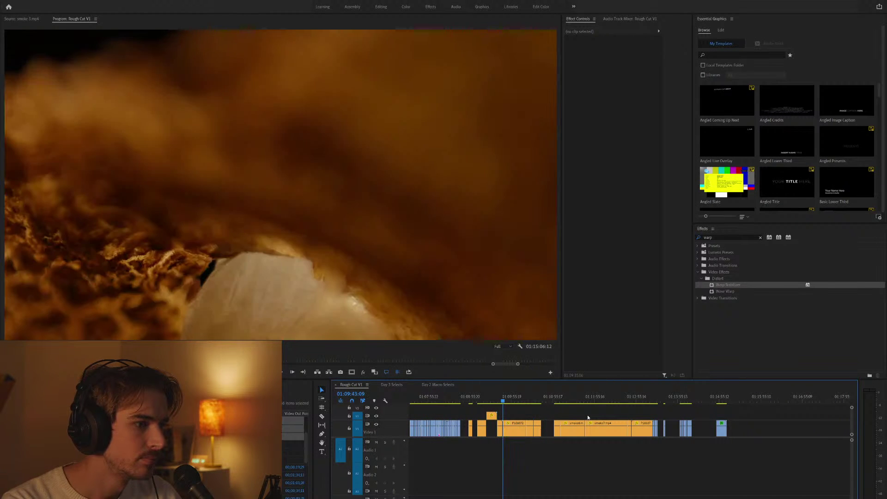
Move the dark amber macro shot at about 01:09:43 onto the second video track, starting at the gap near 00:56:17.
click(515, 436)
key(backslash)
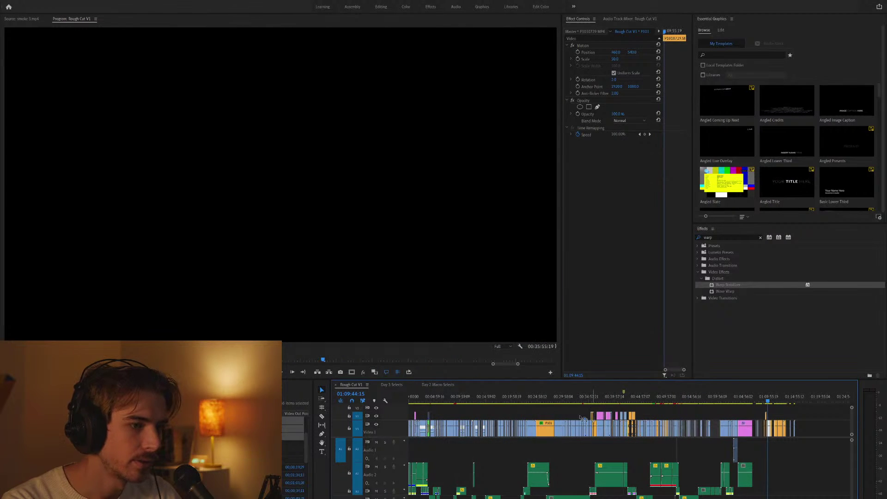
scroll(583, 418, up, 3)
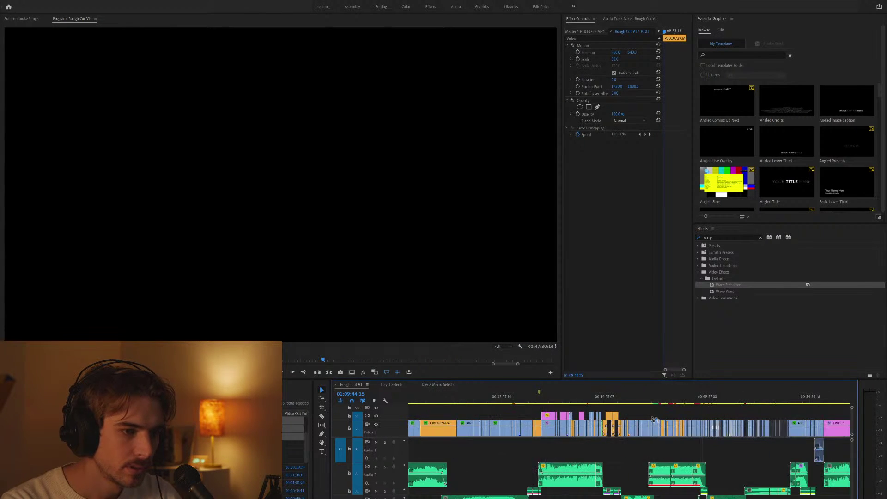
scroll(753, 418, up, 4)
click(728, 401)
scroll(728, 401, up, 3)
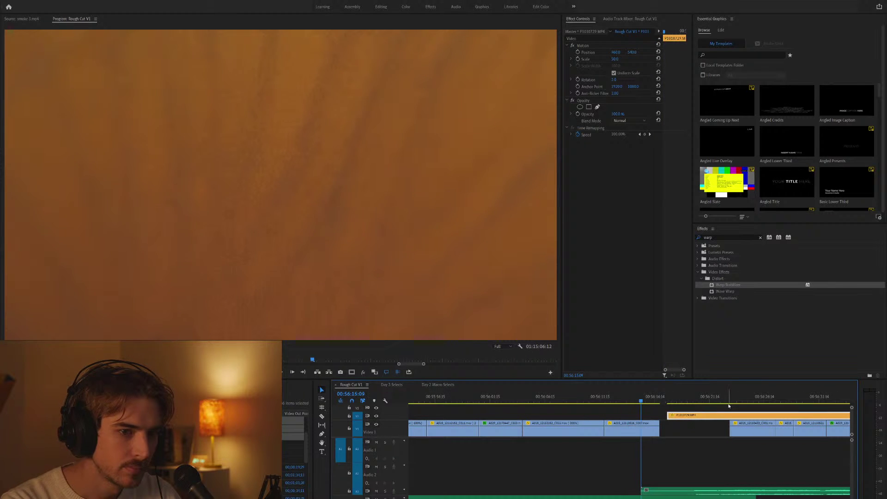
drag(716, 417, 709, 417)
Play the inserted amber shot over the gap and set its speed to 200%.
key(space)
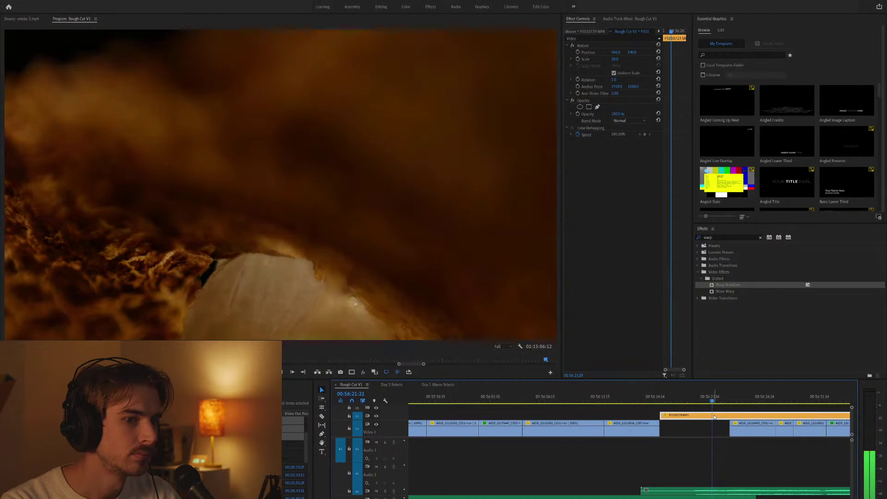
key(minus)
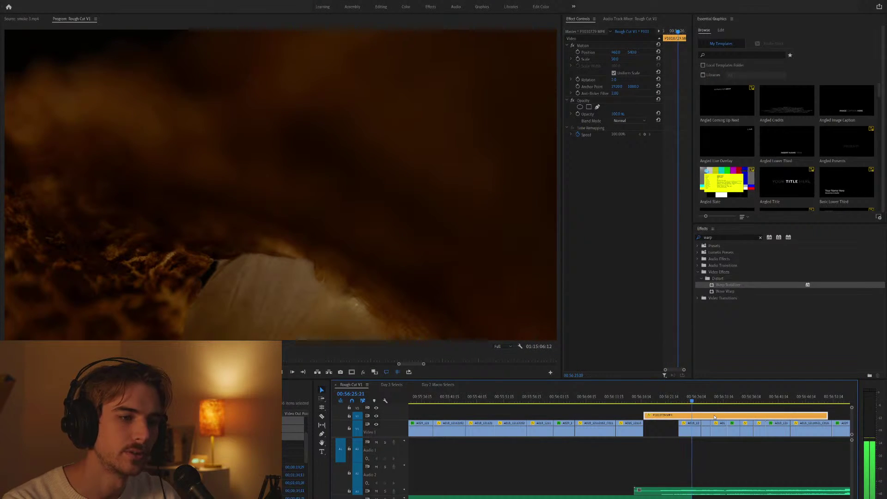
key(c)
key(equal)
key(v)
key(minus)
drag(636, 401, 762, 402)
key(minus)
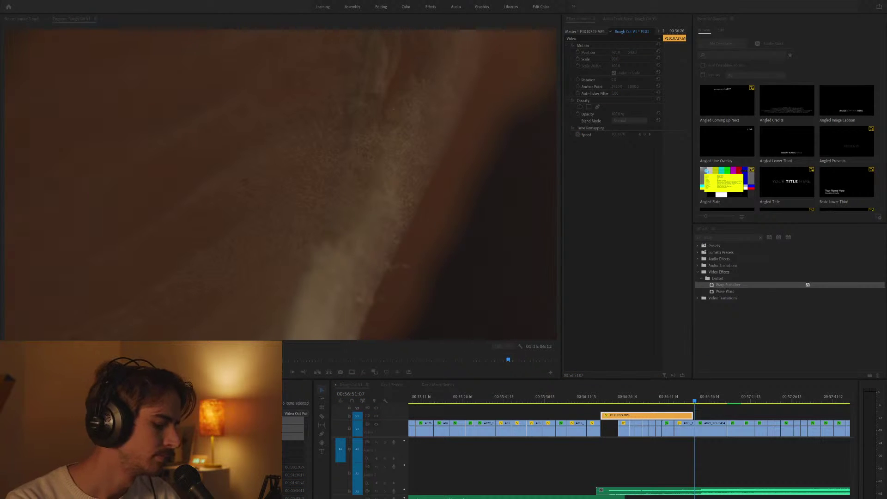
click(435, 299)
click(632, 396)
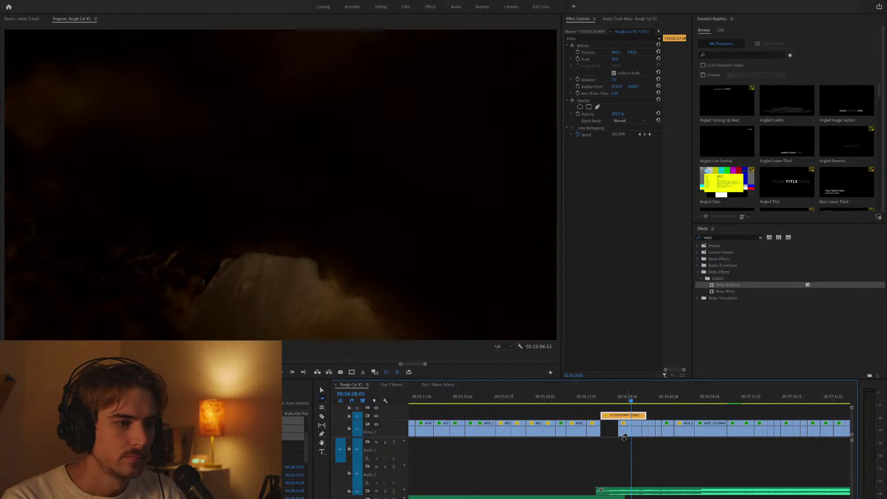
Shift all shots after the gap about 8 seconds later to make more room for the amber shot.
click(643, 438)
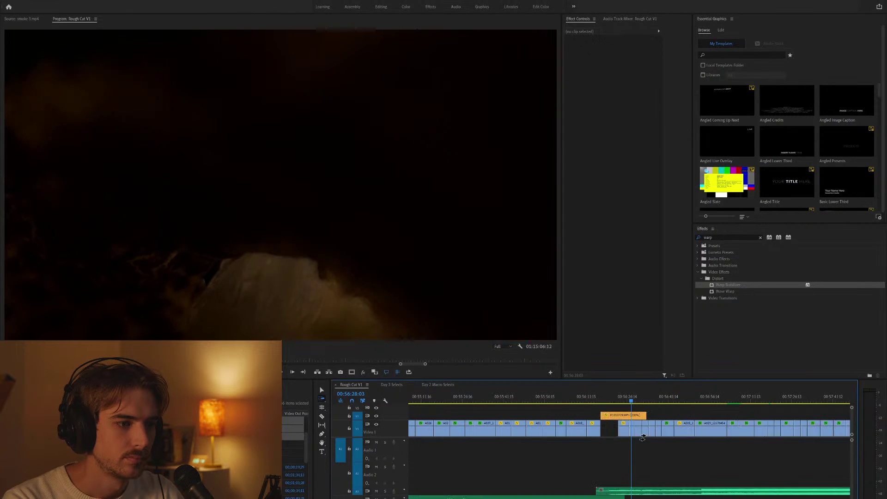
mouse_move(623, 434)
mouse_down()
mouse_move(644, 434)
mouse_move(625, 419)
mouse_up()
key(=)
key(v)
click(660, 409)
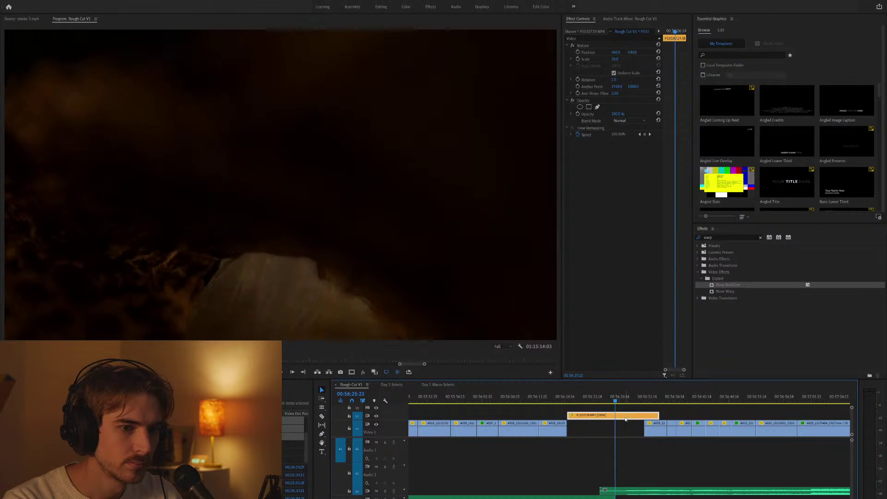
Trim the end of the amber shot to the start of the following shot and place it on the first video track, filling the gap.
key(Up)
key(equal)
key(equal)
key(equal)
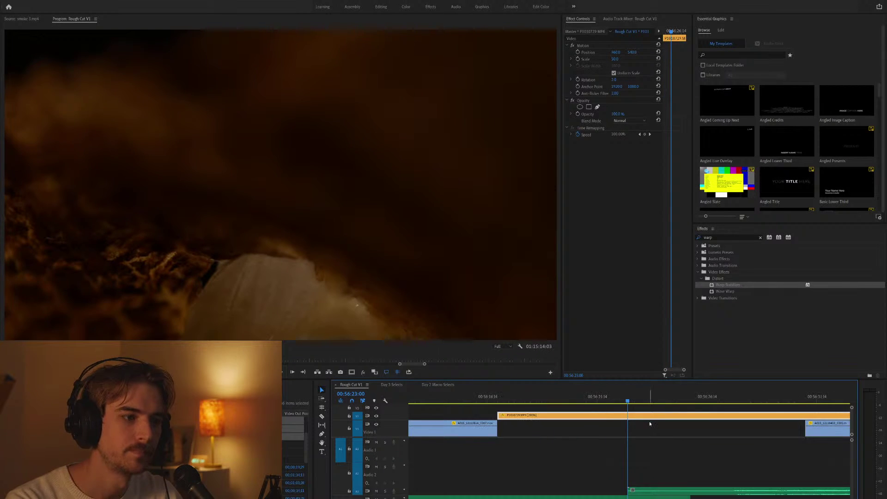
key(space)
key(minus)
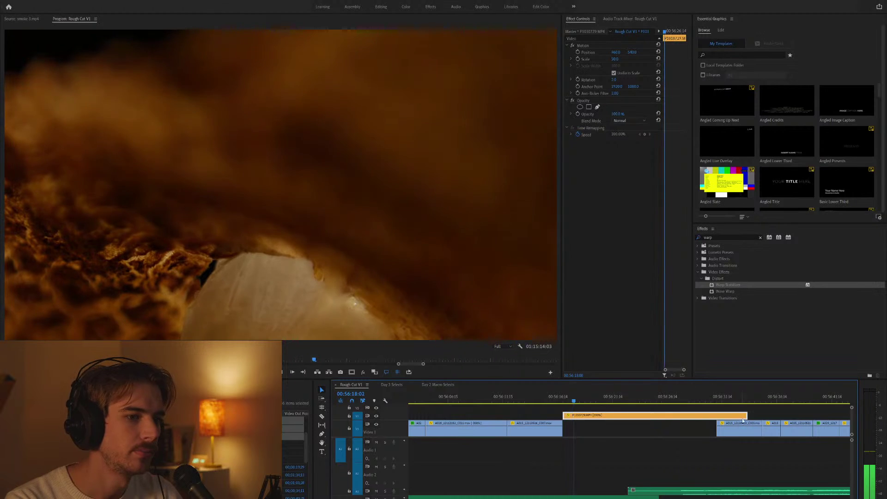
drag(750, 417, 709, 419)
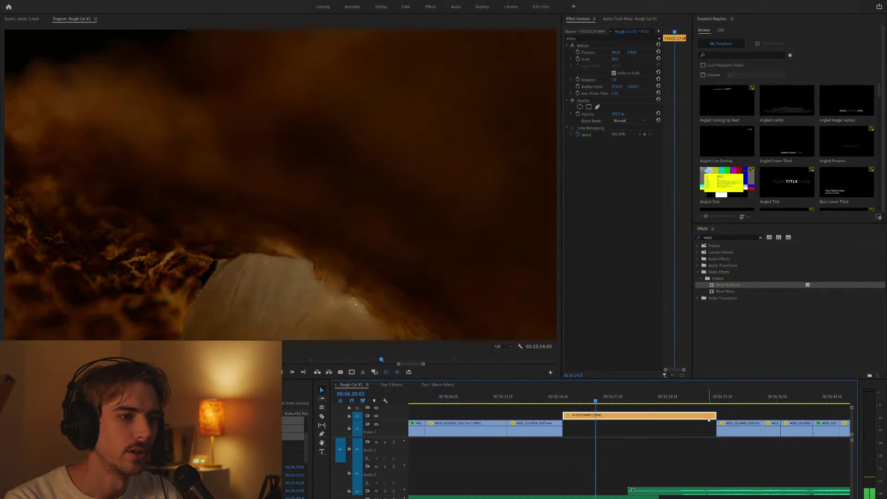
key(alt+Down)
drag(565, 430, 624, 433)
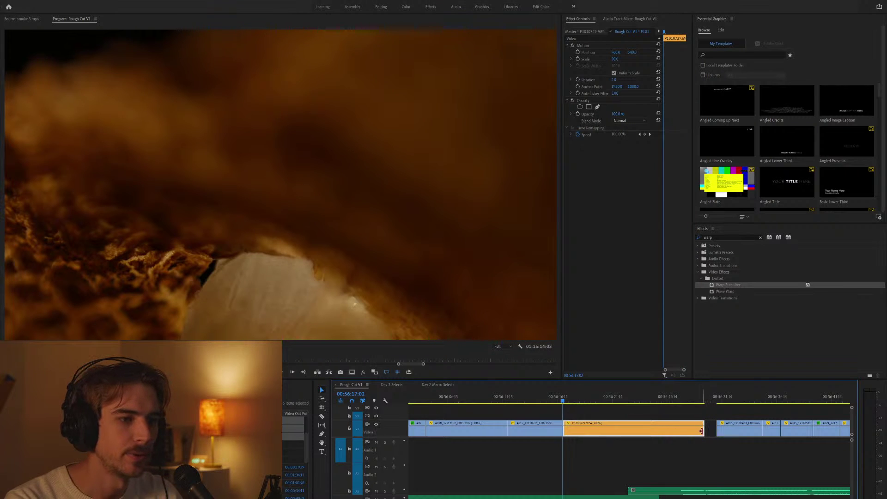
click(679, 450)
Play the amber shot and check its transition into the following shot up to about 00:56:32.
key(minus)
key(minus)
key(minus)
key(space)
key(equal)
key(equal)
key(equal)
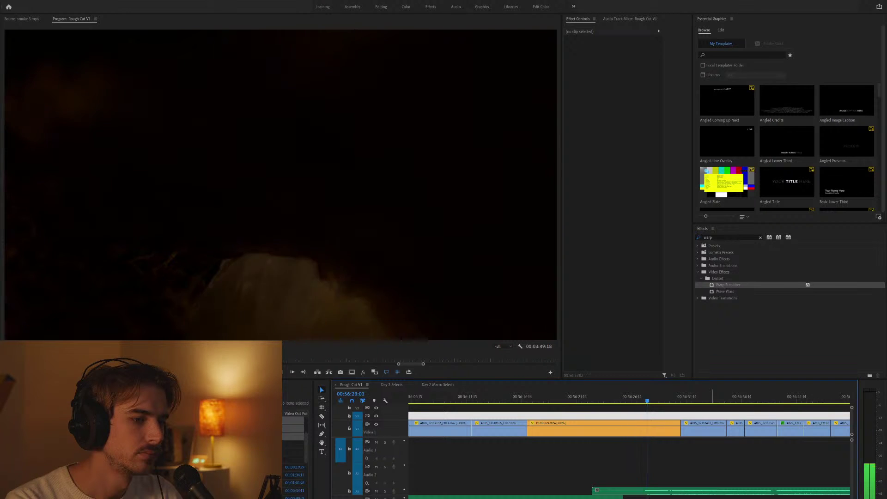
key(minus)
key(minus)
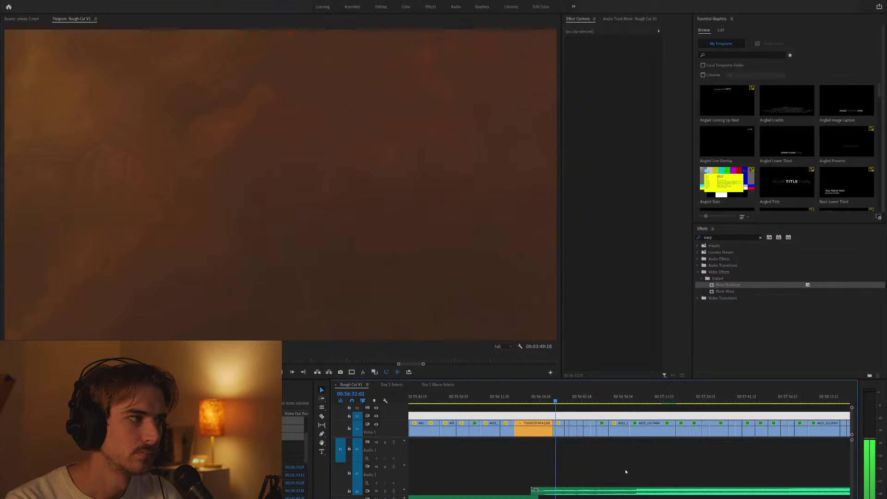
Apply the Lumetri Color effect to the shot directly after the amber shot.
key(equal)
key(equal)
click(640, 435)
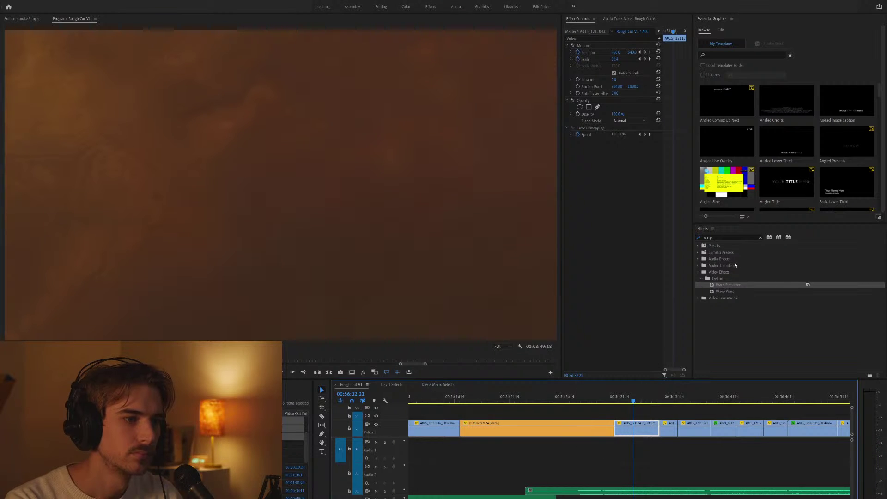
click(760, 237)
click(740, 236)
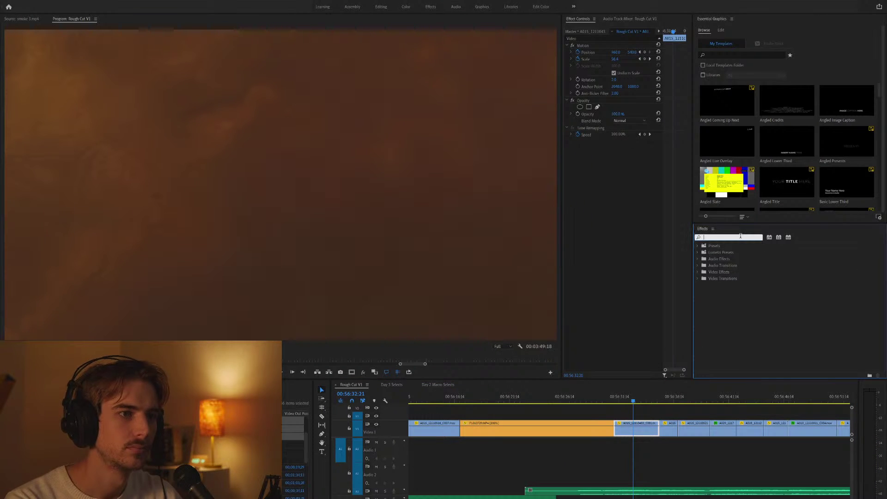
text(lumet)
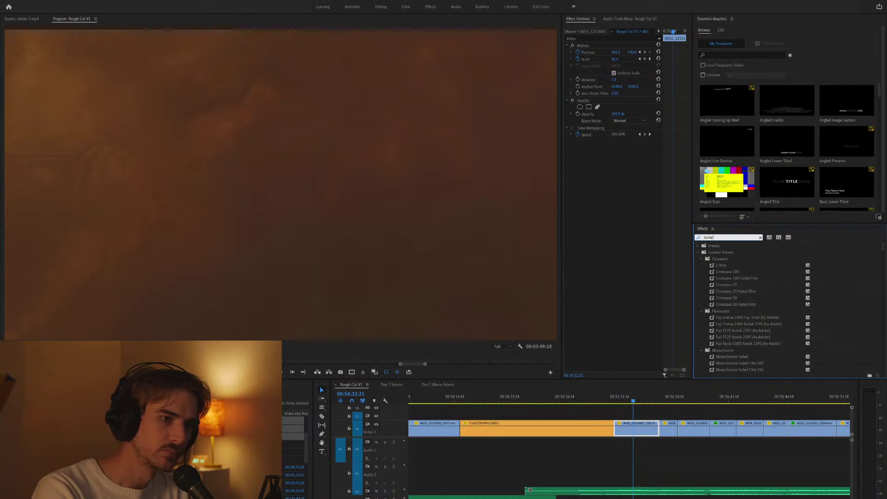
text(ri color)
drag(726, 284, 577, 166)
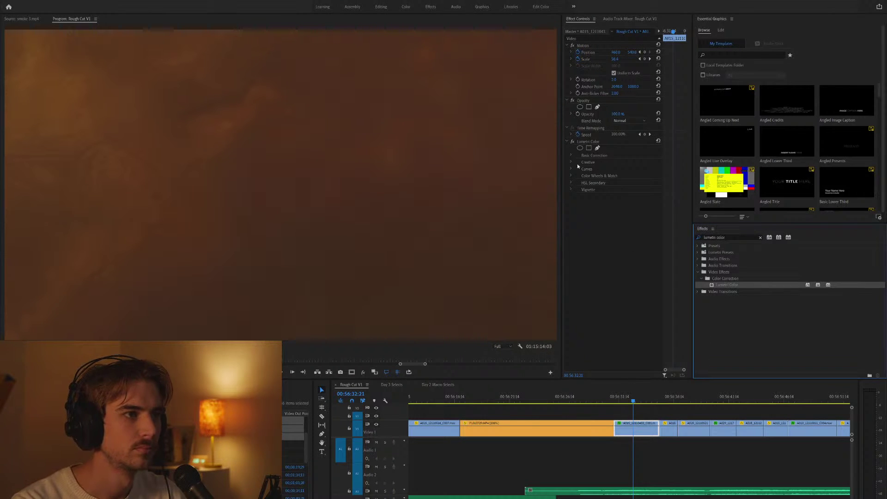
Set the shot's Lumetri Creative look to the Fuji REALA film look and play the graded result.
click(570, 168)
click(571, 155)
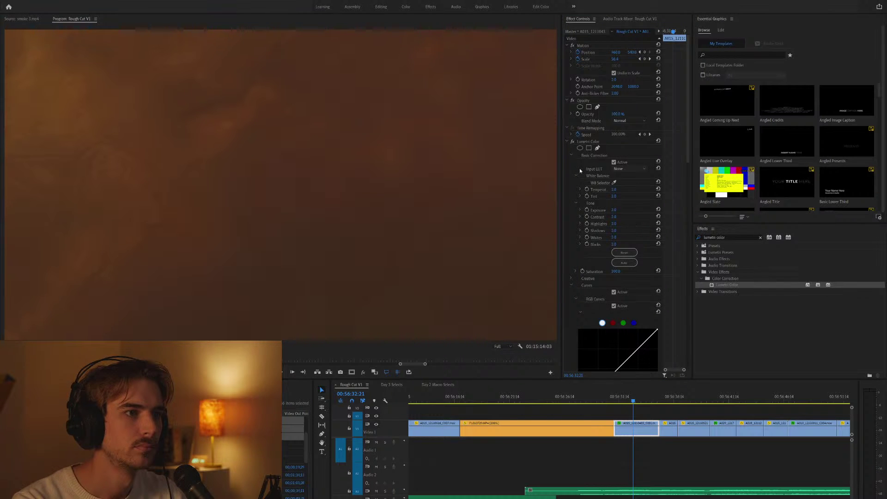
click(573, 155)
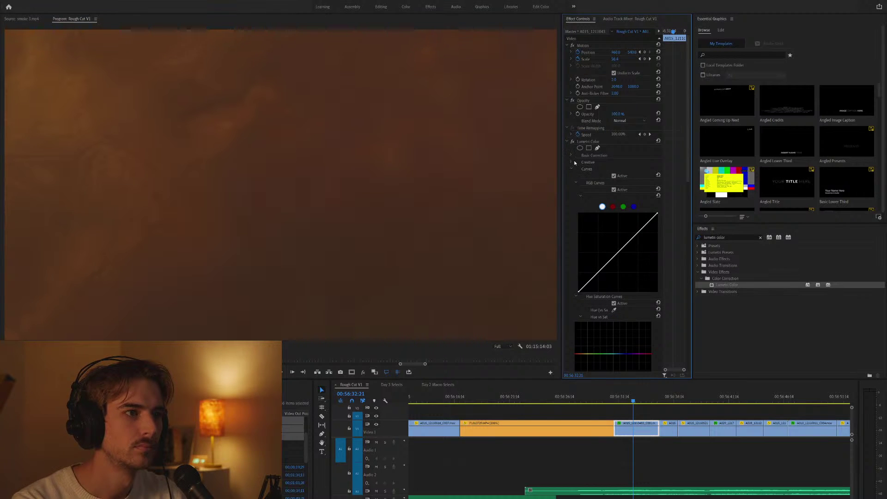
click(572, 162)
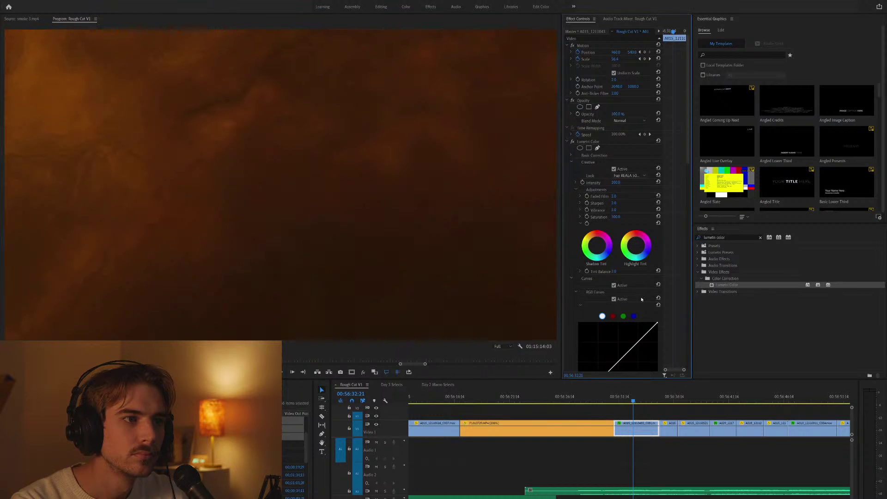
key(space)
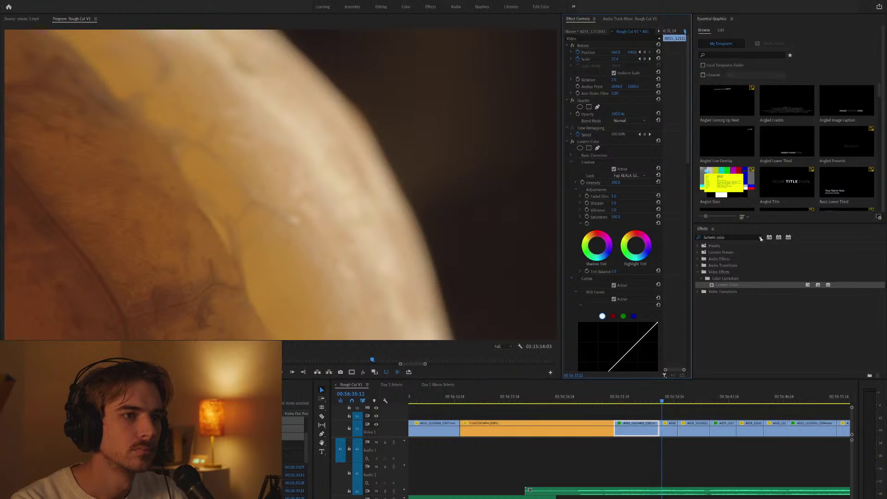
Clear the effects search and look through the effect presets.
click(760, 237)
click(698, 247)
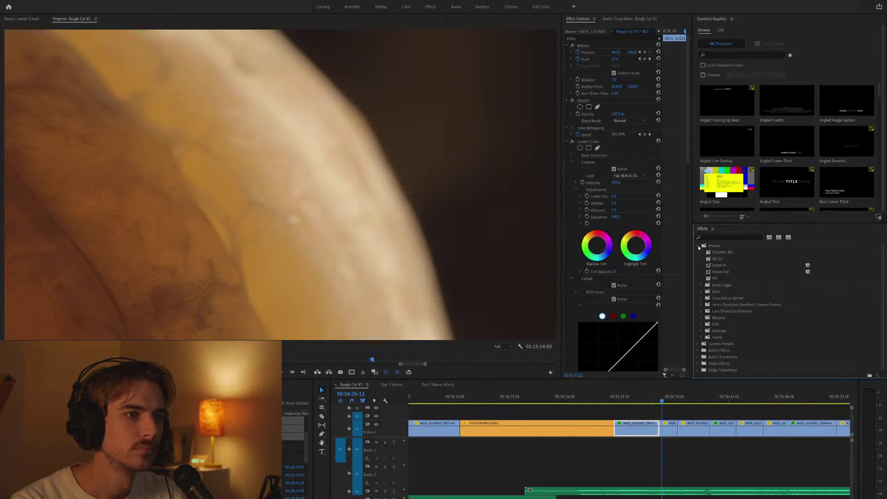
click(698, 246)
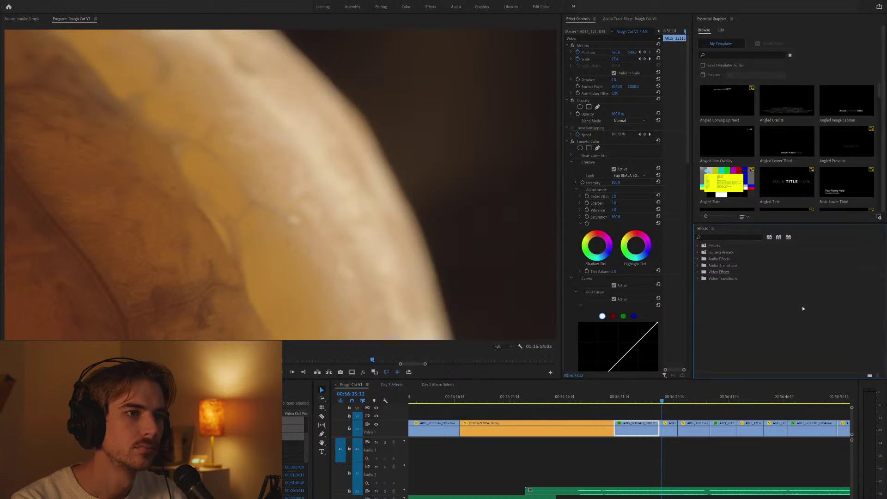
Create a custom effects bin named Favorites and add the Lumetri Color effect to it.
click(869, 375)
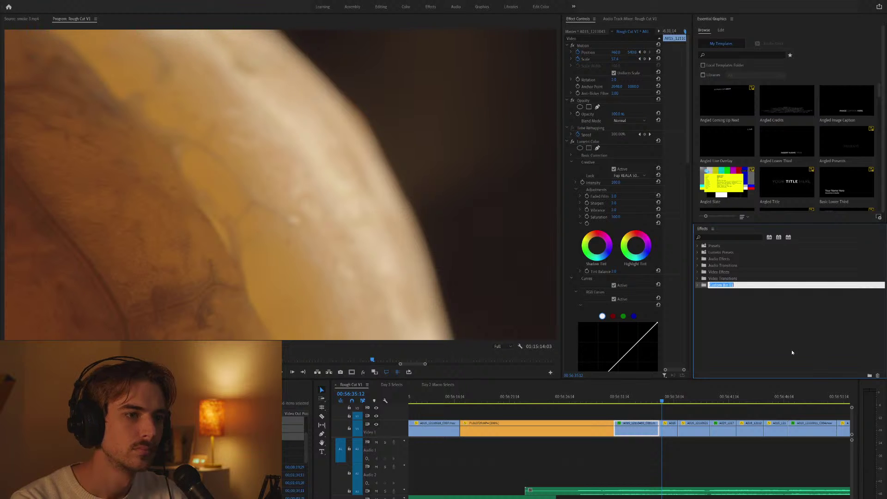
text(Favorites)
key(Return)
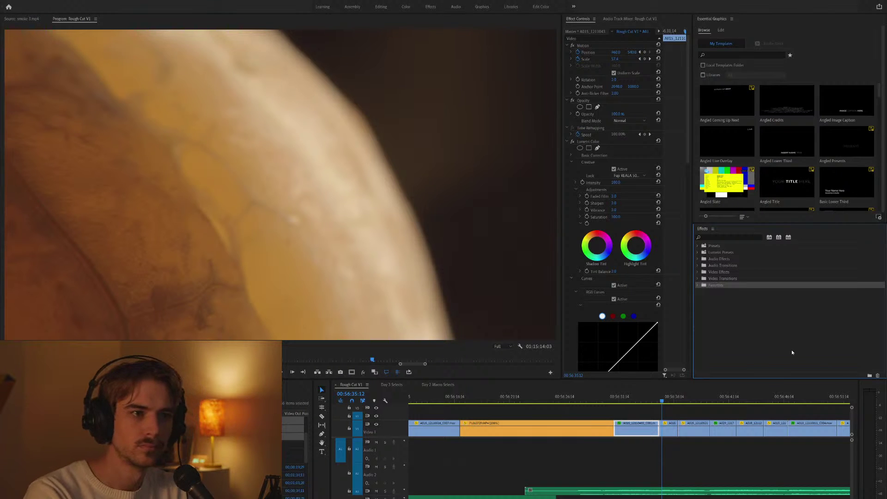
click(728, 237)
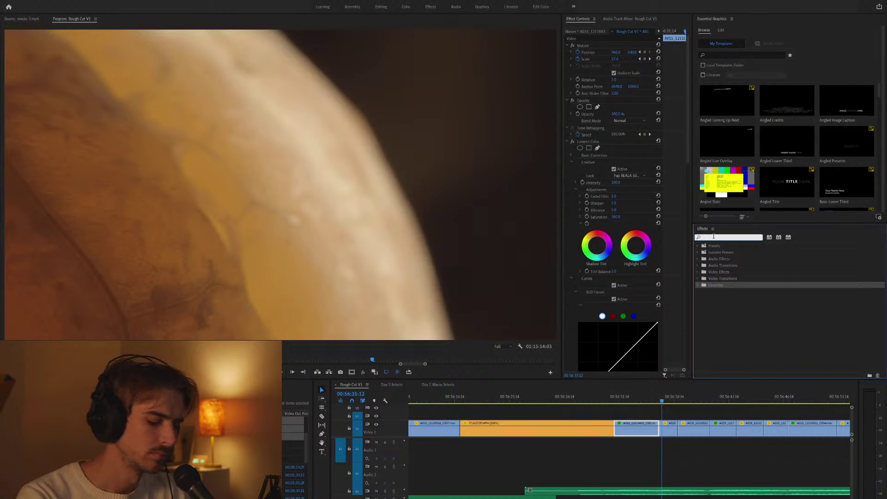
text(lumetri color)
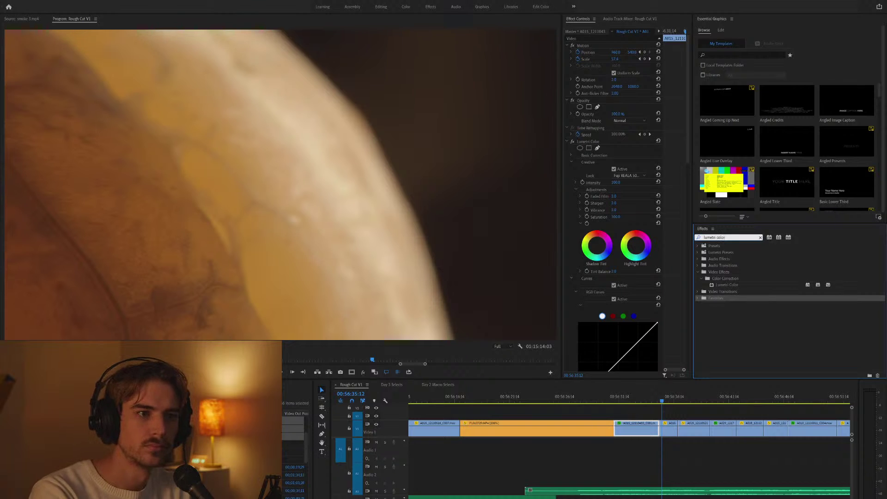
drag(722, 287, 707, 299)
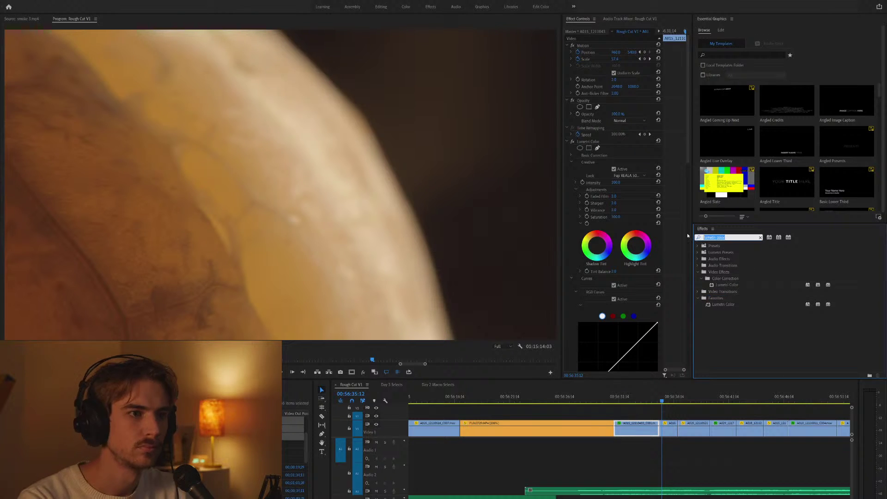
Find Warp Stabilizer with the search term "warp", add it to the Favorites bin, and expand the bin with the search cleared.
text(warp)
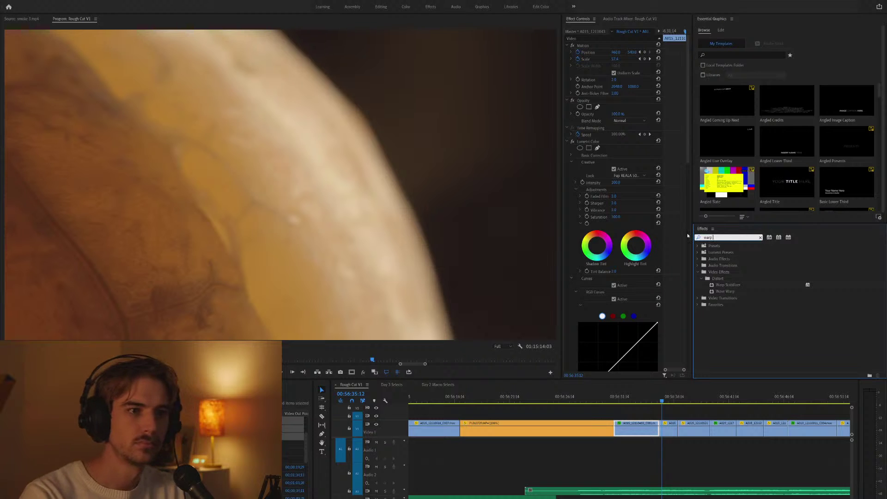
click(732, 285)
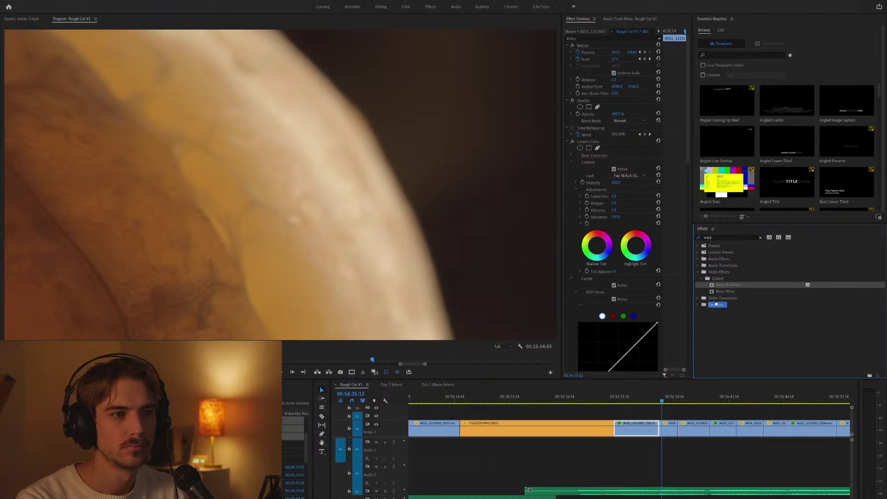
drag(716, 304, 716, 304)
click(760, 237)
click(698, 285)
Apply Warp Stabilizer from the Favorites bin to the graded shot directly after the amber shot.
drag(725, 298, 674, 423)
click(675, 418)
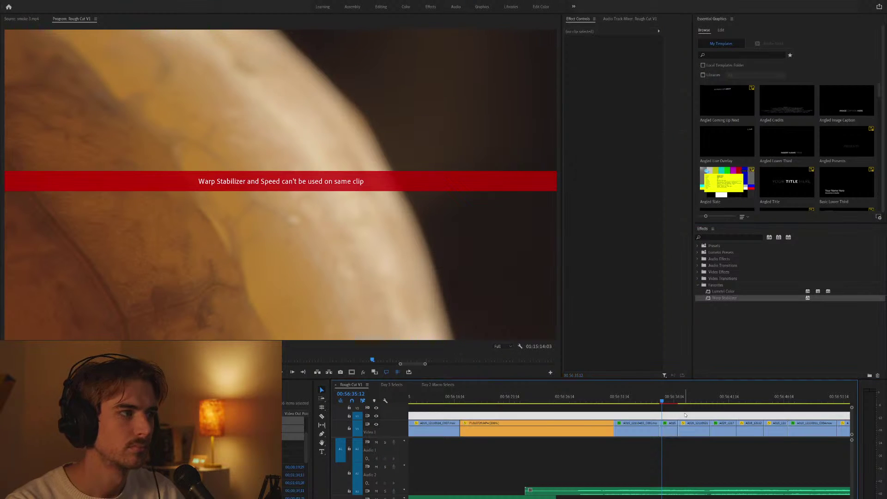
scroll(676, 419, up, 4)
drag(600, 396, 434, 397)
drag(733, 300, 573, 427)
scroll(618, 403, down, 3)
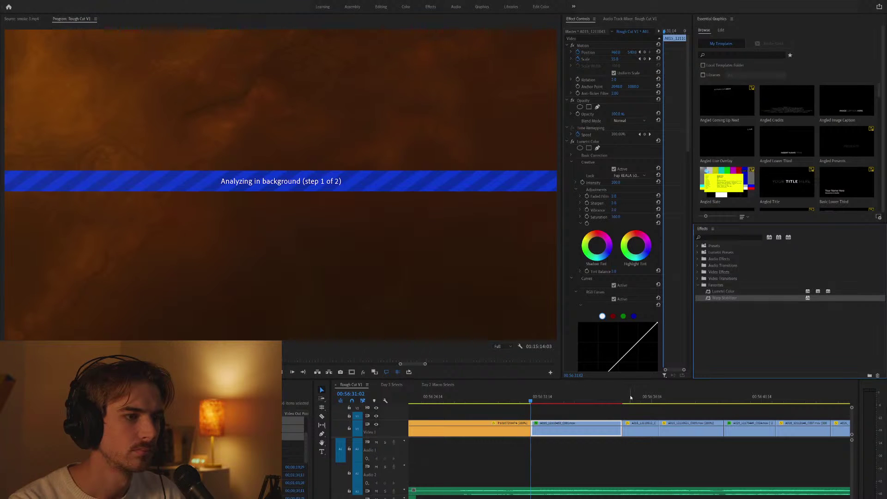
Apply Lumetri Color with the Fuji REALA Creative look to the shot at 00:56:36:00 and play the result.
click(648, 401)
scroll(649, 406, up, 3)
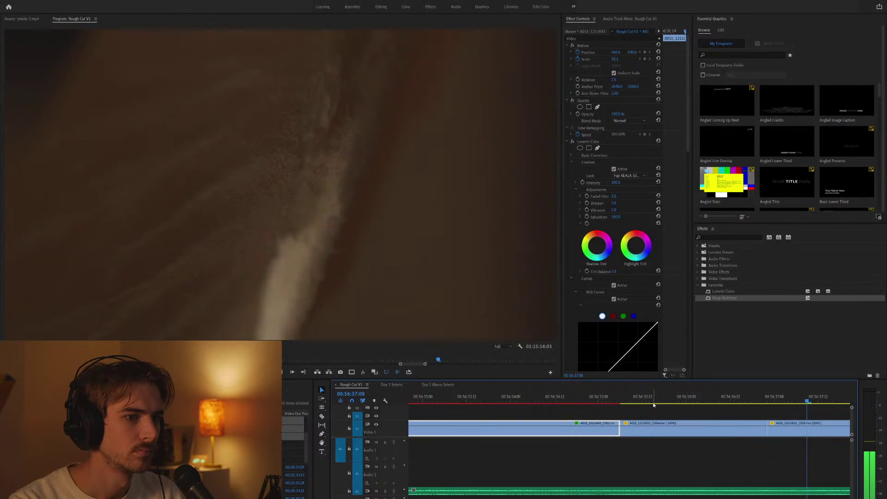
scroll(653, 405, down, 3)
click(543, 402)
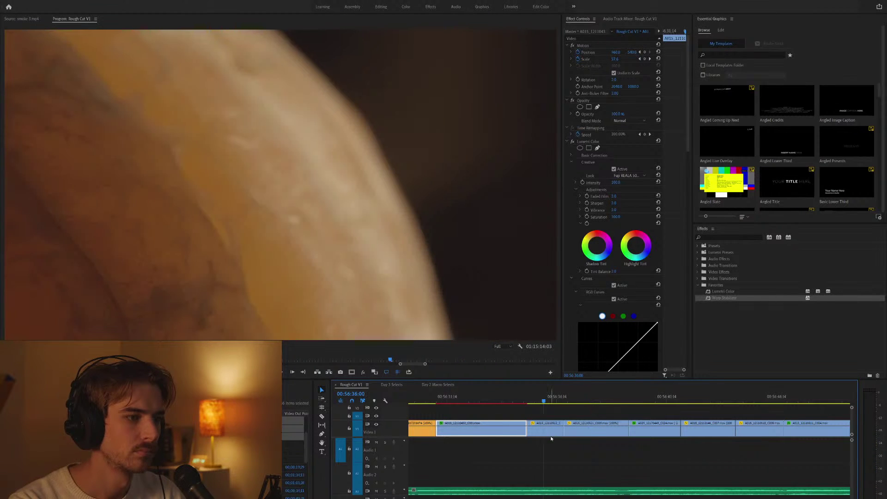
click(551, 432)
drag(723, 291, 586, 298)
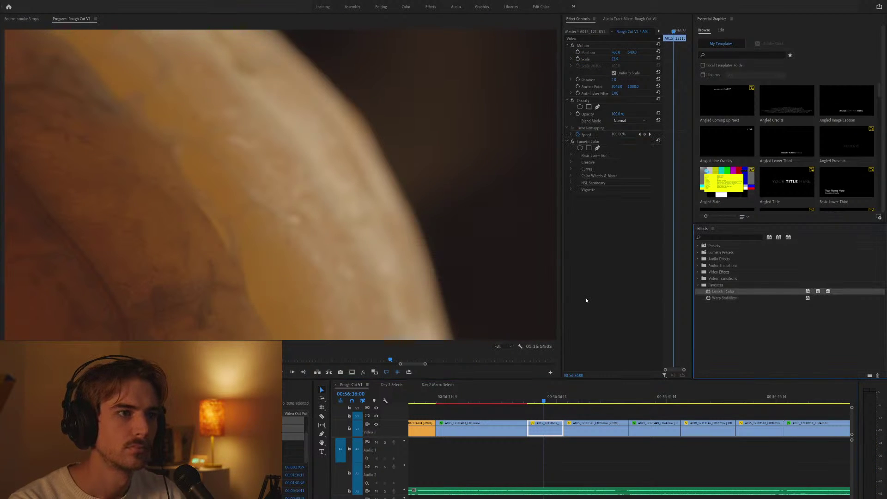
click(571, 162)
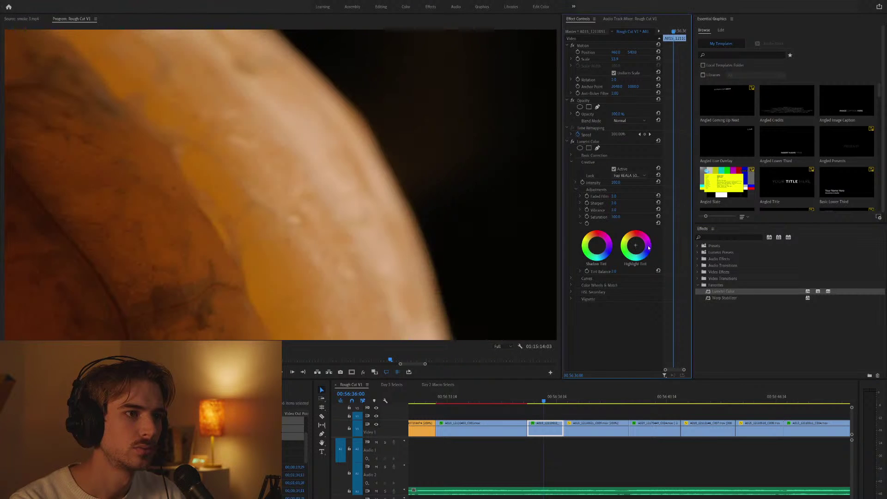
key(space)
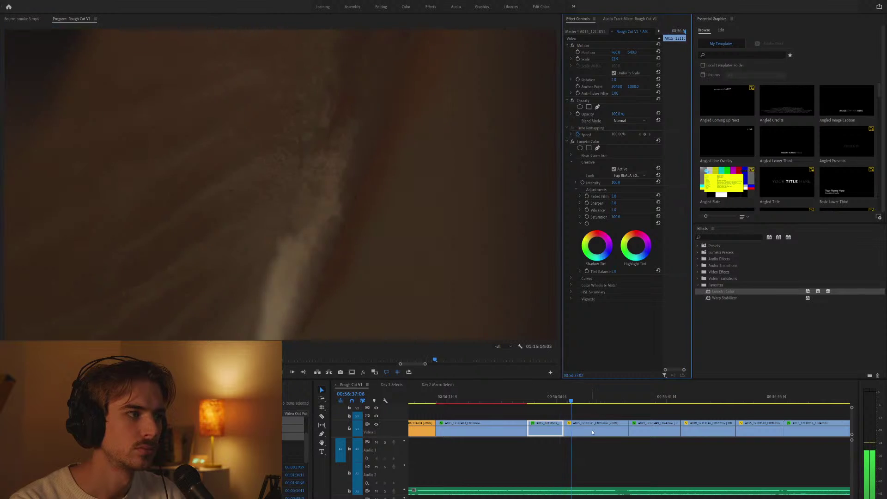
Copy the Fuji REALA Lumetri grade from the previous shot onto the shot at 00:56:37:12 and play it.
click(592, 432)
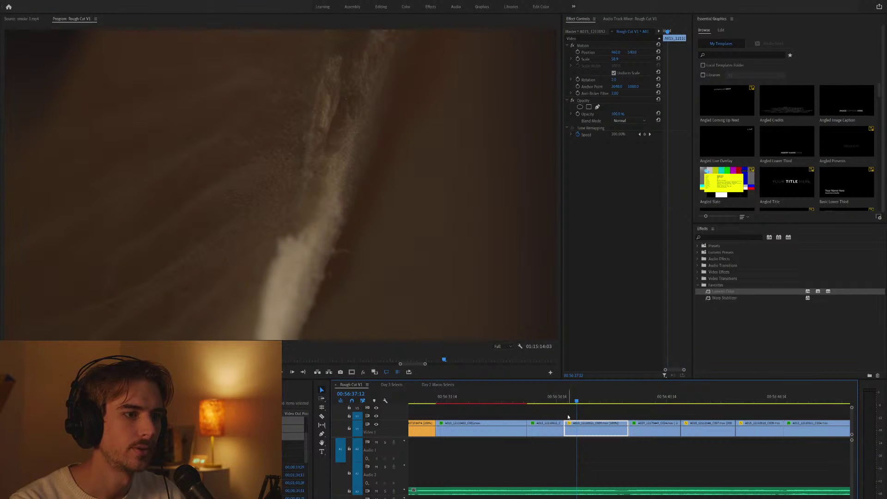
click(549, 435)
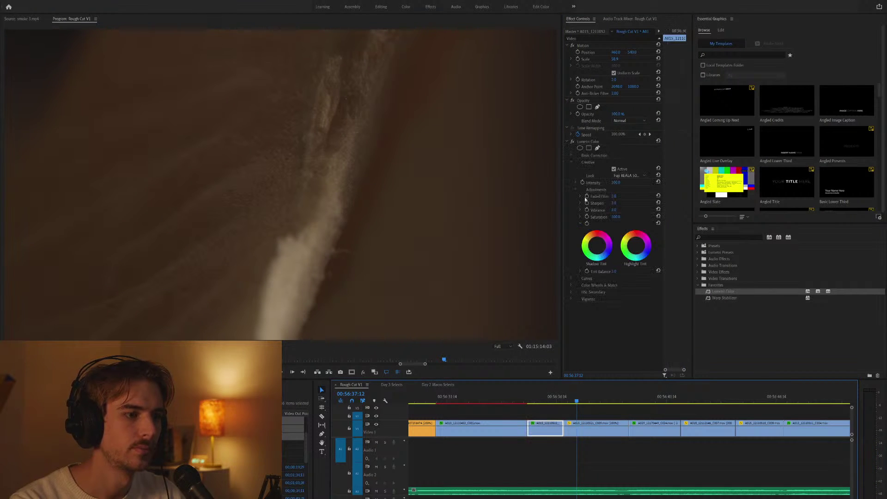
click(581, 432)
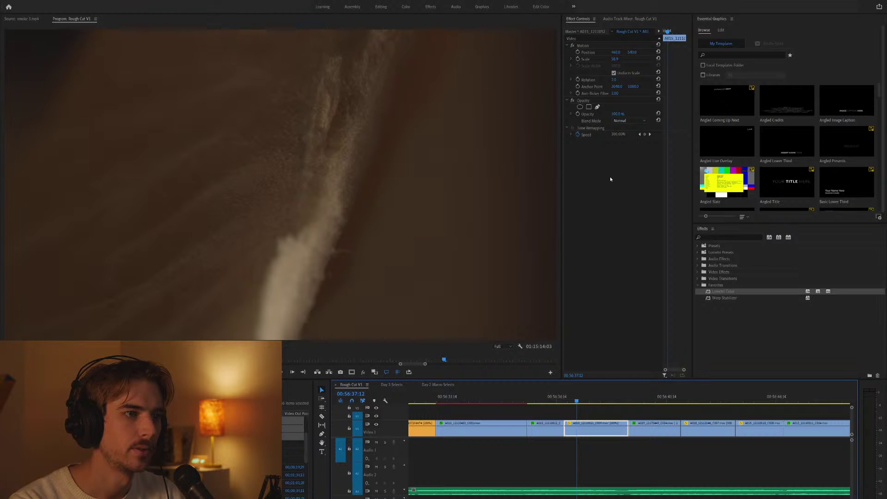
key(ctrl+r)
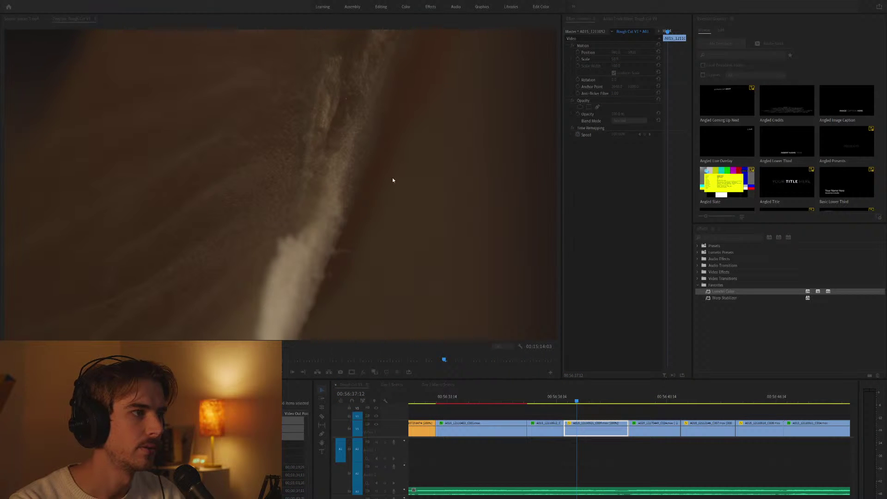
key(Return)
key(space)
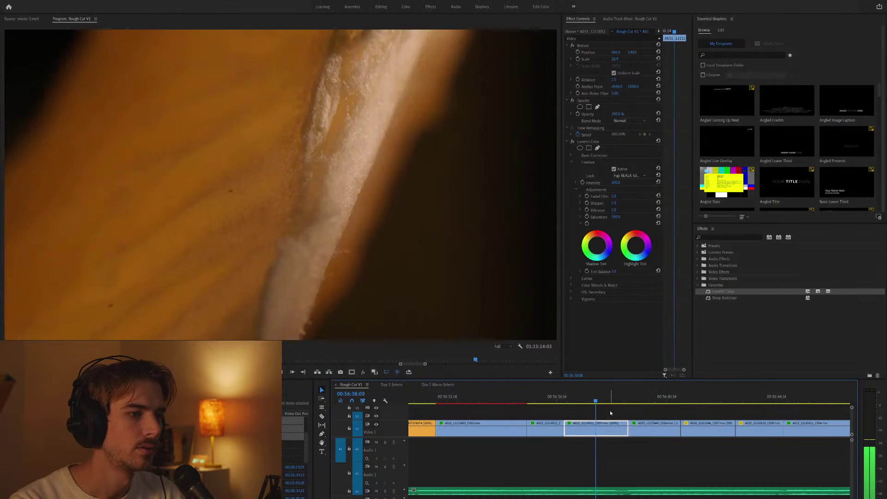
Shape the purple shot's Lumetri RGB curve into a gentle S by raising the highlights and lowering the shadows.
click(614, 416)
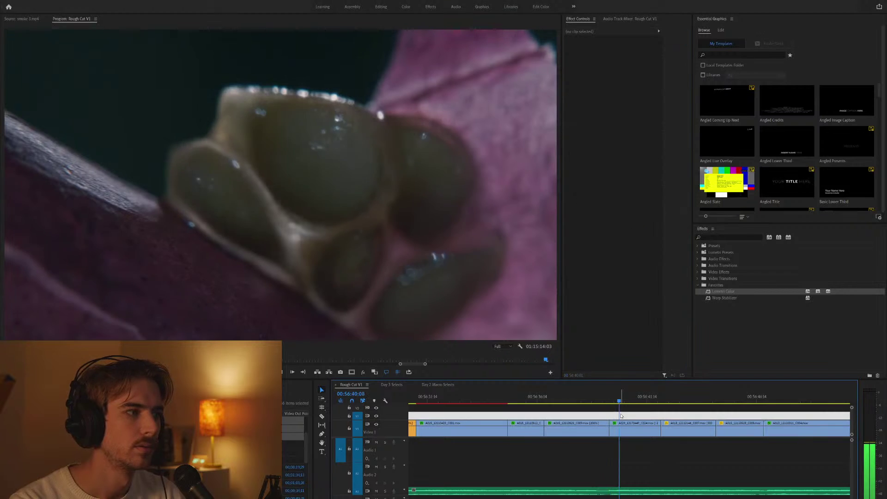
click(627, 433)
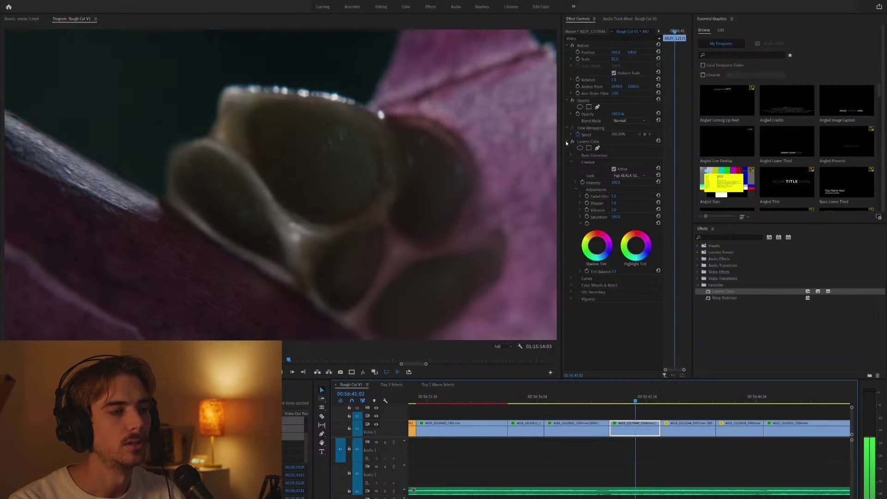
click(571, 278)
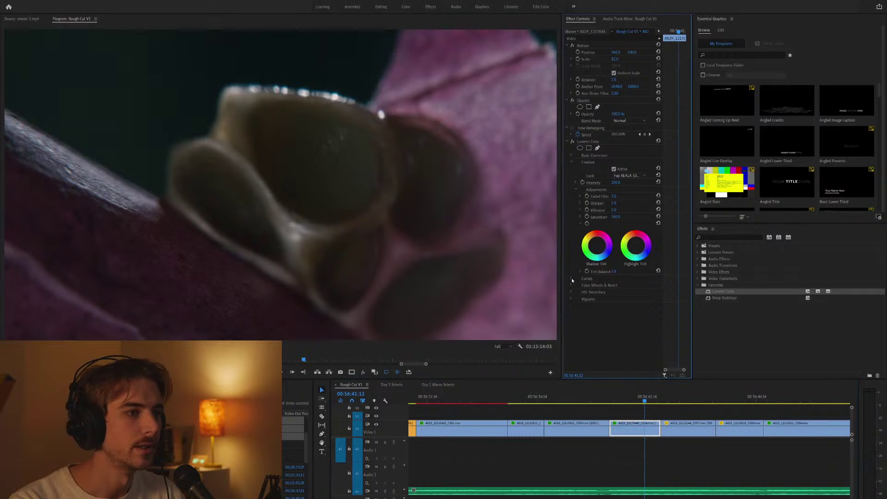
scroll(575, 286, down, 3)
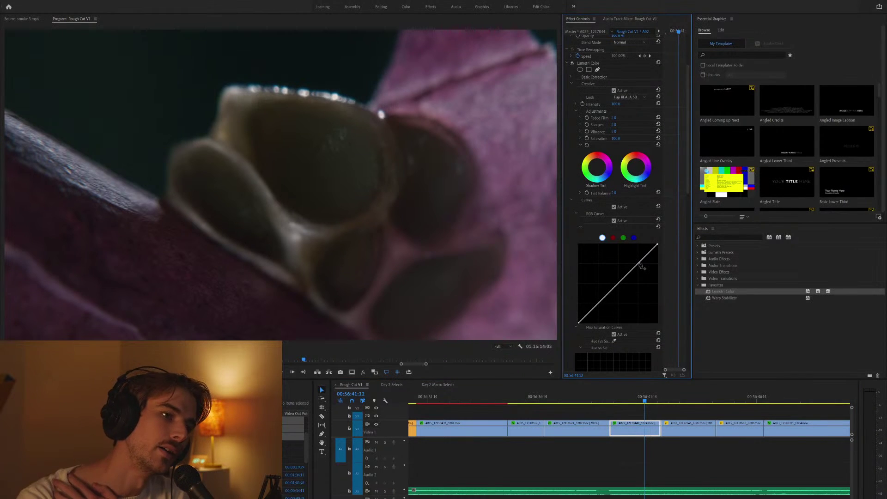
drag(637, 266, 635, 263)
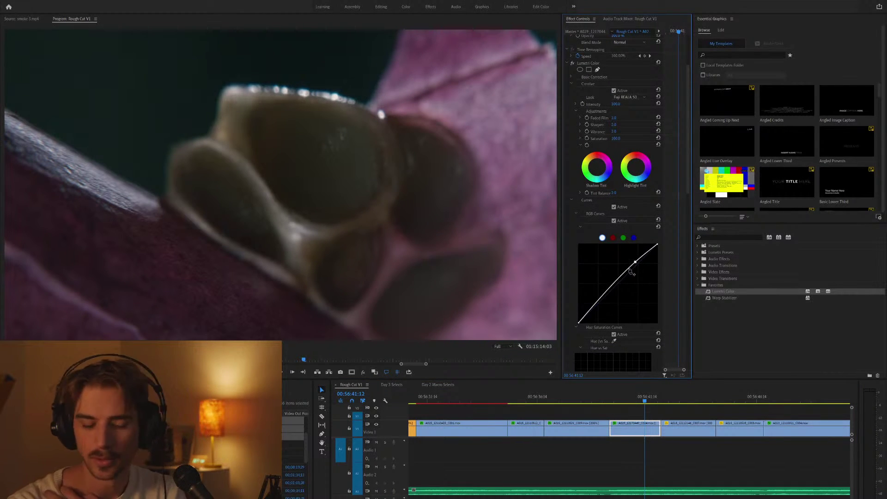
drag(609, 292, 609, 296)
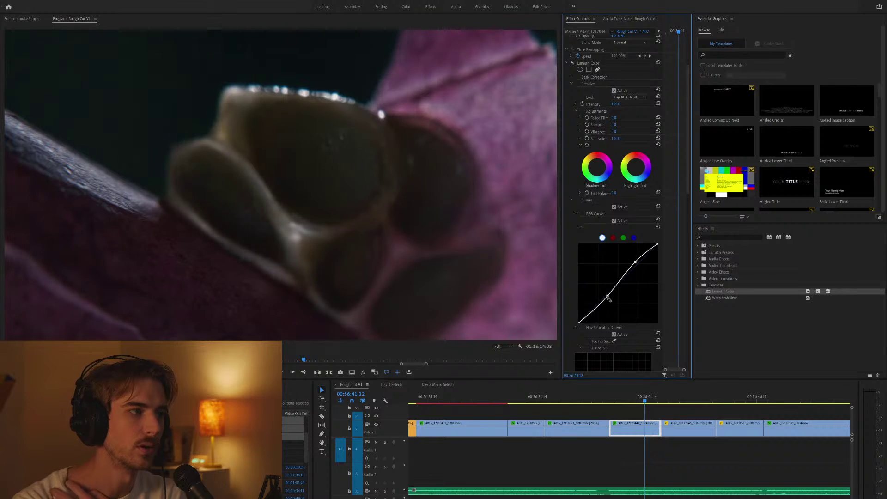
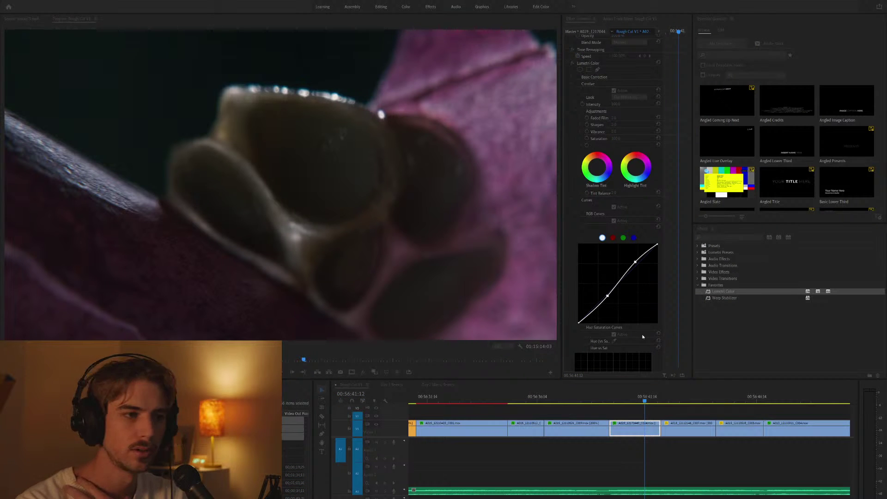
Play the cut into the pale yellow textured shot after the purple one and apply Lumetri Color to that shot.
click(654, 401)
drag(654, 401, 664, 401)
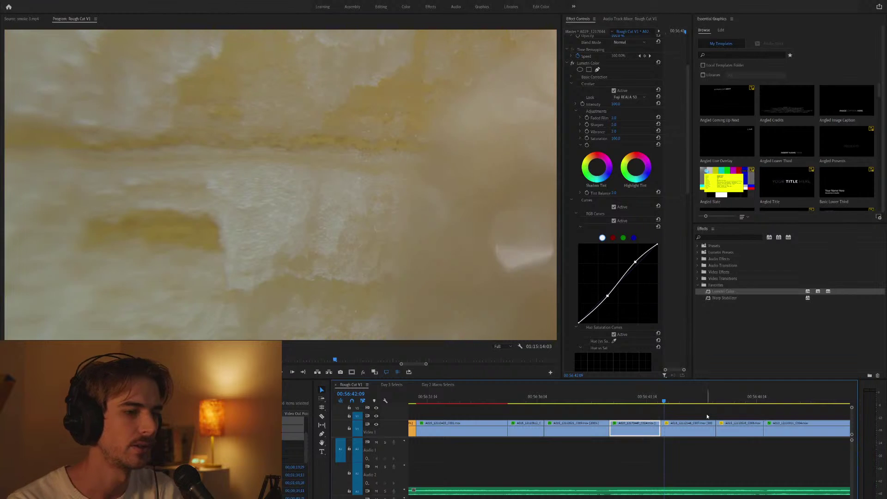
click(696, 411)
scroll(697, 411, down, 3)
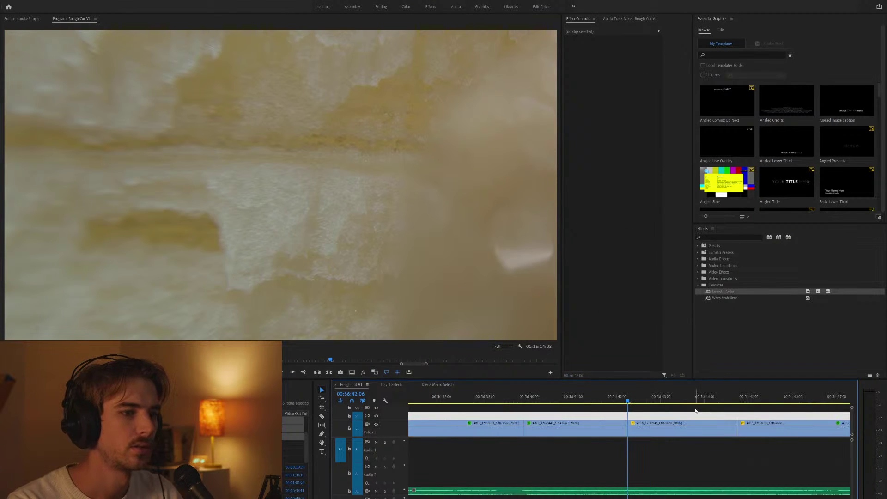
click(615, 401)
mouse_move(615, 401)
mouse_down()
mouse_move(632, 401)
mouse_move(613, 401)
mouse_up()
key(space)
click(637, 433)
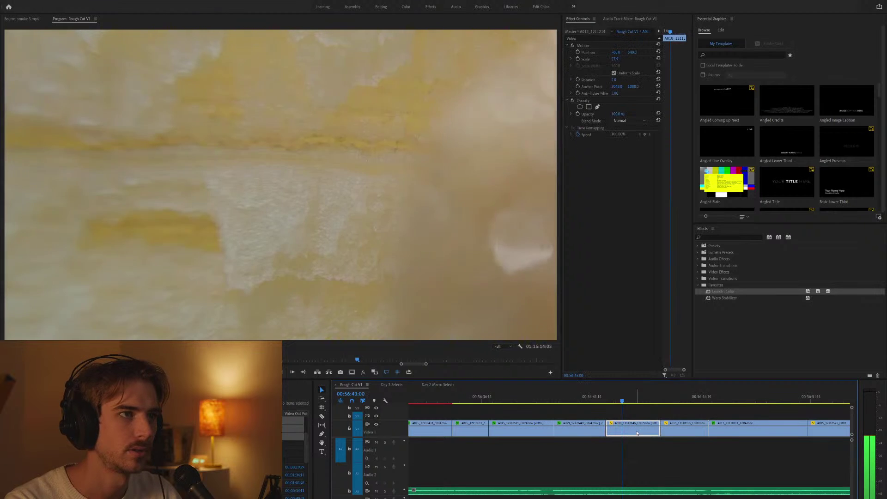
drag(634, 281, 624, 289)
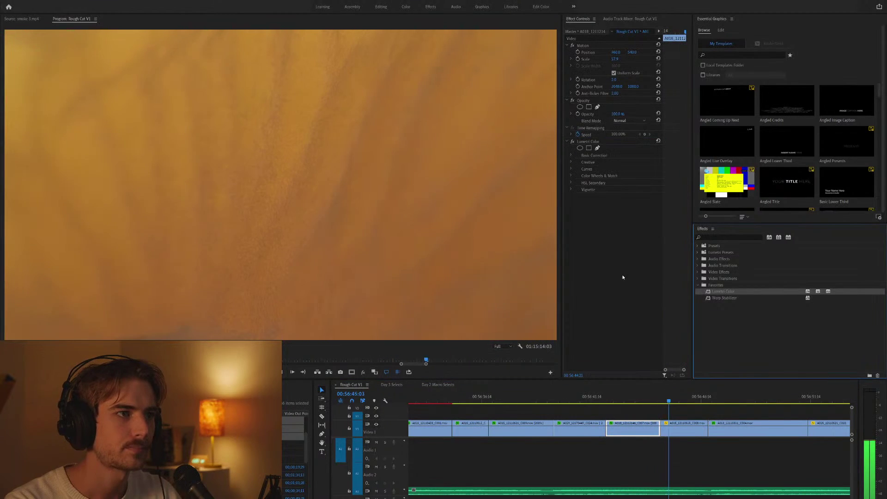
Set the pale yellow shot's Creative look to Fuji REALA and pull down the midtones of its RGB curve.
click(632, 401)
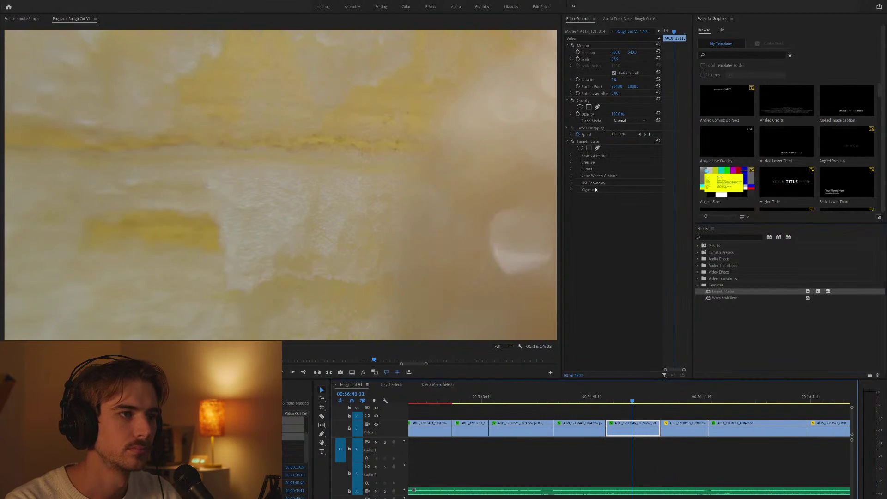
click(571, 162)
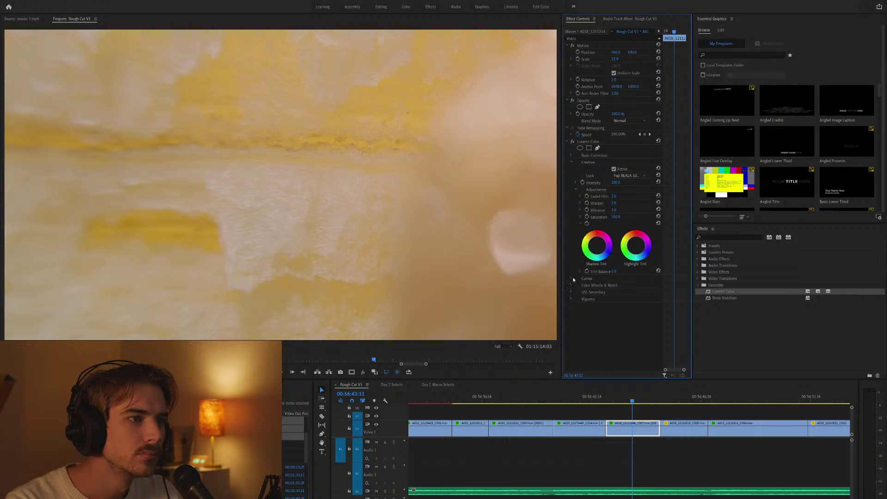
click(571, 278)
scroll(593, 283, down, 2)
drag(627, 326, 625, 334)
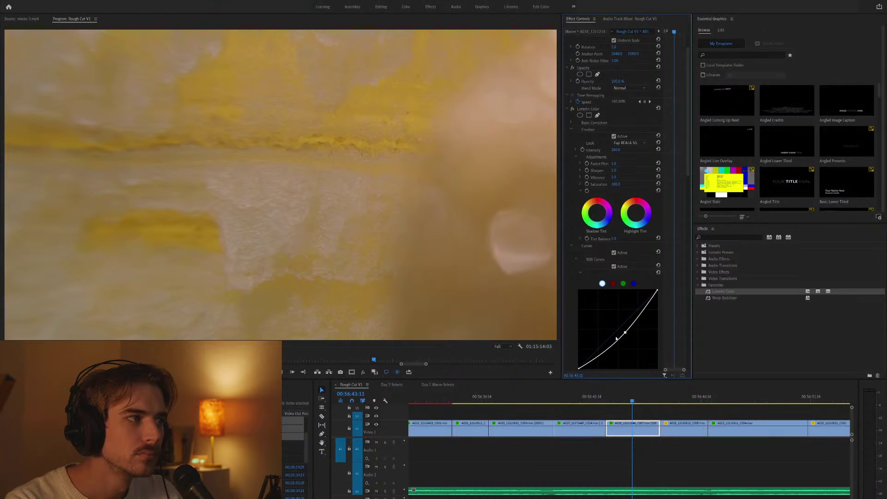
Apply Lumetri Color to the orange shot at 00:56:44:18 and pull down the midtones of its RGB curve.
key(space)
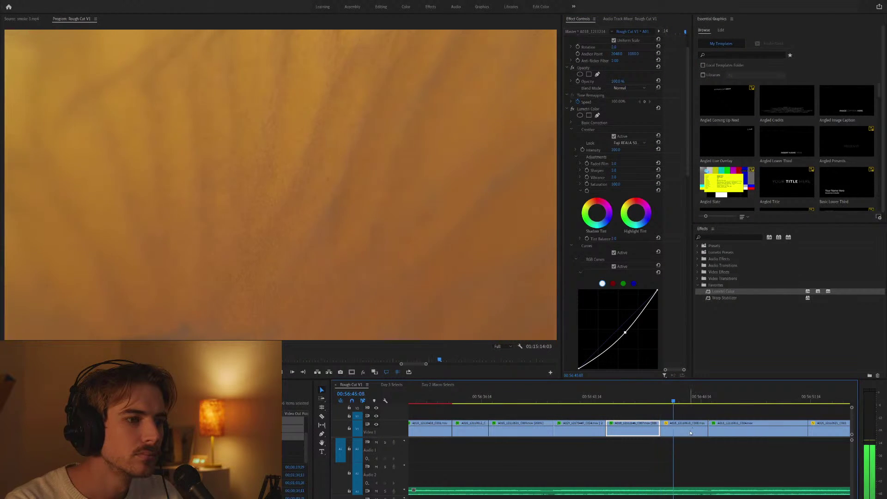
click(690, 432)
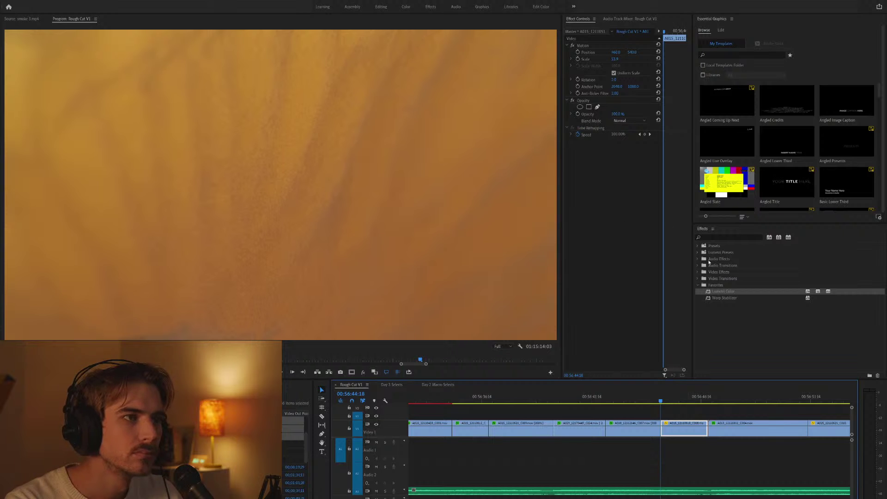
drag(723, 291, 622, 262)
click(576, 169)
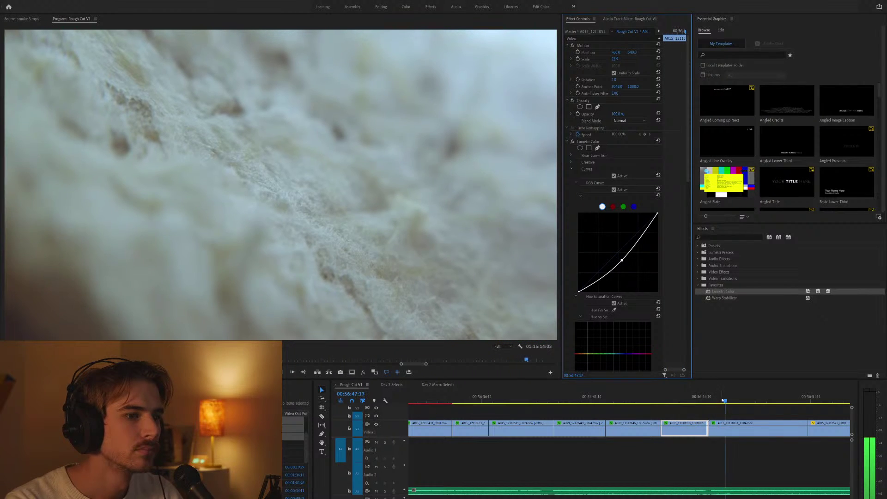
Review the graded macro shots by stepping back through the cuts from 00:56:51:19 to about 00:56:36.
click(728, 412)
key(minus)
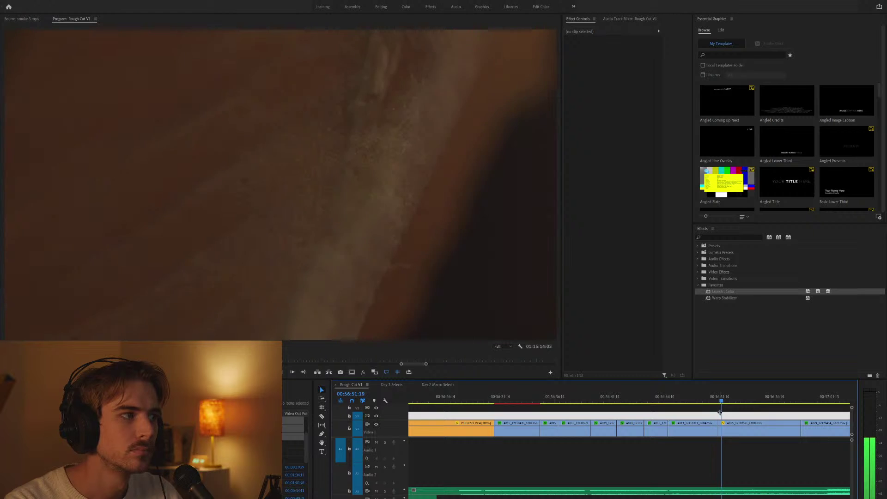
key(Up)
key(Up)
key(Up)
key(Up)
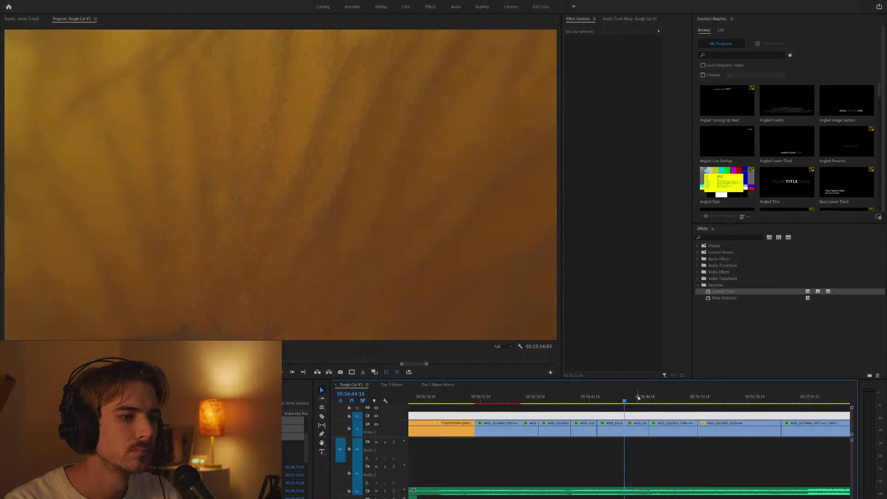
key(Up)
key(Up)
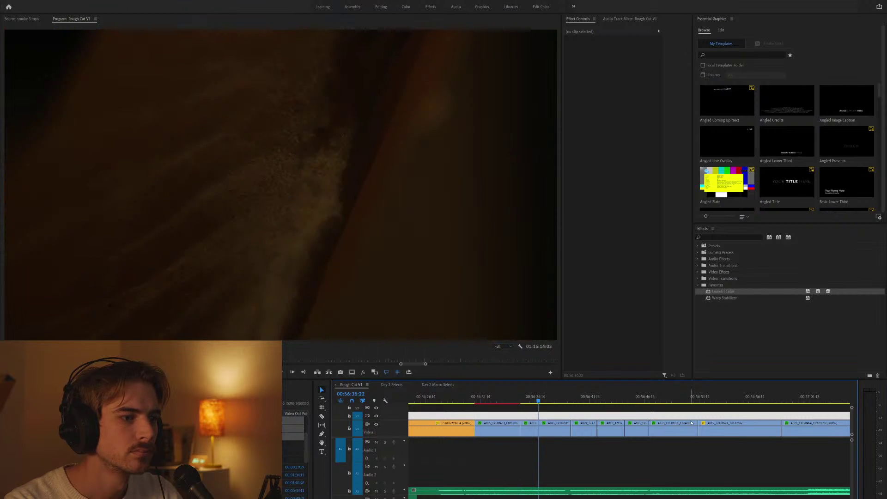
Give the dark brown shot at 00:56:52:11 a Lumetri Color grade with the Fuji REALA look and play it.
click(716, 397)
drag(716, 397, 559, 431)
click(557, 432)
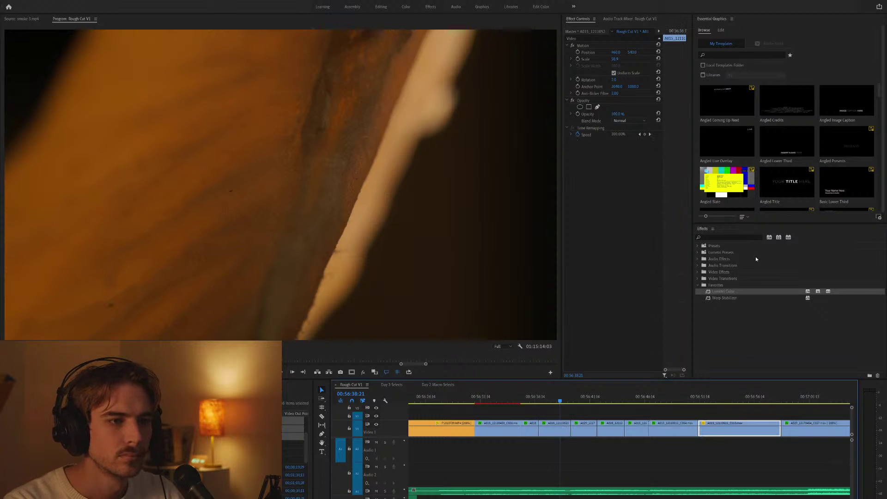
click(730, 435)
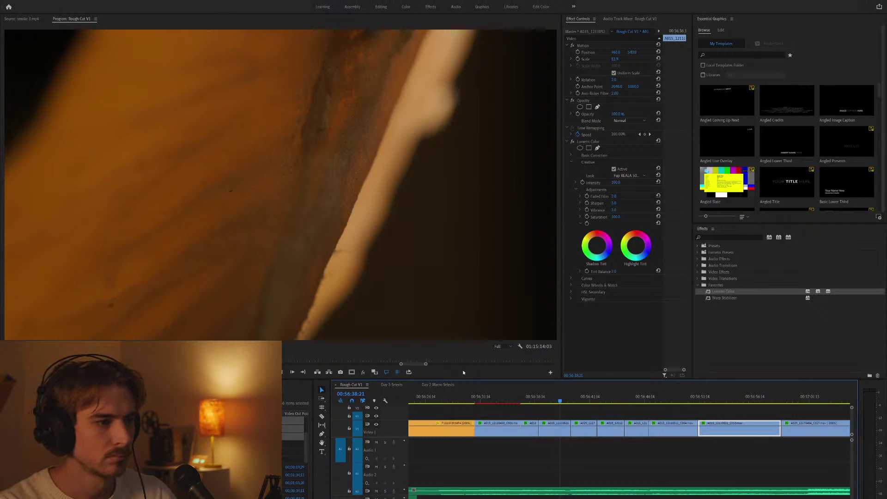
click(732, 399)
key(Up)
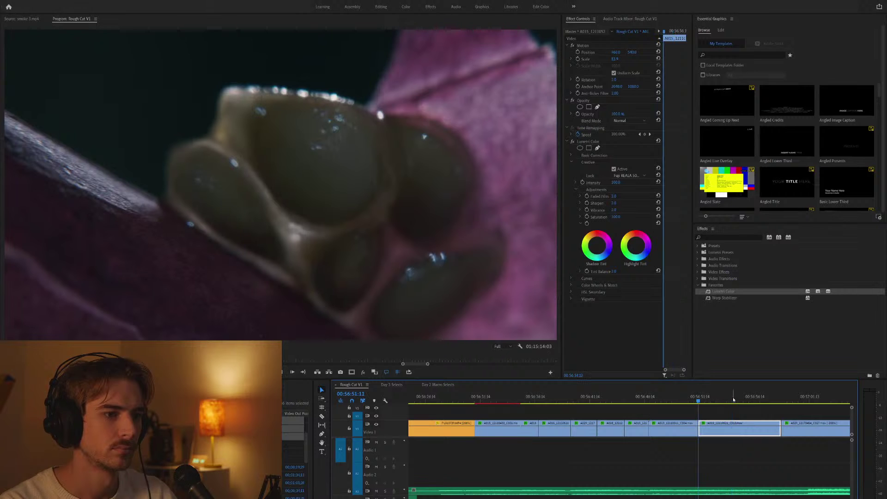
key(minus)
key(space)
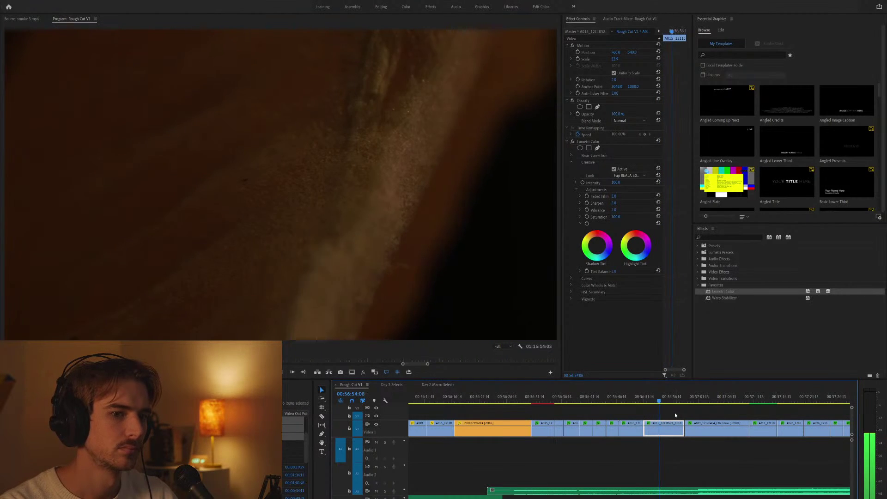
key(equal)
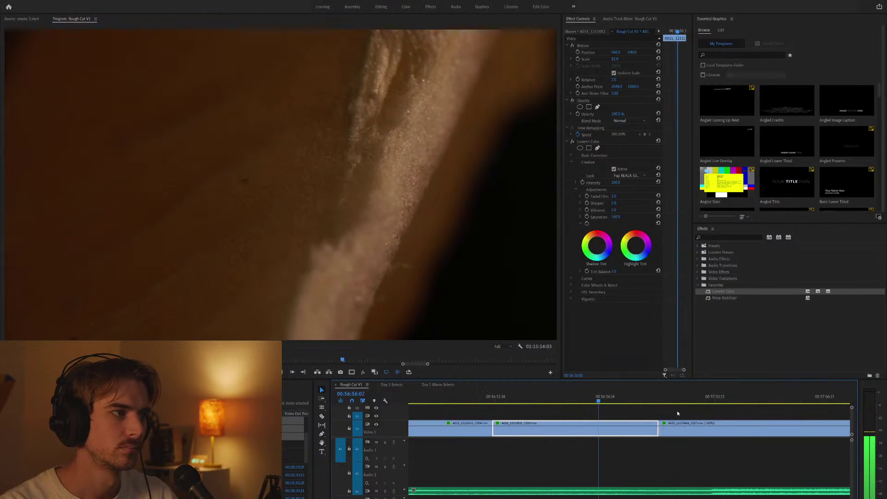
Shape the RGB curve of the dark bokeh shot at 00:56:59:01 into an S with raised highlights and lowered shadows.
click(682, 430)
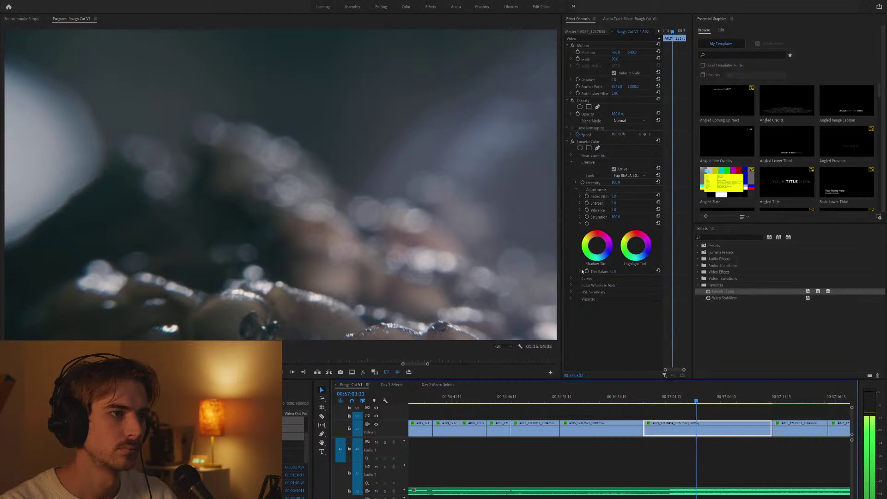
click(572, 278)
scroll(575, 271, down, 3)
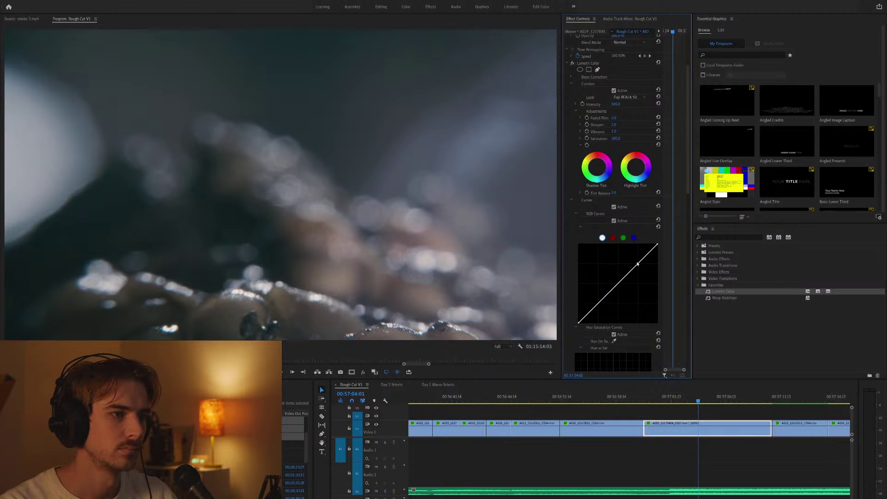
click(641, 261)
drag(607, 295, 605, 306)
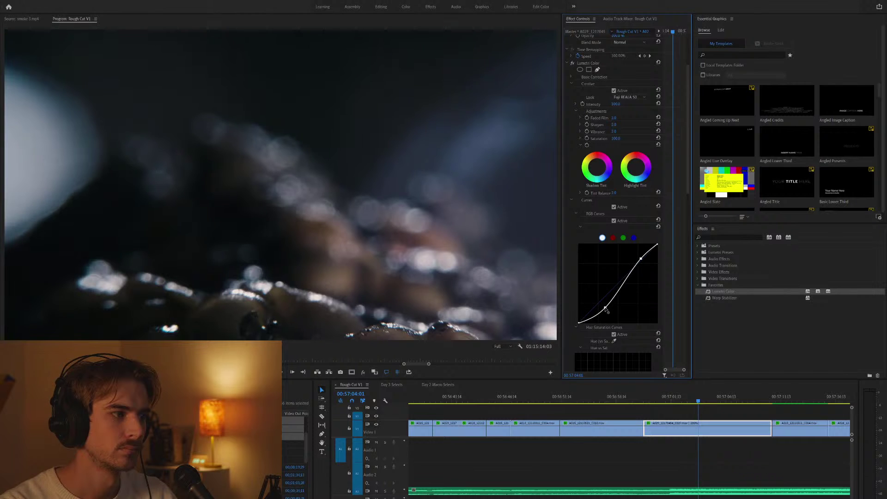
key(space)
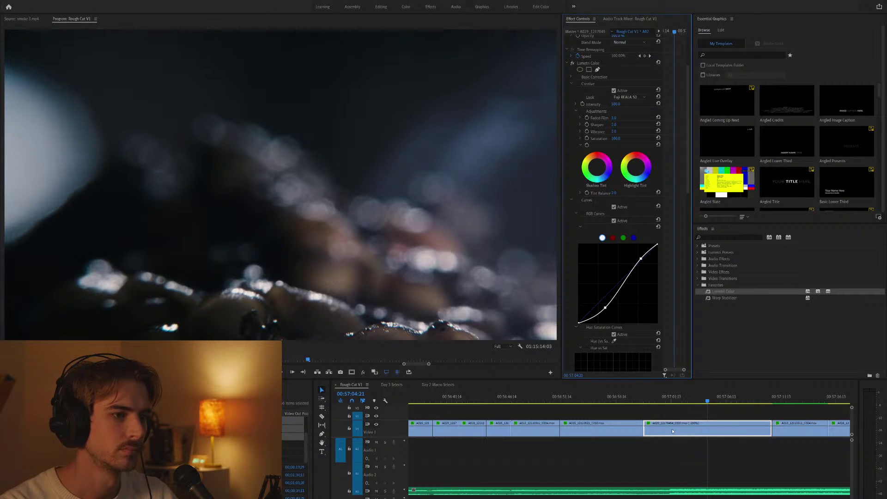
click(591, 63)
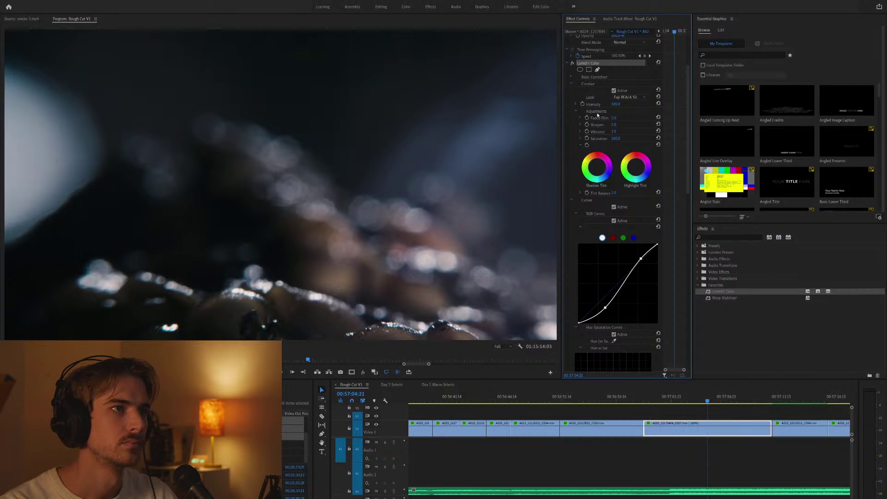
click(706, 433)
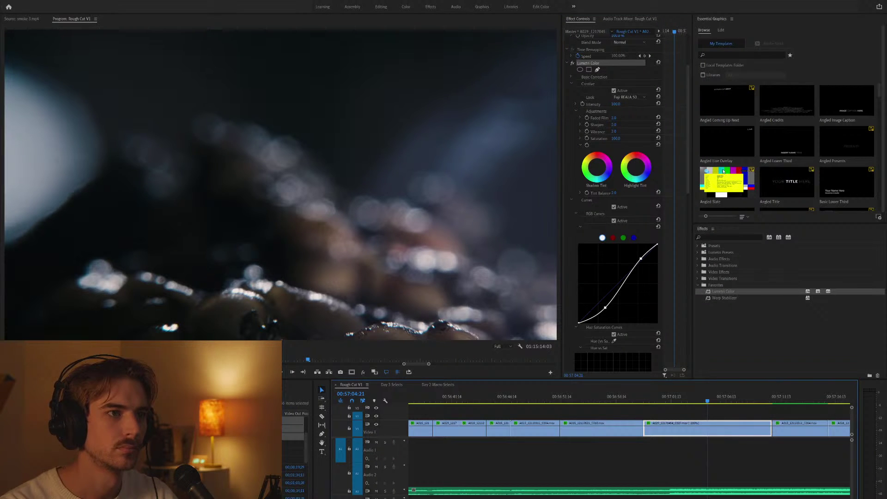
Return to the orange shot at 00:56:44:18 and add contrast to its RGB curve by lifting the highlights and lowering the midtones further.
key(Up)
key(Up)
key(Up)
key(Up)
key(Up)
key(Up)
key(minus)
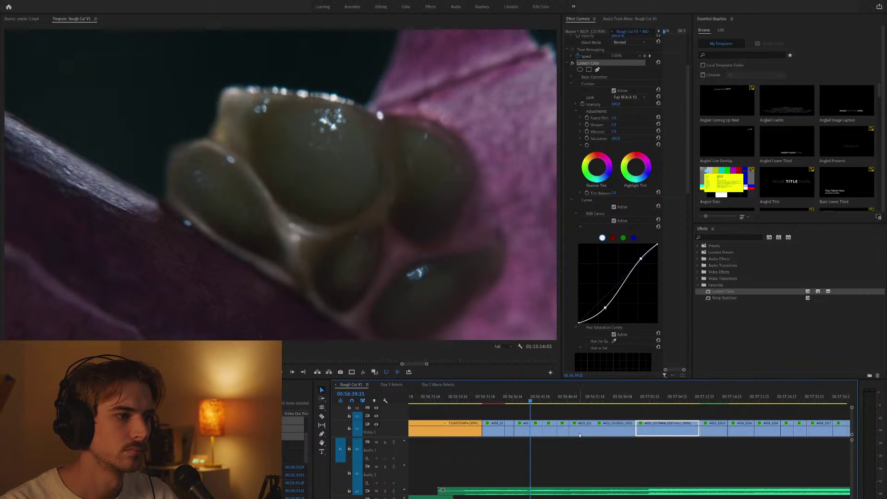
key(Down)
key(Up)
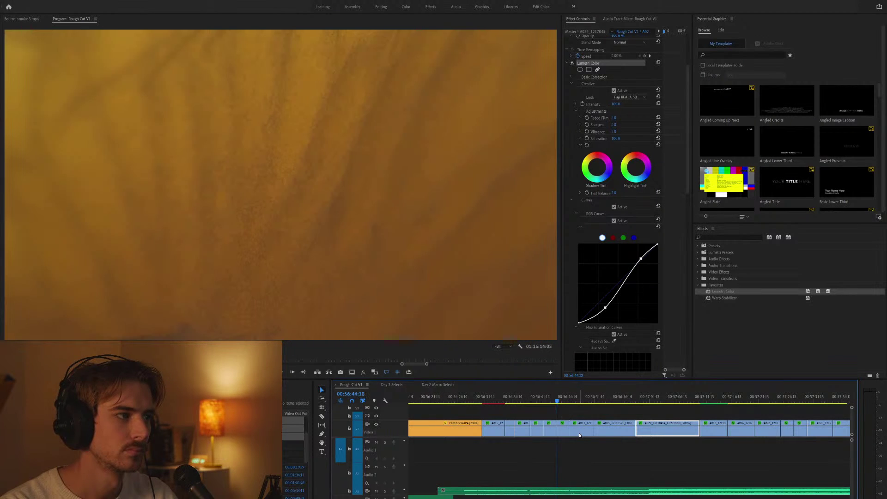
click(563, 433)
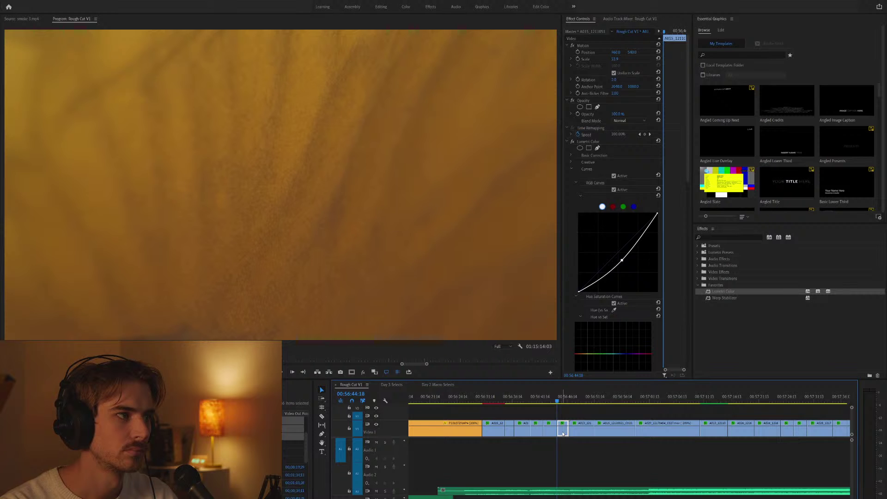
key(space)
key(space)
drag(622, 260, 639, 236)
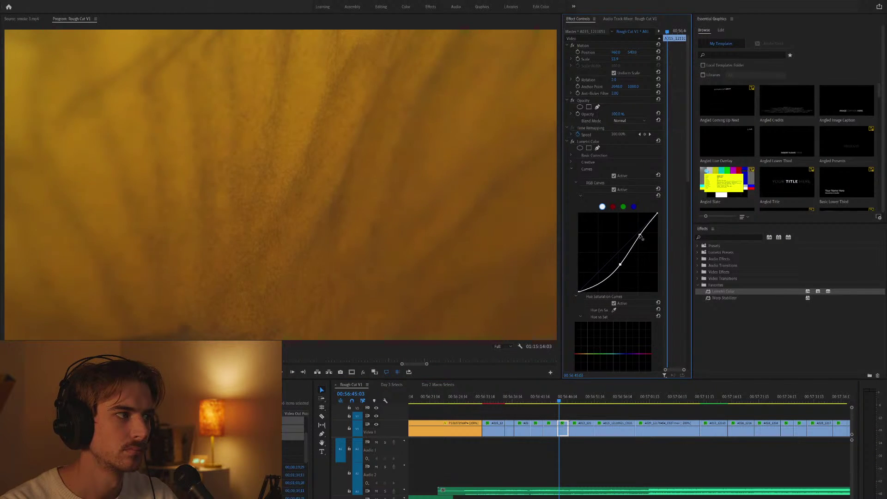
Review the graded shots from the orange shot through the dark bokeh shot and on to about 00:57:15.
drag(550, 402, 607, 403)
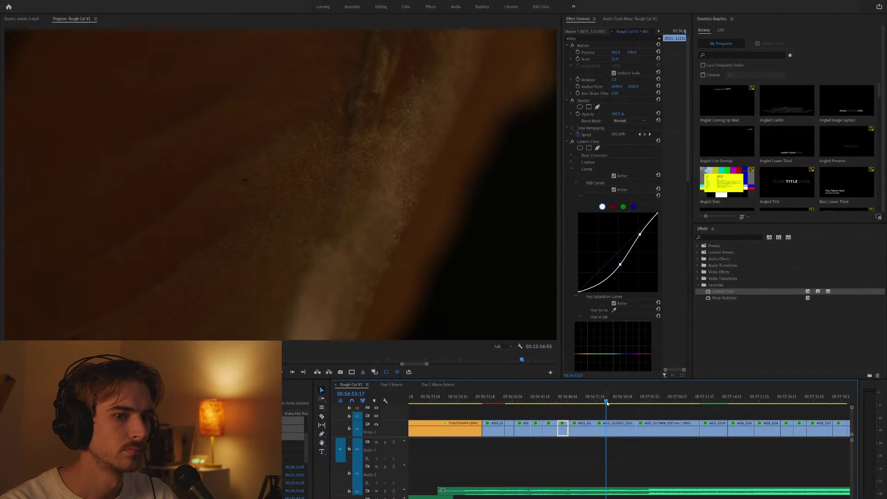
click(663, 416)
key(Down)
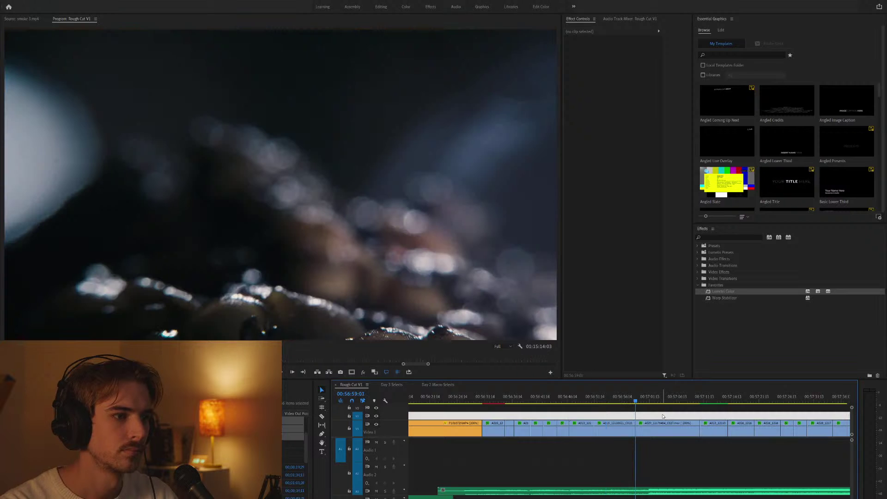
key(space)
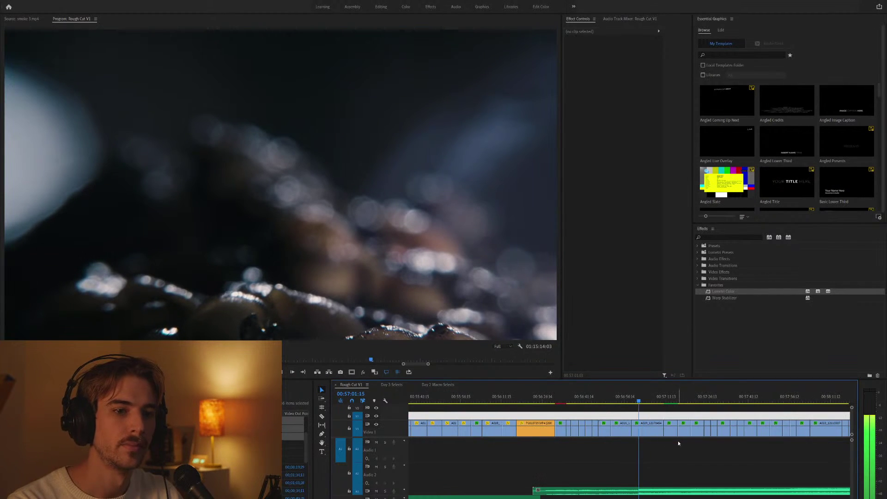
scroll(660, 443, up, 2)
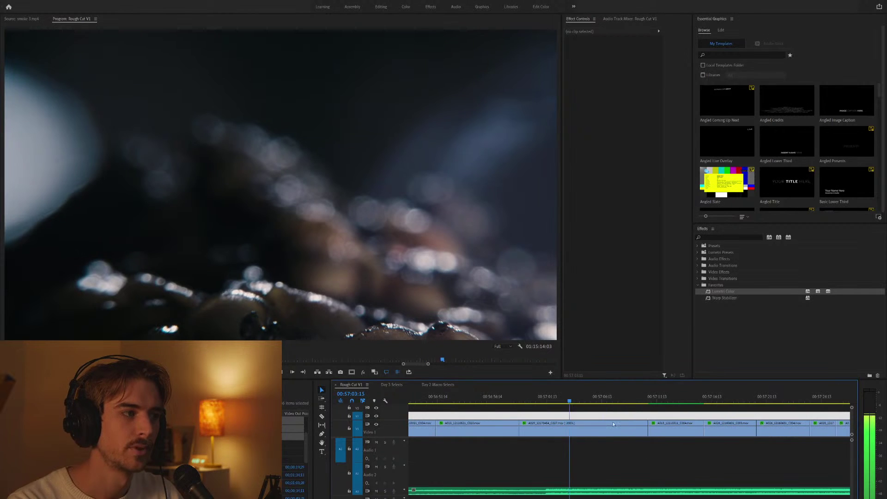
click(622, 402)
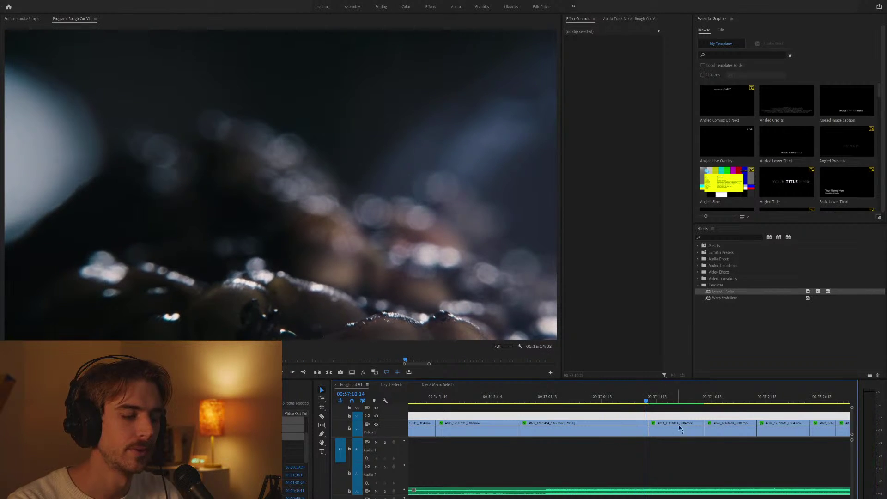
scroll(657, 441, down, 2)
scroll(637, 443, up, 2)
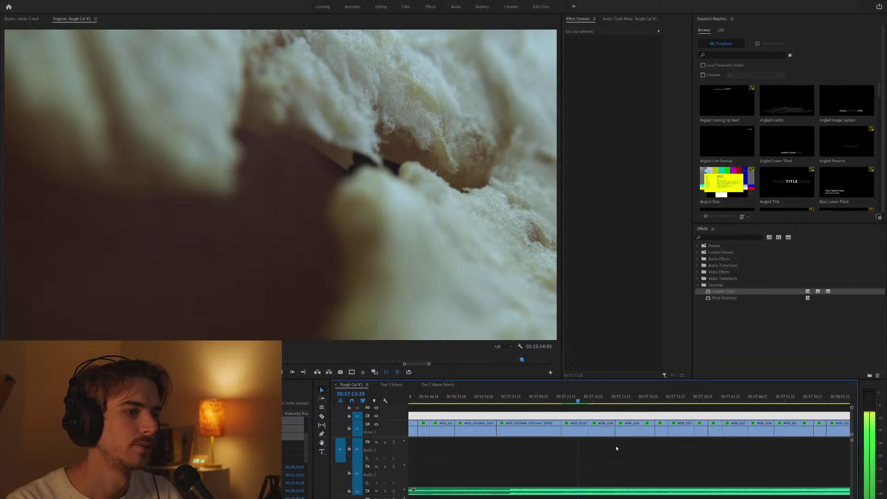
key(=)
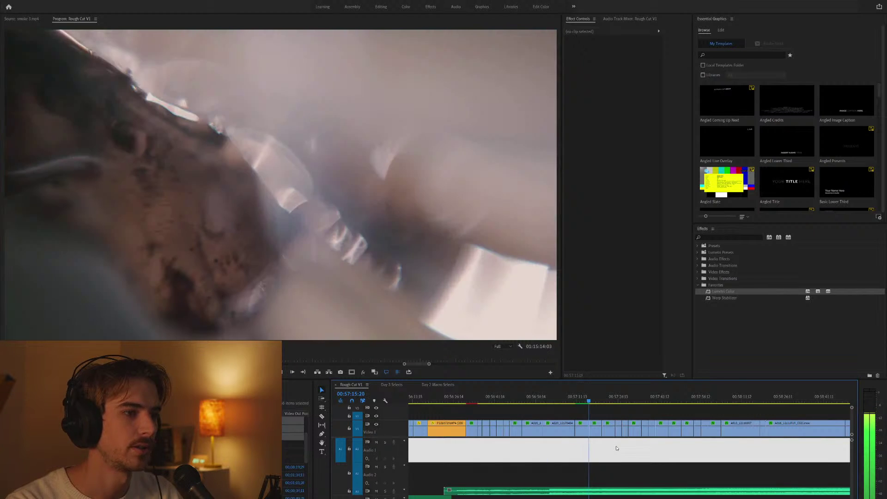
Shape the RGB curve of the shot at 00:57:17:18 into an S by raising the highlights and lowering the shadows.
click(618, 427)
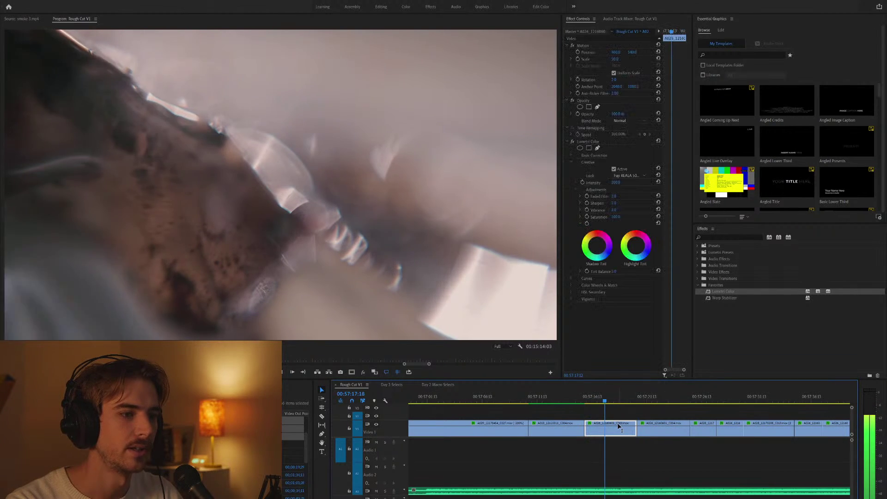
key(space)
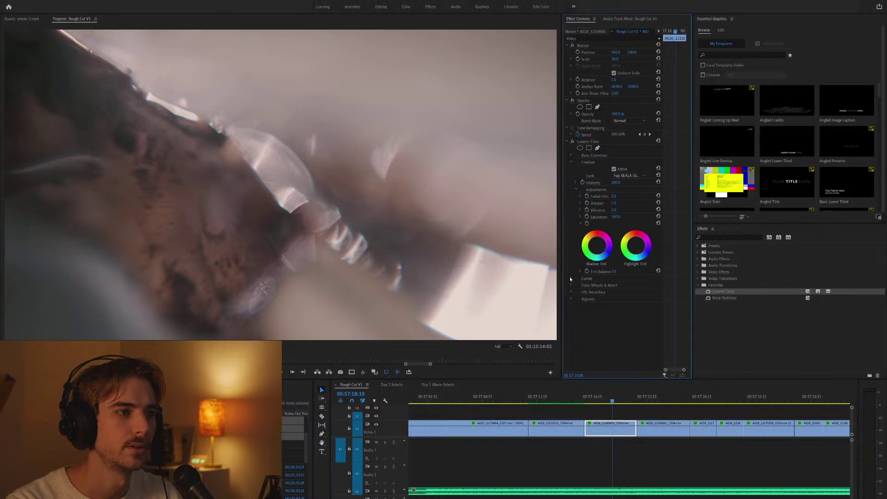
click(571, 278)
scroll(658, 312, down, 2)
drag(641, 310, 606, 318)
scroll(637, 307, down, 2)
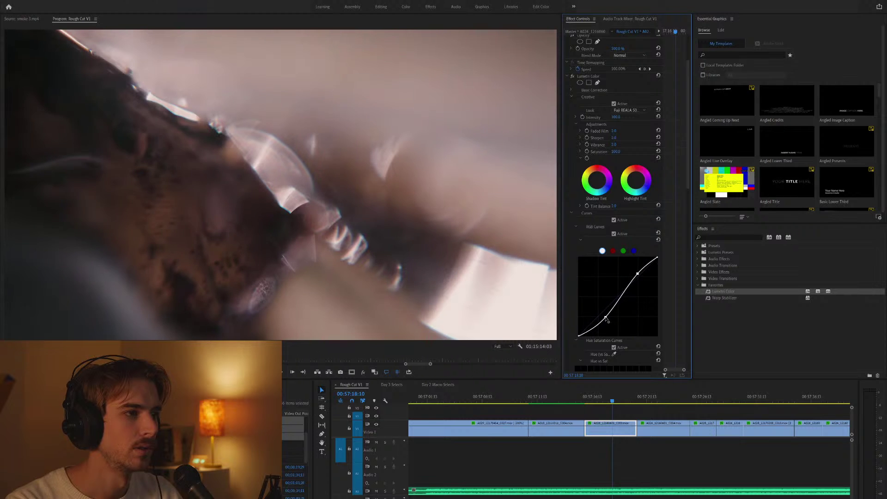
key(space)
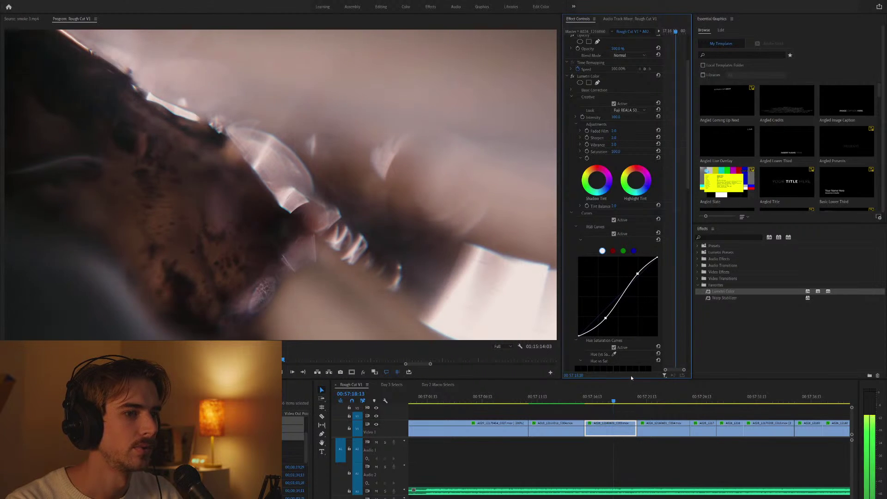
Shape the RGB curve of the shot at 00:57:21:06 into an S with raised highlights and lowered shadows.
click(647, 409)
key(space)
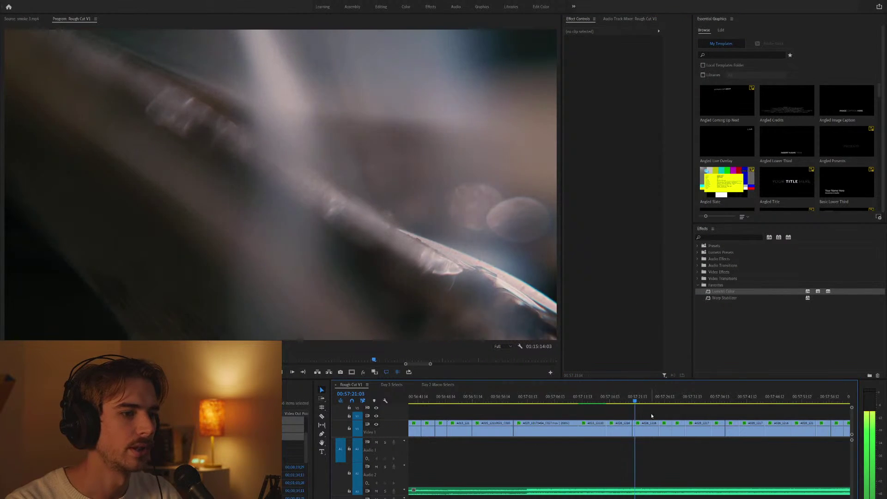
key(minus)
key(d)
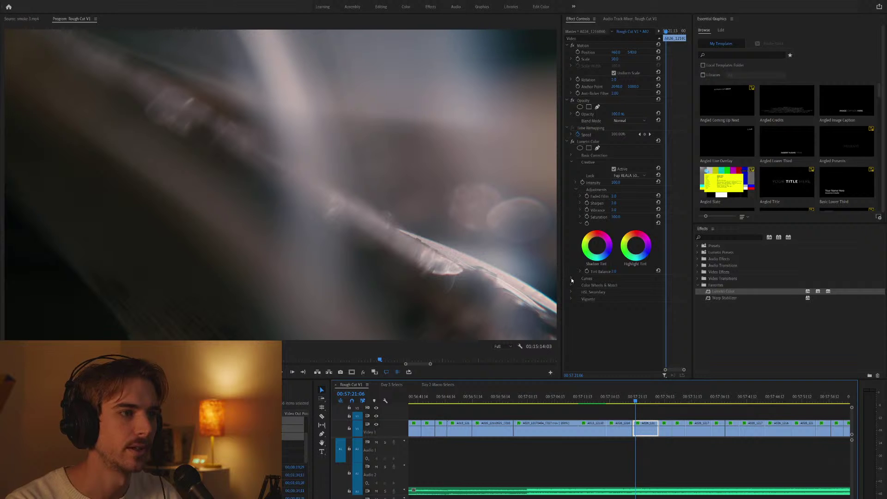
click(571, 279)
scroll(598, 312, down, 3)
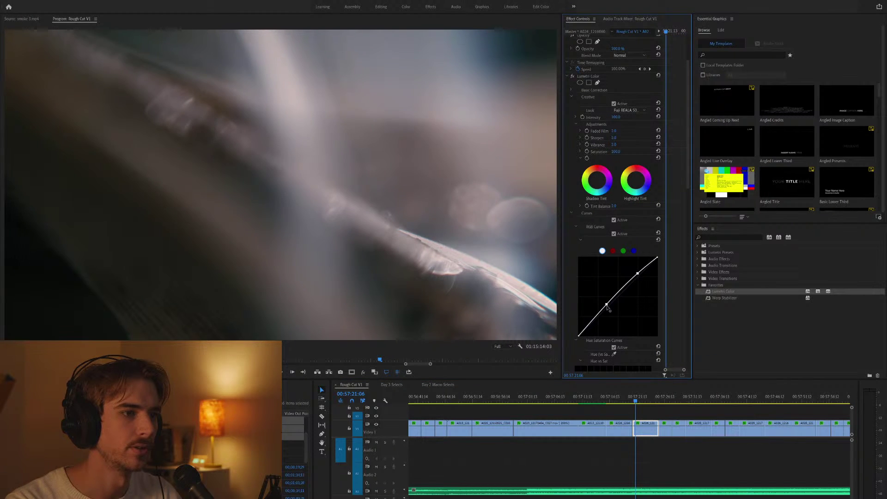
drag(607, 305, 608, 312)
key(space)
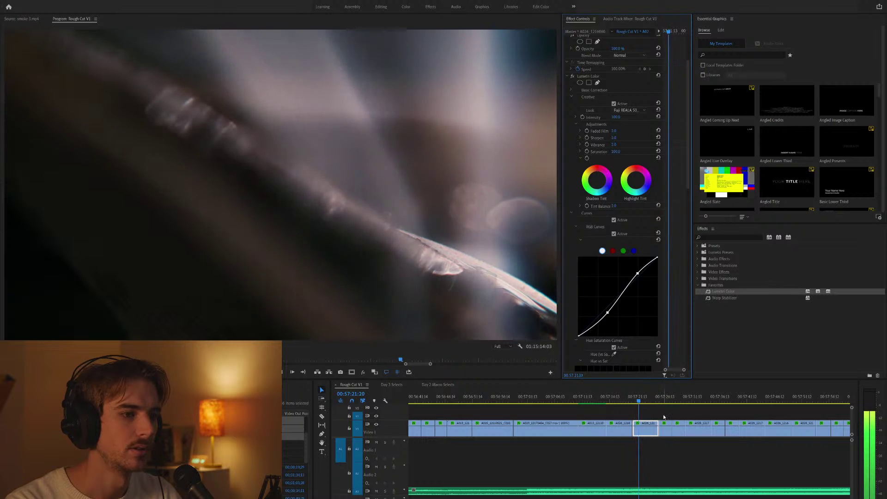
Open the RGB curve of the short shot ending just before 00:57:27:22 for a highlight adjustment.
click(651, 410)
key(equal)
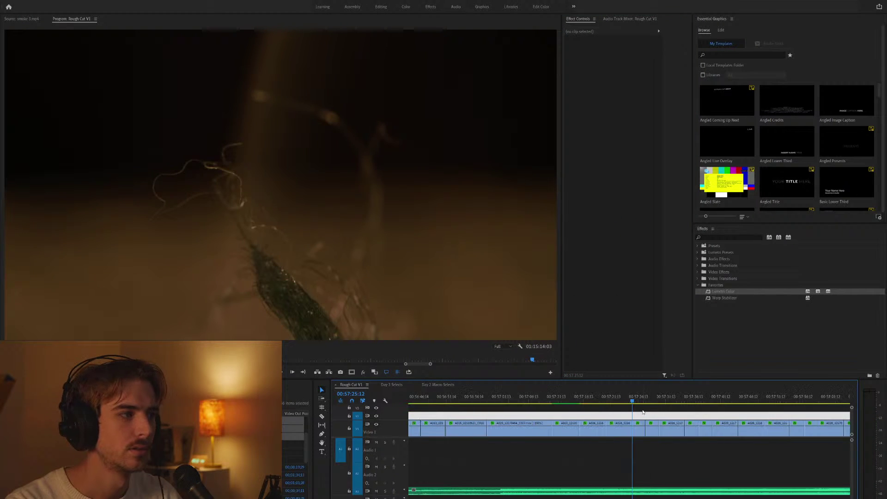
click(648, 431)
key(minus)
click(572, 277)
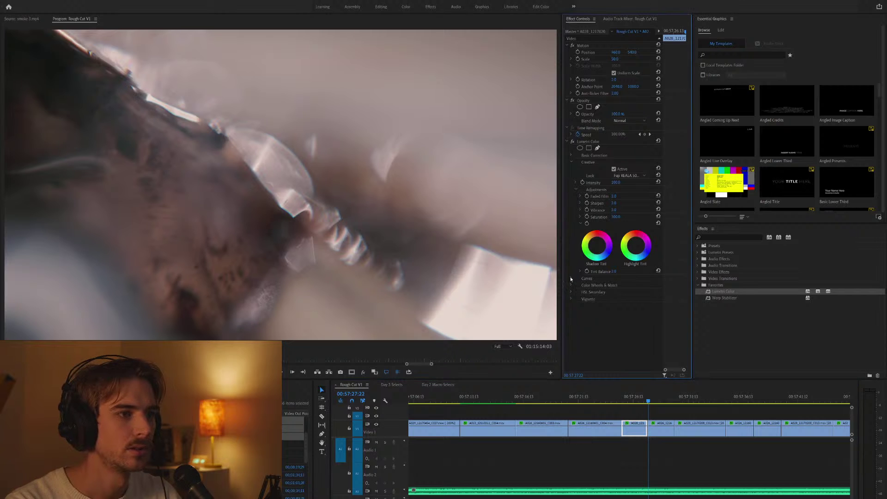
scroll(615, 298, down, 3)
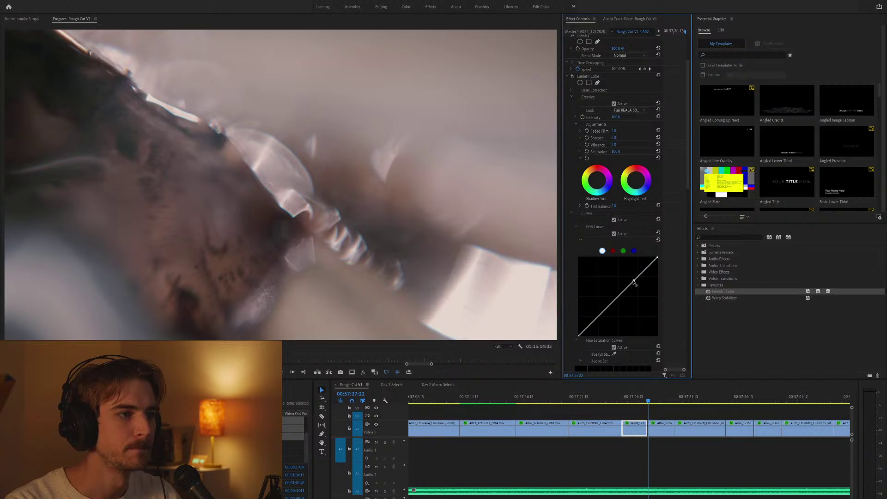
Review the sequence from the shots after 00:57:27 on to about 00:58:49.
click(688, 417)
key(minus)
key(minus)
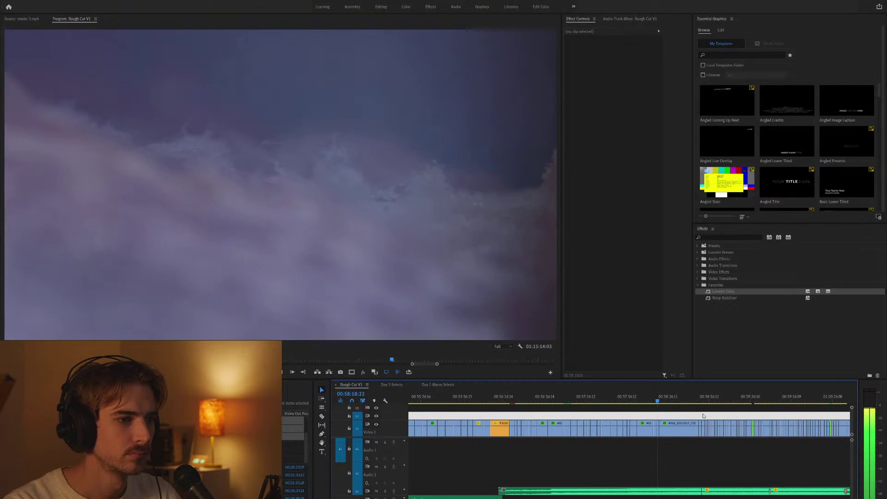
key(minus)
key(minus)
key(minus)
key(minus)
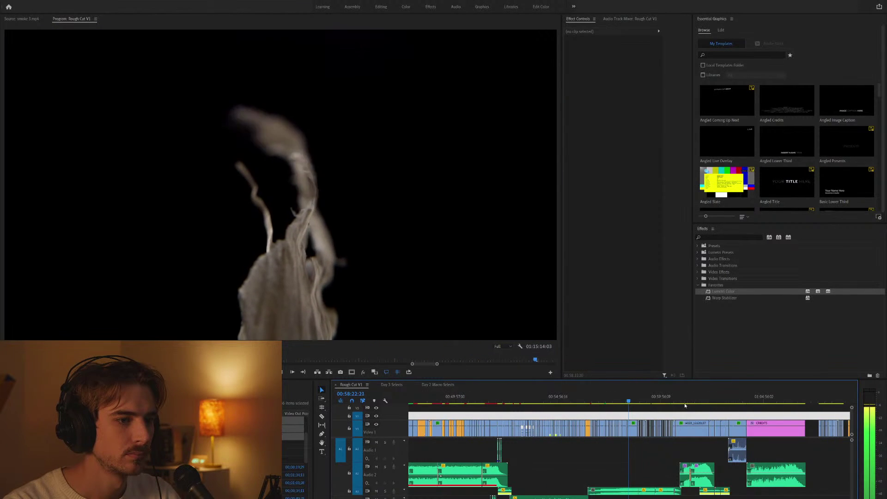
key(equal)
key(equal)
key(equal)
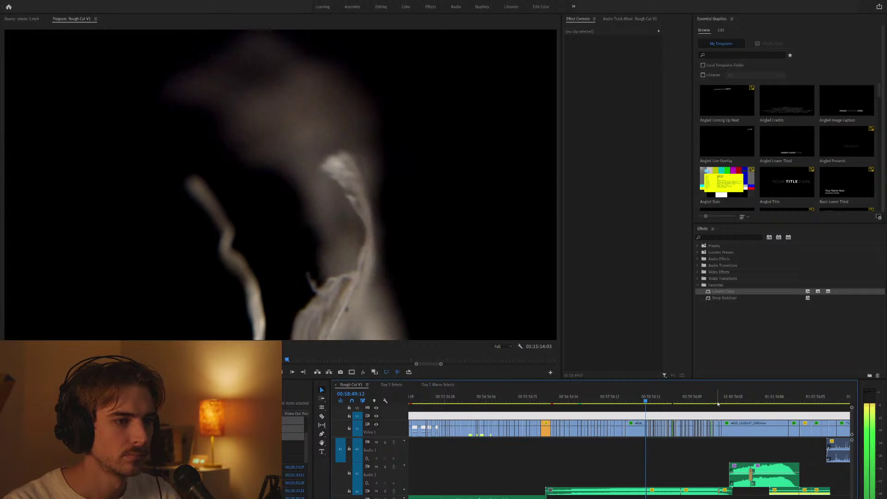
Review the closing part of the sequence from about 01:00:40 to the weather mast shot at 01:02:18.
click(717, 402)
key(equal)
key(equal)
key(equal)
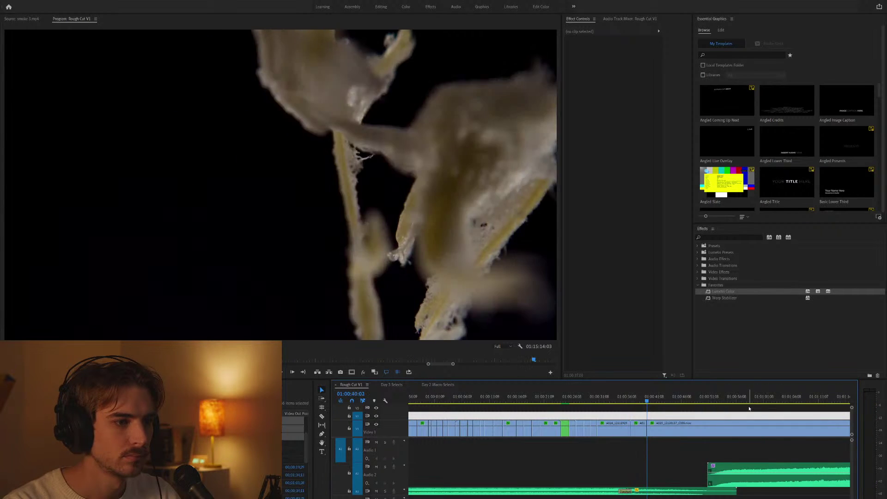
key(minus)
key(minus)
key(minus)
key(minus)
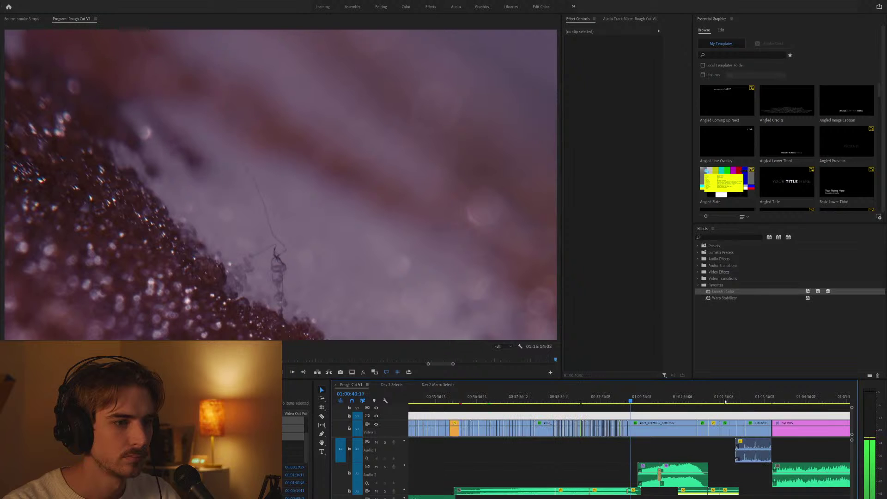
click(695, 400)
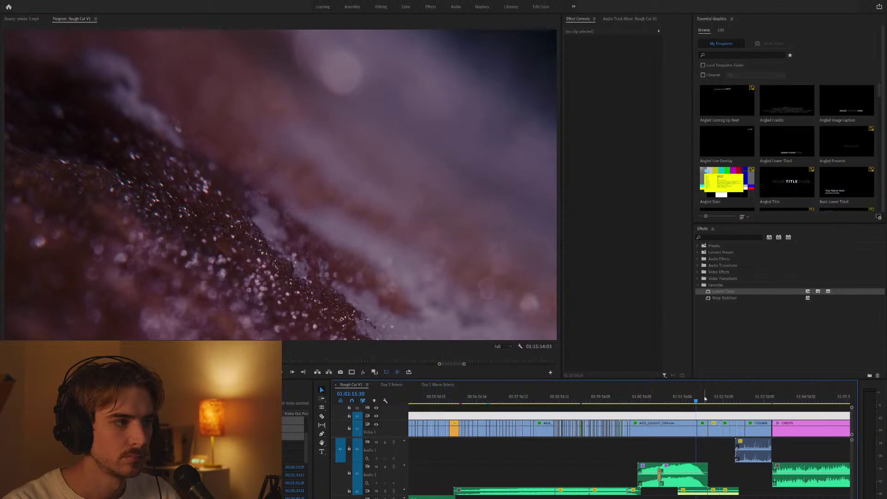
key(equal)
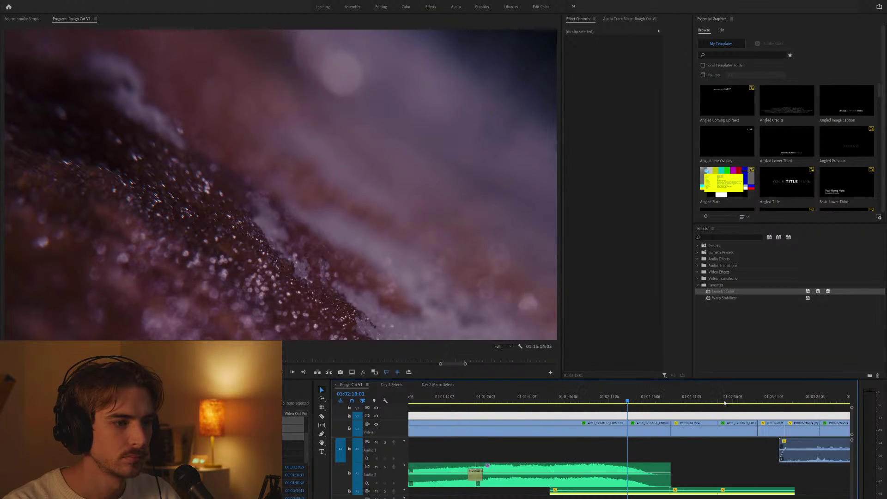
key(minus)
key(minus)
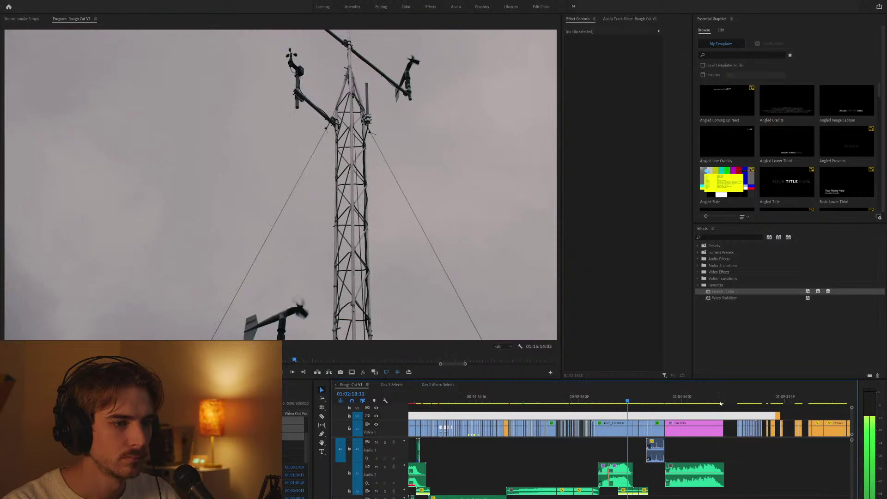
Insert the raw macro clips with their audio into the empty stretch after the credits, starting at 01:08:51:14.
key(minus)
drag(677, 435, 741, 435)
click(708, 400)
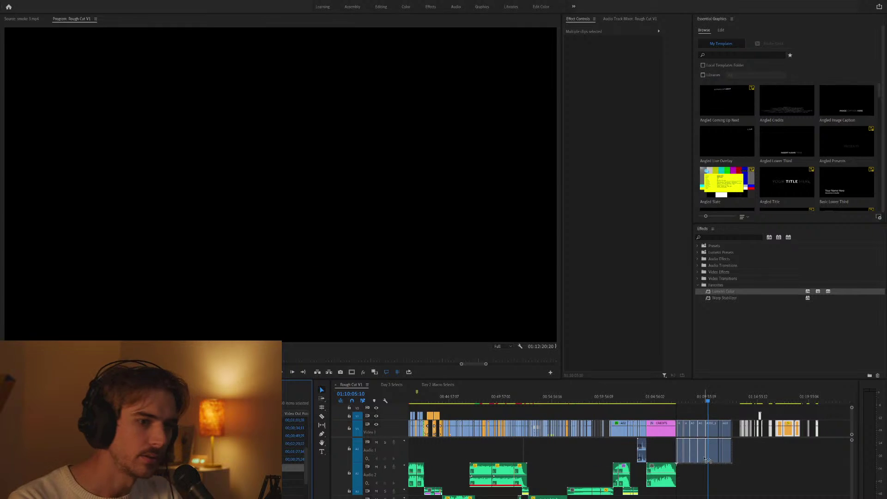
key(ctrl+shift+v)
key(=)
key(=)
key(Up)
key(Up)
key(Up)
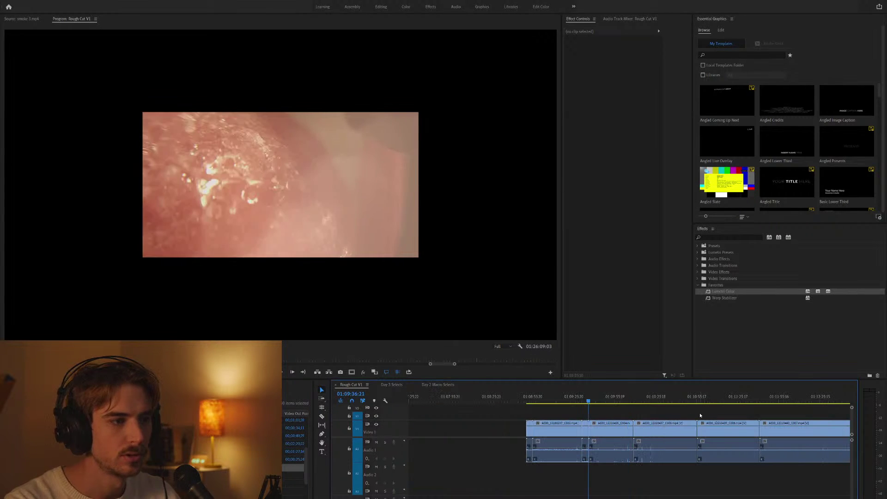
Delete the audio of the macro clips placed after the credits, keeping only their video.
key(=)
key(minus)
key(minus)
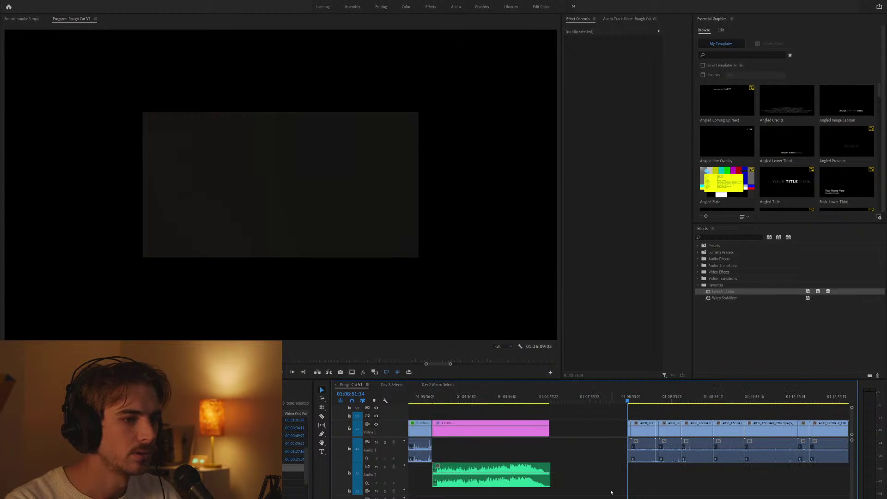
drag(645, 478, 822, 464)
key(shift+Delete)
Review the first inserted macro clips up to about 01:09:03, looking for usable moments.
key(=)
key(=)
key(=)
click(638, 396)
drag(640, 396, 807, 389)
key(=)
key(=)
key(l)
key(l)
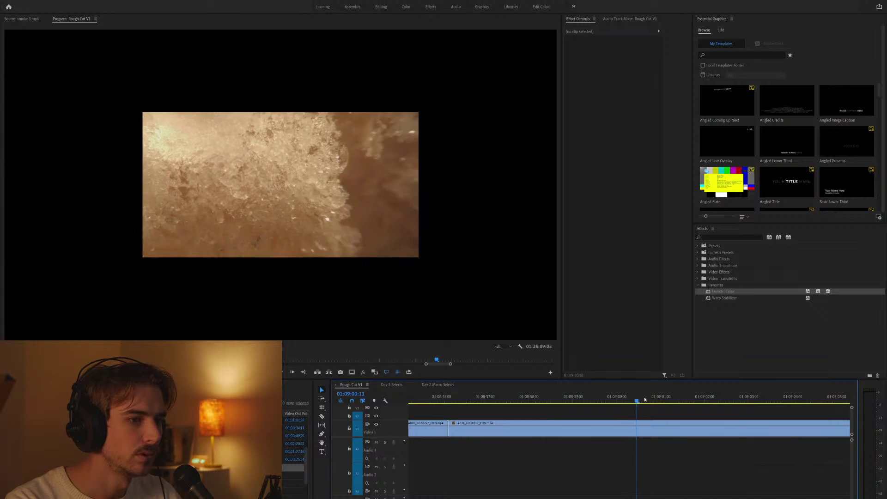
key(minus)
key(minus)
key(minus)
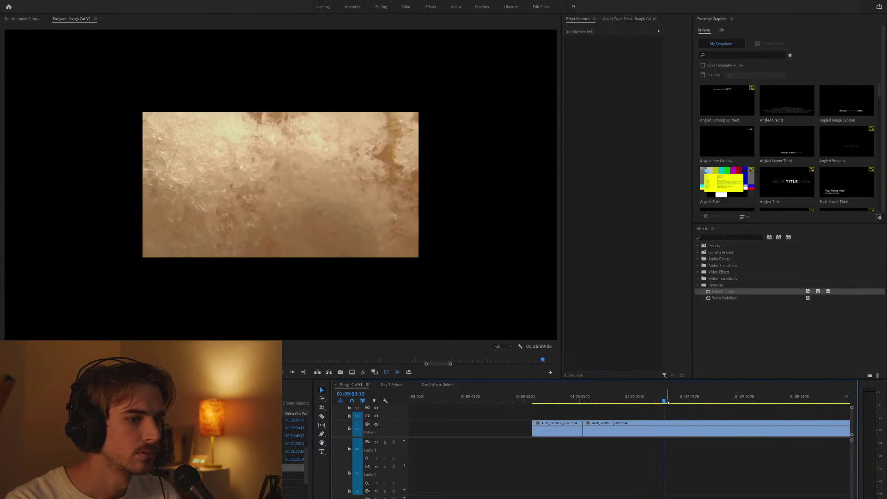
Scrub through the crystal-textured clips and ripple-trim the opening of the red macro clip at 01:09:36:21.
drag(683, 400, 774, 390)
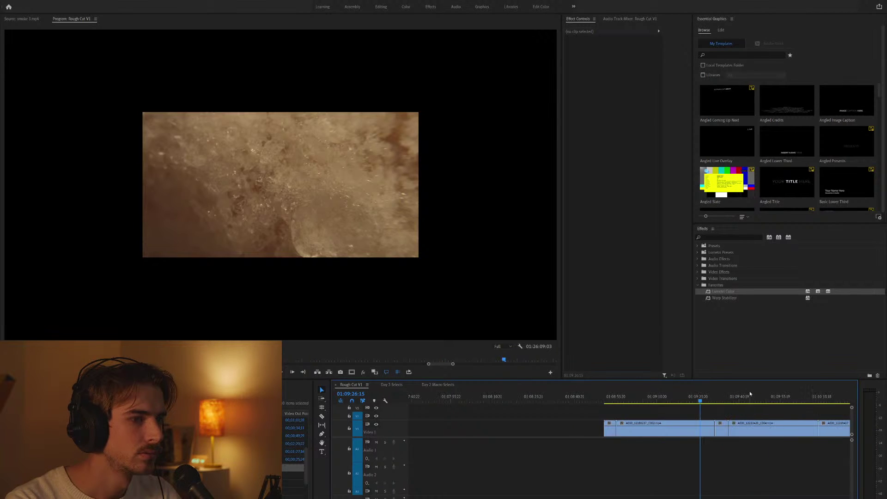
key(equal)
key(minus)
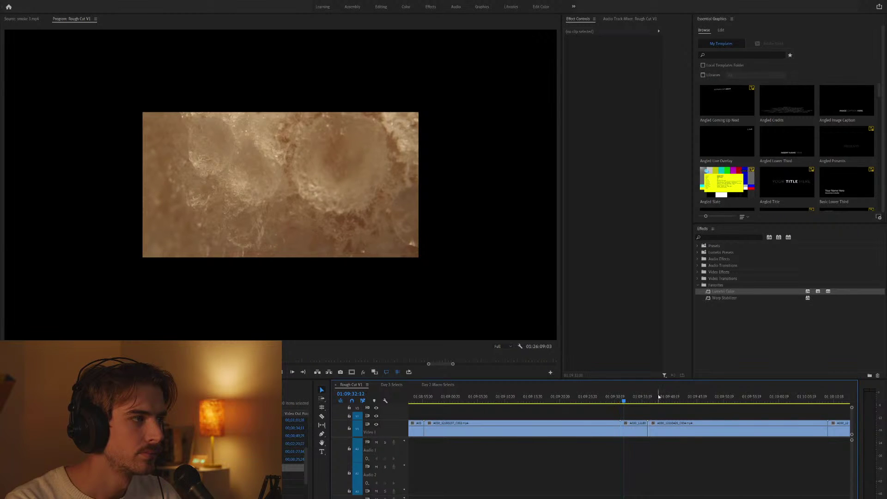
drag(635, 401, 691, 396)
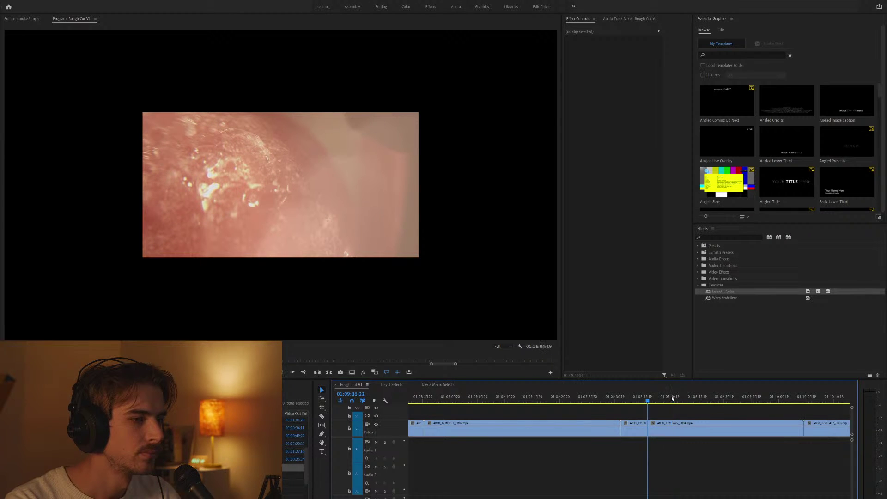
Split the red macro clip at its usable section and ripple-trim the unwanted footage ahead of the playhead.
drag(639, 401, 740, 390)
key(minus)
key(ctrl+k)
key(q)
key(minus)
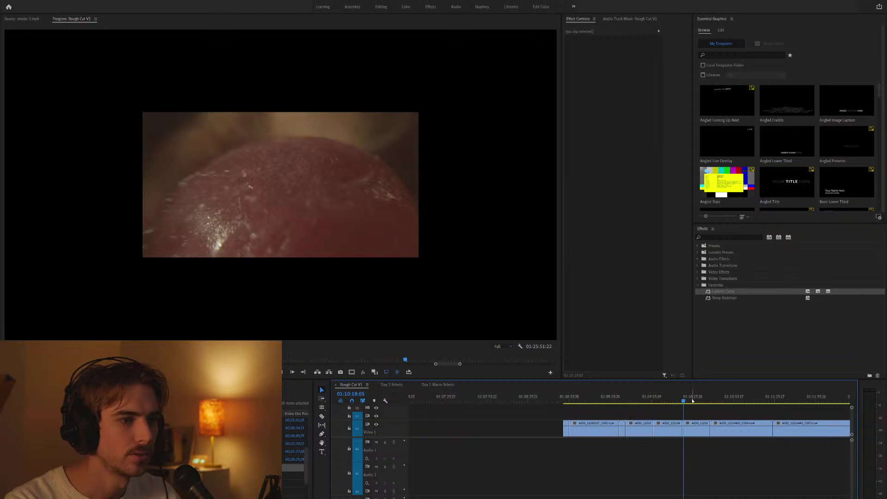
Ripple-trim unwanted footage from the inserted clips around 01:11:22:22 and scrub through the rest to the leather-textured shot.
drag(692, 402, 711, 397)
key(minus)
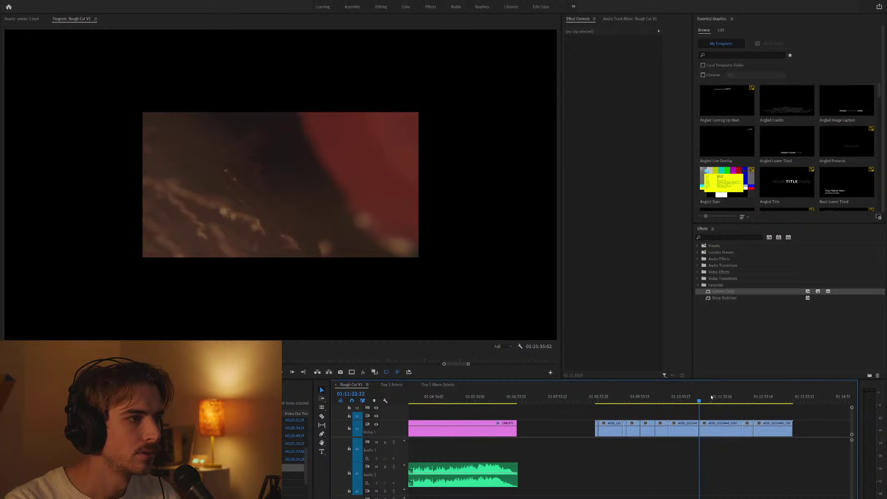
key(equal)
key(space)
drag(691, 398, 799, 393)
key(minus)
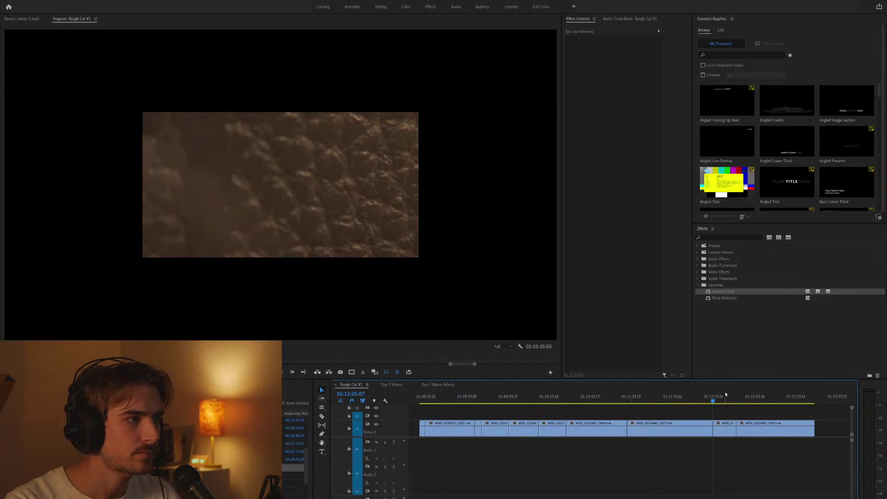
Examine the layout of the whole sequence, from the early shots near 00:17:30 to the clips beyond the credits.
key(minus)
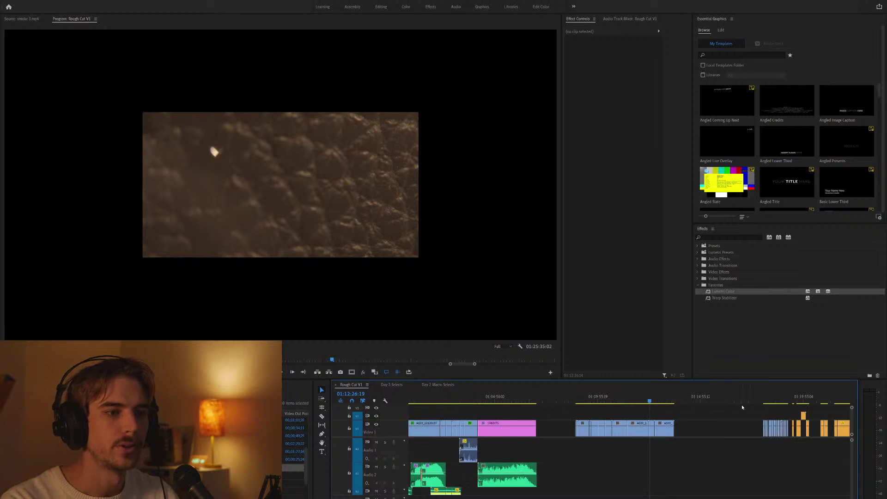
key(minus)
key(minus)
click(742, 400)
key(equal)
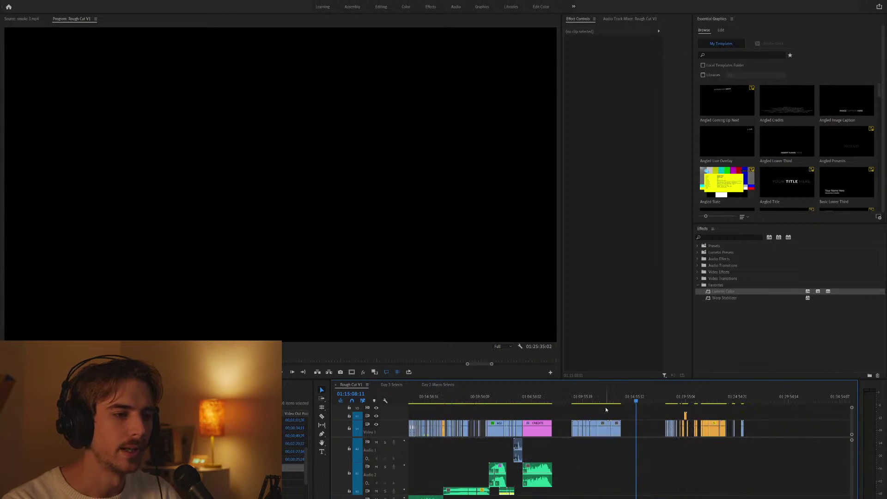
key(minus)
scroll(602, 400, up, 2)
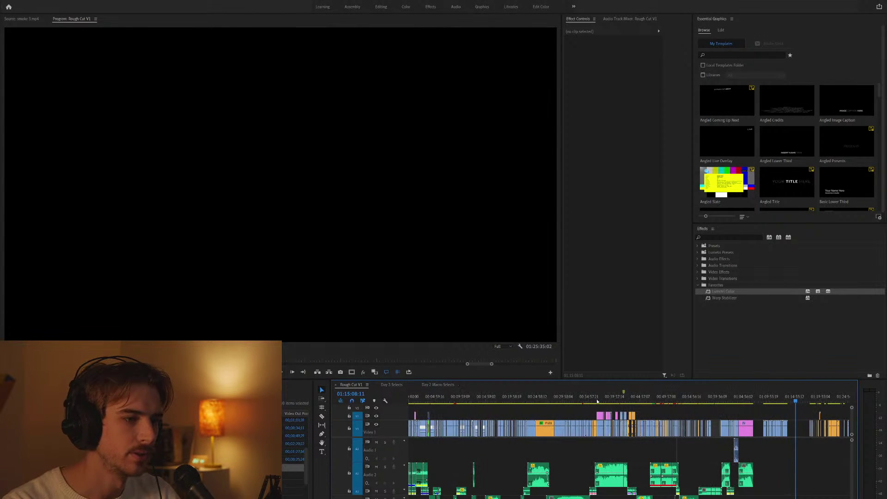
click(499, 400)
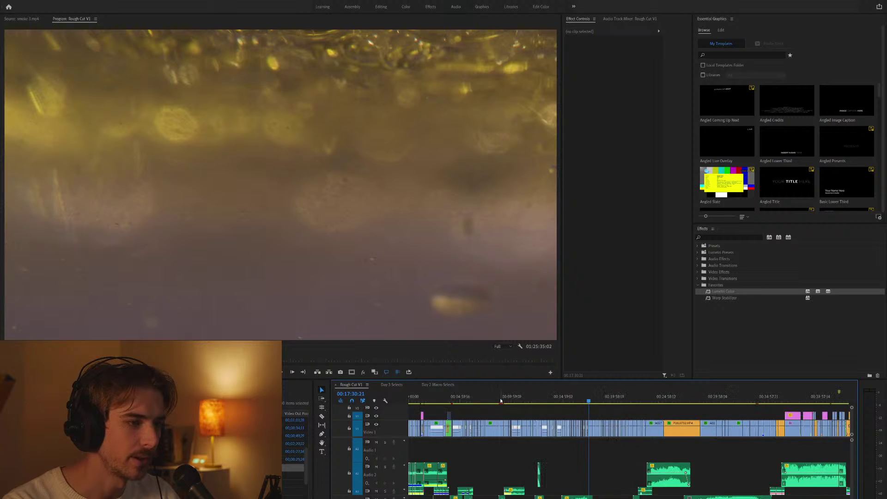
click(762, 400)
key(equal)
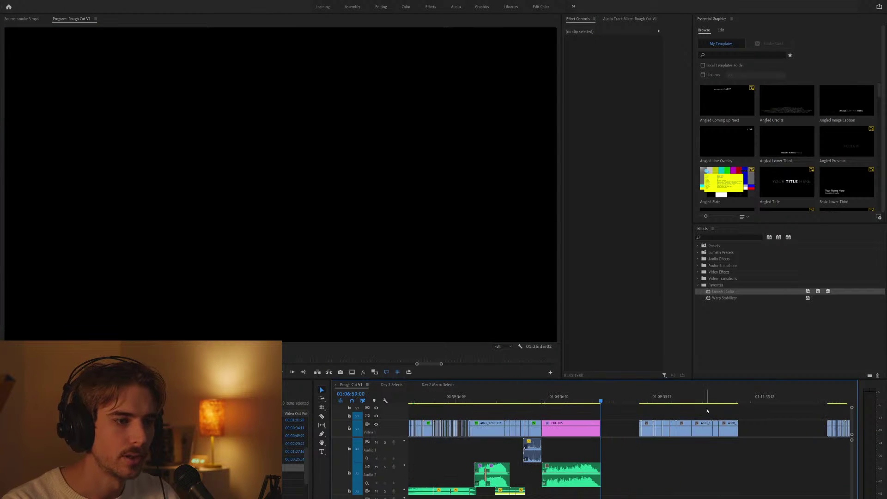
key(backslash)
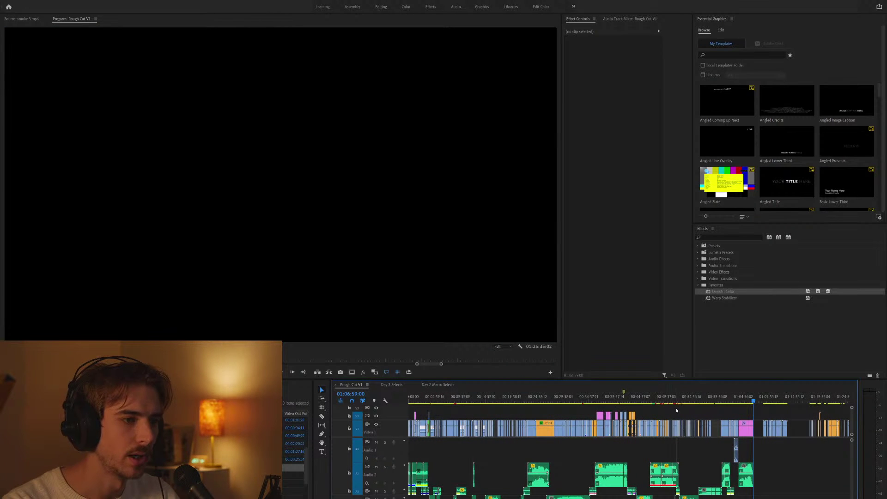
Inspect the effects on the shots around 00:48:59:10 and 00:49:31:04, collapsing the Lumetri Color settings of the second one.
click(661, 401)
key(equal)
key(equal)
key(equal)
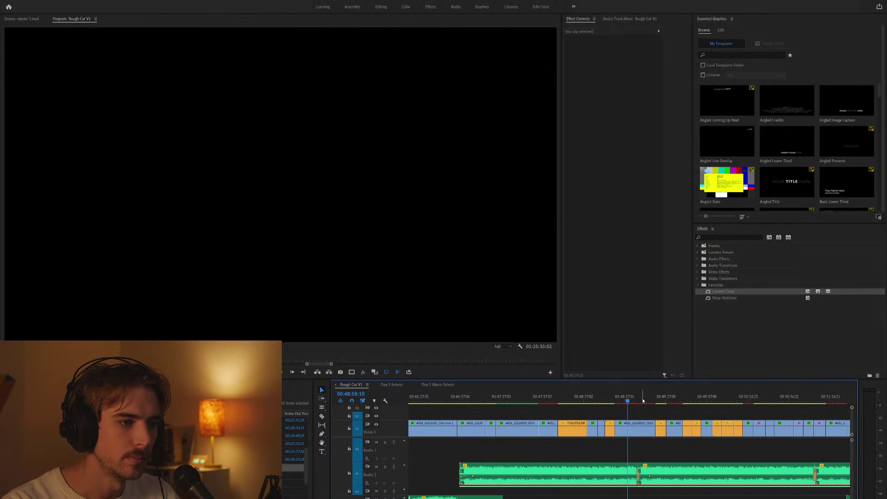
click(639, 431)
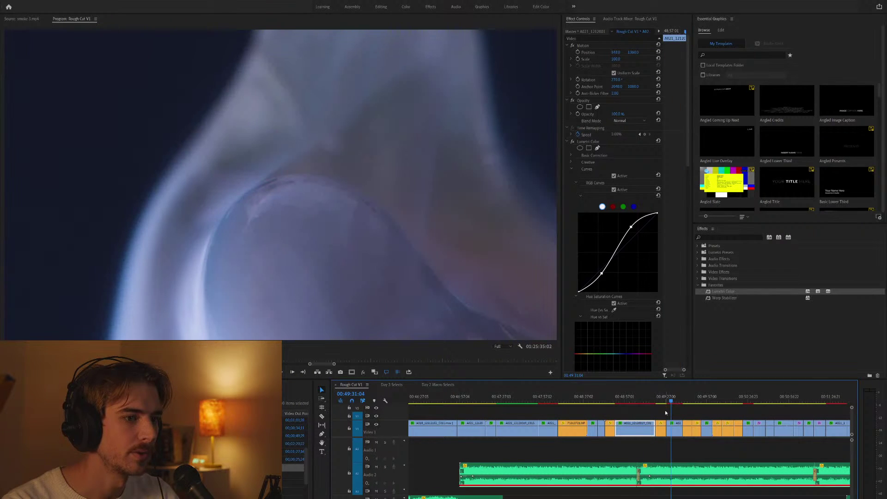
click(567, 141)
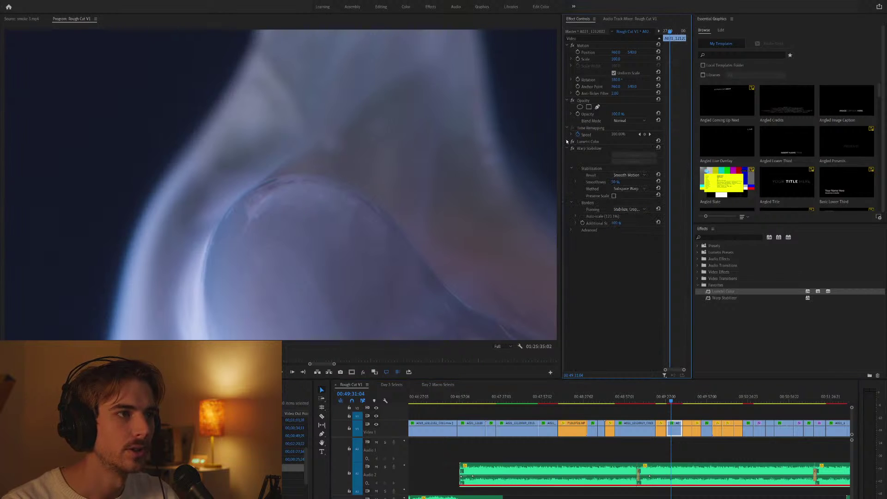
Set the Warp Stabilizer method to Position on the clips at 00:49:31:04, 00:50:27:03 and 00:51:30:16.
click(629, 189)
click(633, 196)
click(704, 402)
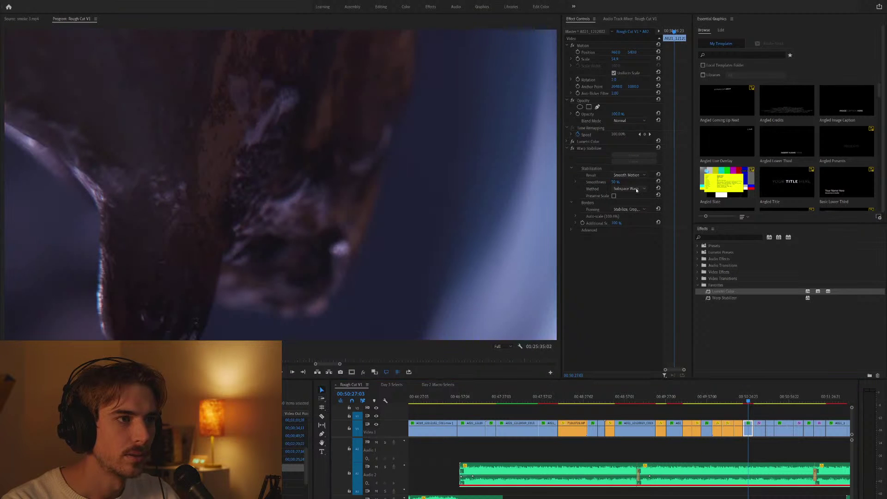
click(635, 195)
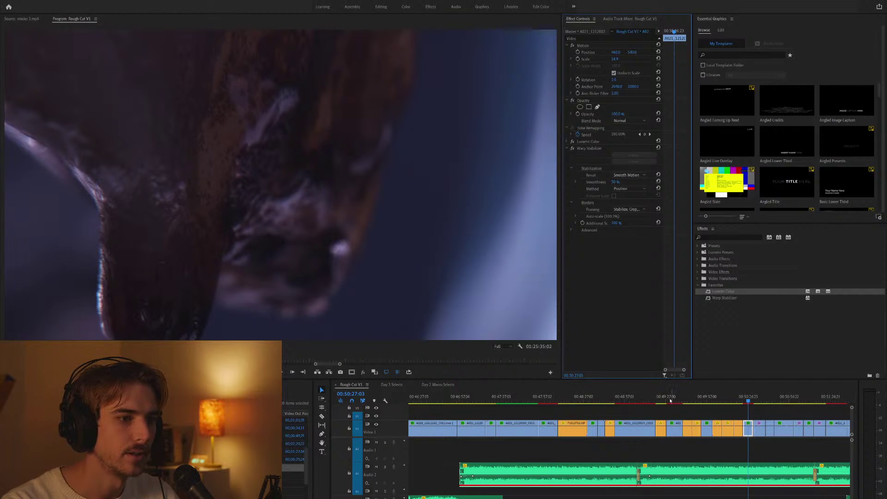
click(835, 402)
click(835, 430)
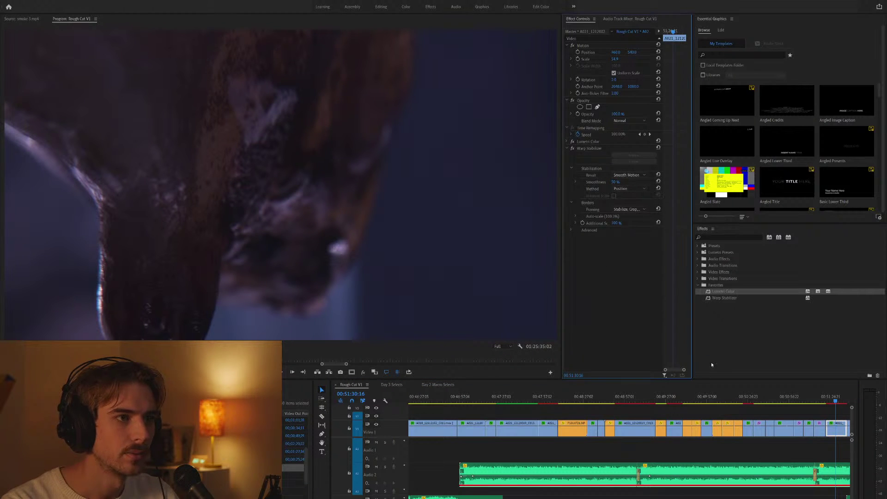
Collapse the Lumetri Color settings of the clip at 00:51:57:04 and set its Warp Stabilizer method to Position.
click(803, 407)
key(minus)
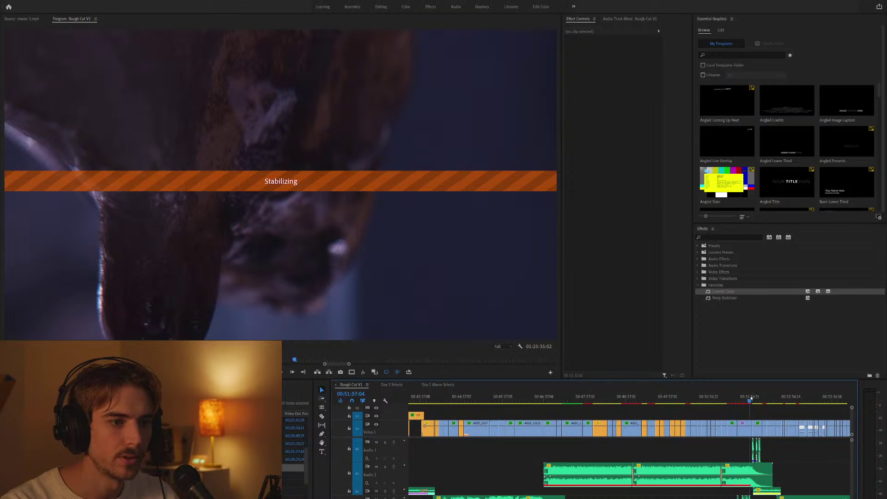
key(equal)
click(620, 433)
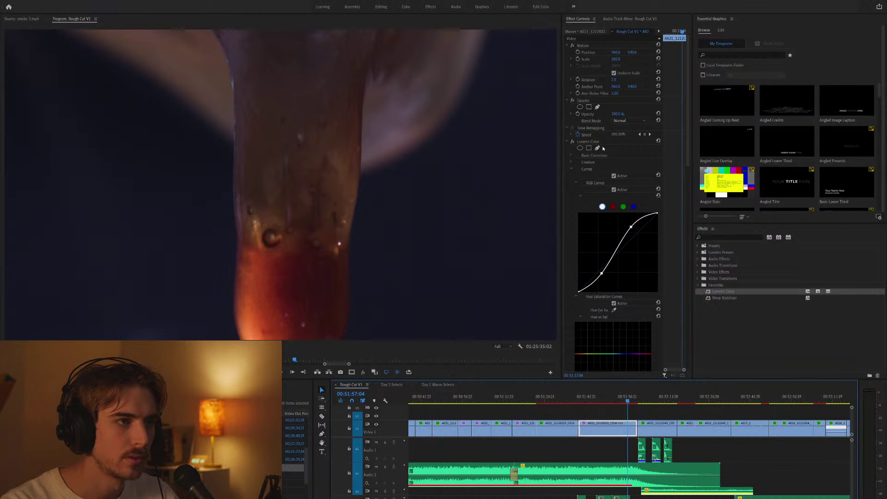
click(567, 142)
click(627, 188)
click(628, 195)
Collapse Lumetri Color on the clip at 00:52:17:19 and set its Warp Stabilizer method to Position.
click(684, 398)
click(687, 430)
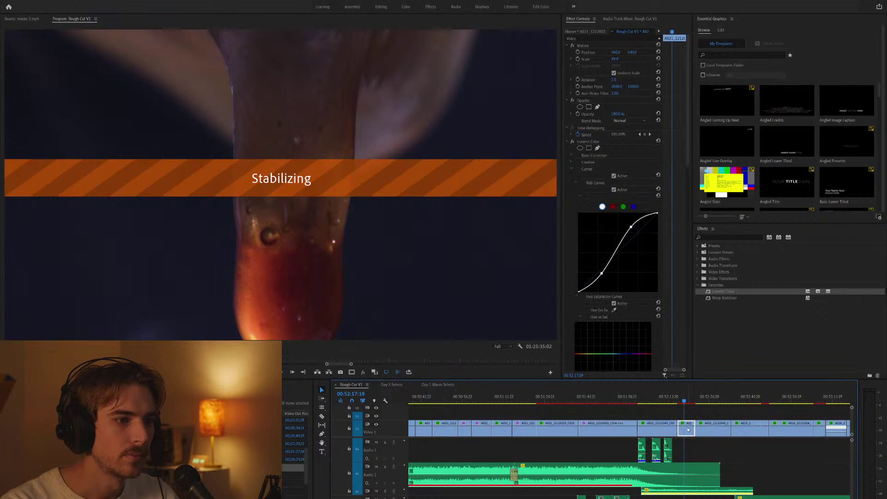
click(567, 141)
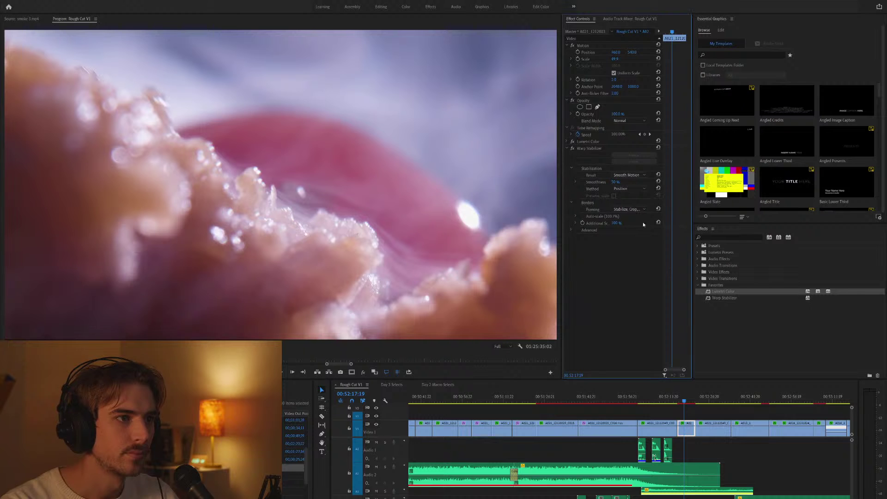
Check the Warp Stabilizer method on the clips at 00:50:26:21 and 00:49:32:23.
click(571, 398)
click(511, 398)
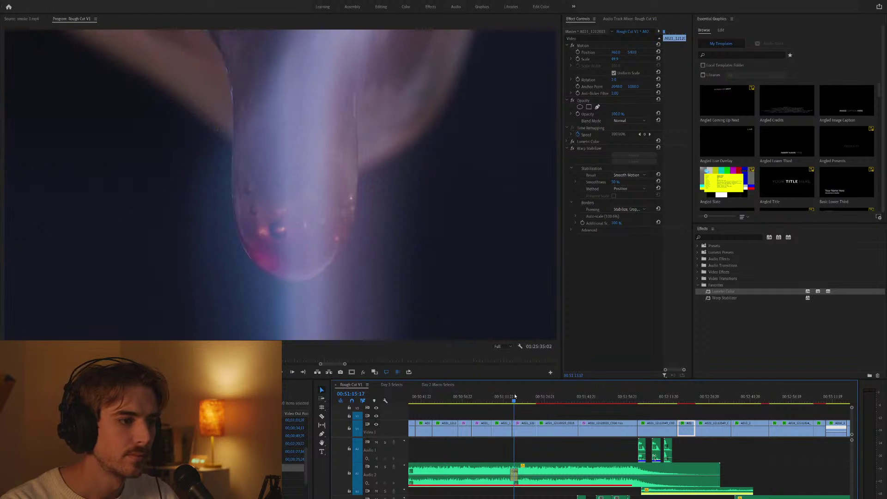
scroll(624, 433, up, 3)
click(640, 432)
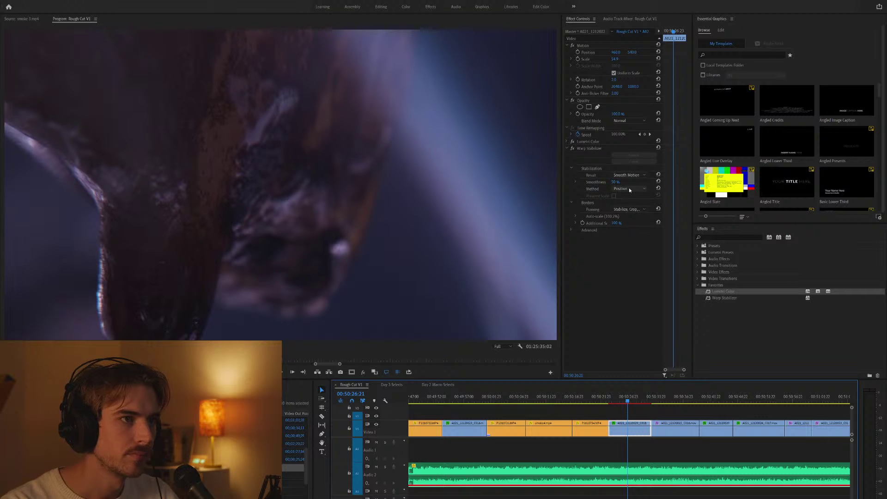
key(minus)
key(minus)
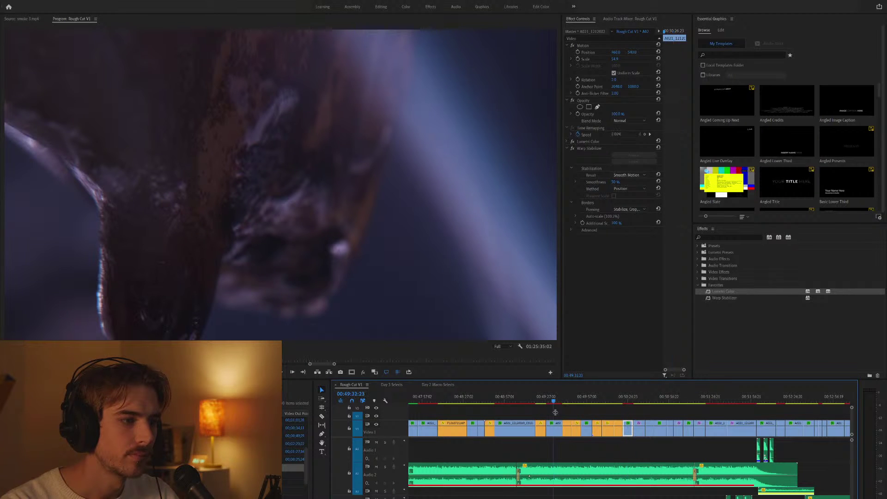
click(553, 398)
click(556, 431)
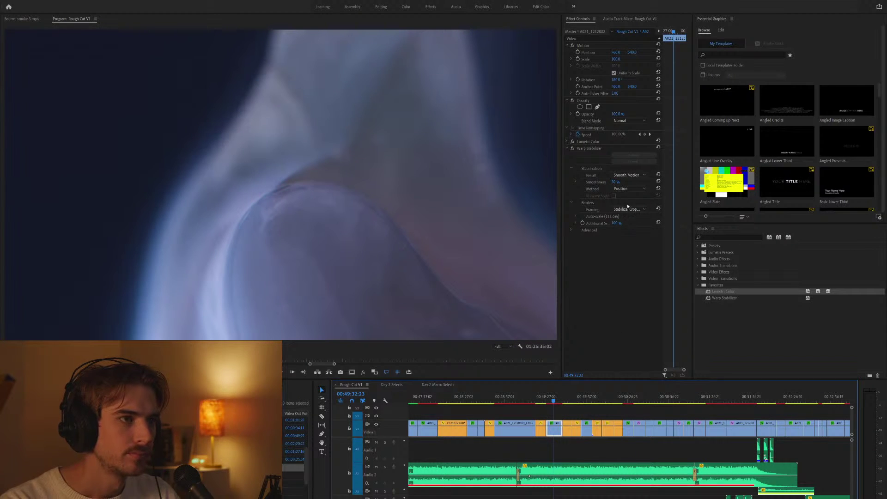
Collapse Lumetri Color on the clip at 00:49:06:13 and set its Warp Stabilizer method to Position.
click(517, 398)
click(513, 428)
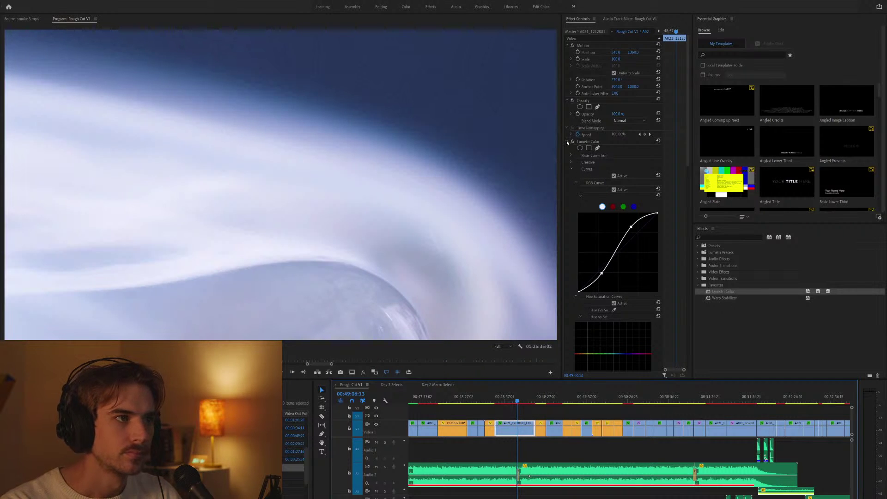
click(566, 142)
click(629, 188)
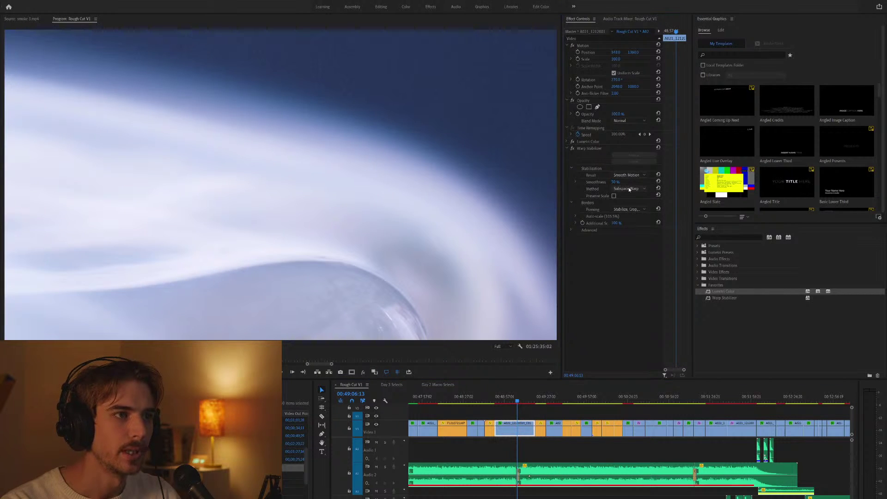
click(634, 195)
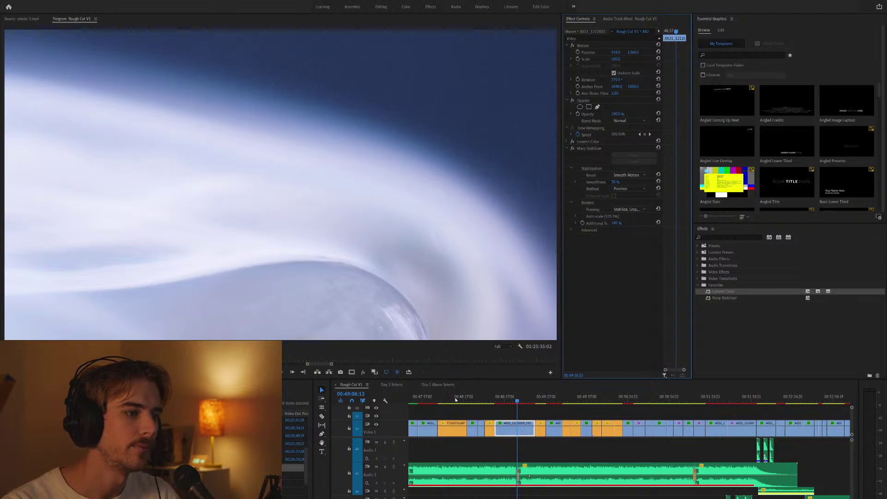
Examine the sequence from the shots around 00:48:00:10 through the credits to the clips placed beyond them.
click(426, 399)
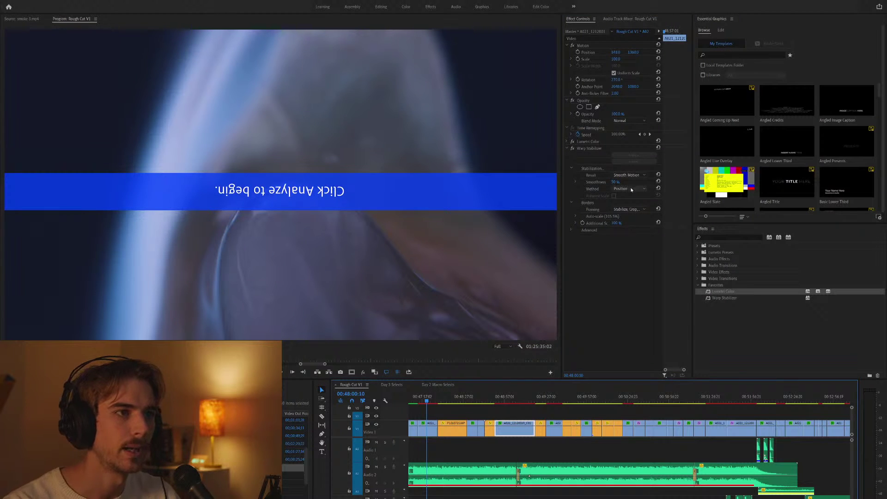
click(500, 411)
key(minus)
key(Up)
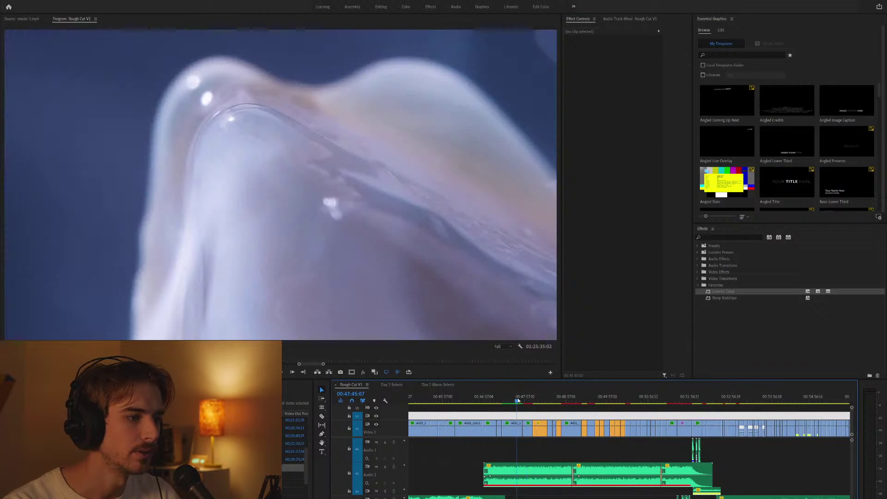
scroll(515, 400, down, 6)
click(759, 400)
scroll(710, 402, down, 2)
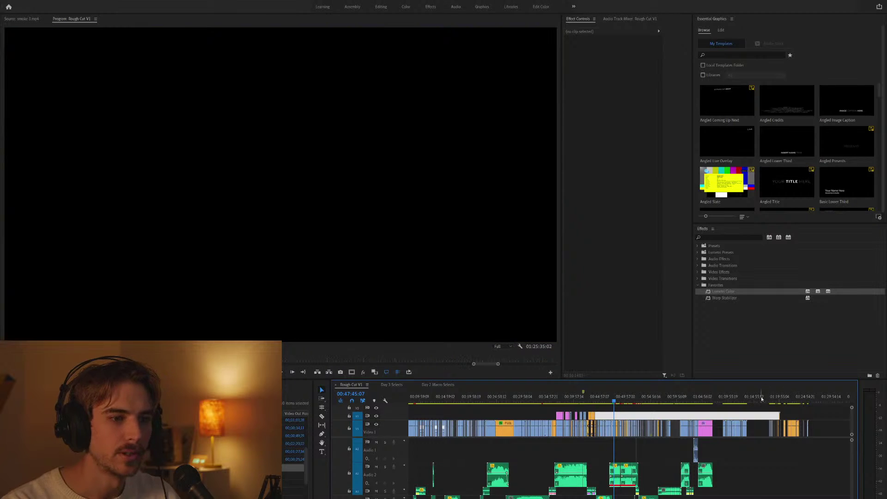
click(472, 399)
key(minus)
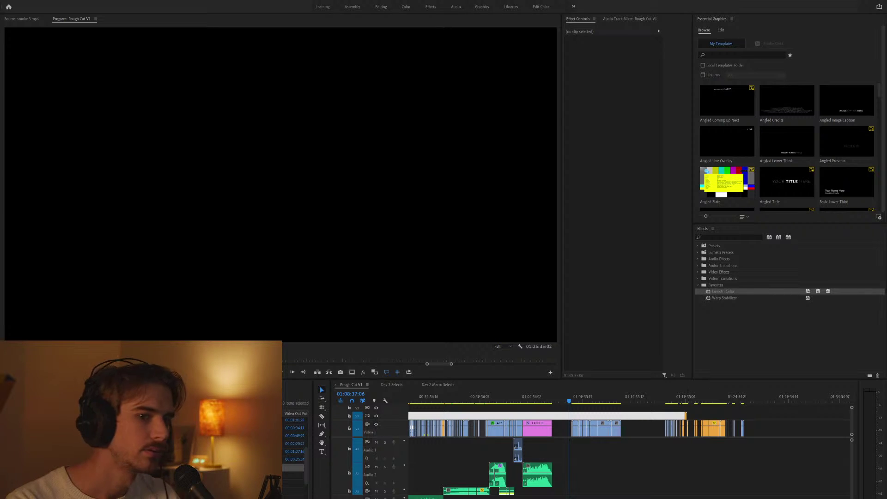
click(751, 449)
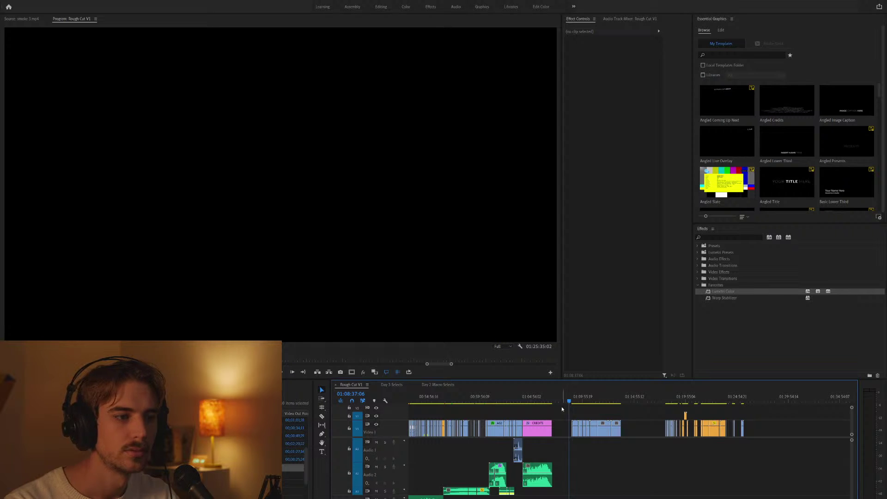
click(554, 401)
scroll(553, 406, up, 1)
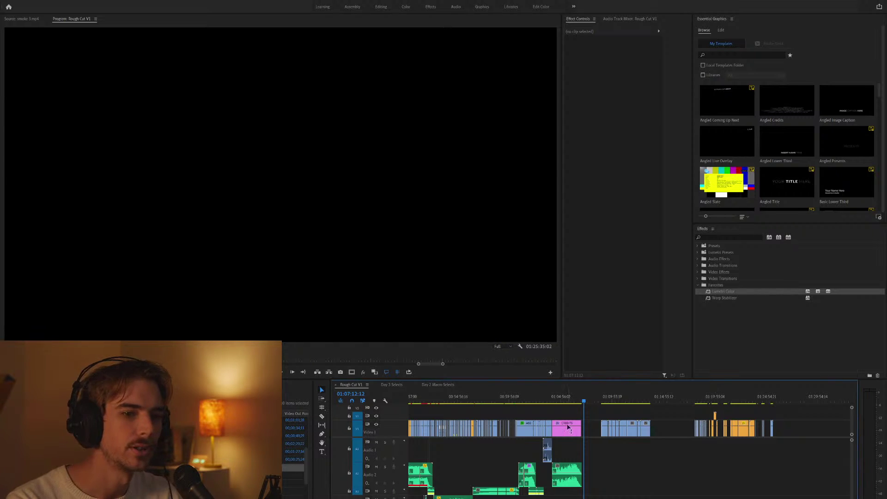
scroll(445, 405, left, 5)
scroll(446, 405, left, 1)
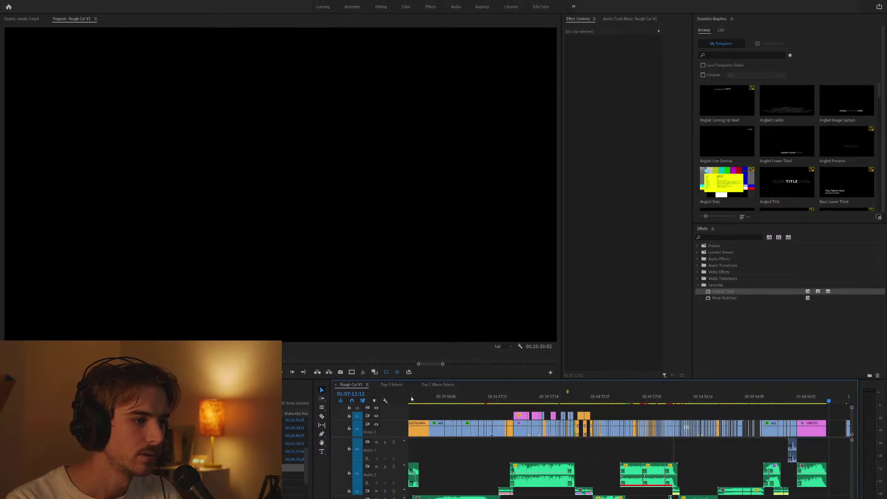
Play the sequence from its beginning to about 00:04:43:16 in the maximized program monitor, and restore the editing layout.
scroll(430, 398, down, 3)
key(Home)
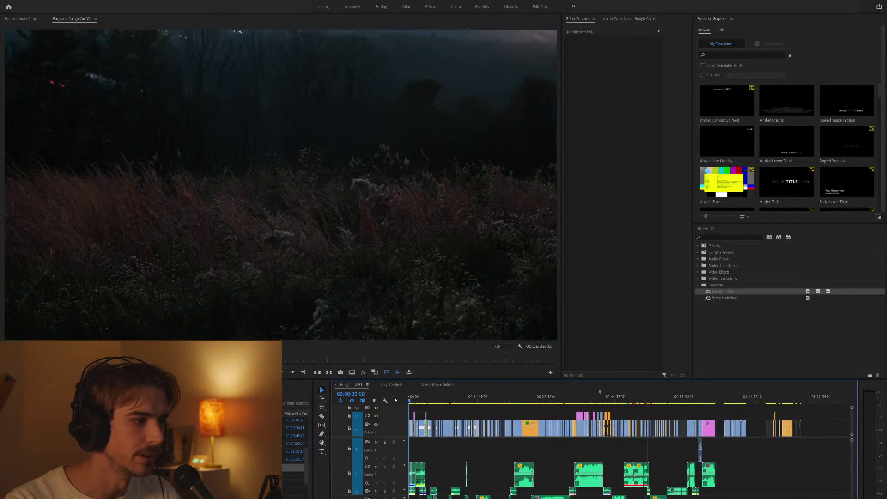
scroll(446, 406, up, 5)
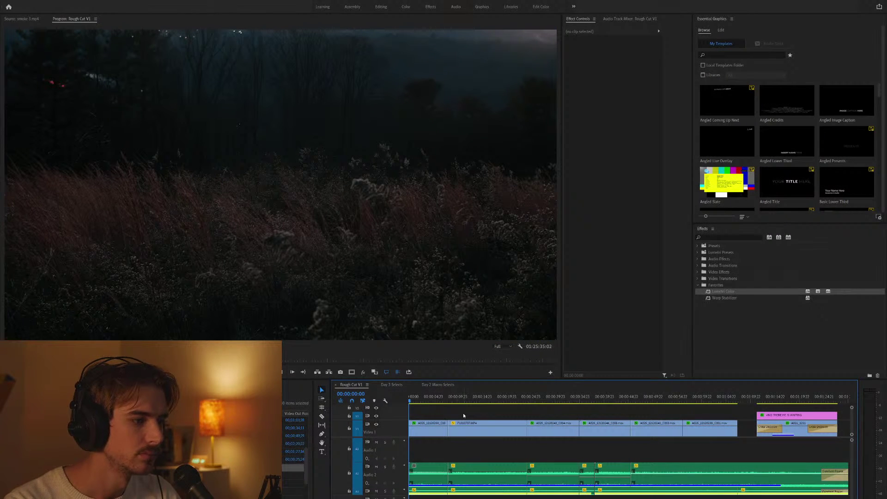
key(space)
click(413, 271)
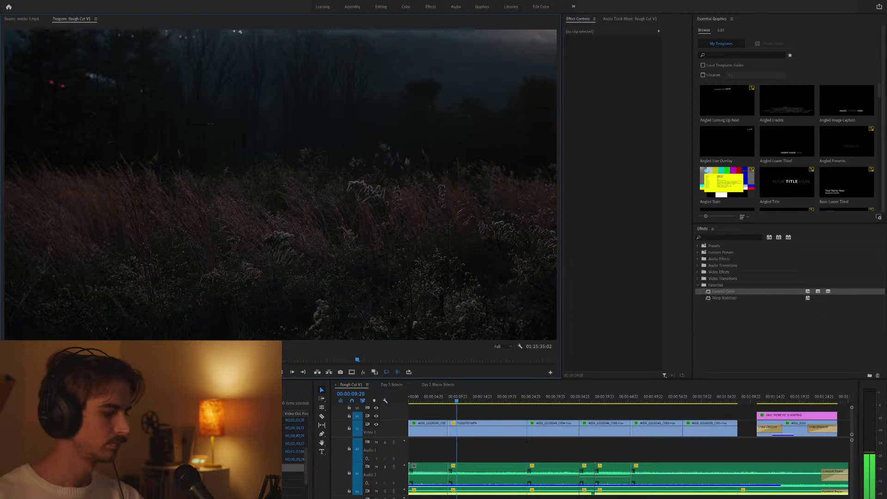
key(grave)
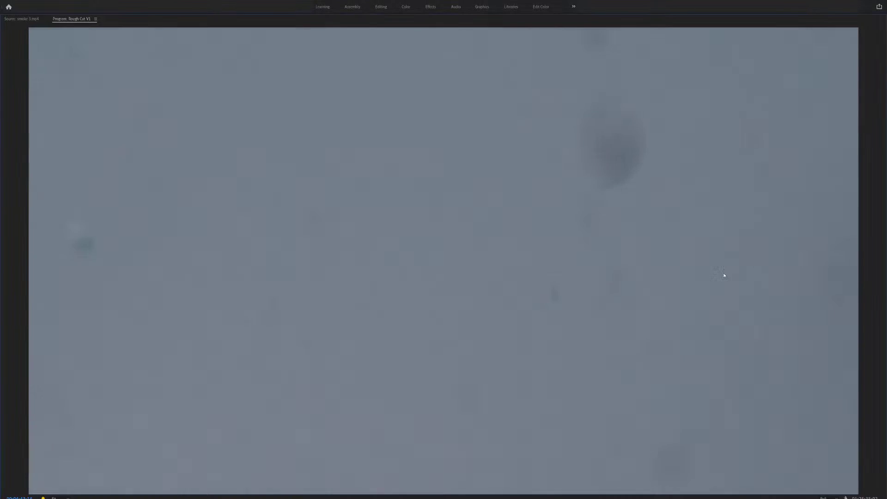
key(grave)
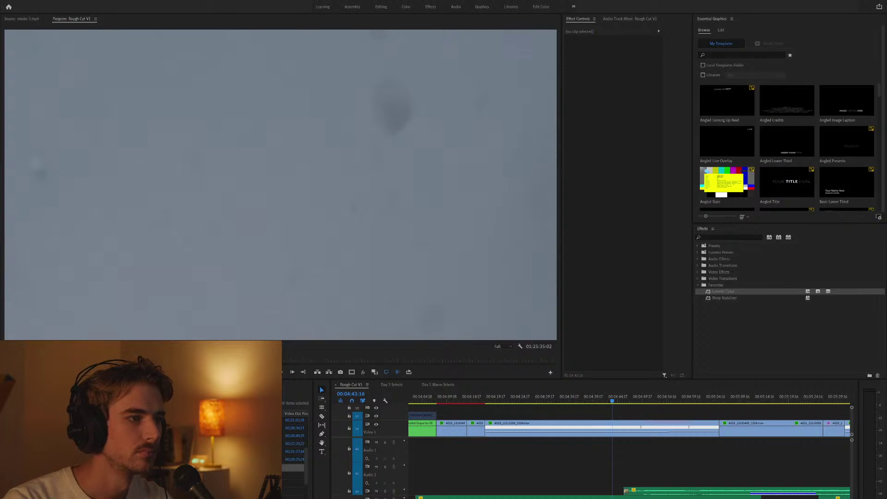
Examine the clips and audio layout from 00:04:43:16 through 00:05:38:01 to the white particle shot at 00:06:41:10.
key(backslash)
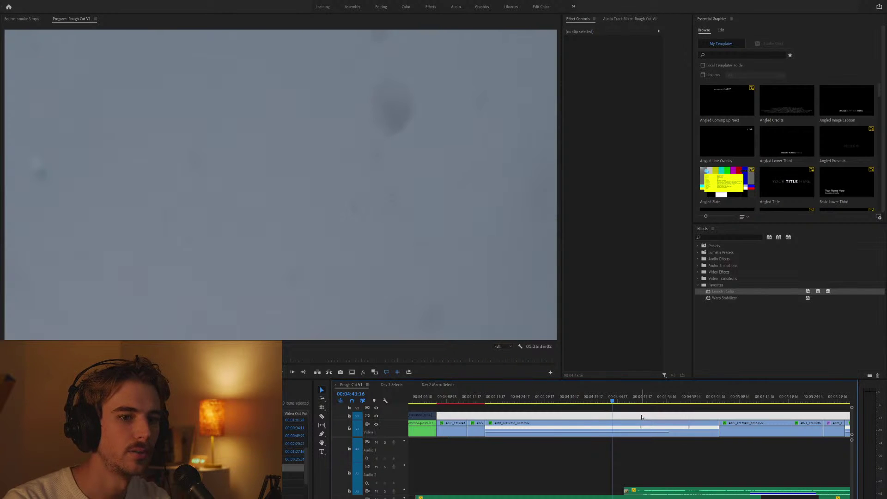
key(equal)
key(equal)
key(equal)
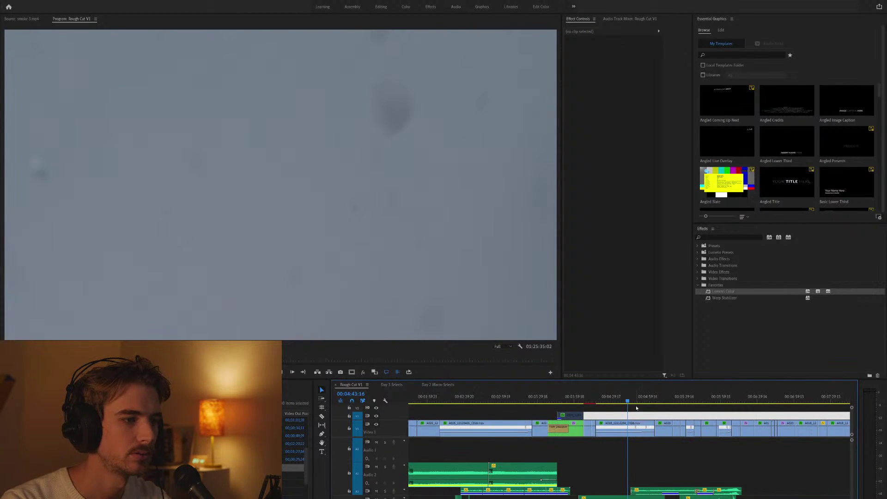
key(equal)
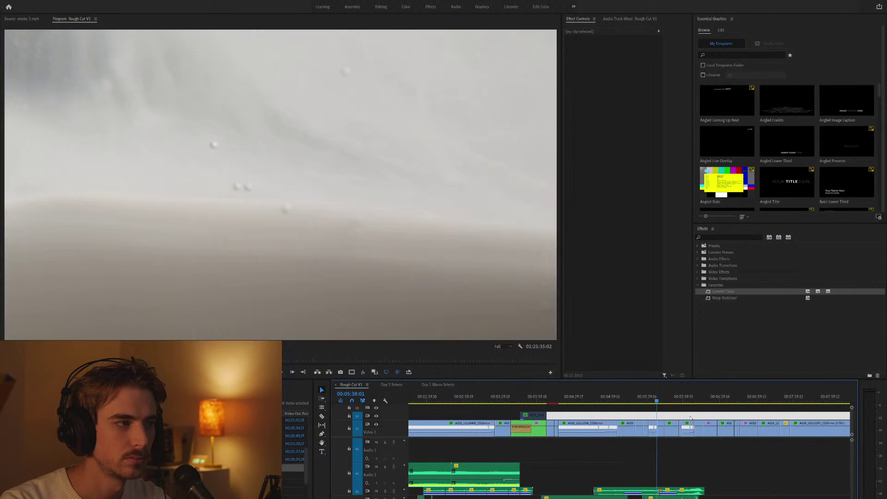
key(minus)
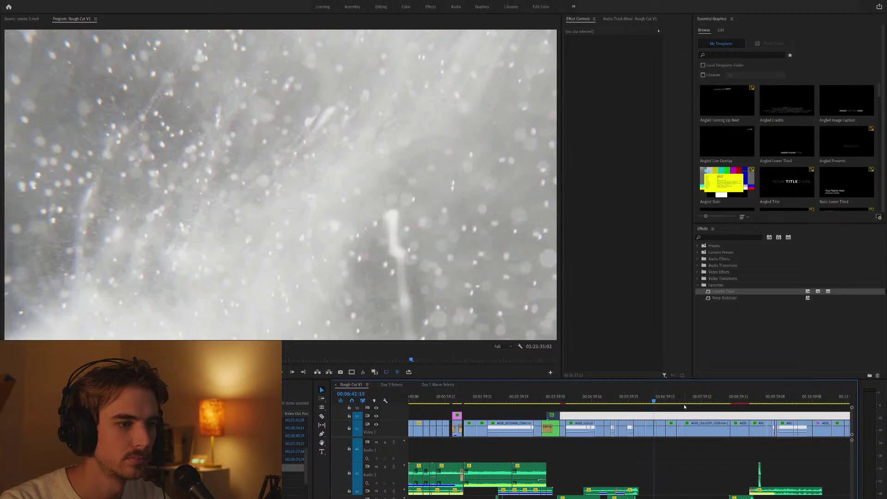
key(equal)
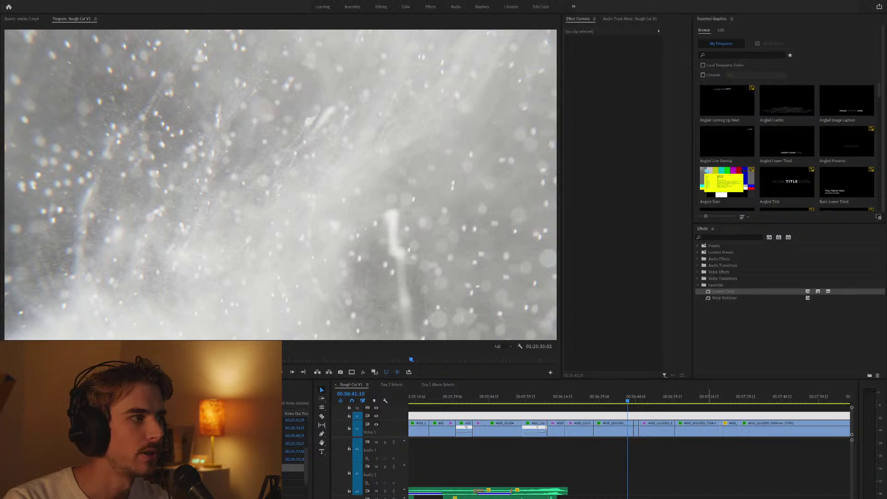
Play a moment of the particle shot from 00:06:41:10 and examine the following clips up to 00:09:00:23.
drag(716, 416, 661, 445)
key(space)
key(equal)
key(minus)
key(minus)
key(minus)
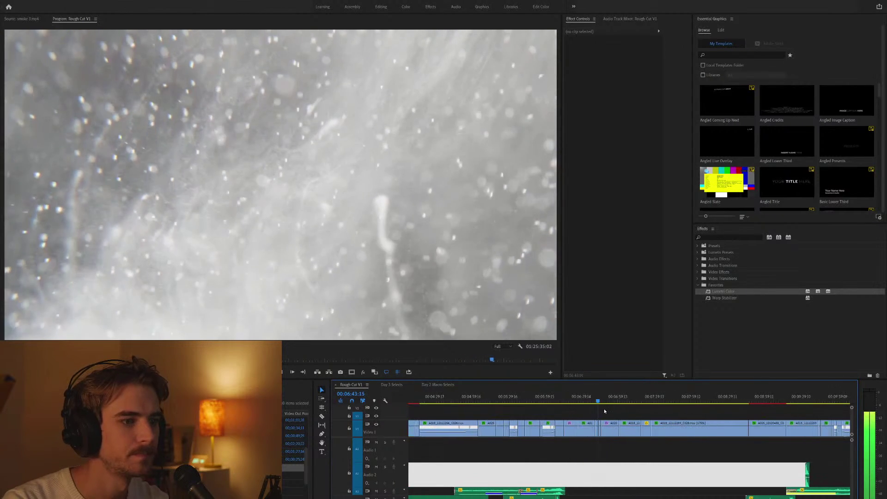
click(676, 400)
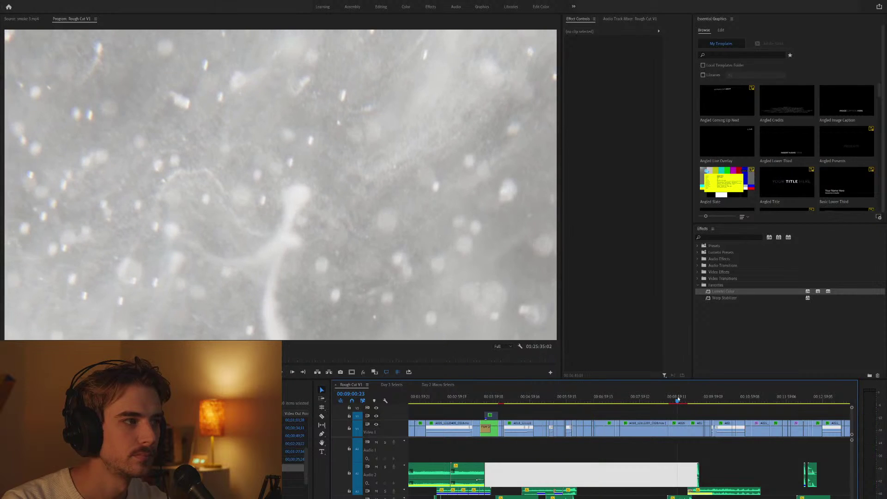
key(equal)
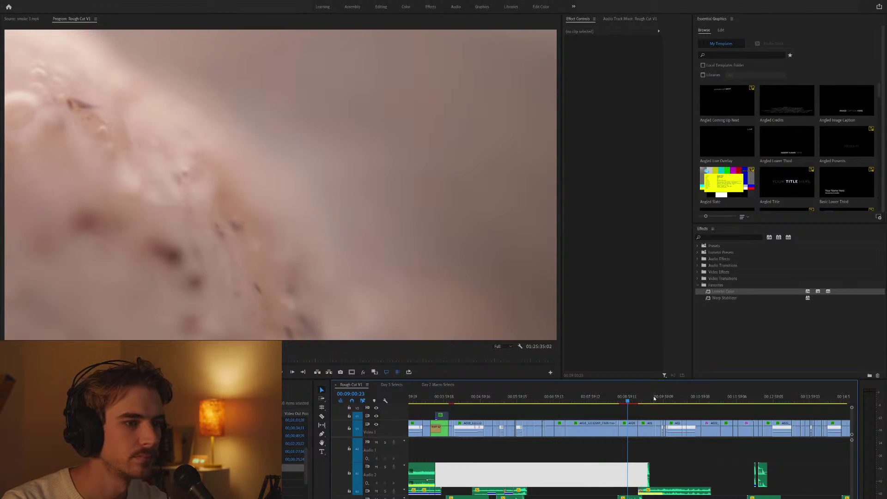
key(equal)
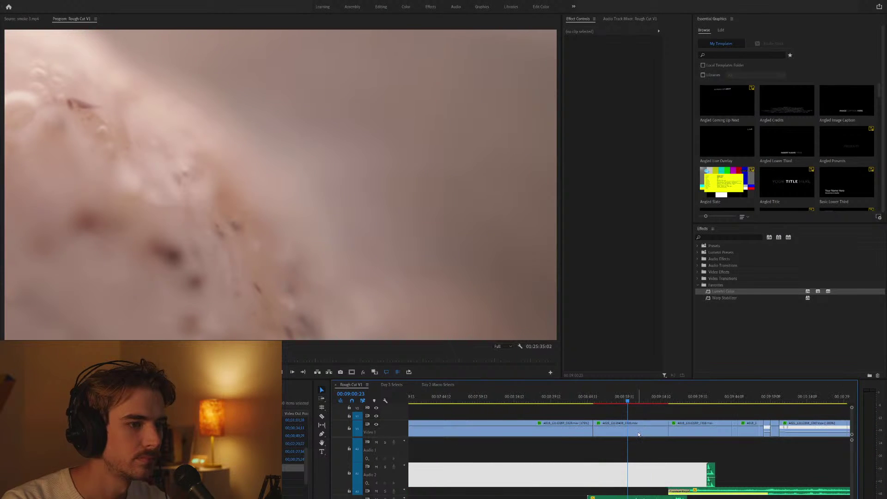
Examine the sequence layout from 00:09:00:23 to the orange clips around 00:27:05:00.
click(640, 432)
click(691, 410)
key(backslash)
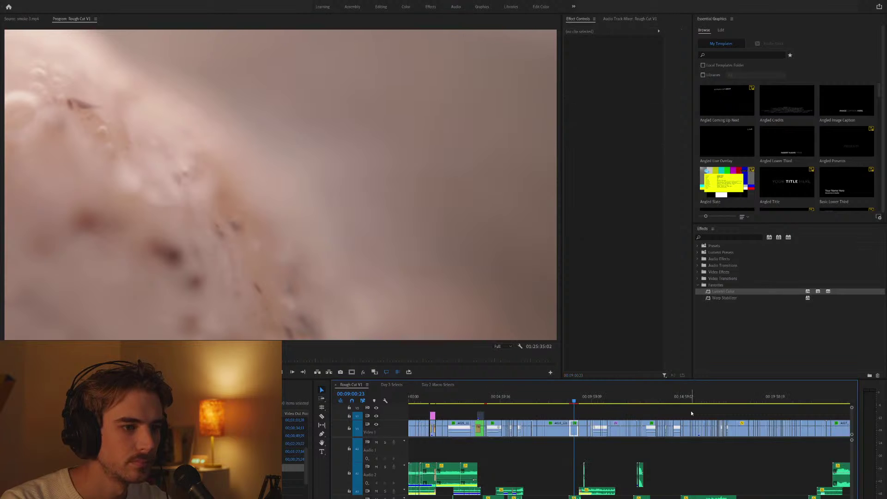
key(space)
click(658, 400)
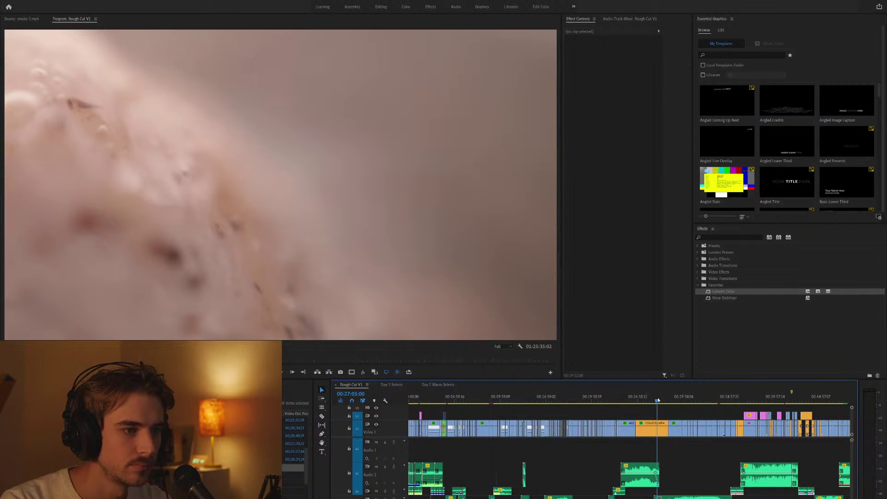
key(equal)
key(minus)
Play a moment of the amber macro shot from about 00:36:09:10 and examine the clips around it.
click(711, 400)
key(equal)
key(equal)
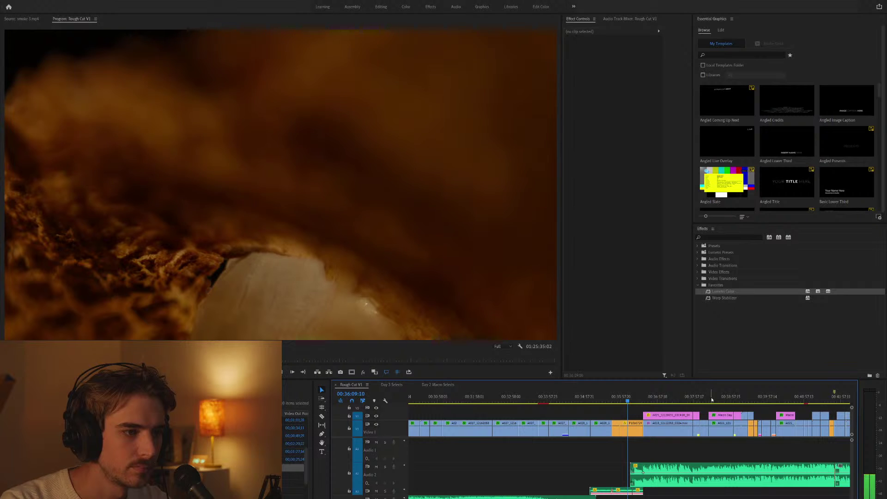
key(minus)
key(minus)
key(minus)
key(minus)
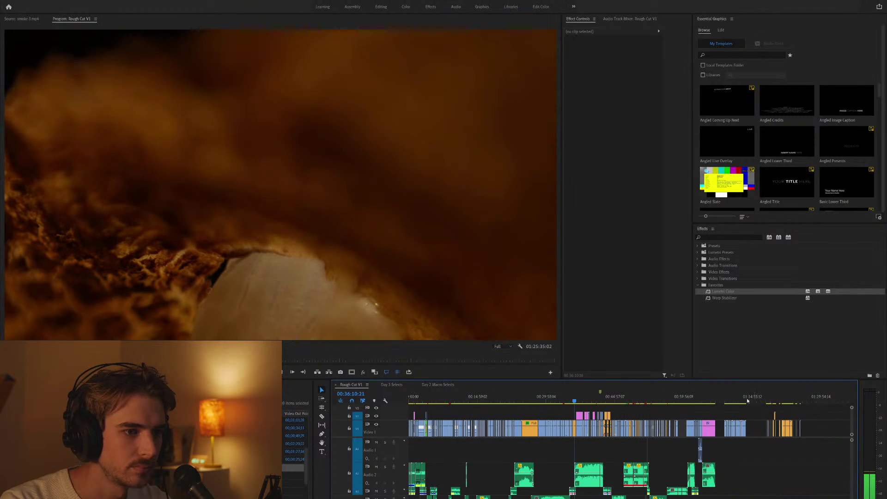
Examine the final clips leading into the credits and place the playhead on the footpath shot at 01:03:46:20.
click(715, 400)
key(equal)
key(equal)
key(equal)
key(equal)
key(minus)
click(509, 400)
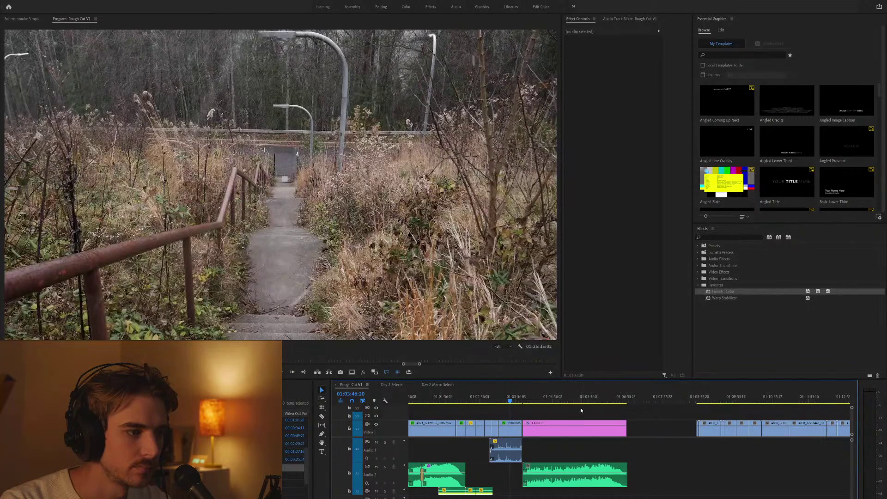
Select the credits graphic and play the footpath shot before it to about 01:03:50.
click(576, 429)
key(space)
key(equal)
key(minus)
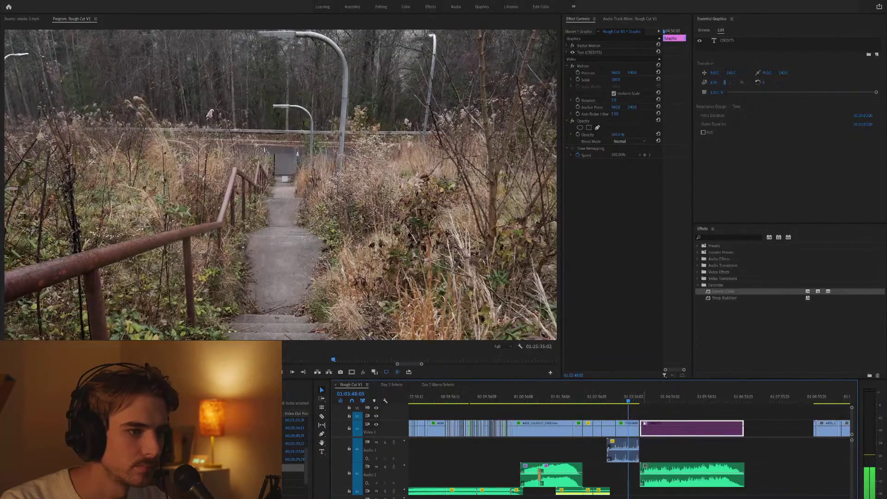
key(equal)
key(minus)
key(minus)
key(minus)
key(minus)
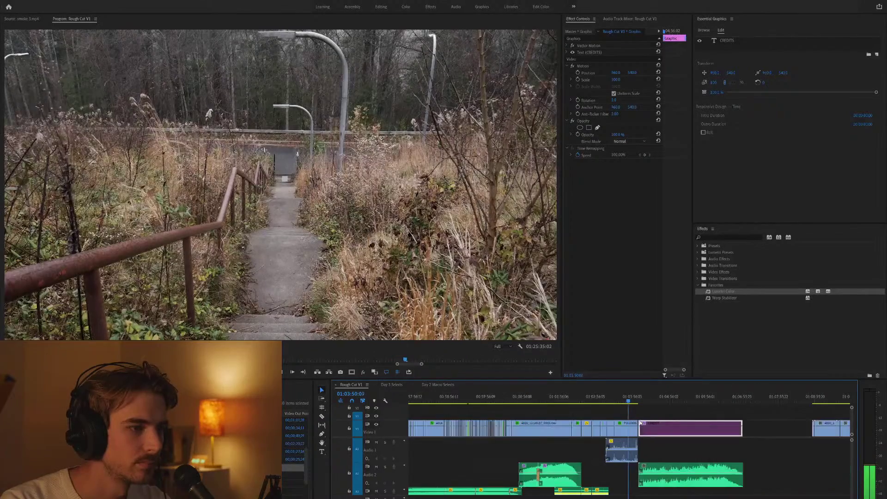
Examine the empty gap after the credits graphic, from 01:08:09:05 back to 01:07:16:13.
click(668, 401)
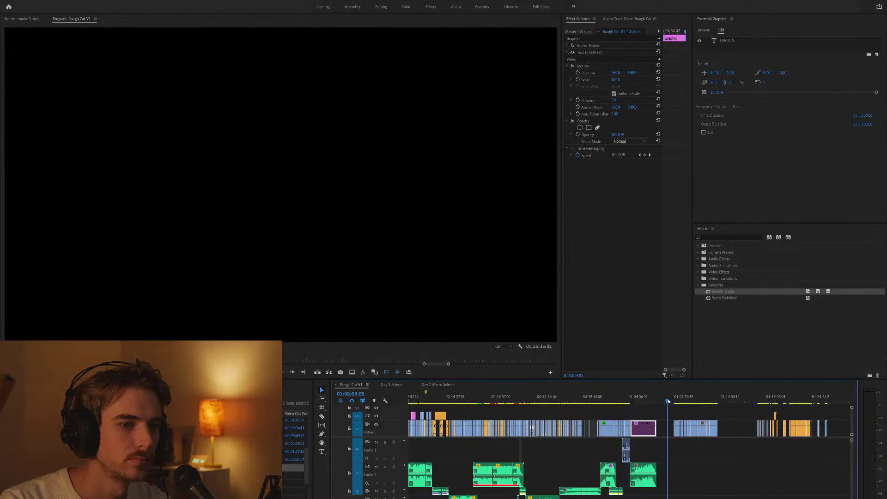
key(=)
click(595, 401)
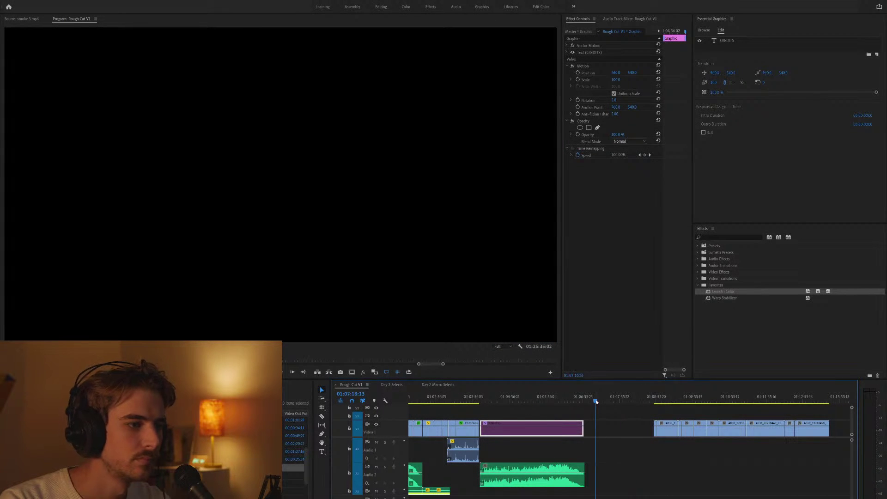